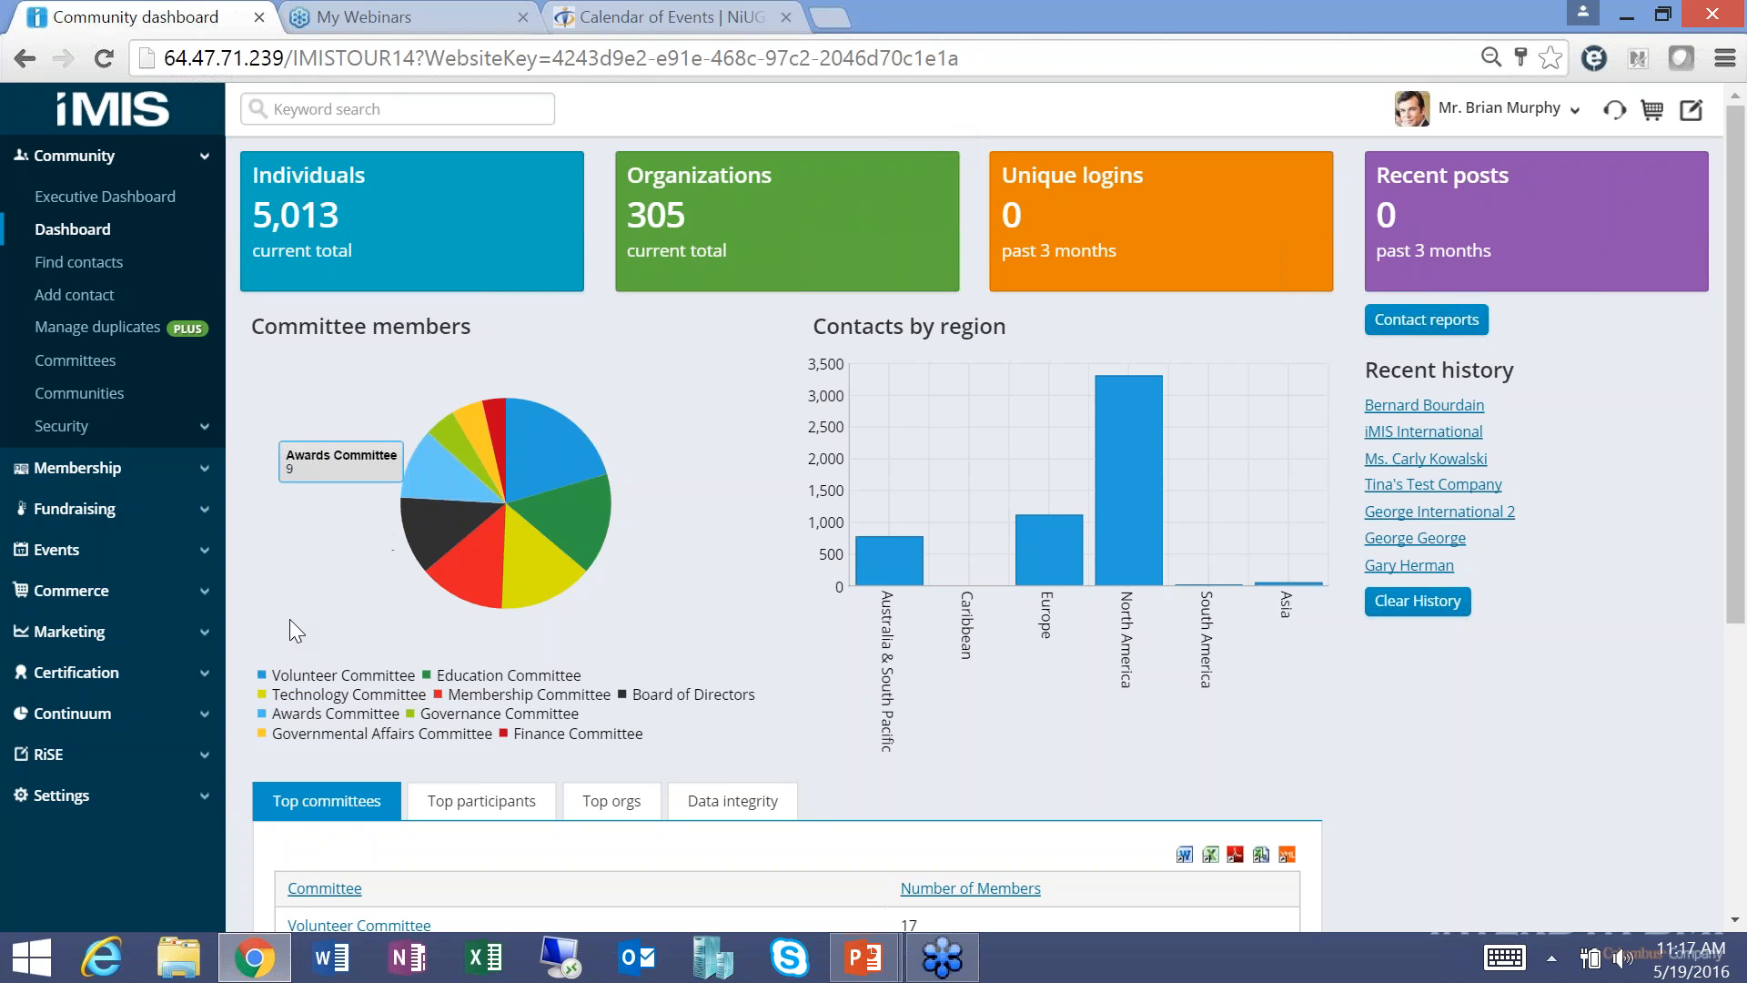
Open the Intelligent Query Architect in RiSE and start a new query in the InterDyn folder.
click(98, 757)
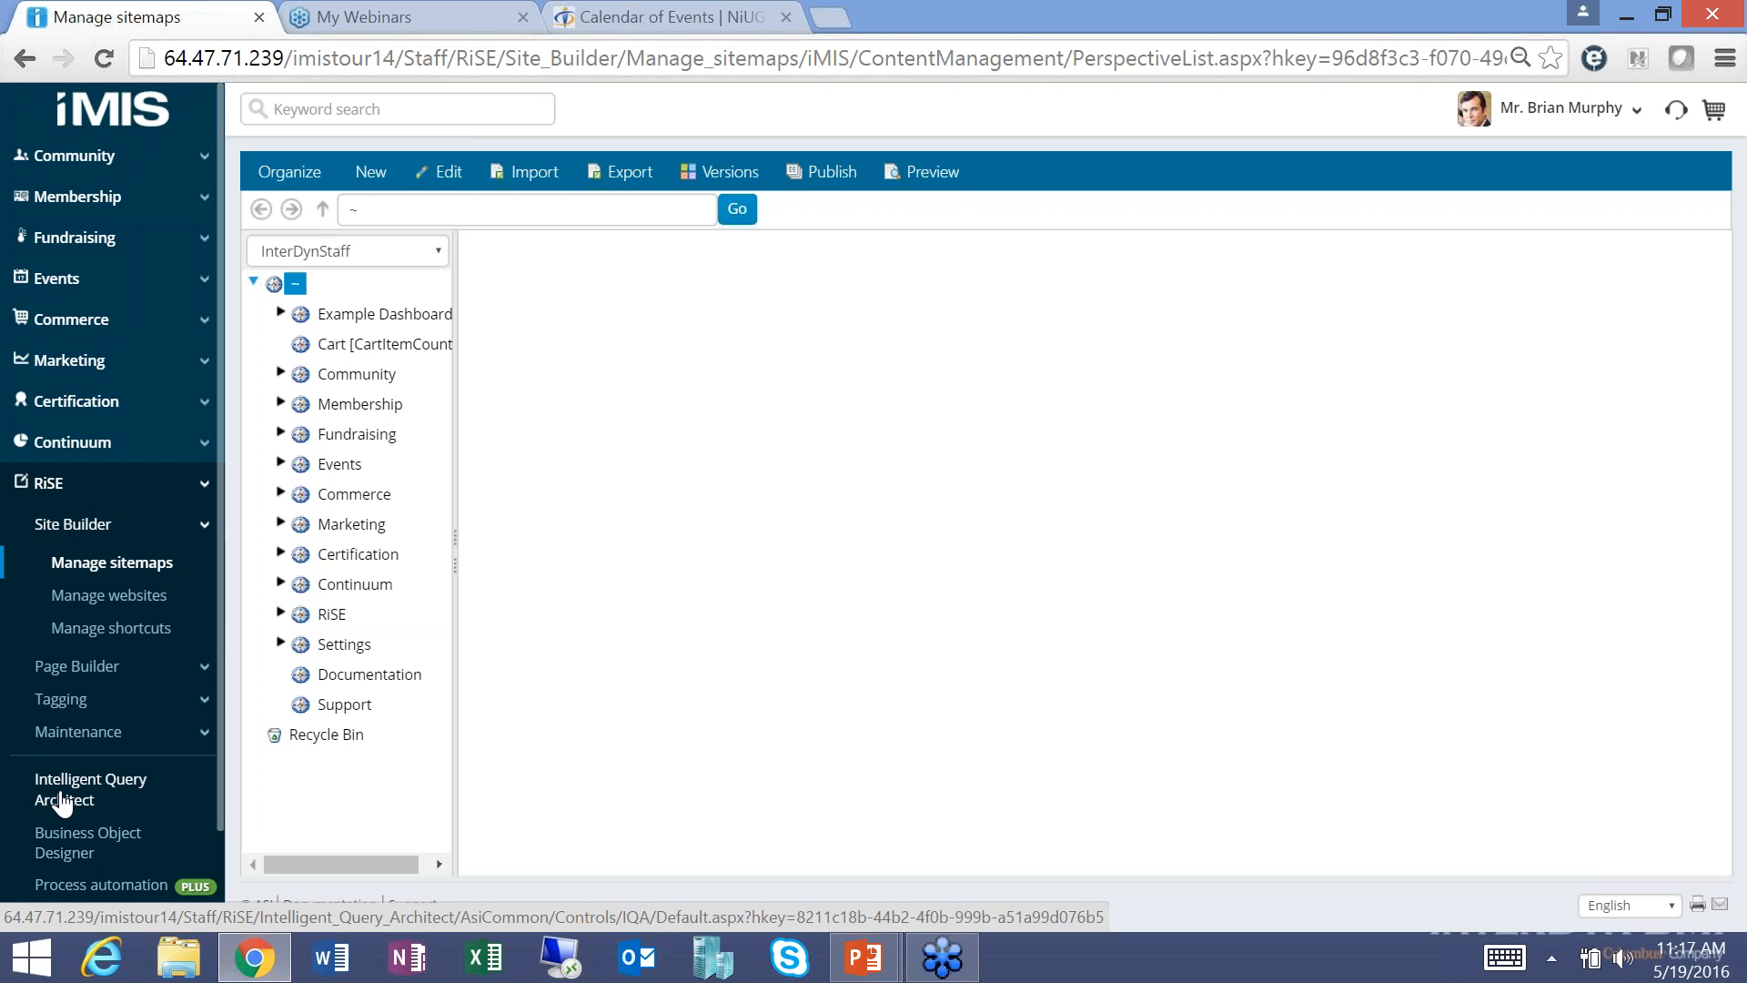
click(62, 801)
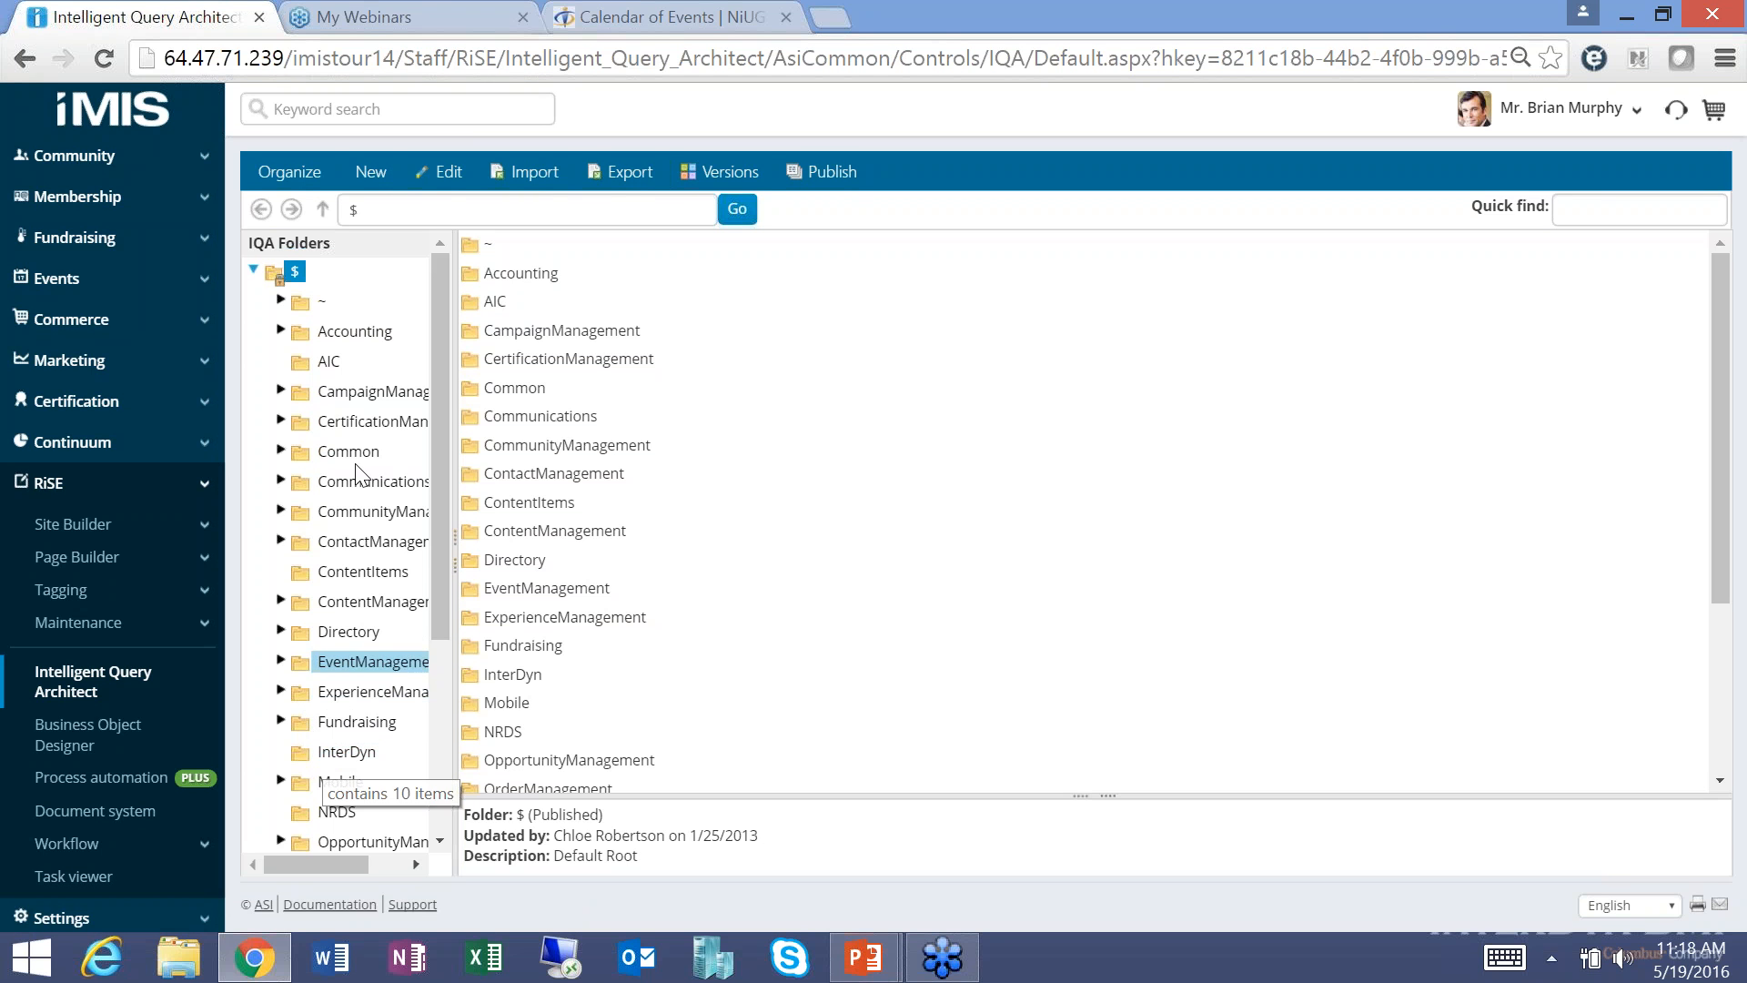
click(377, 184)
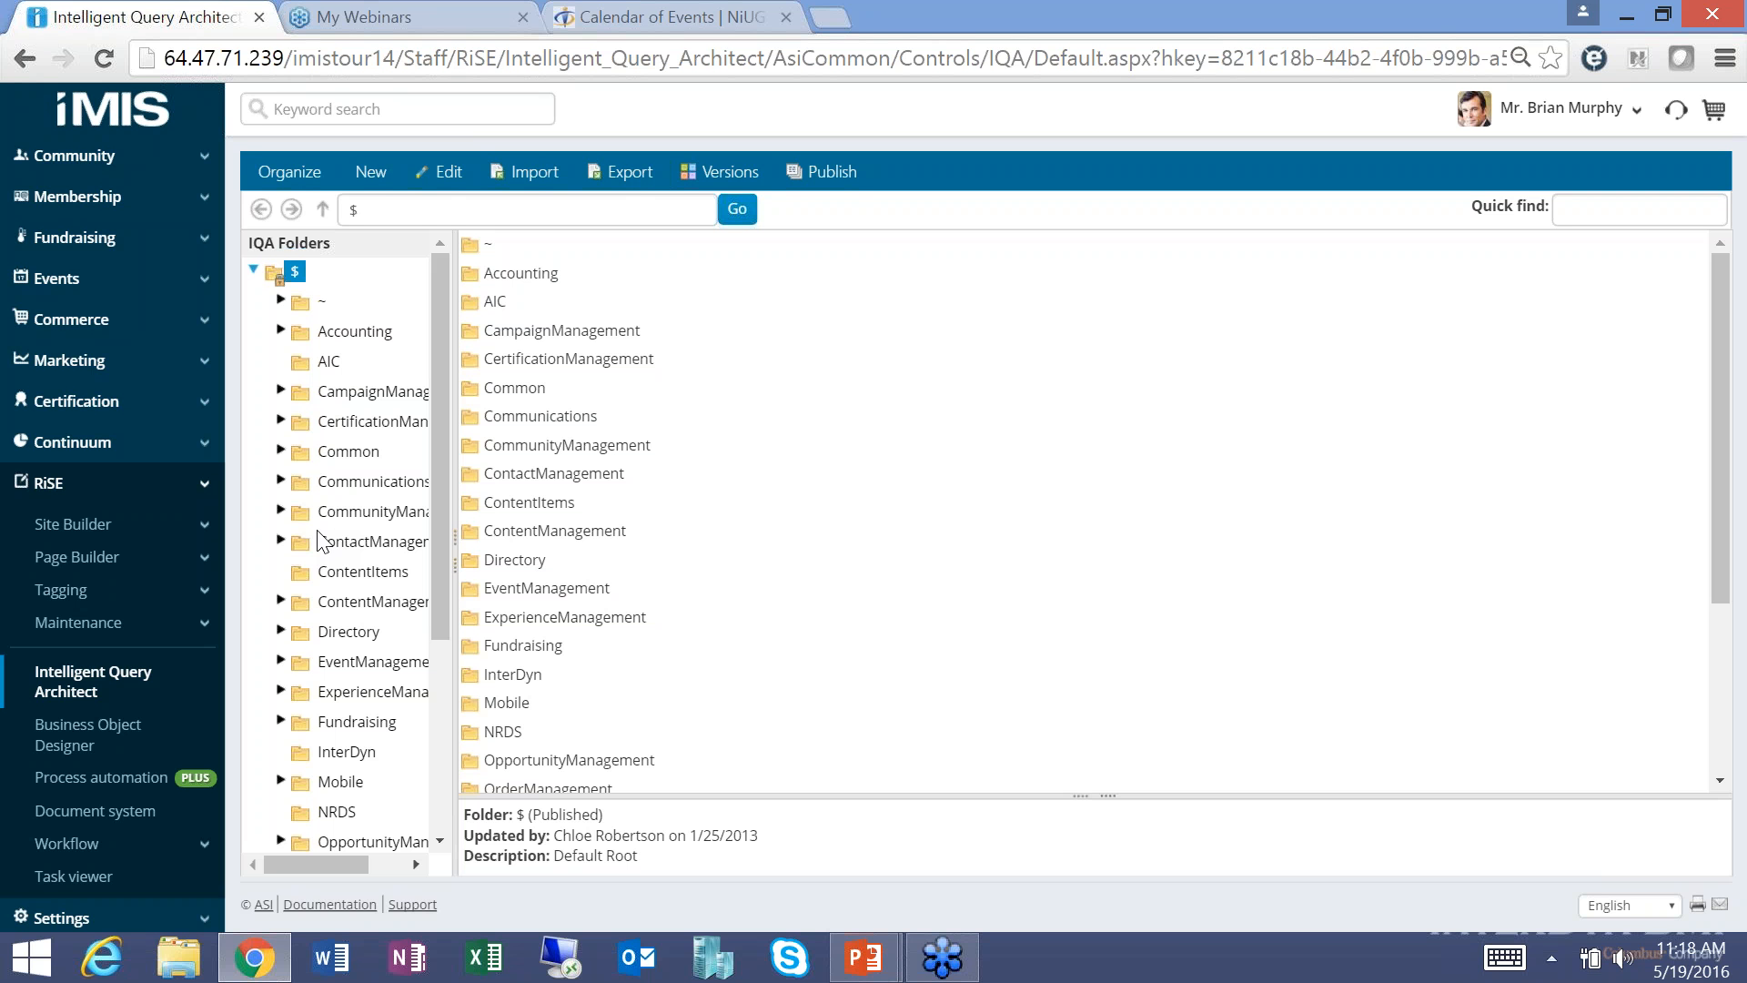
click(370, 172)
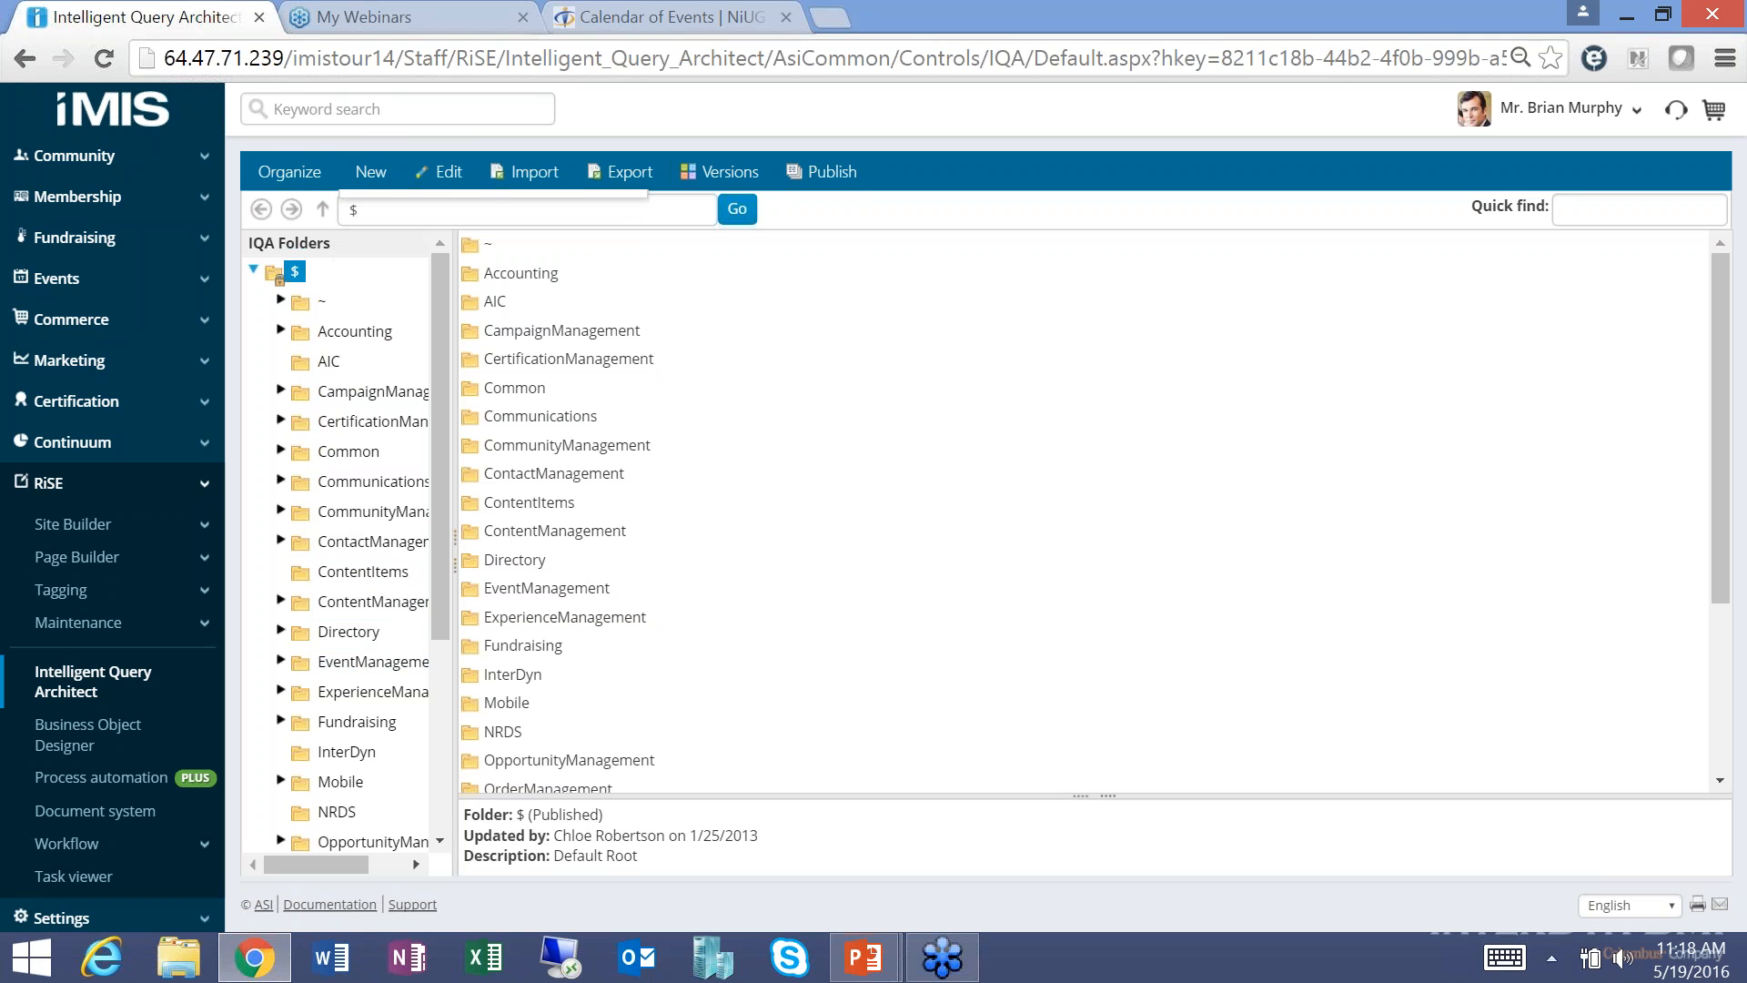
click(323, 754)
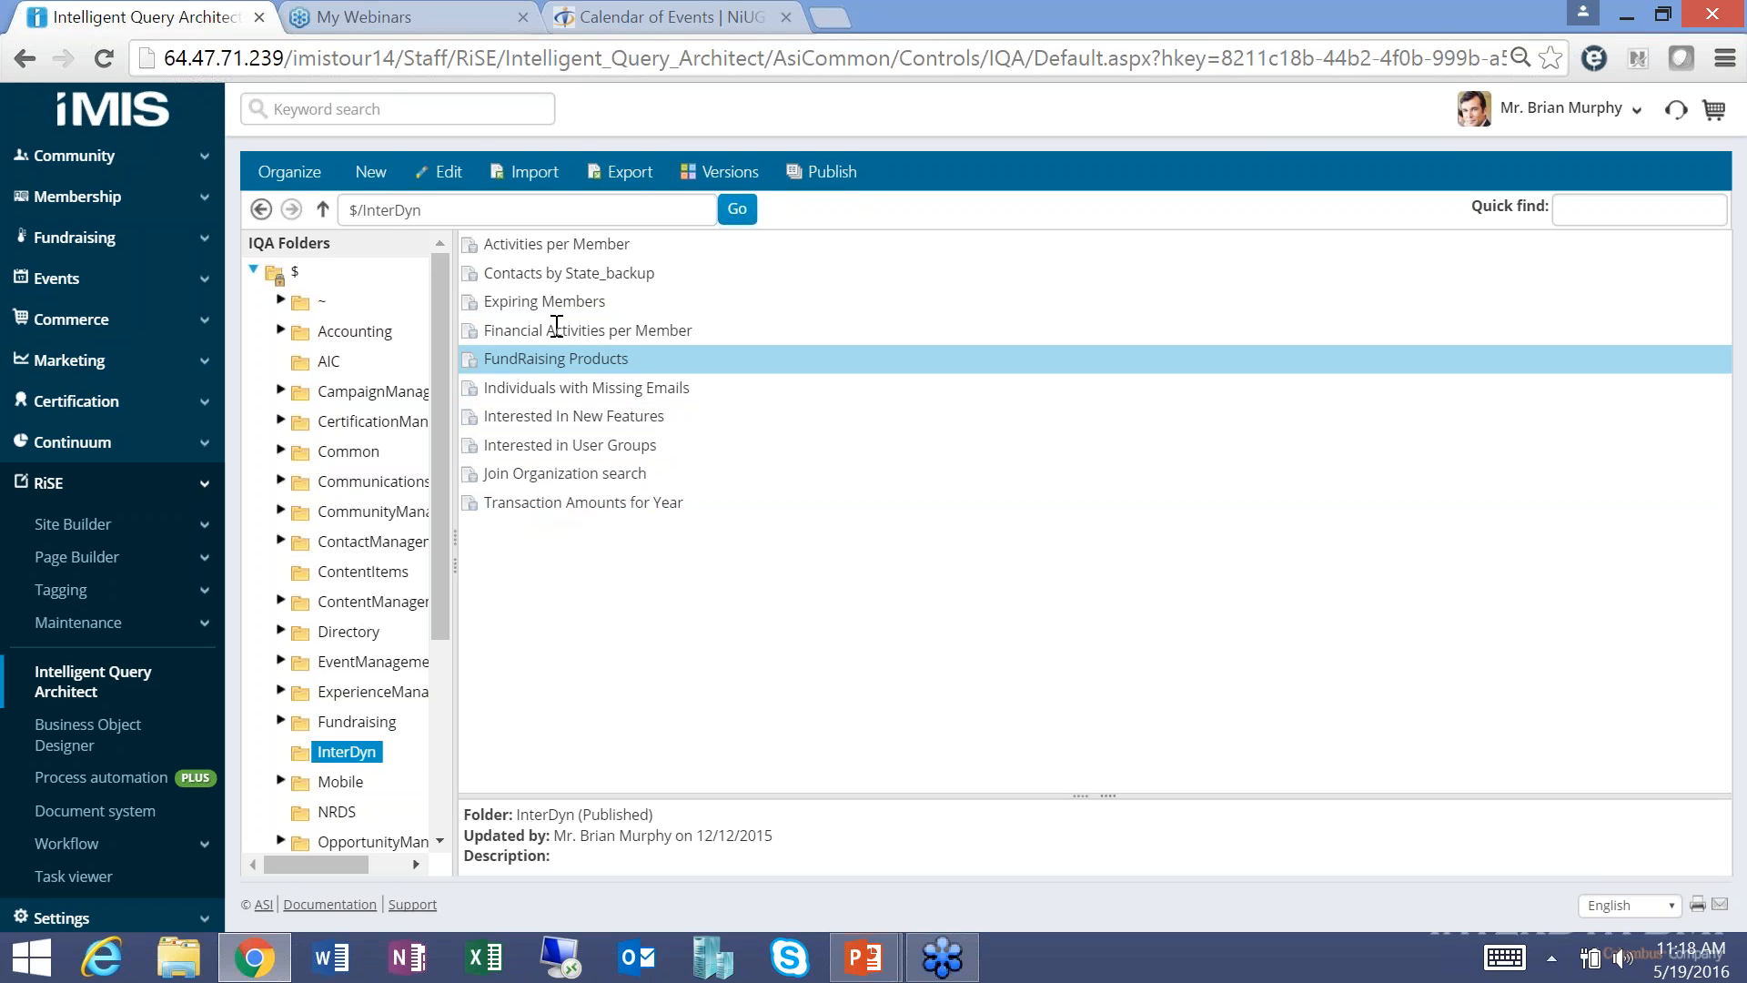
click(375, 177)
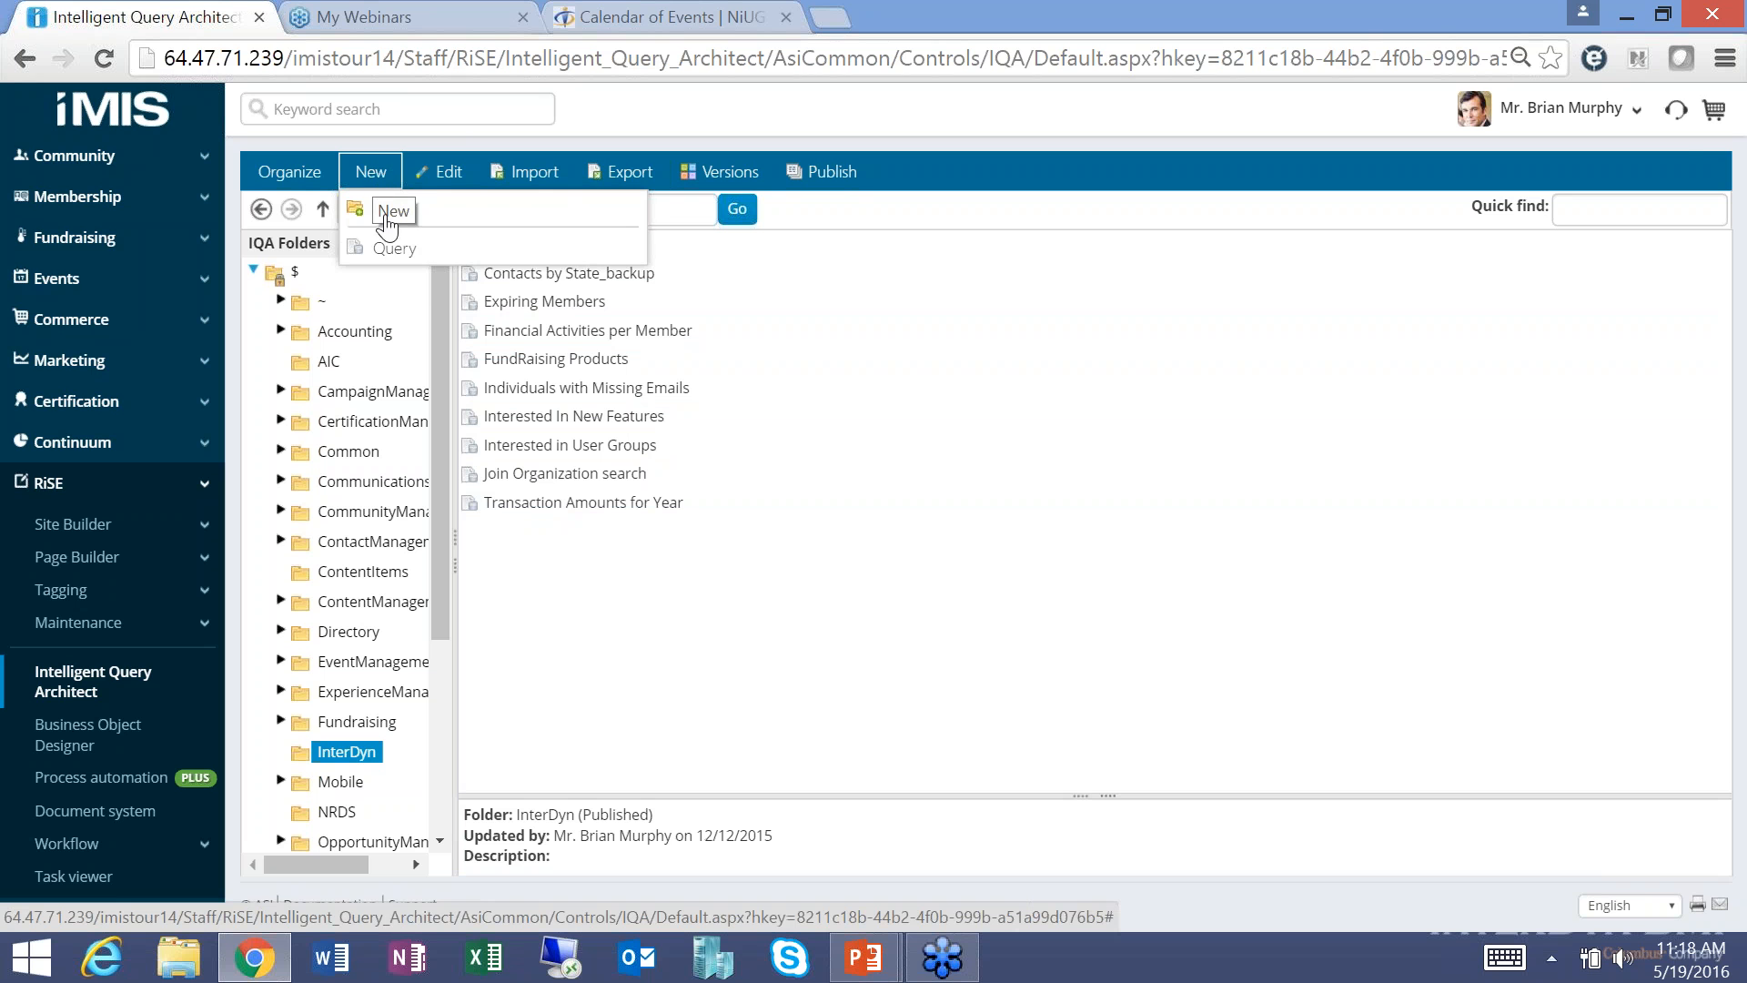
click(393, 248)
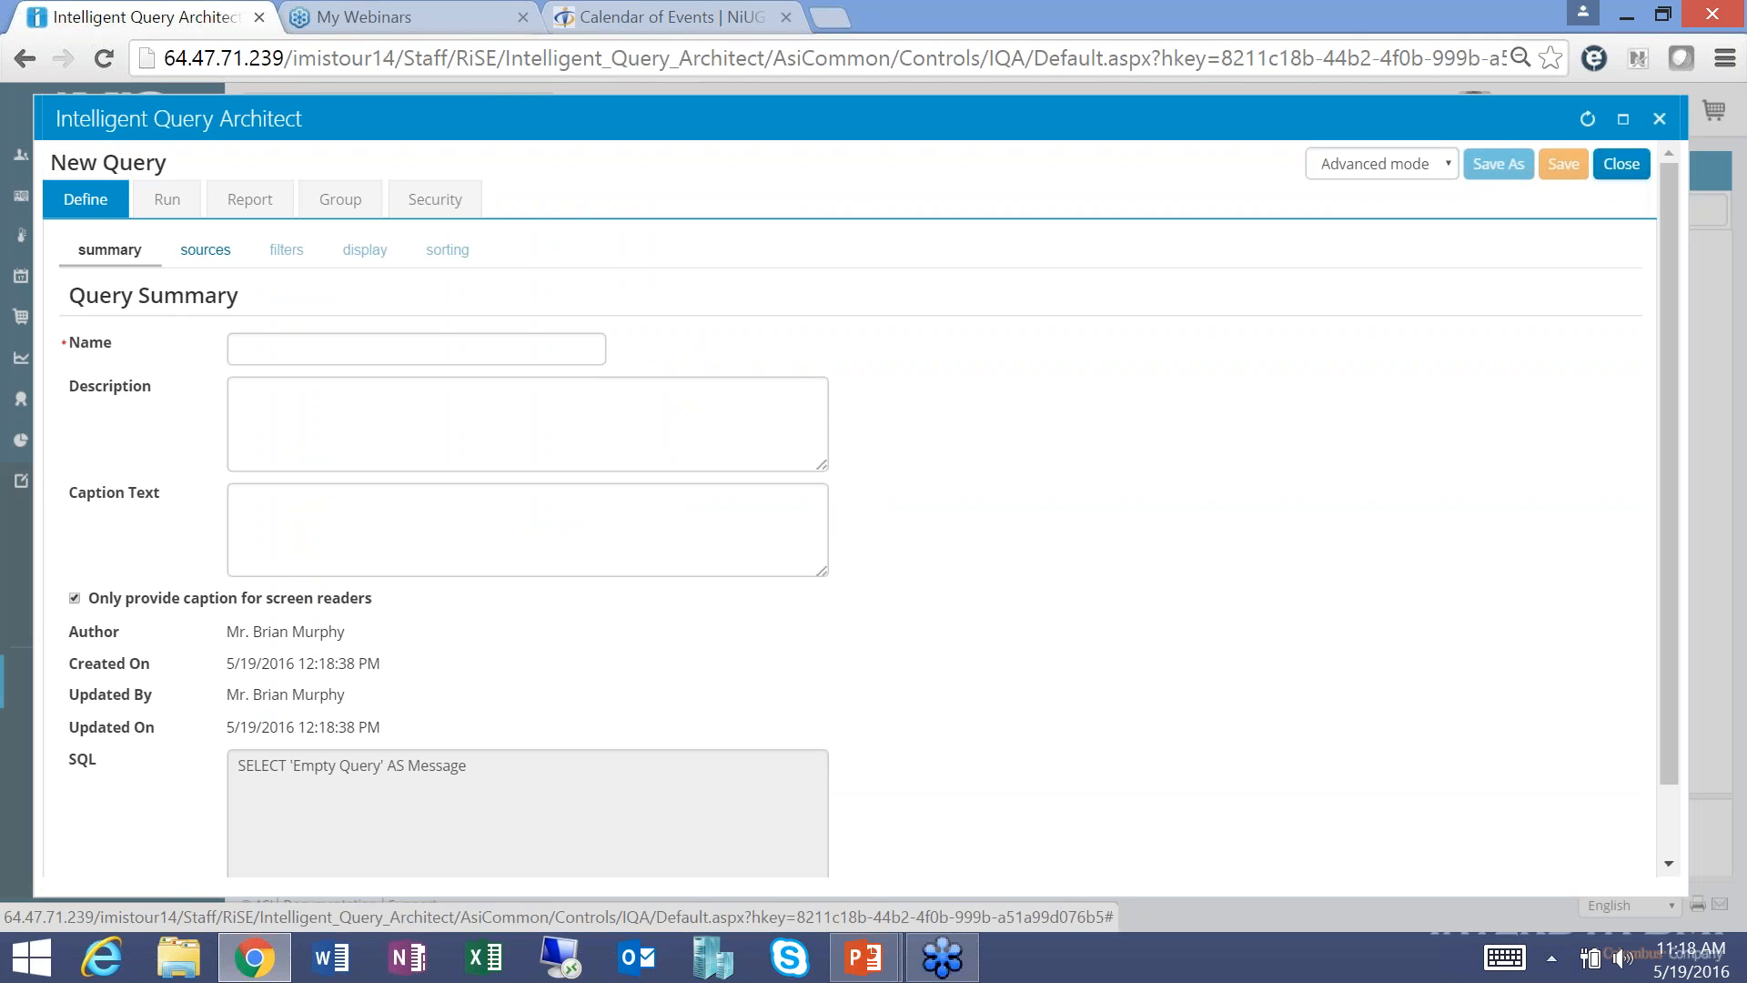
Name the query "Contacts by State" and enter the description "Here are my contact by state......".
click(312, 350)
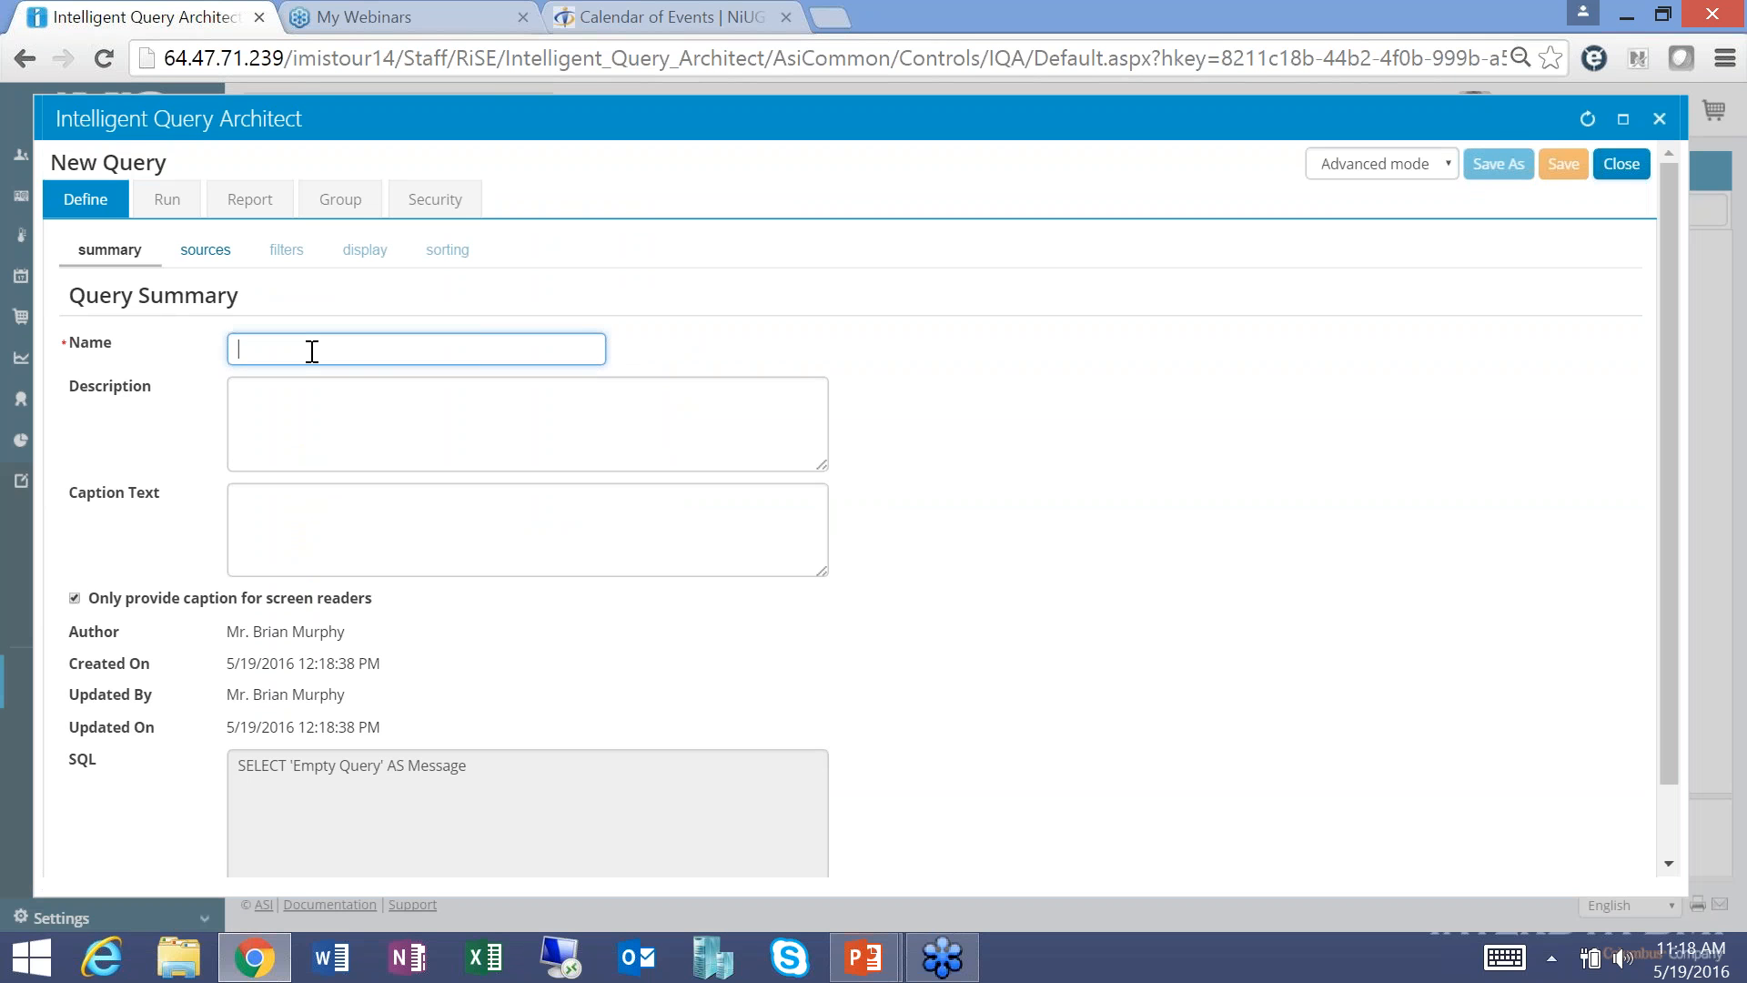
text(Contact)
key(Down)
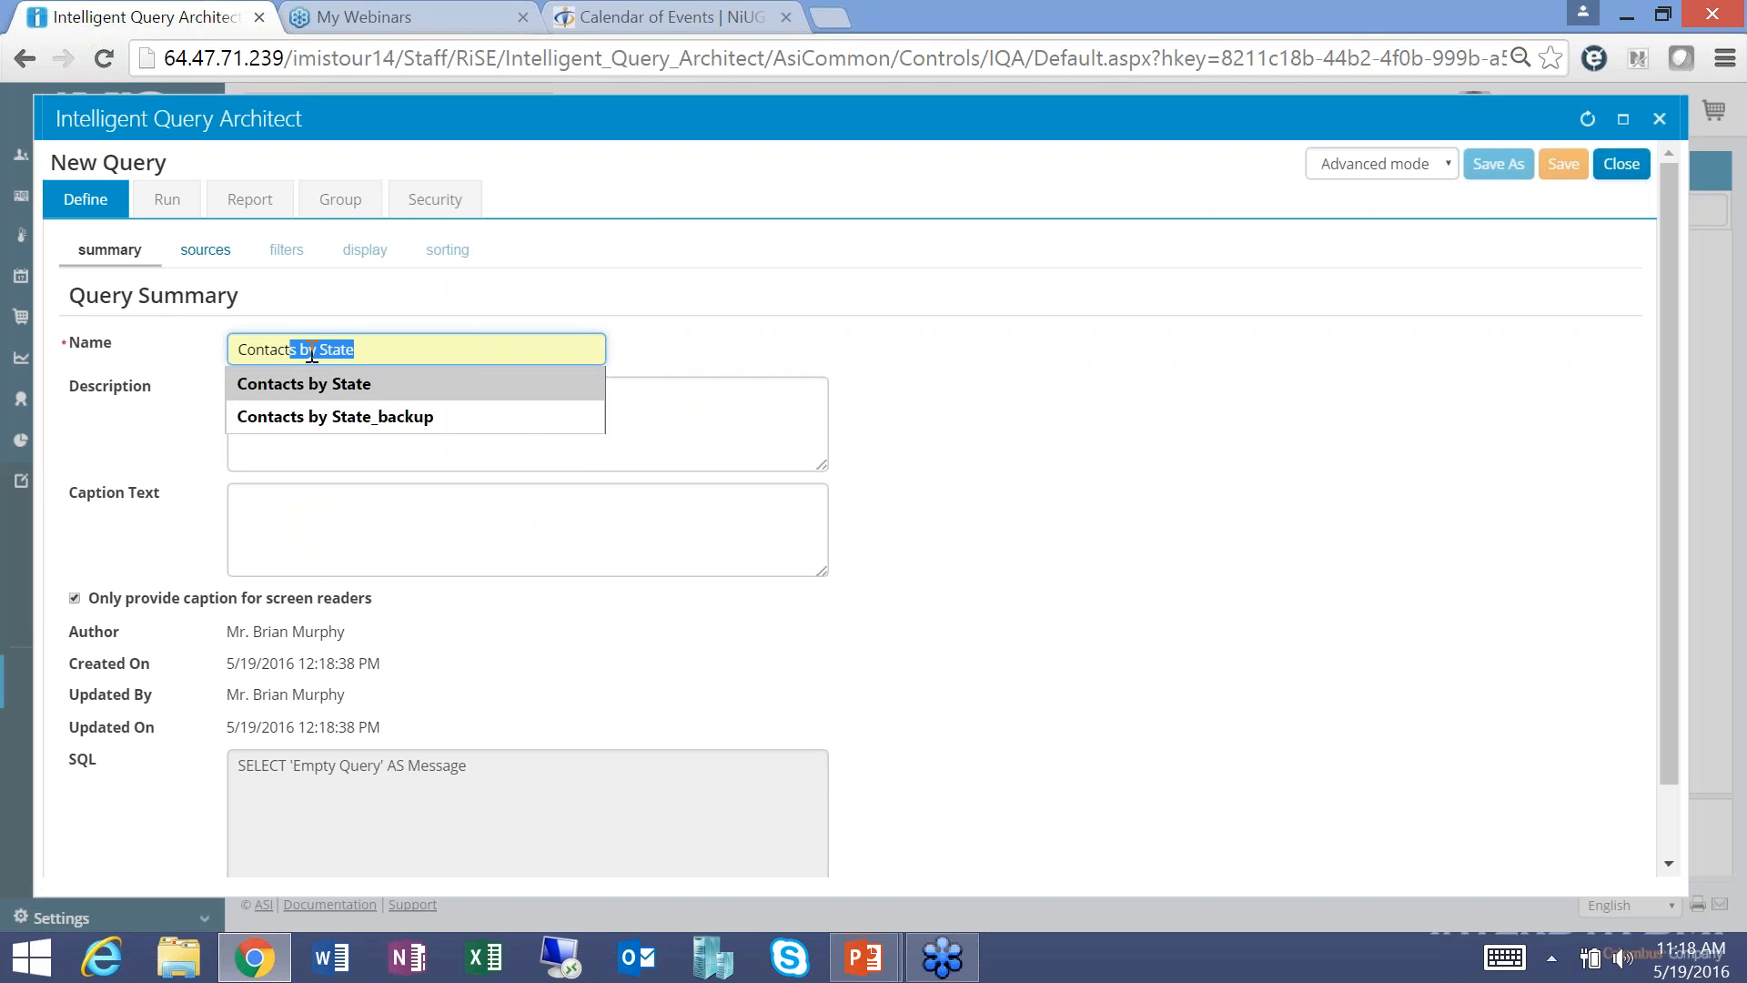
key(Tab)
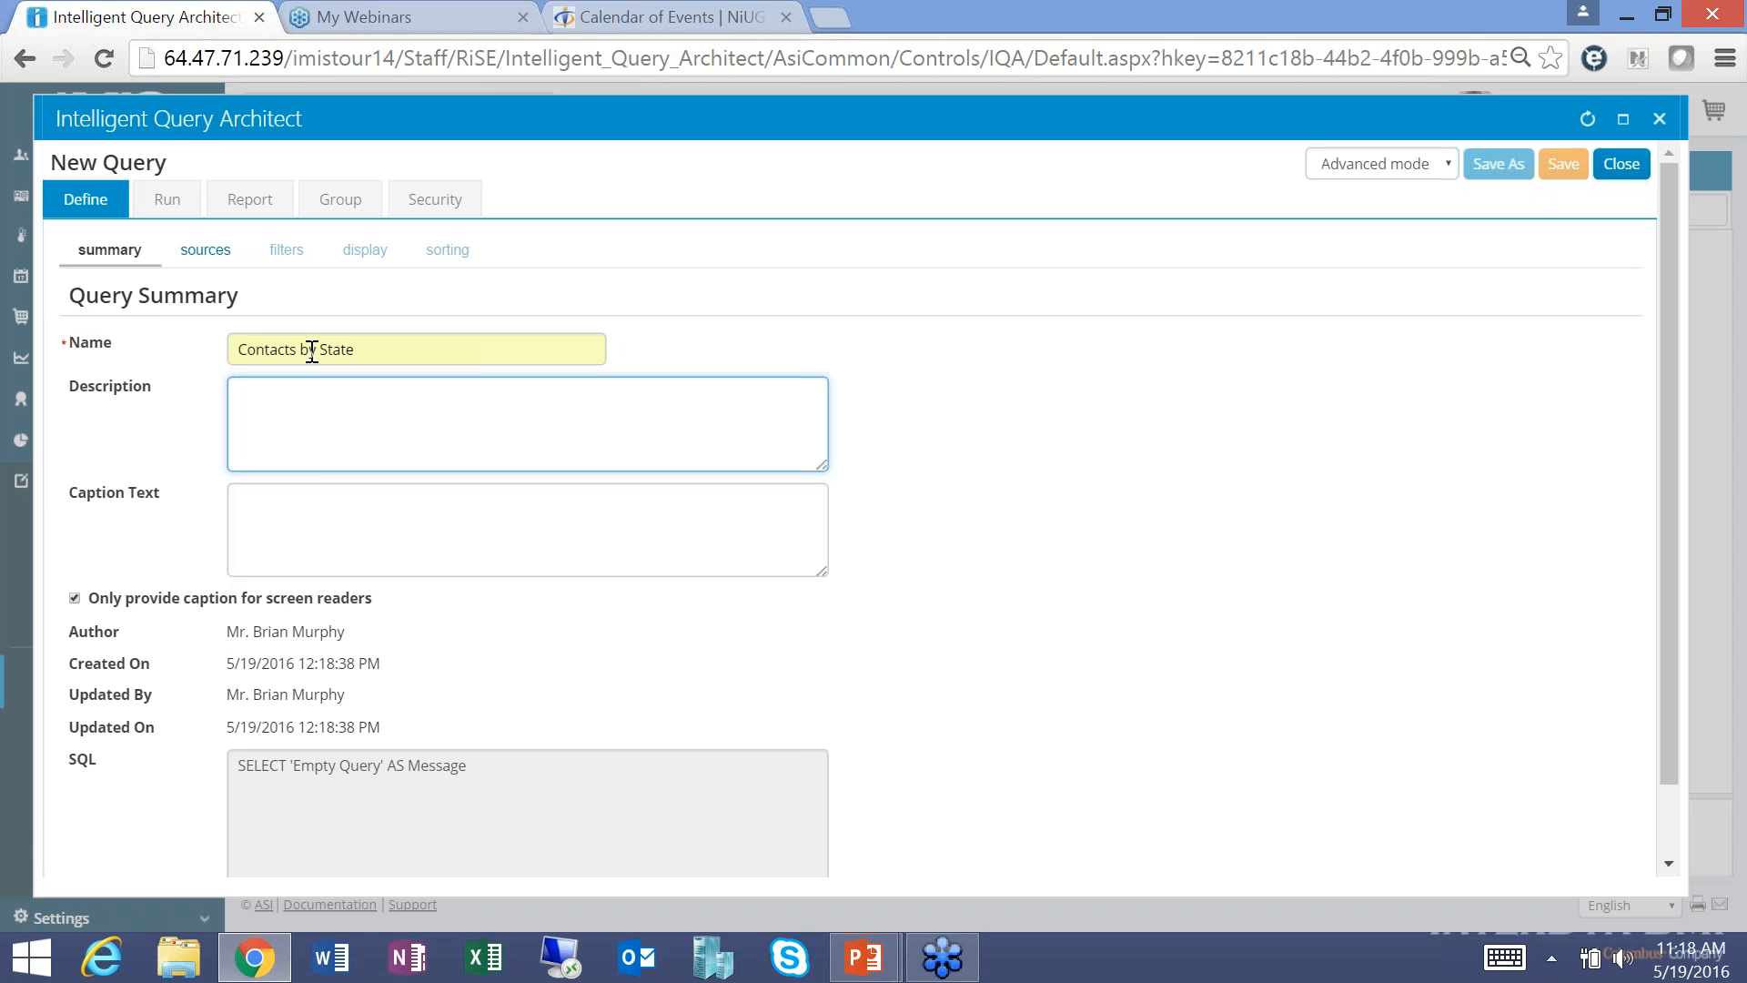
text(Here are my contact by state......)
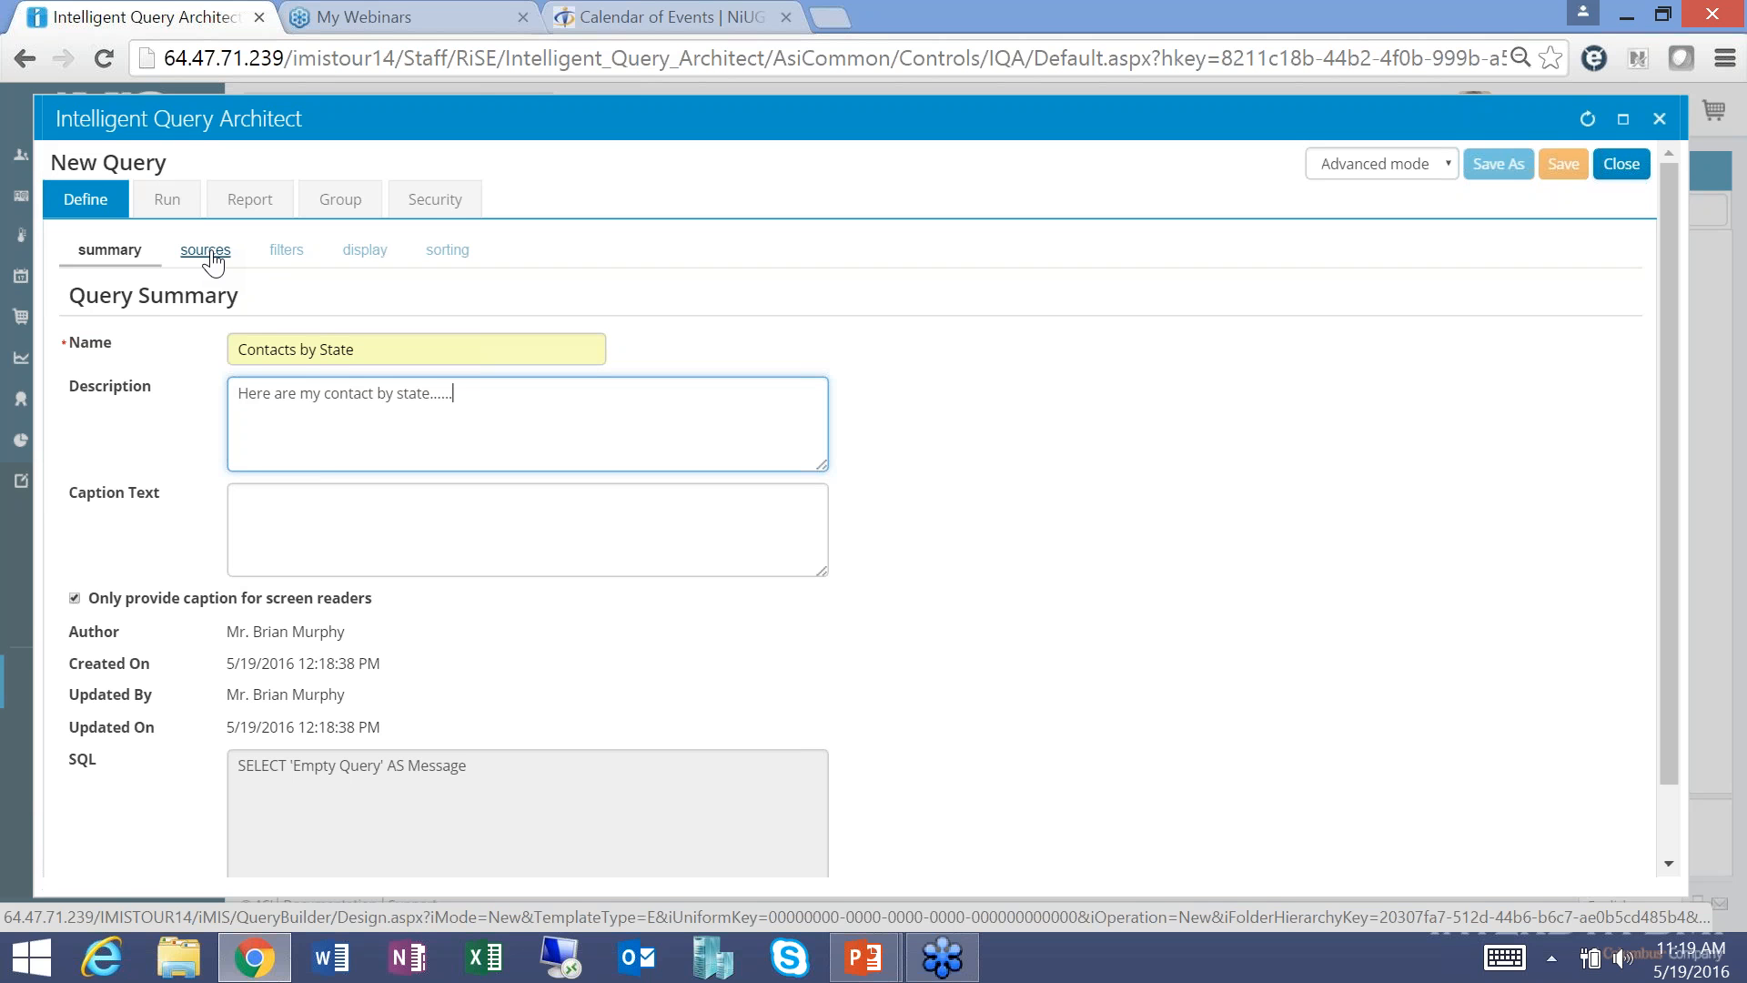
Find the CsContact business object with the search text "cont" and add it as the query source.
click(210, 255)
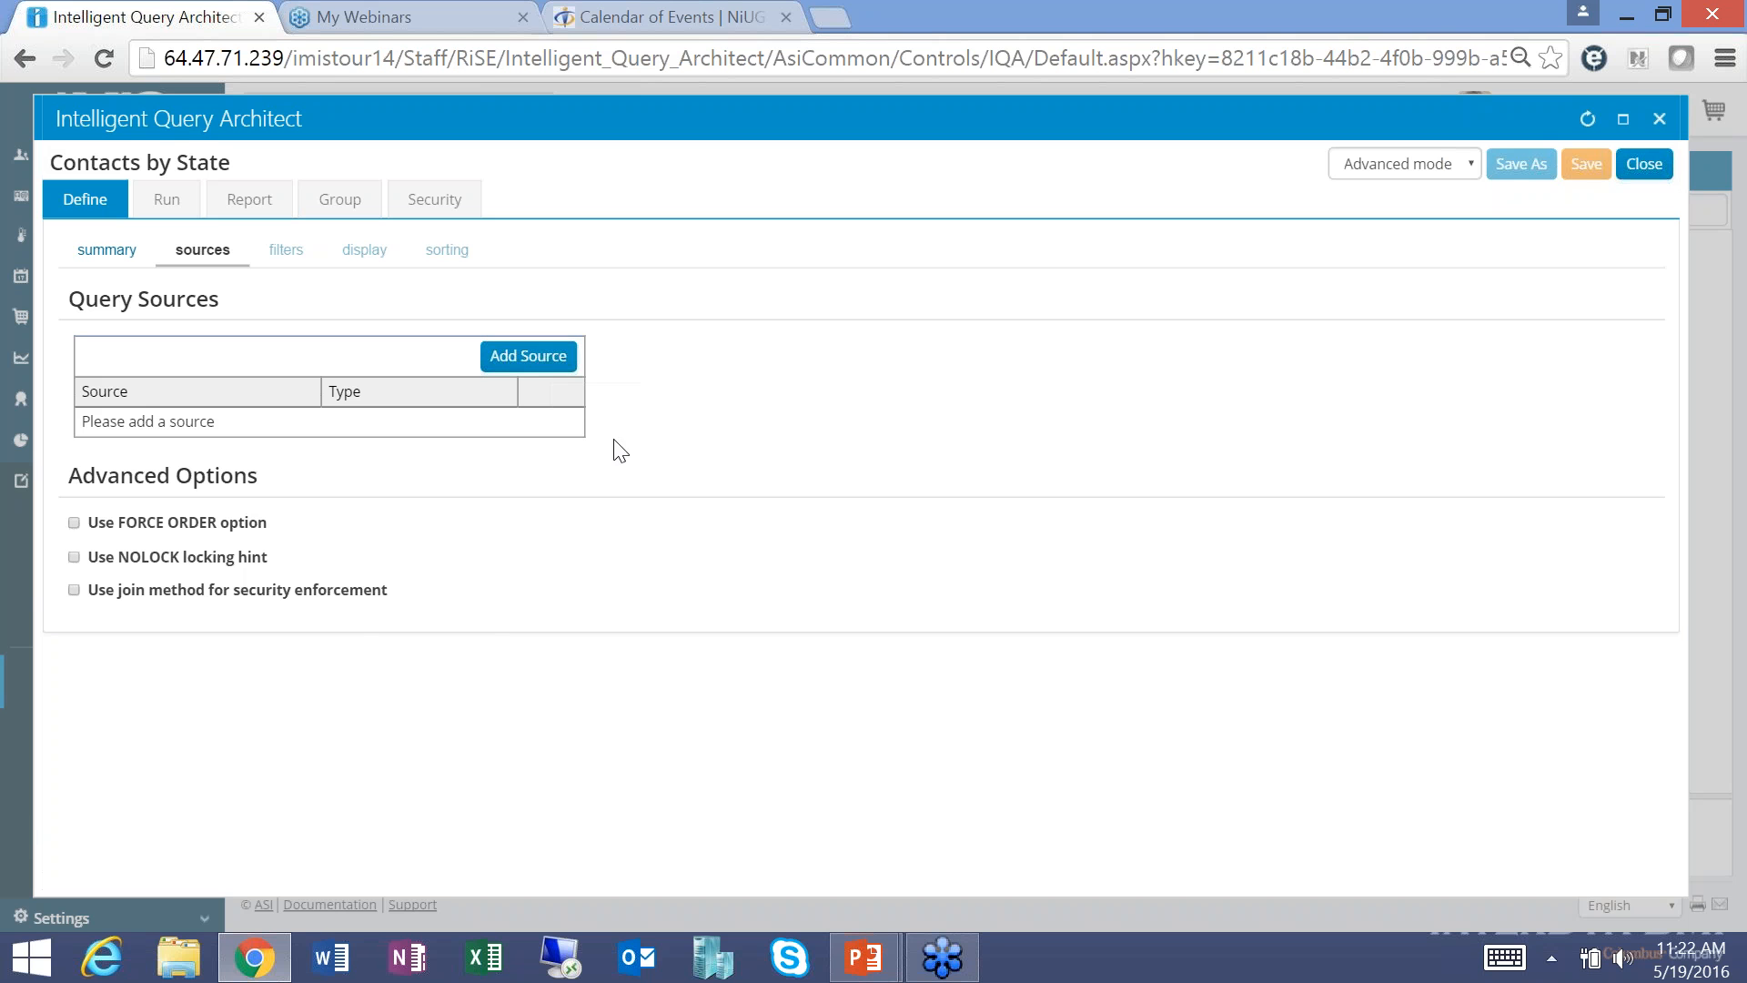
click(518, 364)
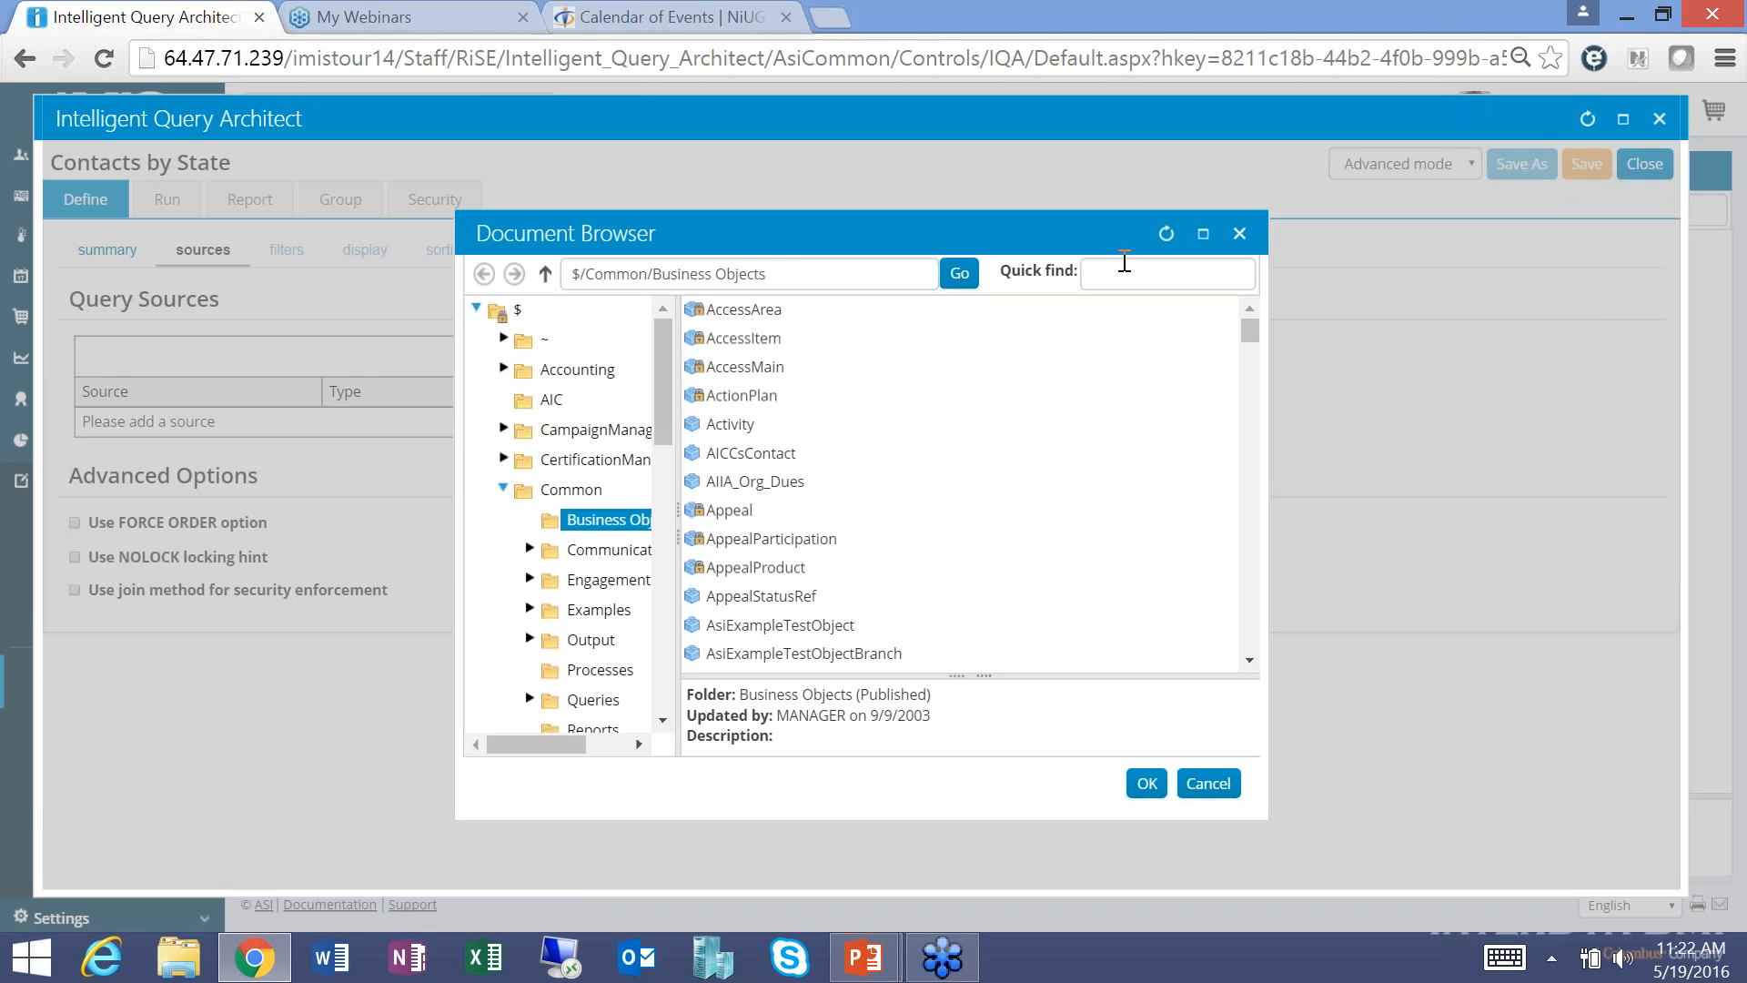
click(1125, 263)
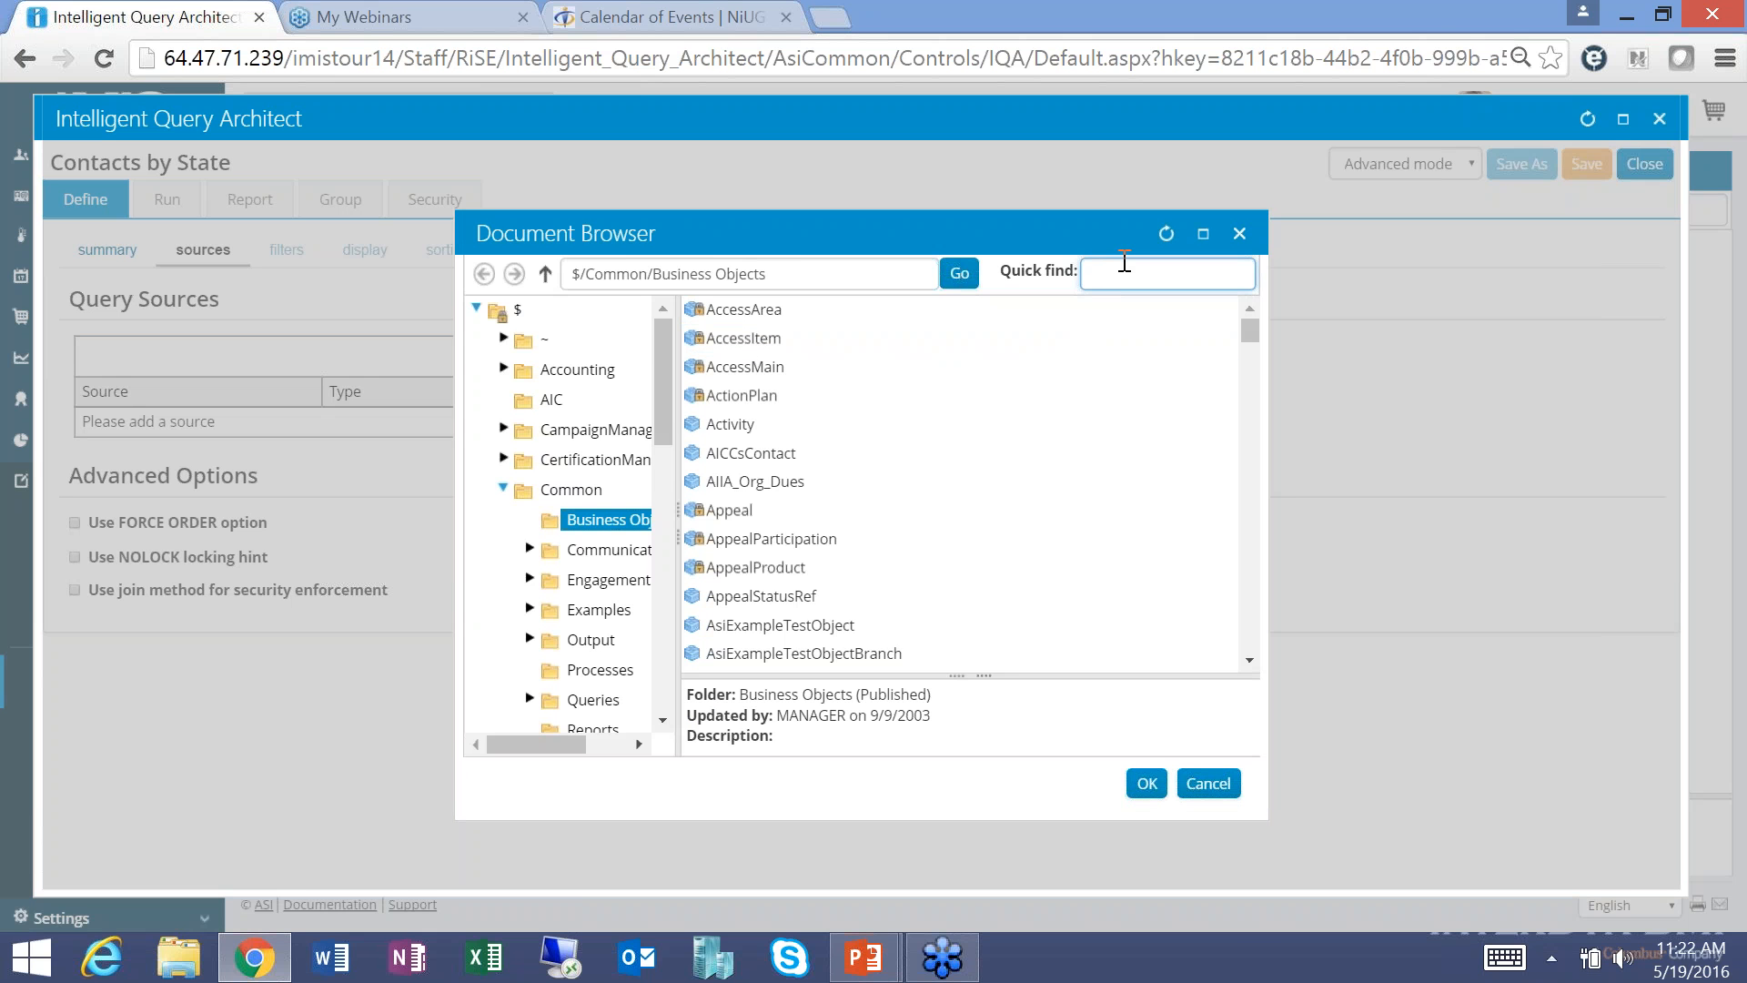
text(cont)
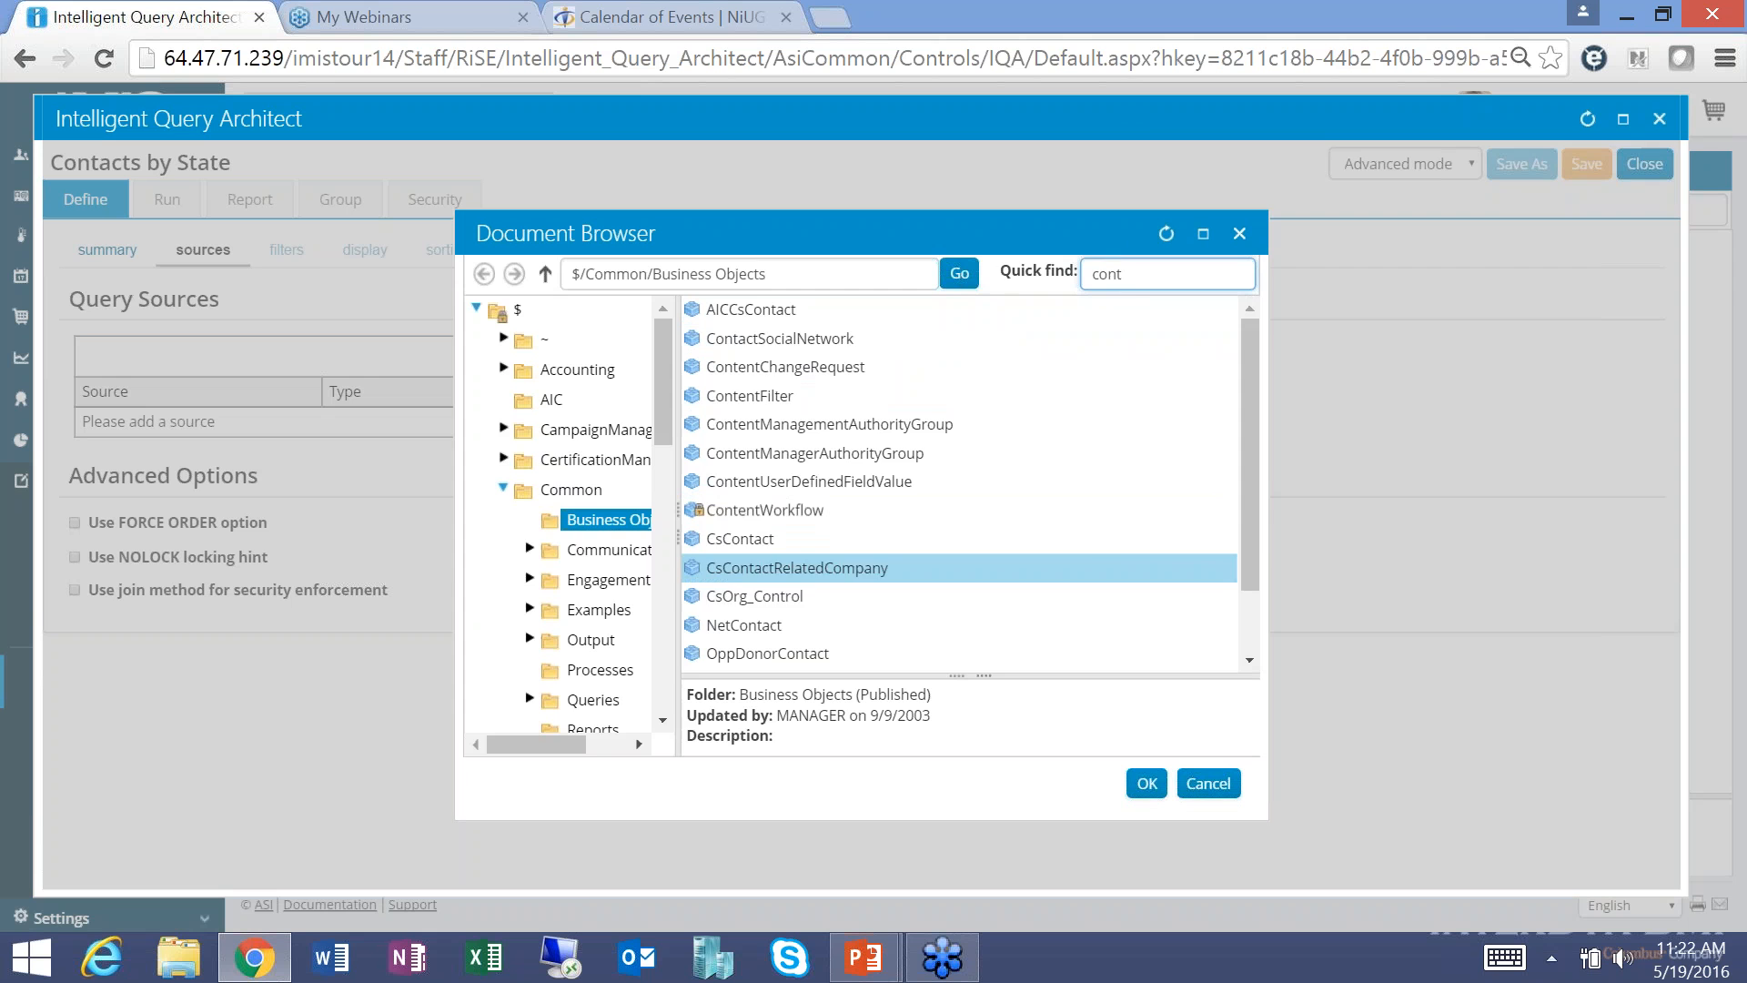
click(742, 539)
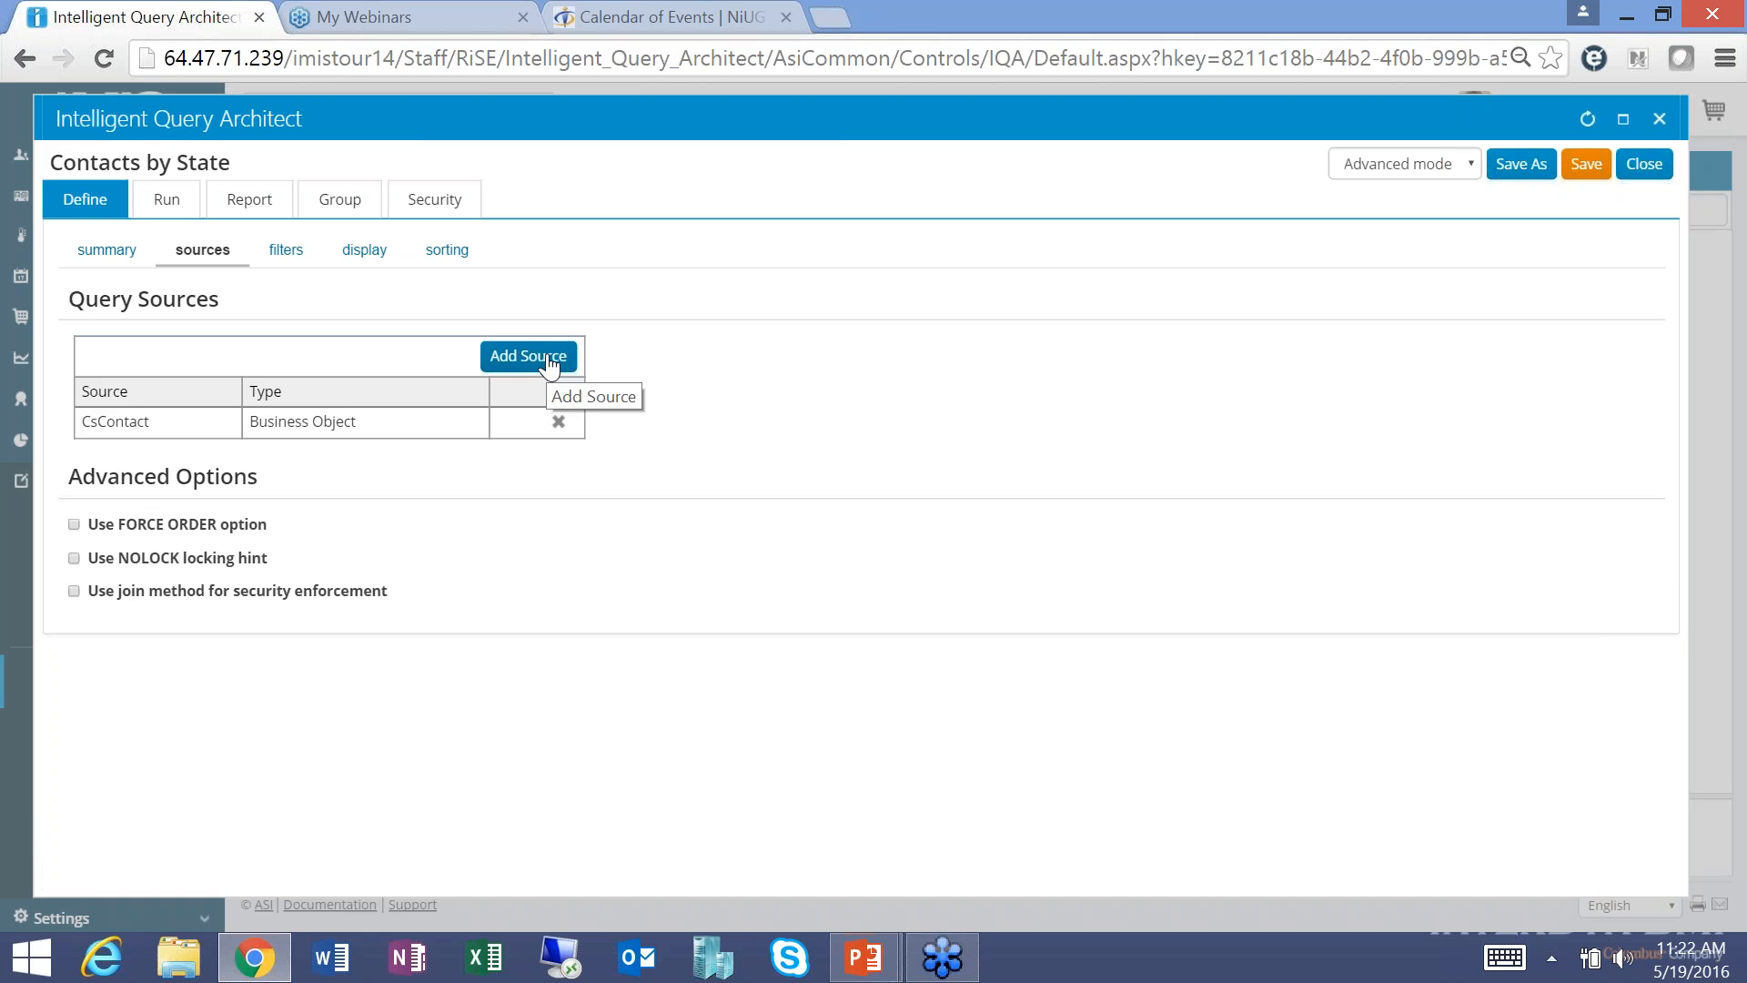
Define a query filter on the Country property that matches United States.
click(286, 251)
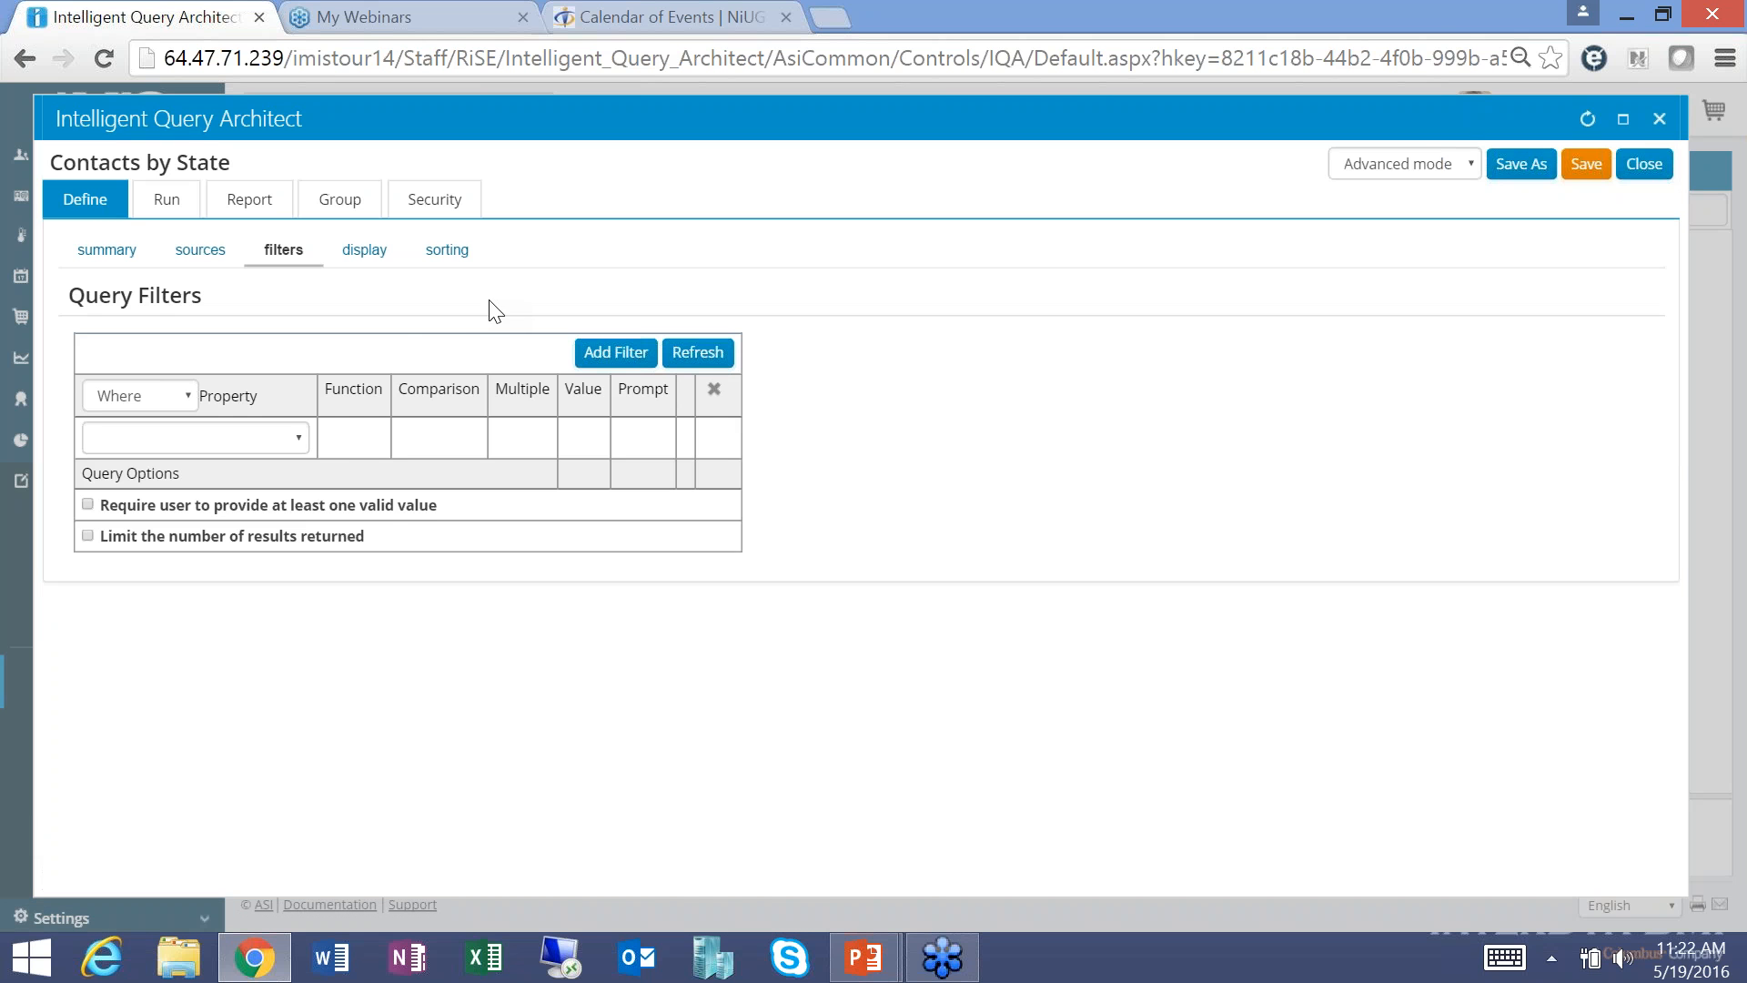
click(298, 440)
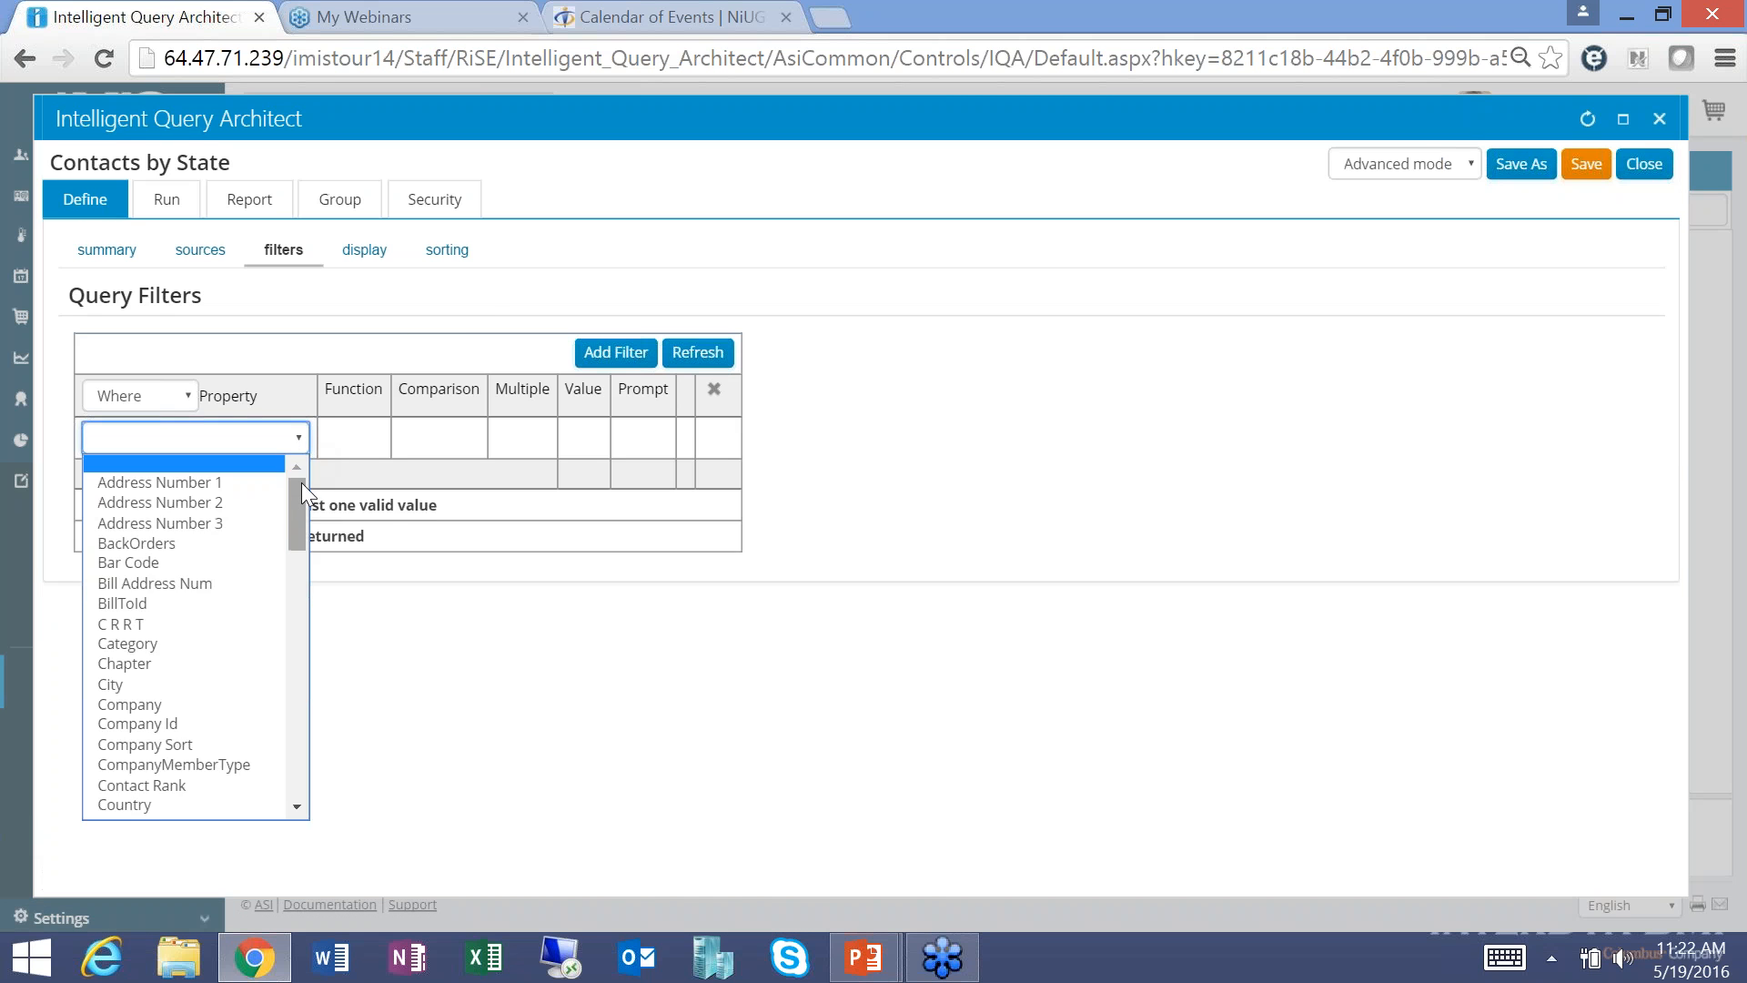
drag(292, 514, 287, 549)
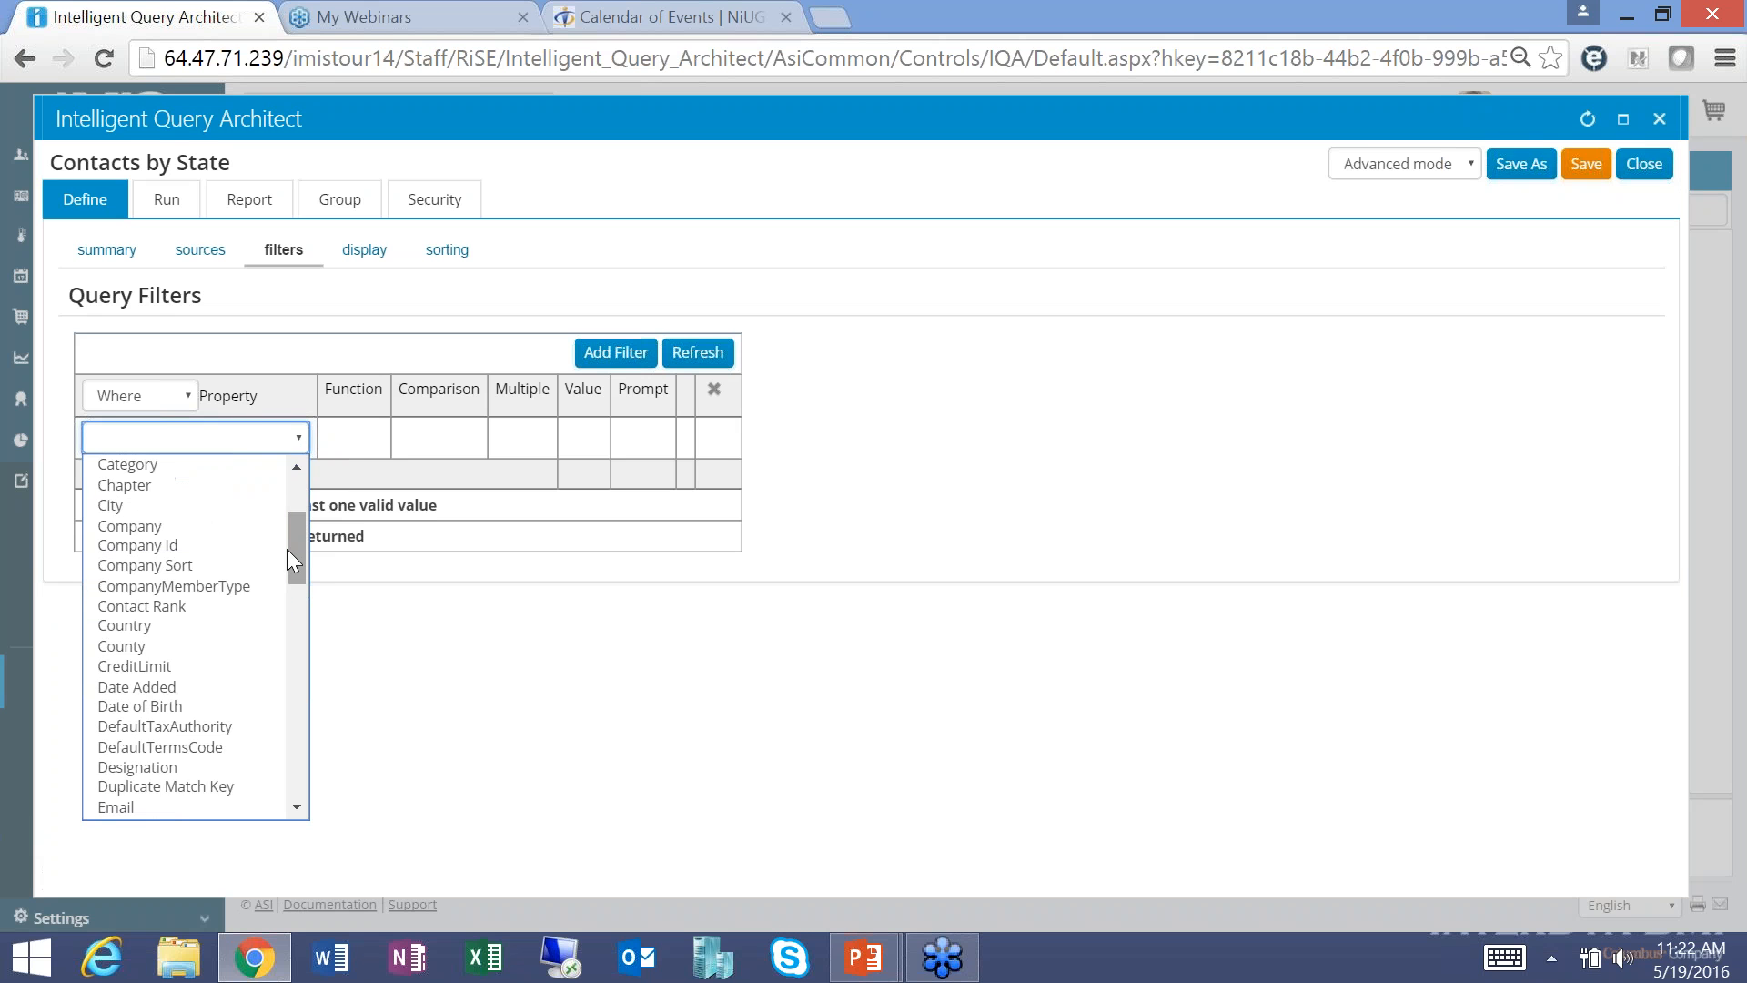
click(171, 634)
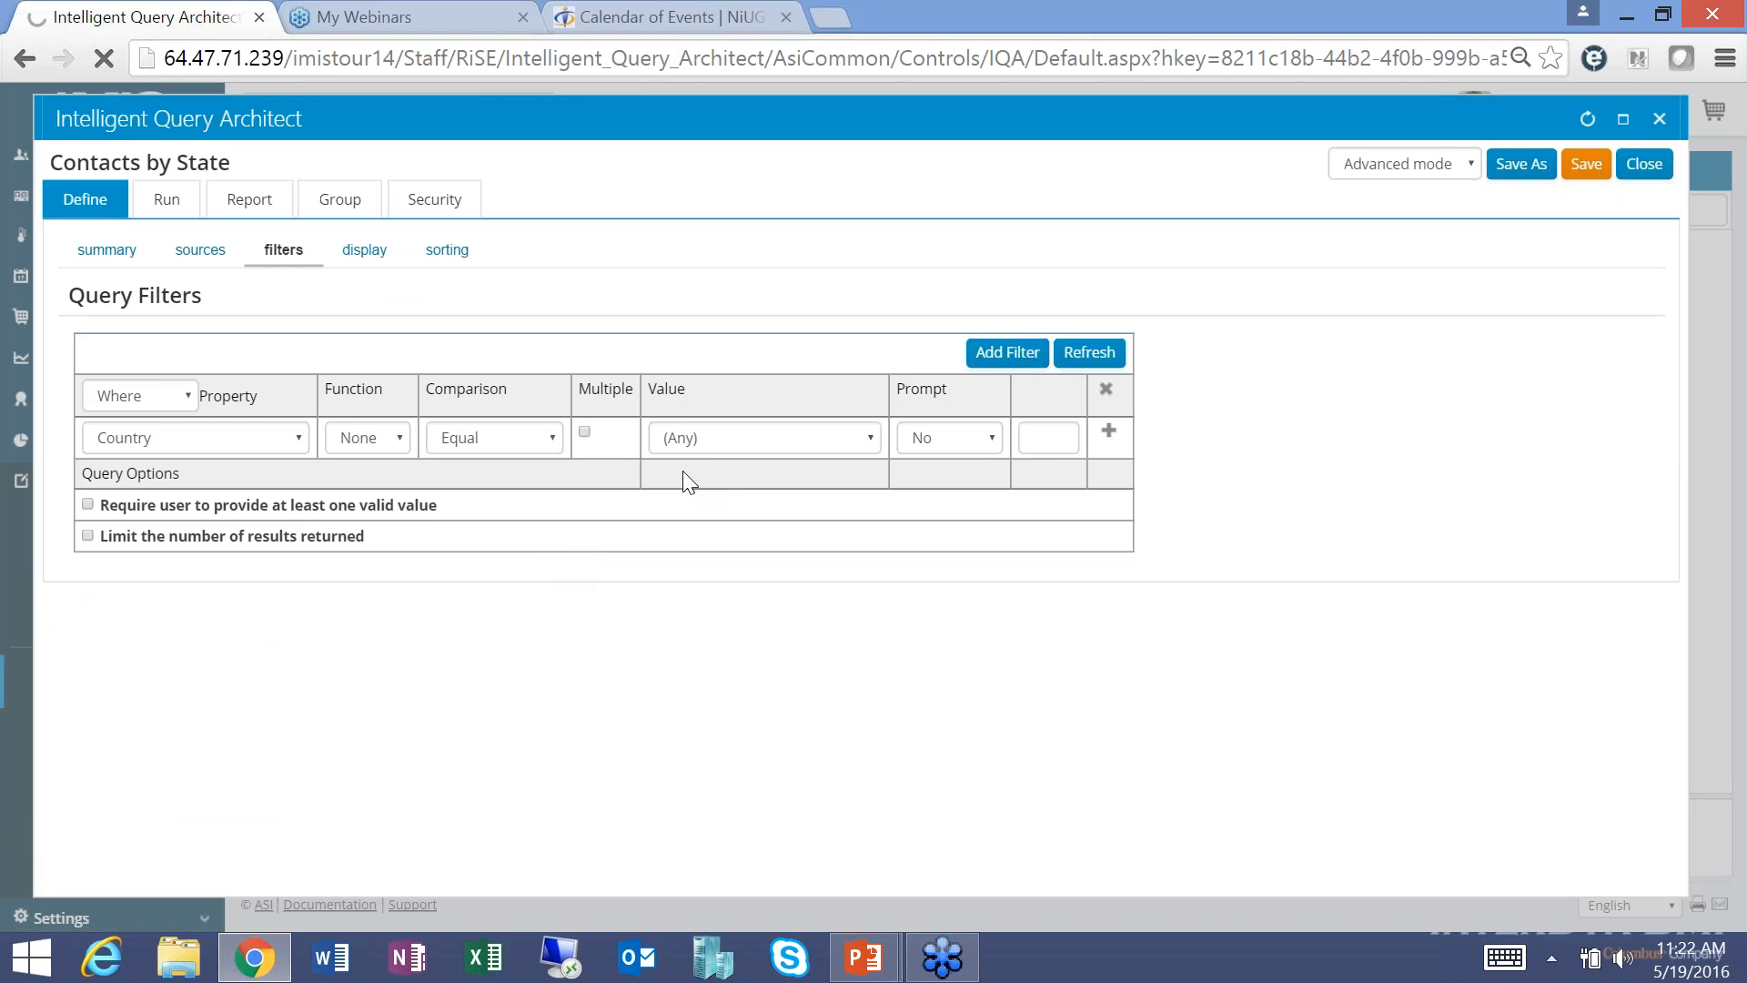
click(707, 445)
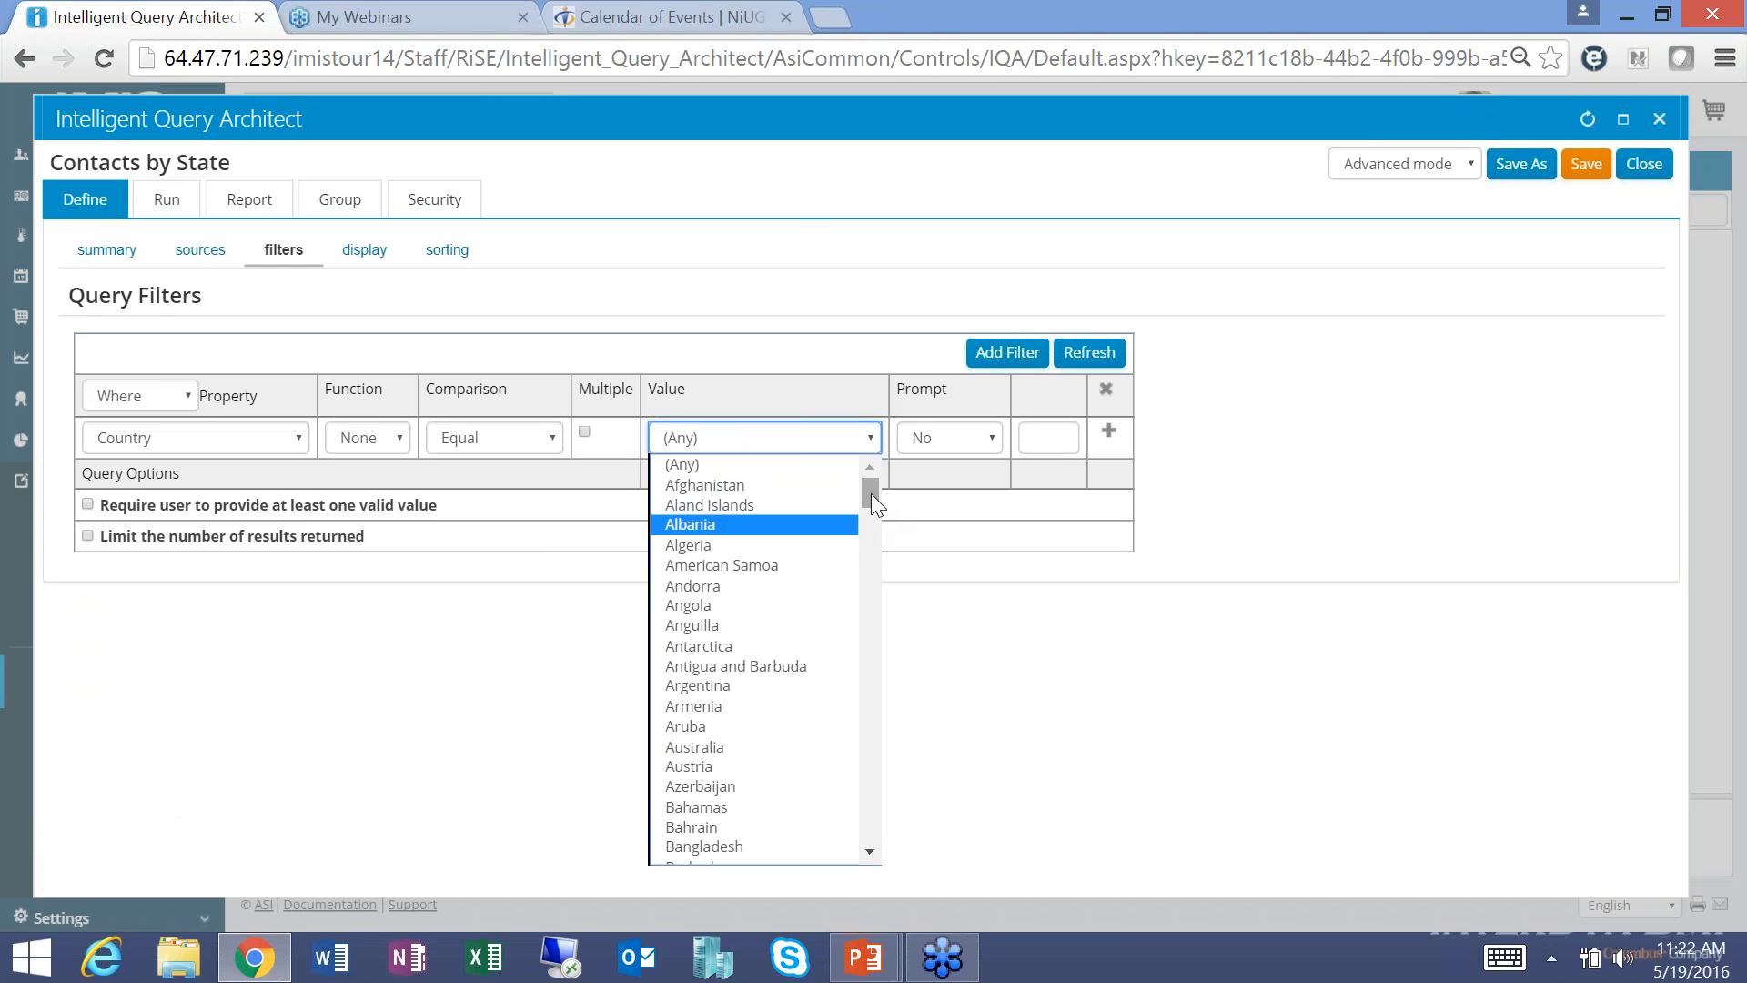
drag(871, 493, 844, 670)
scroll(839, 673, down, 20)
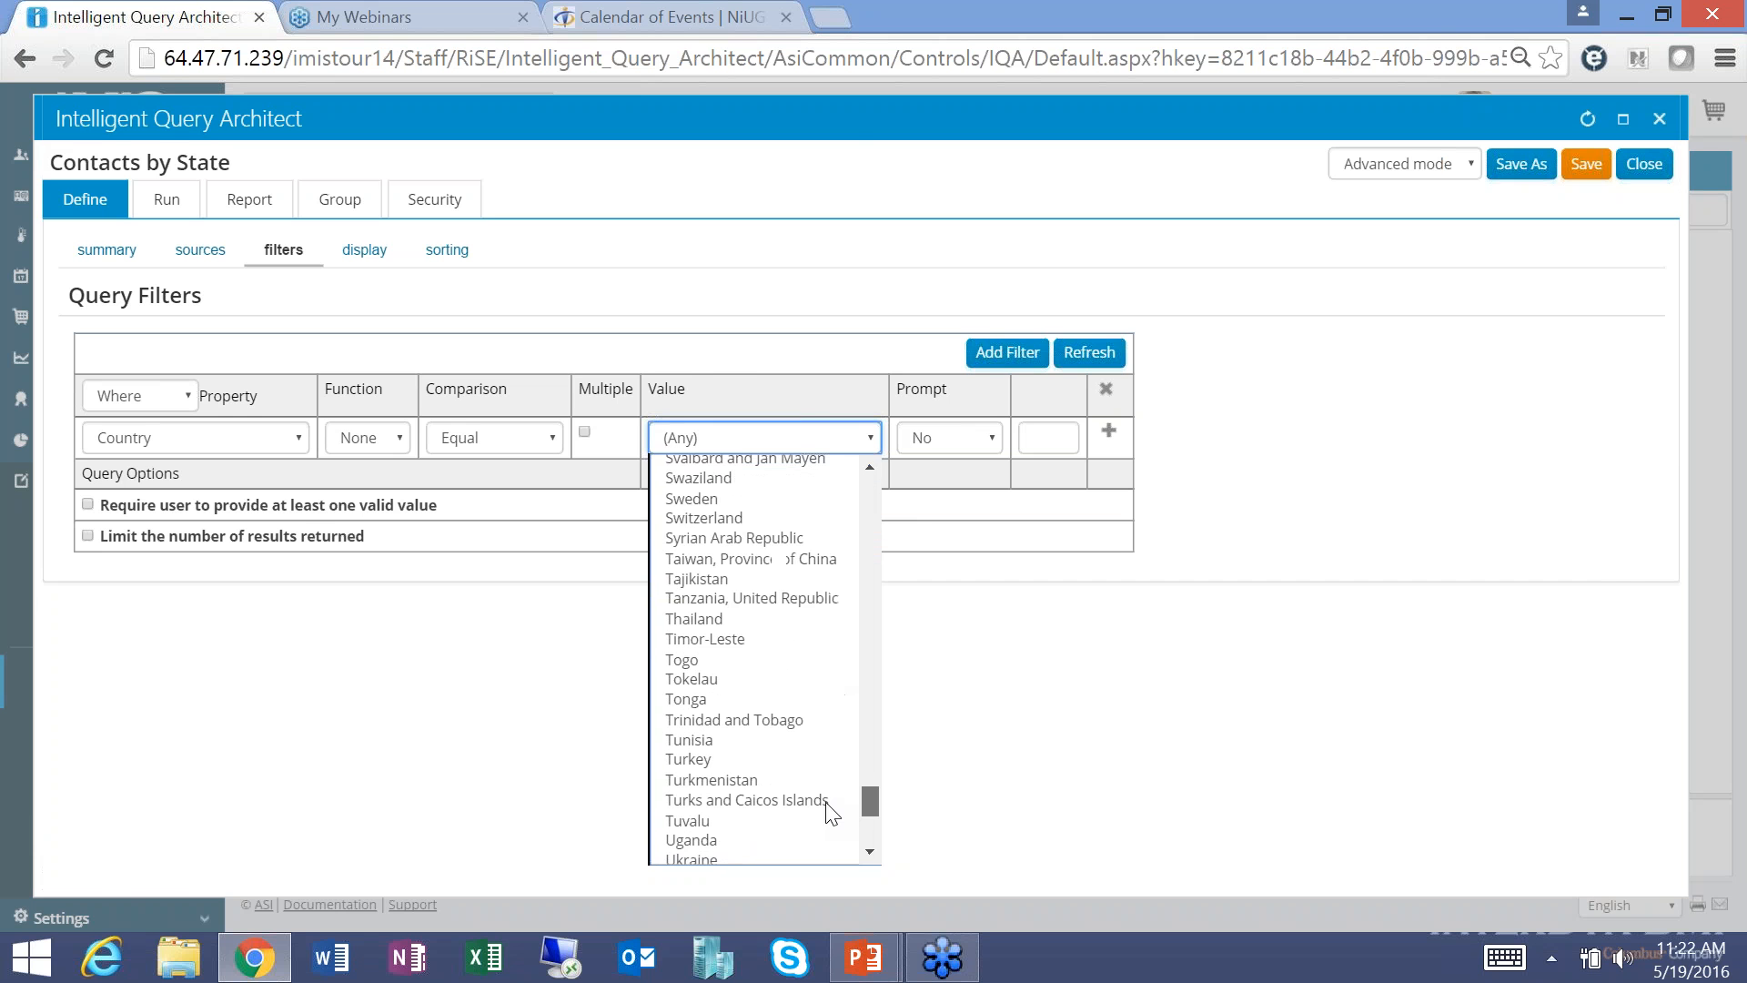
scroll(828, 808, down, 2)
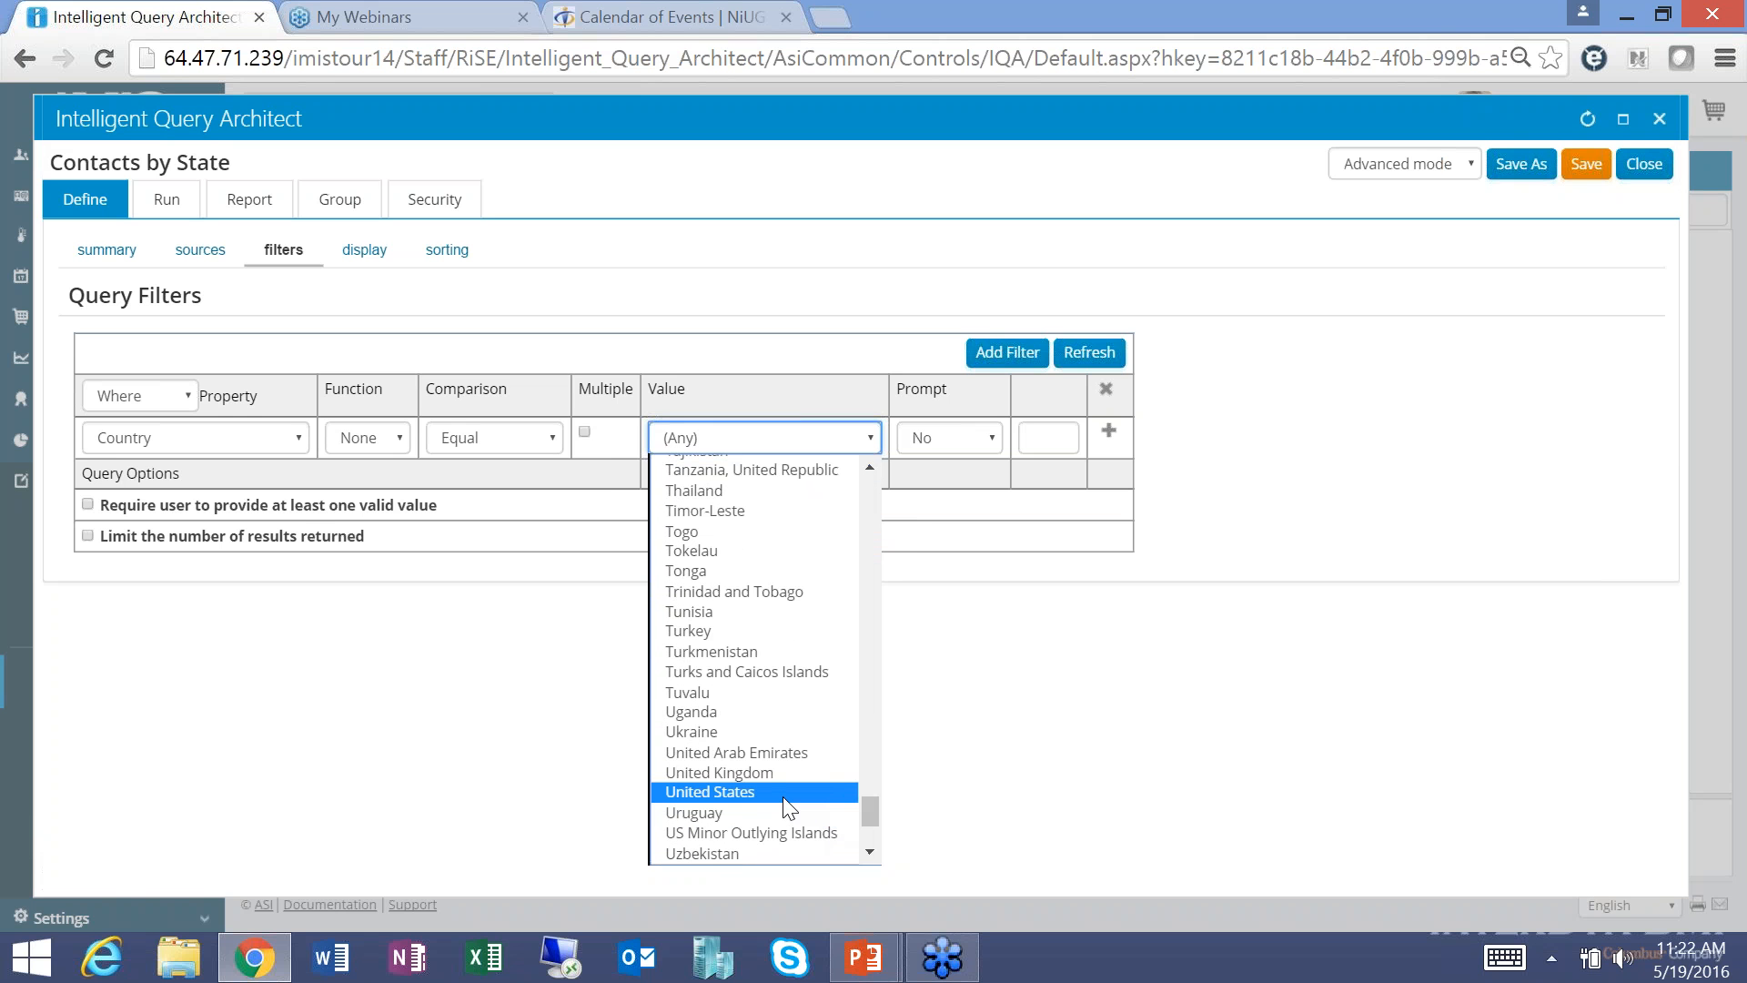
click(785, 798)
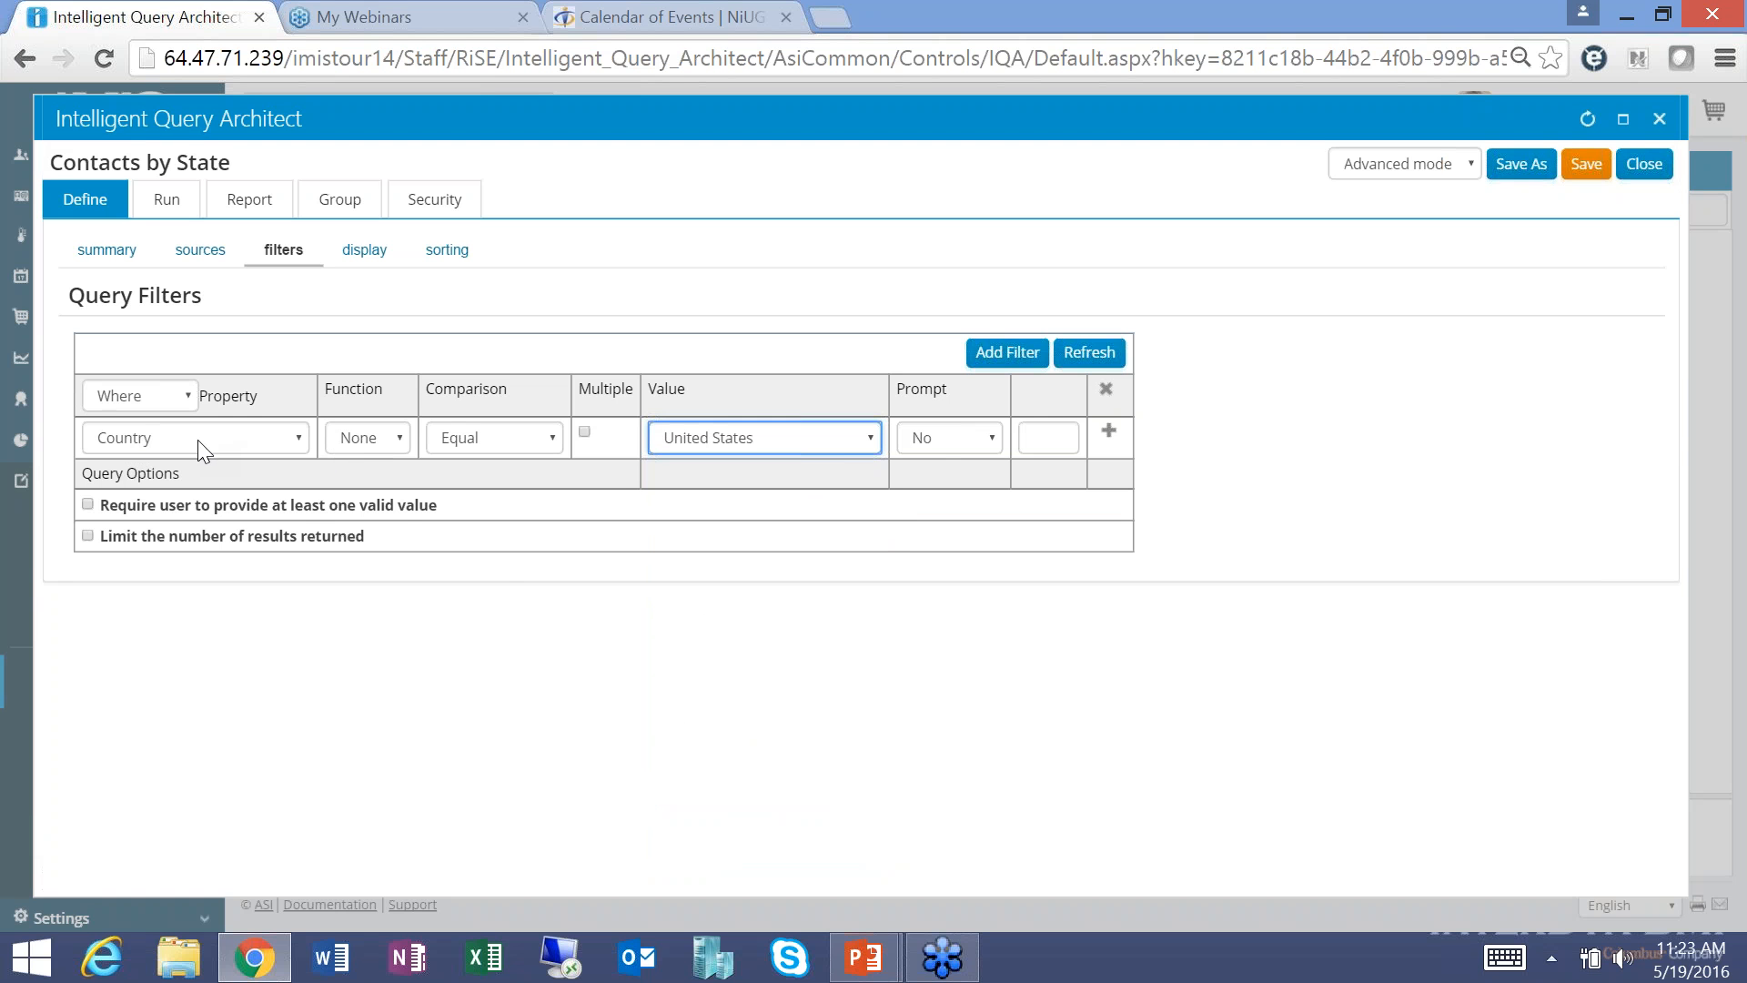
click(537, 440)
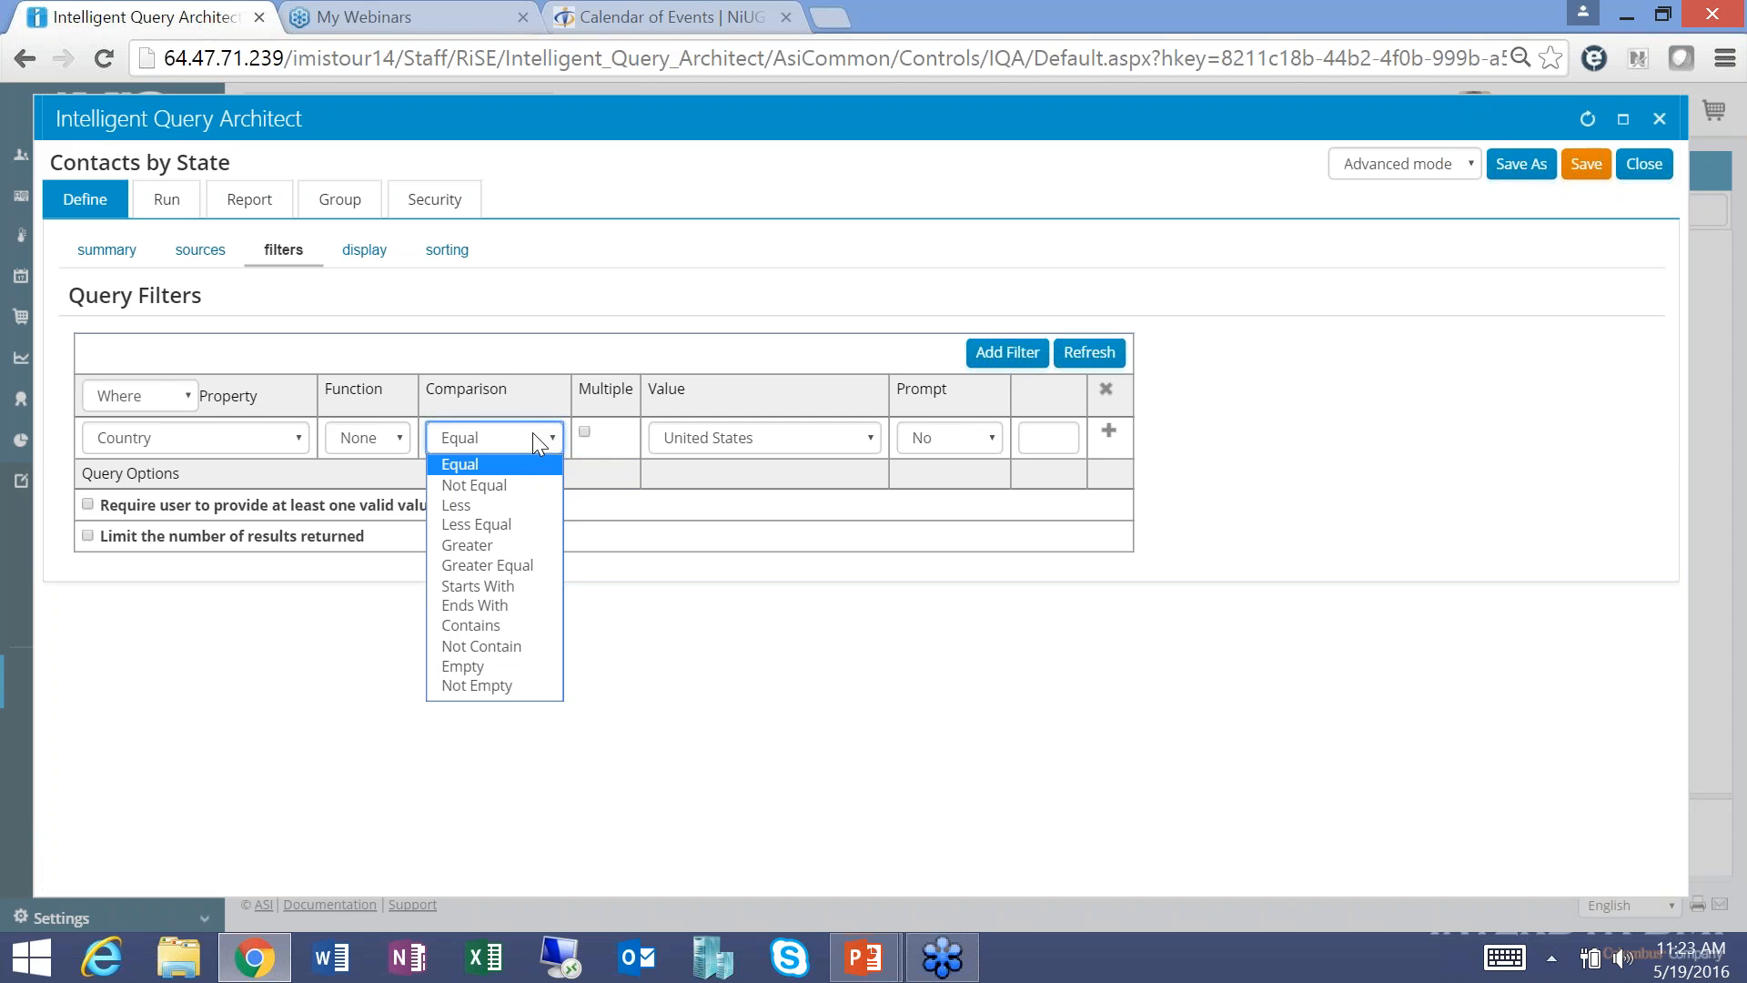
click(1270, 420)
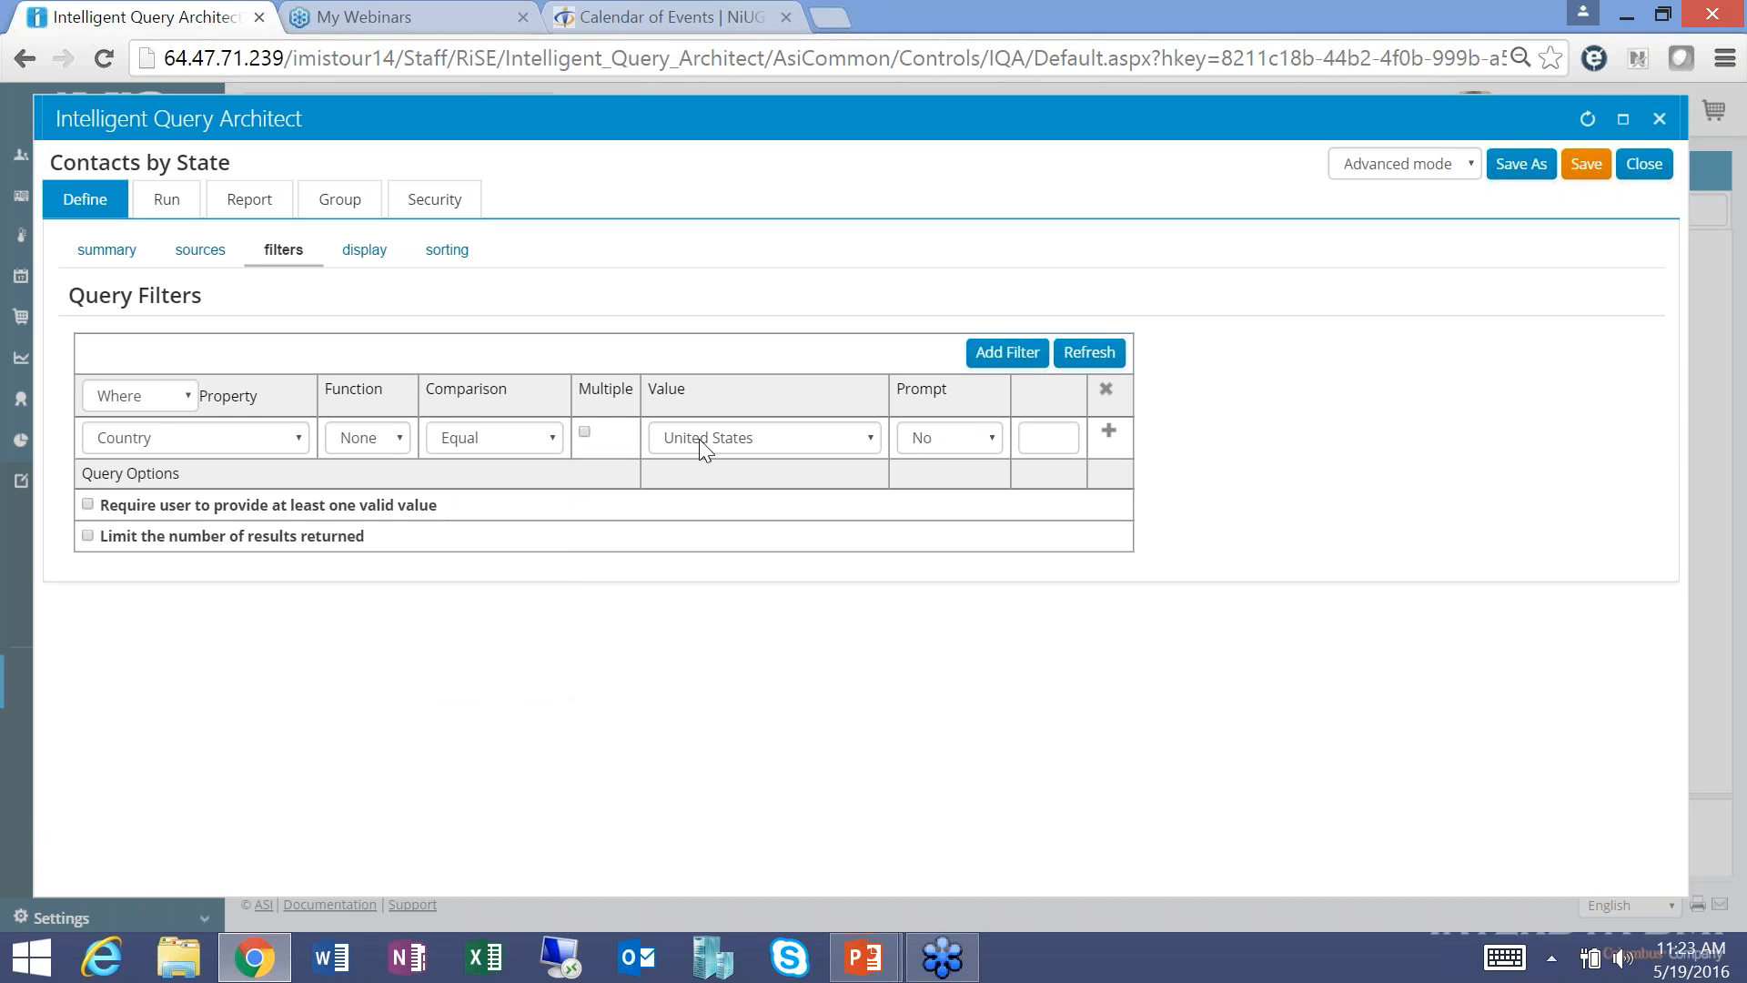
Try allowing multiple values in the Country filter with Algeria and Antarctica selected, and switch it back to a single value.
click(585, 435)
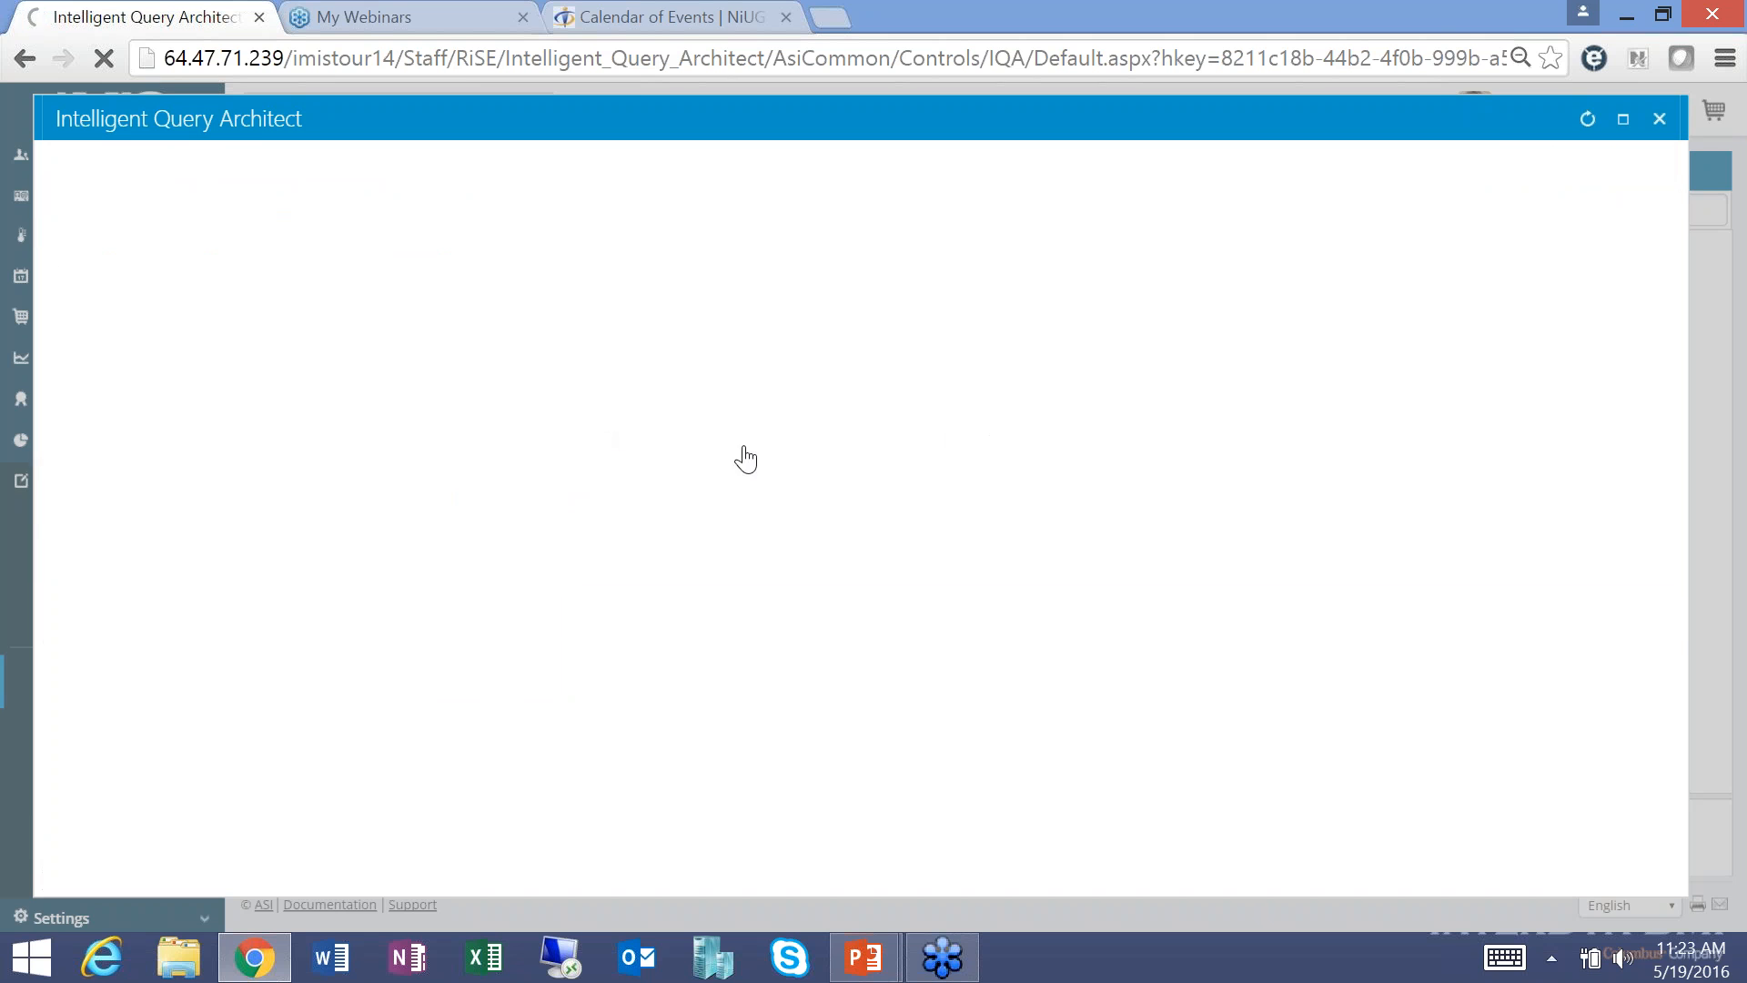
click(677, 440)
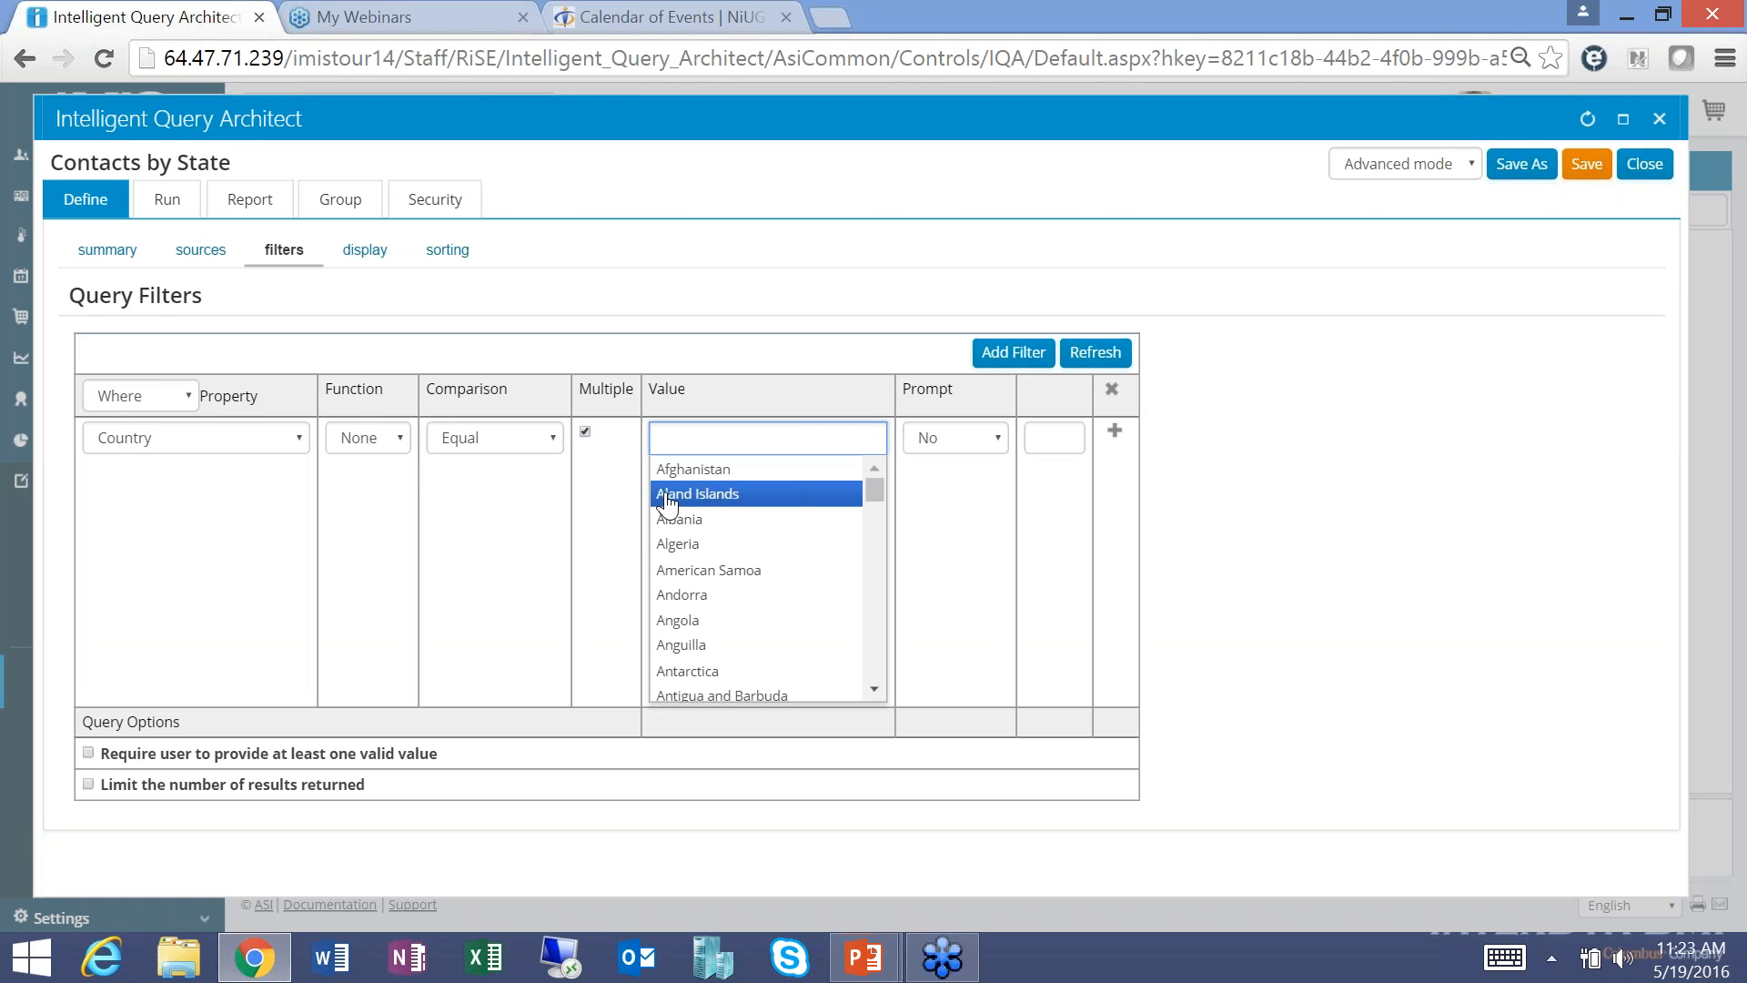
click(677, 544)
click(754, 435)
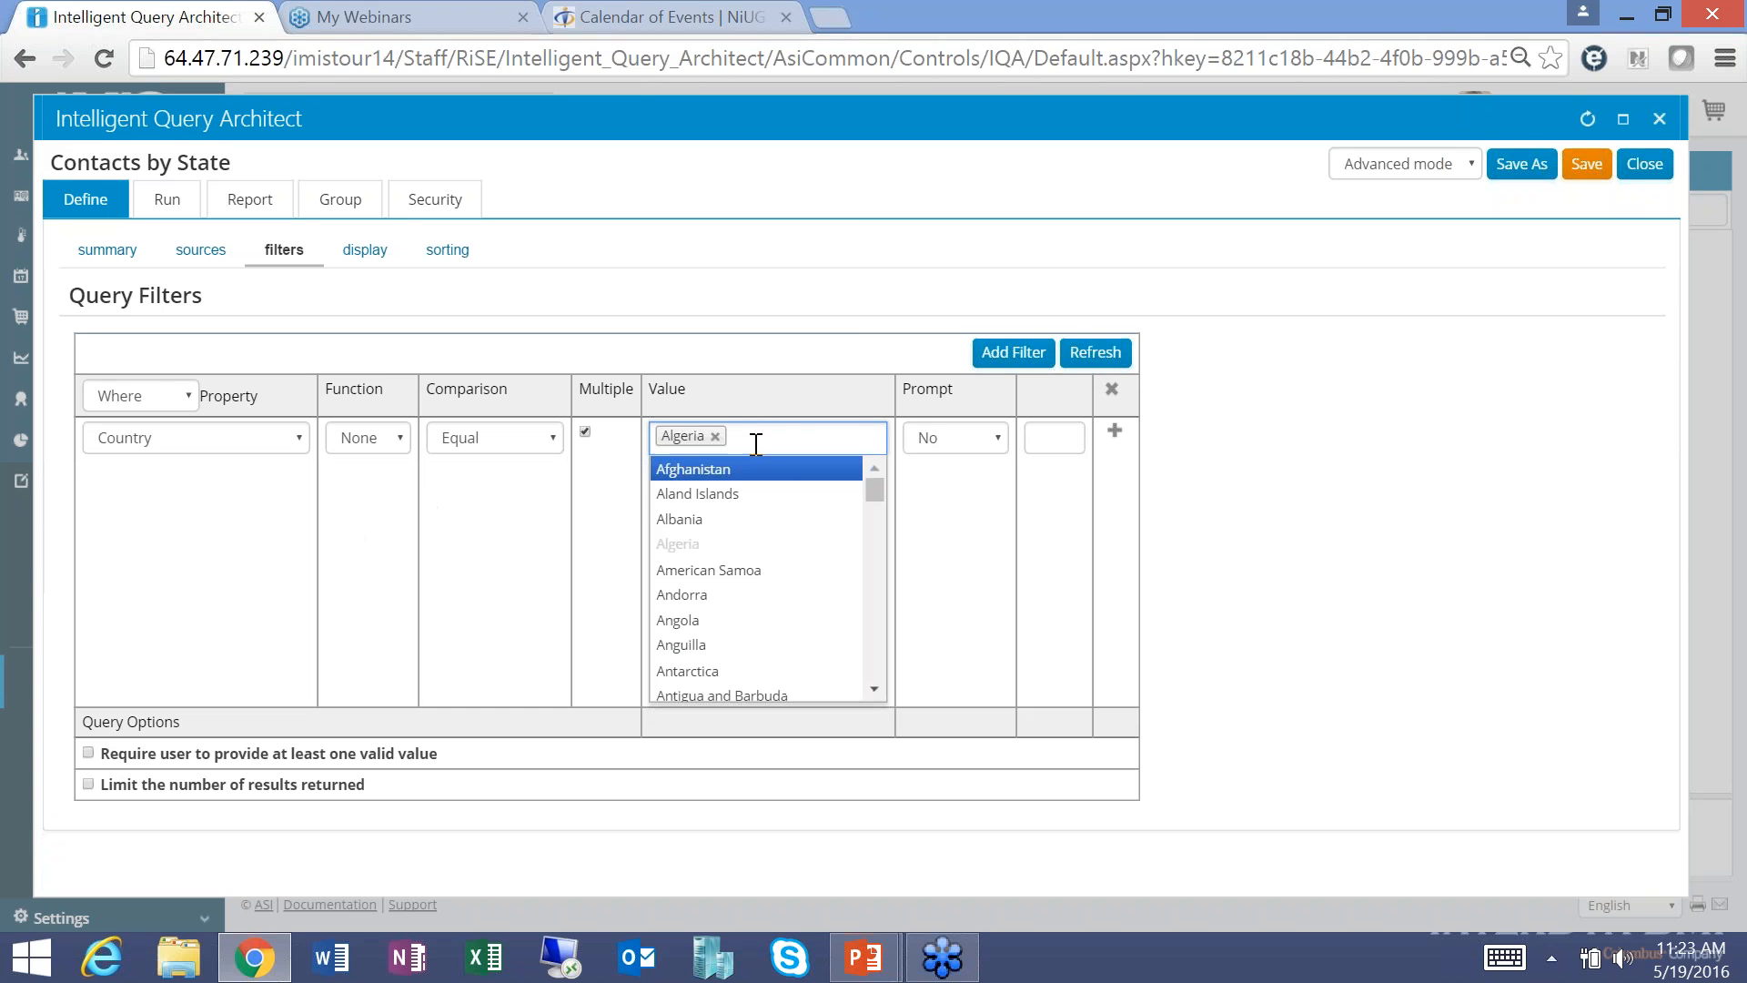
click(718, 670)
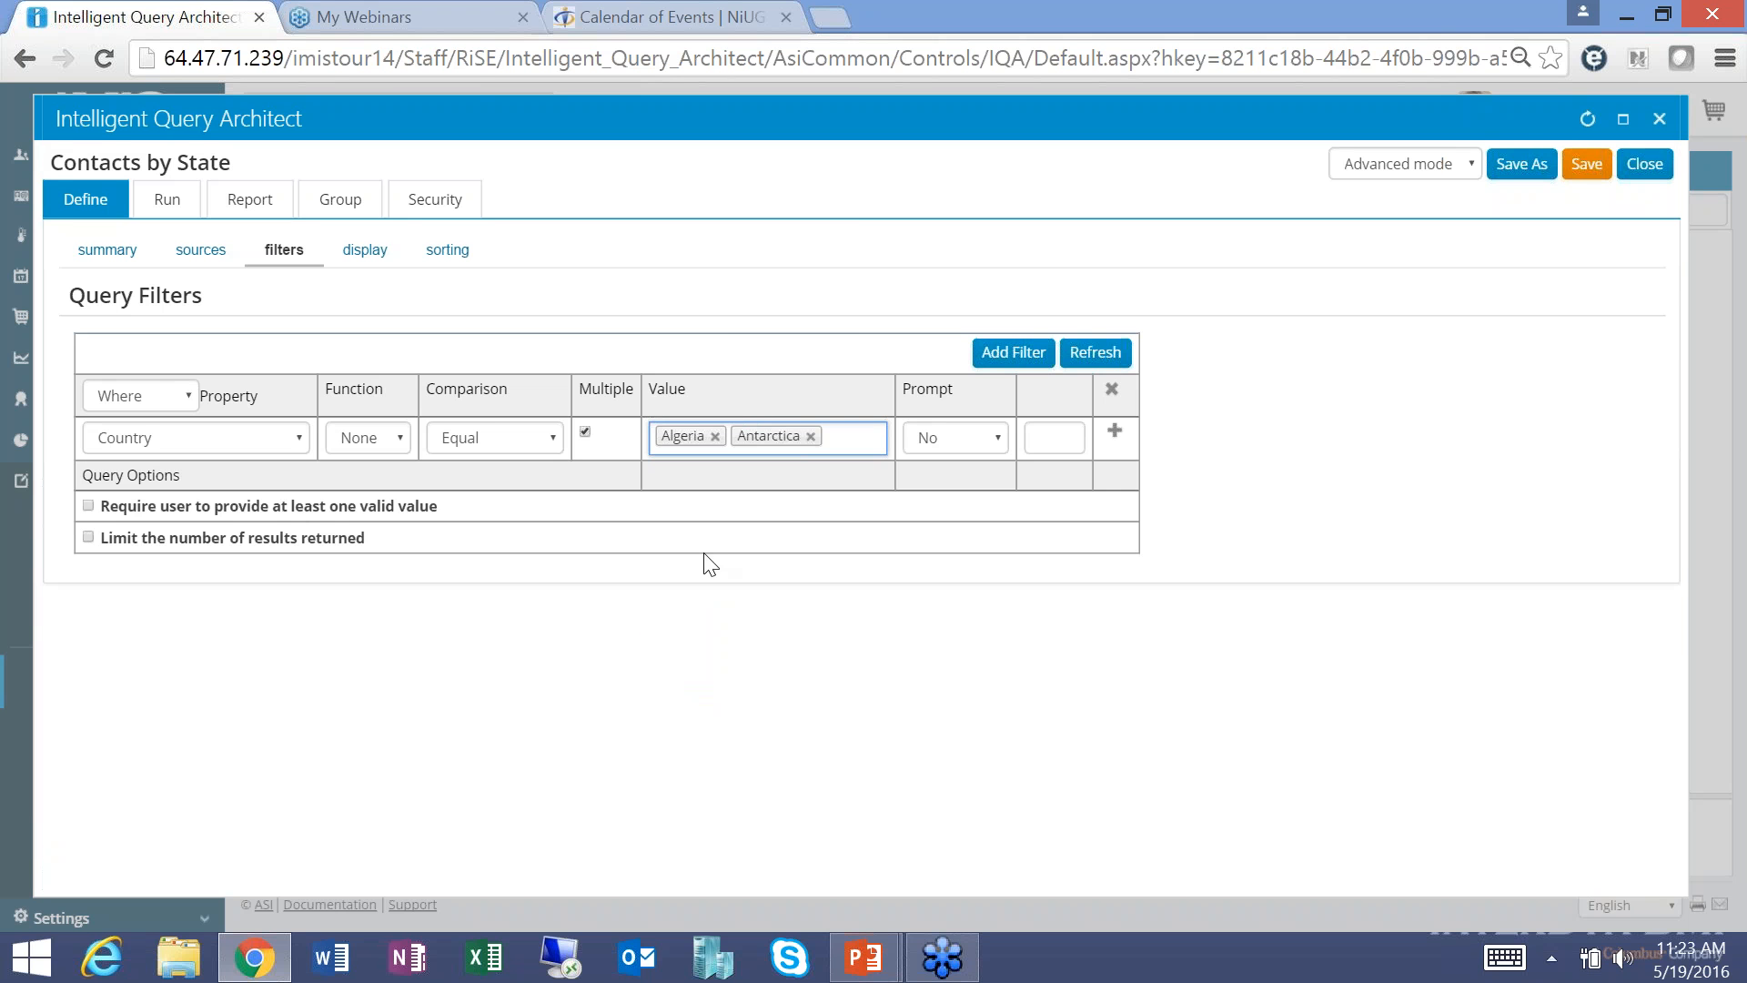
click(585, 433)
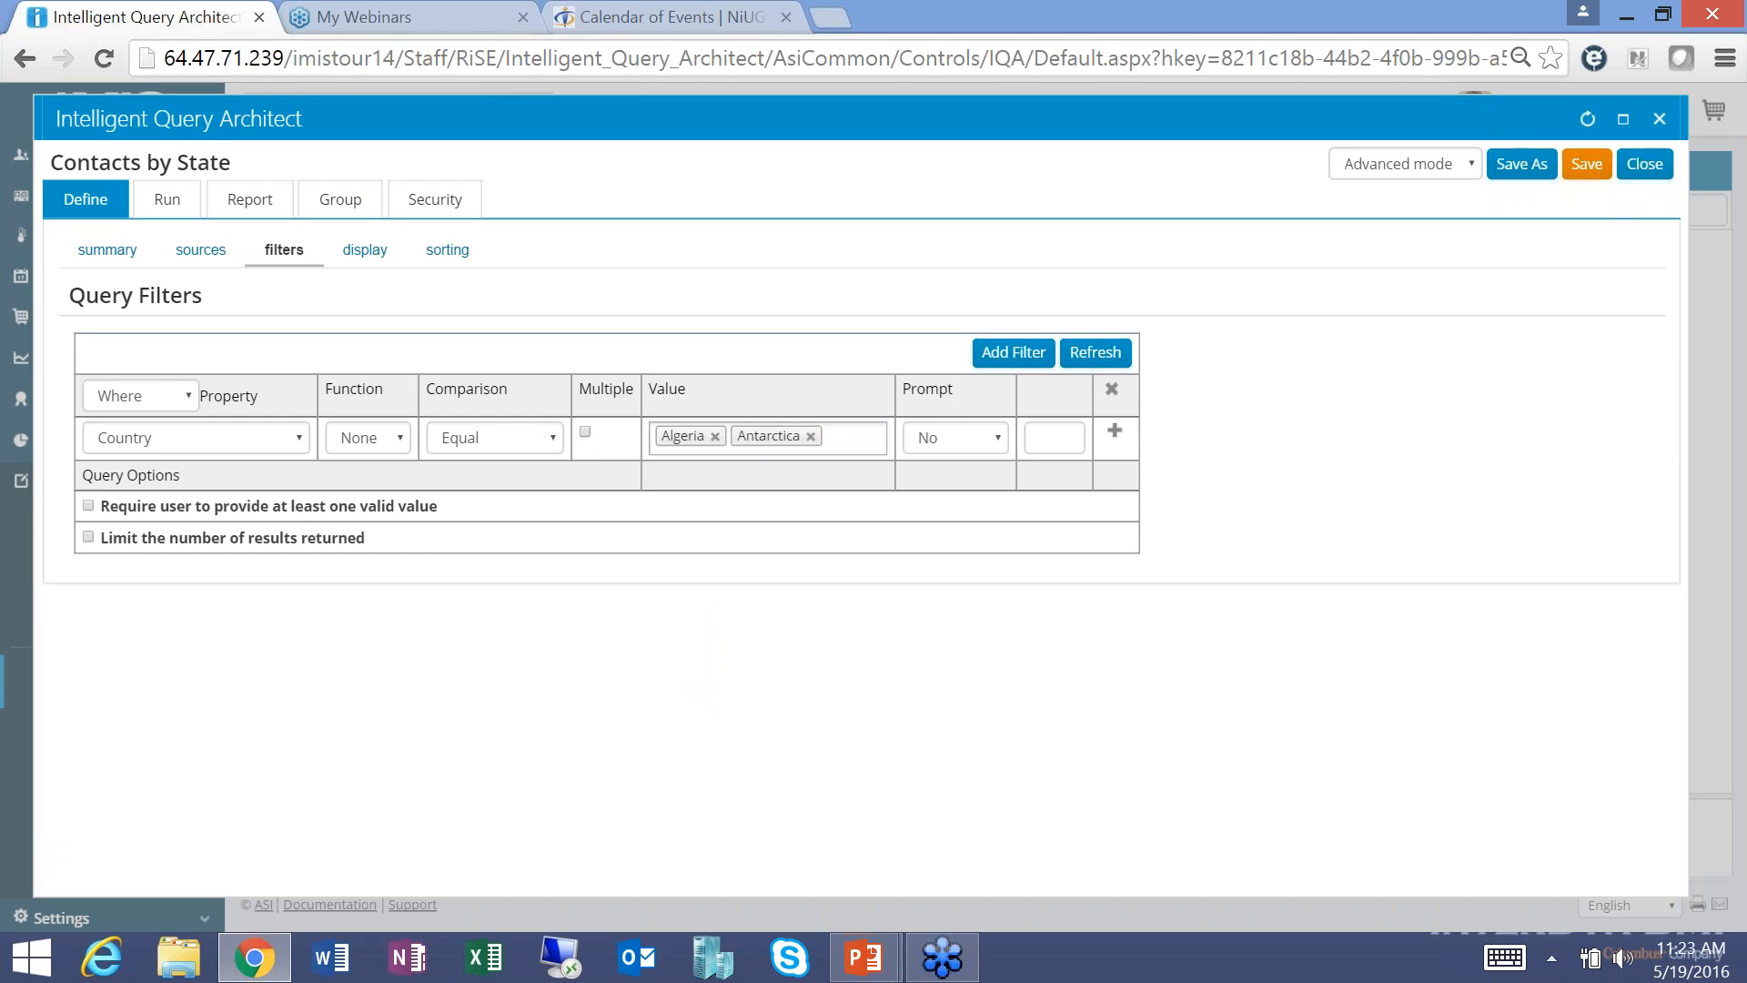
Set the single-value Country filter to United States.
click(712, 440)
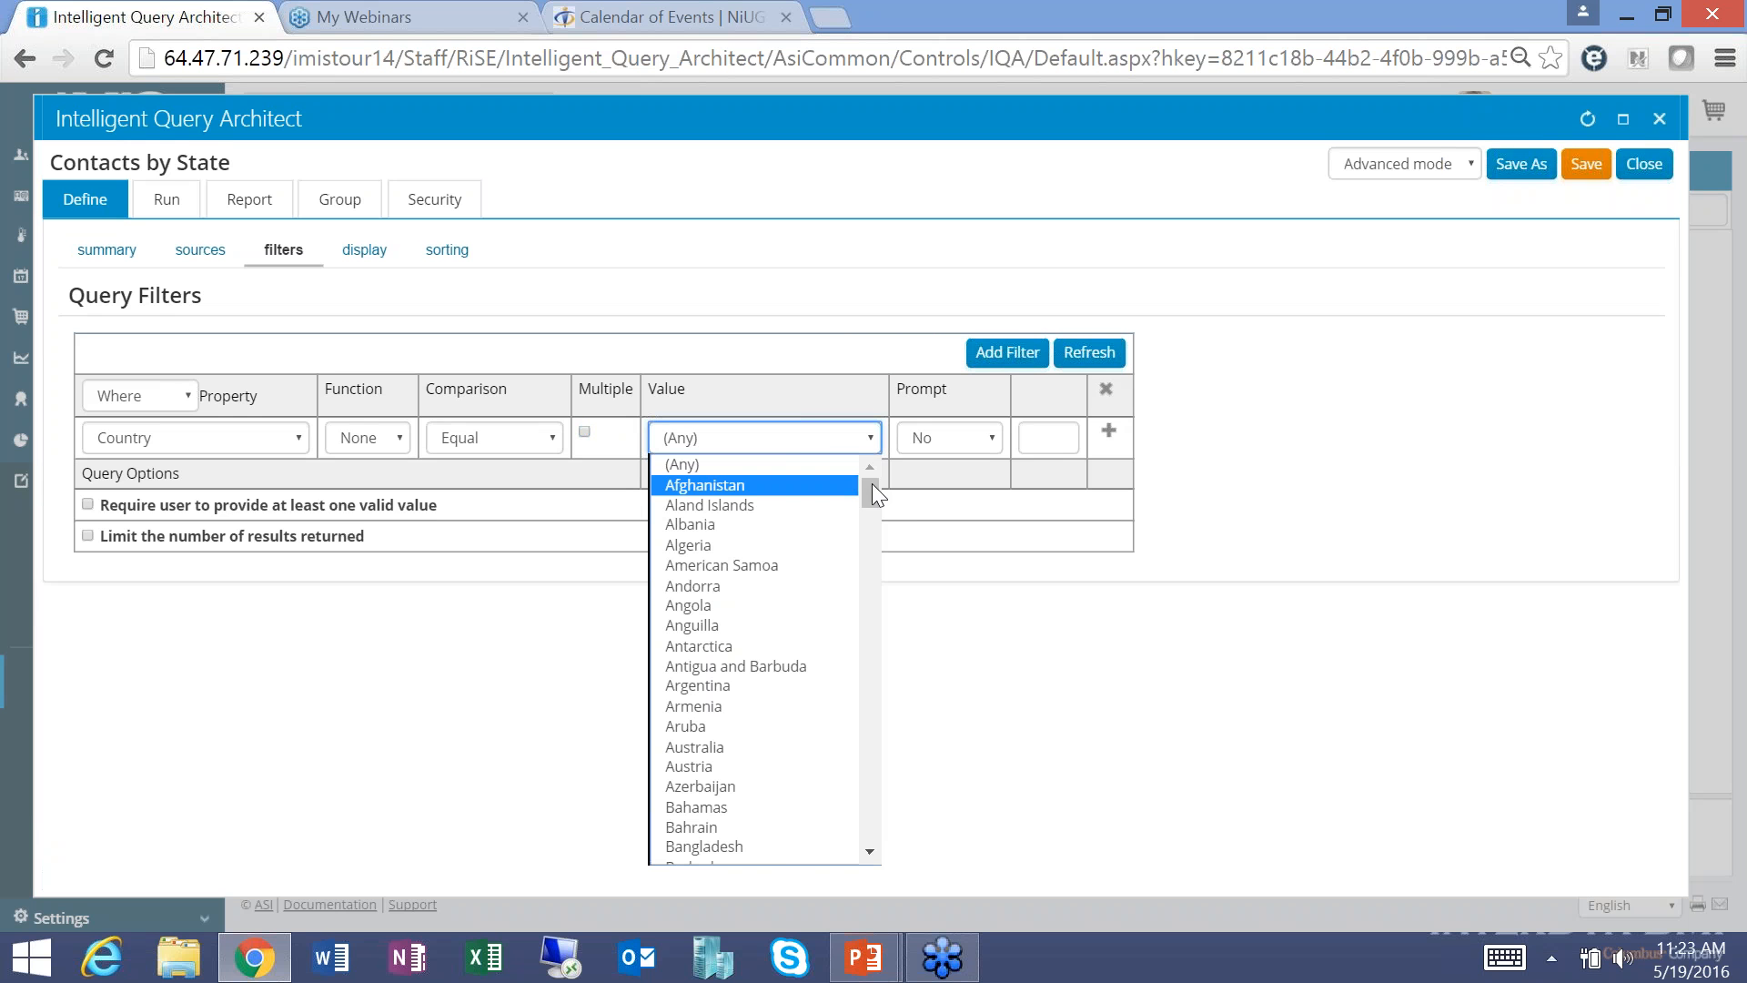
drag(870, 493, 799, 796)
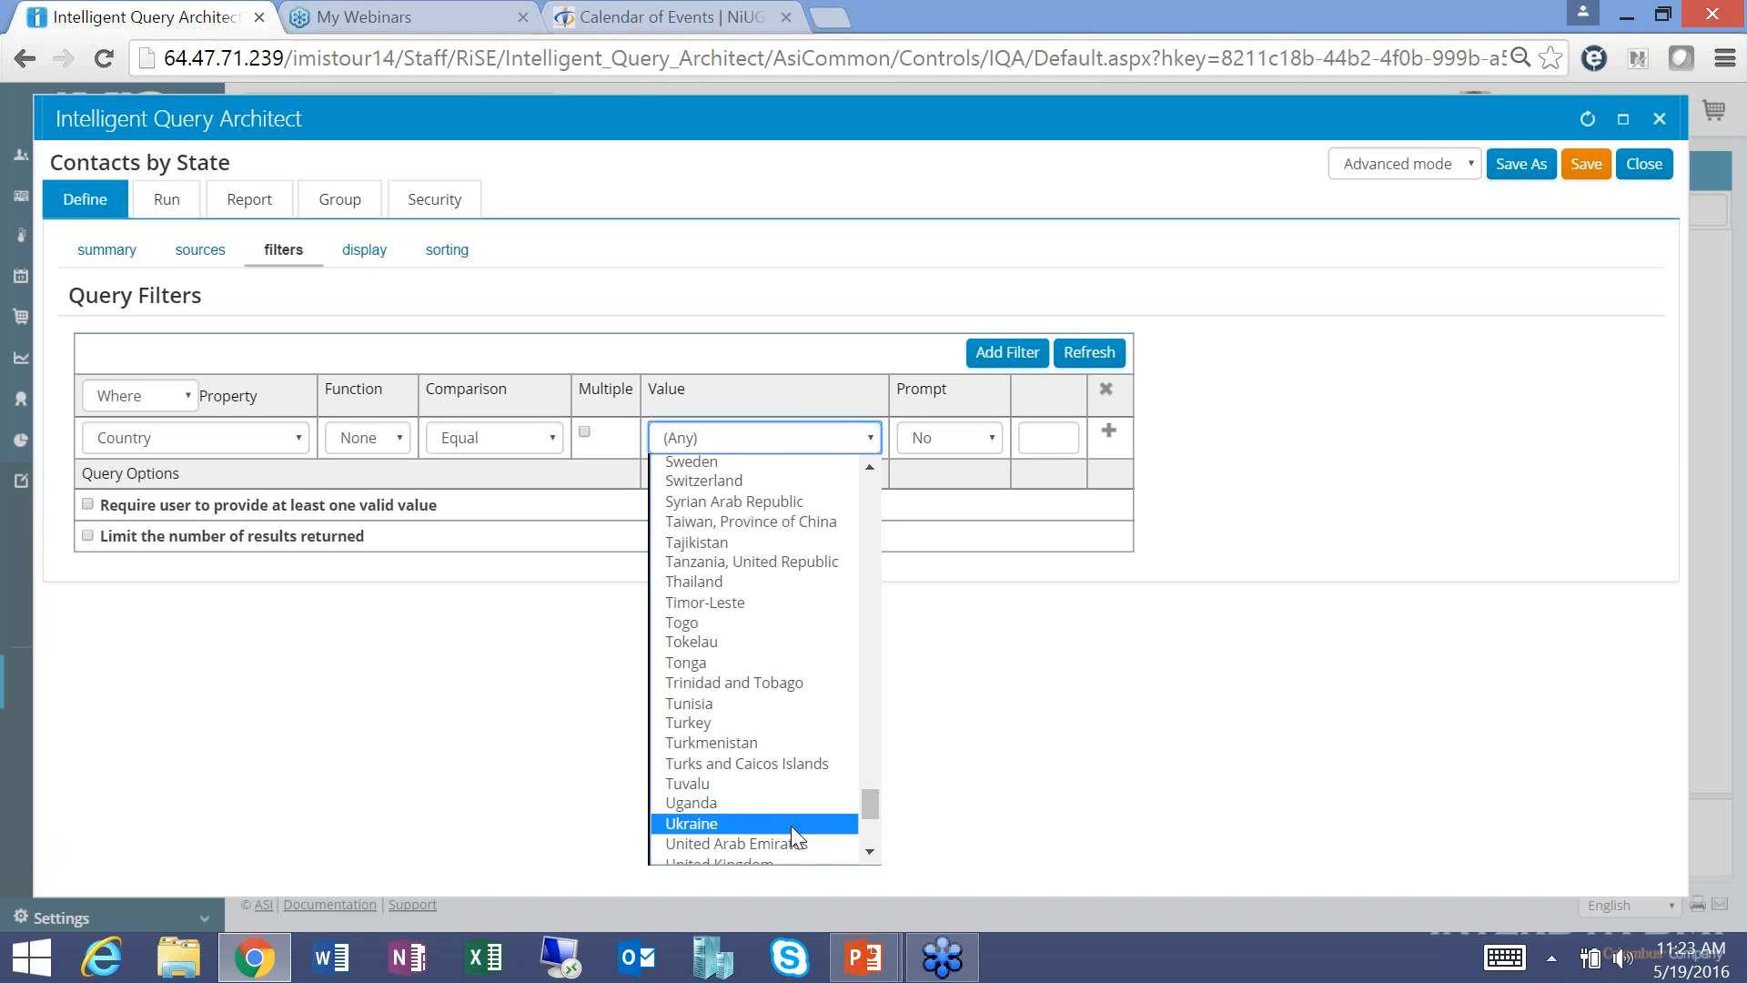
click(871, 851)
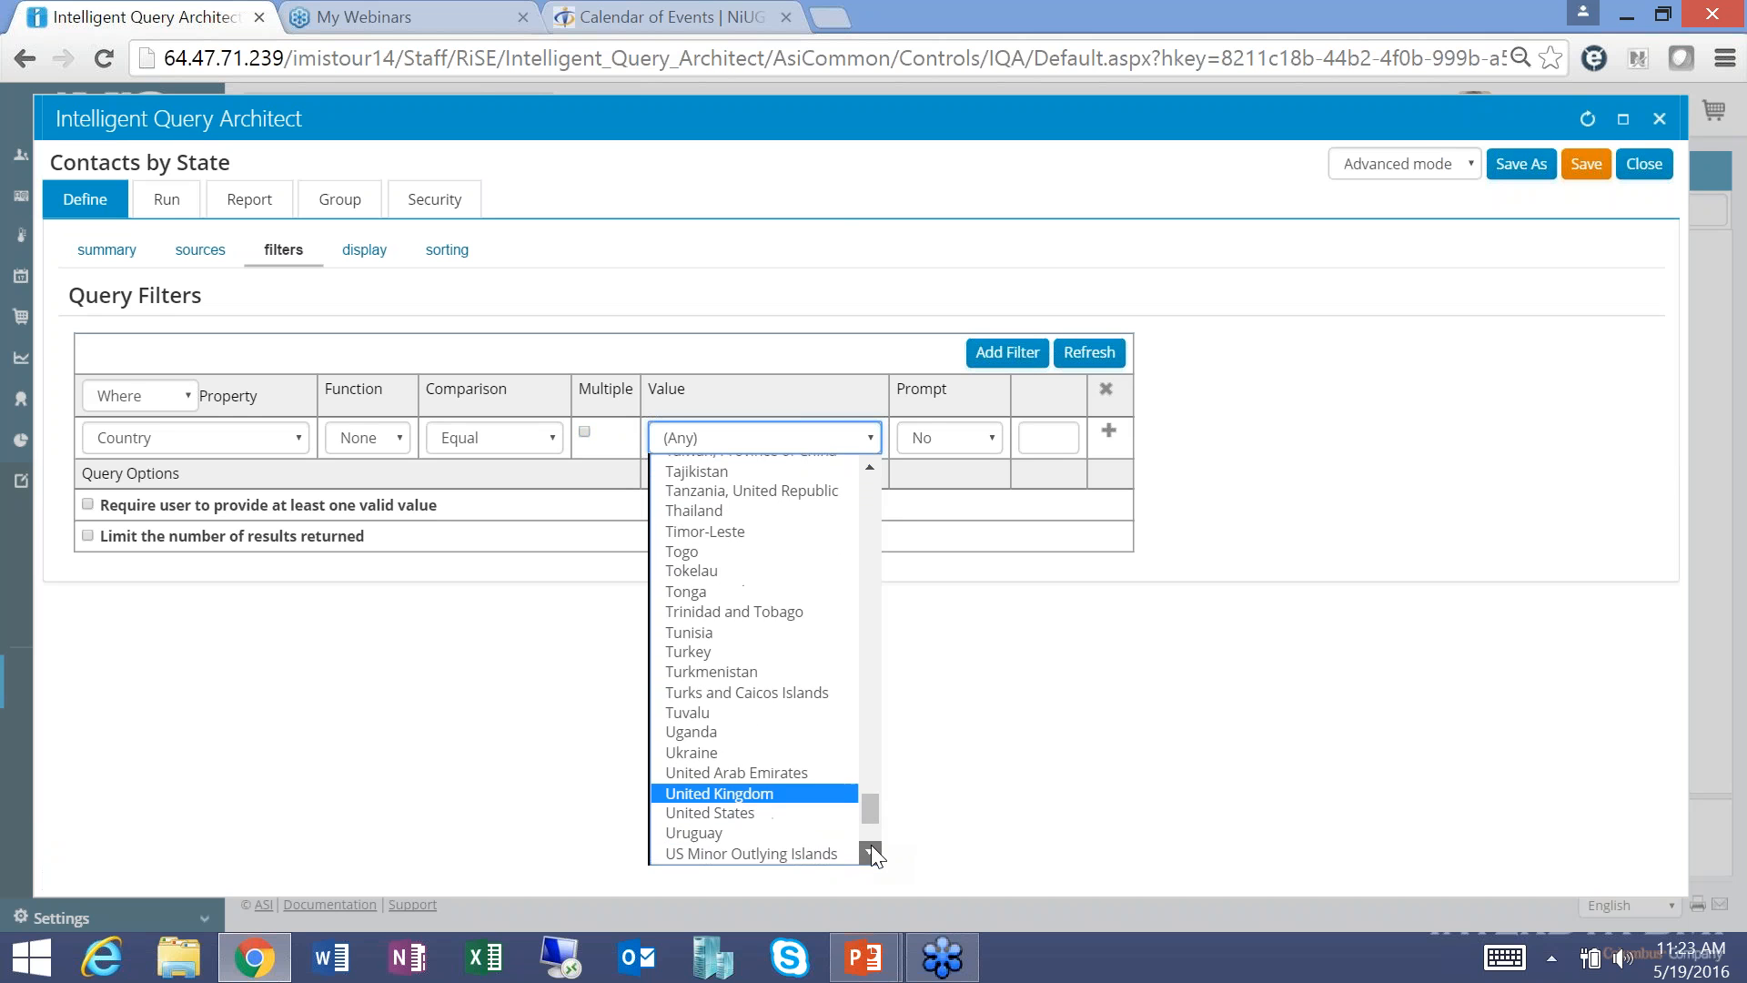
click(871, 851)
click(774, 764)
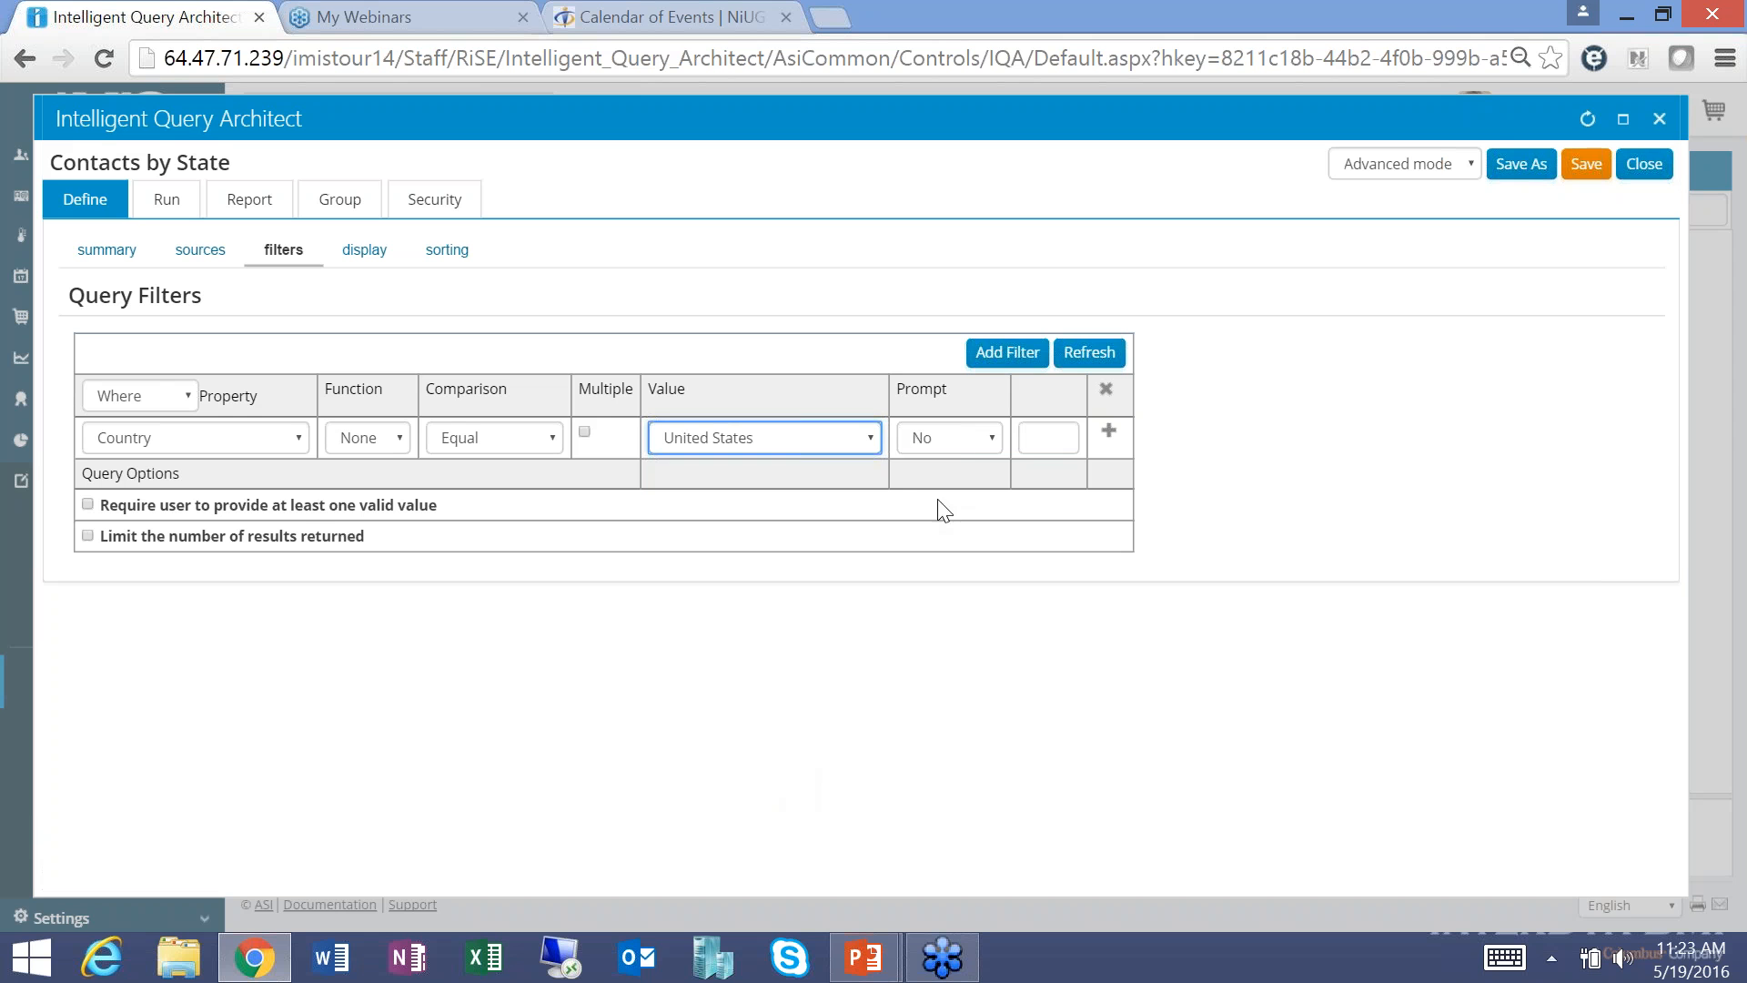
Check the prompt choices for the Country filter and add the filter to the query with prompting set to No.
click(948, 438)
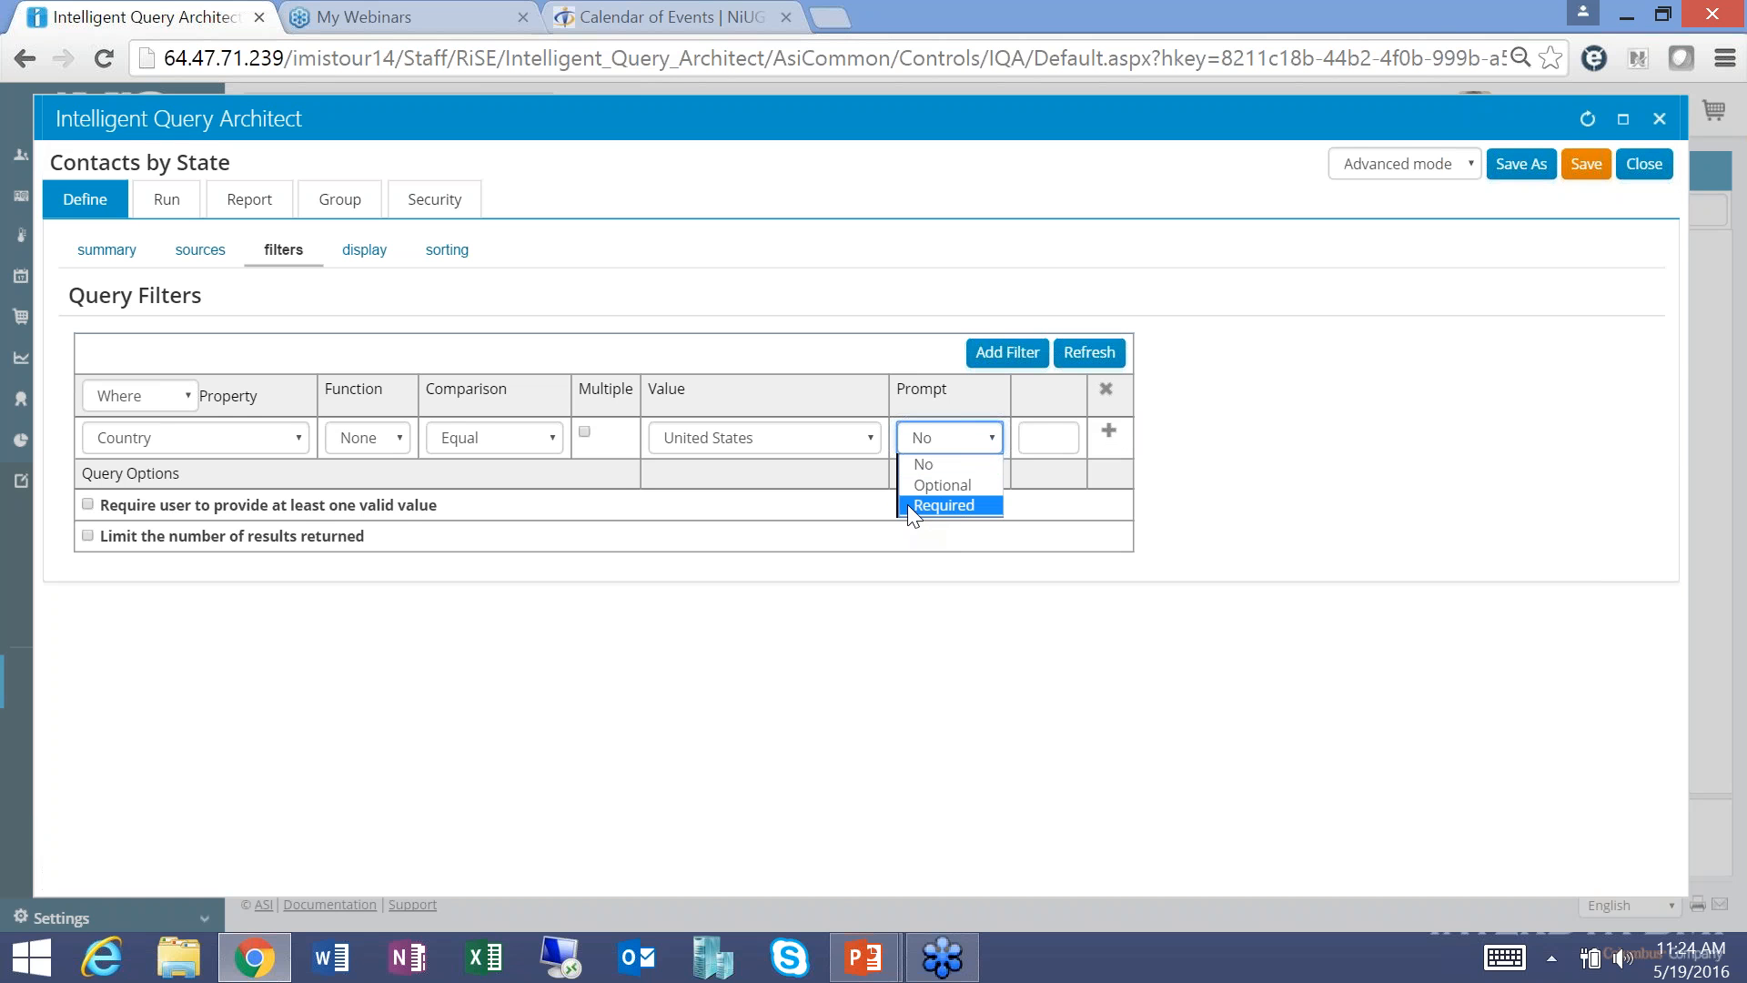
click(1109, 435)
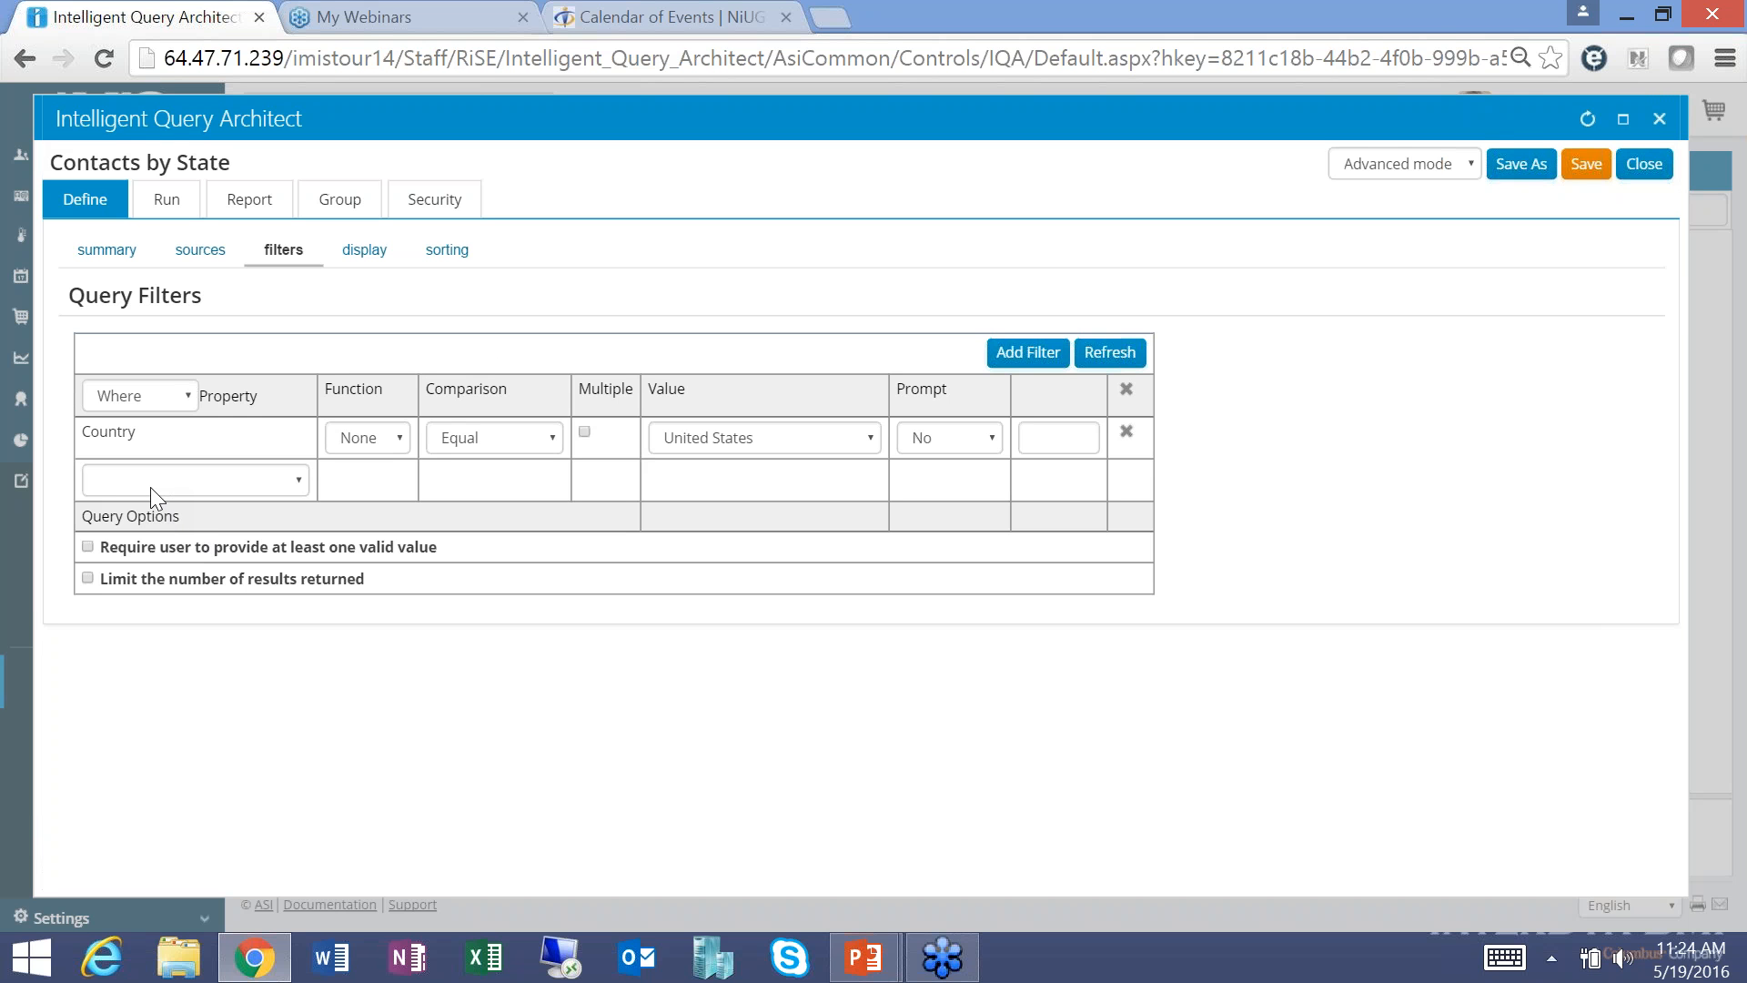
Keep only State Province and iMIS Id as display columns and apply the Count function to iMIS Id.
click(366, 254)
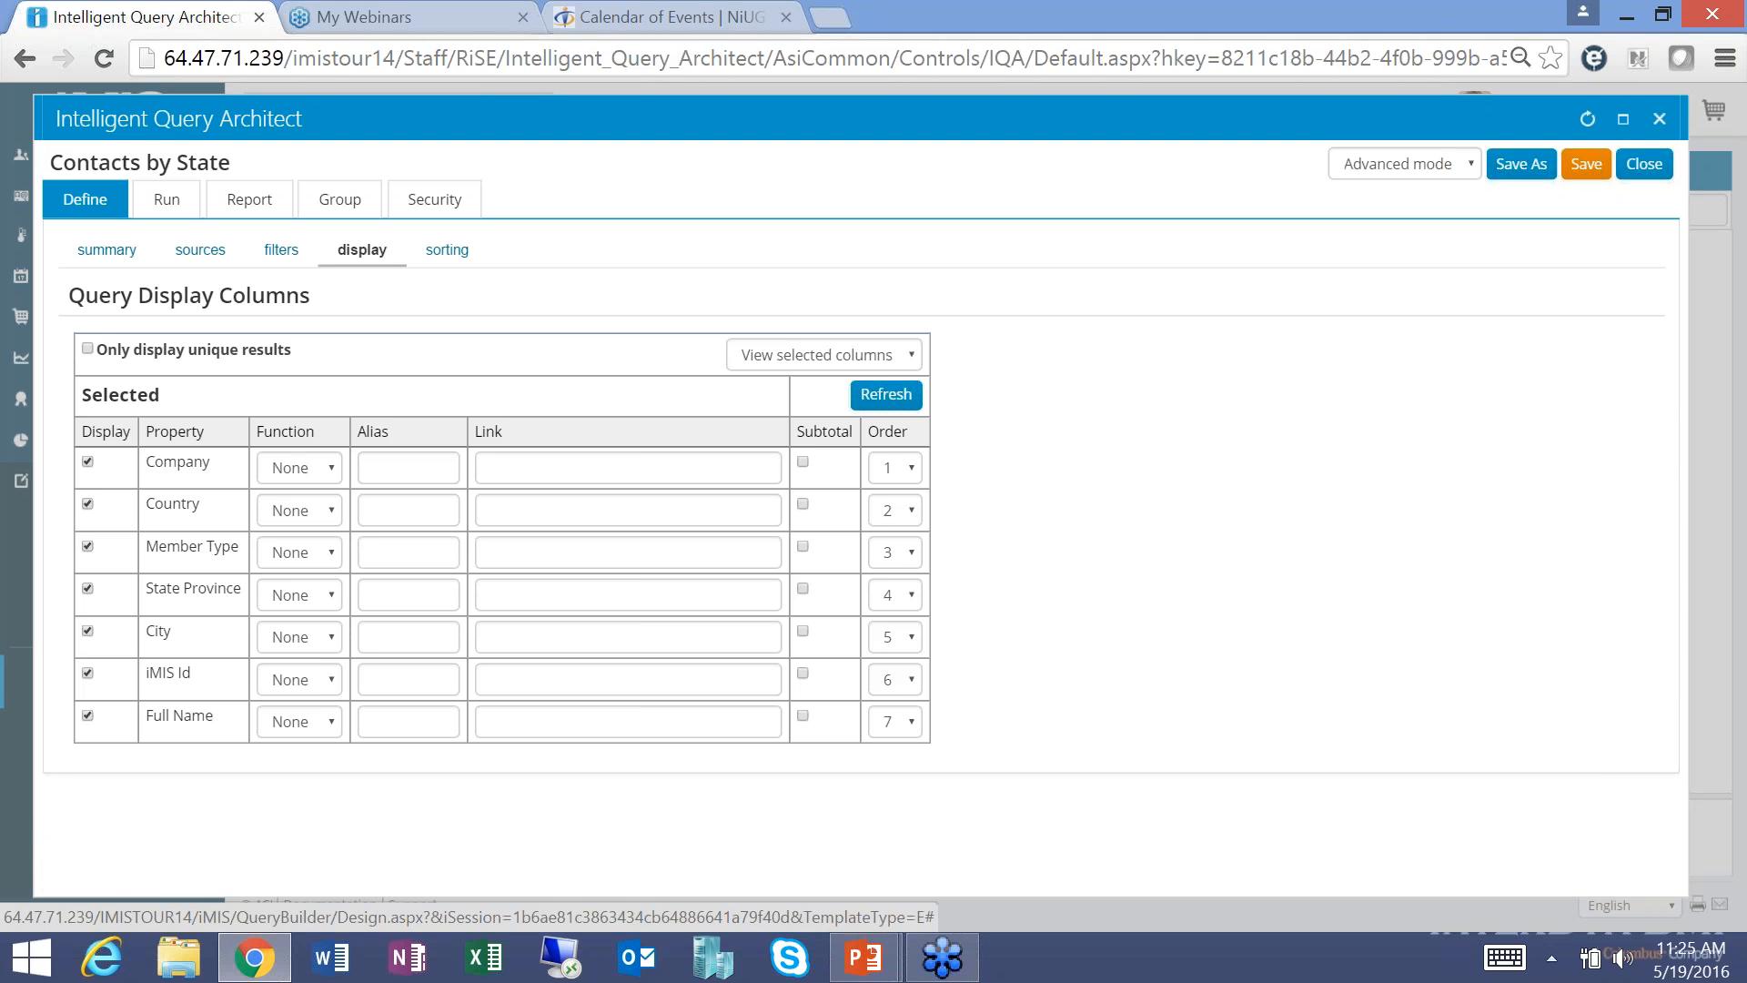
click(87, 462)
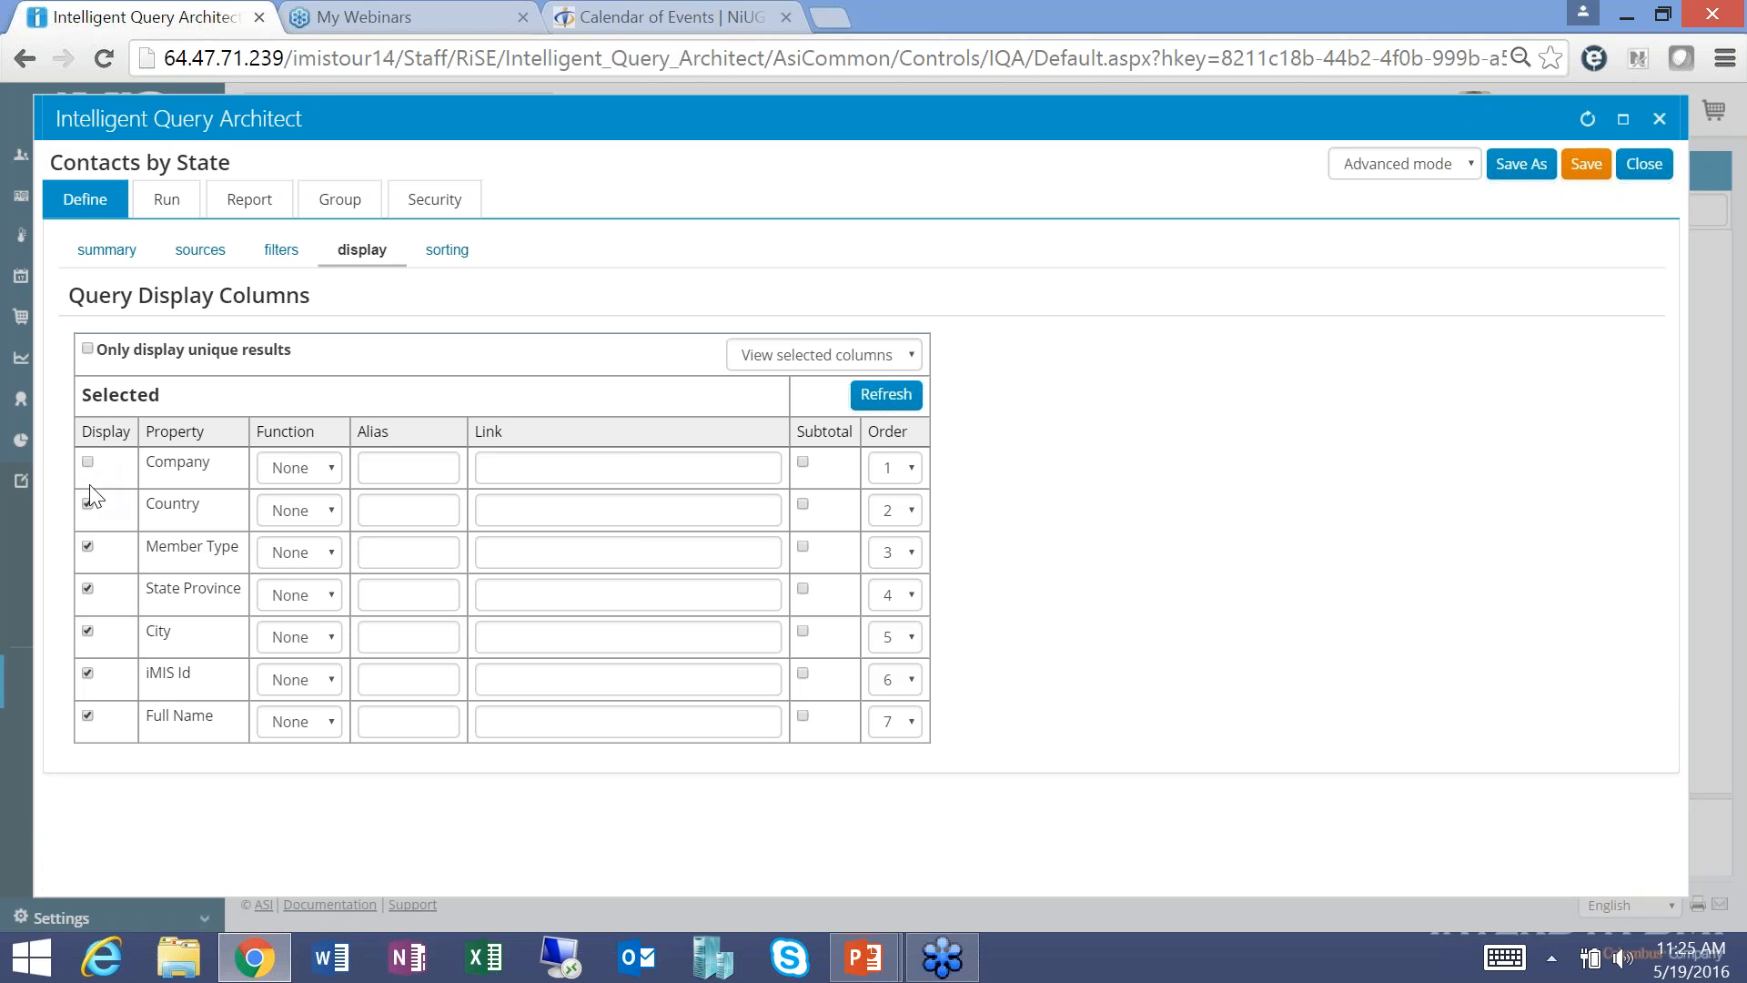
click(87, 504)
click(87, 546)
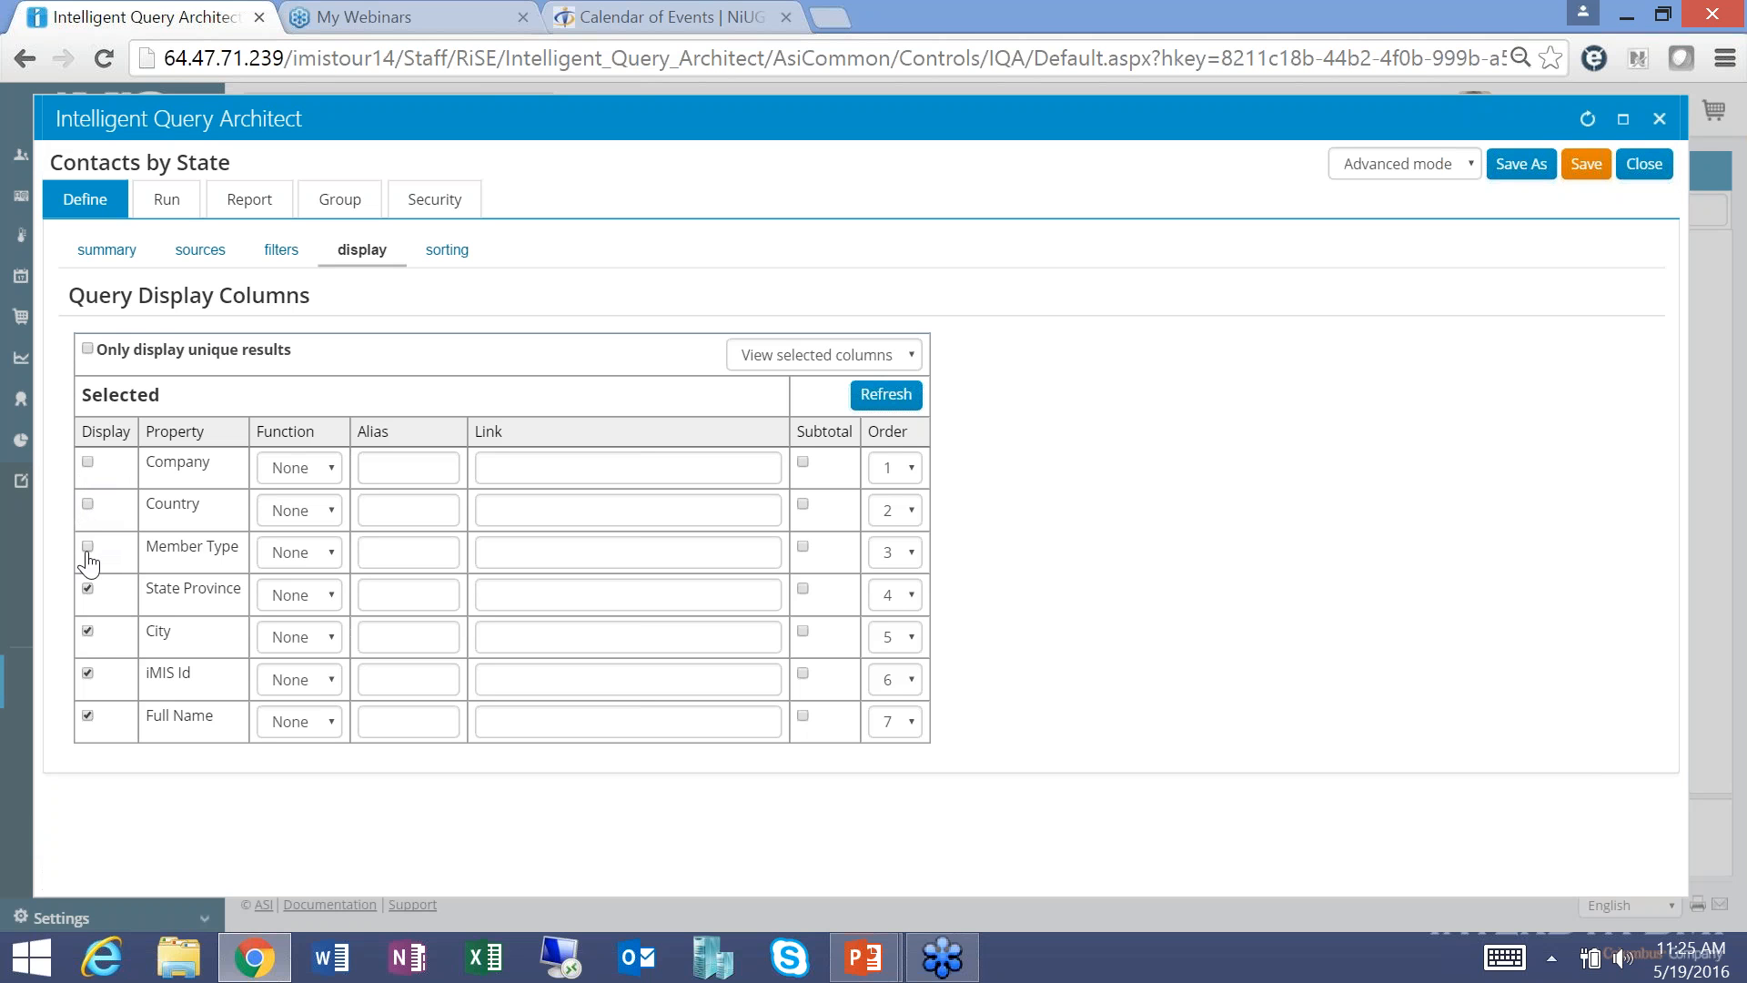
click(87, 631)
click(87, 715)
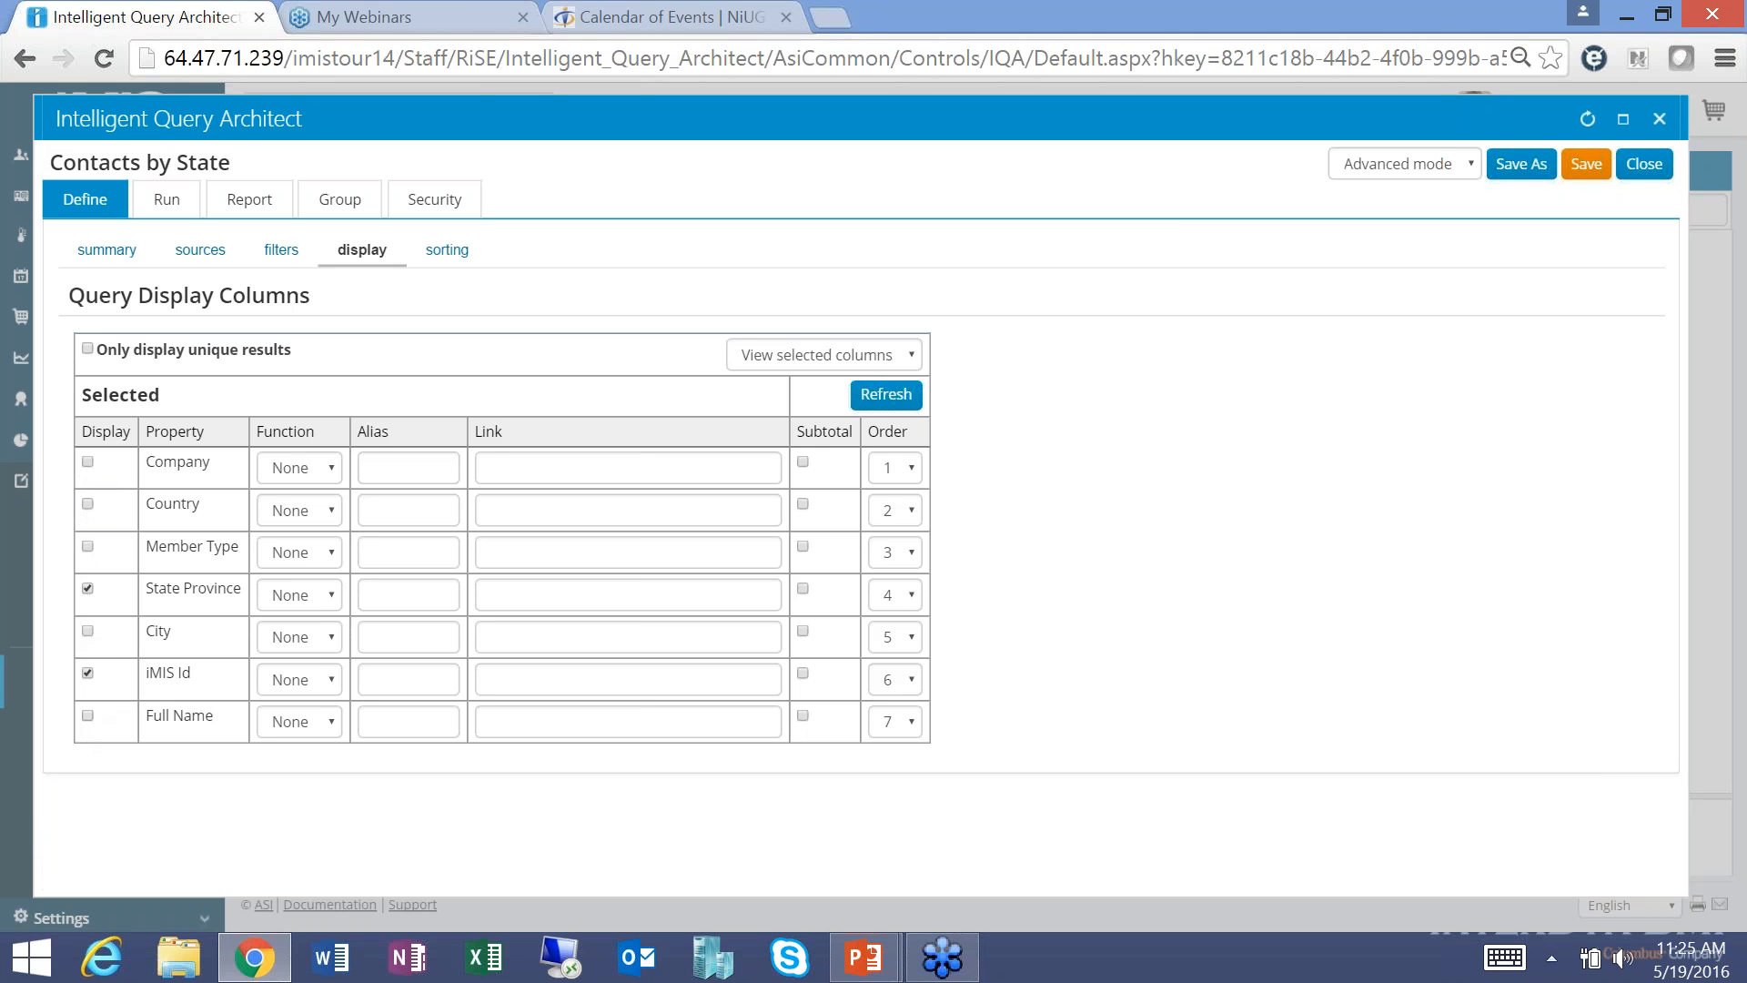
click(886, 395)
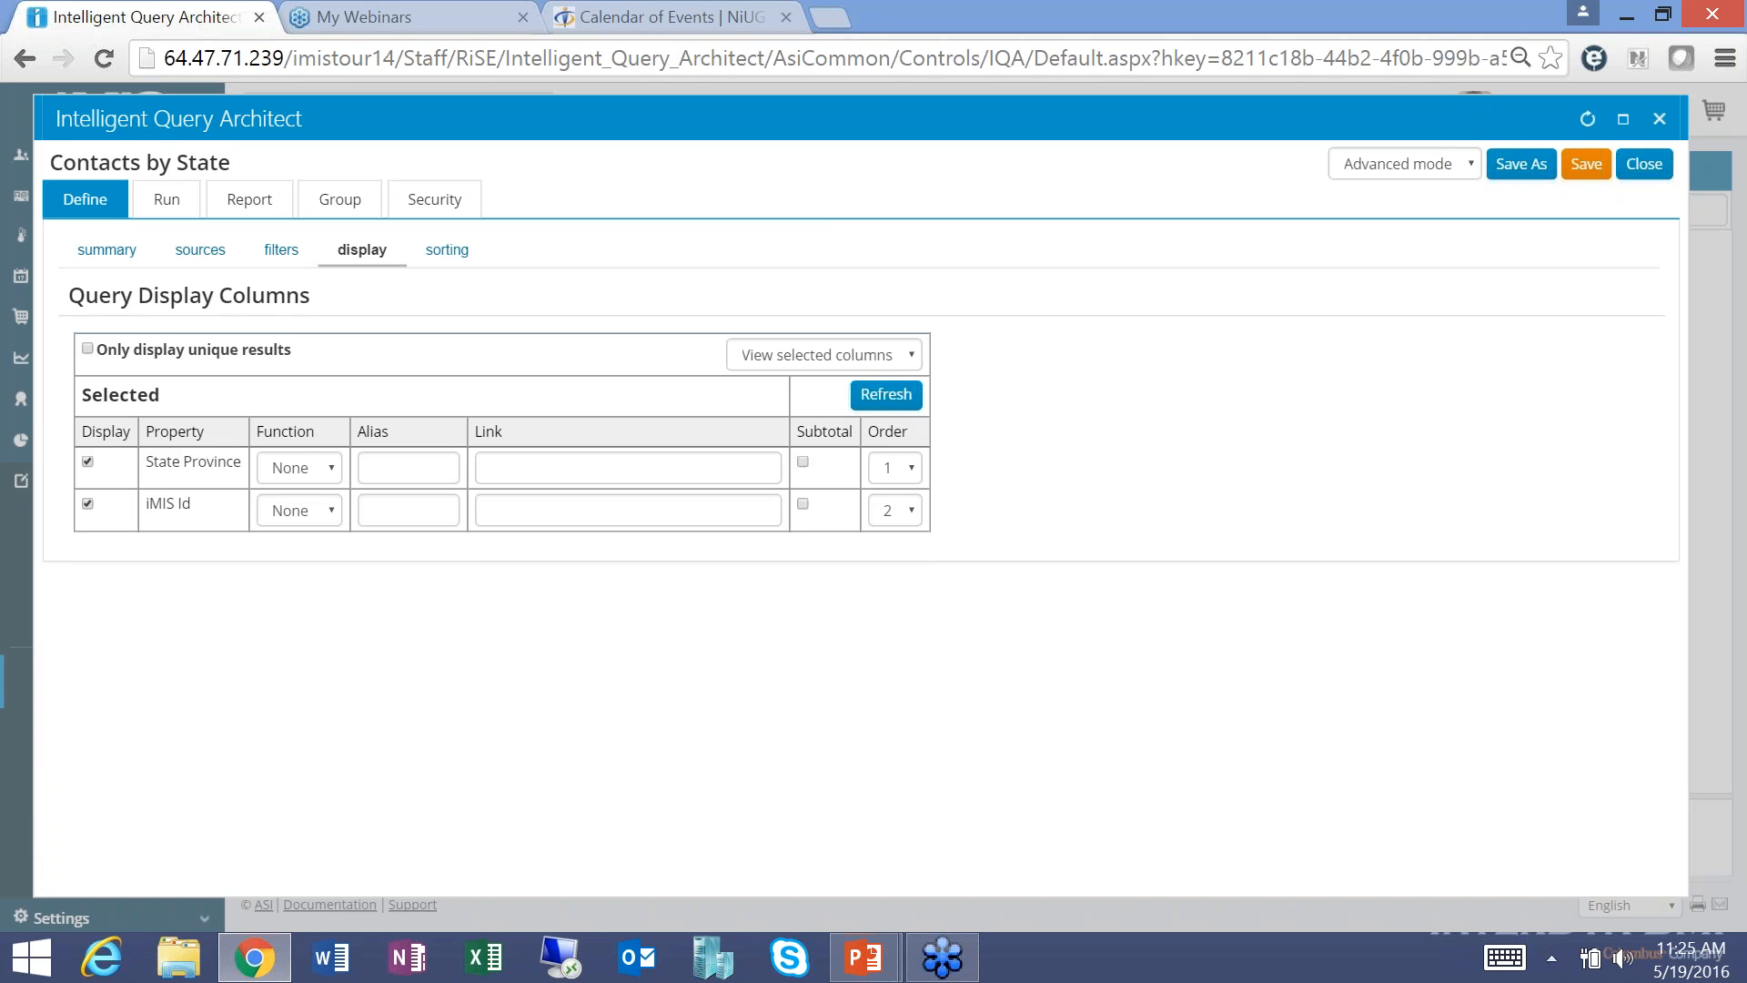
click(331, 511)
click(293, 559)
Look through all available display columns and the order choices for the iMIS Id column.
click(763, 355)
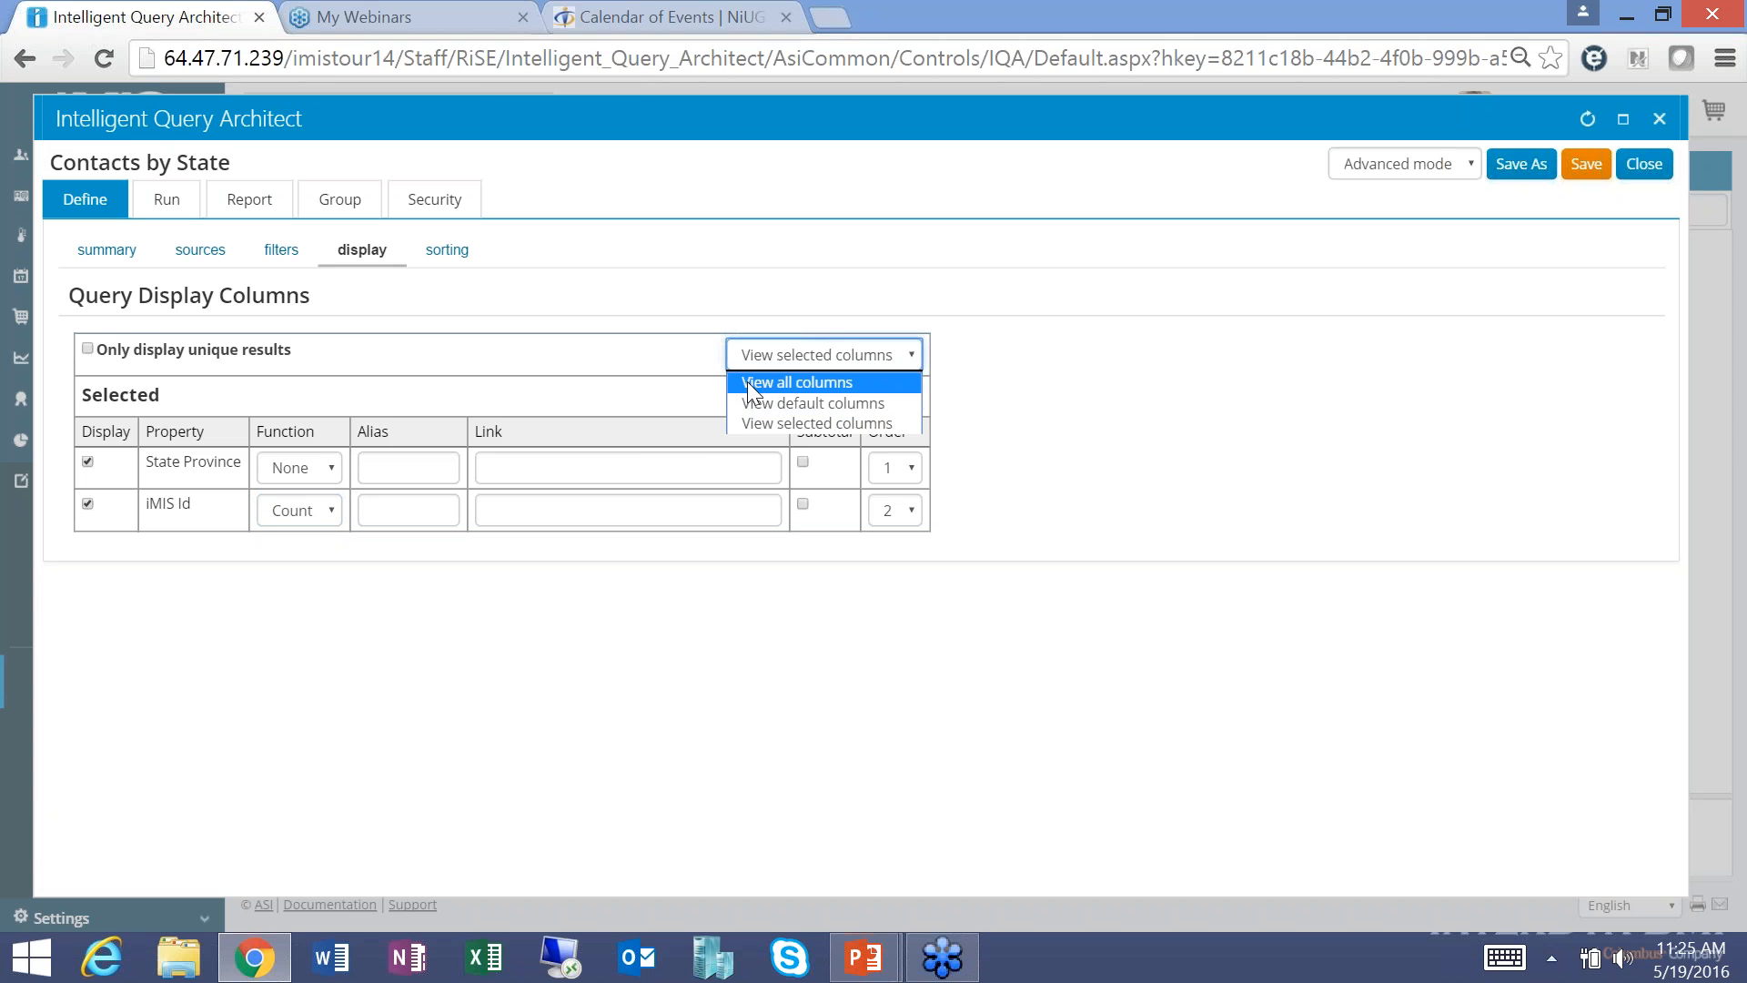
click(777, 382)
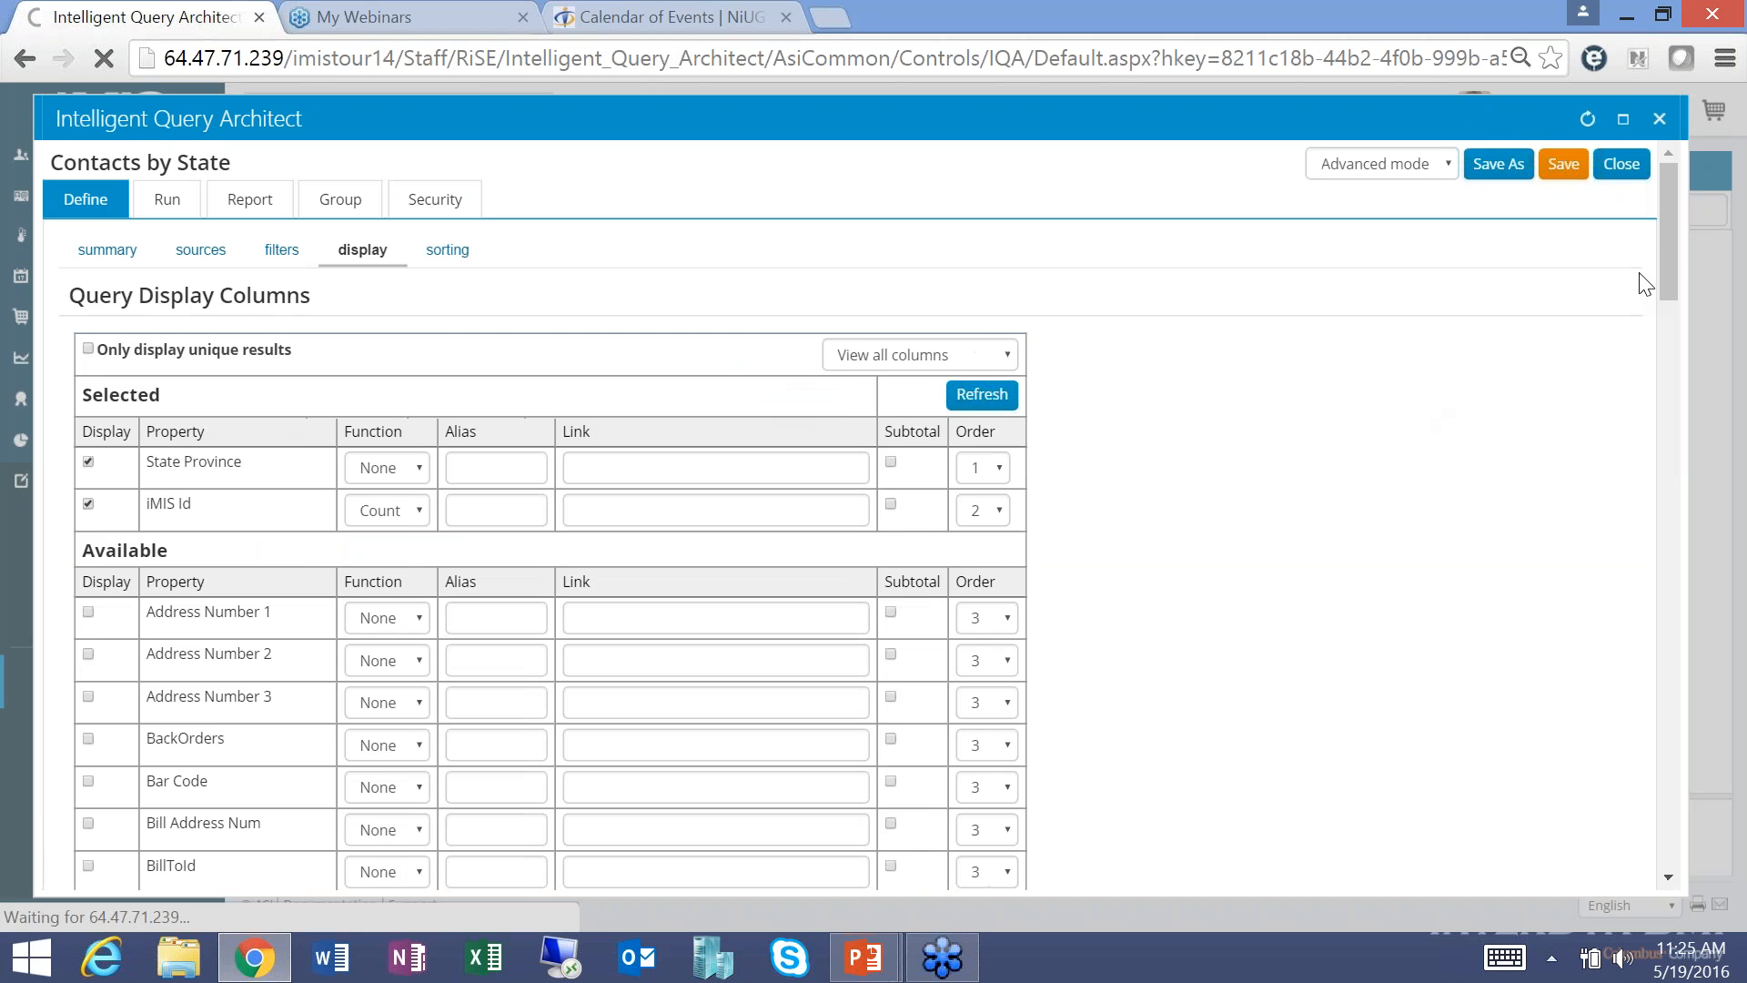
drag(1671, 249, 1655, 513)
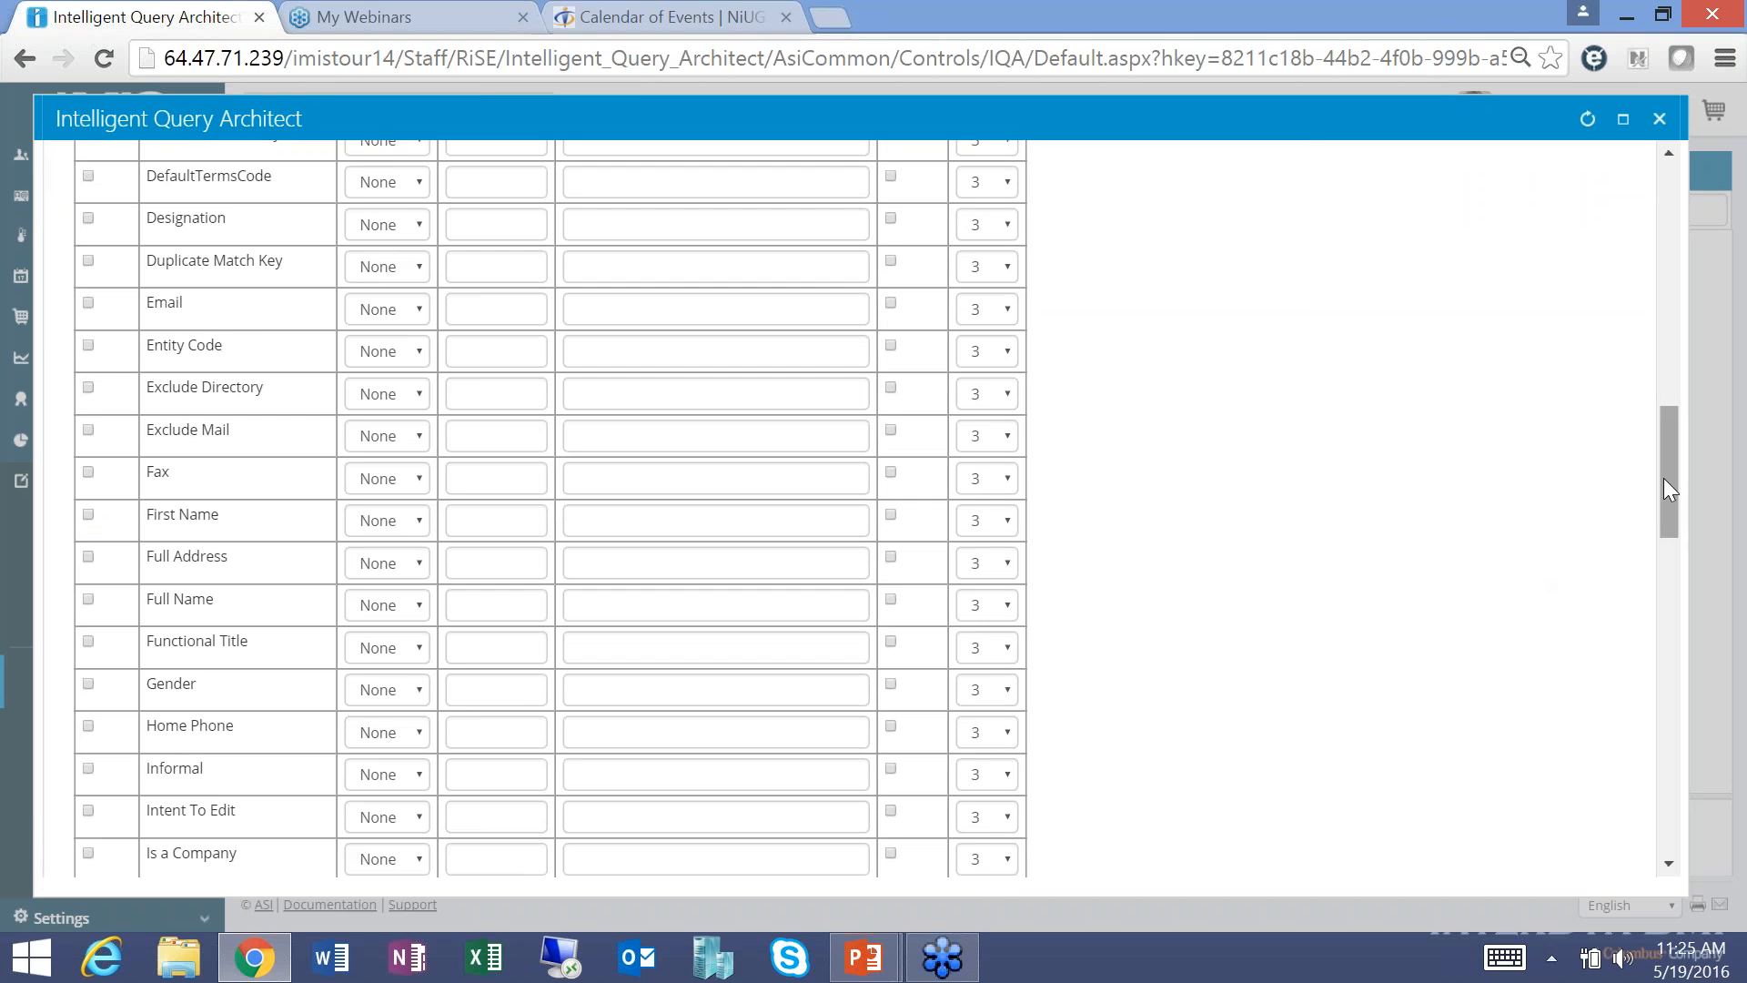
drag(1667, 455, 1641, 234)
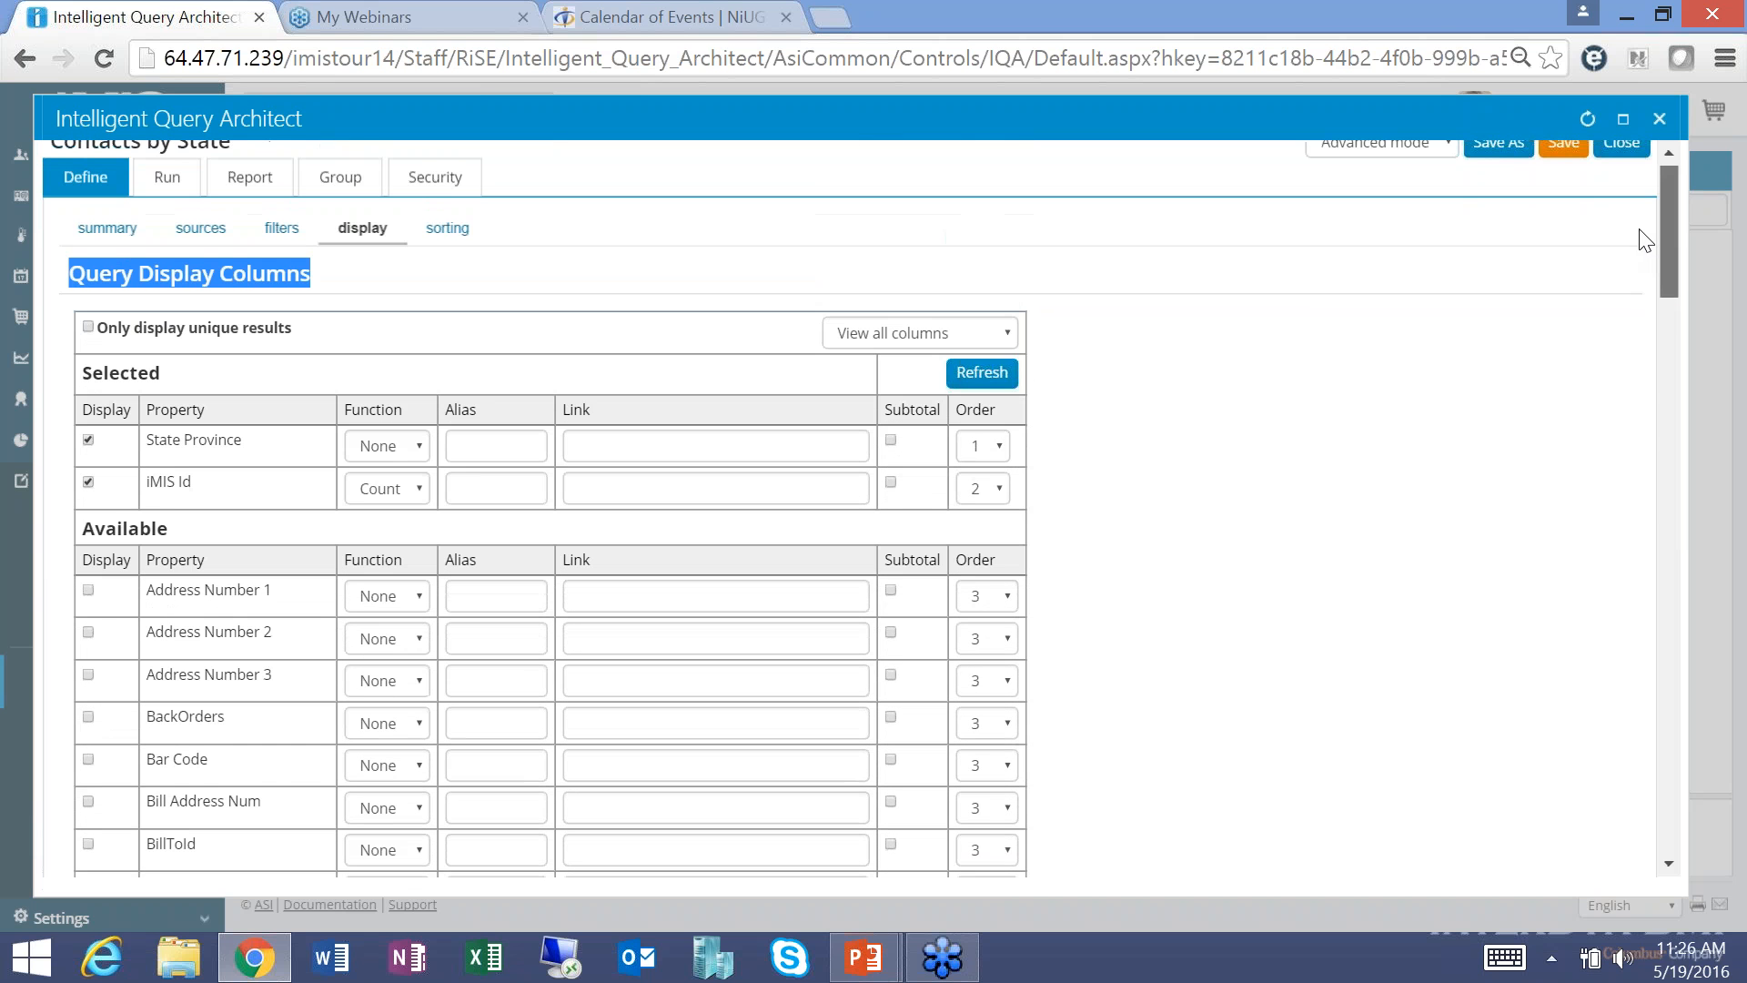
click(990, 492)
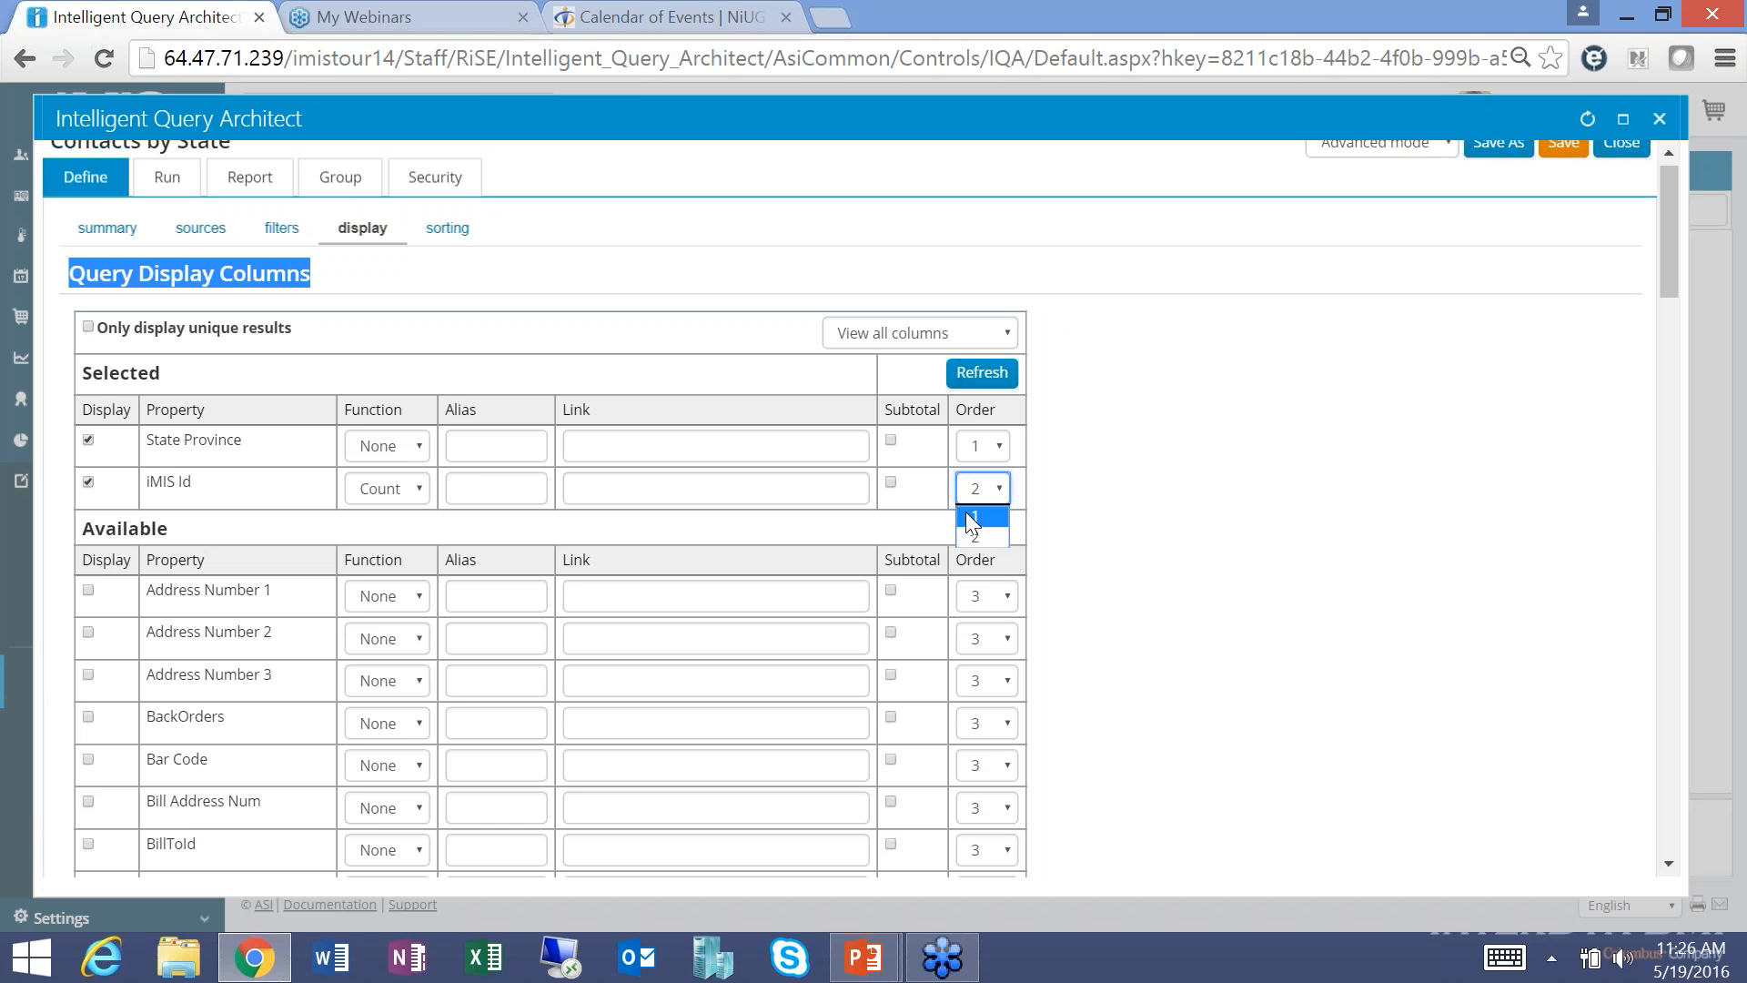
click(1133, 490)
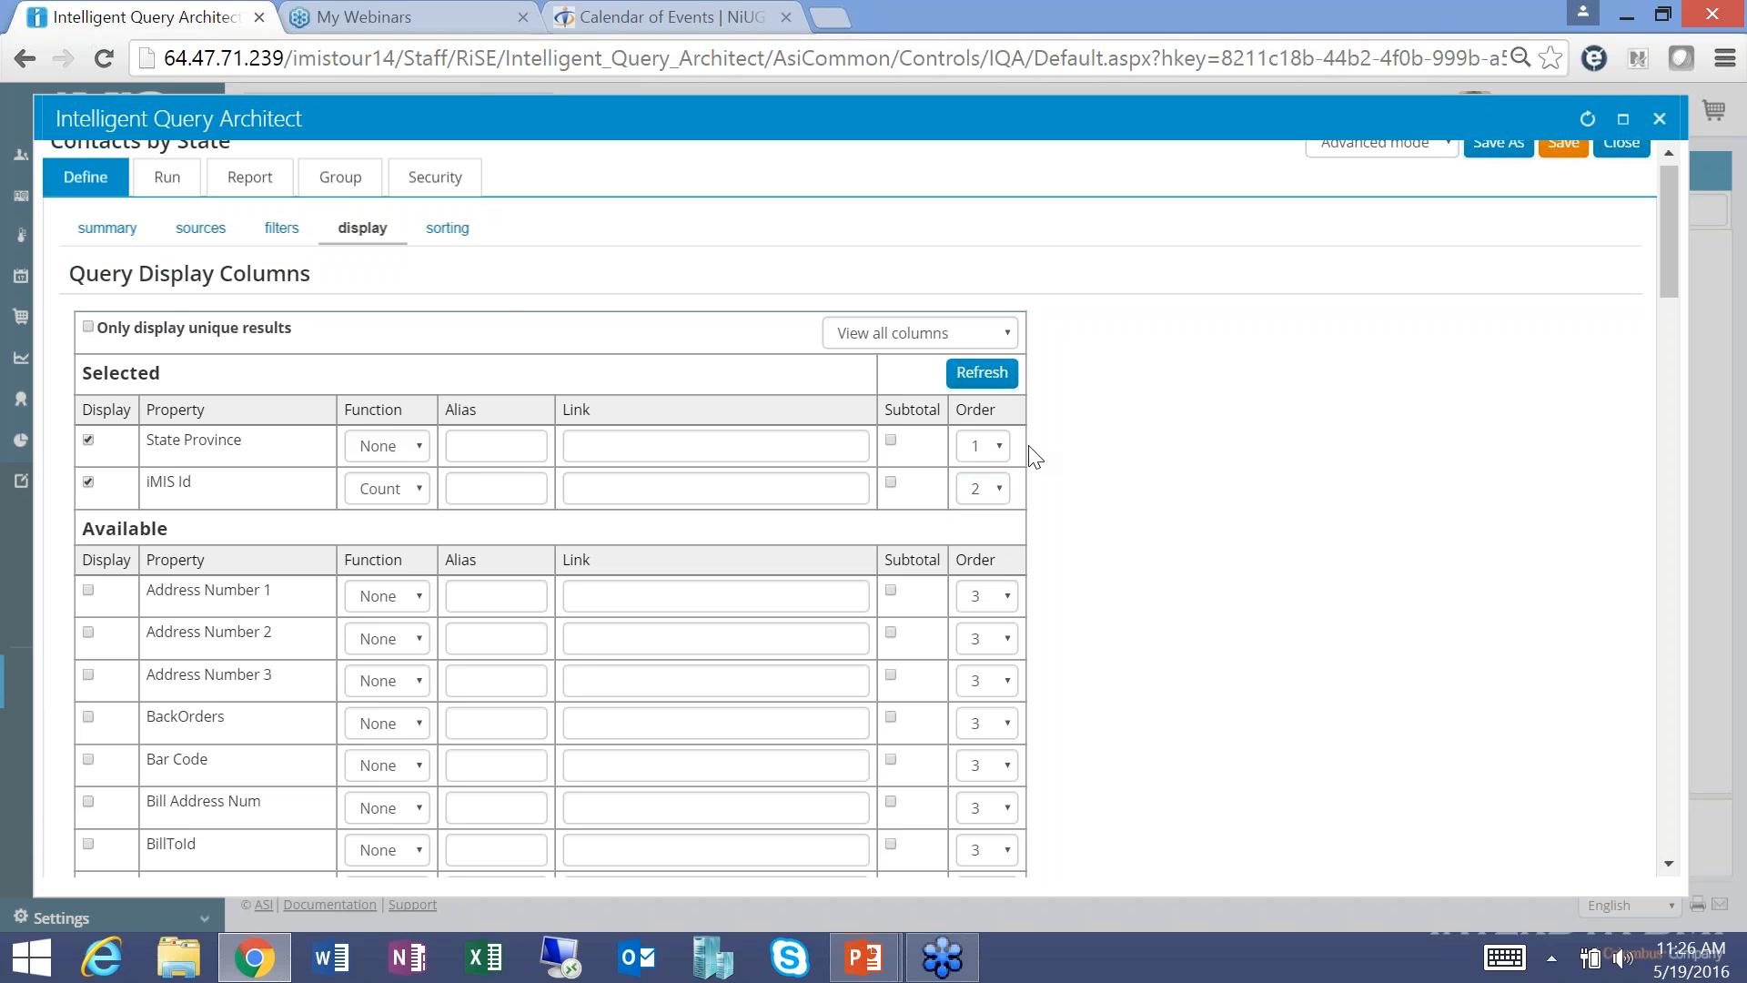
Sort the query results by State Province in ascending order.
click(440, 233)
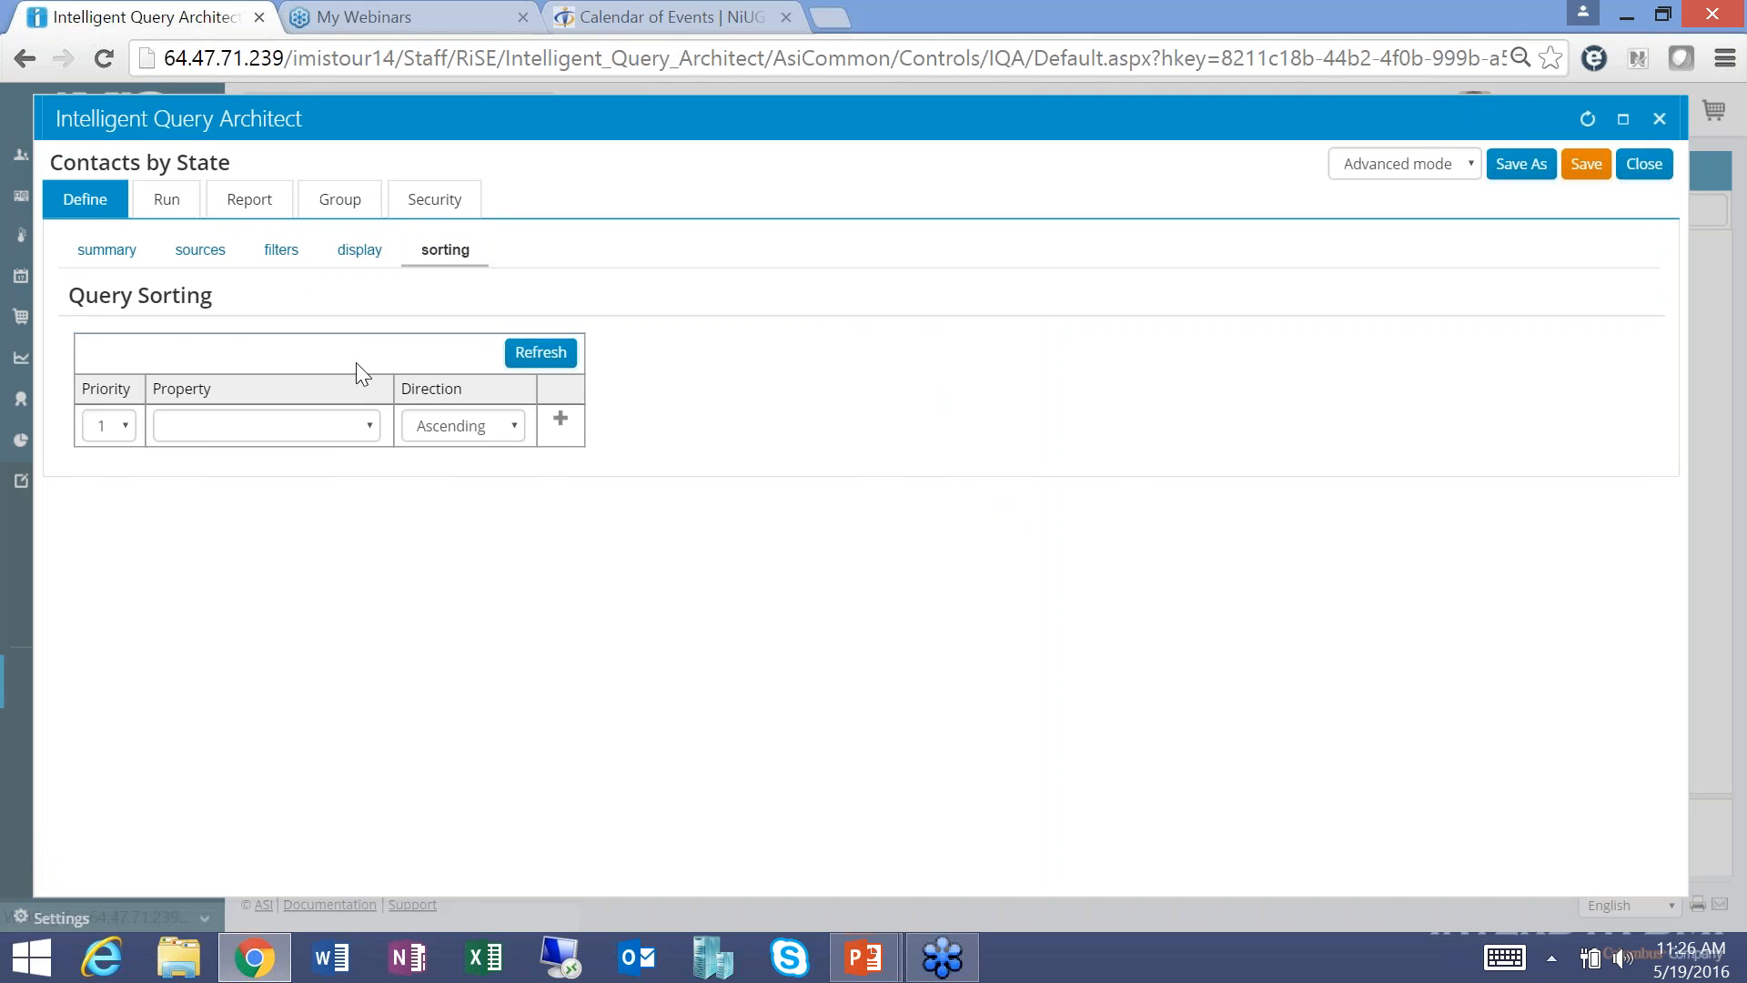
click(329, 425)
drag(369, 483, 347, 680)
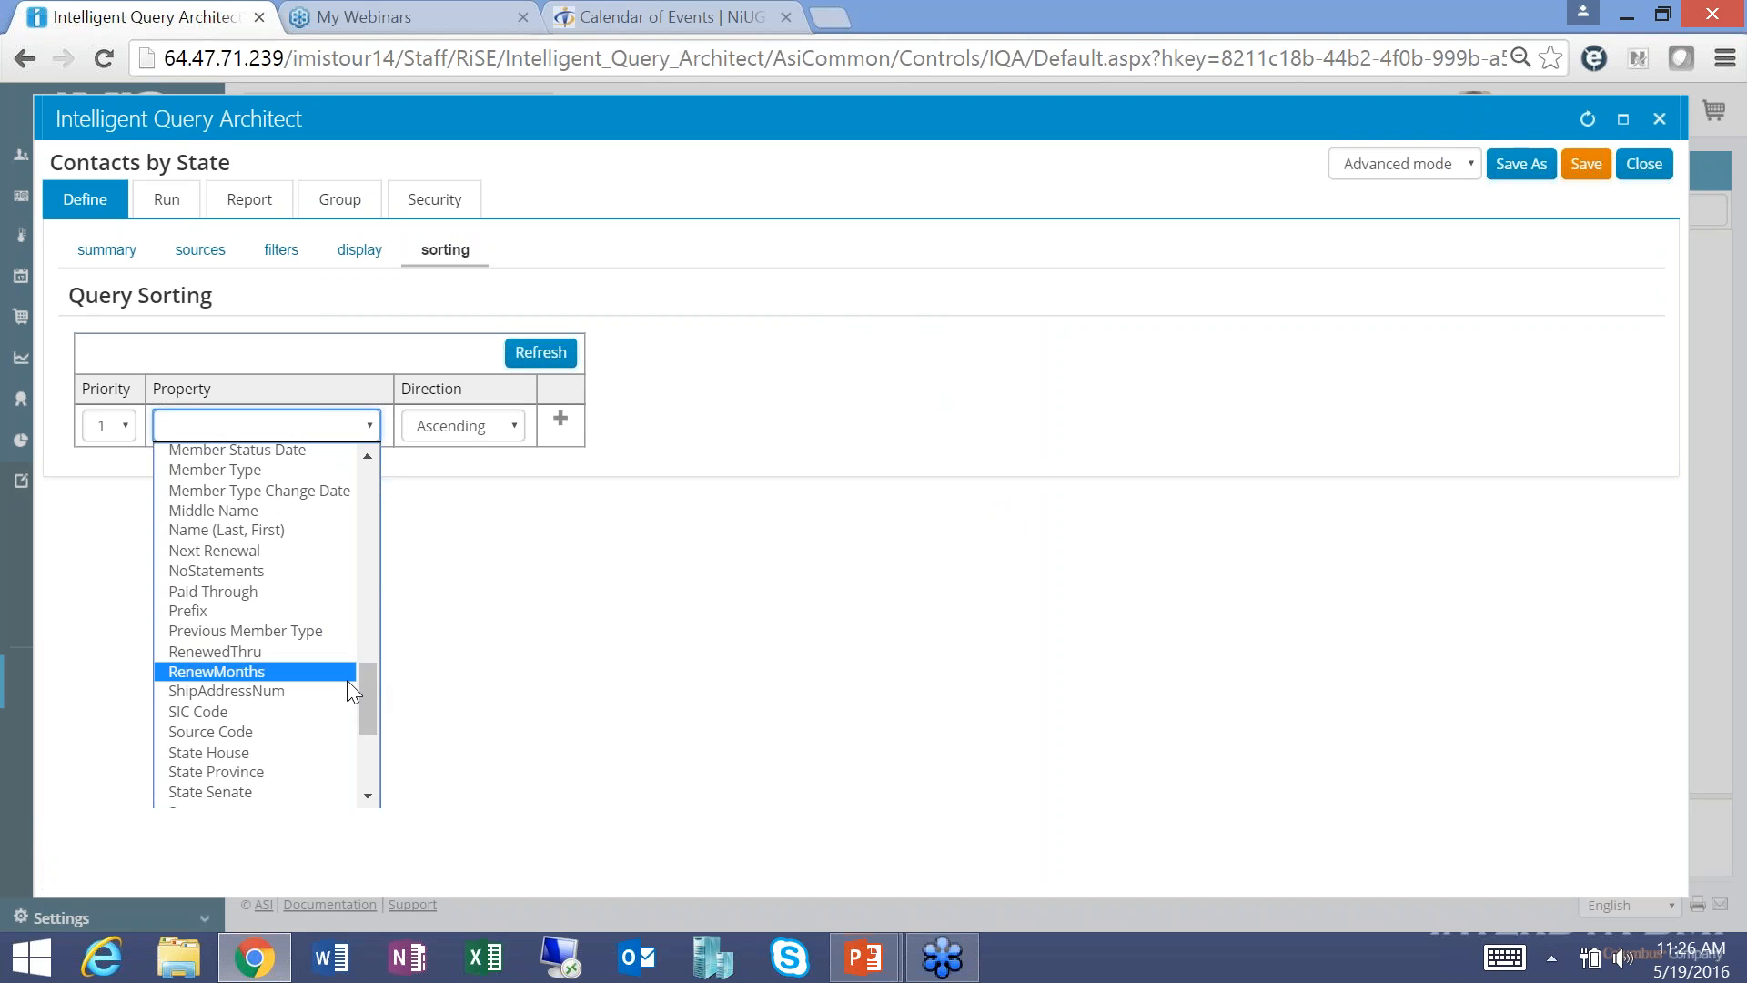
click(270, 771)
click(561, 420)
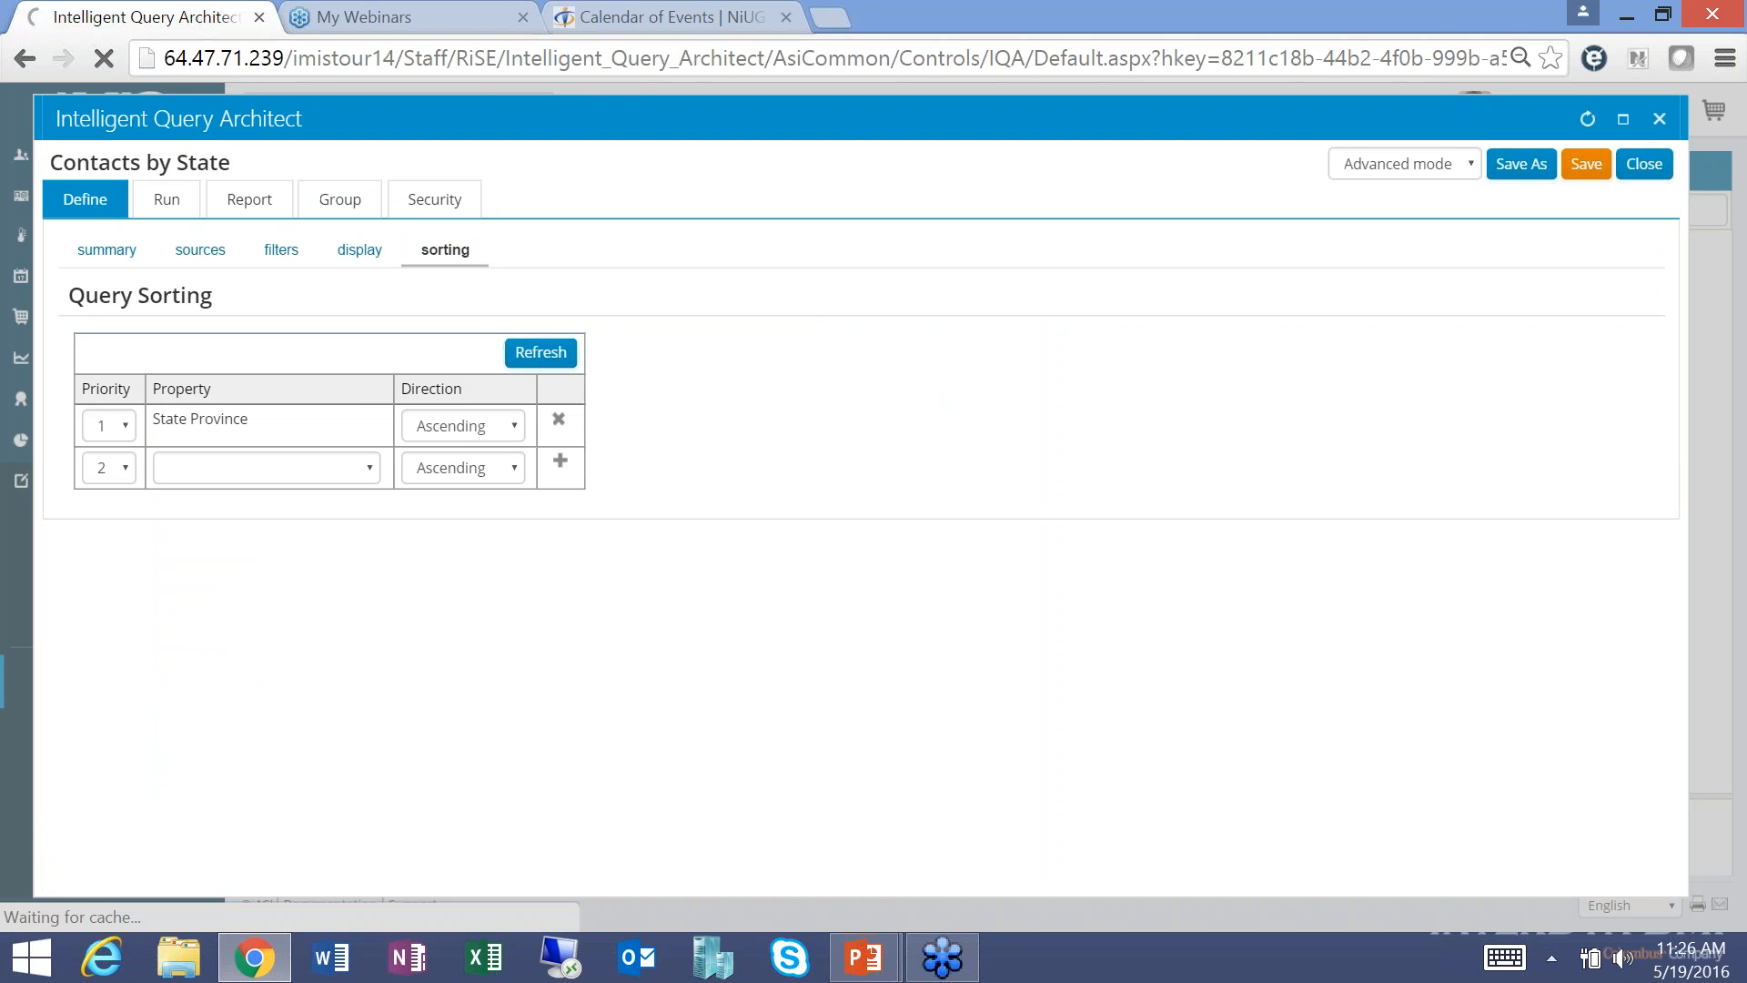
click(193, 461)
click(959, 573)
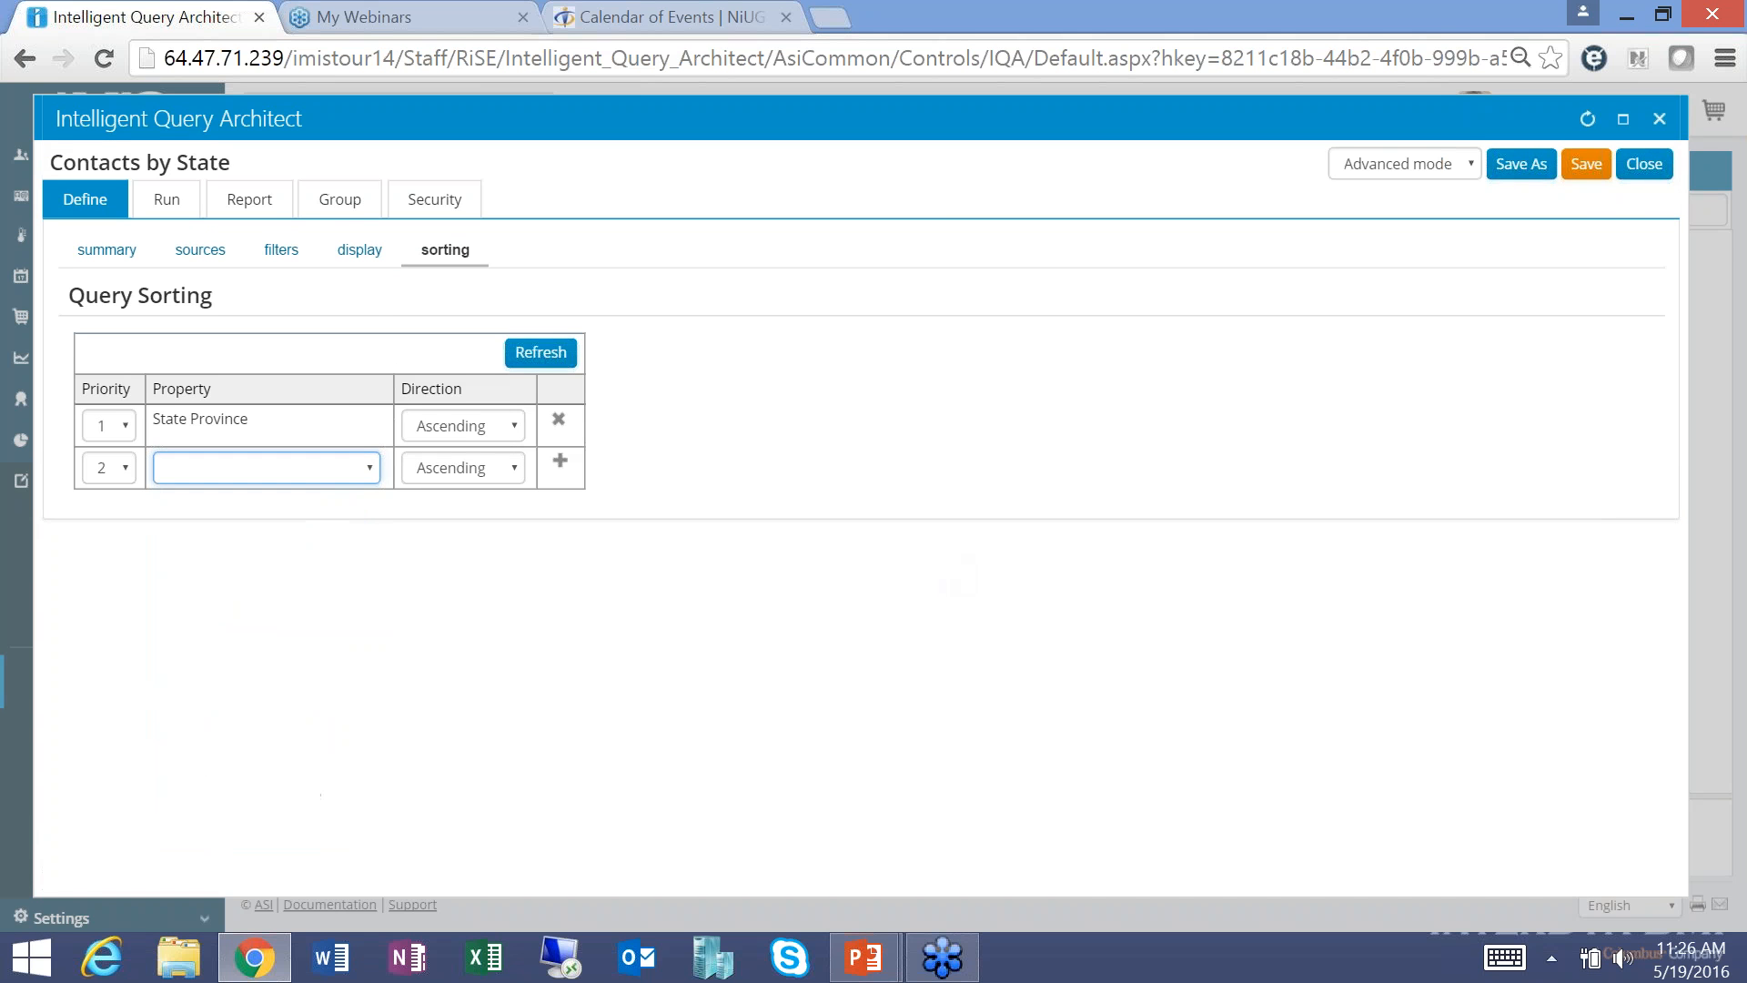
Save the query as "Contacts by State" in the $/InterDyn folder and run it.
click(1585, 166)
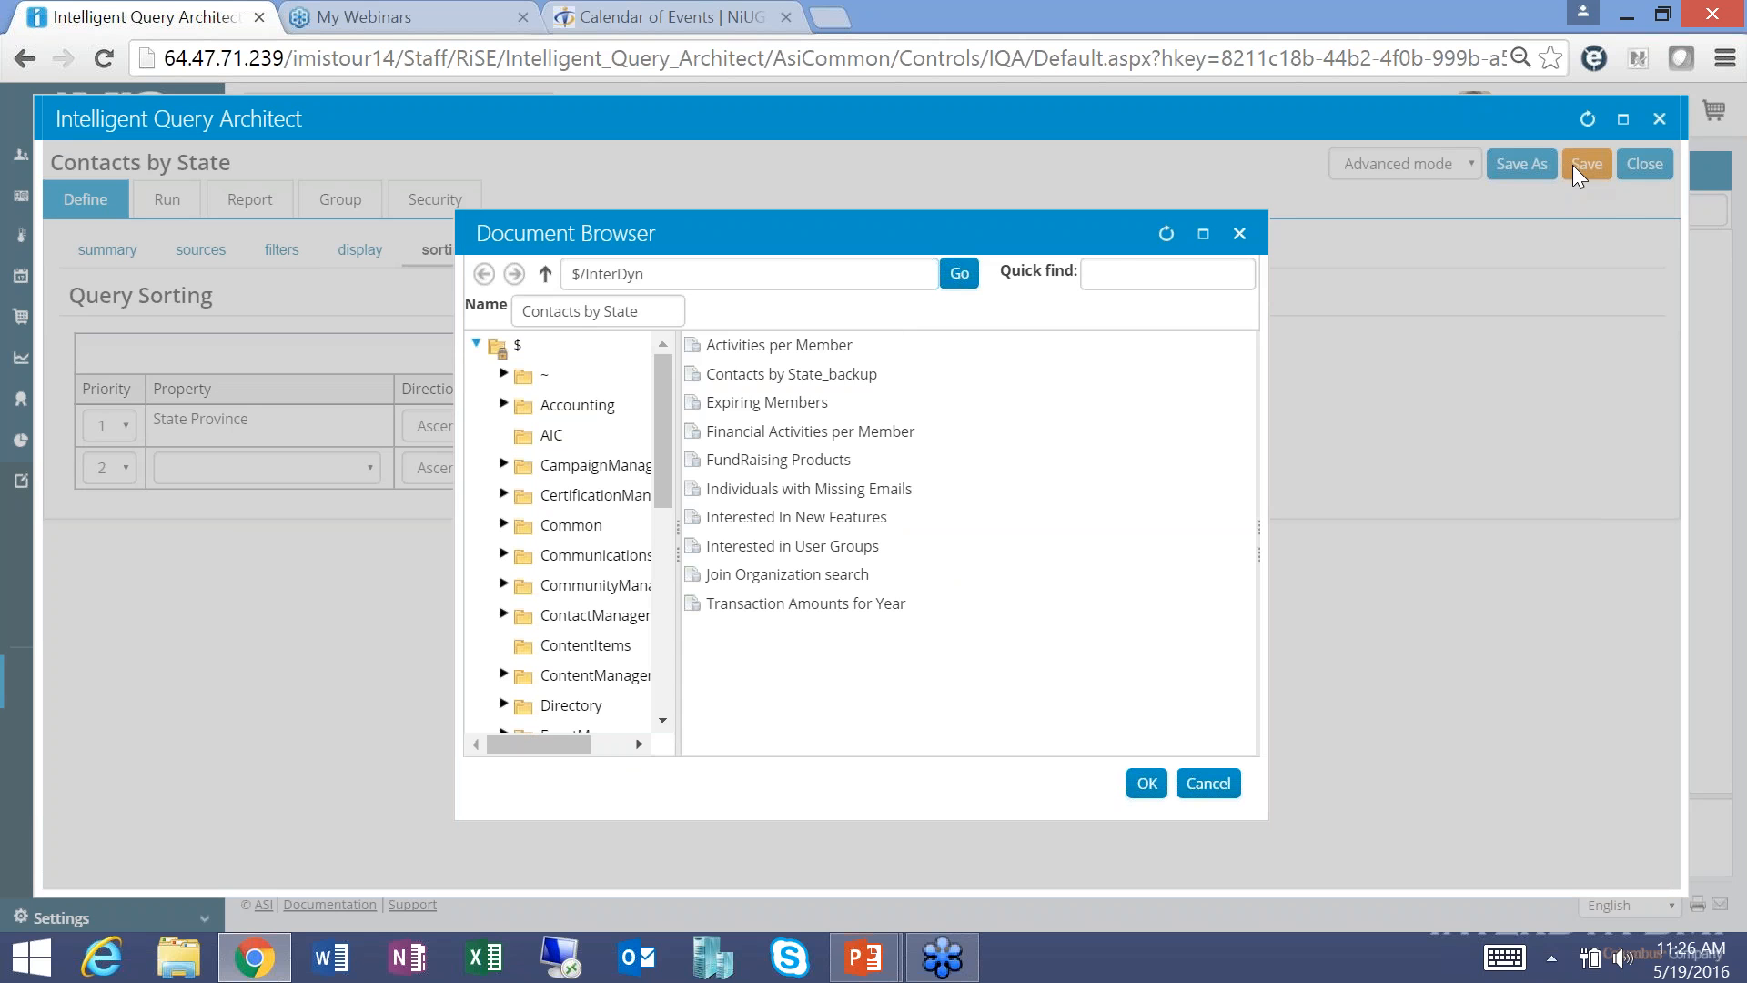
drag(664, 368, 664, 571)
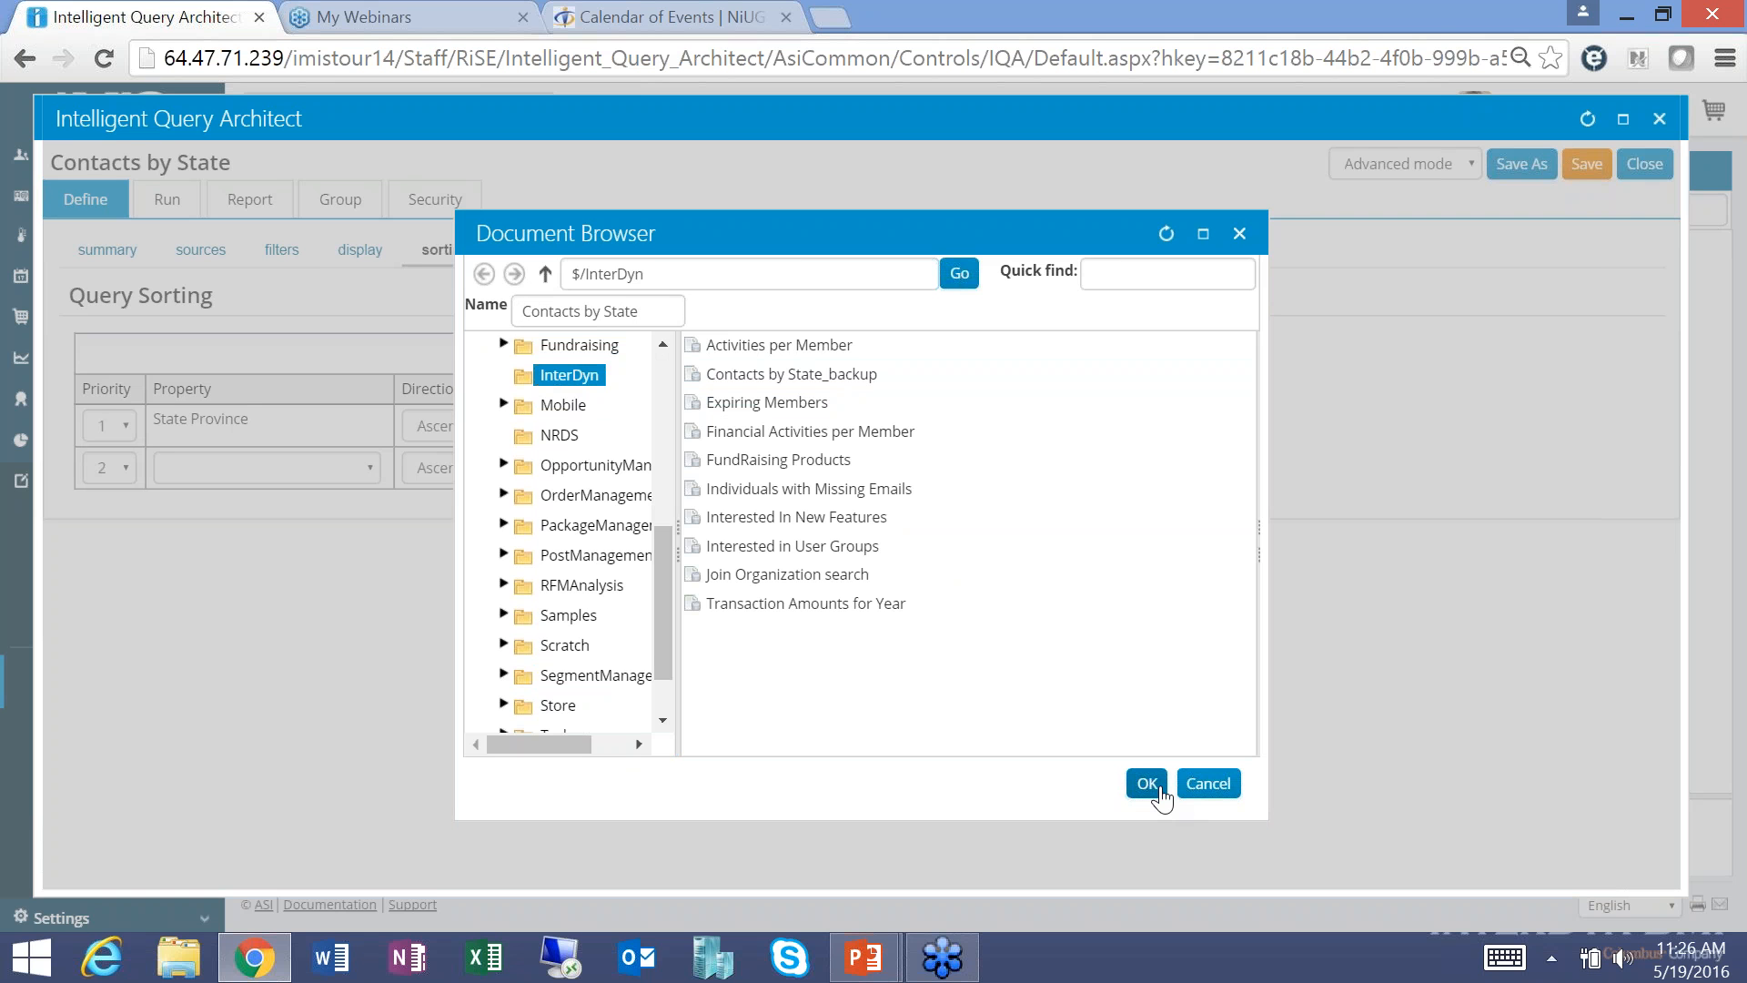
click(1162, 793)
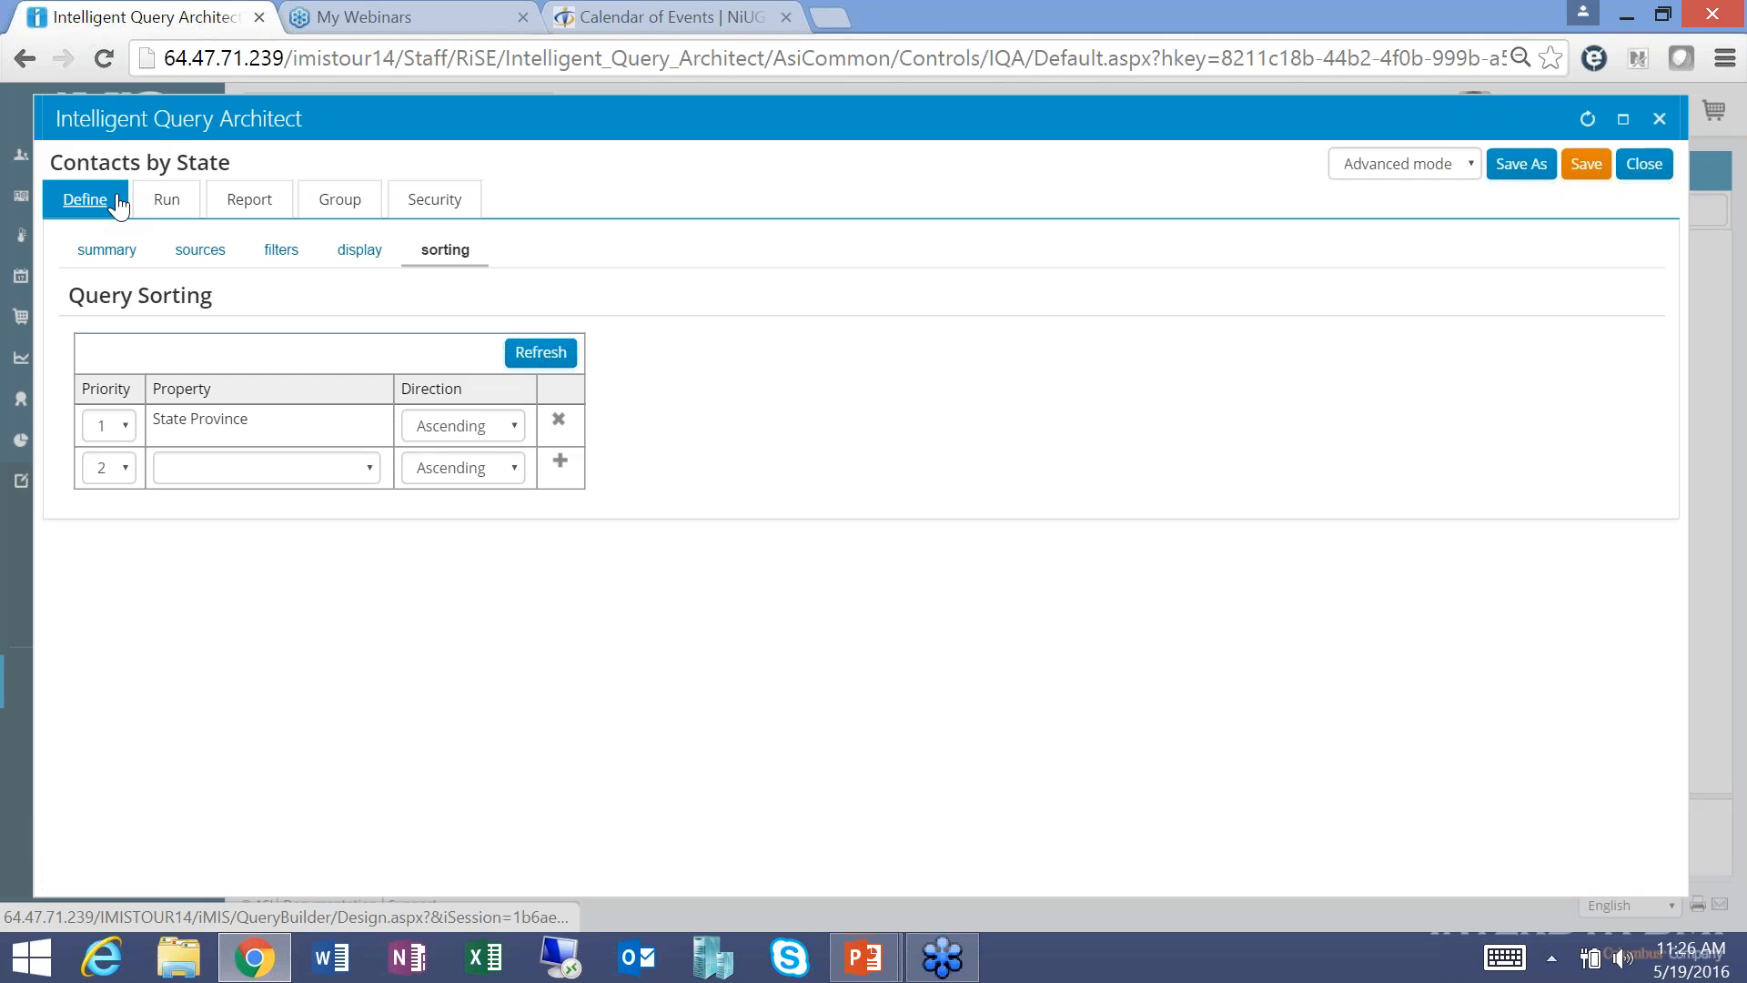
click(164, 199)
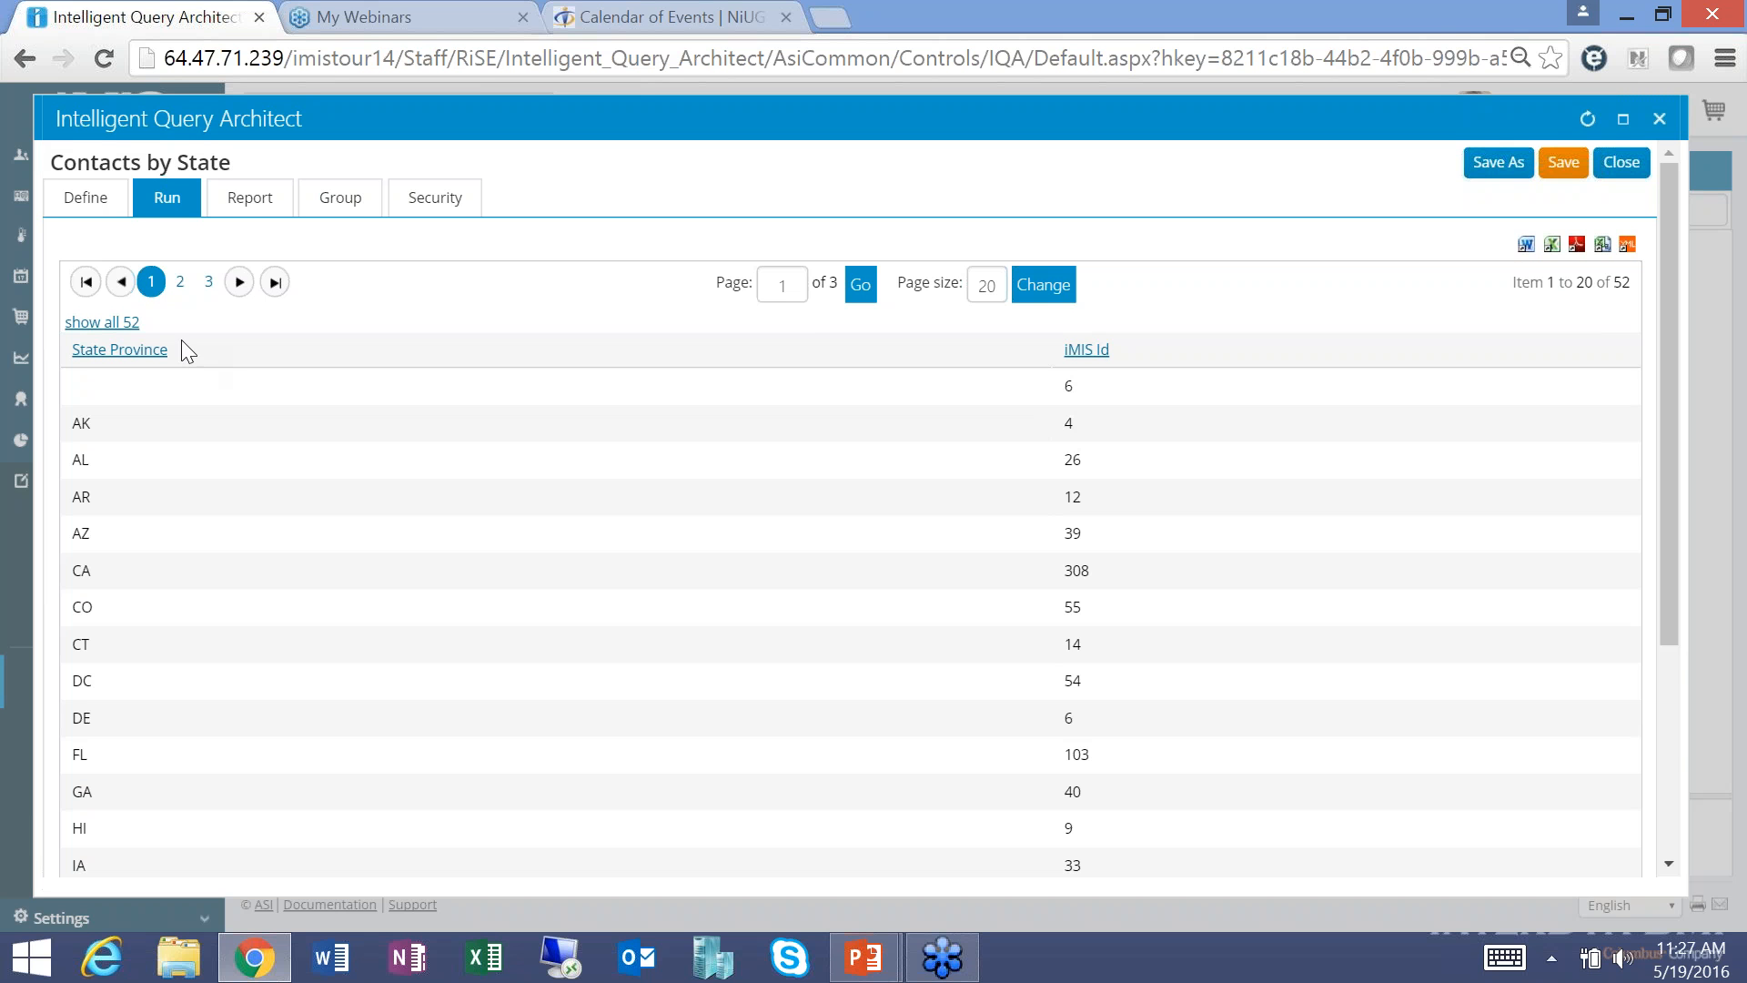
Add a second query filter that requires State Province to be Not Empty.
click(99, 208)
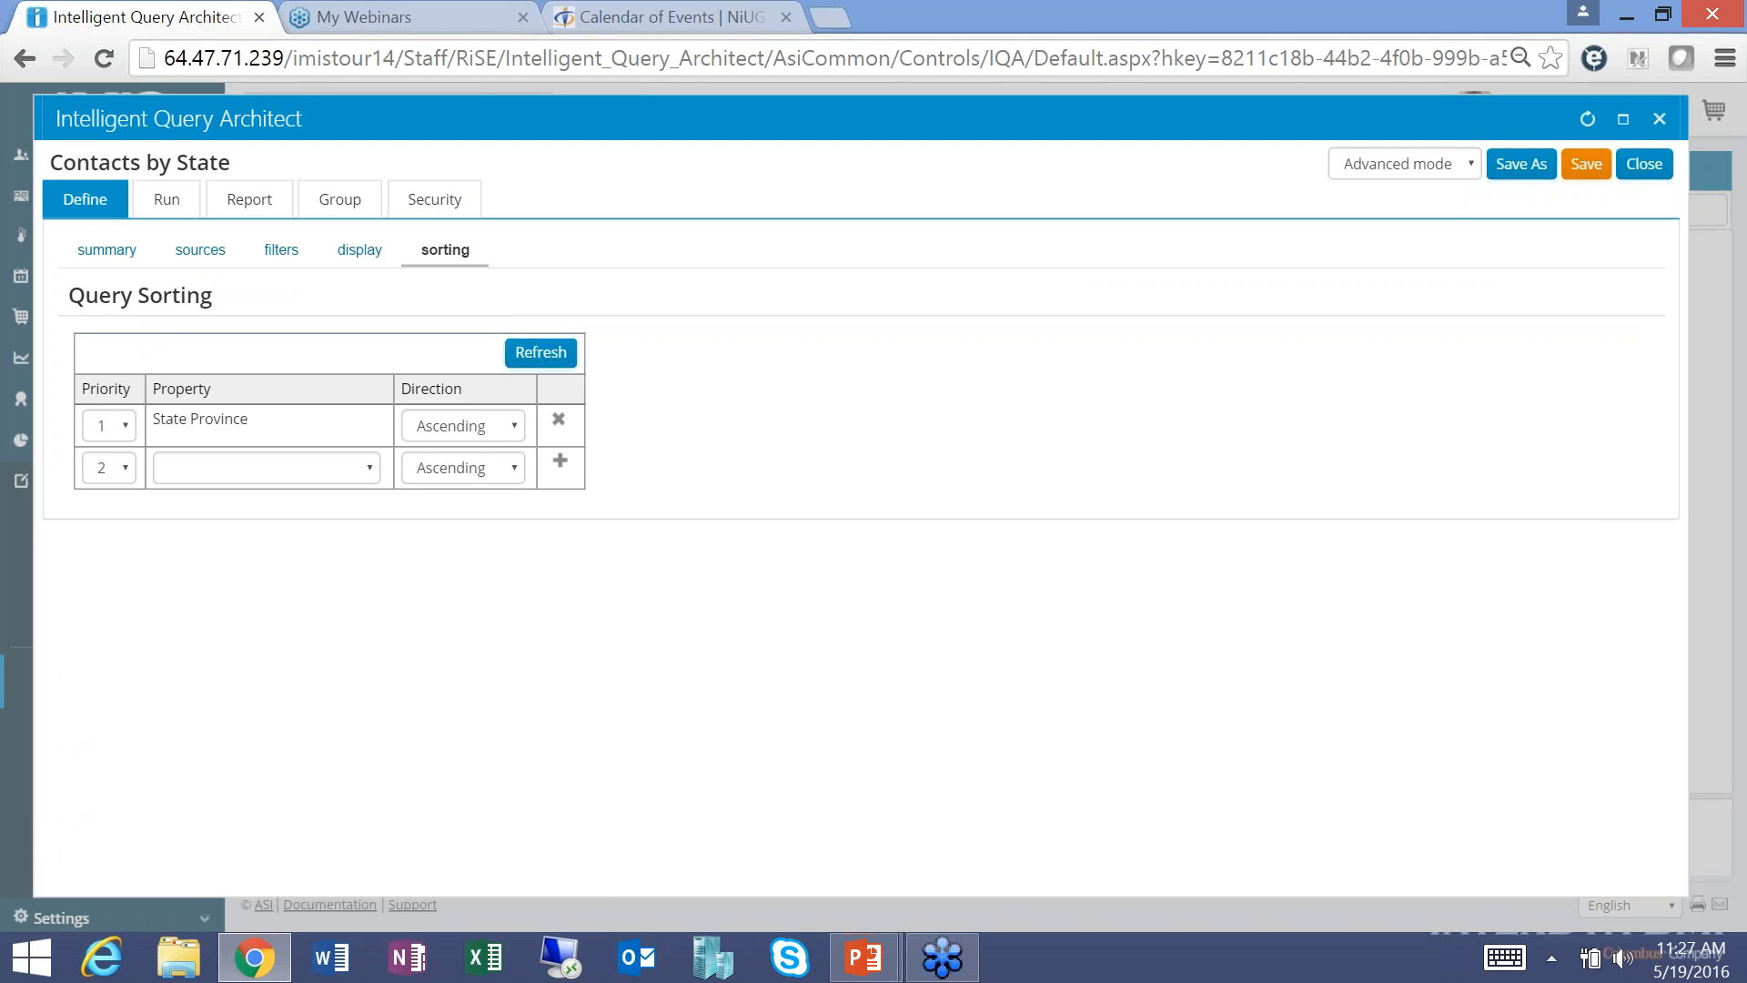
click(281, 252)
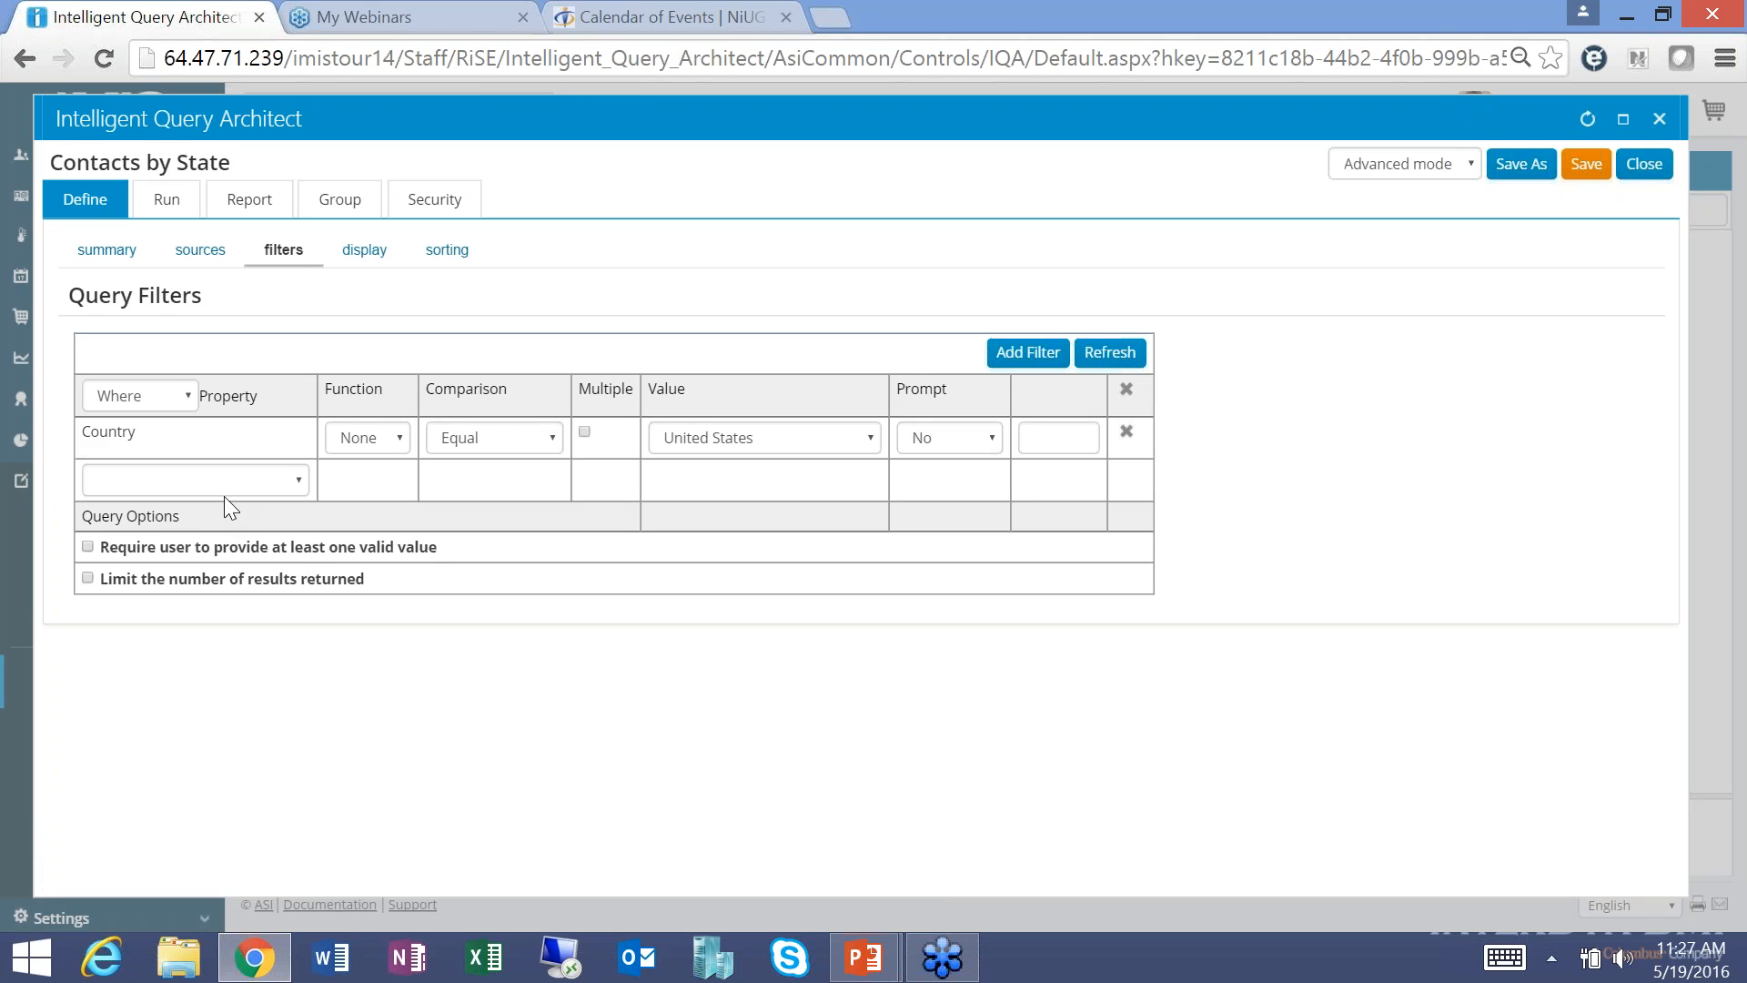
click(134, 479)
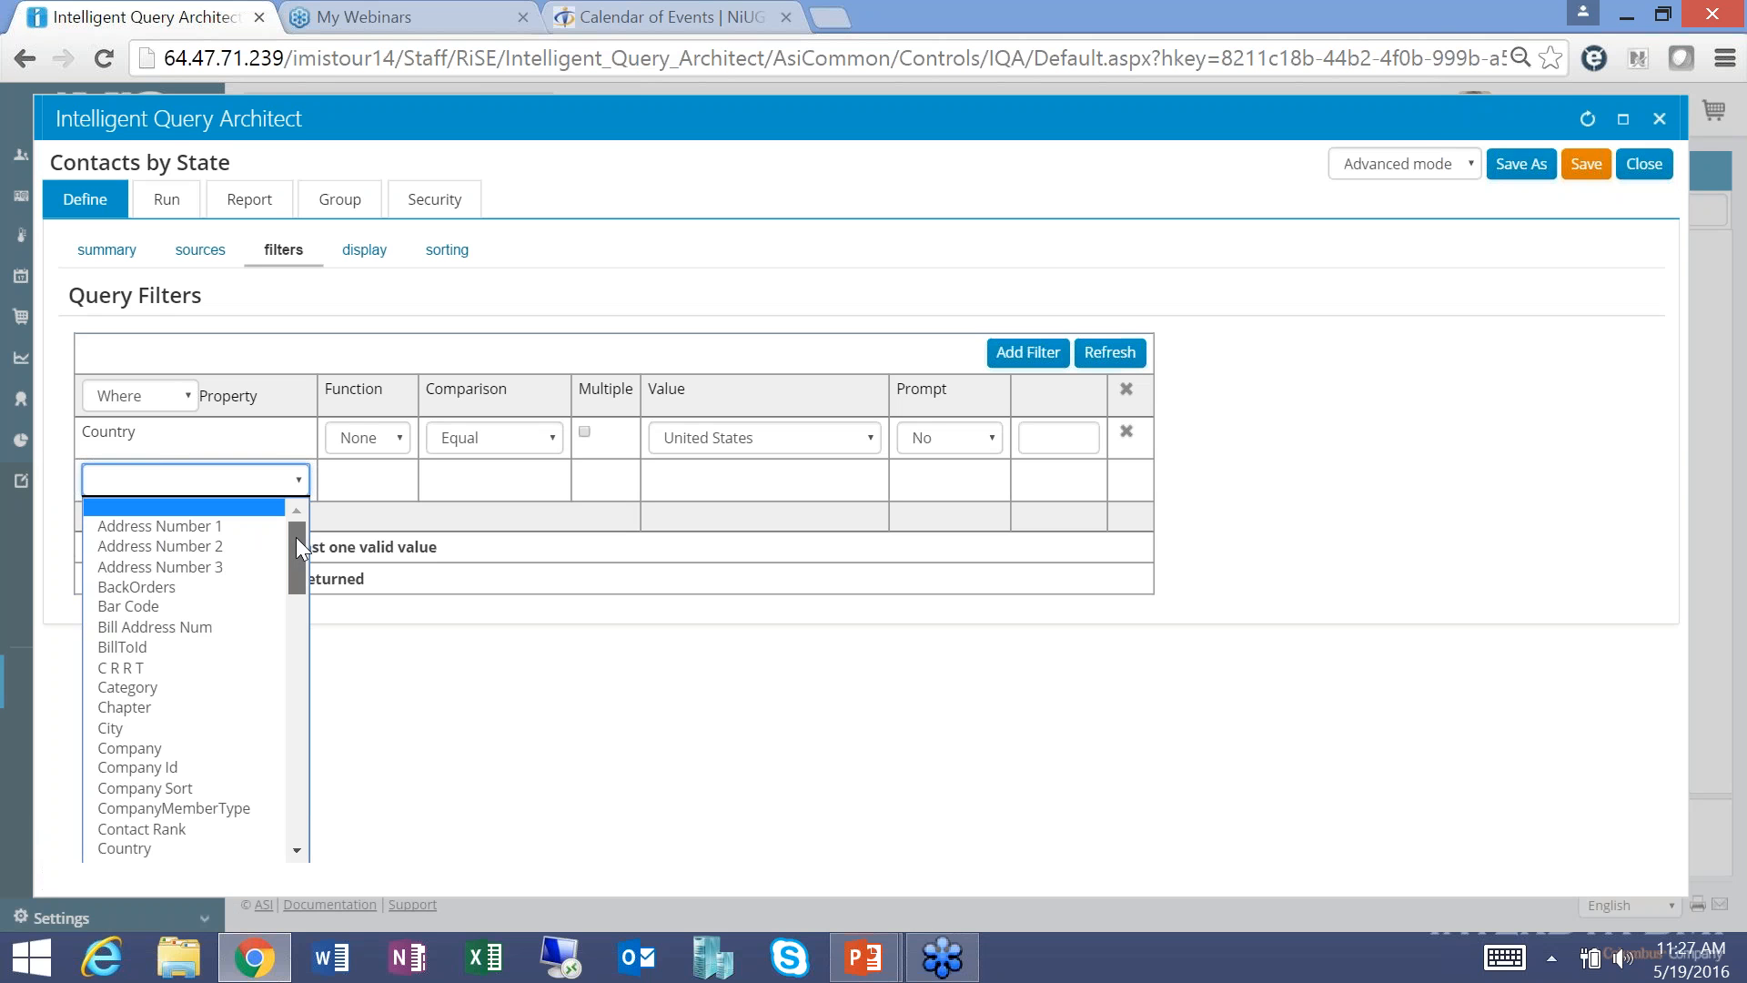
drag(297, 537, 256, 747)
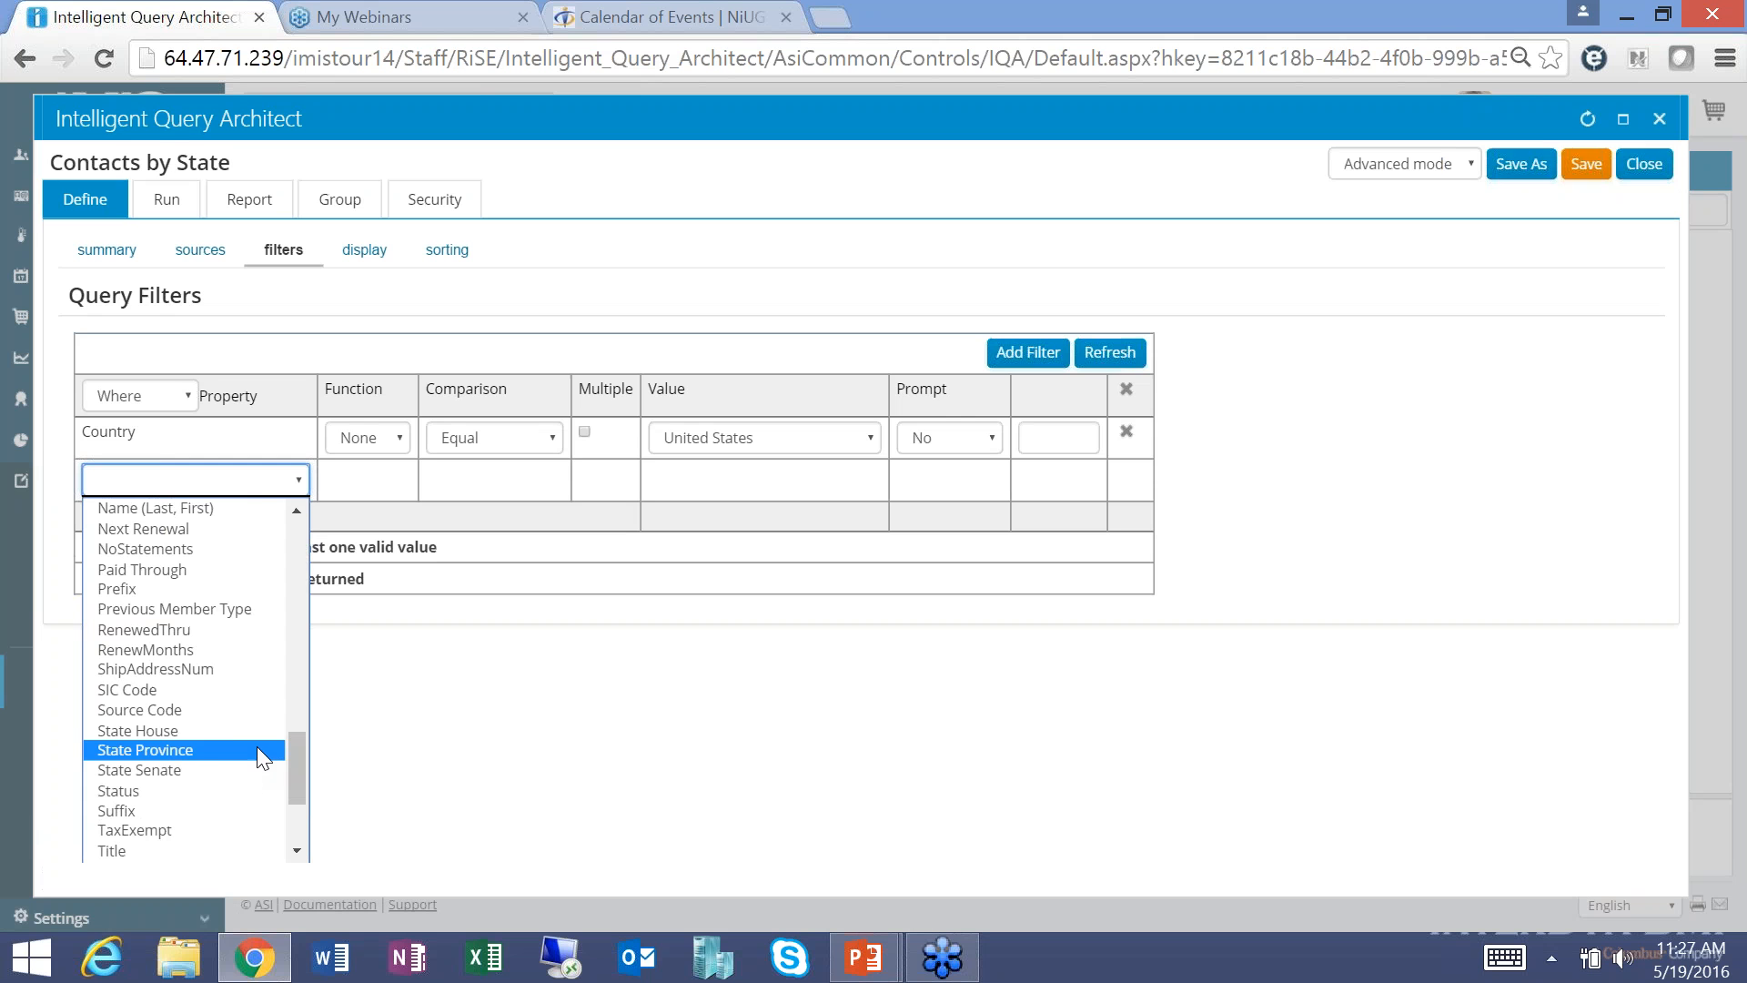
click(218, 747)
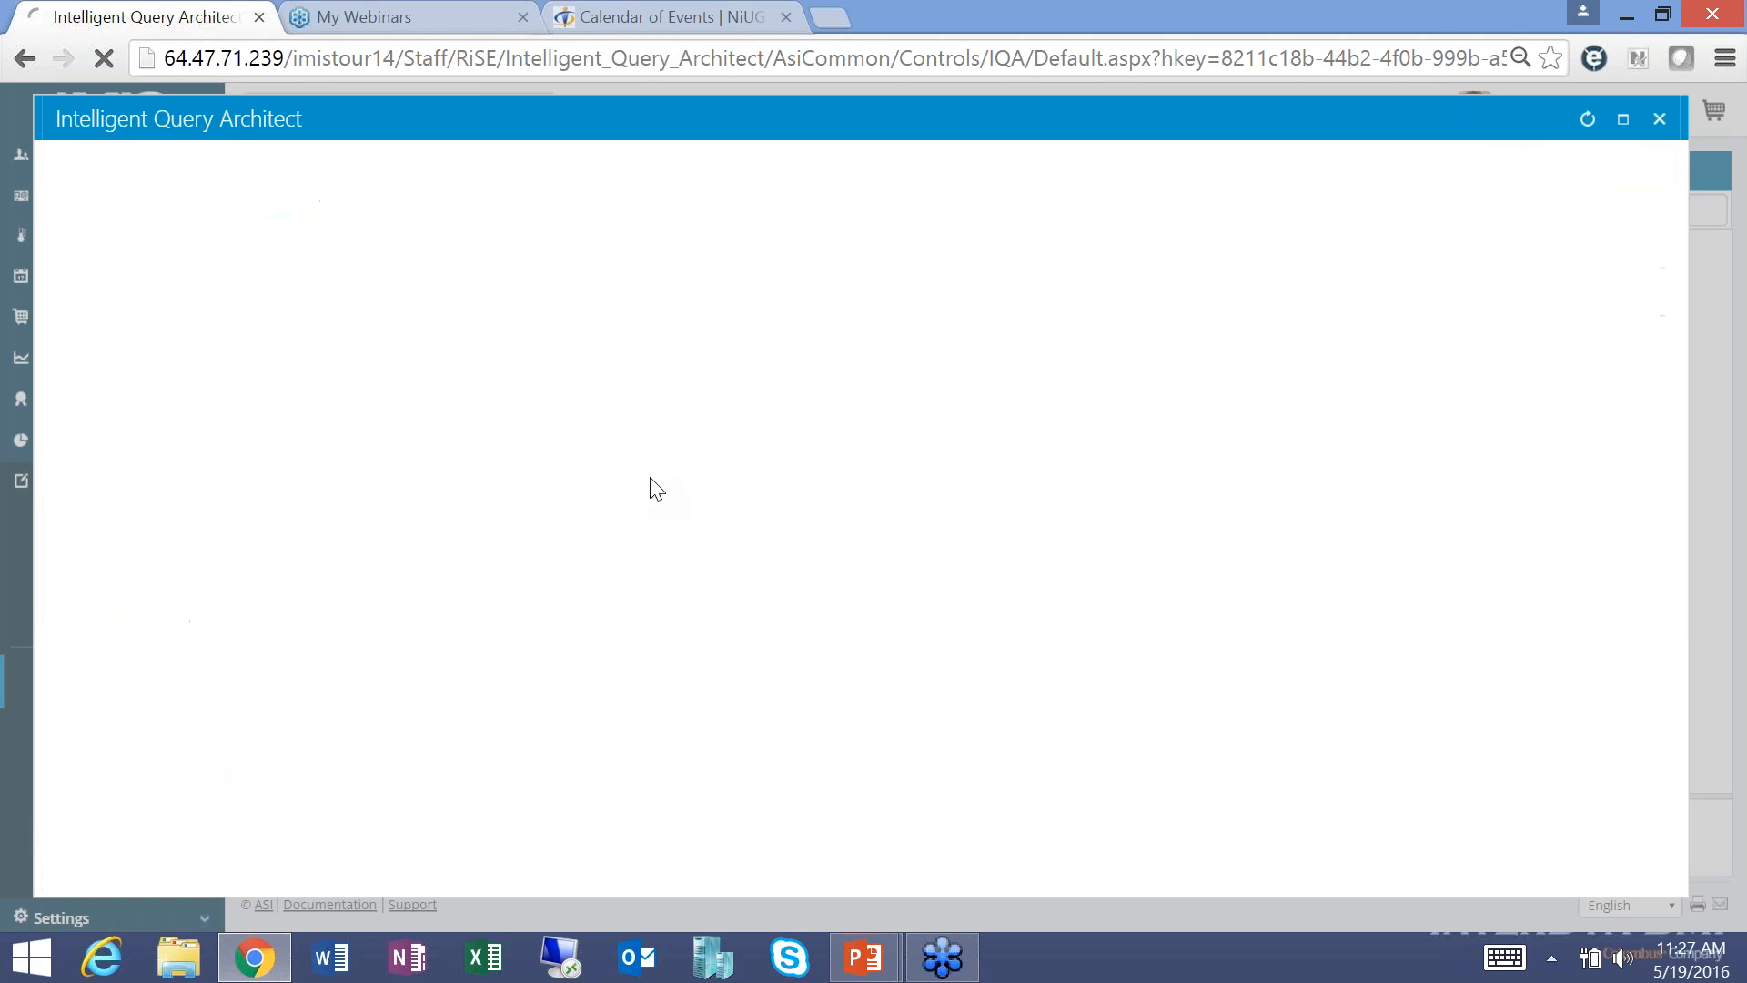
click(552, 480)
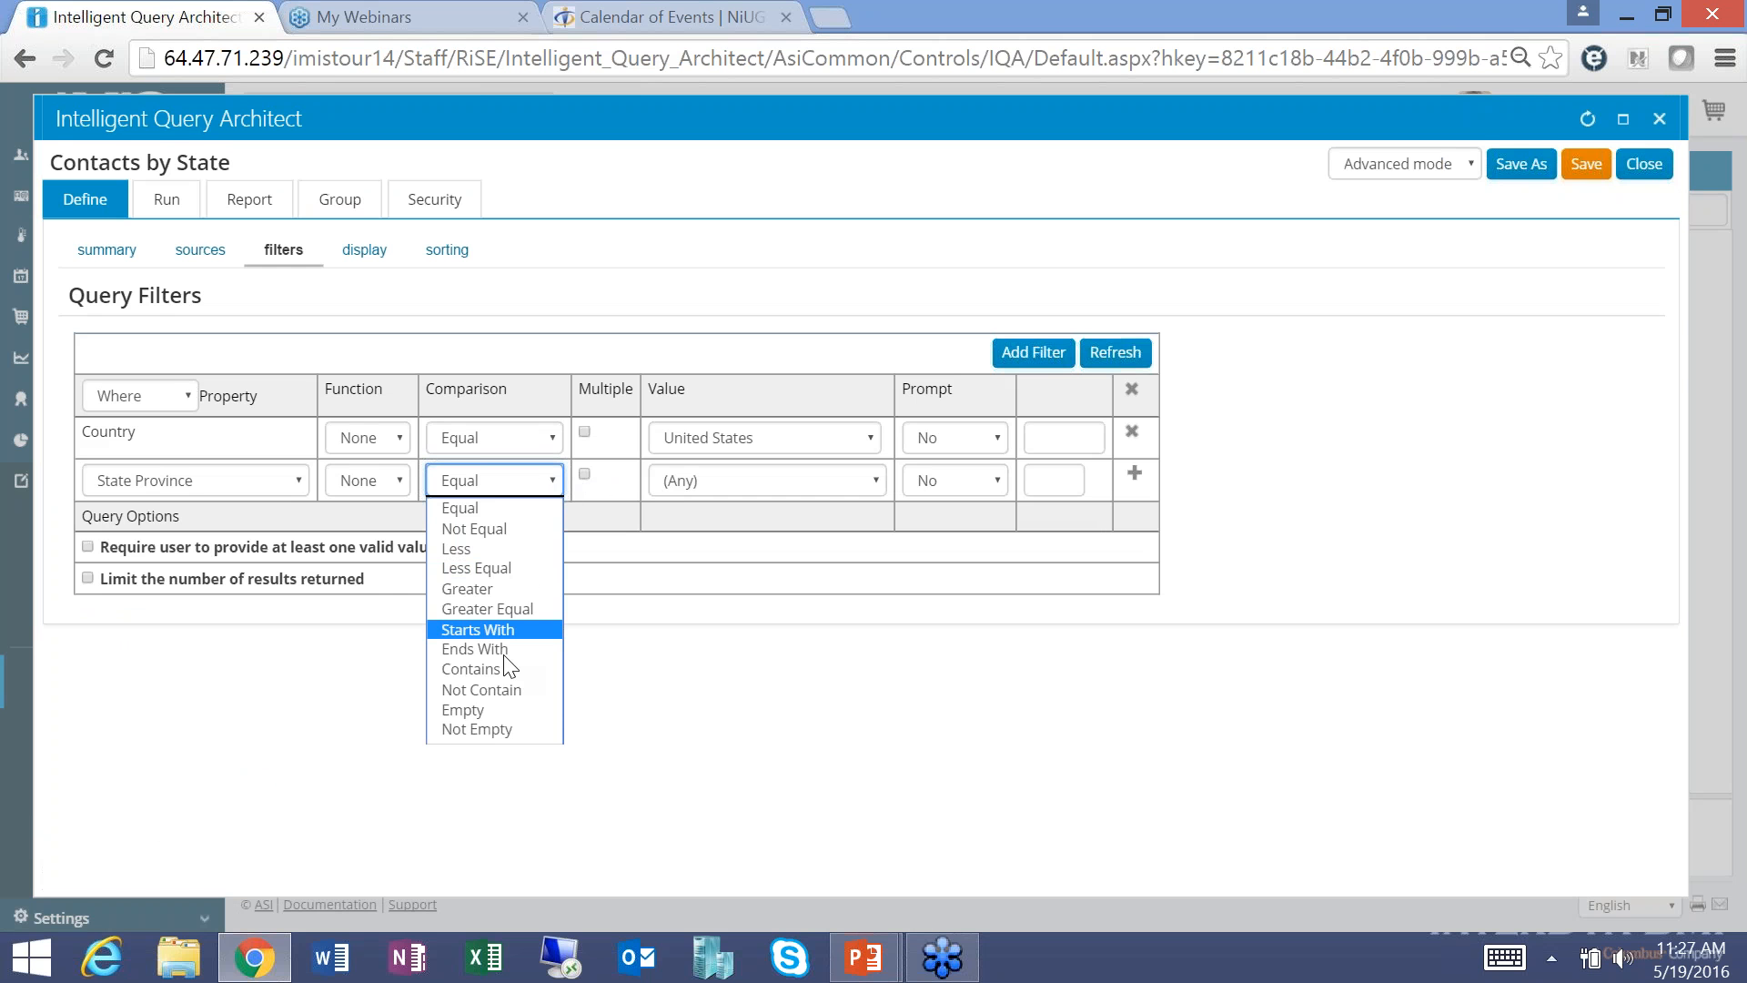
click(484, 730)
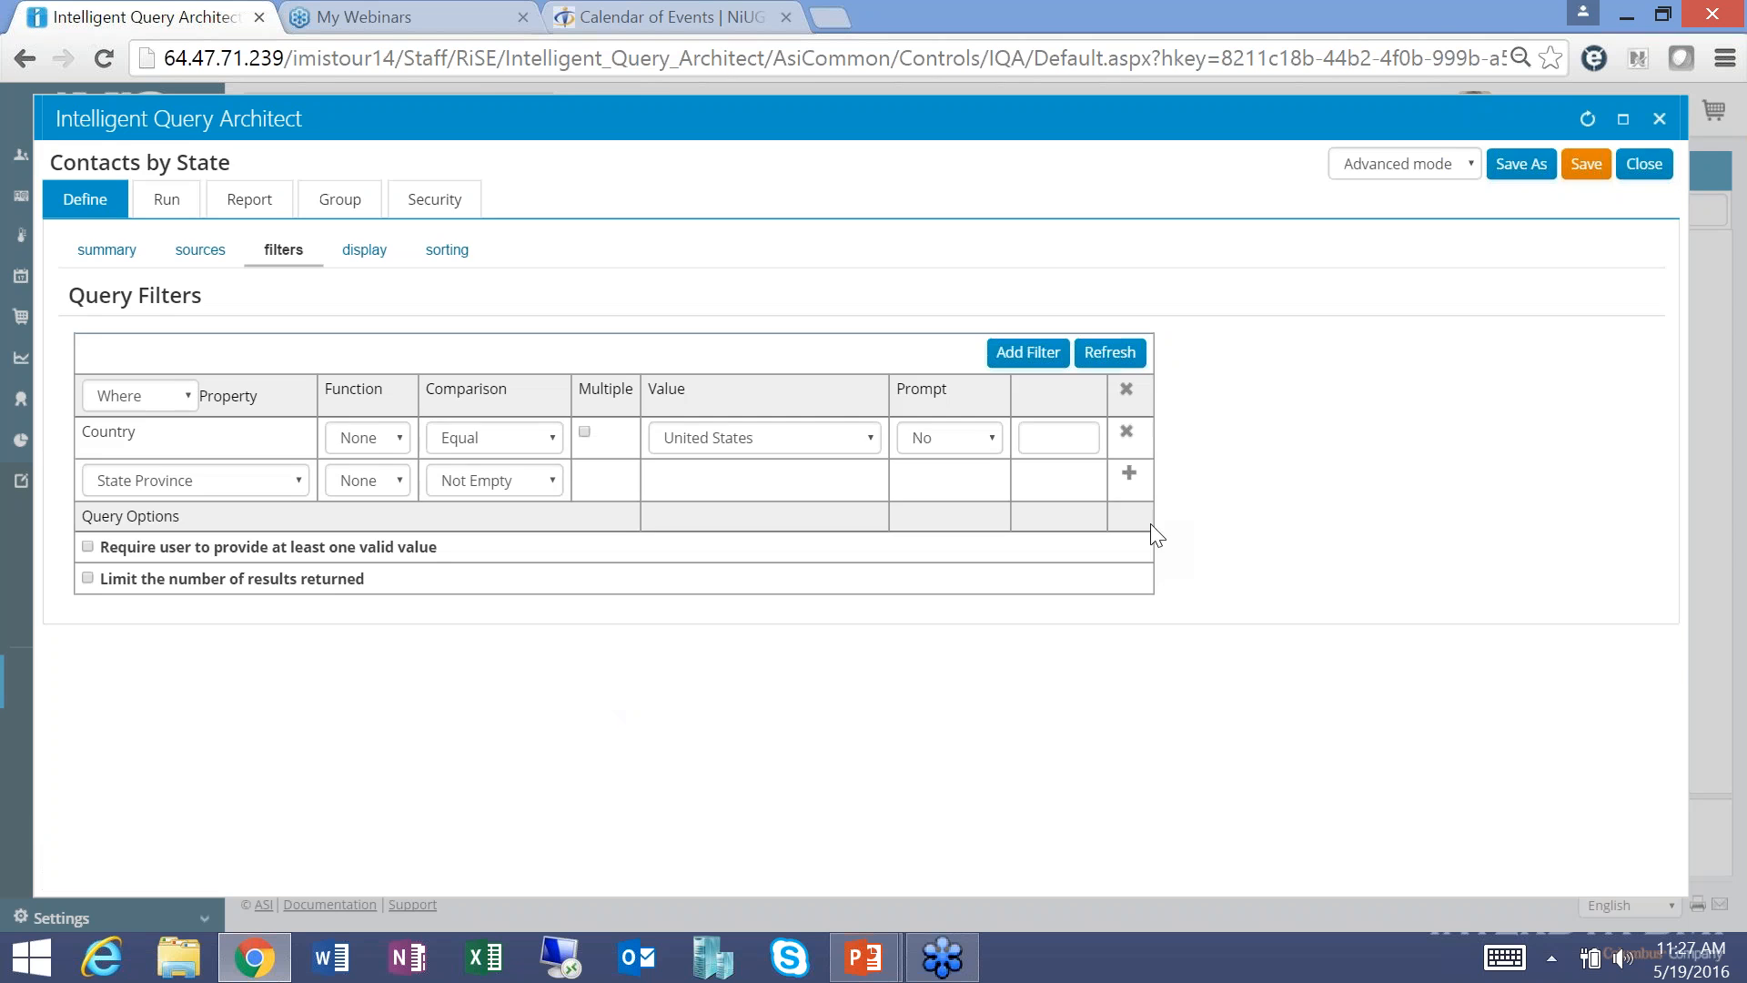
click(1128, 473)
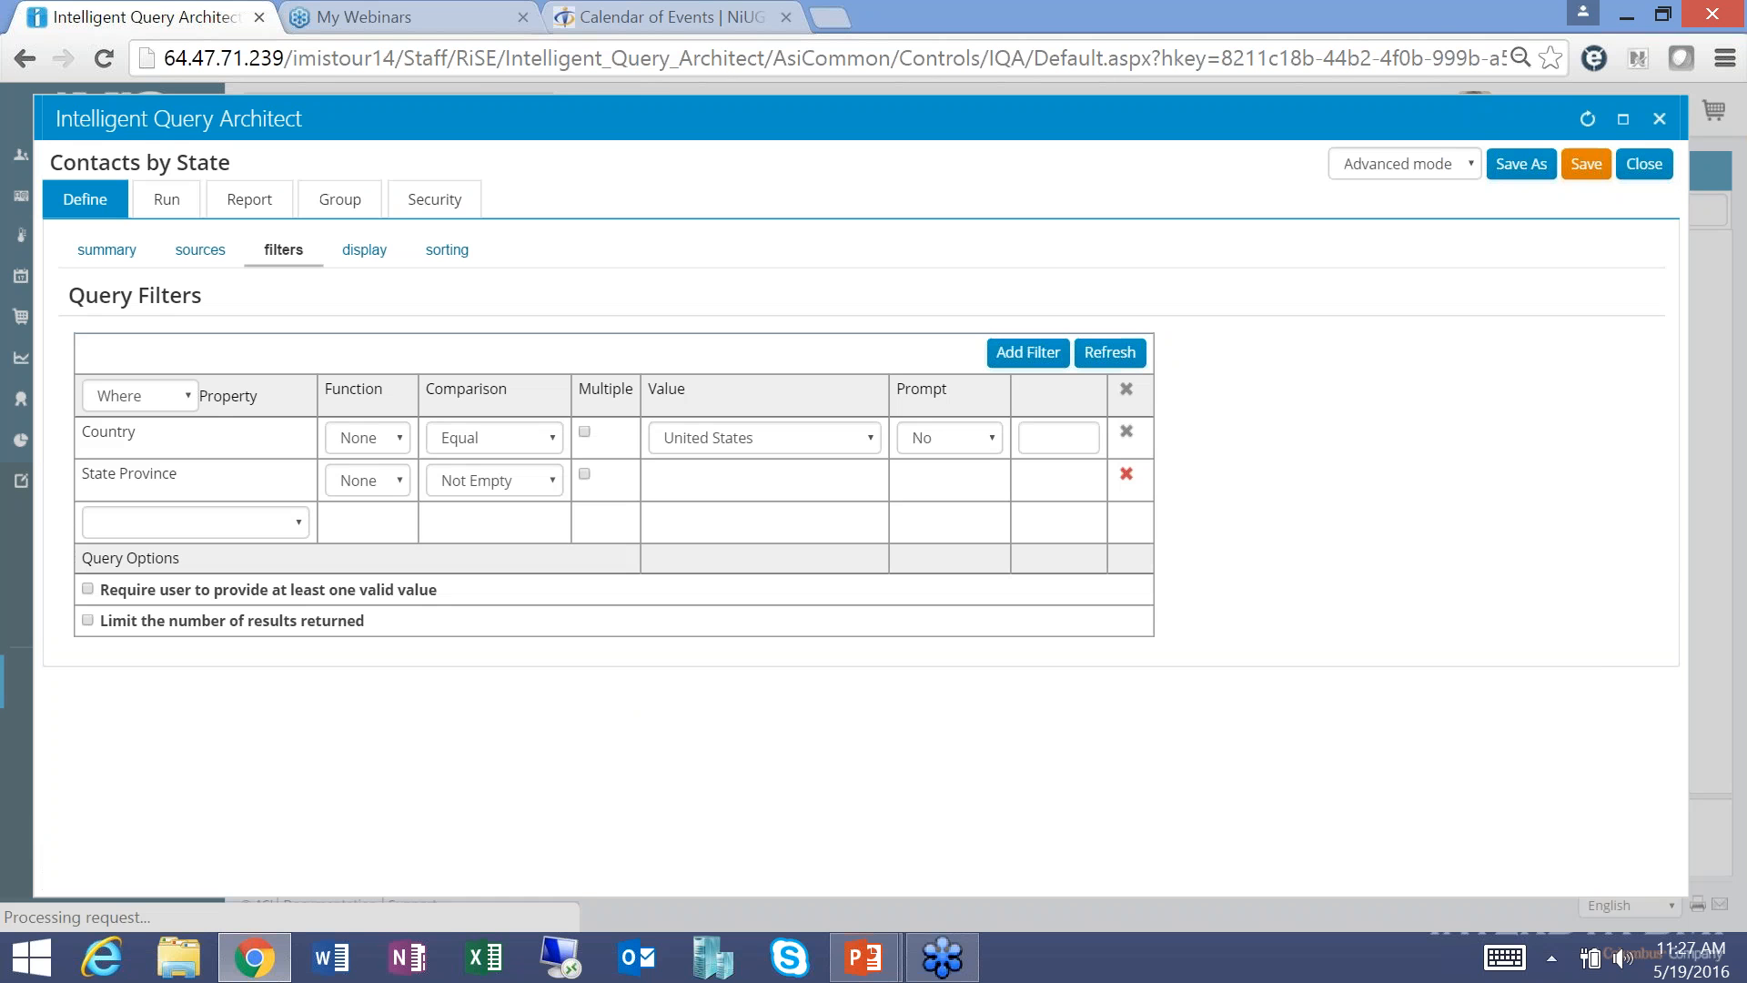
Run the query with the added State Province filter, and save and close it.
click(165, 200)
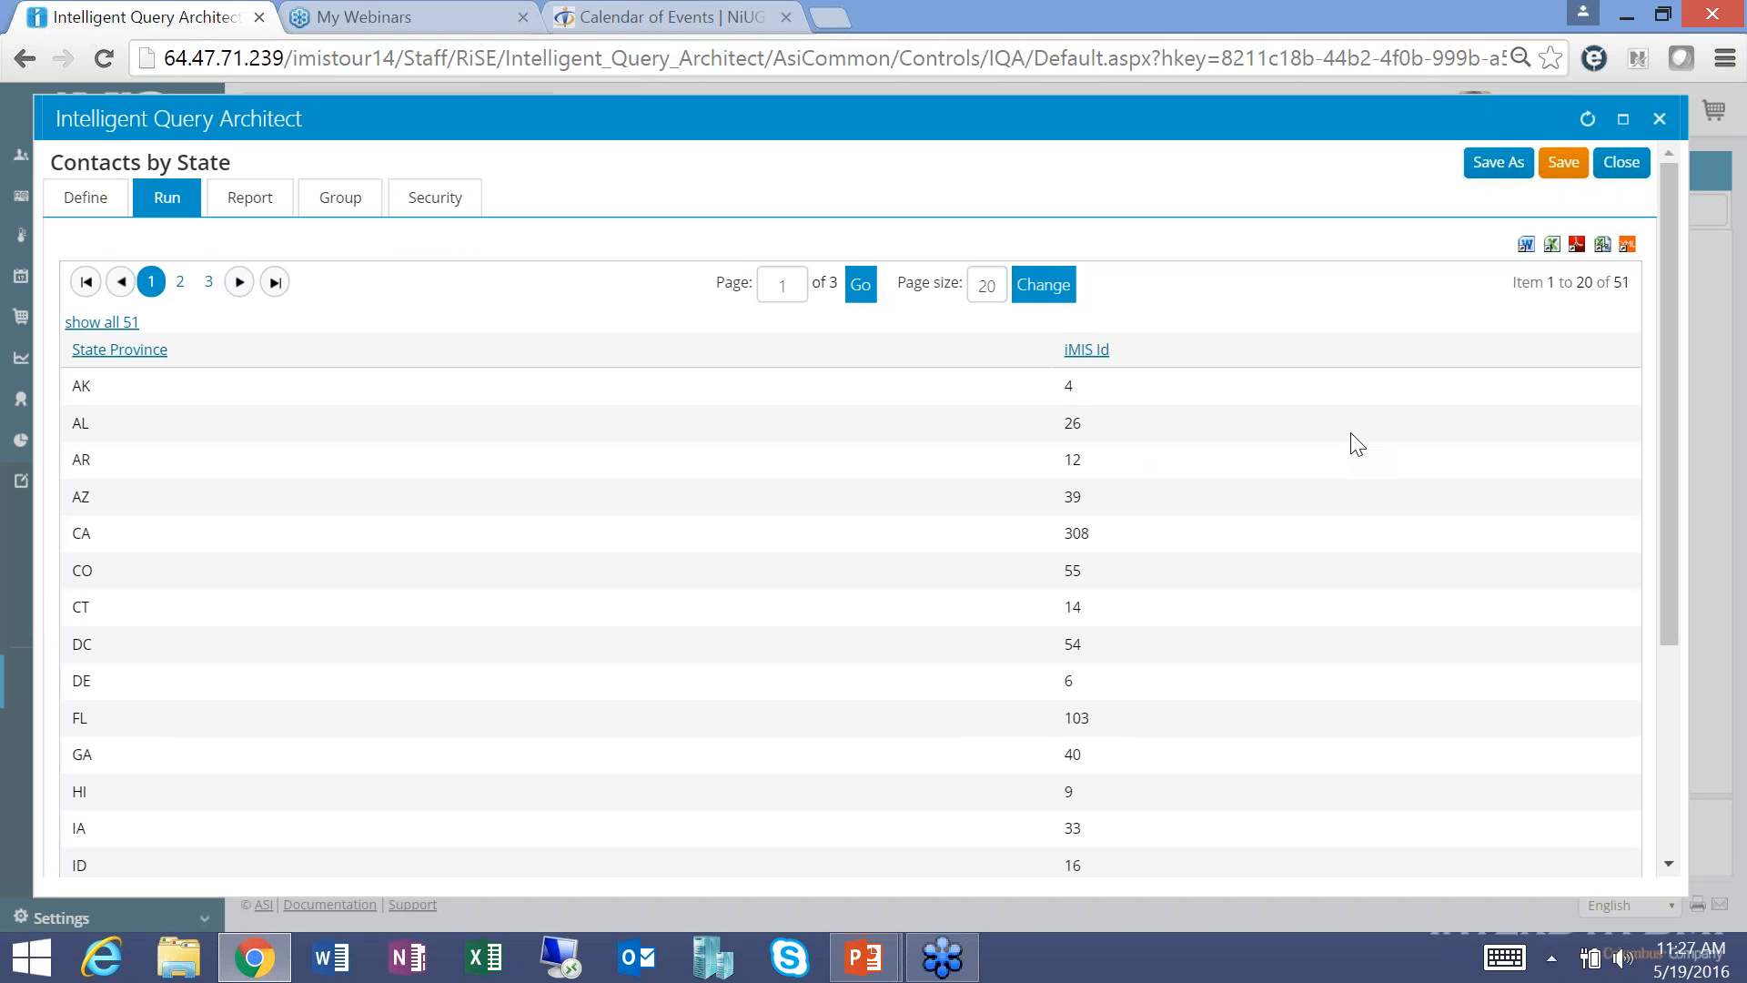
click(1564, 162)
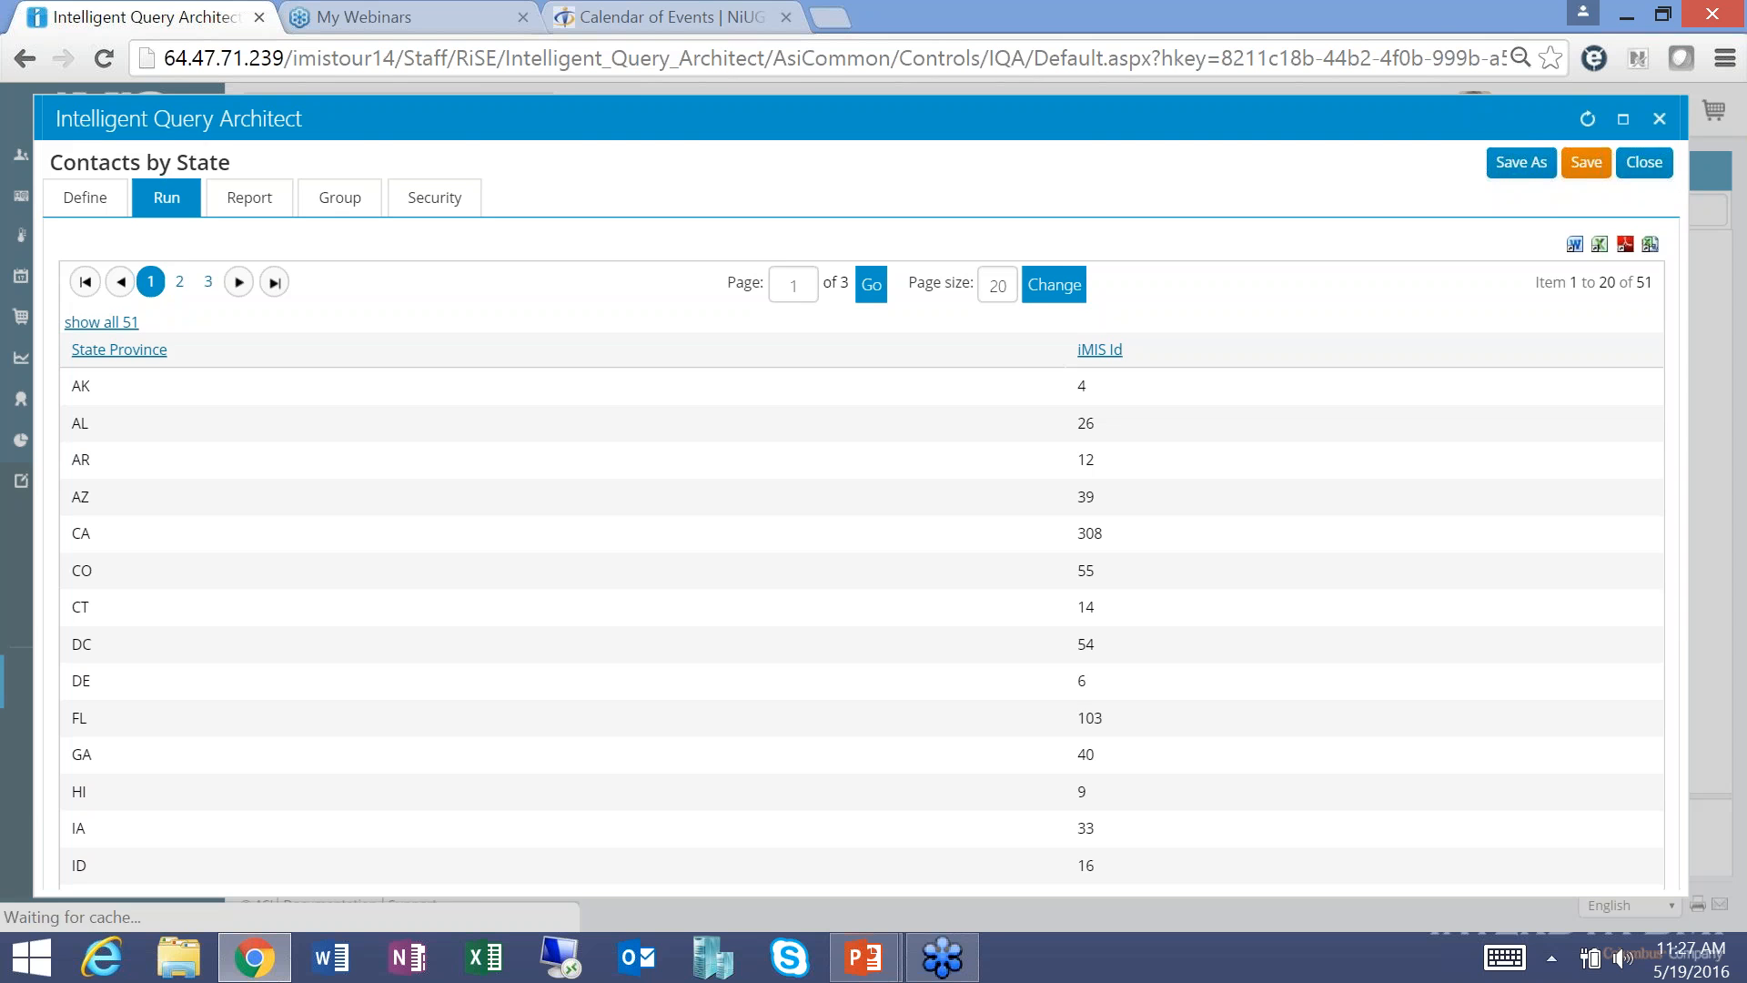
click(1622, 162)
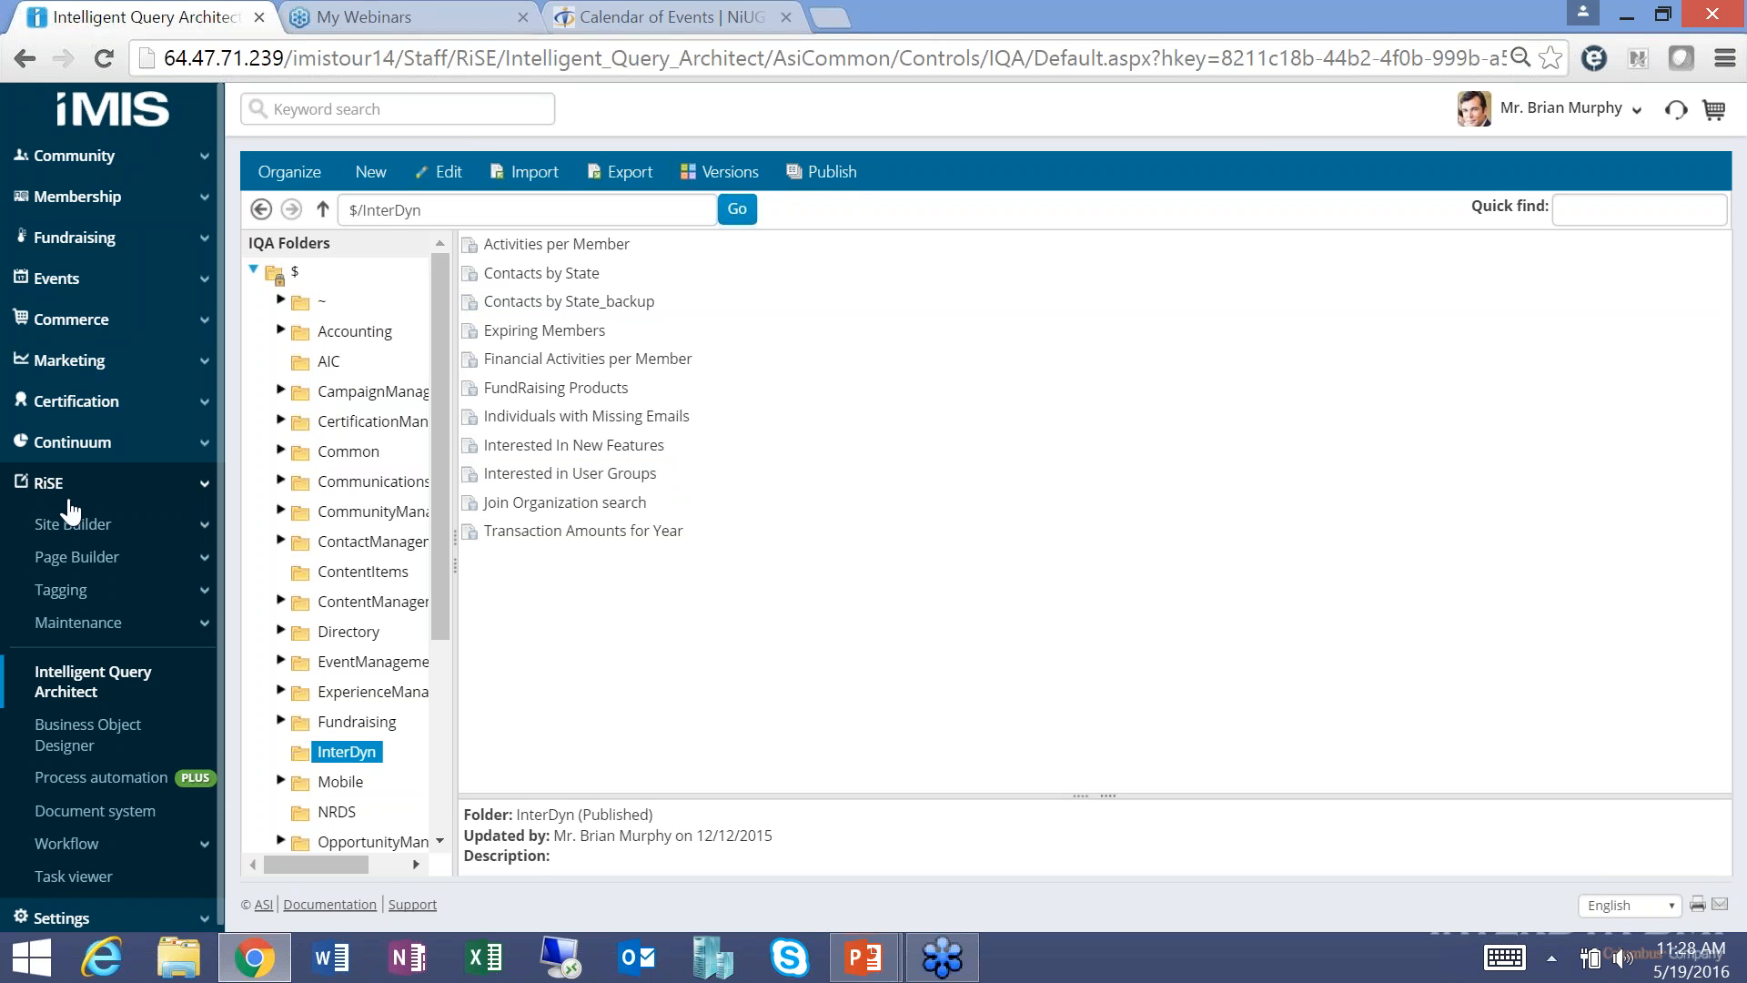
Open the Interdyn website content folder in RiSE content management.
click(64, 559)
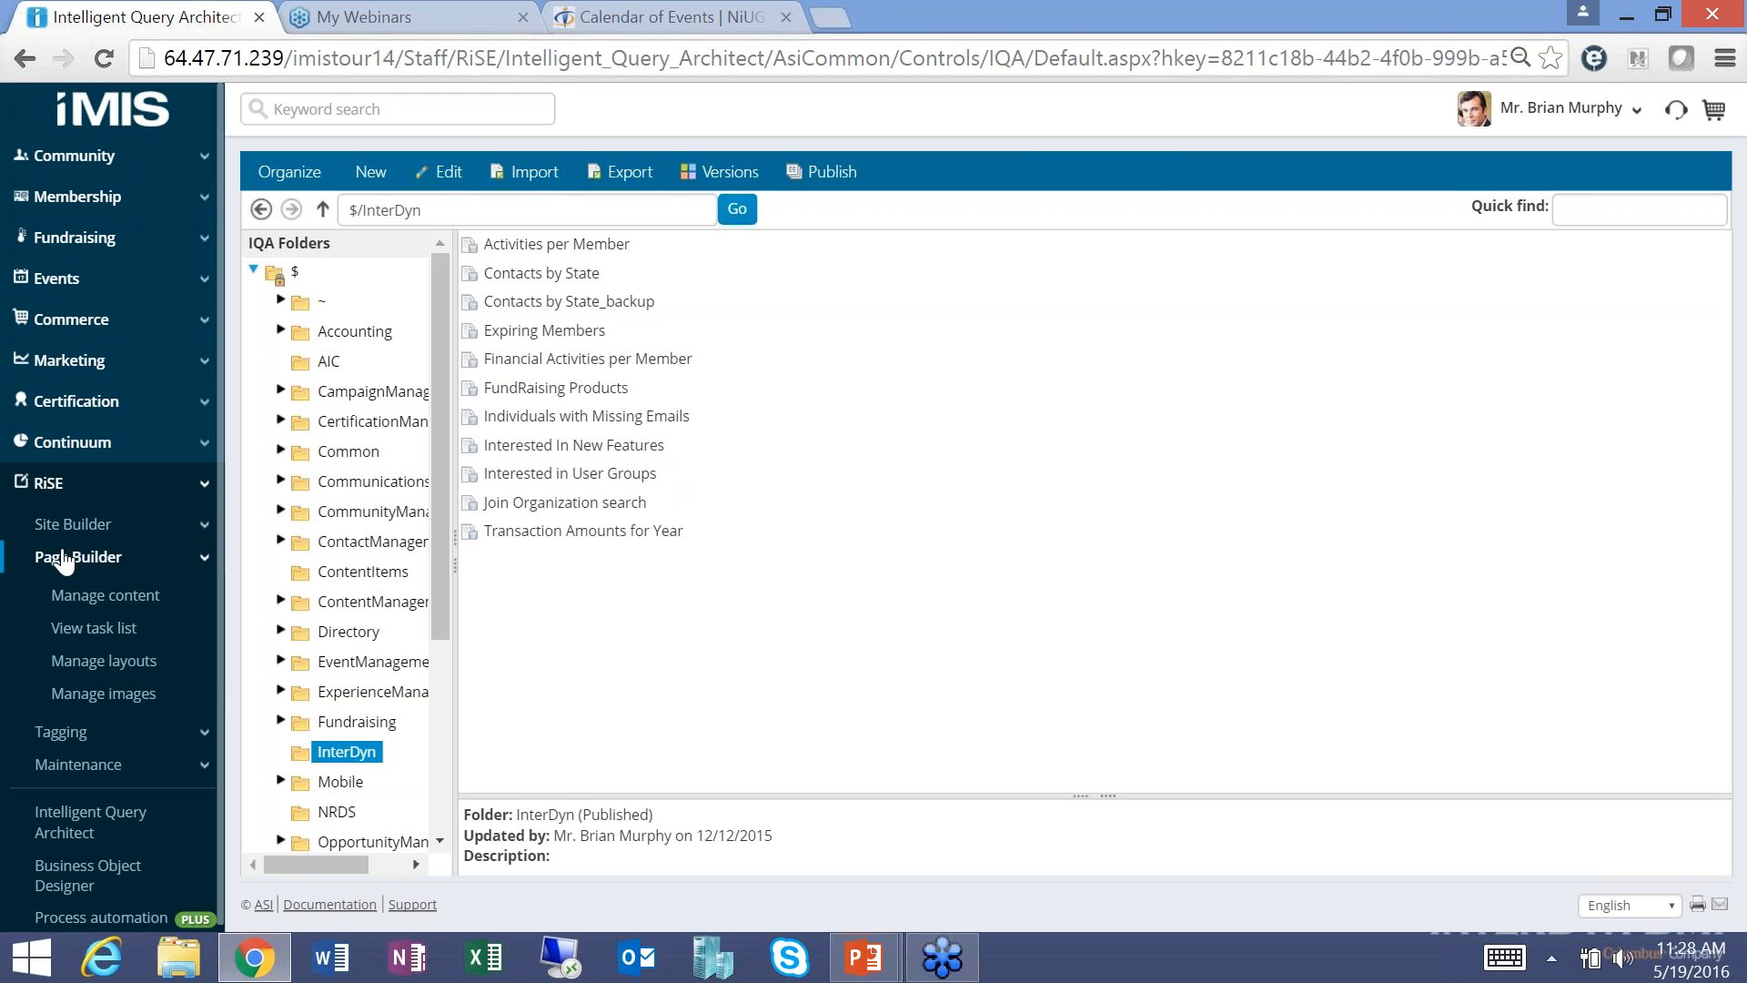
click(87, 596)
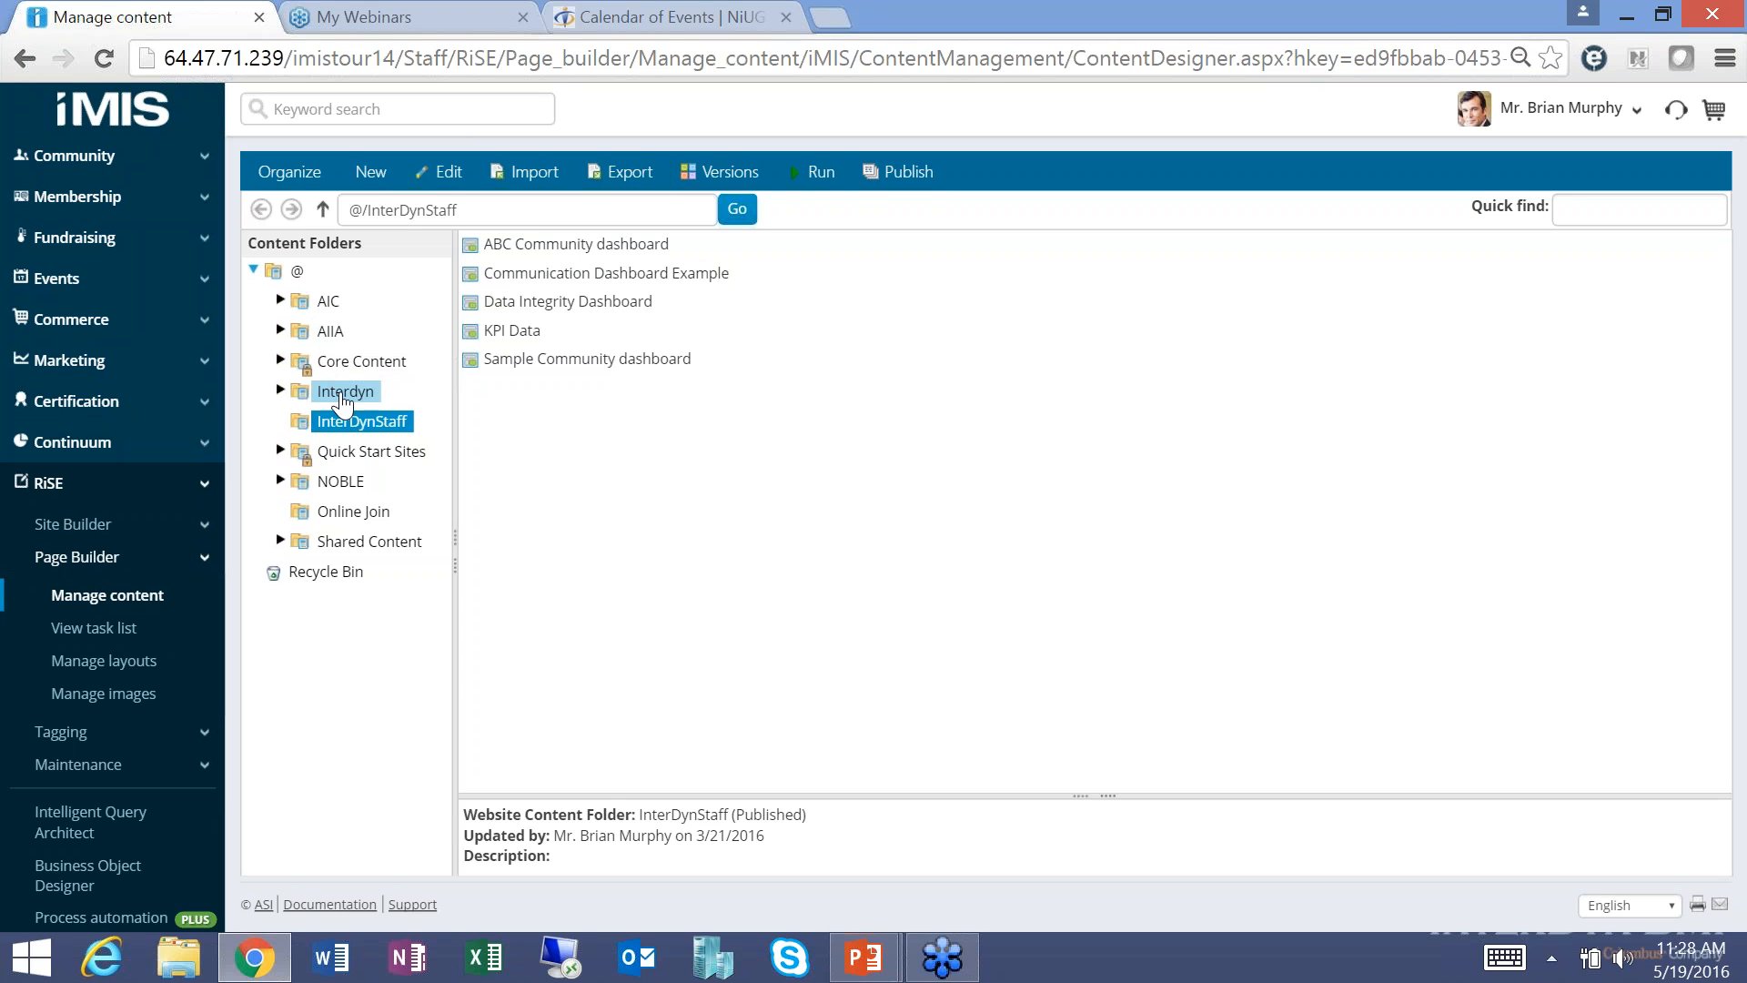
click(342, 397)
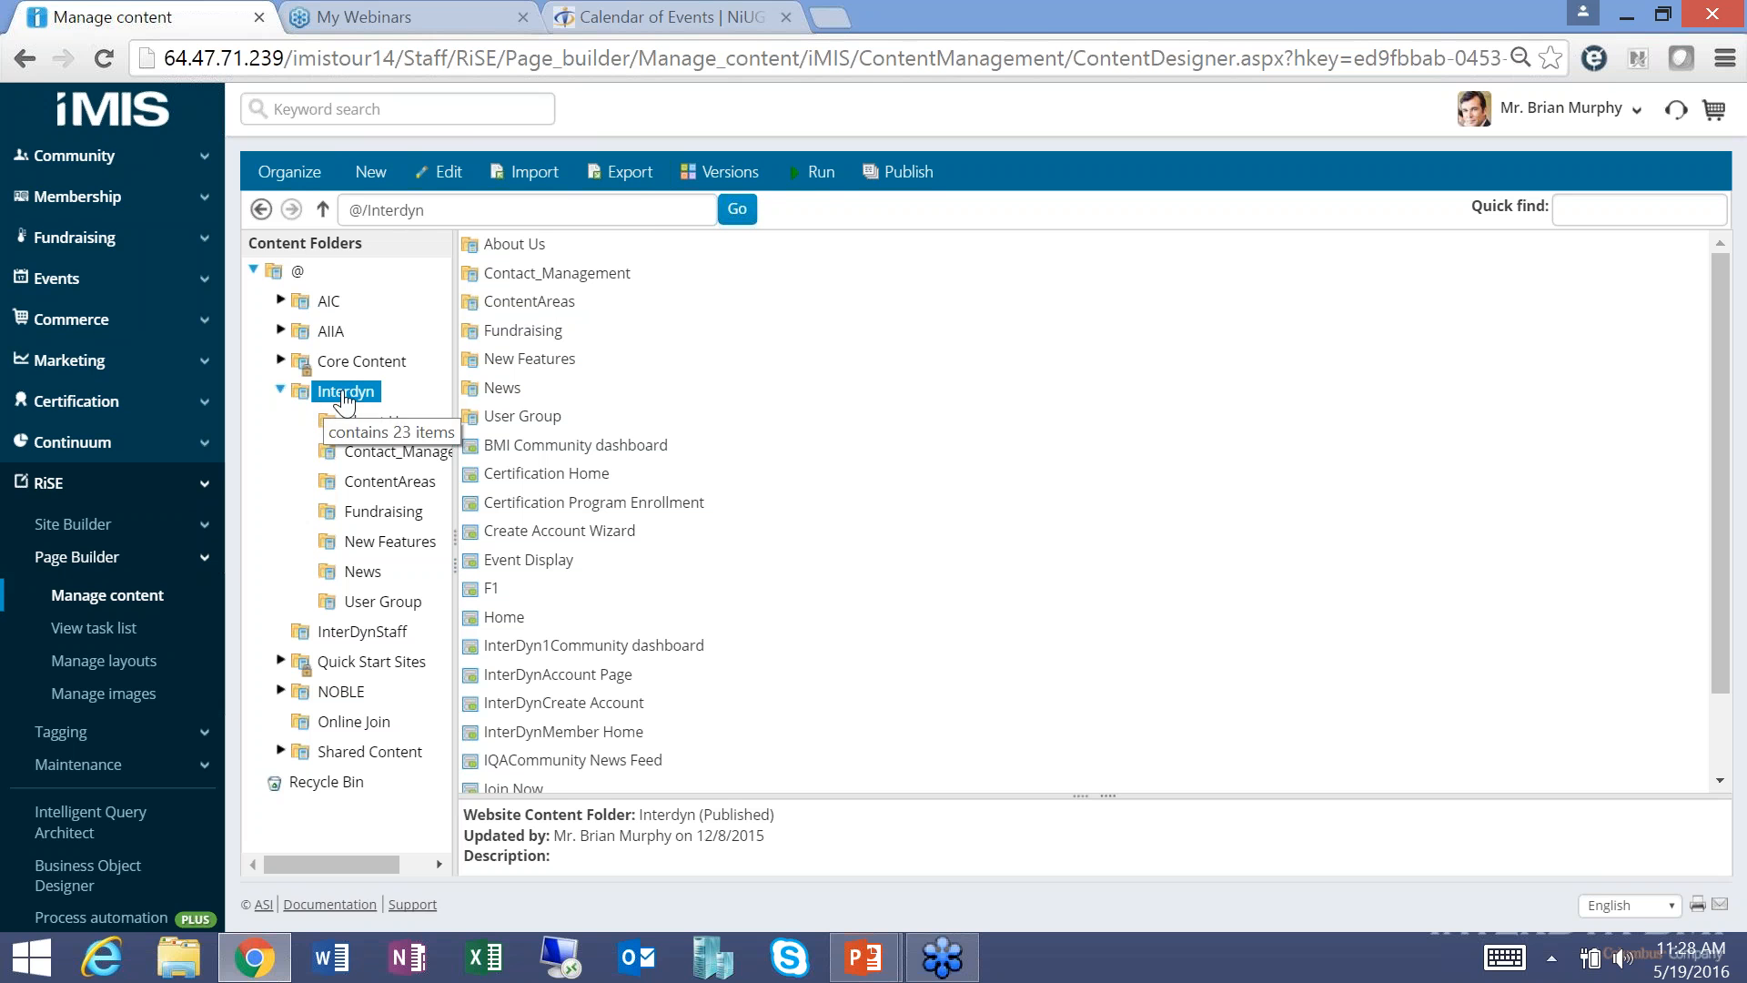
Create a new website content page titled "My Sample Dashboard" in the Interdyn folder.
click(368, 173)
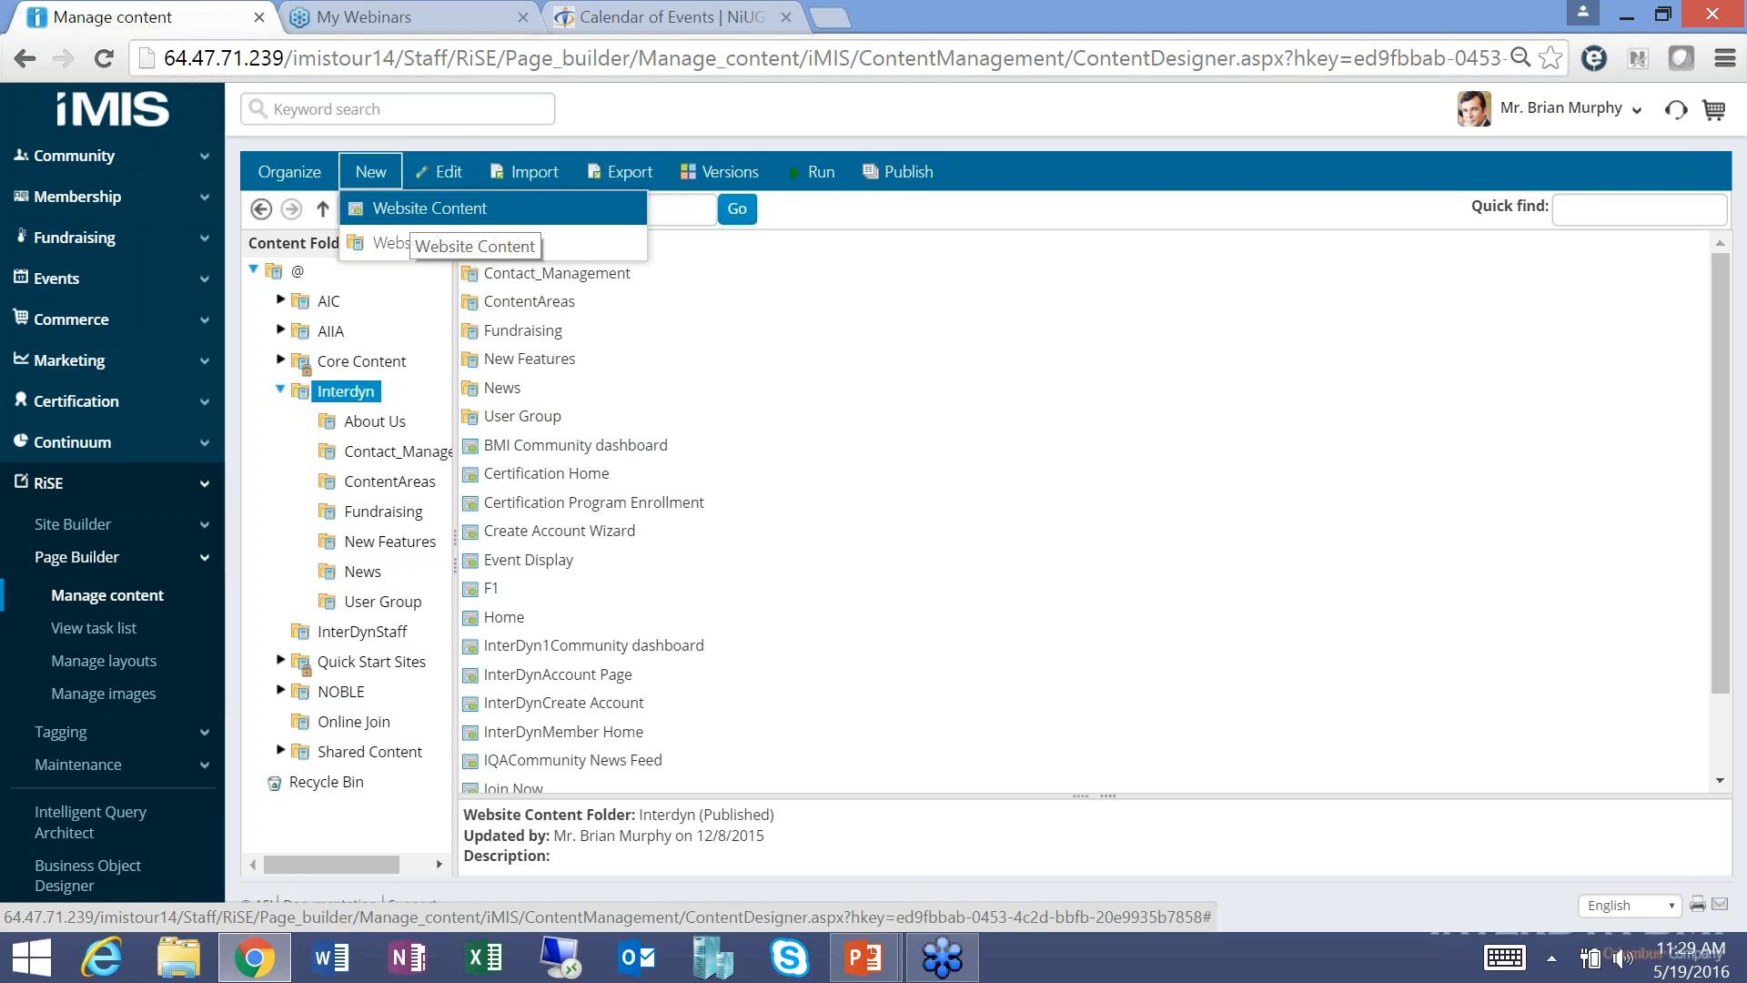
click(414, 210)
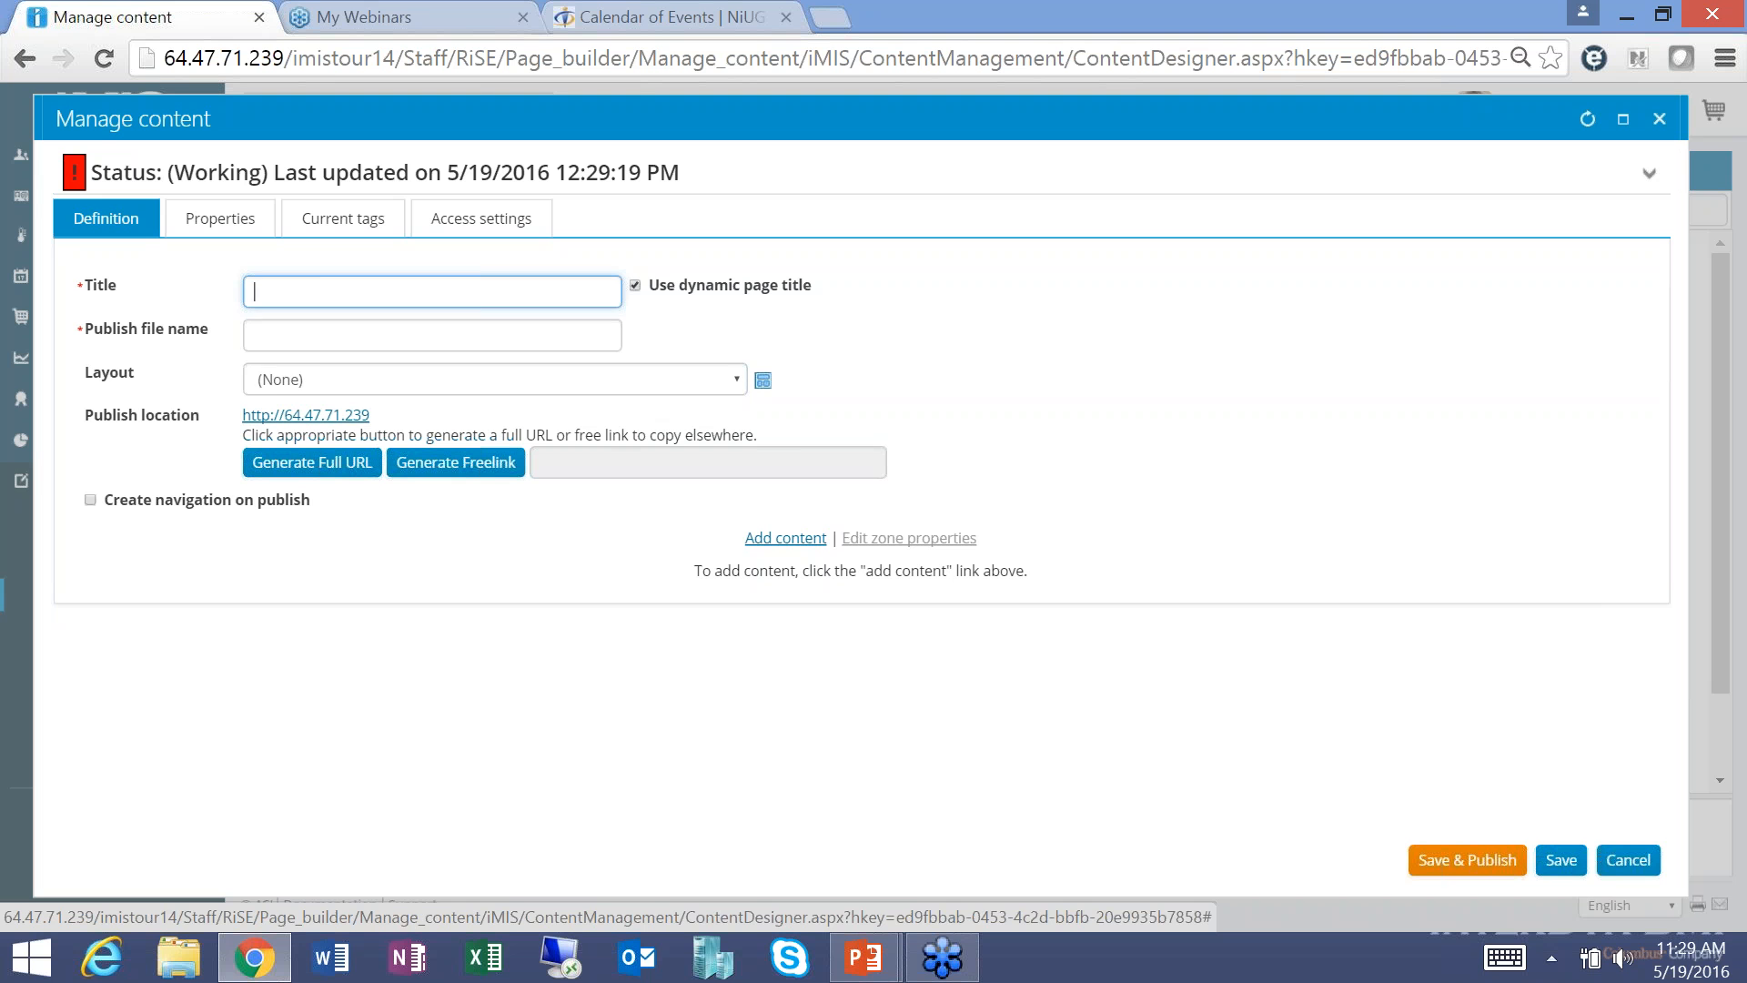
text(S)
key(BackSpace)
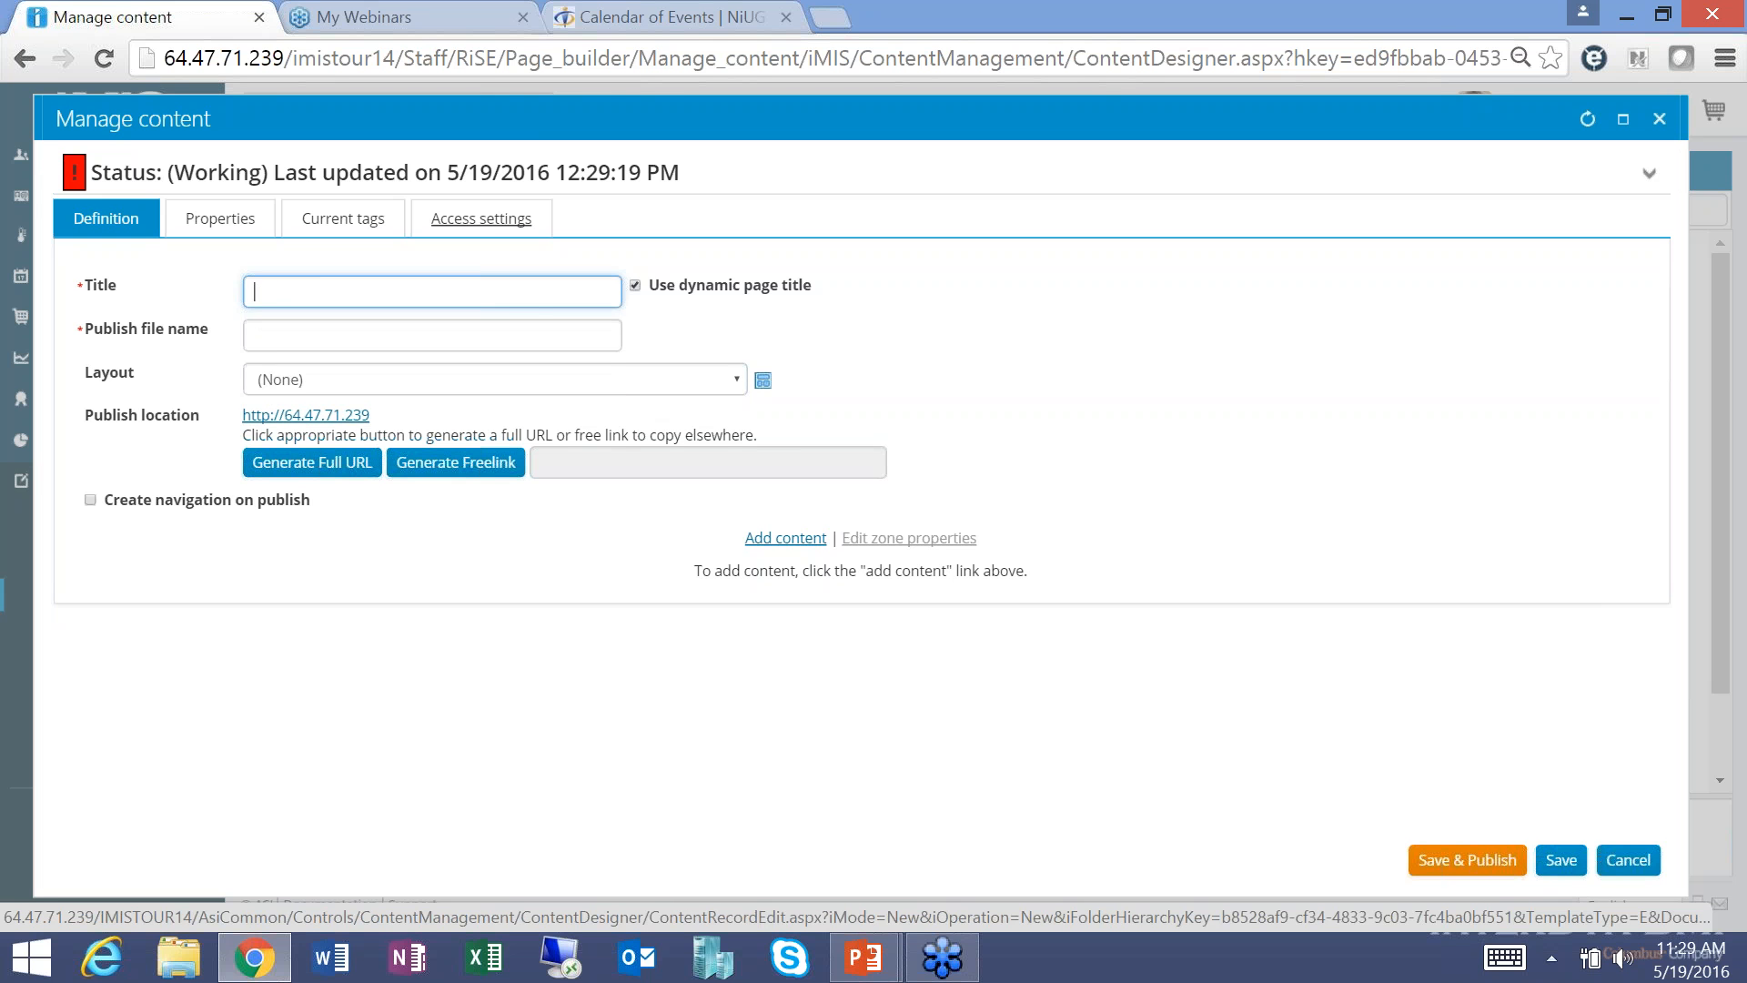
text(My Sample Dashboard)
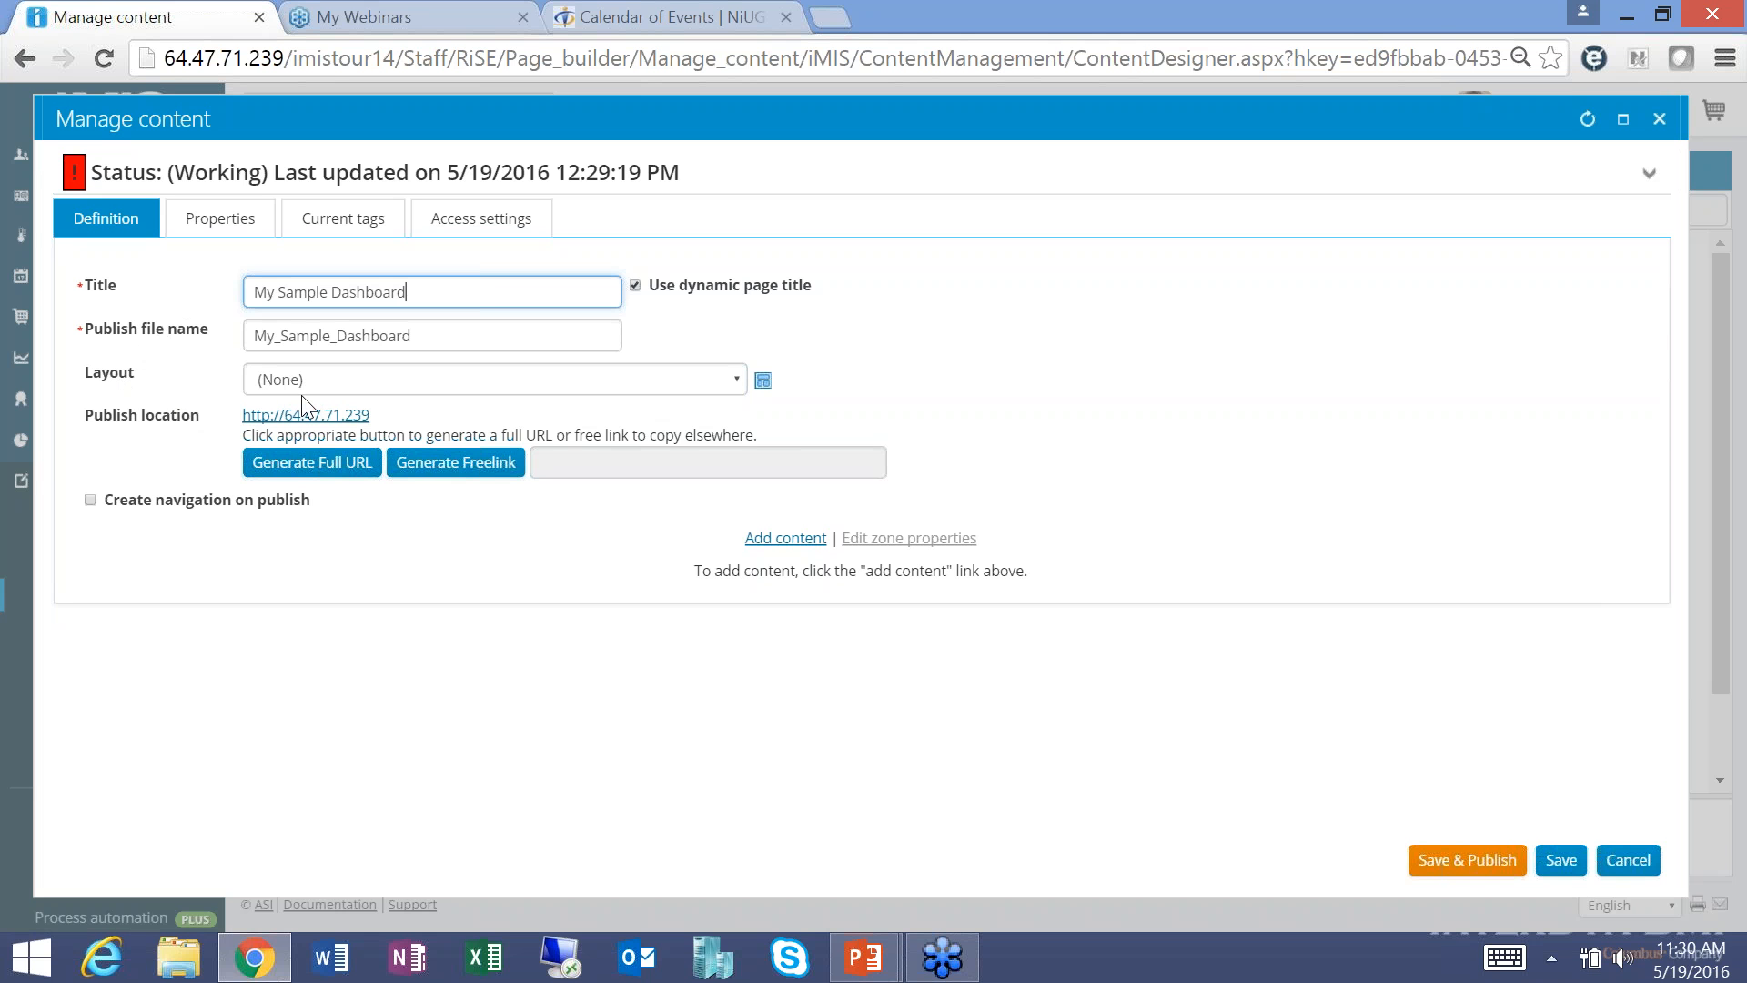
Apply the OneOver3 layout, one full-width zone above three zones, to the dashboard page.
click(763, 383)
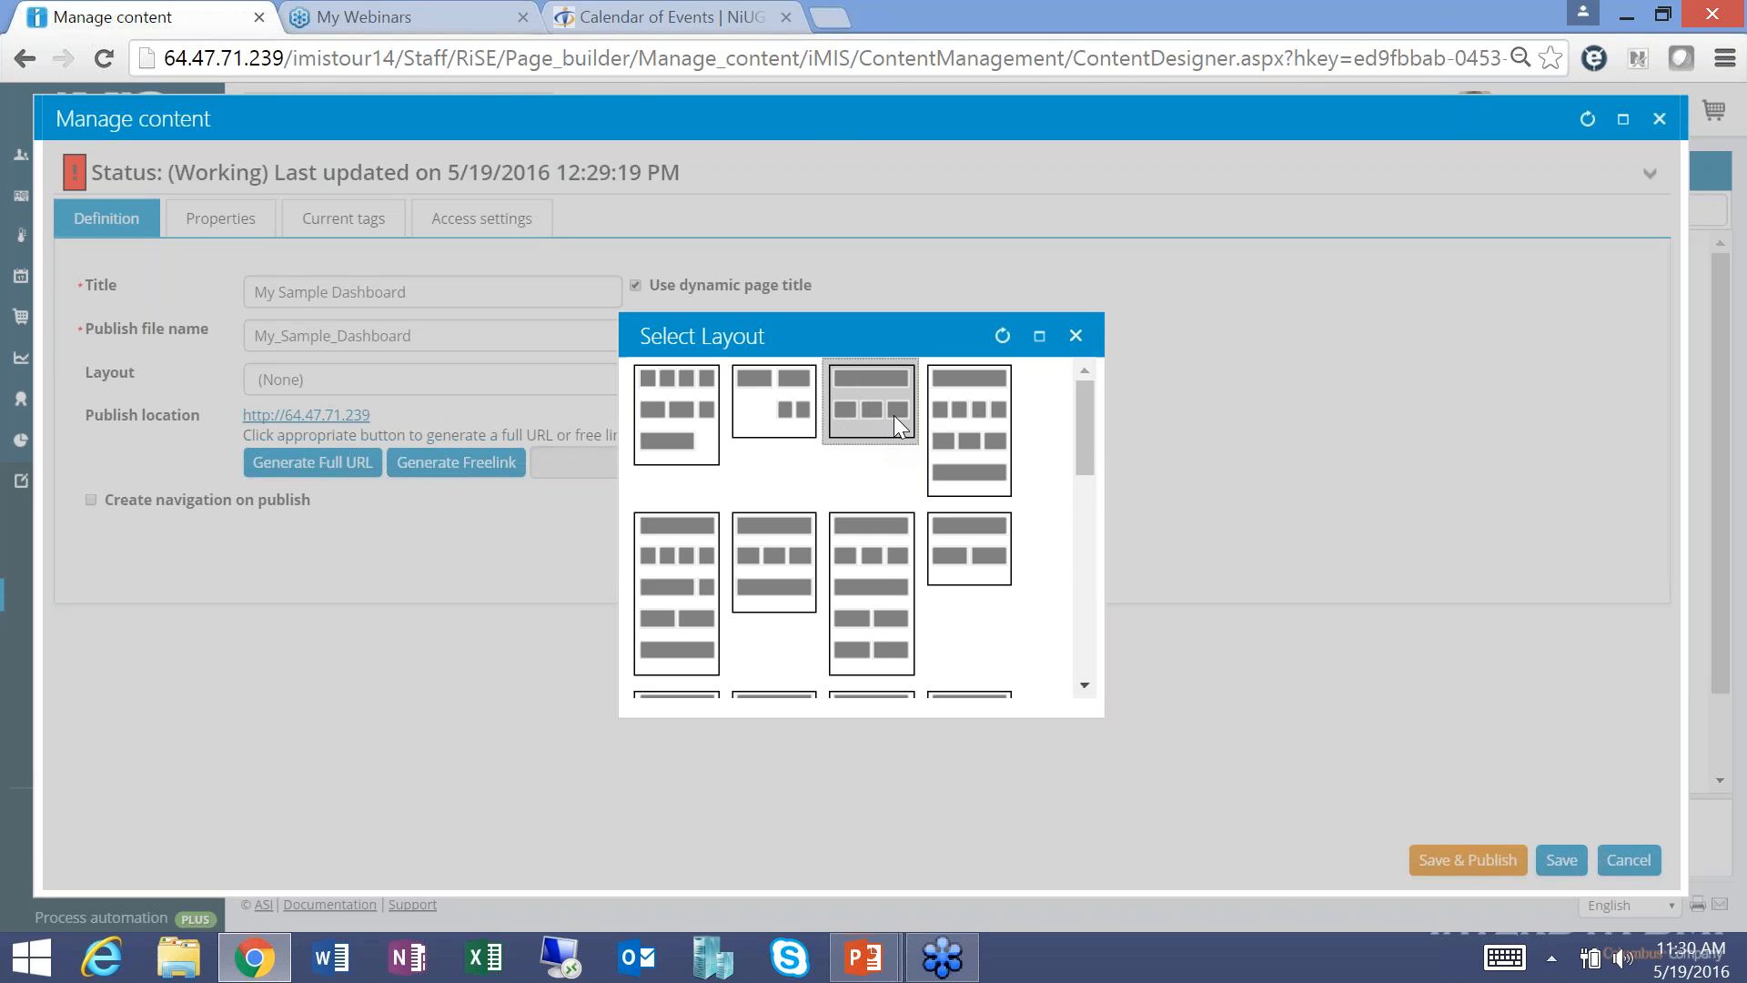
mouse_move(1093, 433)
mouse_down()
mouse_move(1067, 635)
mouse_move(1063, 415)
mouse_up()
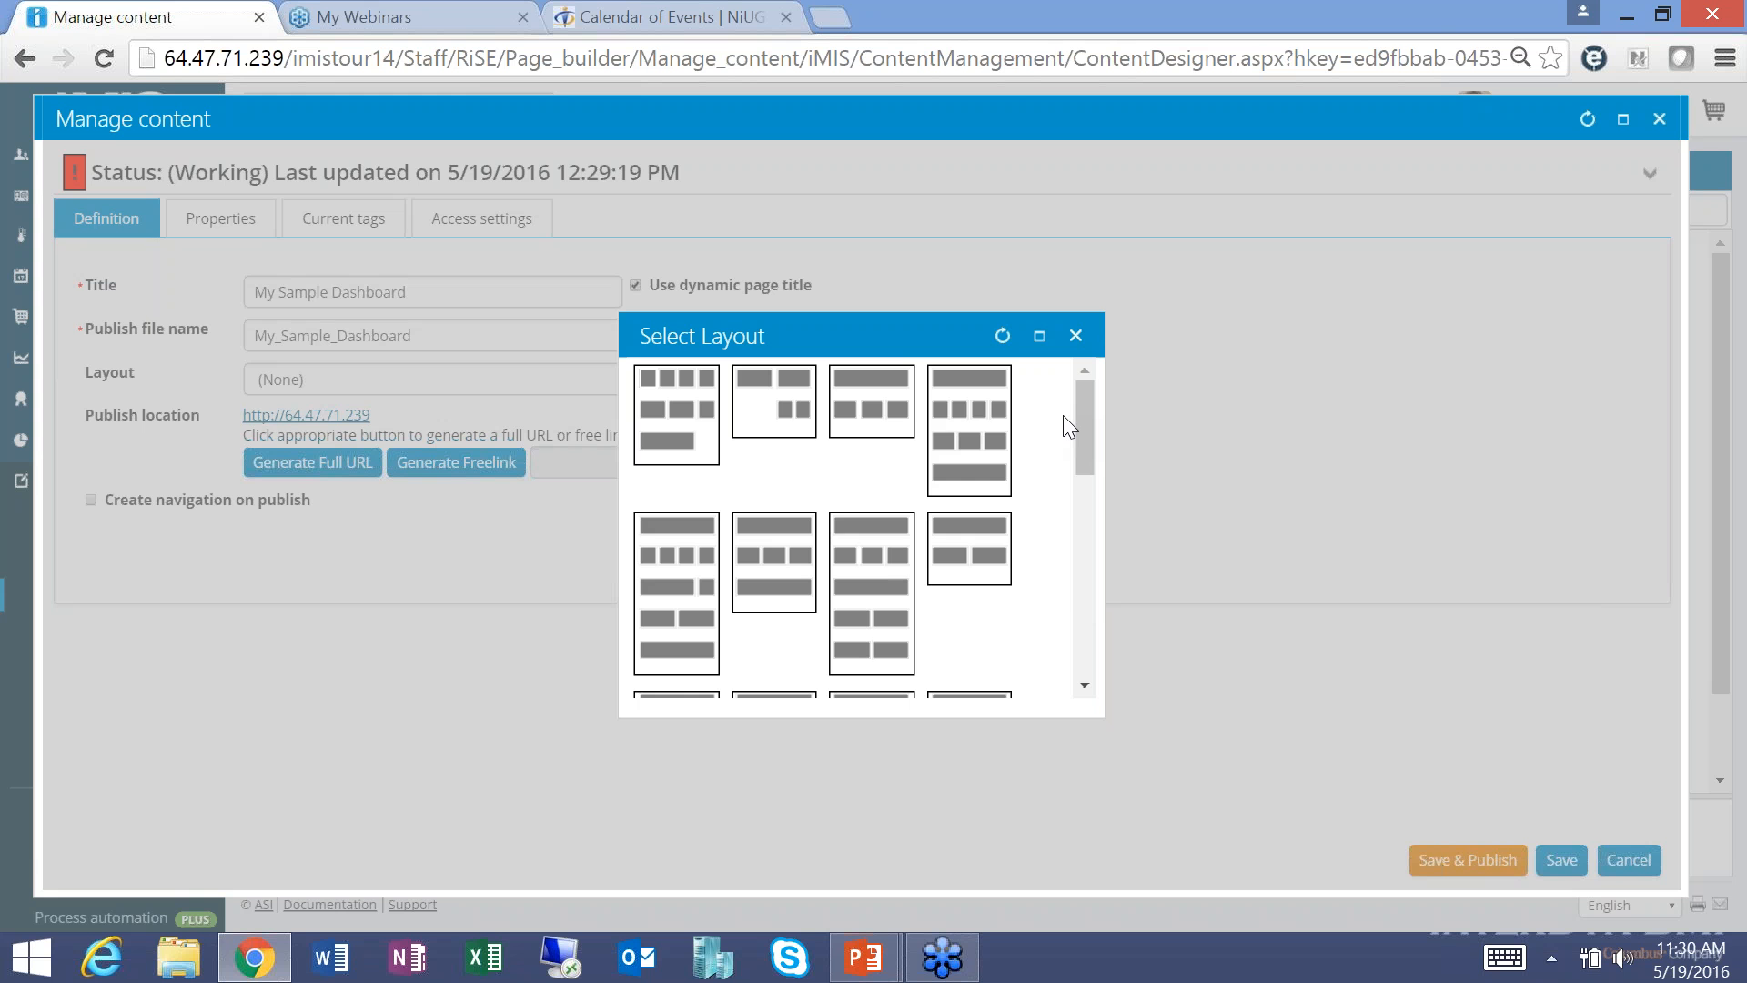
click(871, 395)
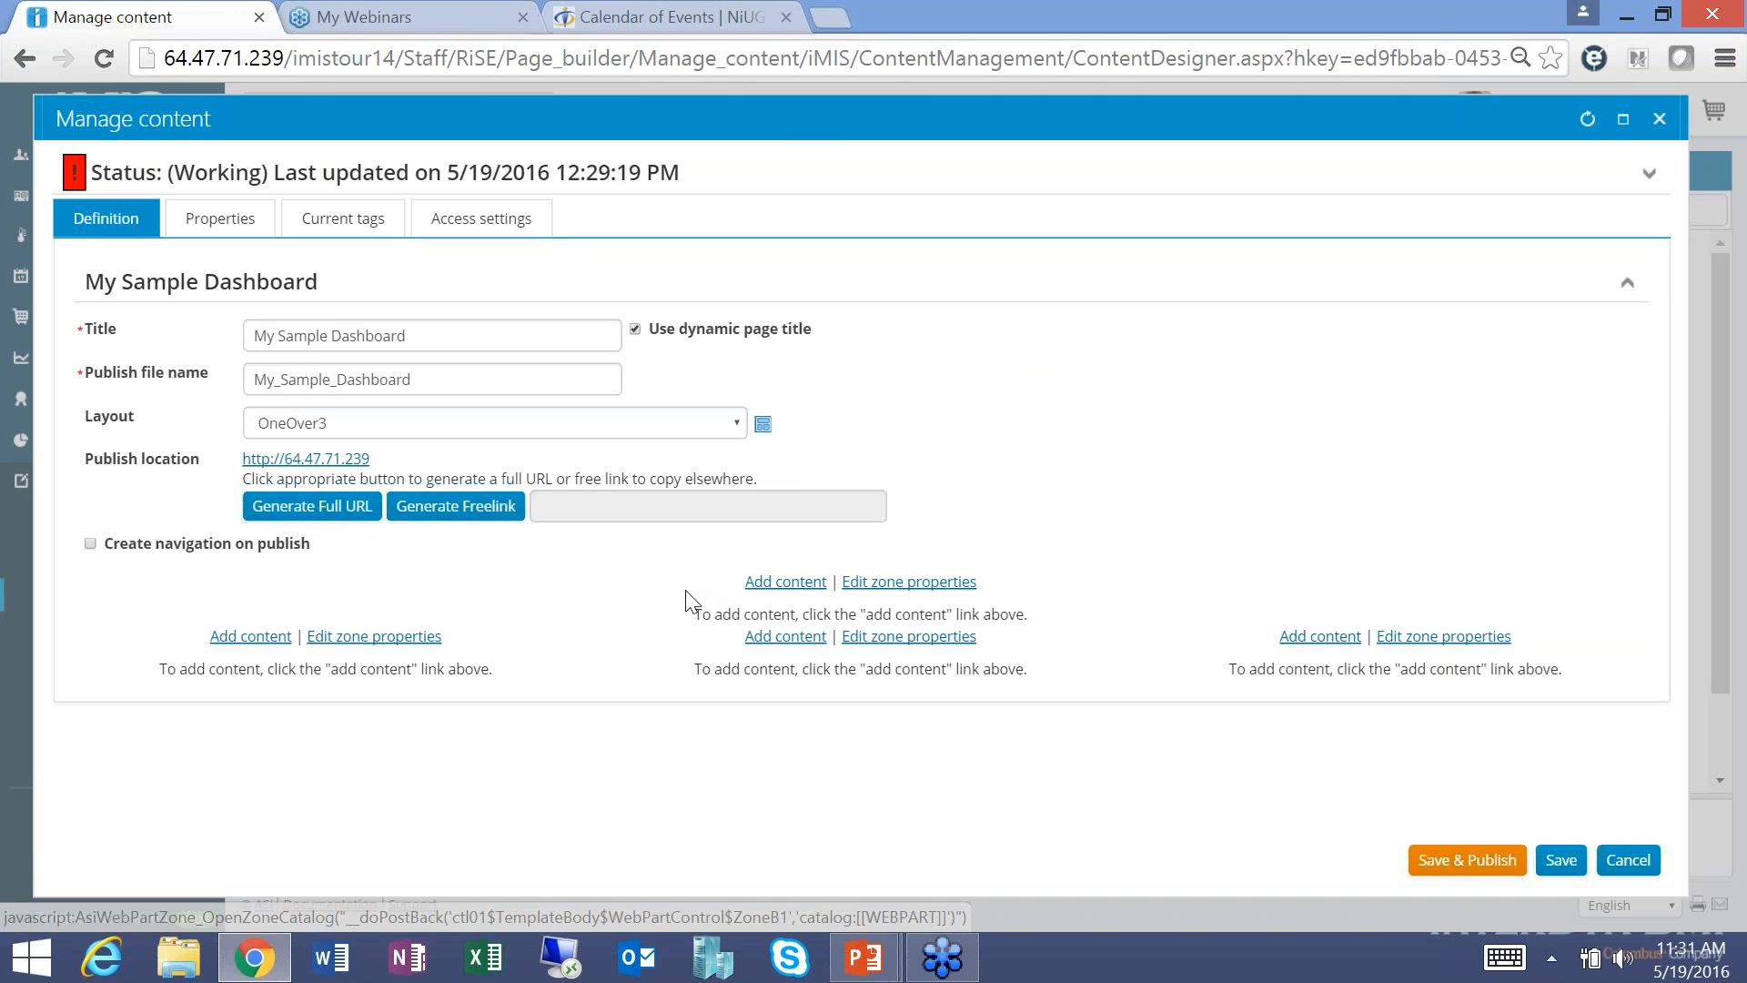
Add a Content Html iPart to the page's full-width zone containing the text "Welcome to our sample dashboard...".
click(769, 583)
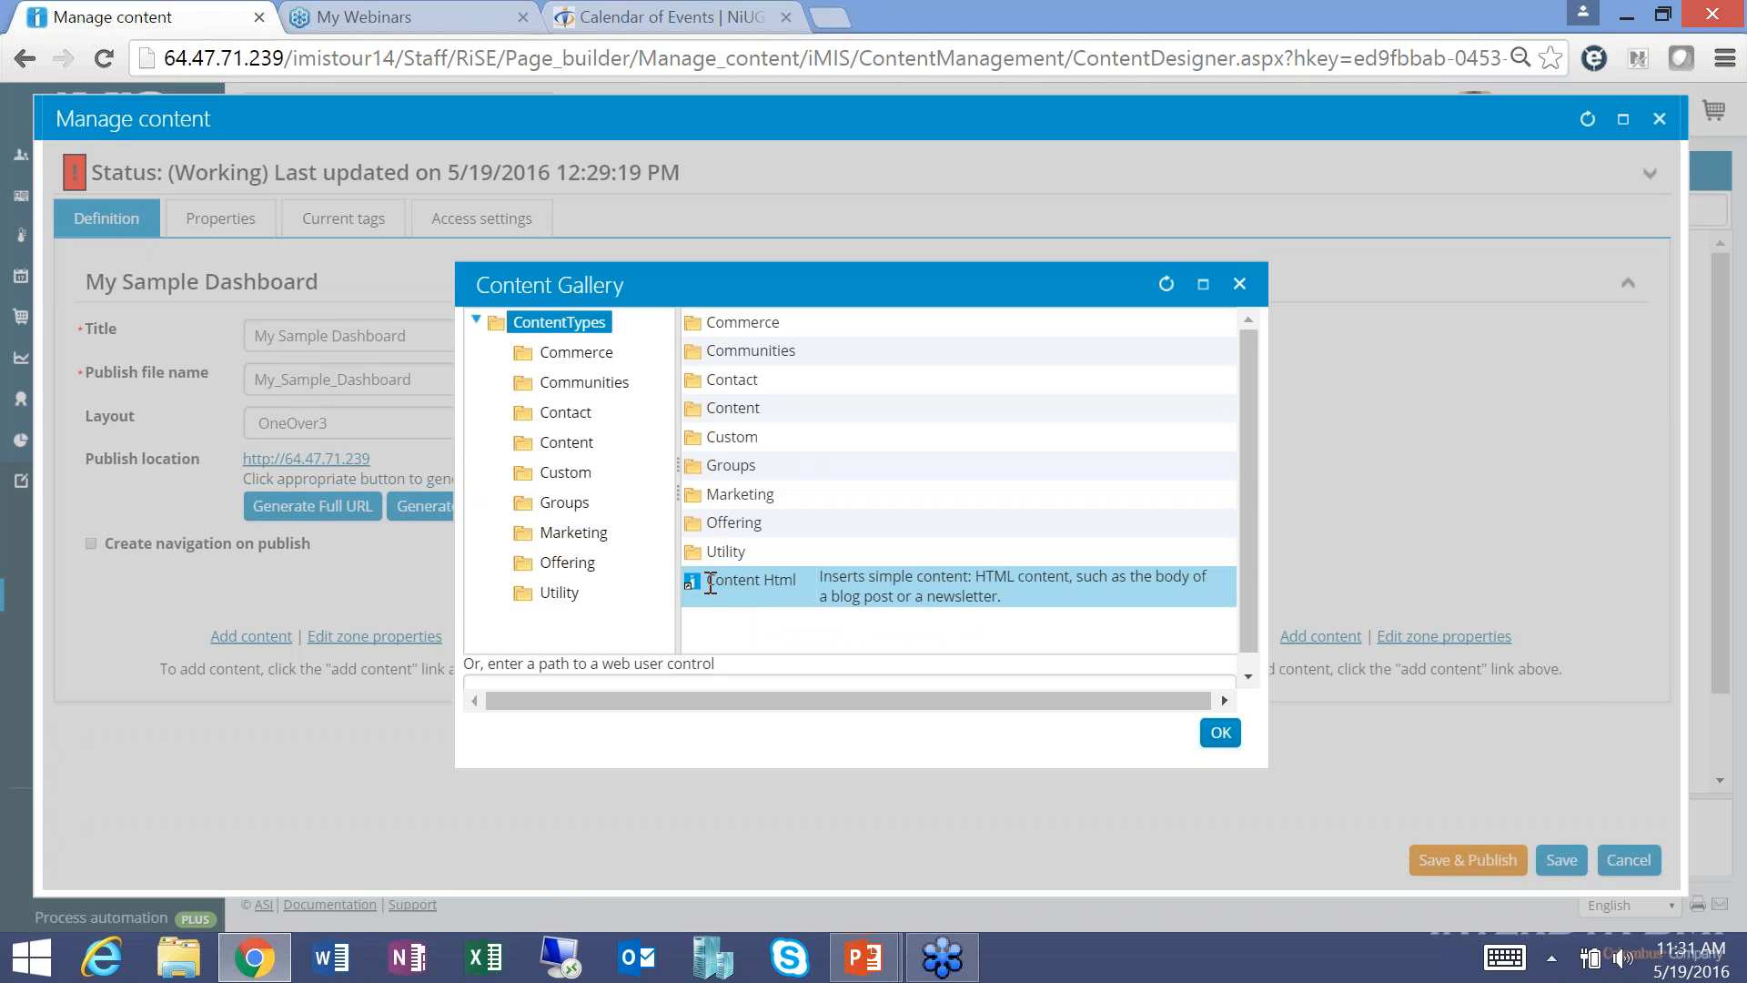
click(876, 590)
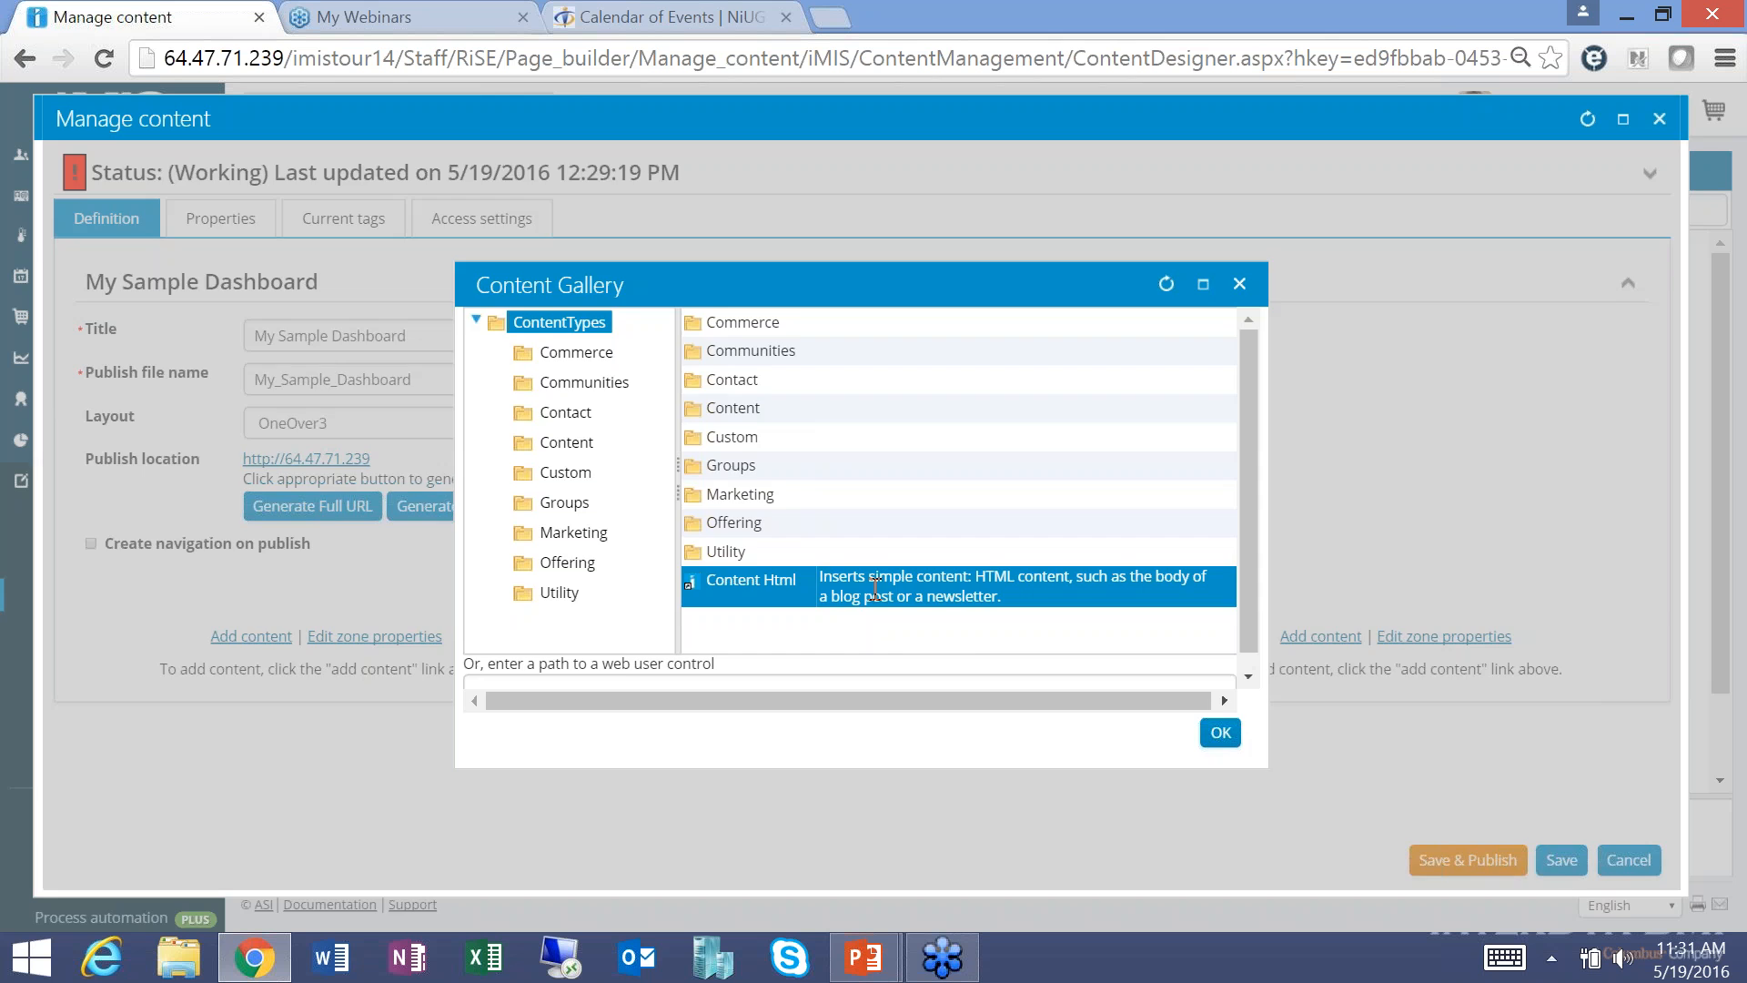
double_click(875, 589)
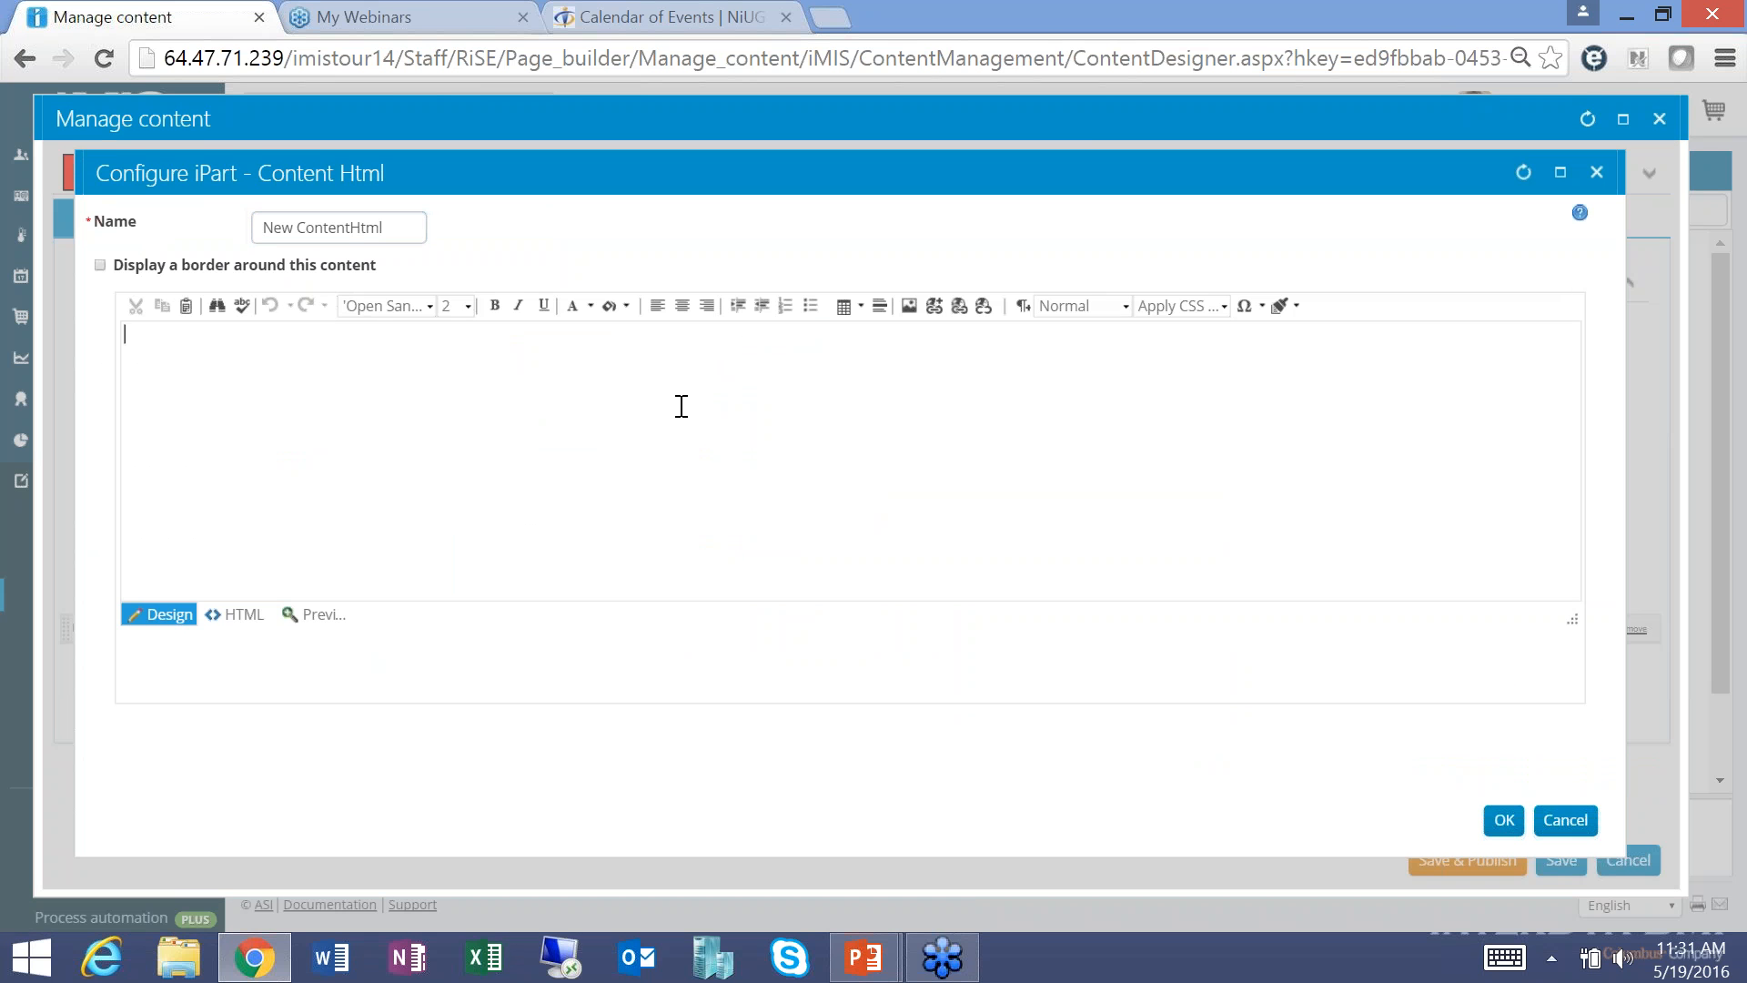
text(Welcome to our sample dash)
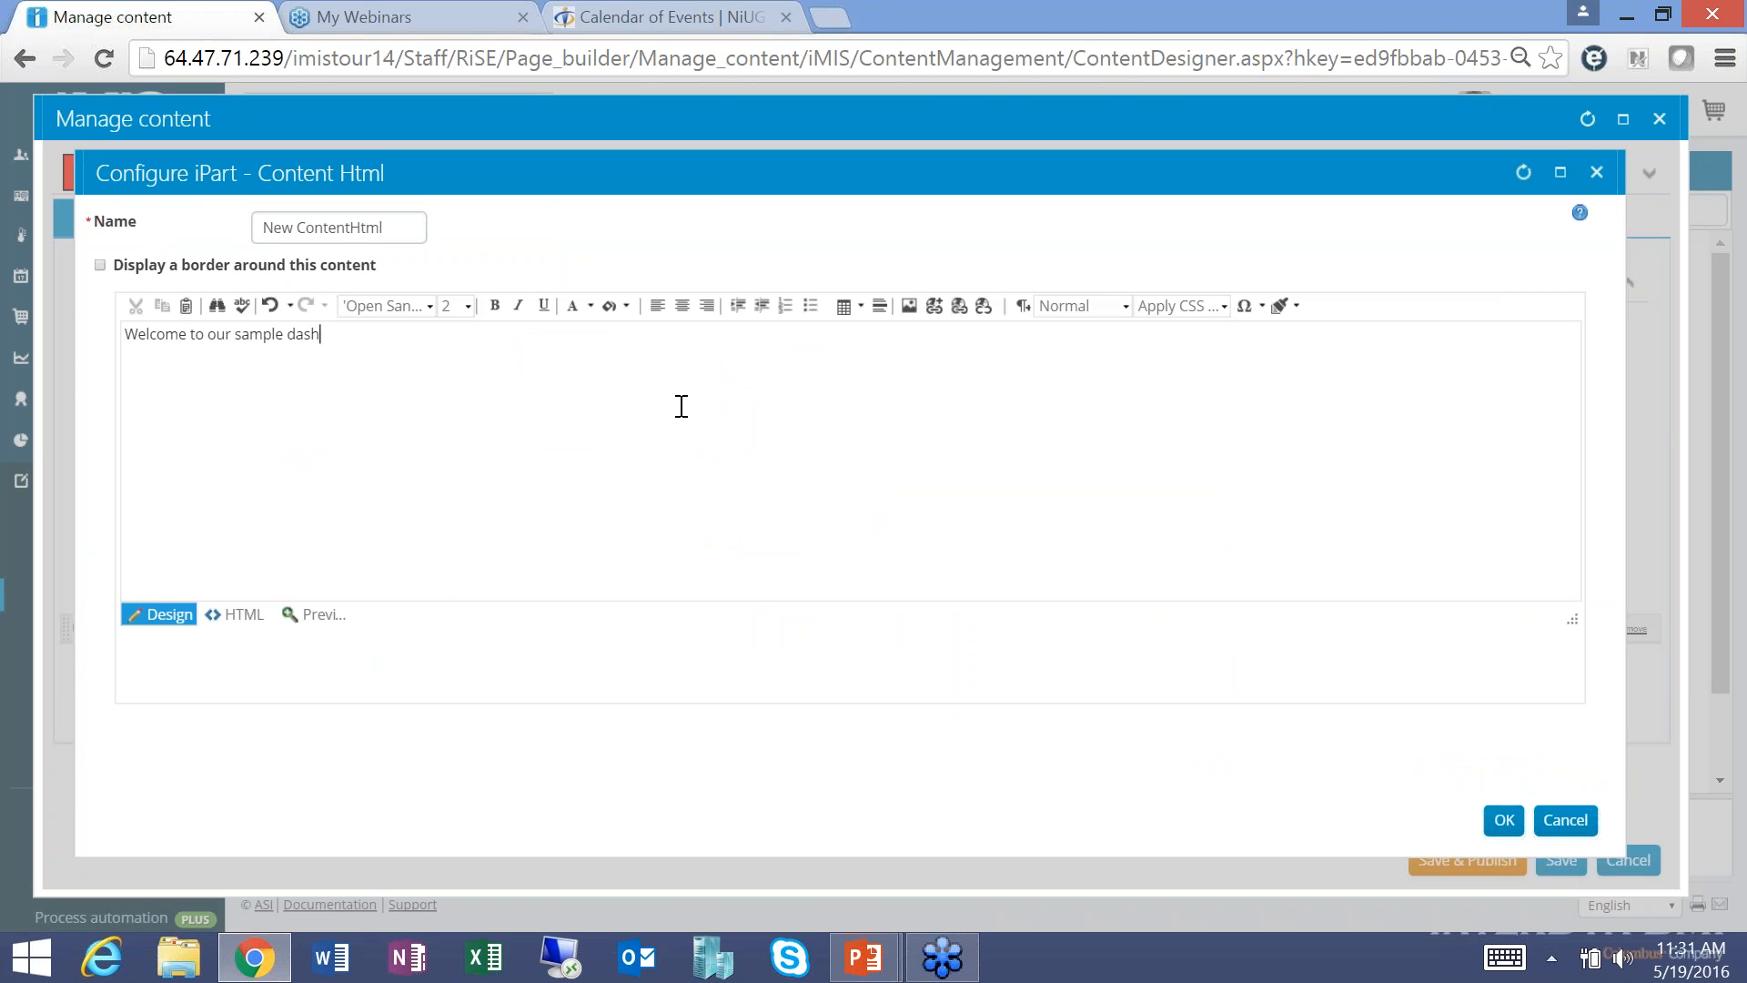
text(board...)
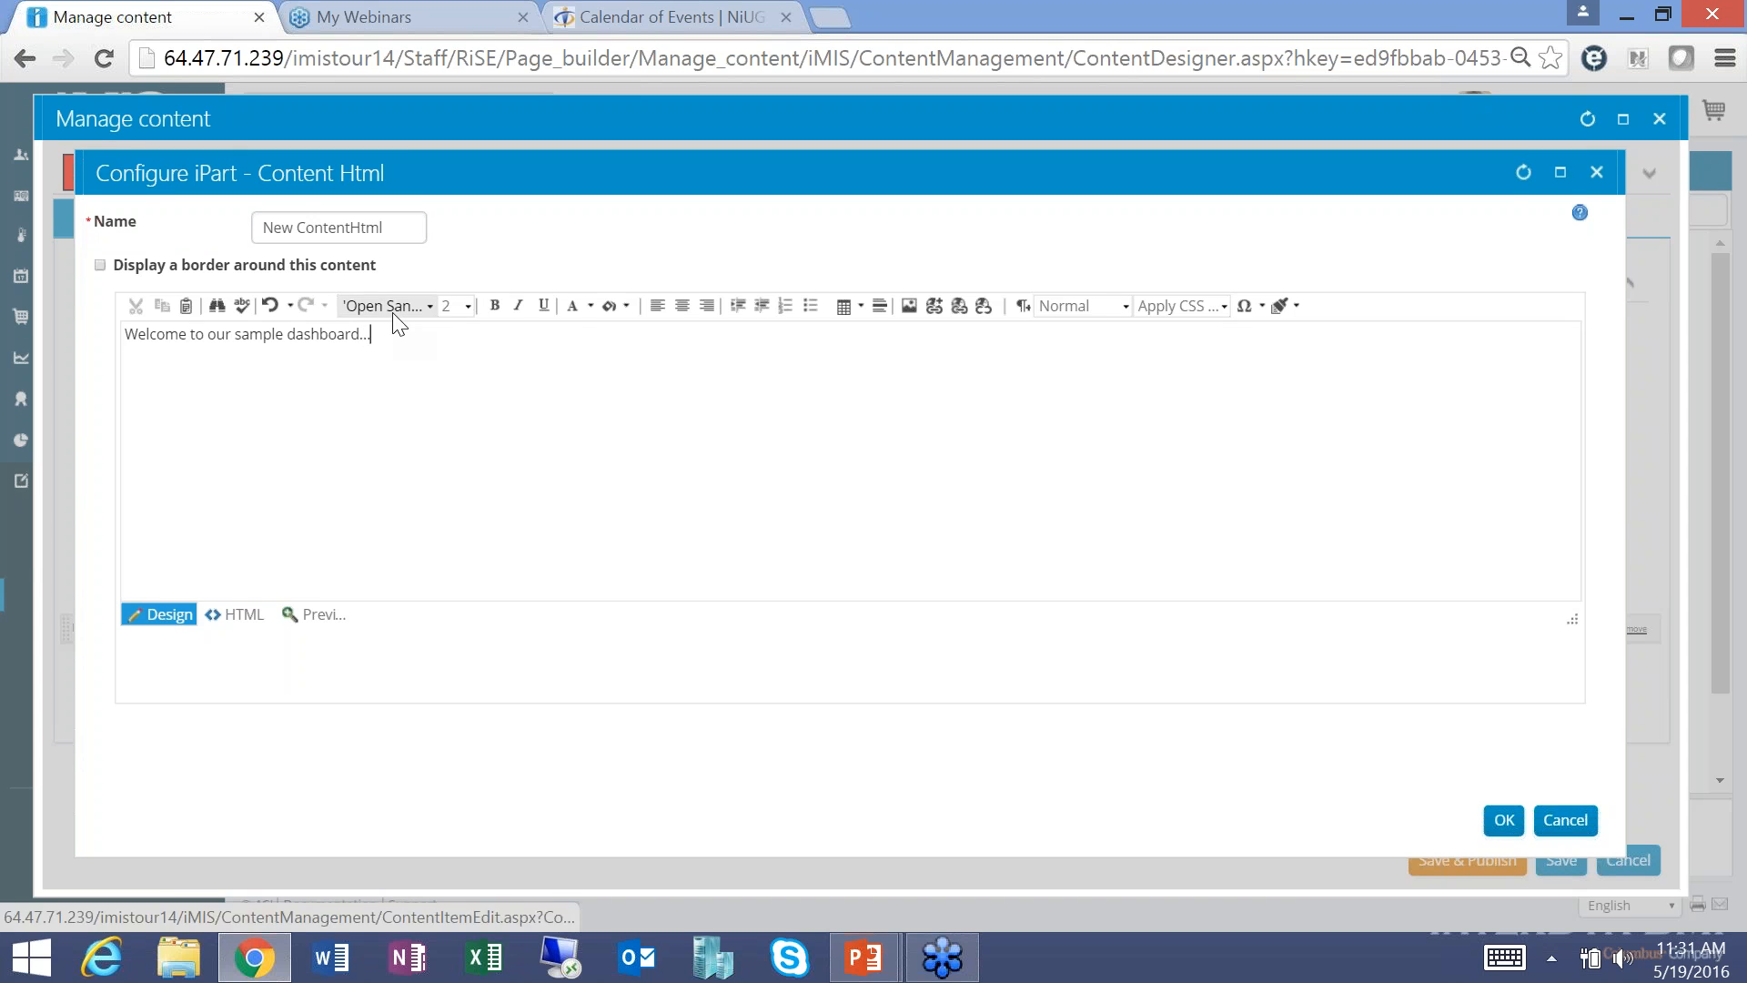
Format the welcome text as bold, red, size 4 and centered.
drag(372, 335, 106, 336)
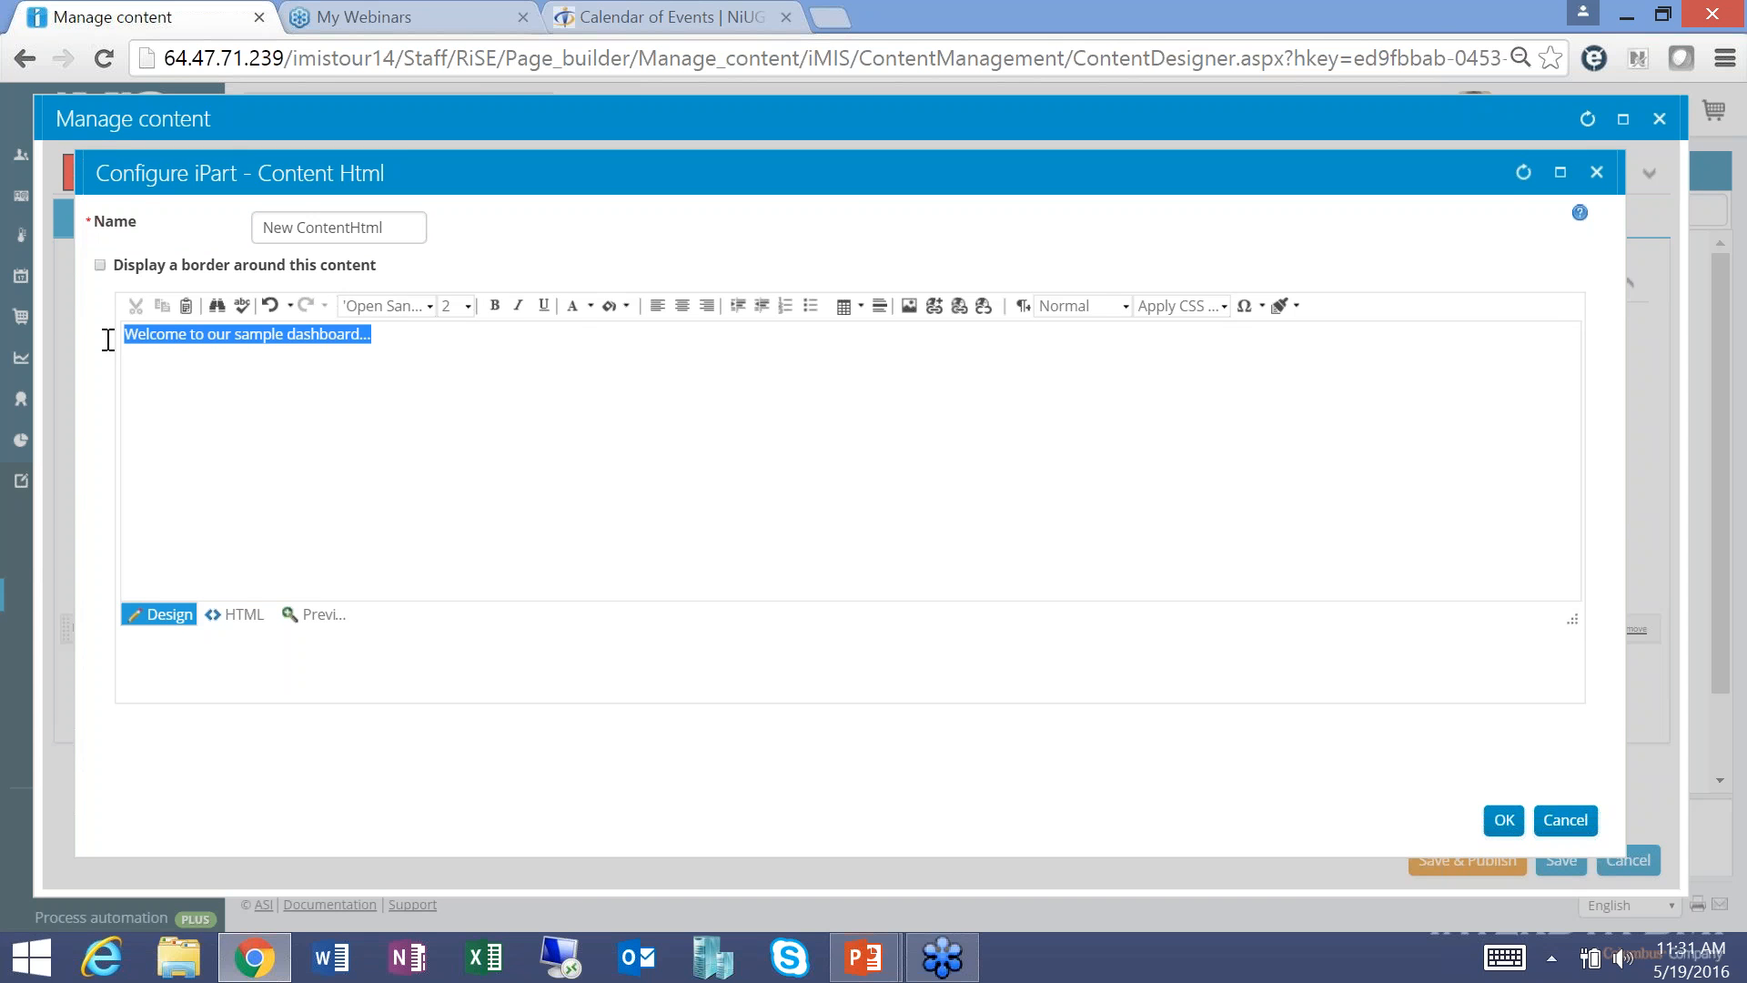
click(494, 306)
click(588, 306)
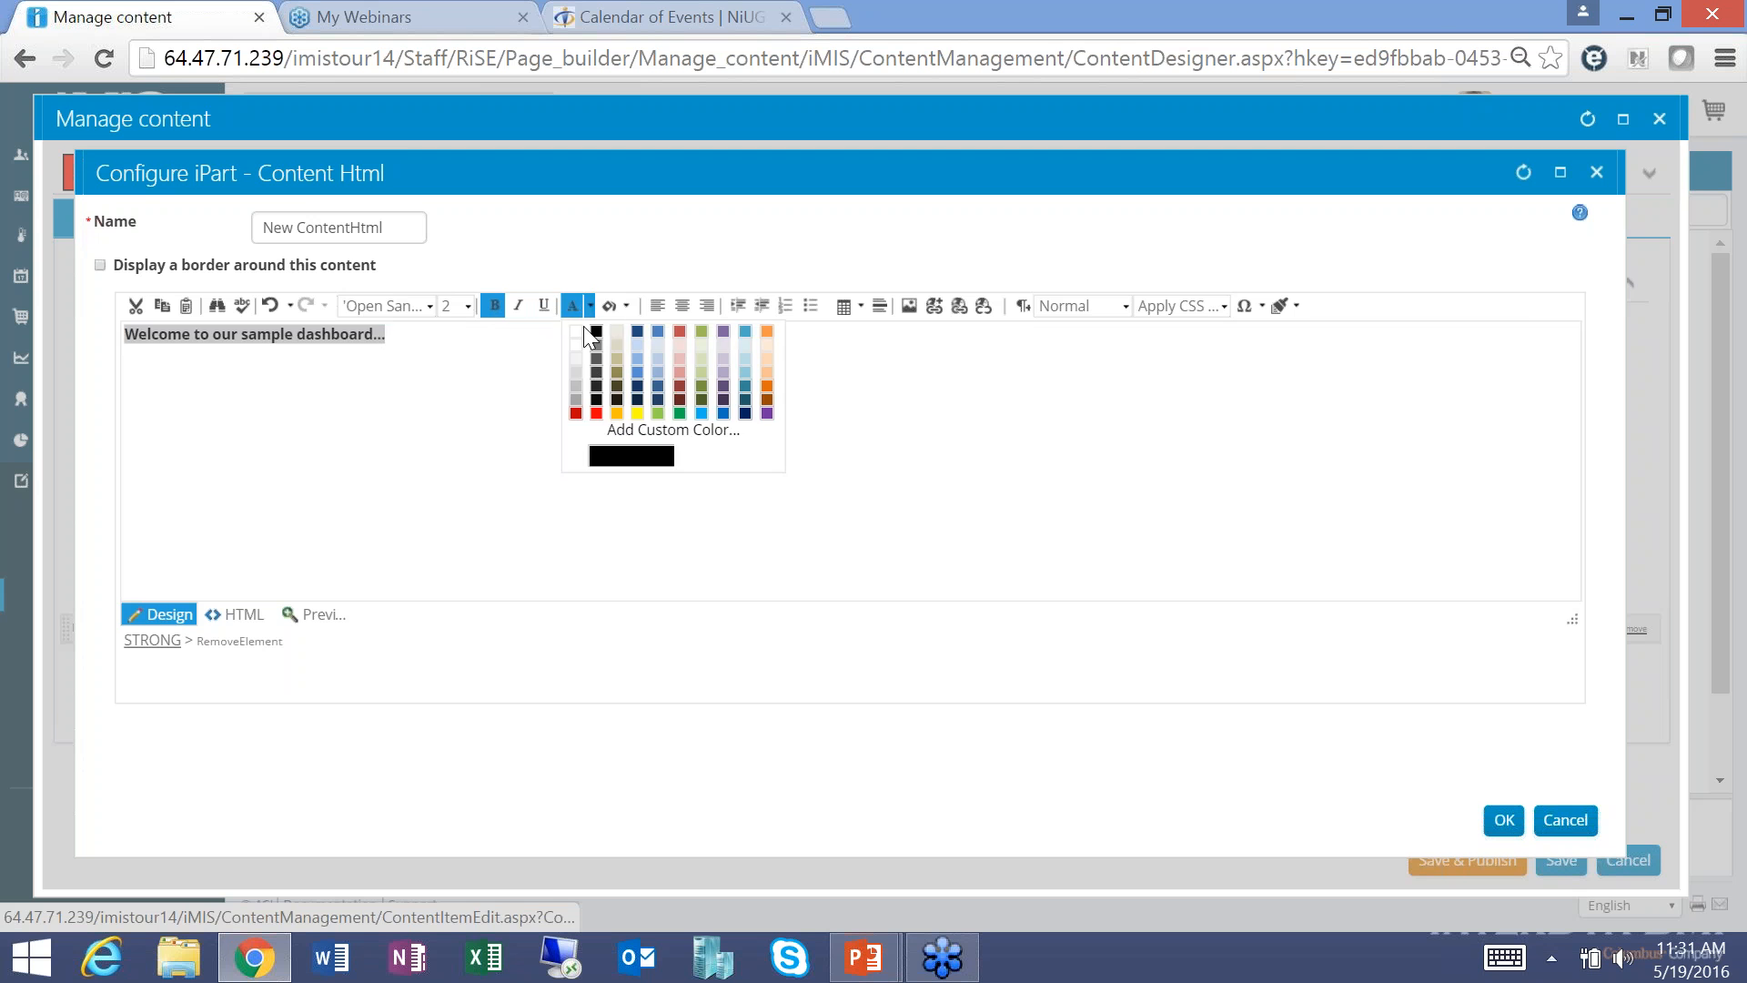
click(583, 402)
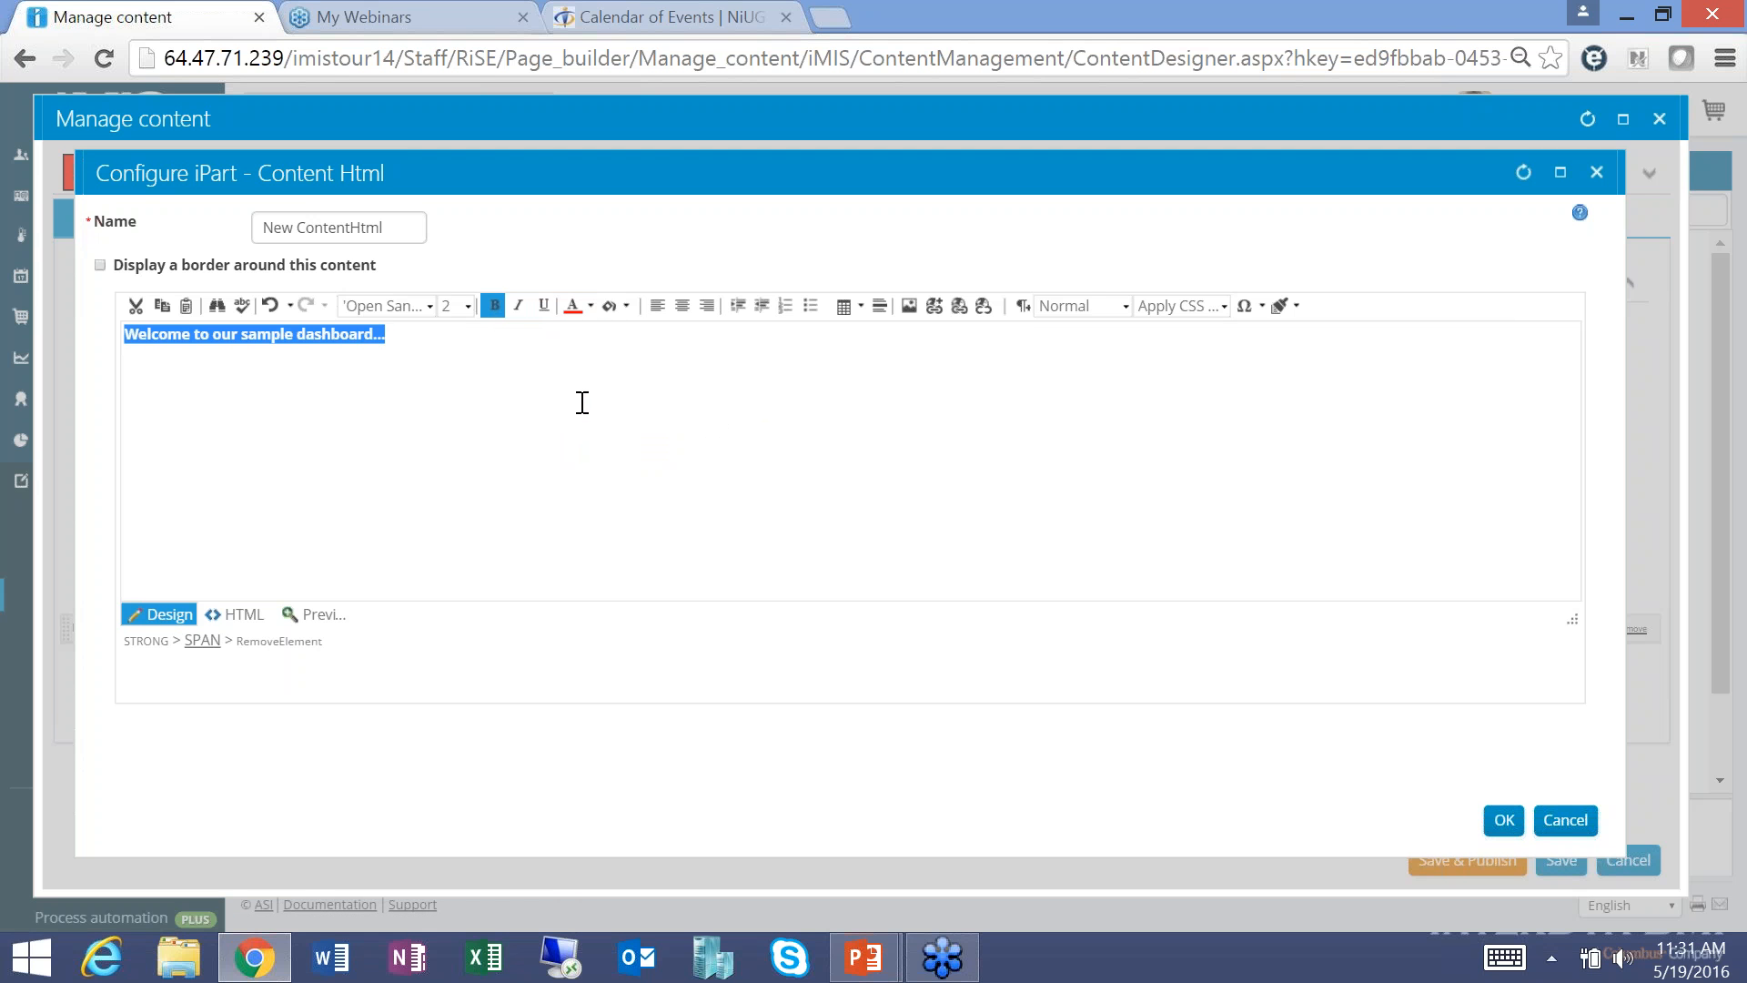
click(469, 306)
click(450, 400)
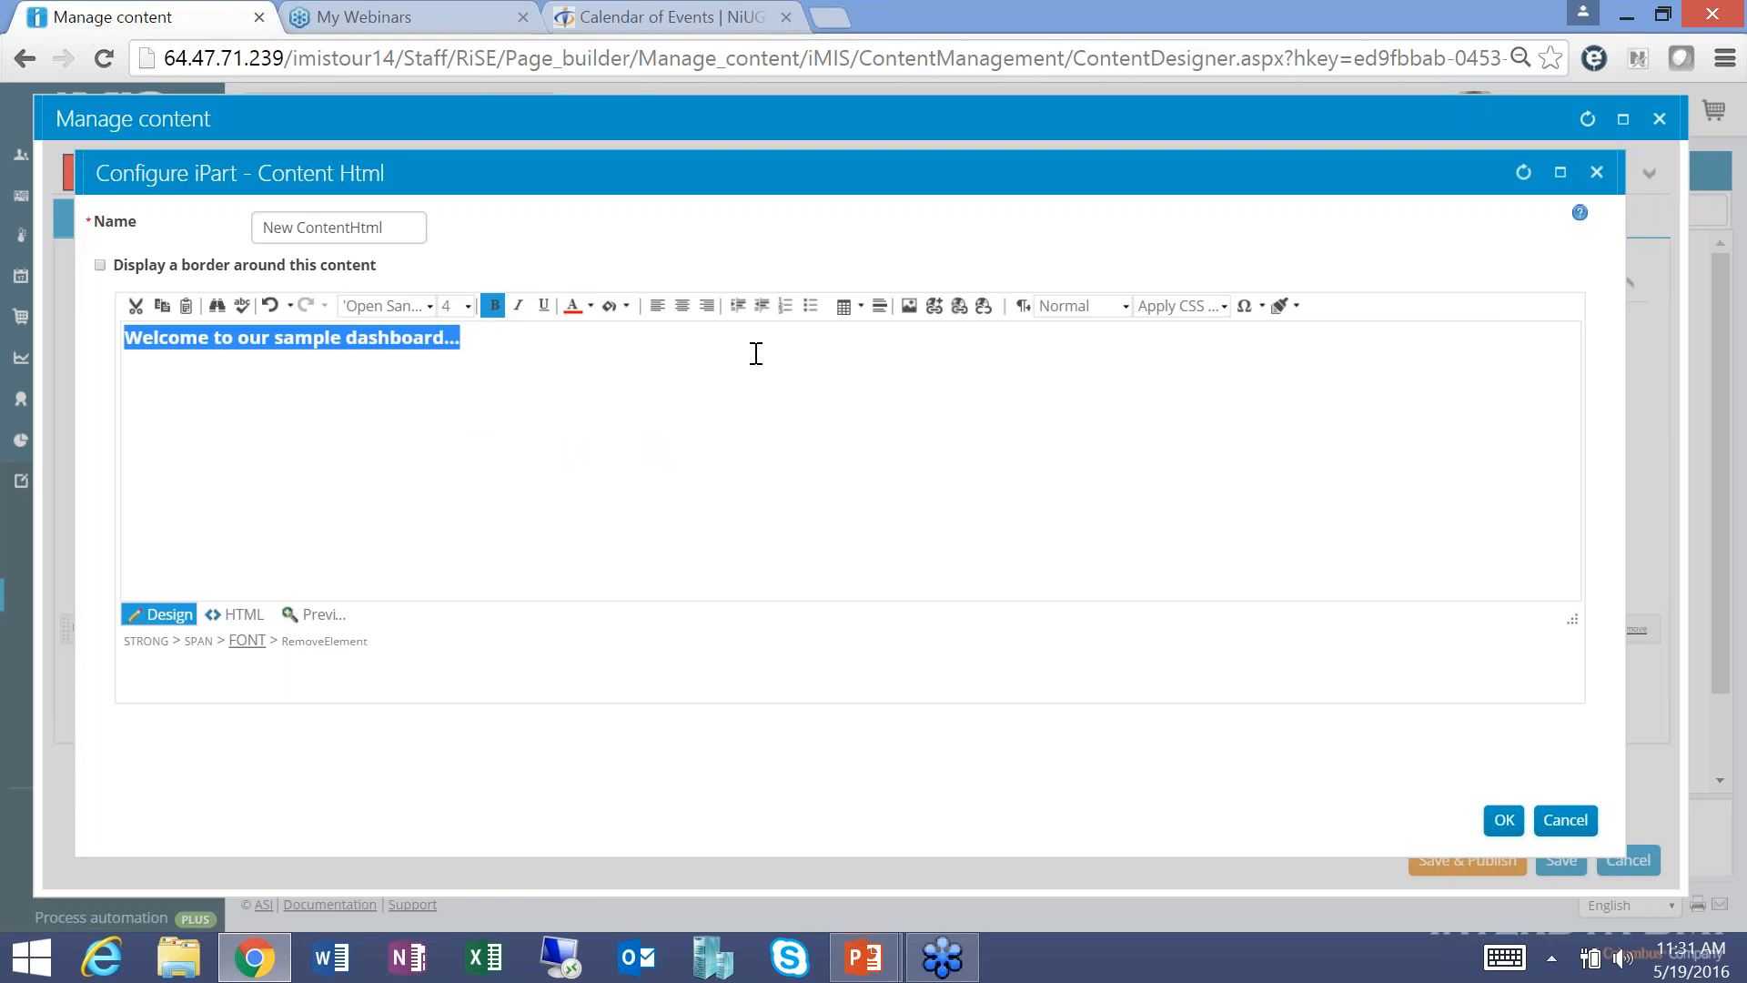
click(682, 305)
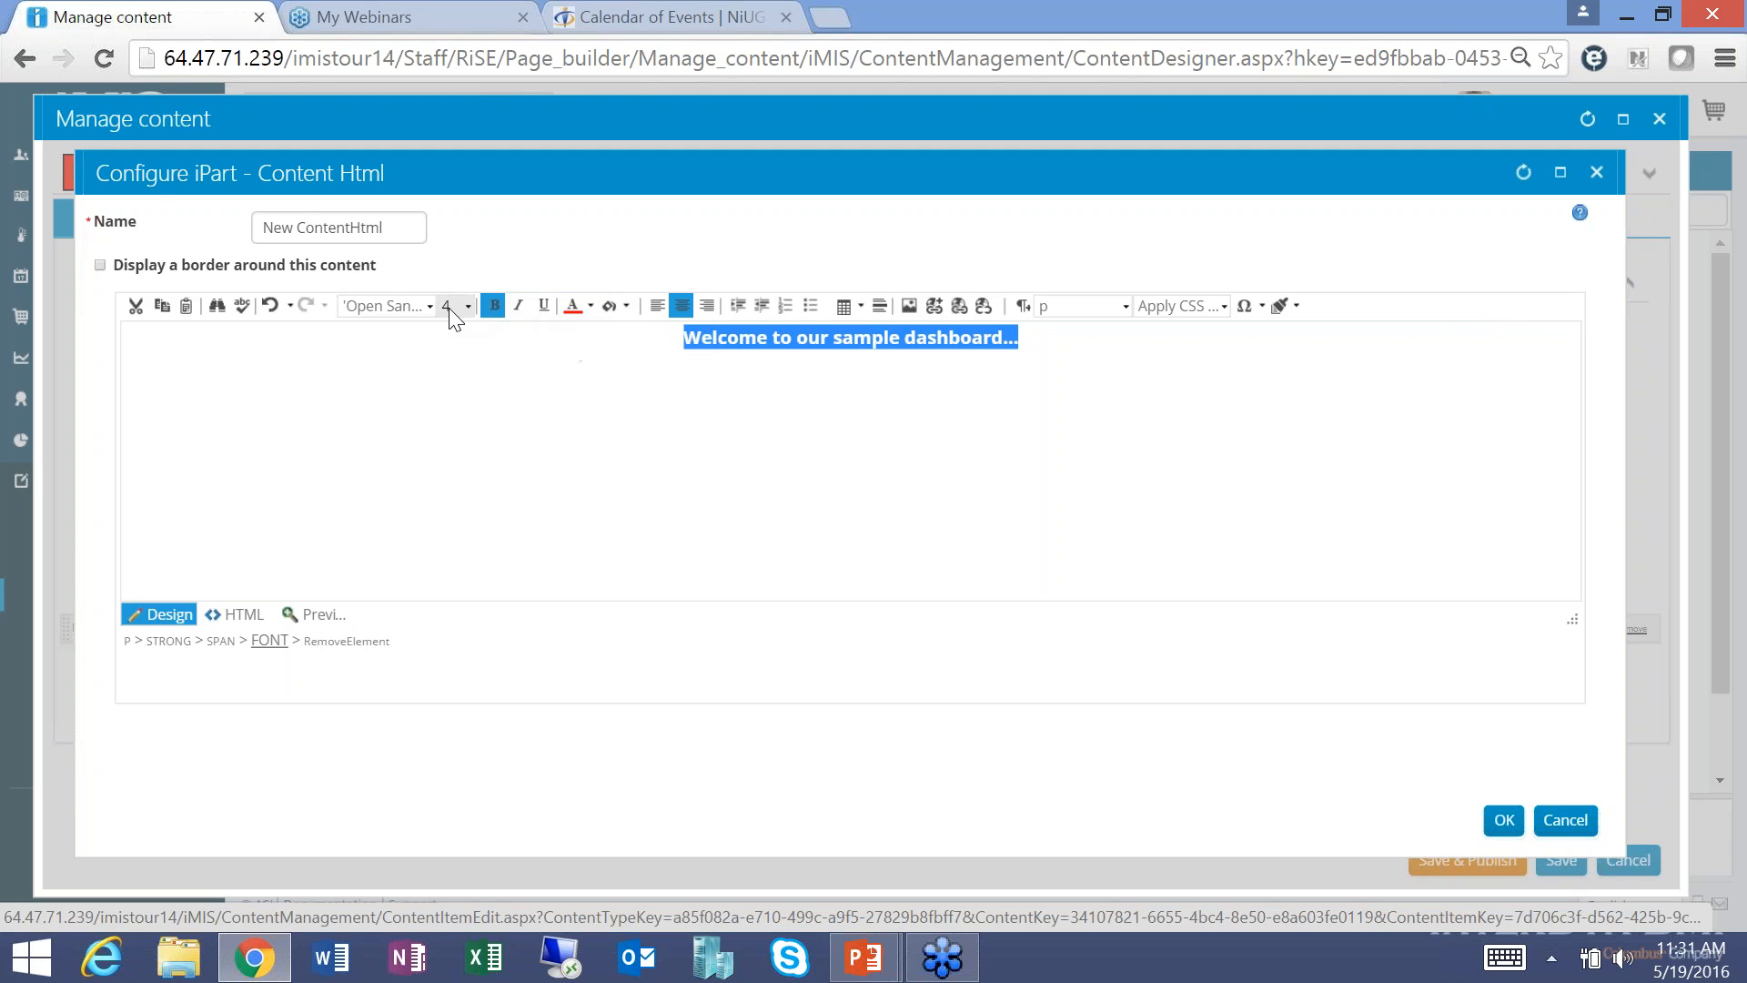
Apply the yui-b CSS class to the welcome text and accept the Content Html configuration.
click(1242, 307)
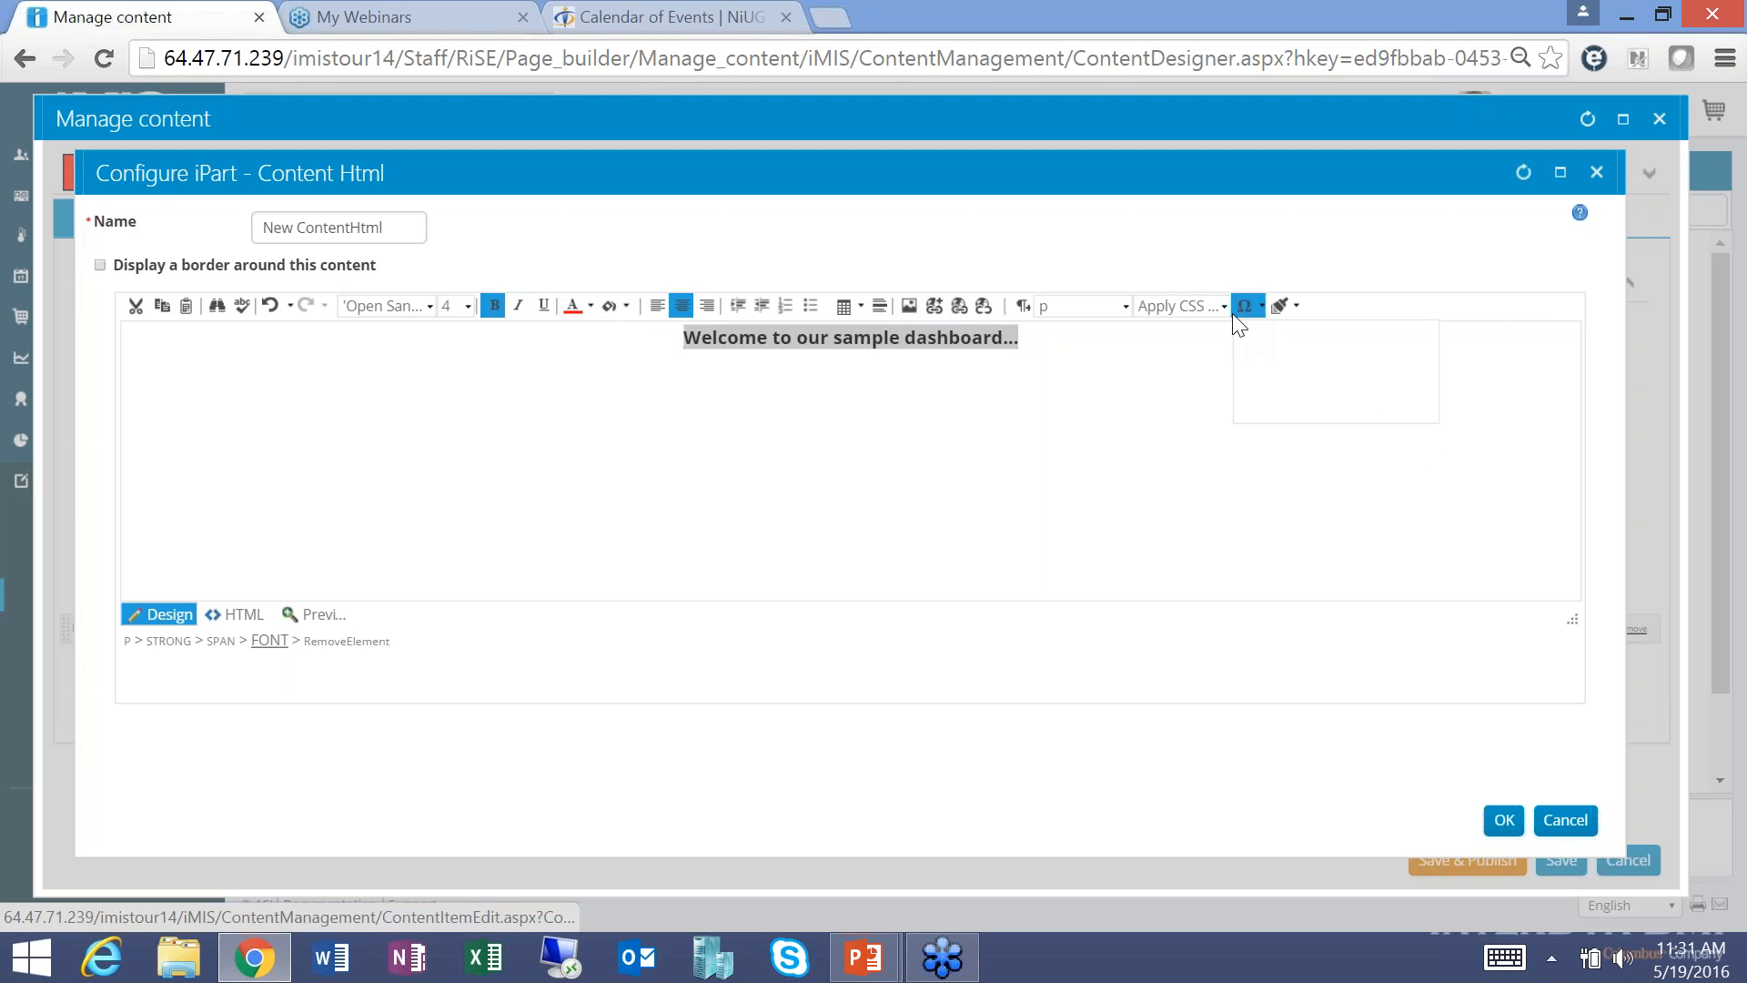
click(1224, 306)
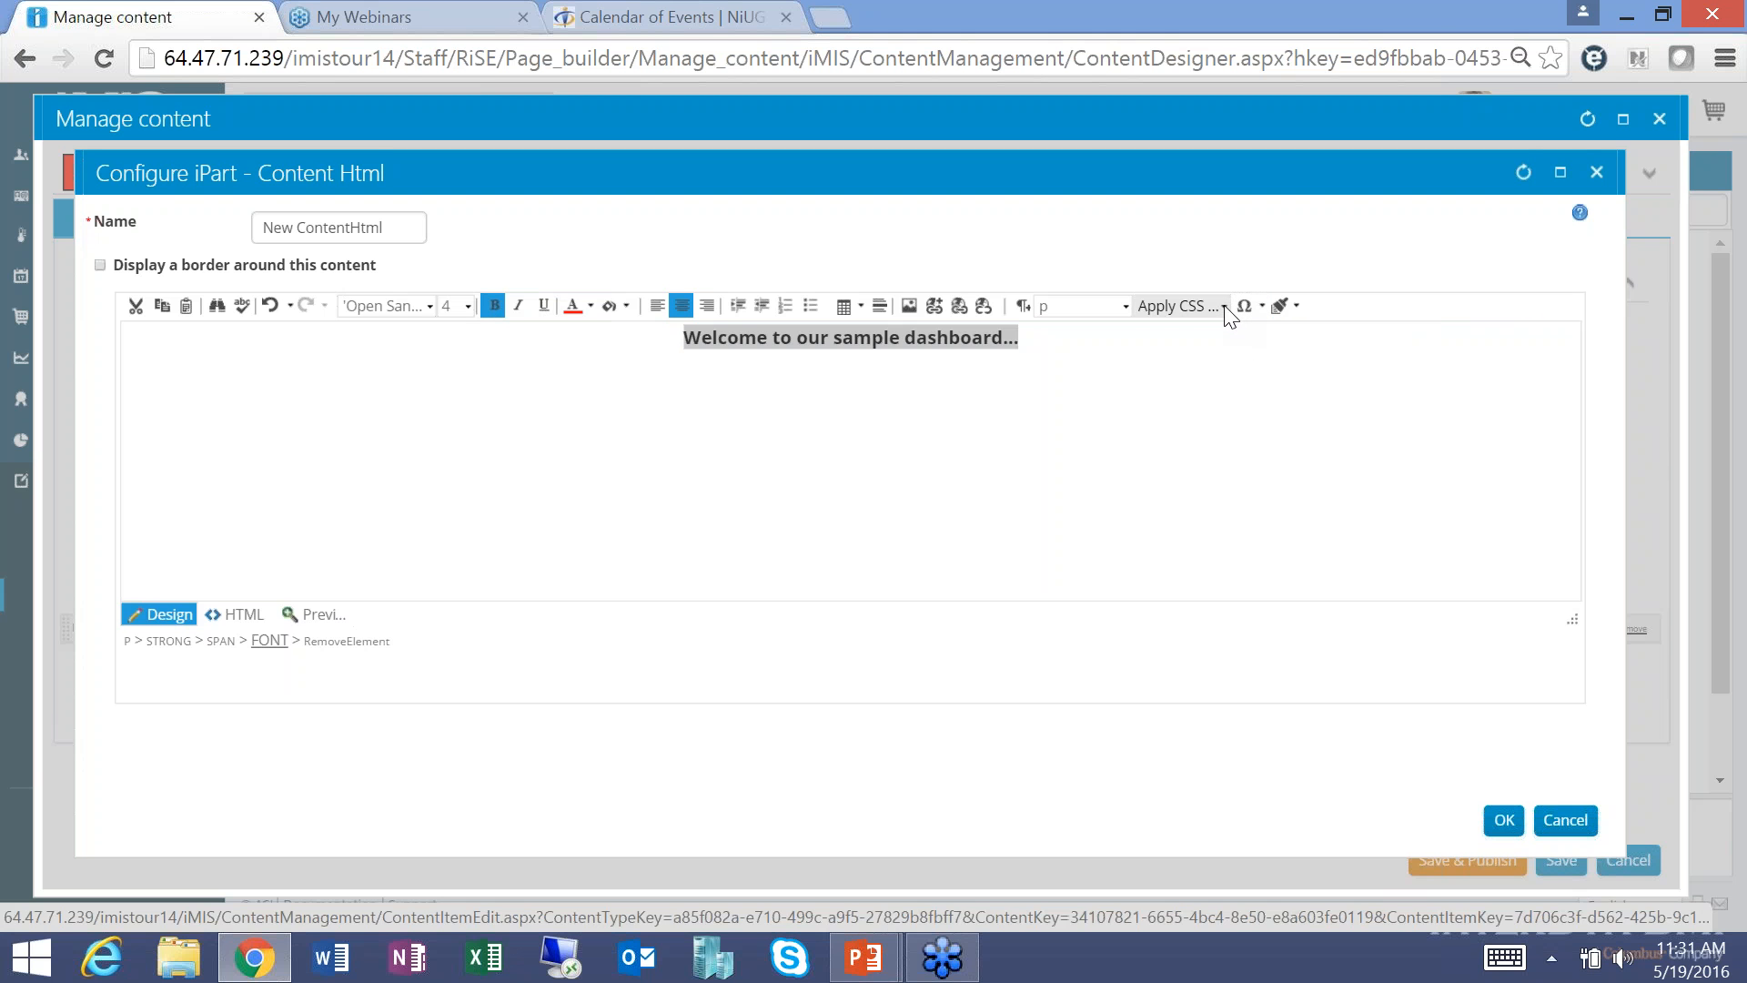
click(1226, 309)
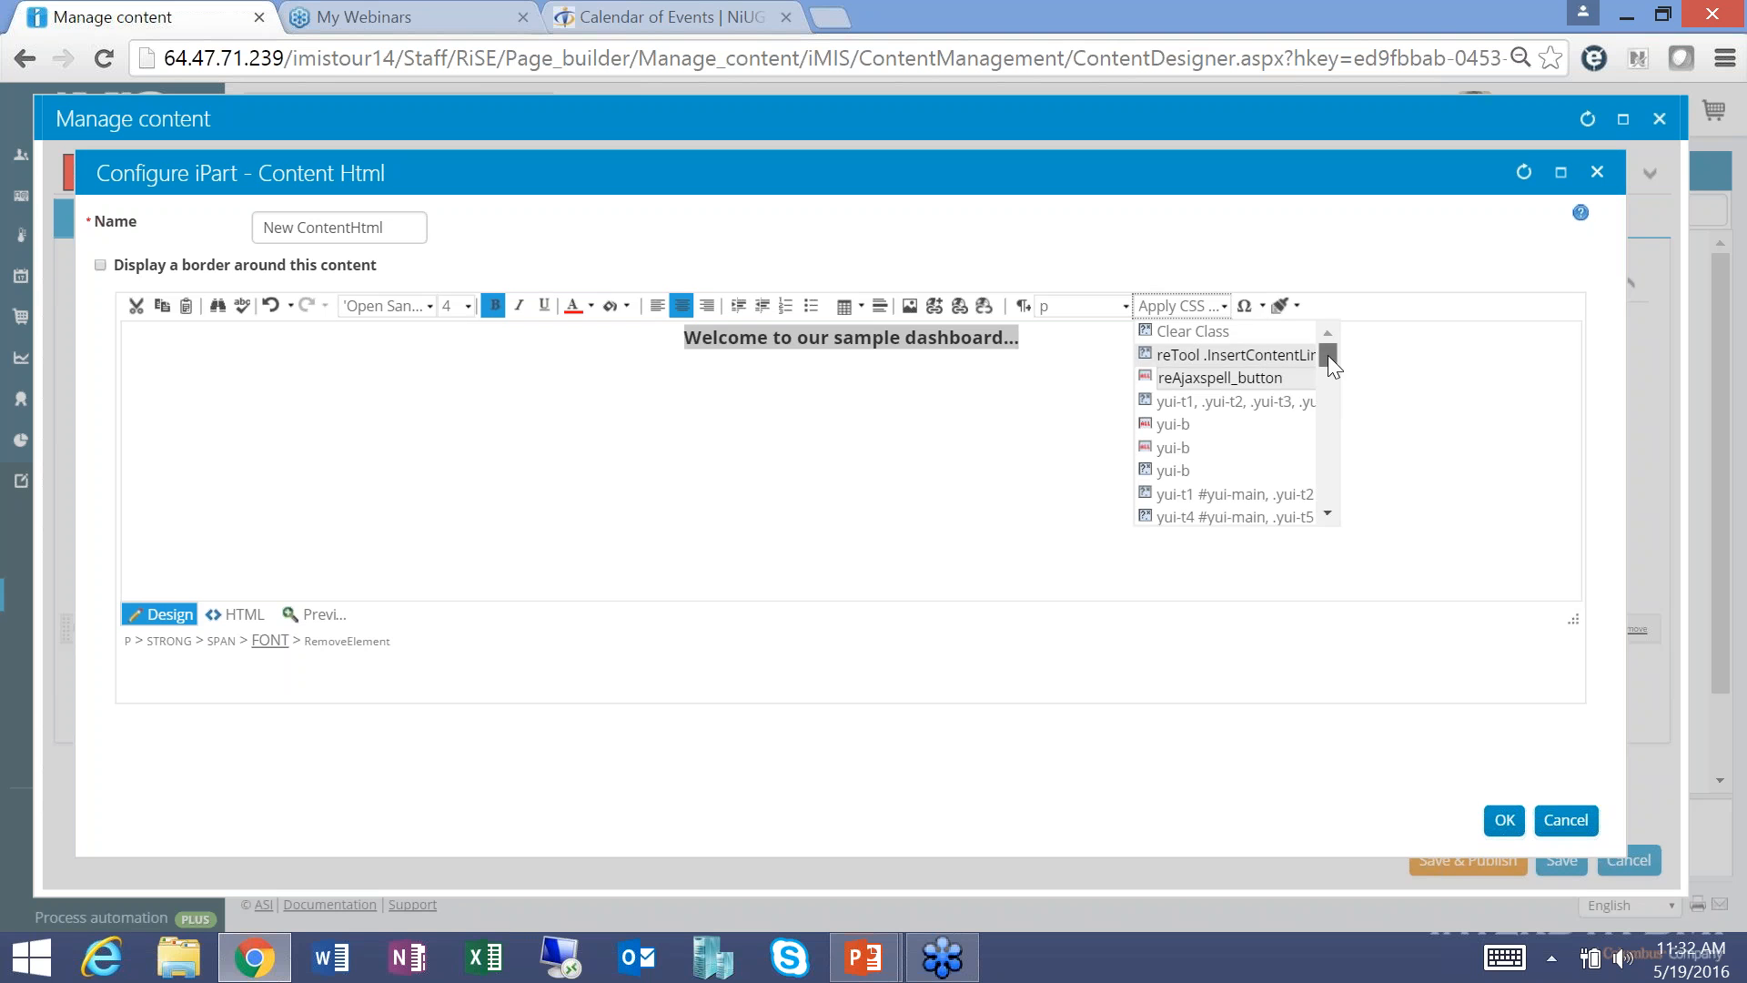
mouse_move(1328, 355)
mouse_down()
mouse_move(1313, 473)
mouse_move(1309, 348)
mouse_up()
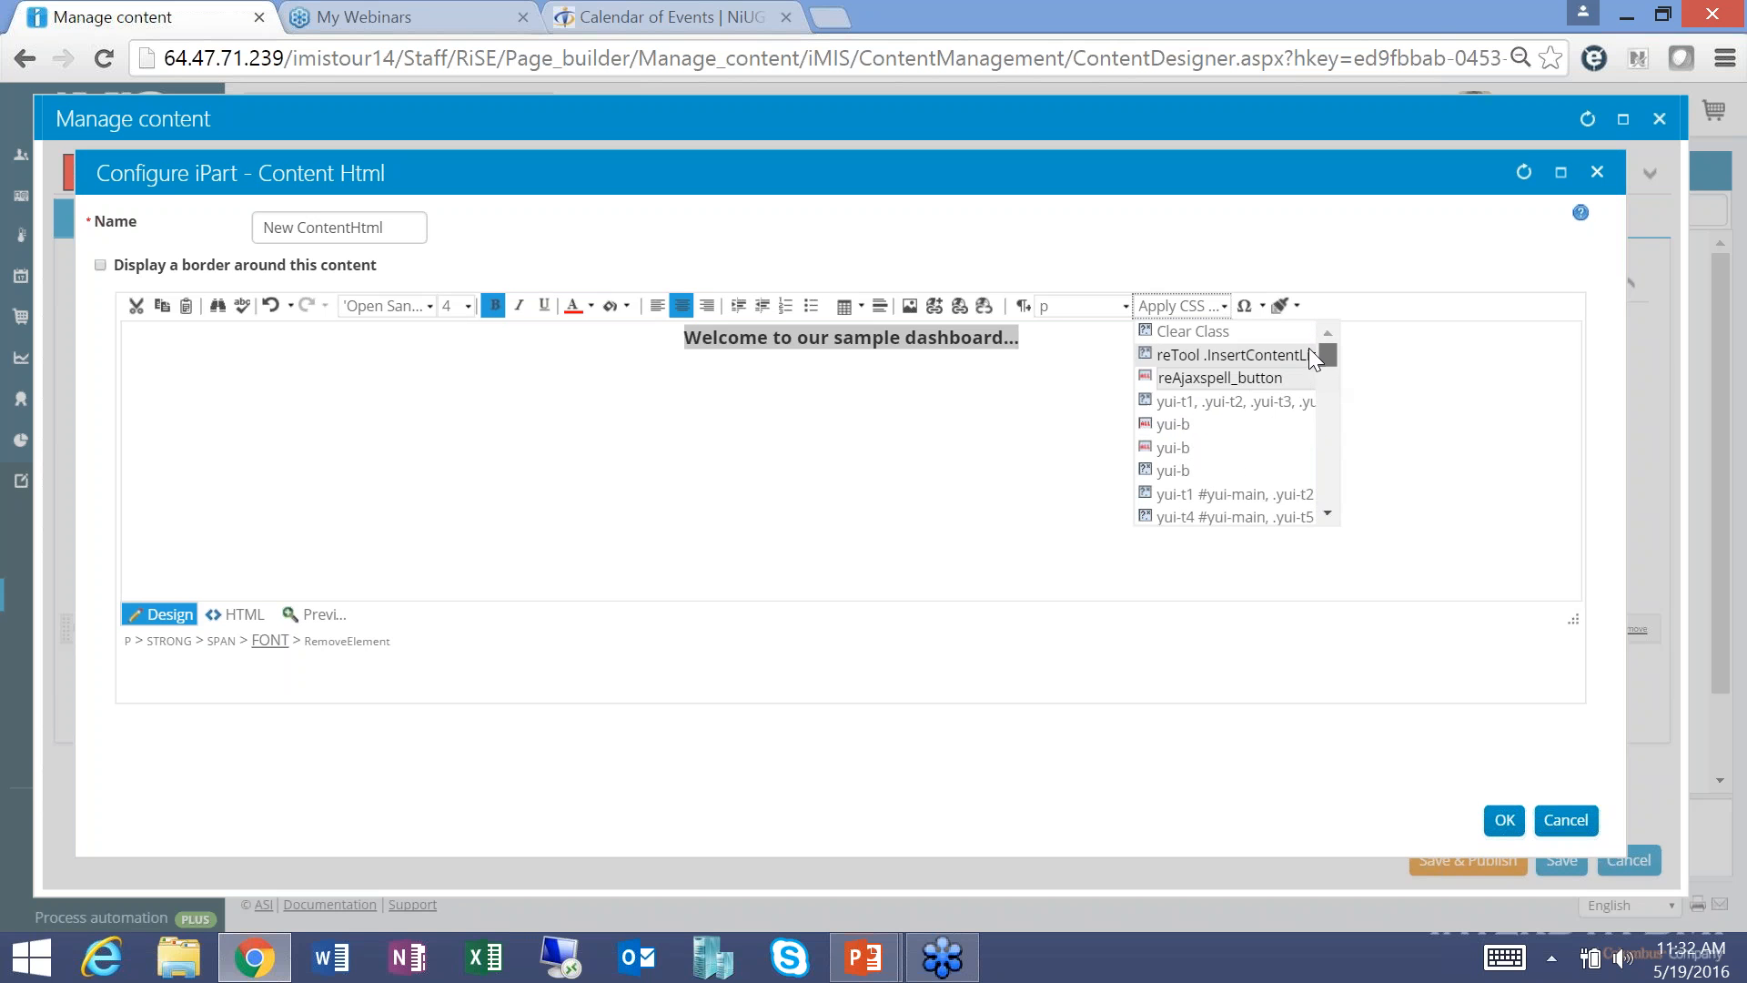
click(1172, 426)
click(832, 386)
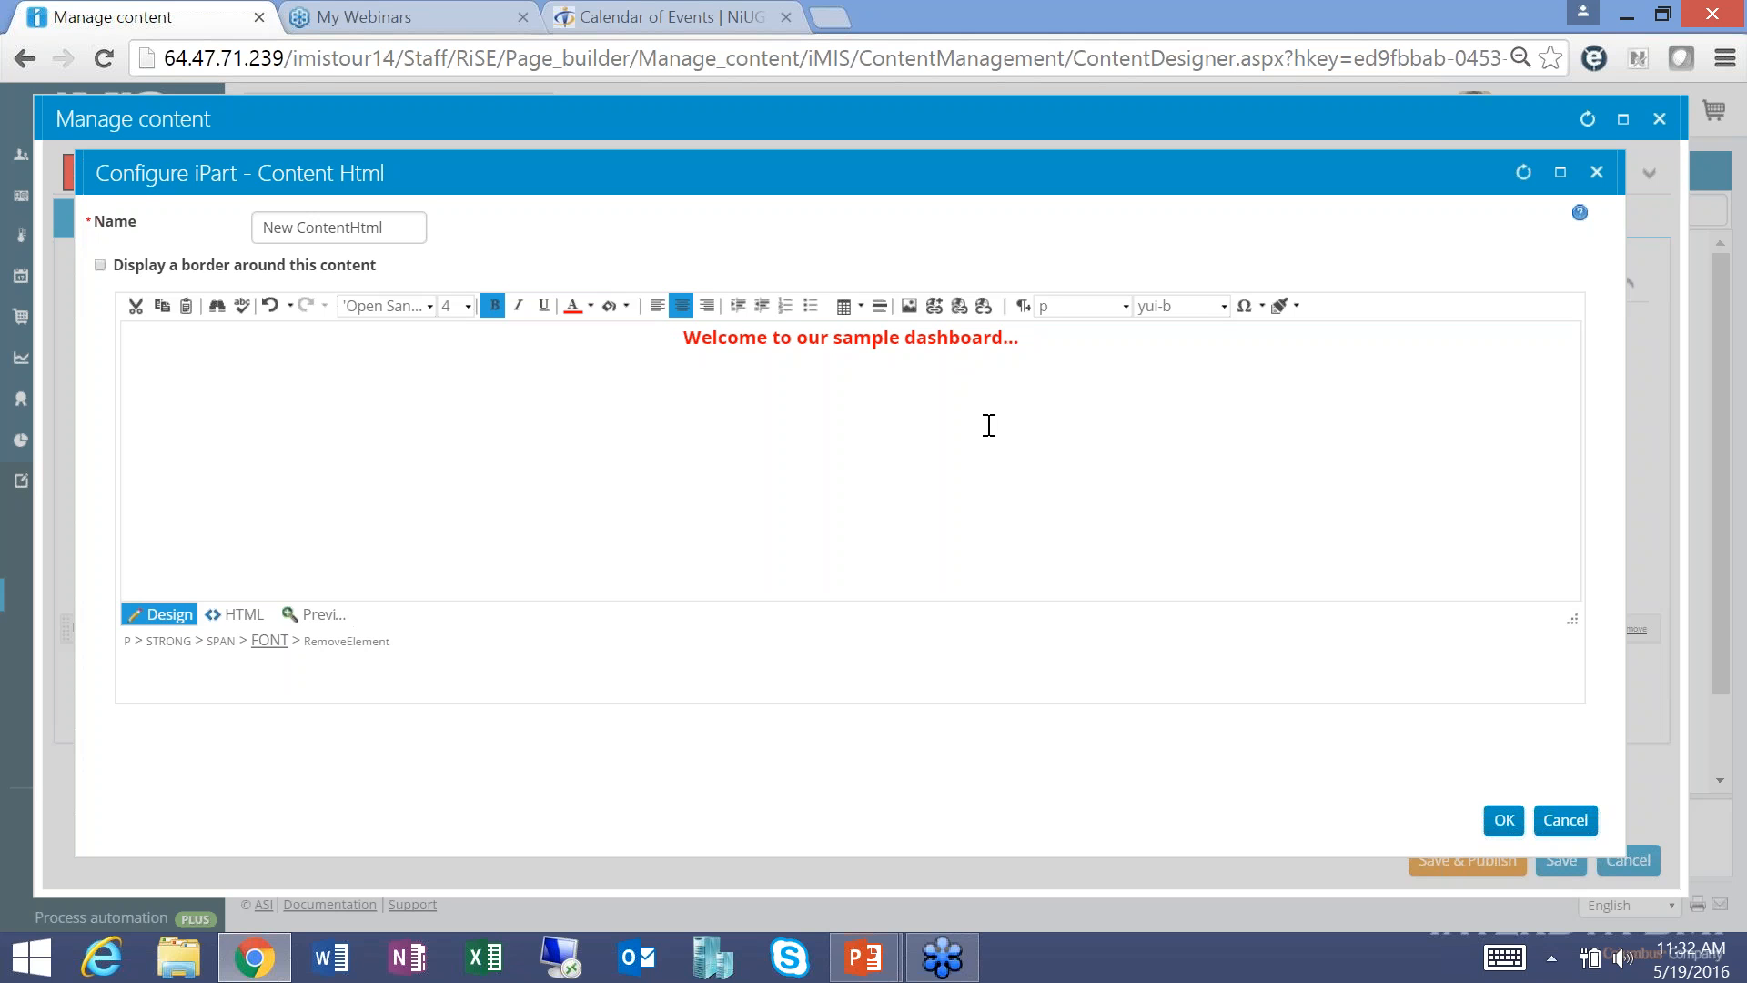
click(1505, 822)
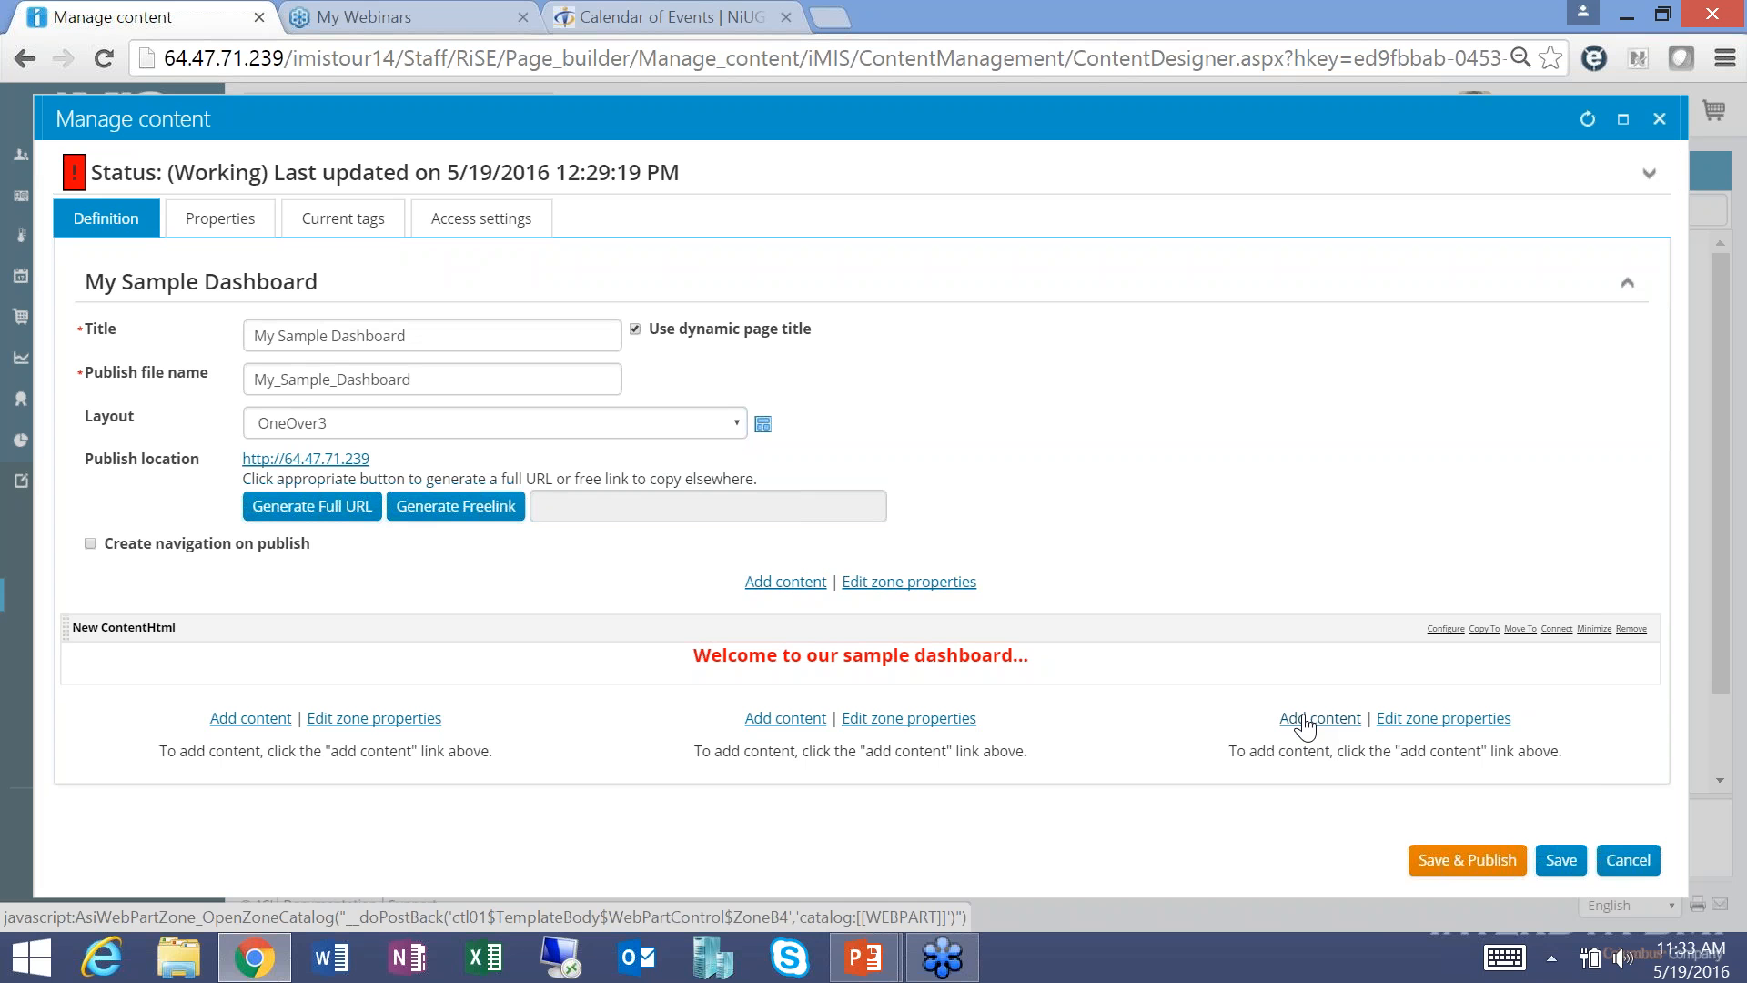
Add a Query Chart Viewer iPart from the Utility content types to the first of the three lower zones.
click(251, 719)
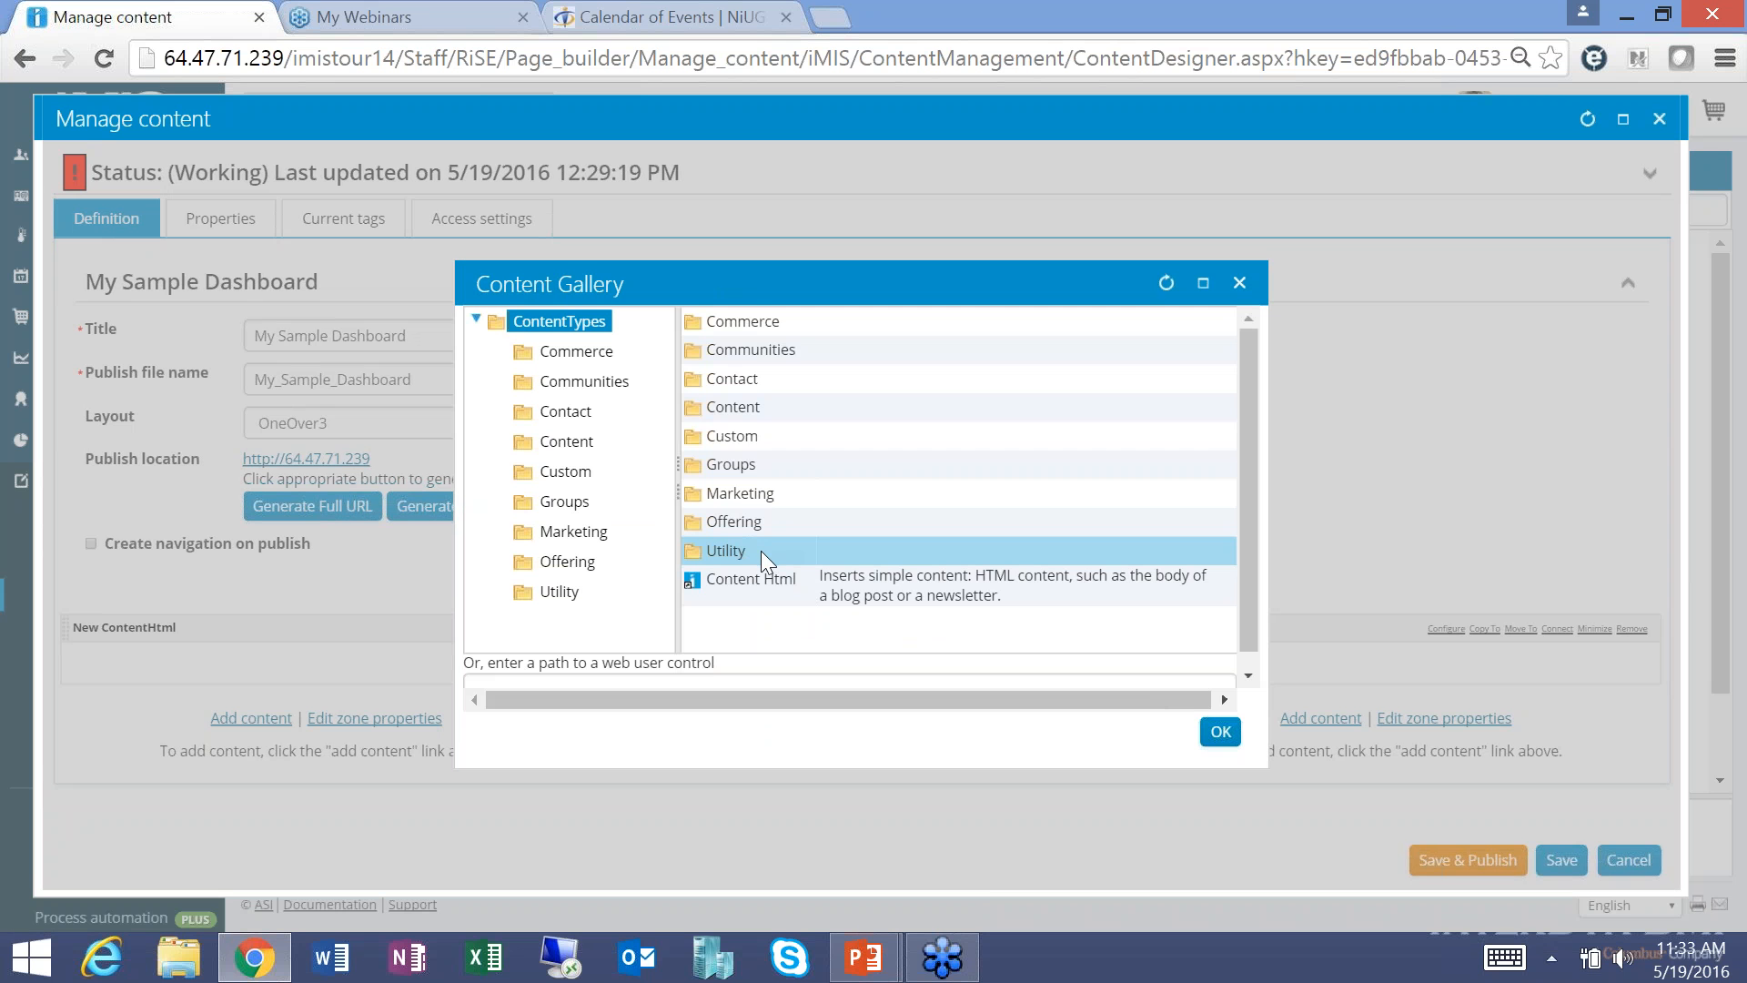
double_click(742, 323)
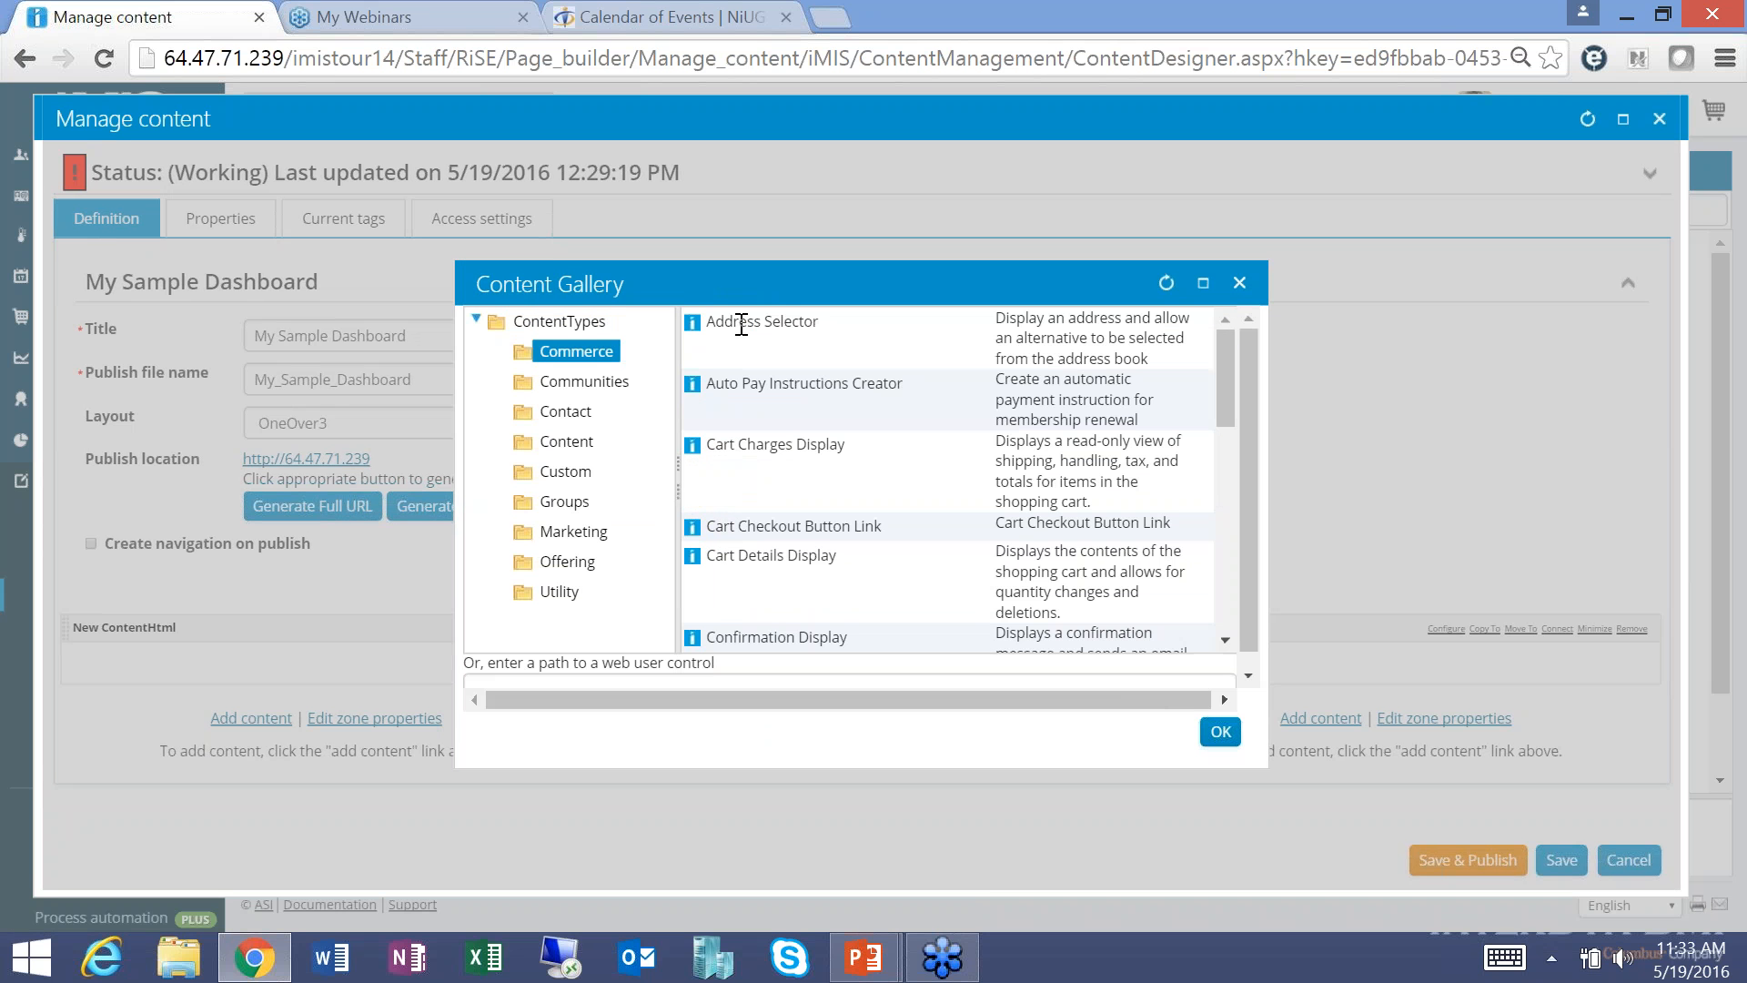
click(592, 382)
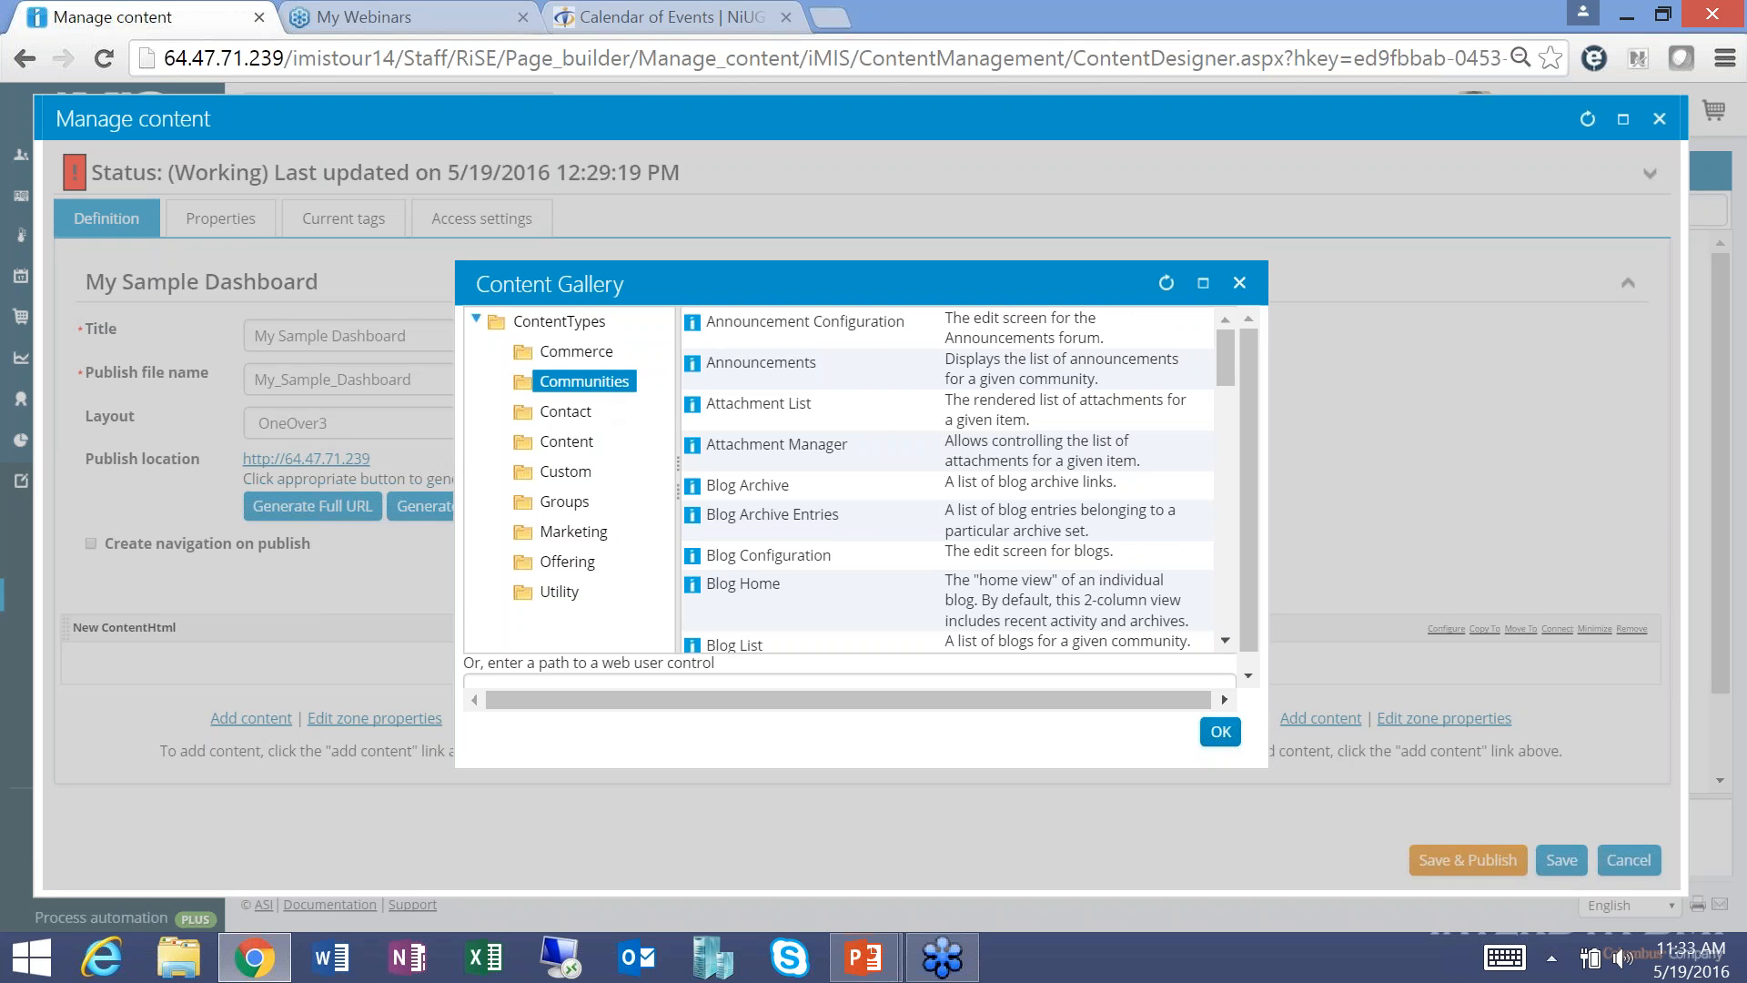
click(559, 593)
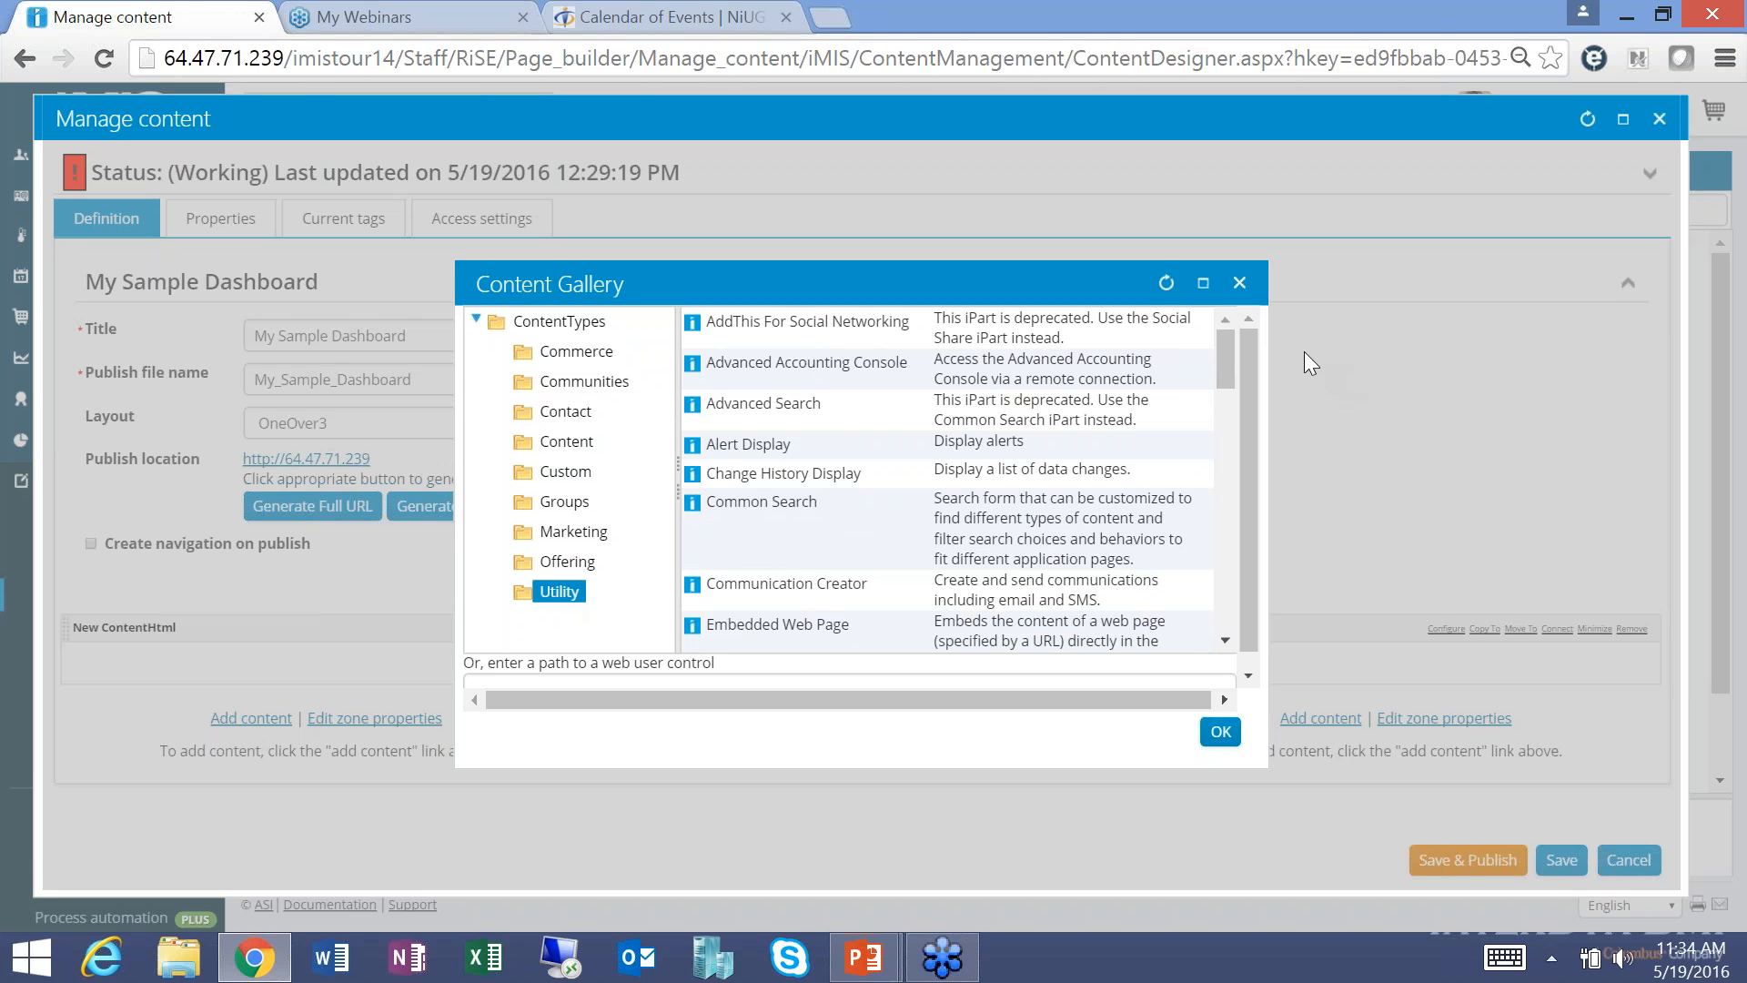
drag(1221, 356, 1225, 534)
click(879, 536)
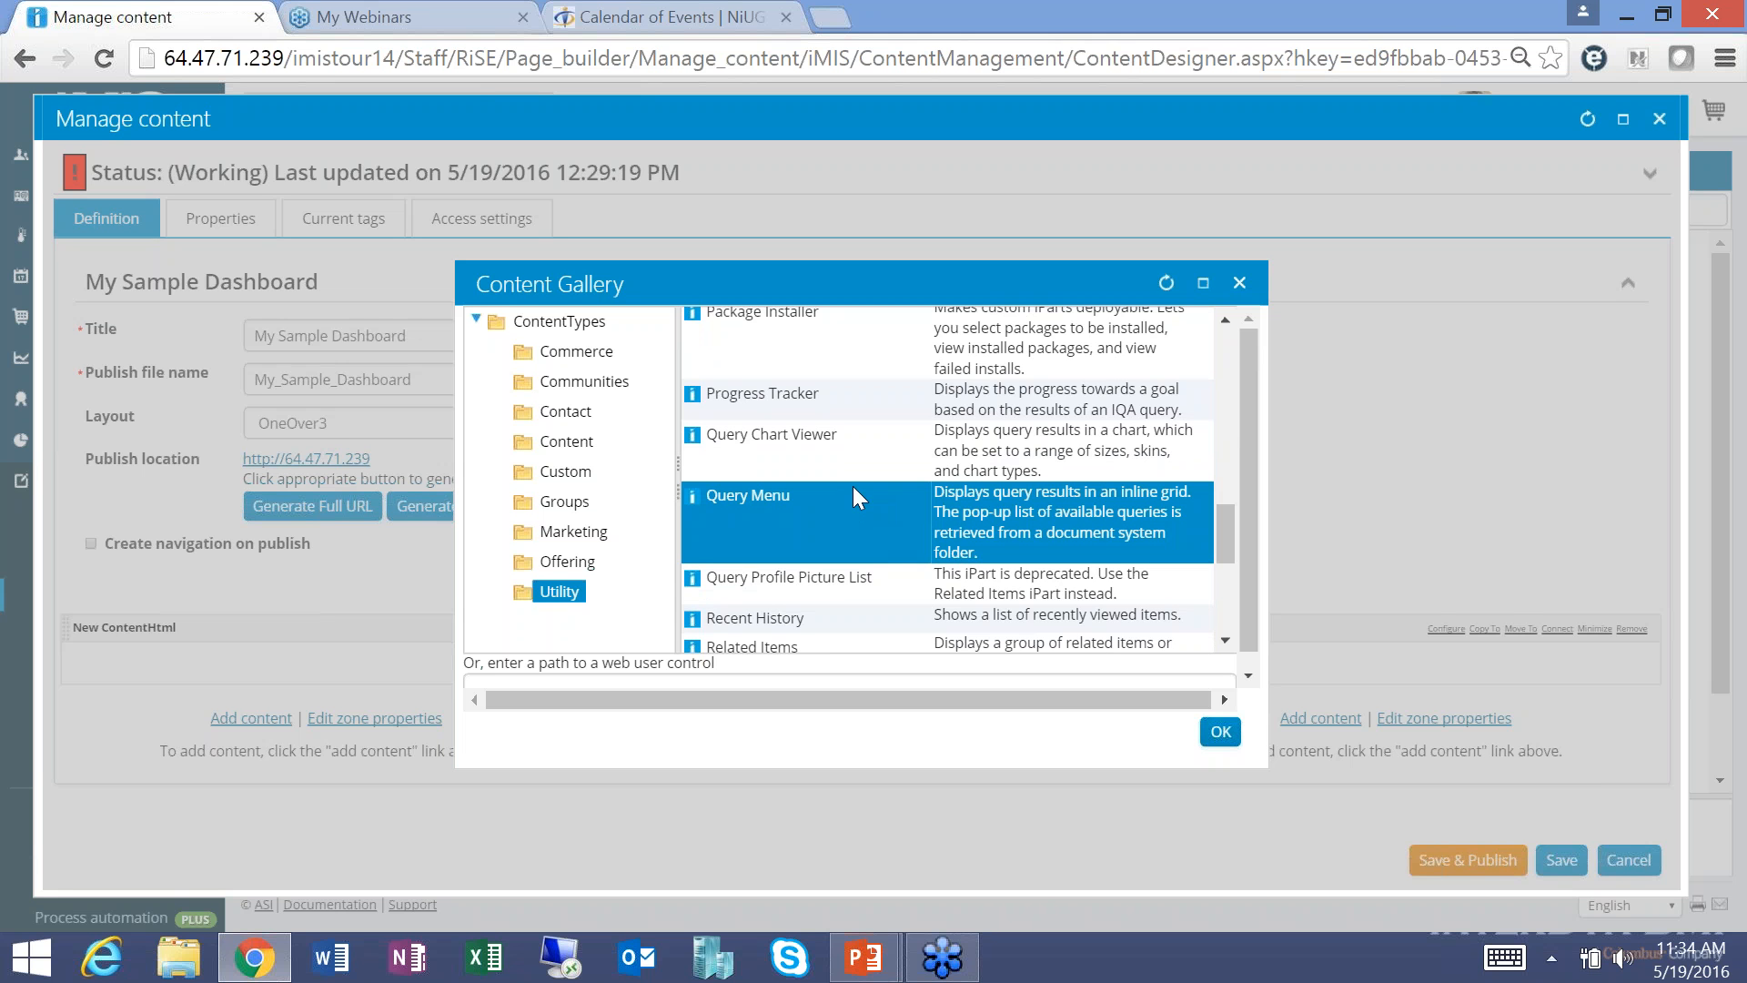
click(734, 448)
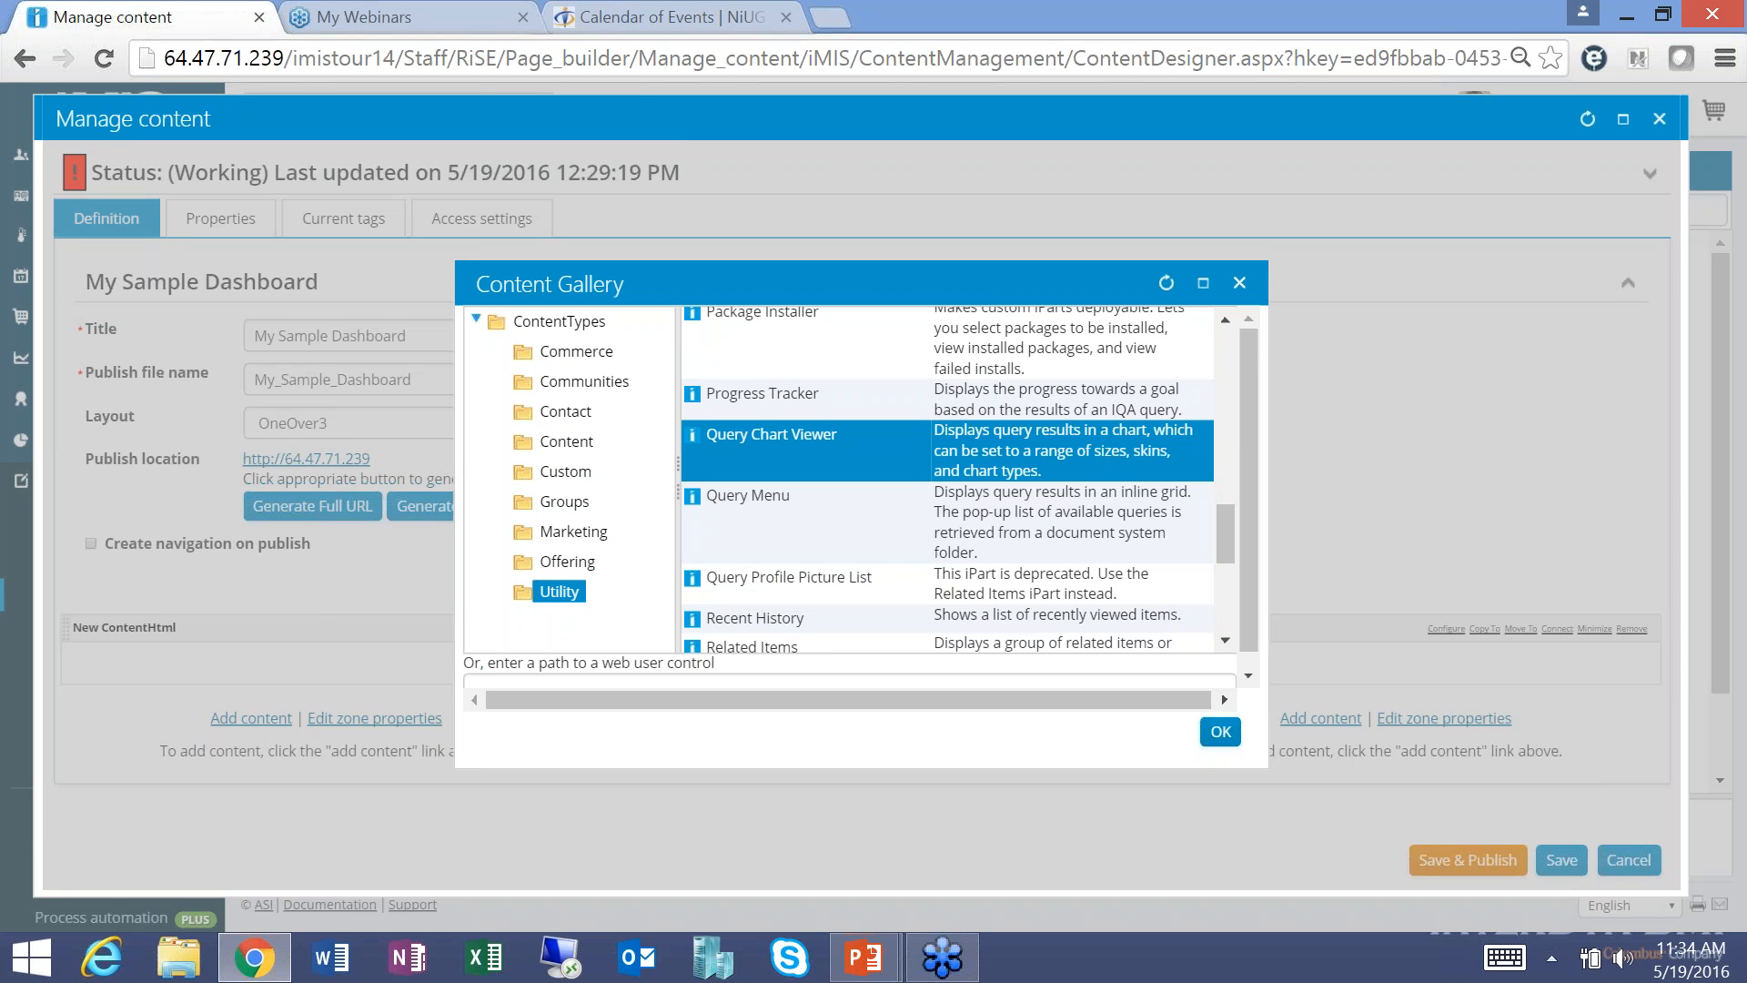
click(1220, 732)
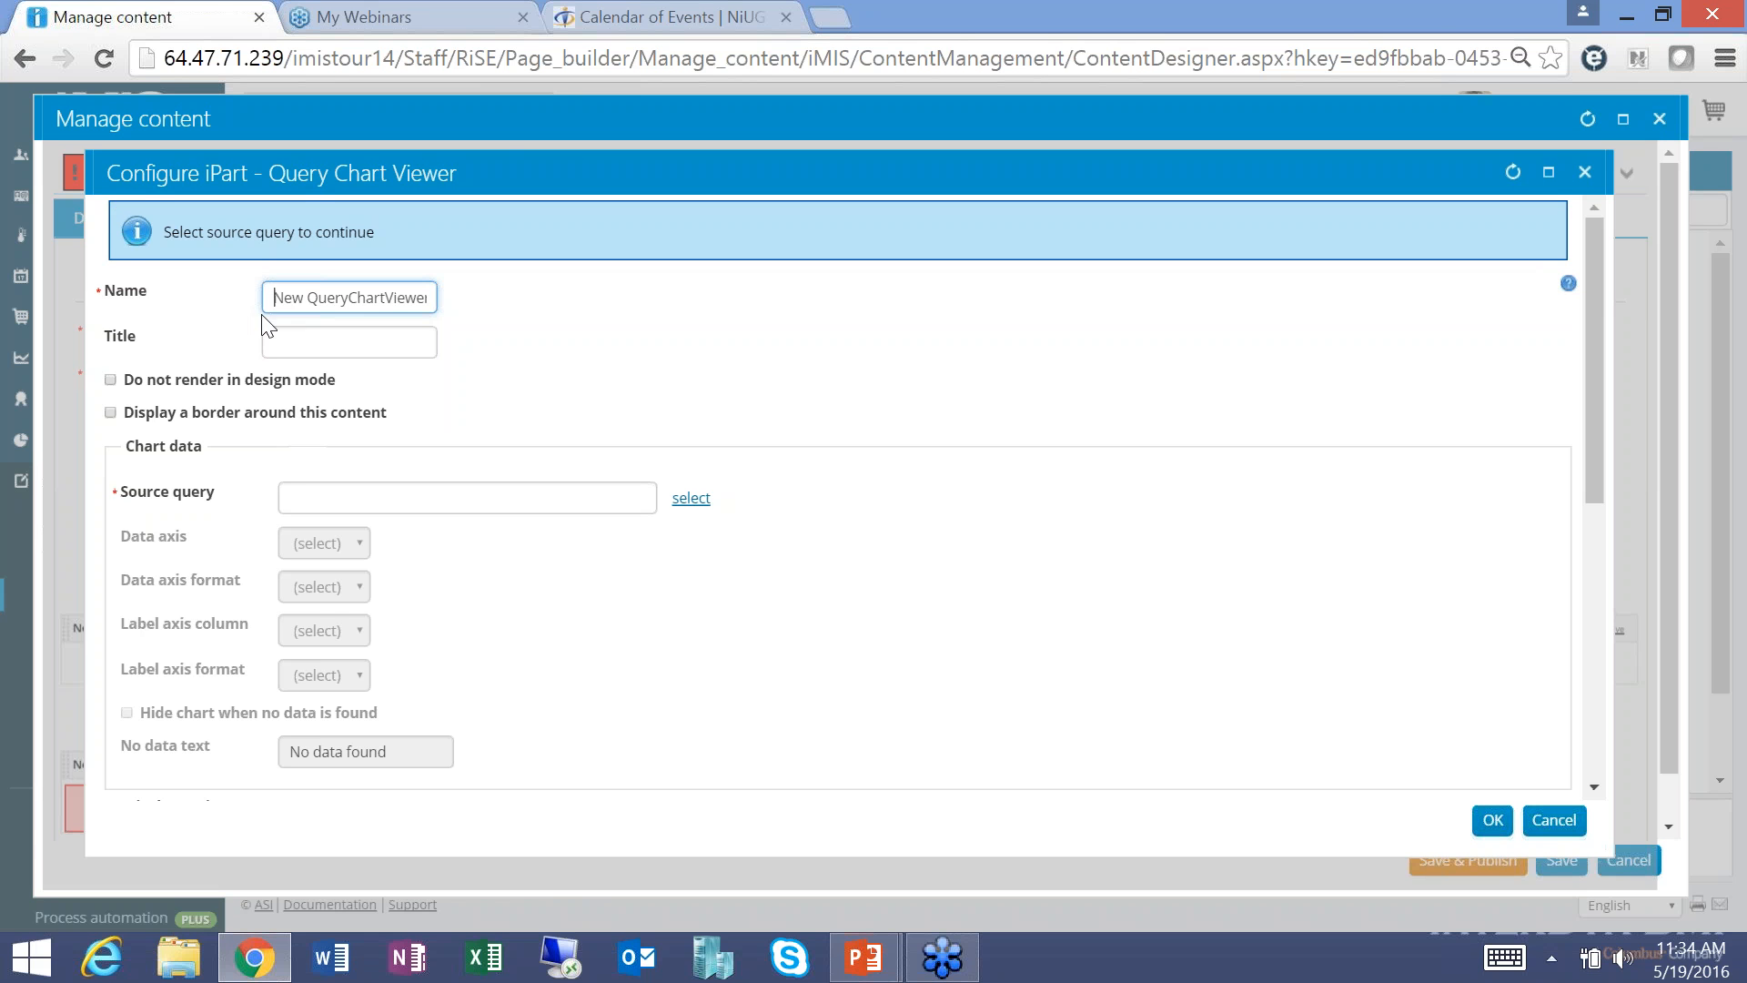
Name the Query Chart Viewer iPart "Contacts by State".
drag(292, 298, 606, 303)
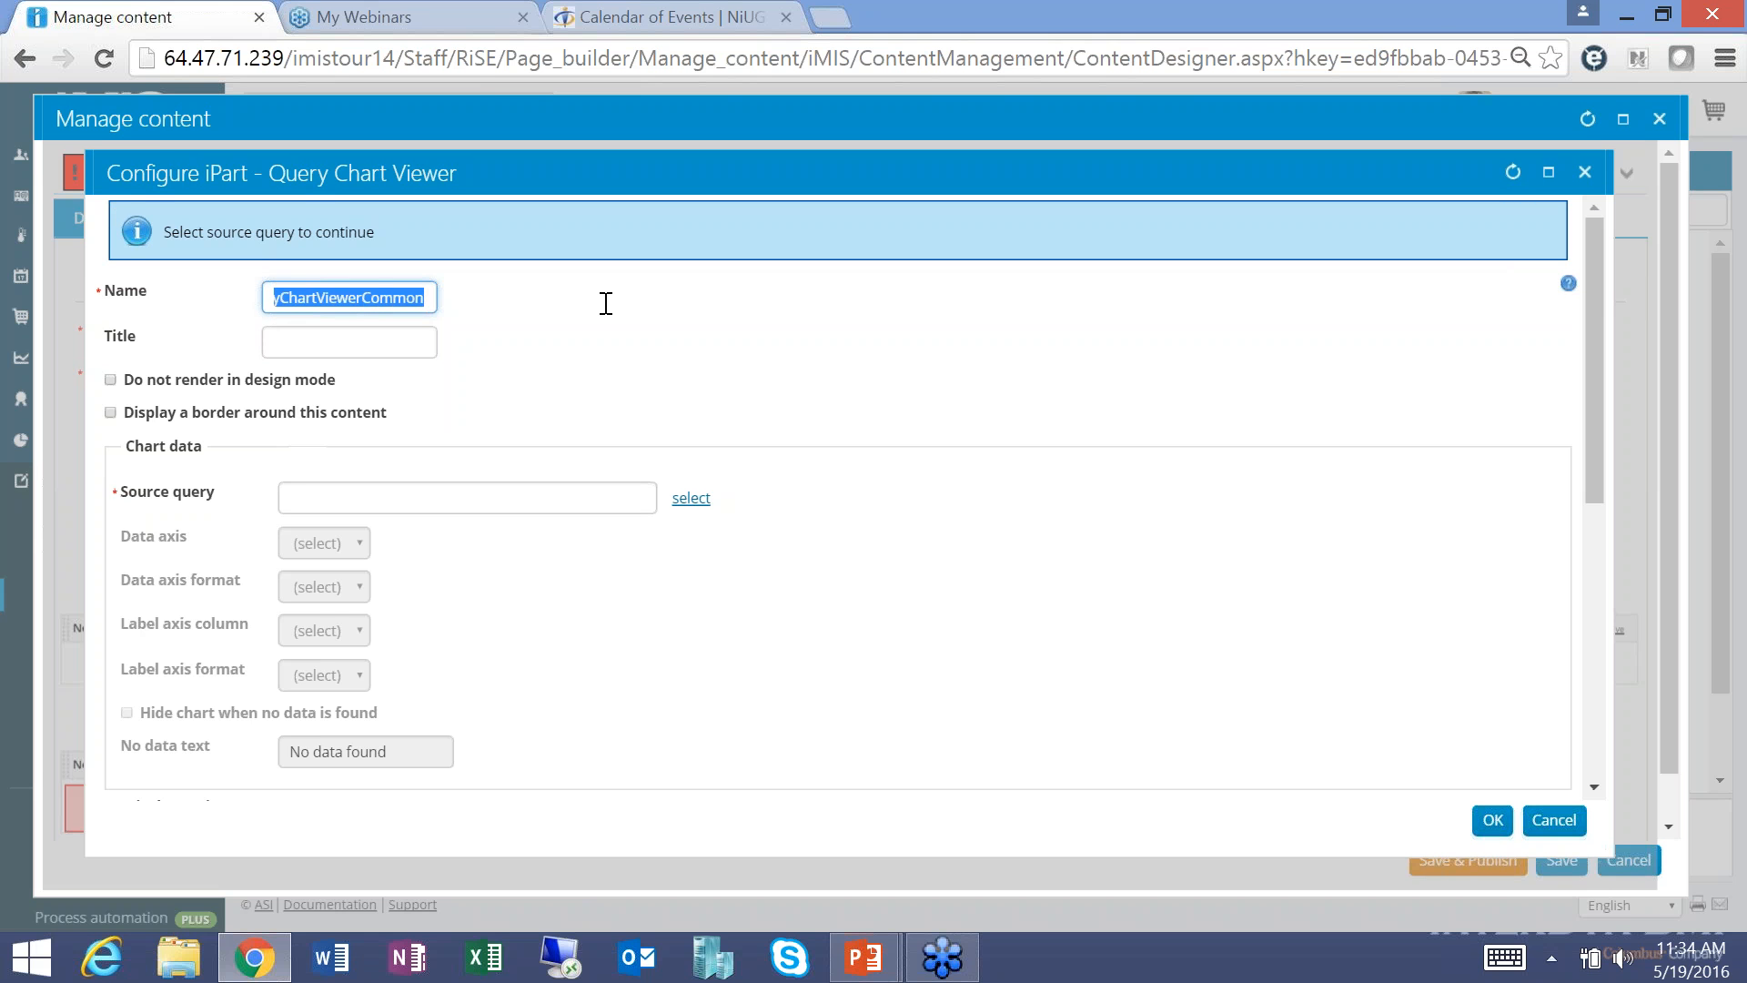
text(Contacts by )
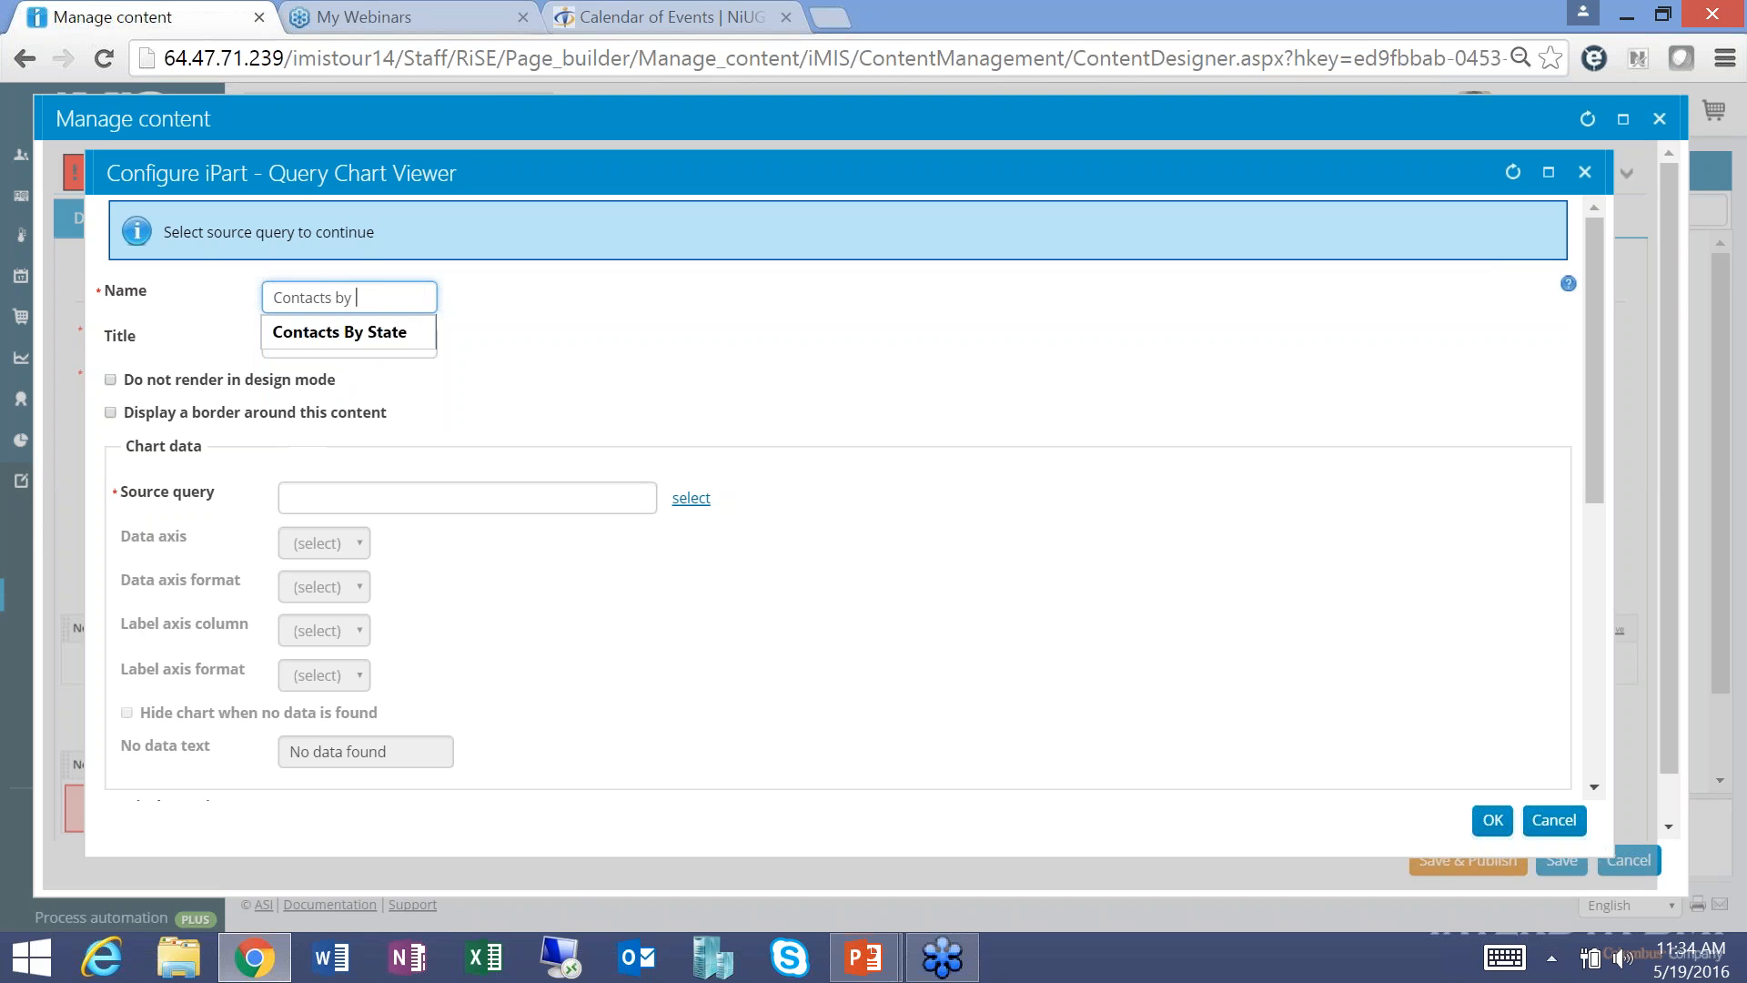
text(State)
key(Tab)
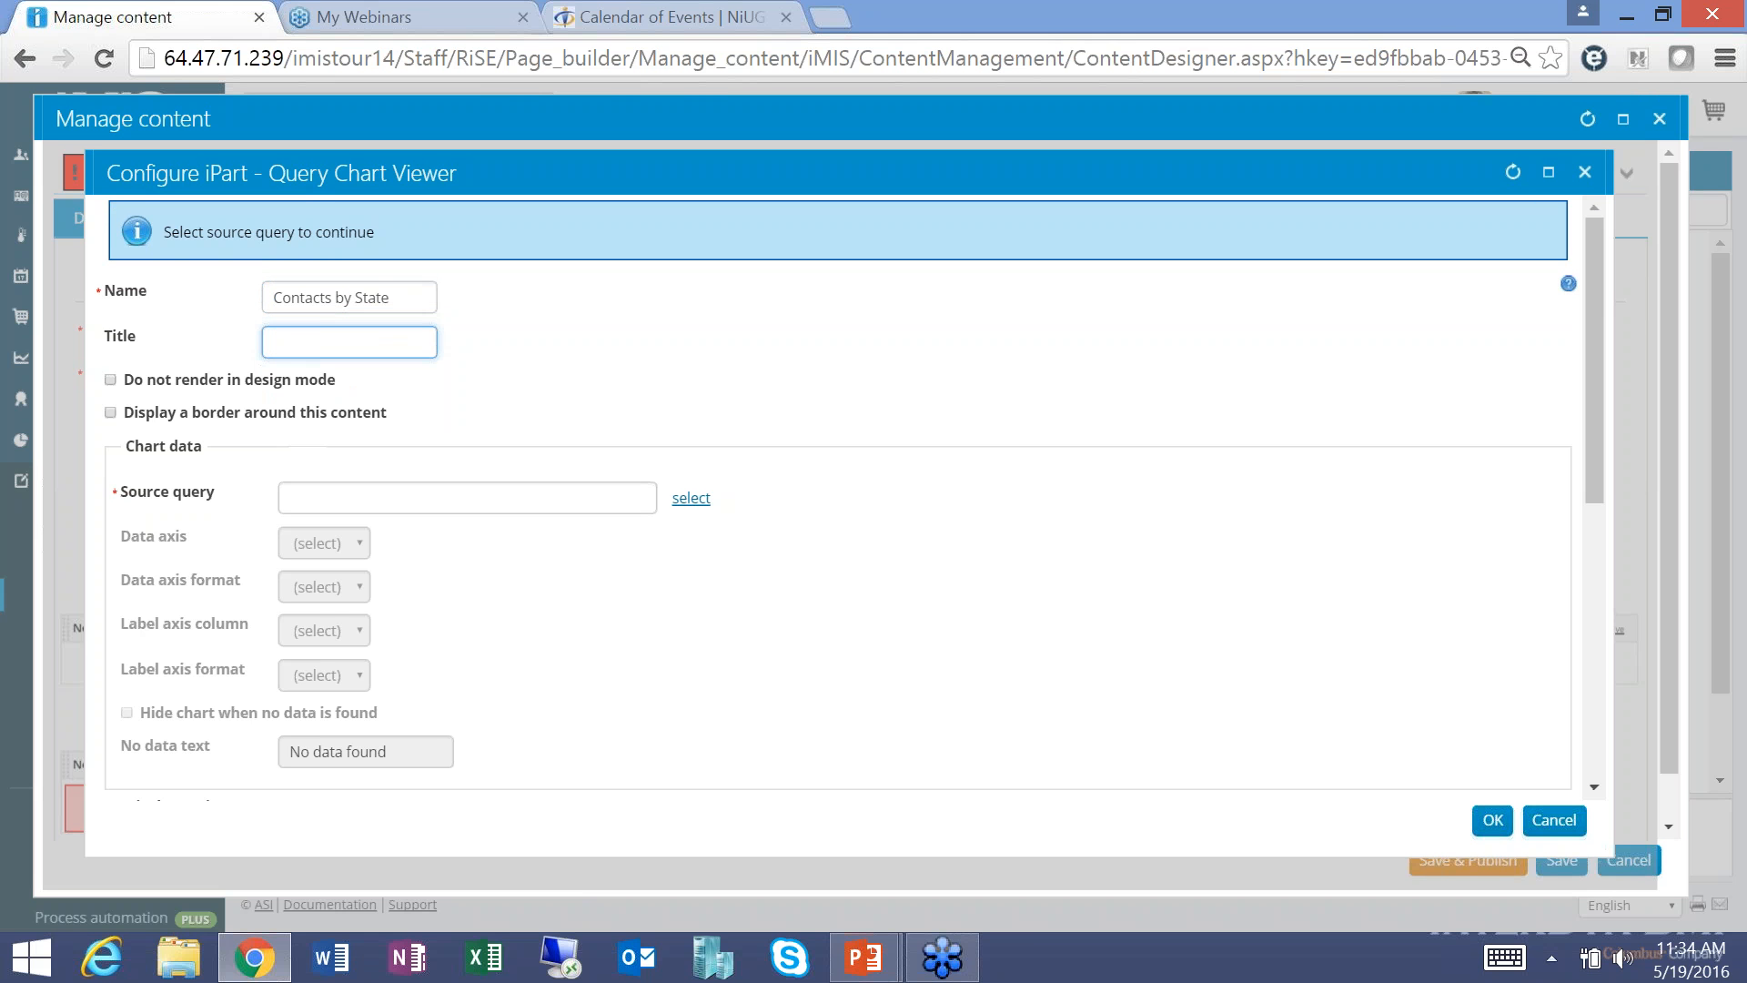
Title the chart iPart "Contacts by State- Title" and display a border around its content.
drag(391, 297, 209, 295)
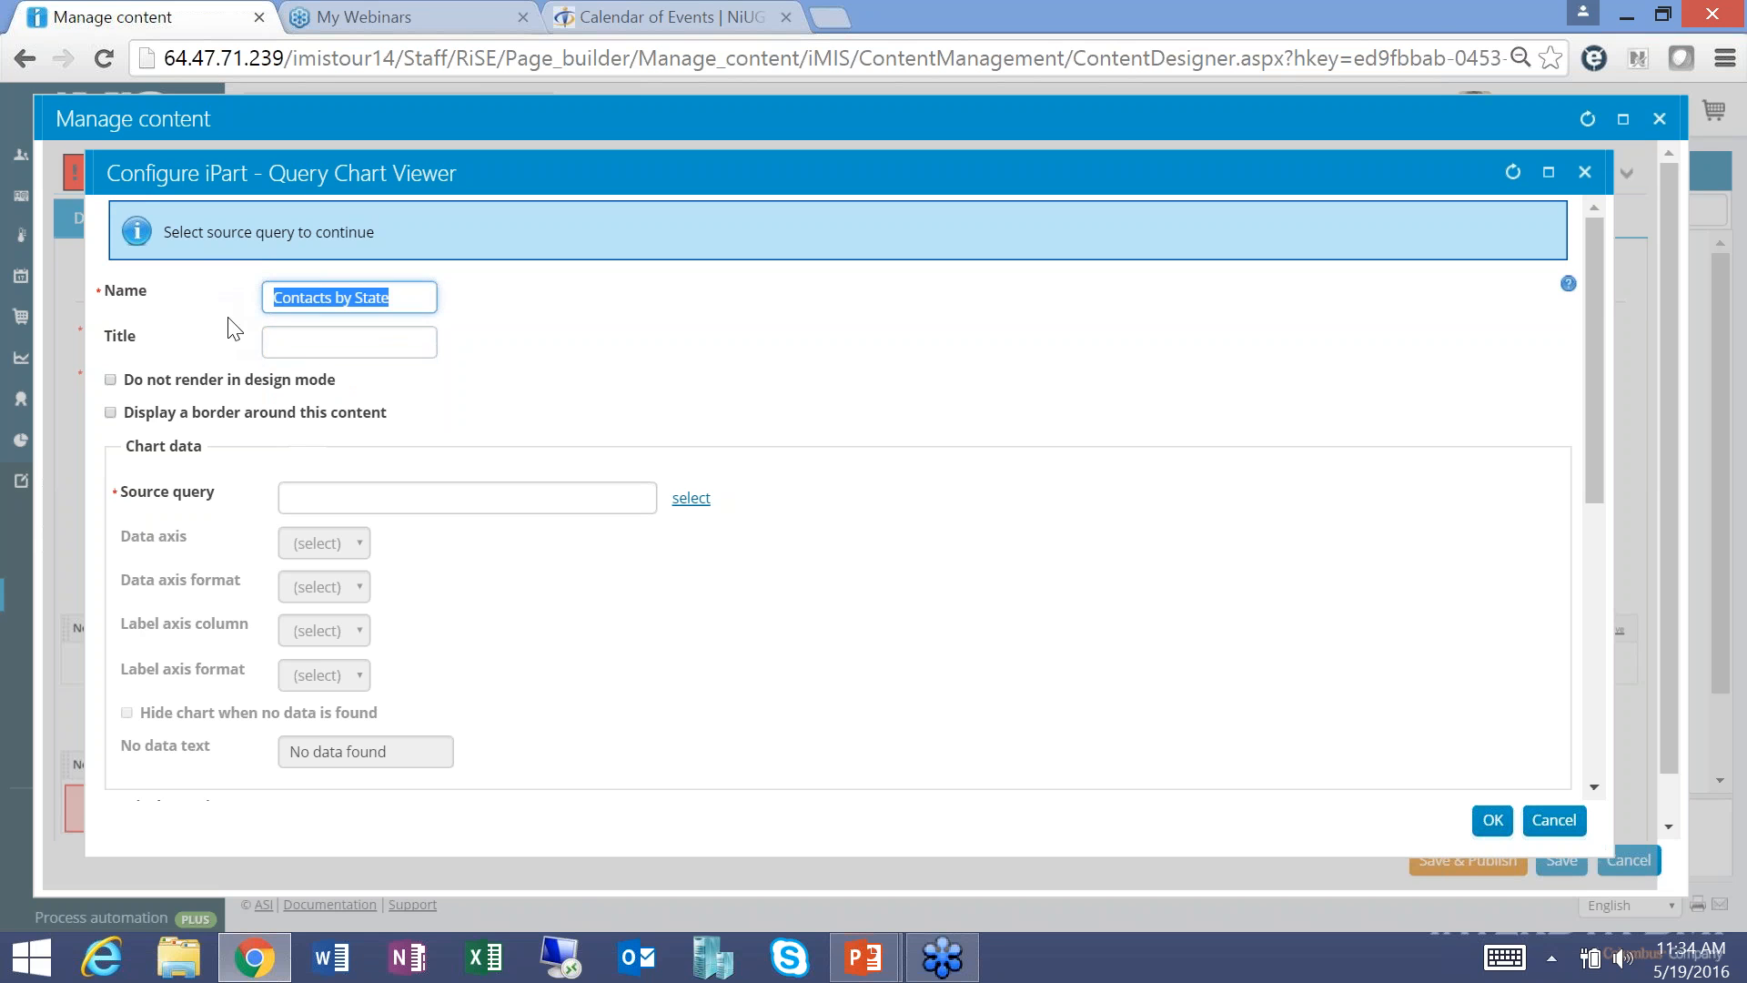
key(ctrl+c)
click(283, 349)
key(ctrl+v)
text(- T)
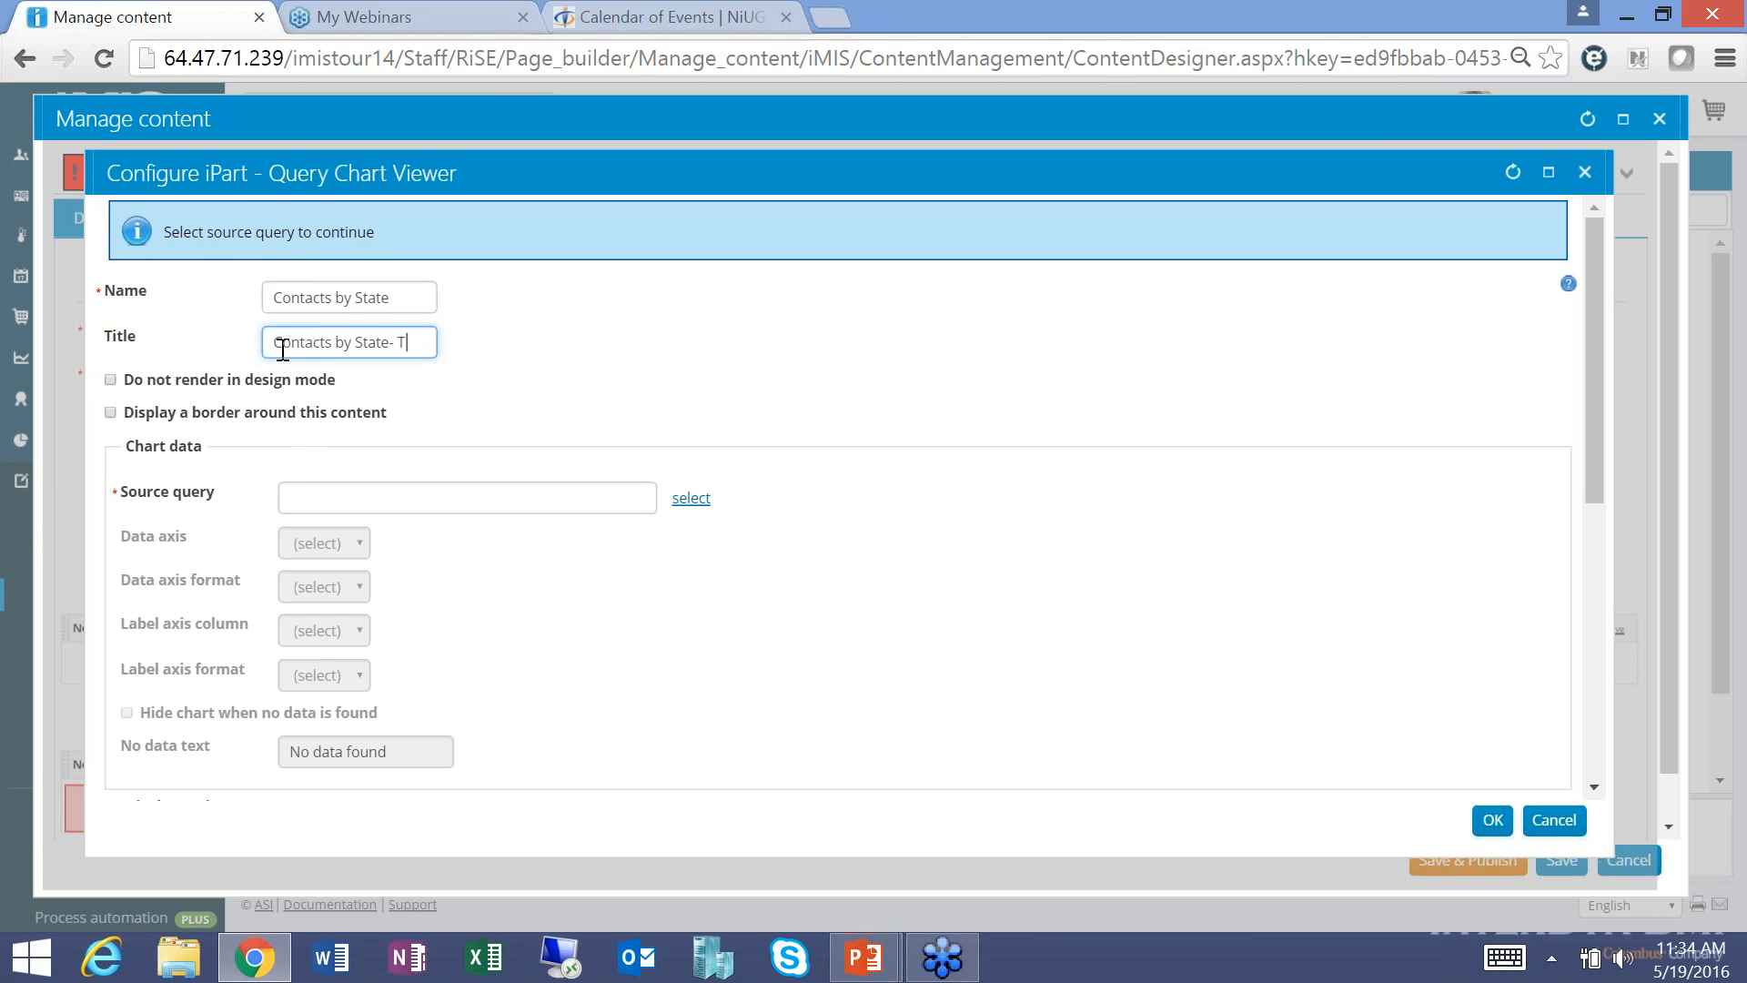
text(itle)
click(111, 413)
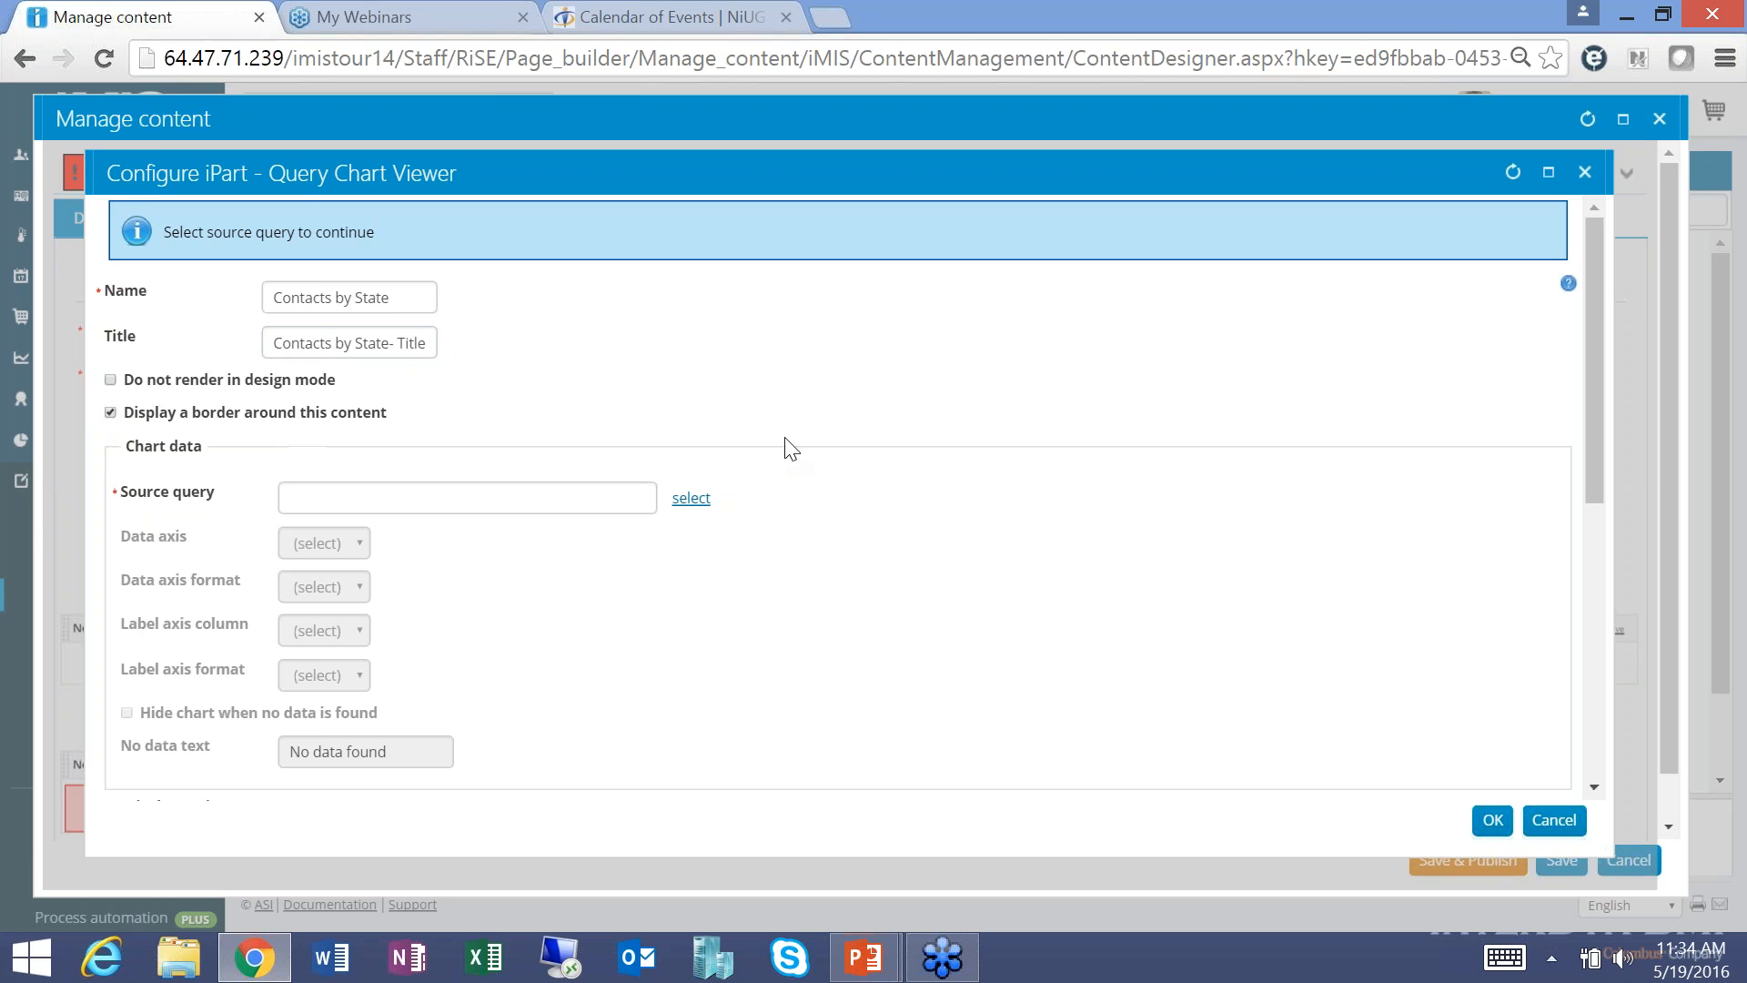
Set the chart's source query to Contacts by State from the InterDyn folder.
click(691, 500)
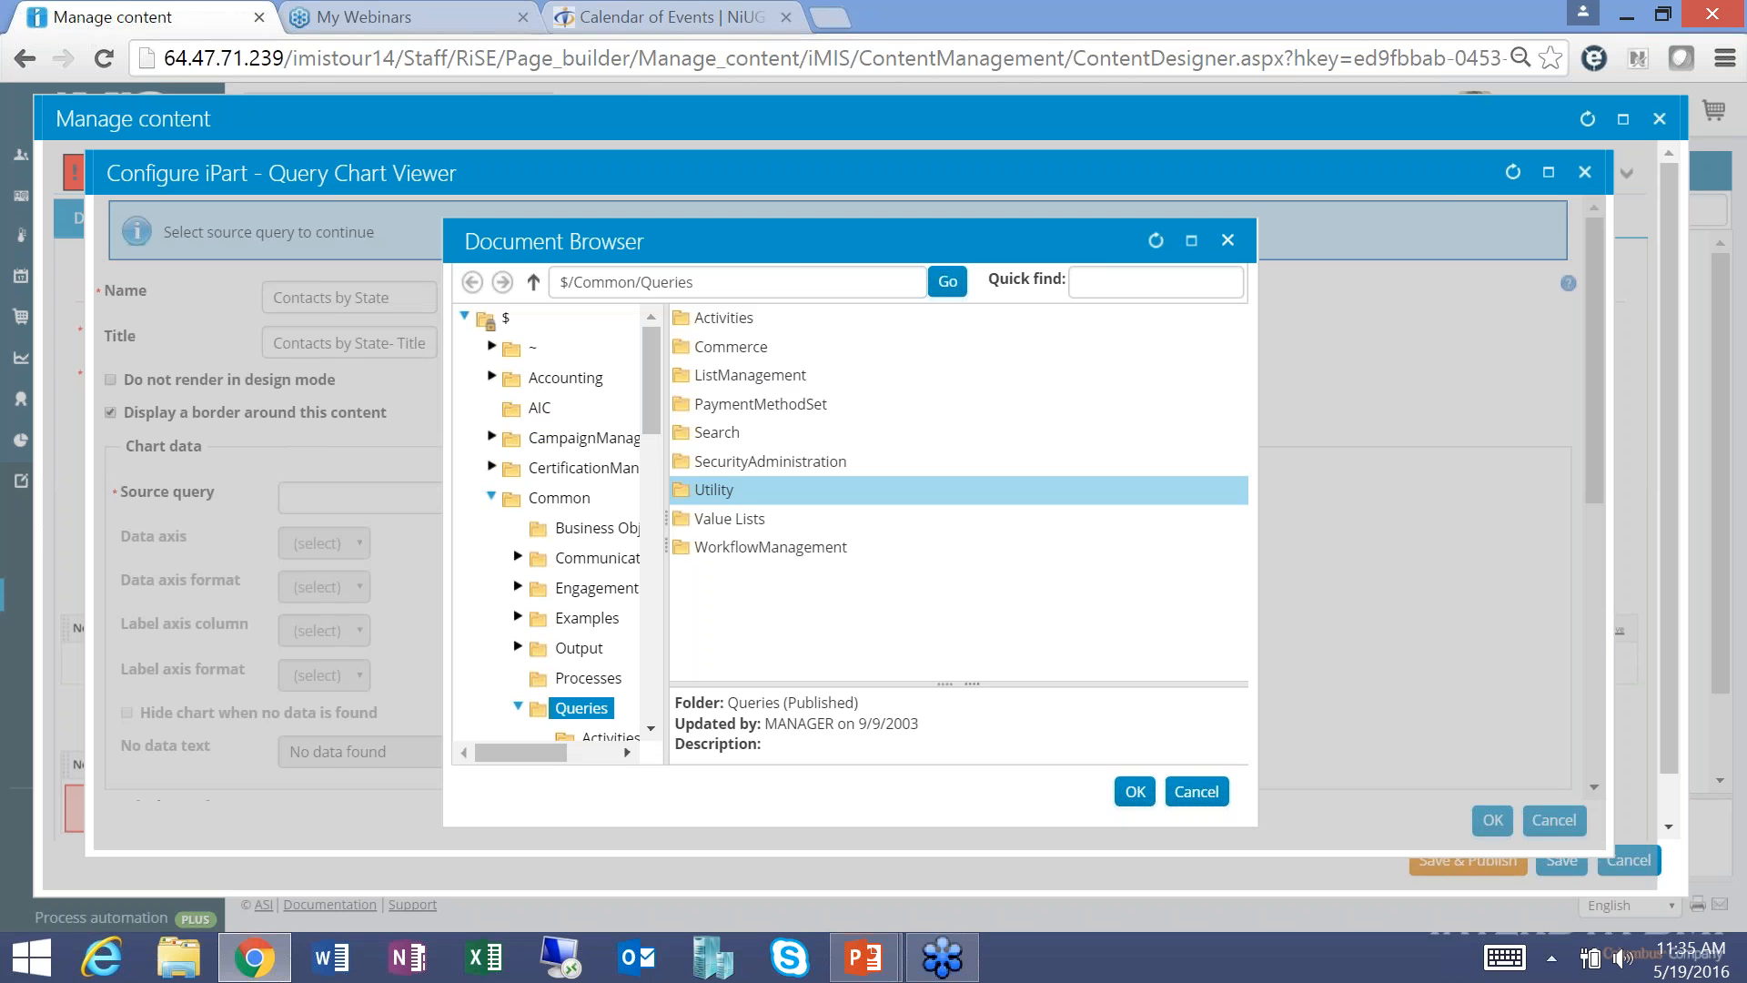
click(492, 498)
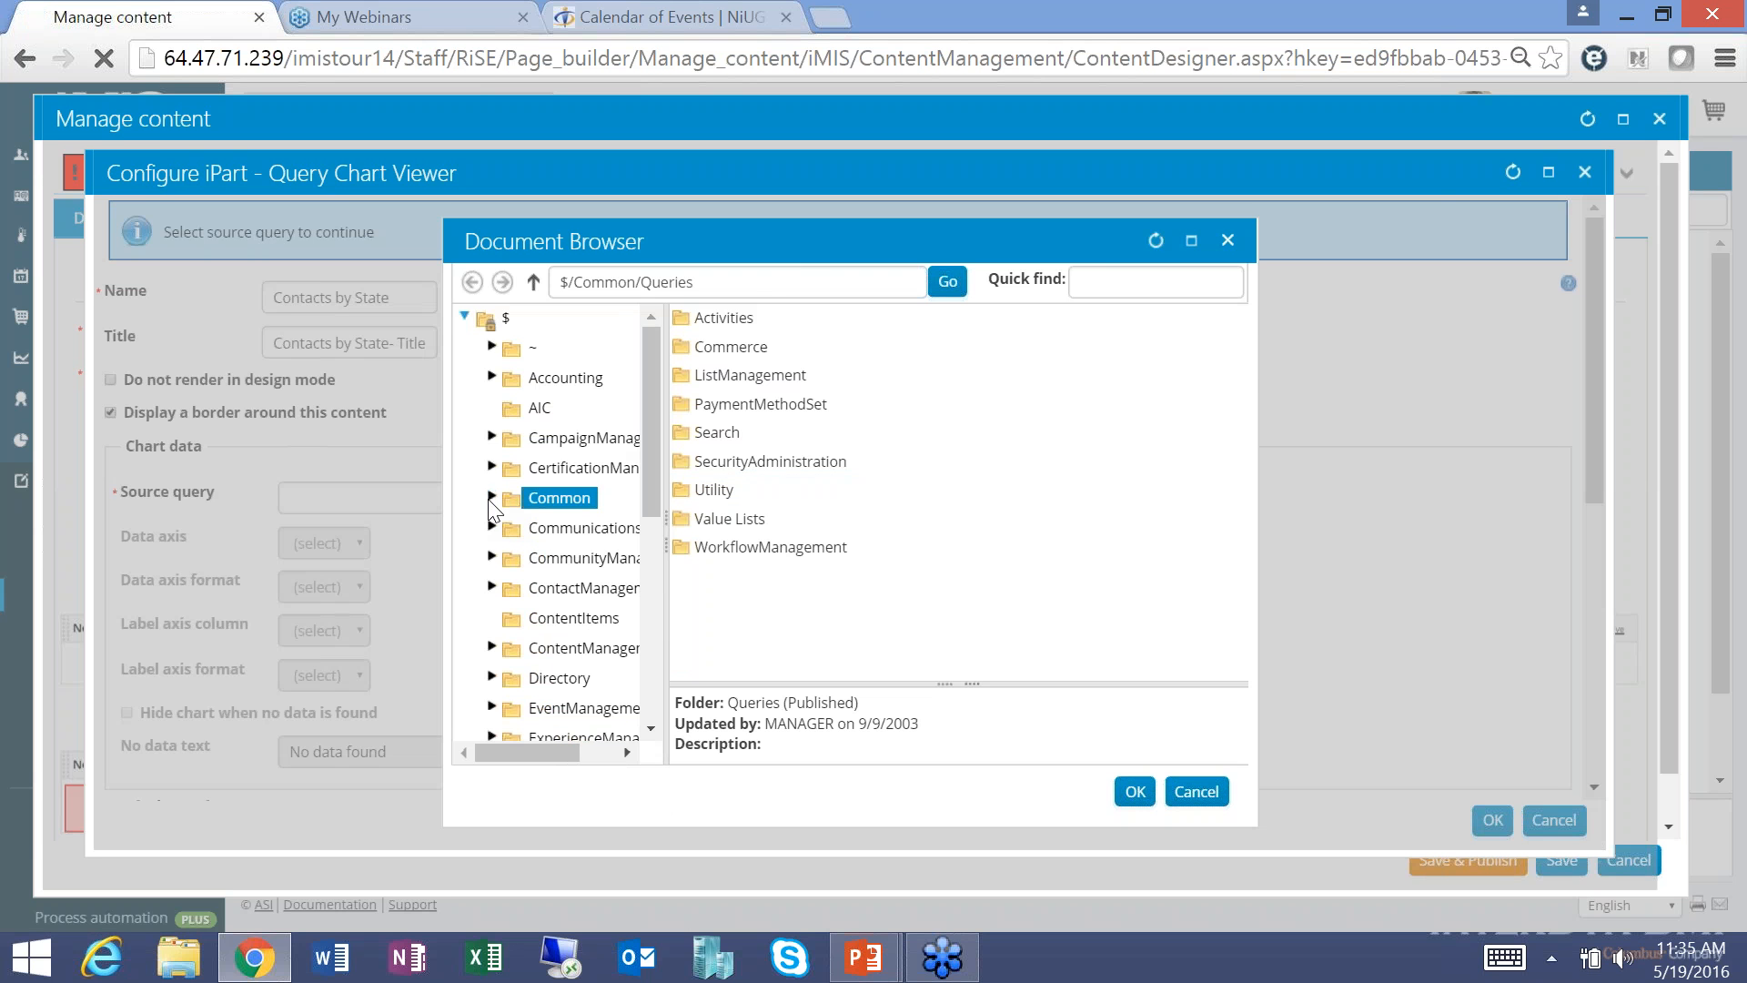
scroll(641, 494, down, 3)
click(575, 505)
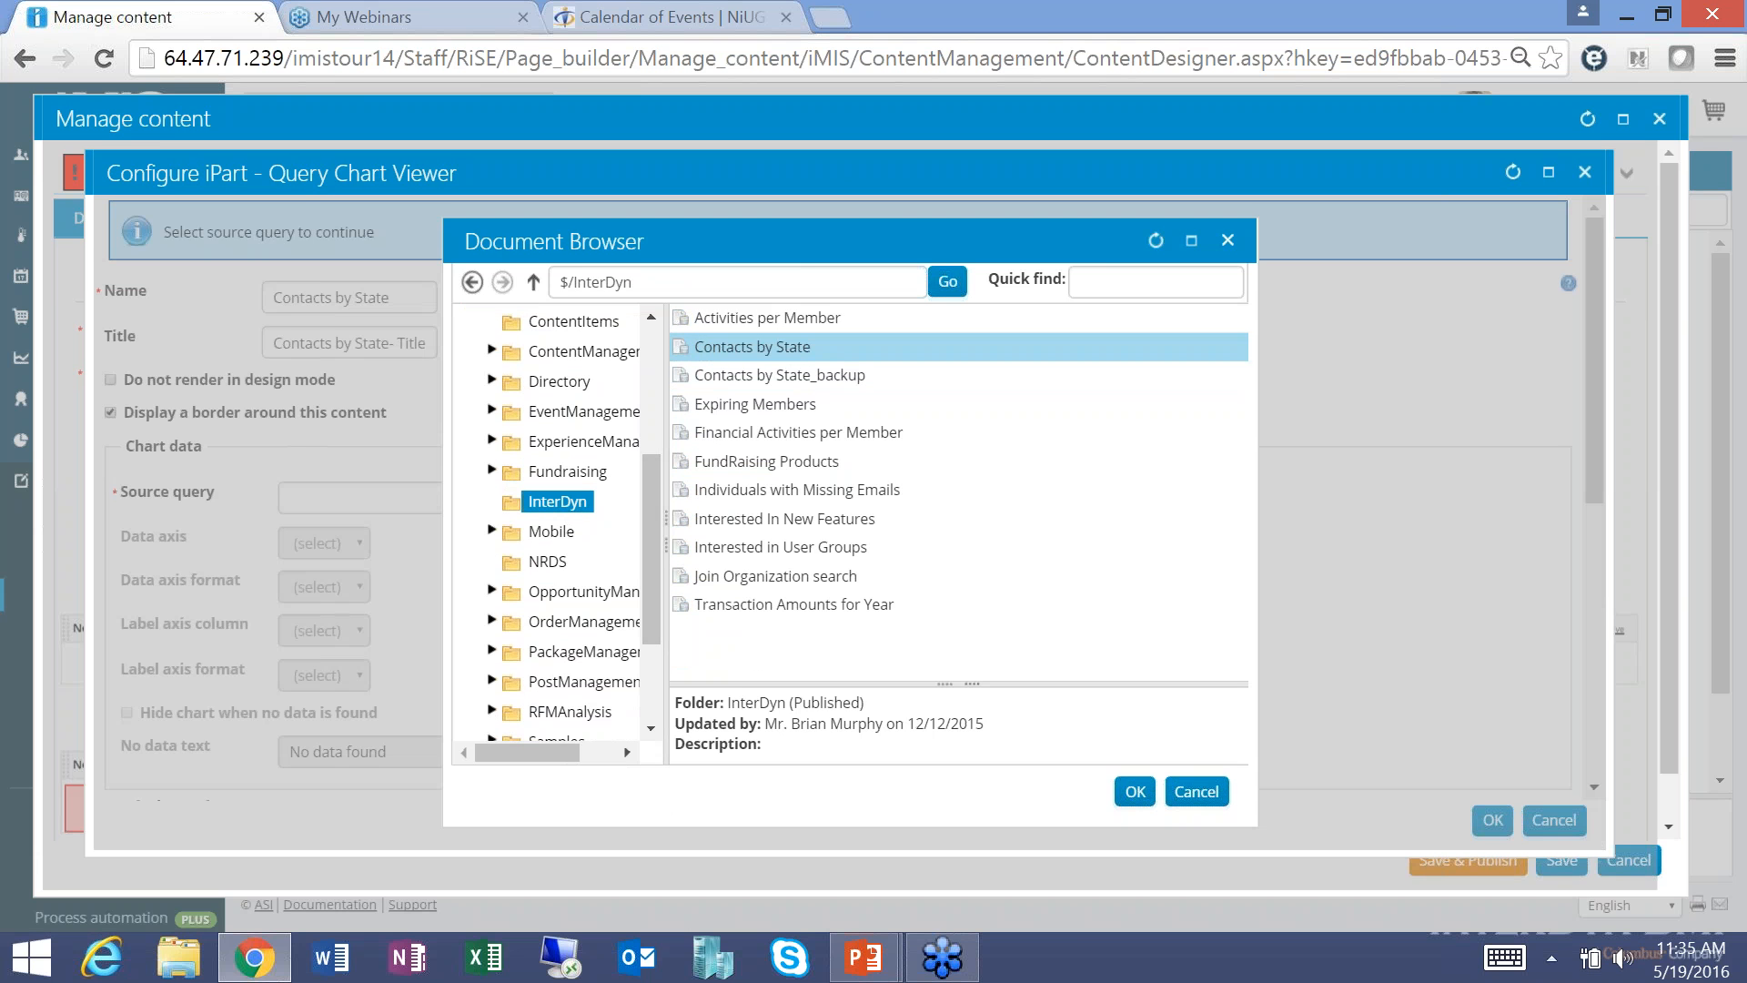
double_click(700, 349)
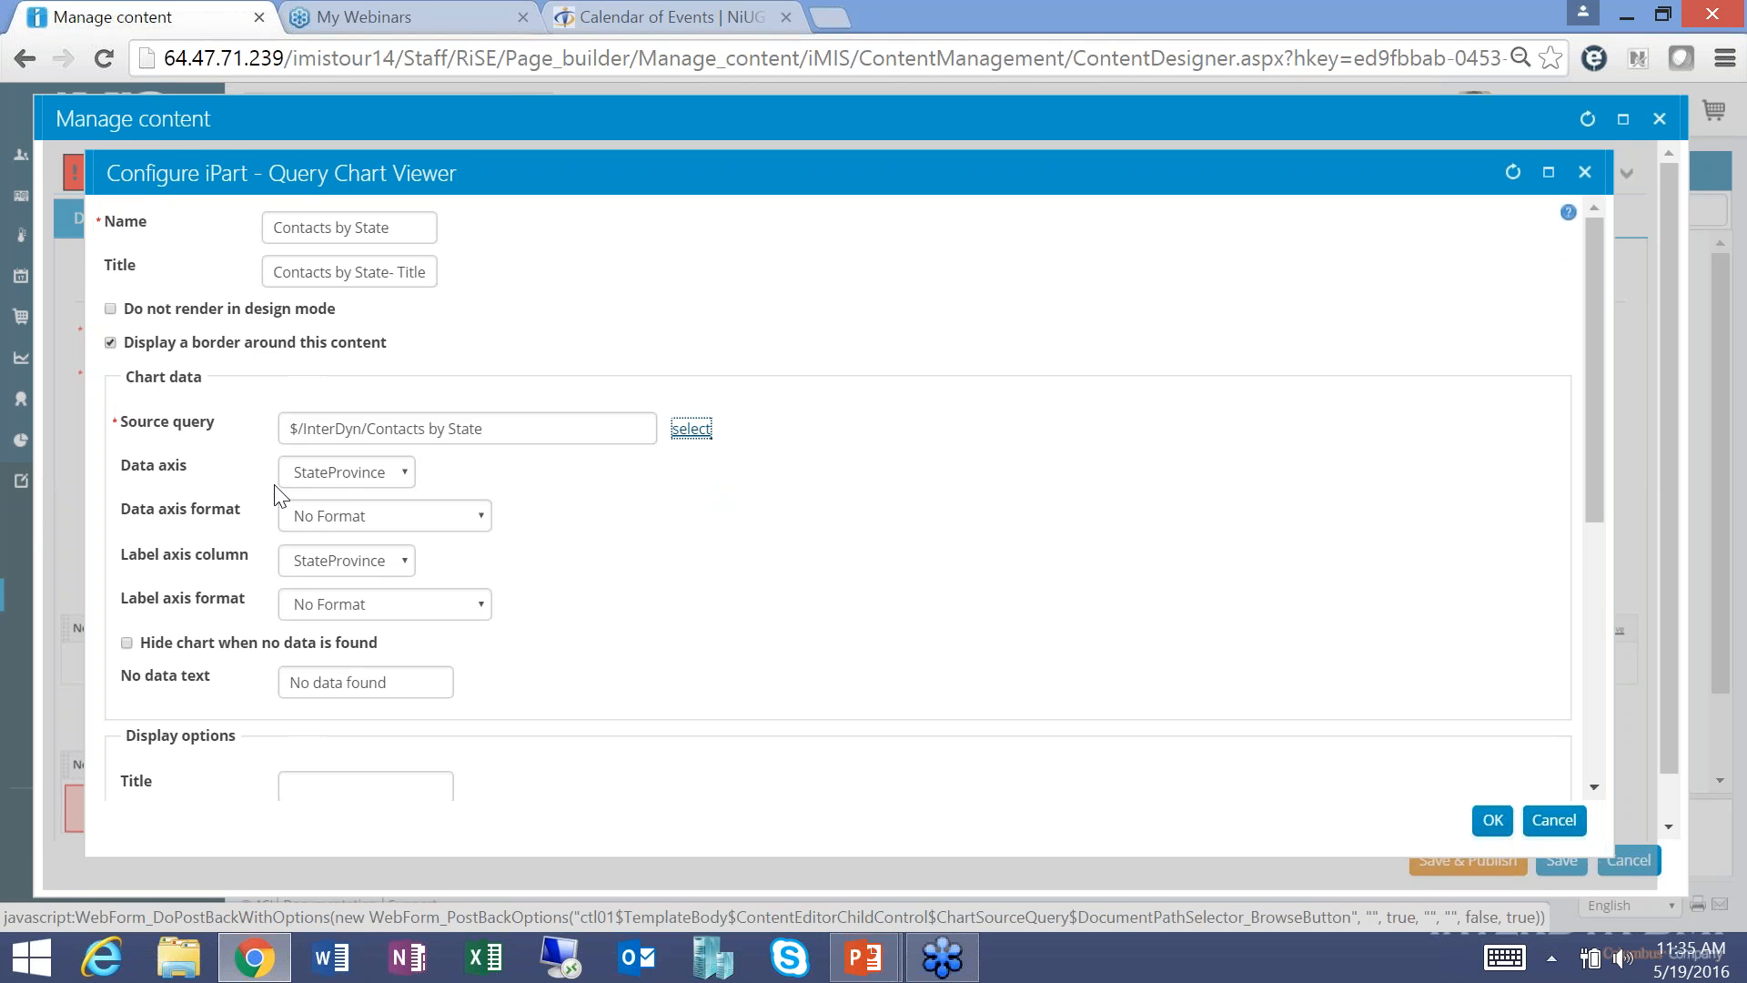
Set the chart's data axis to ID and its data axis format to Integer Value.
click(335, 481)
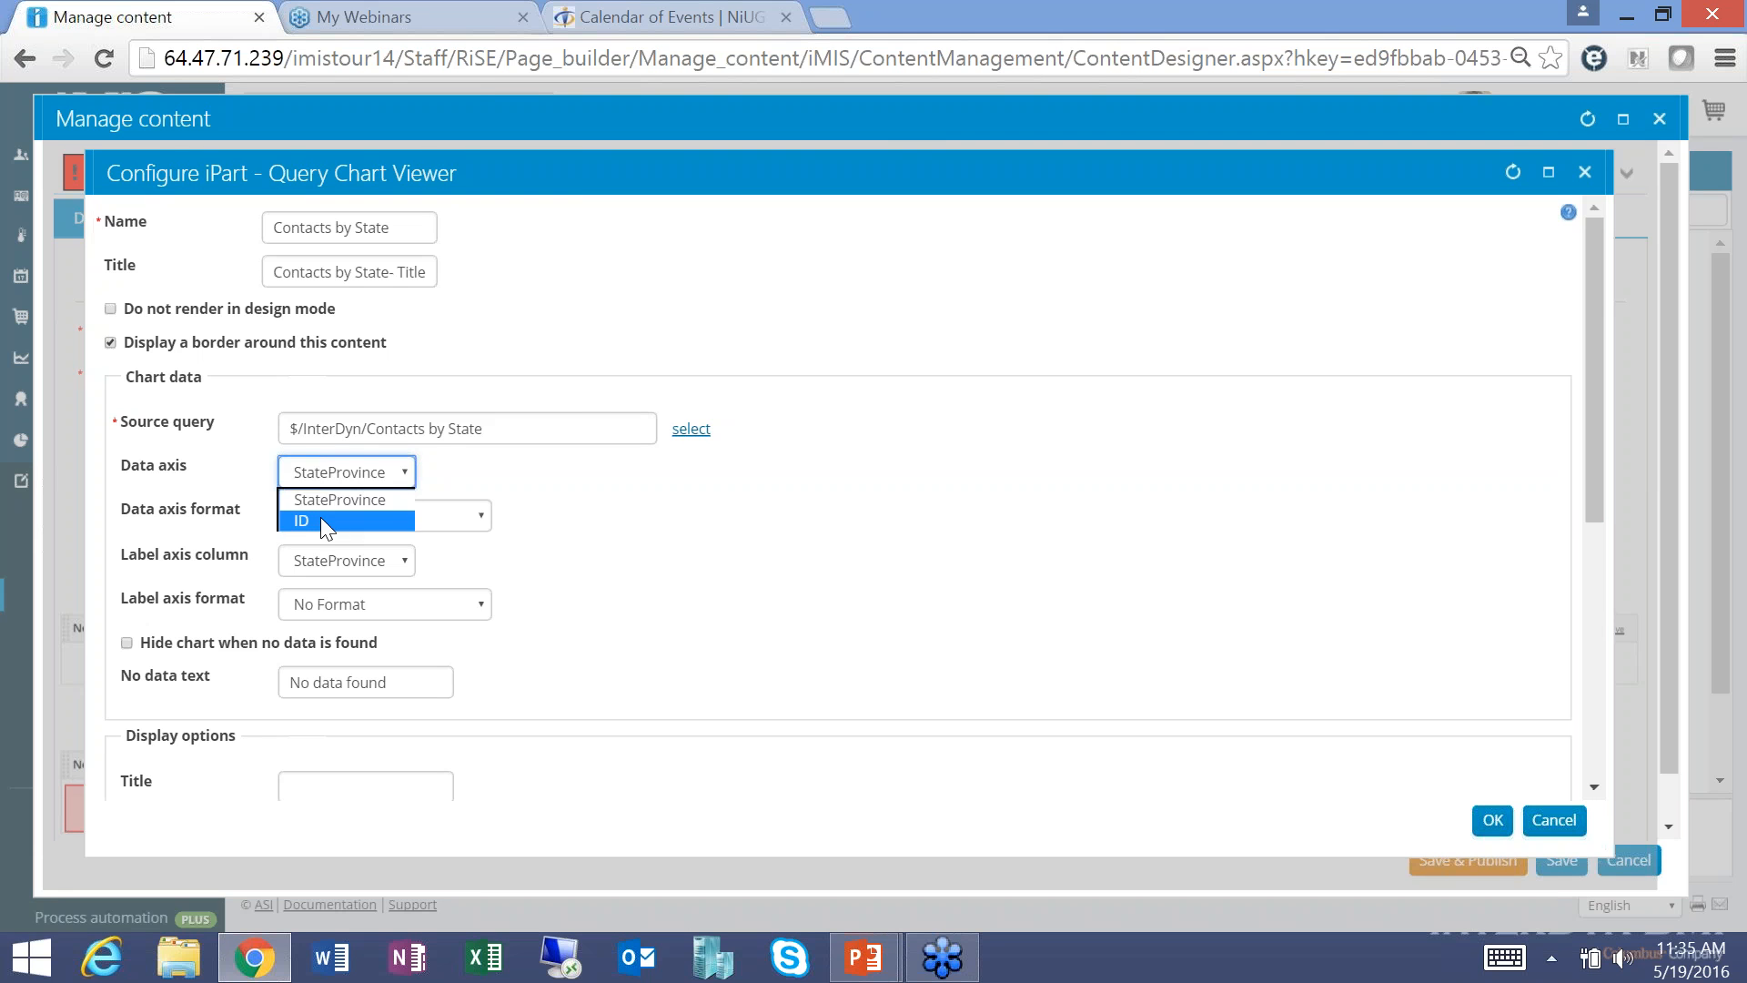
click(318, 518)
click(332, 518)
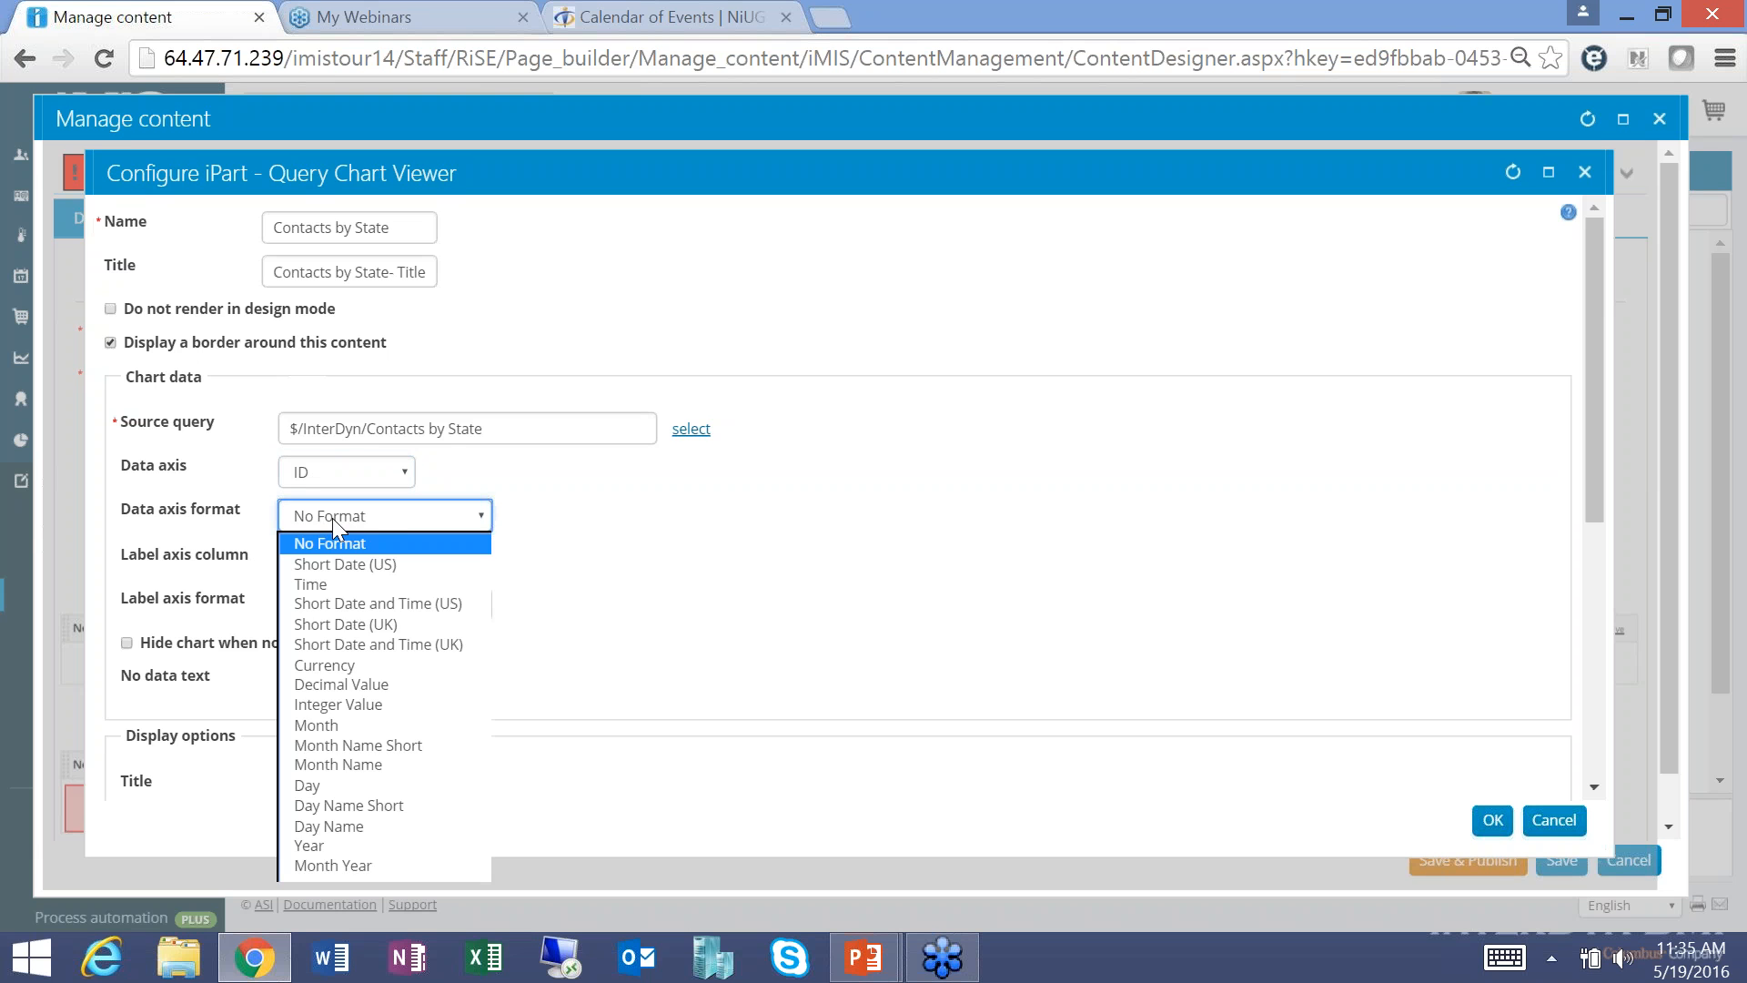
click(624, 519)
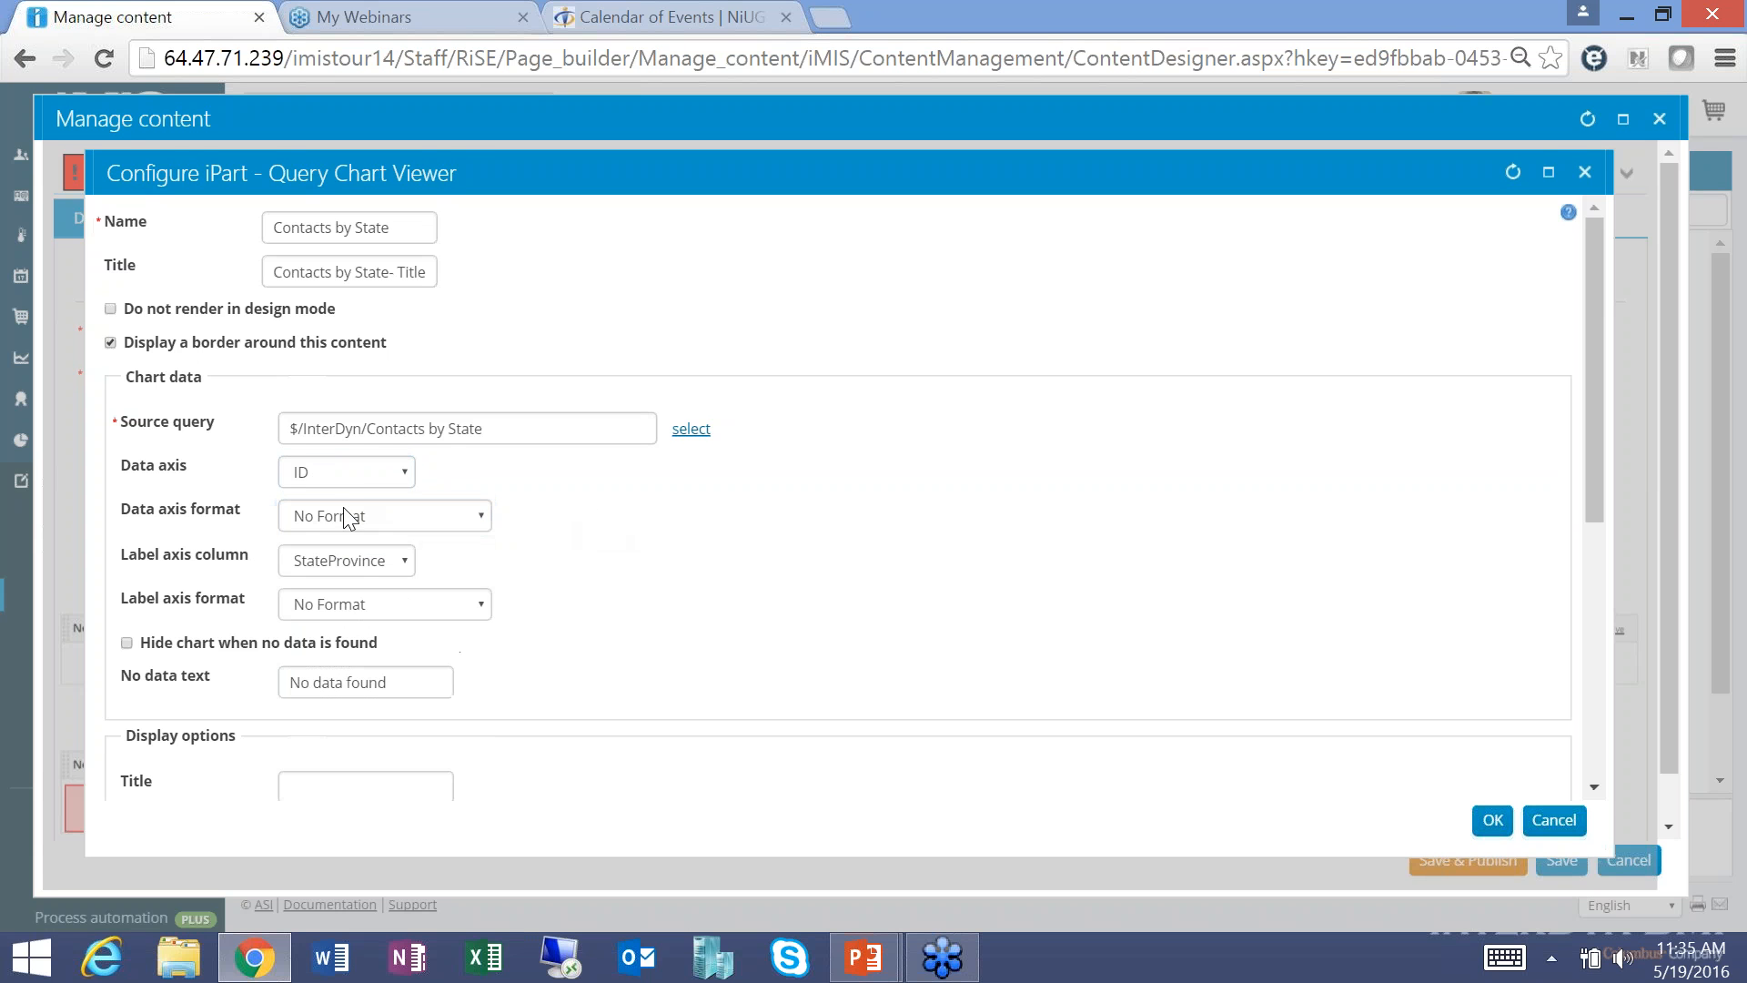
click(317, 605)
click(232, 555)
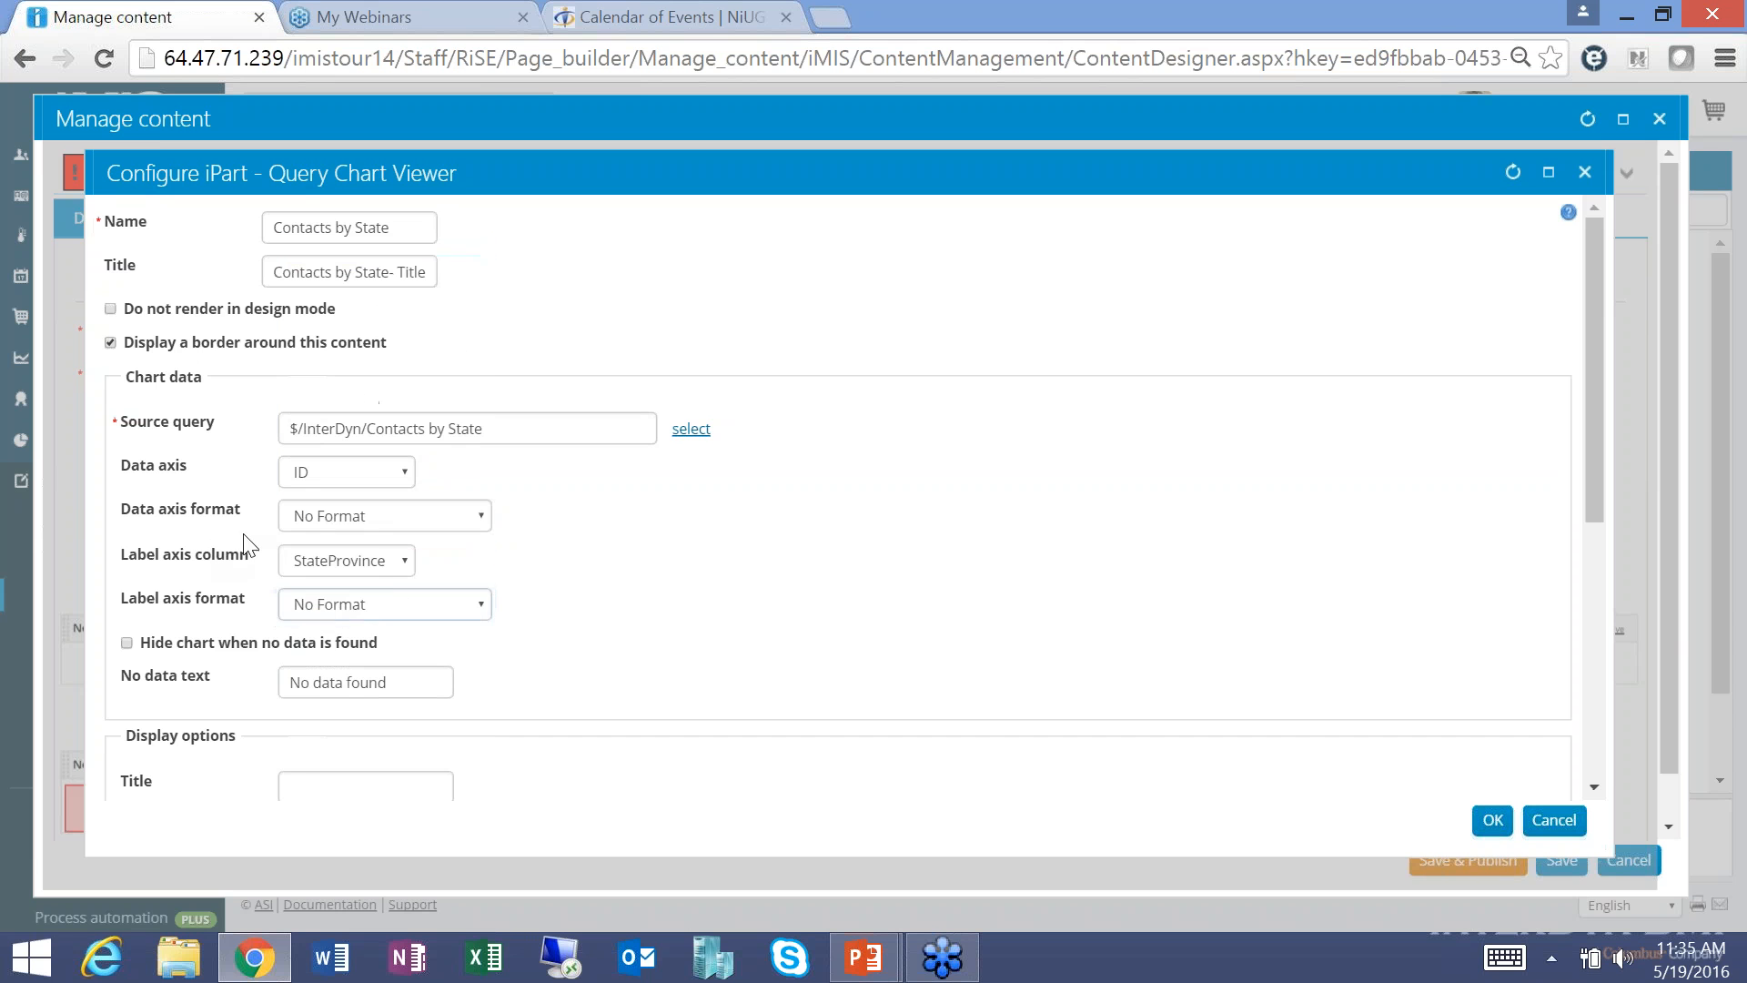
click(326, 517)
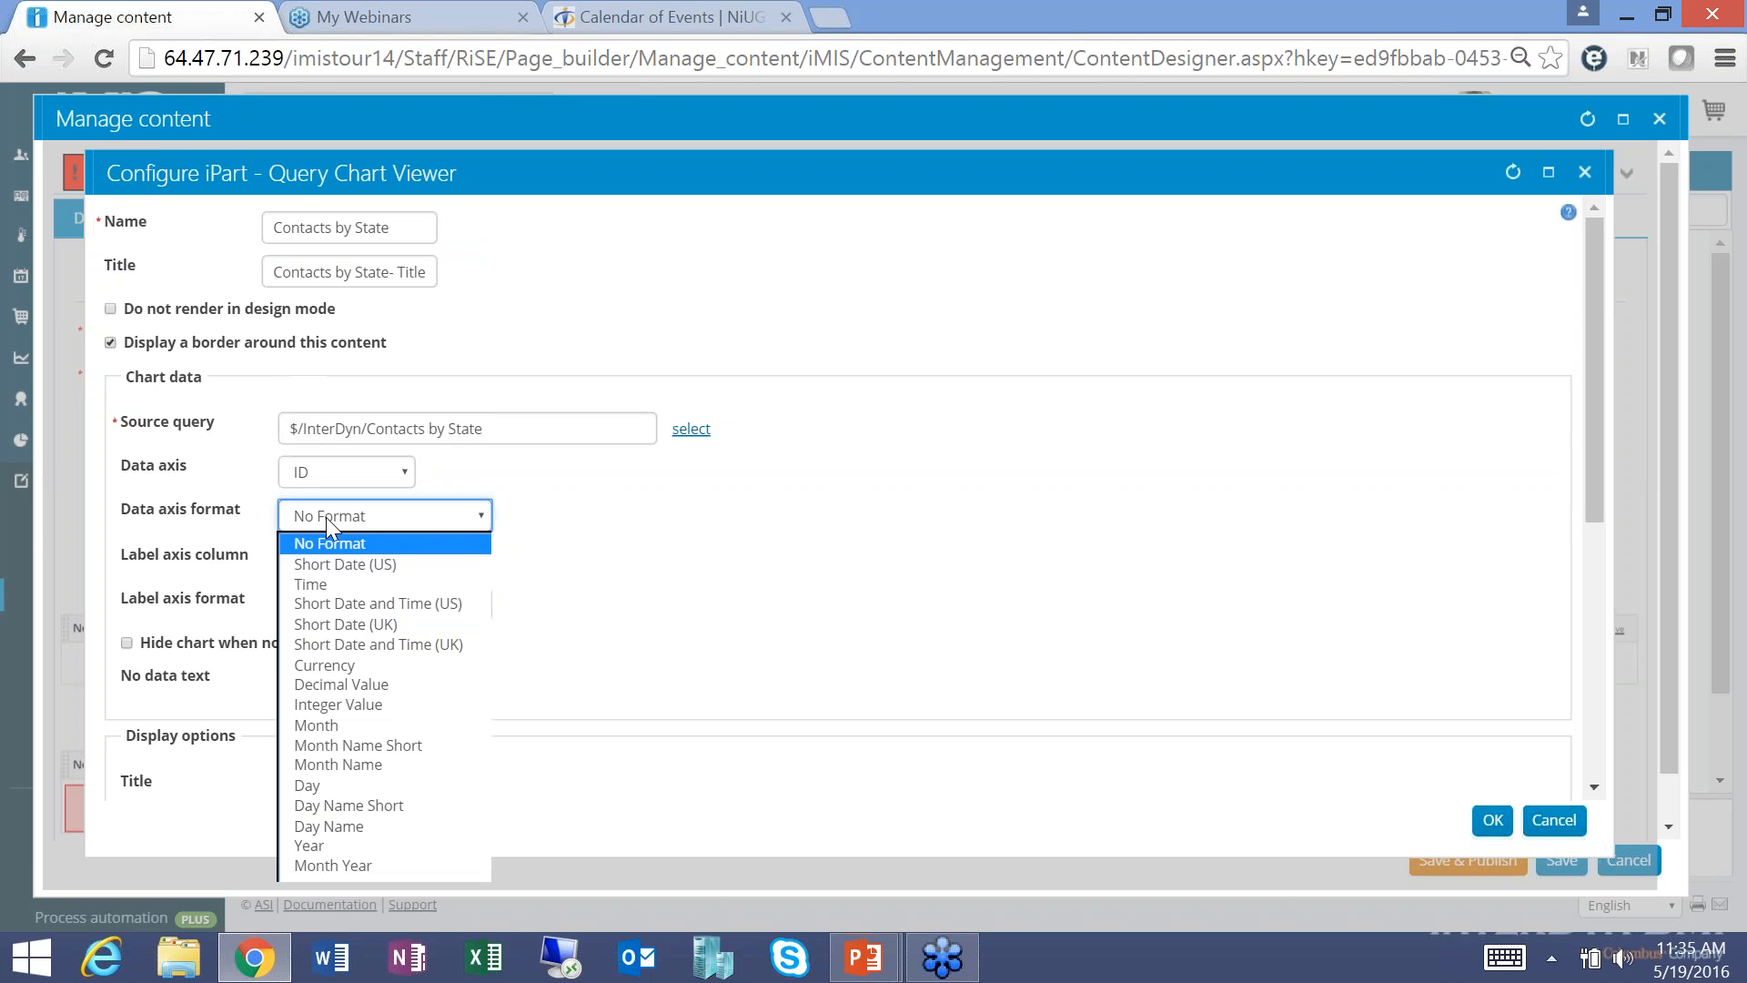
click(386, 703)
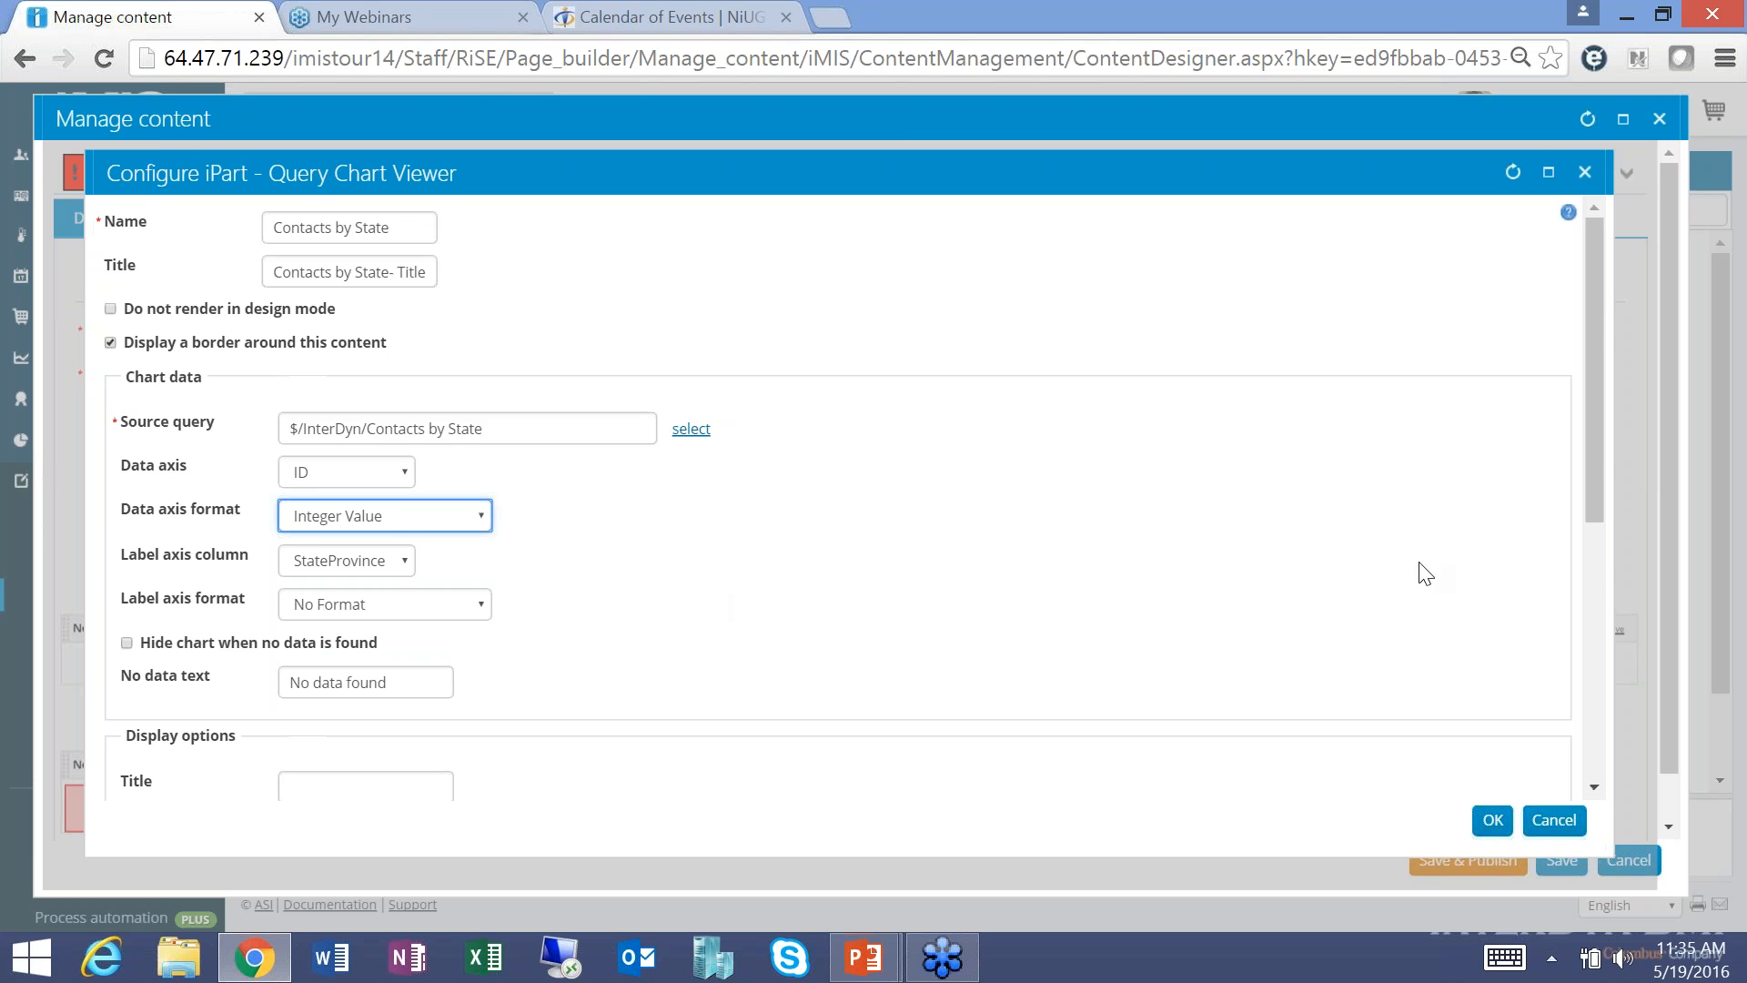
Set the chart type to Bar - Horizontal with the Metro skin and accept the Query Chart Viewer configuration.
drag(1592, 321, 1582, 411)
click(348, 643)
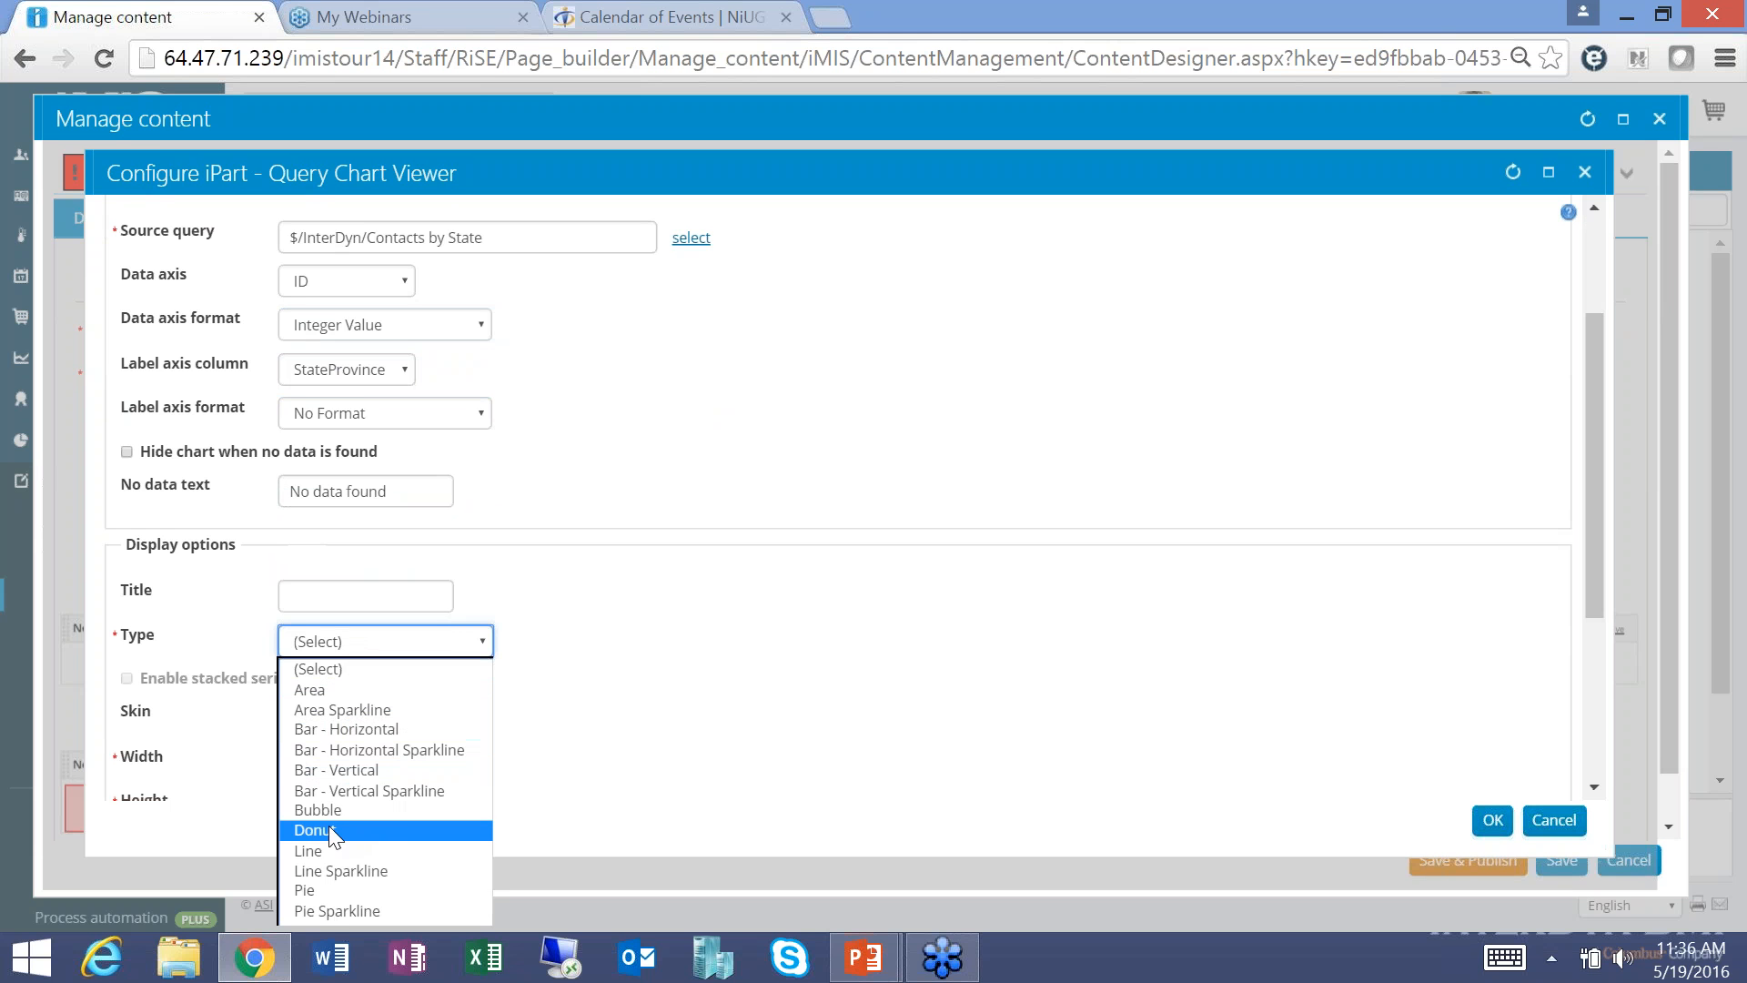
click(374, 726)
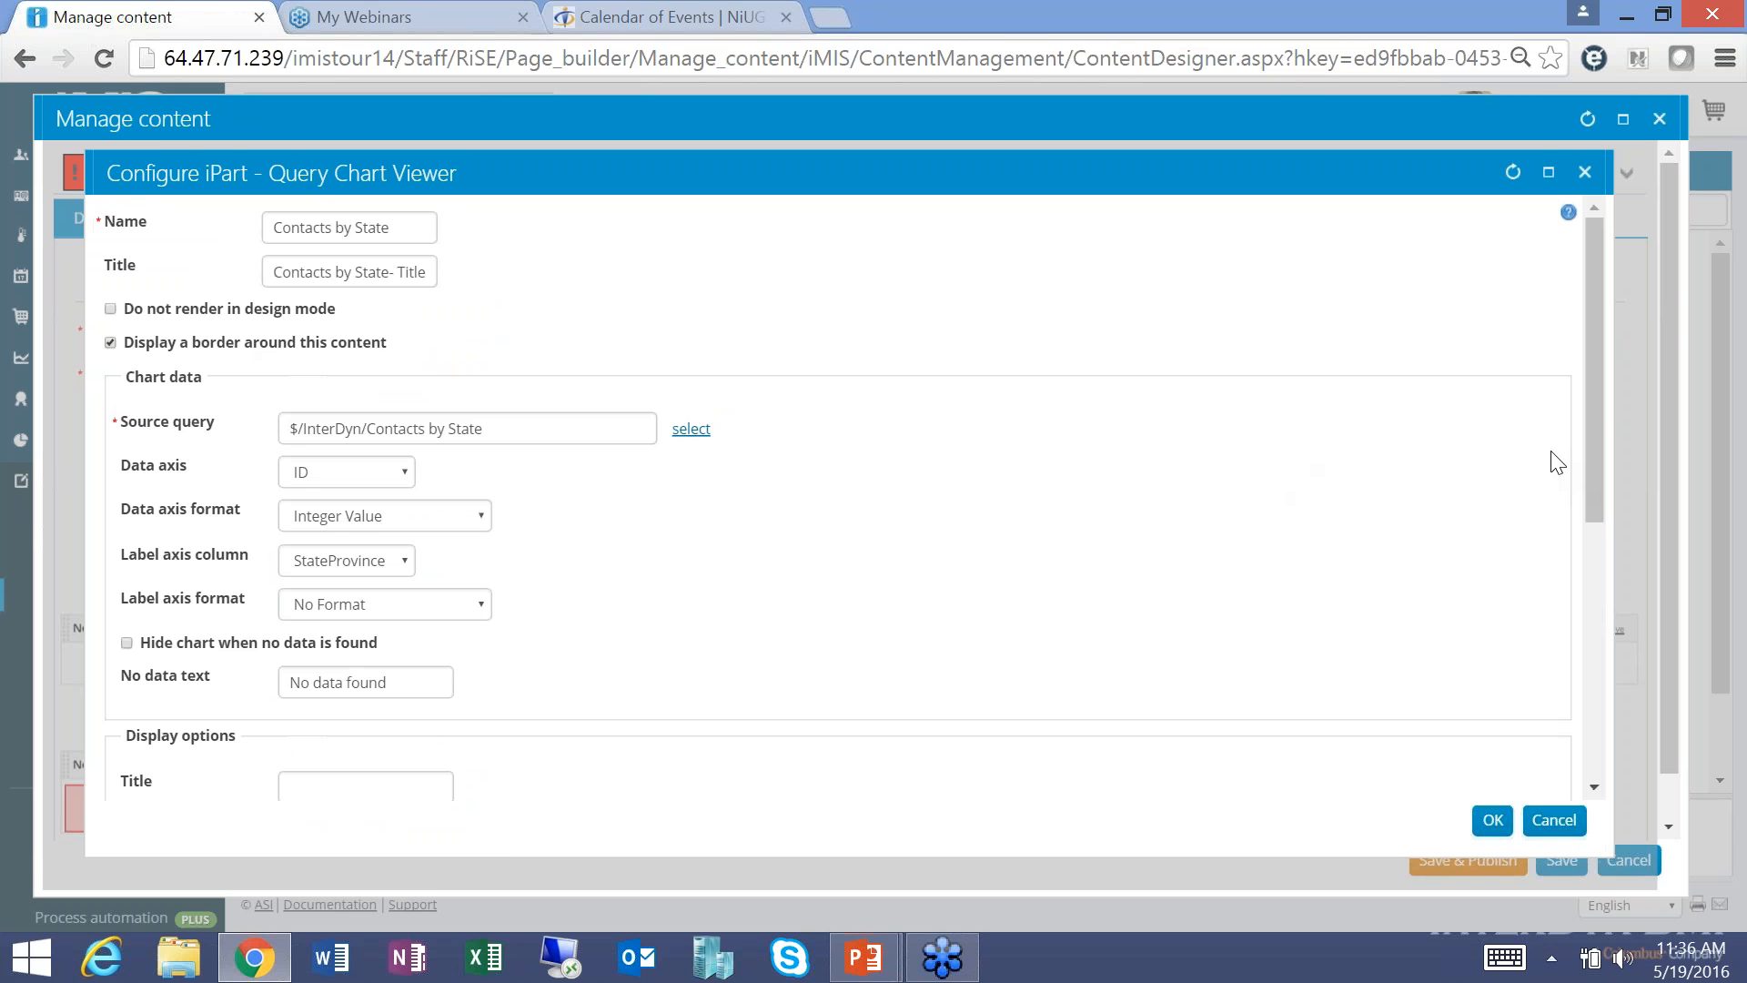
drag(1598, 424, 1587, 577)
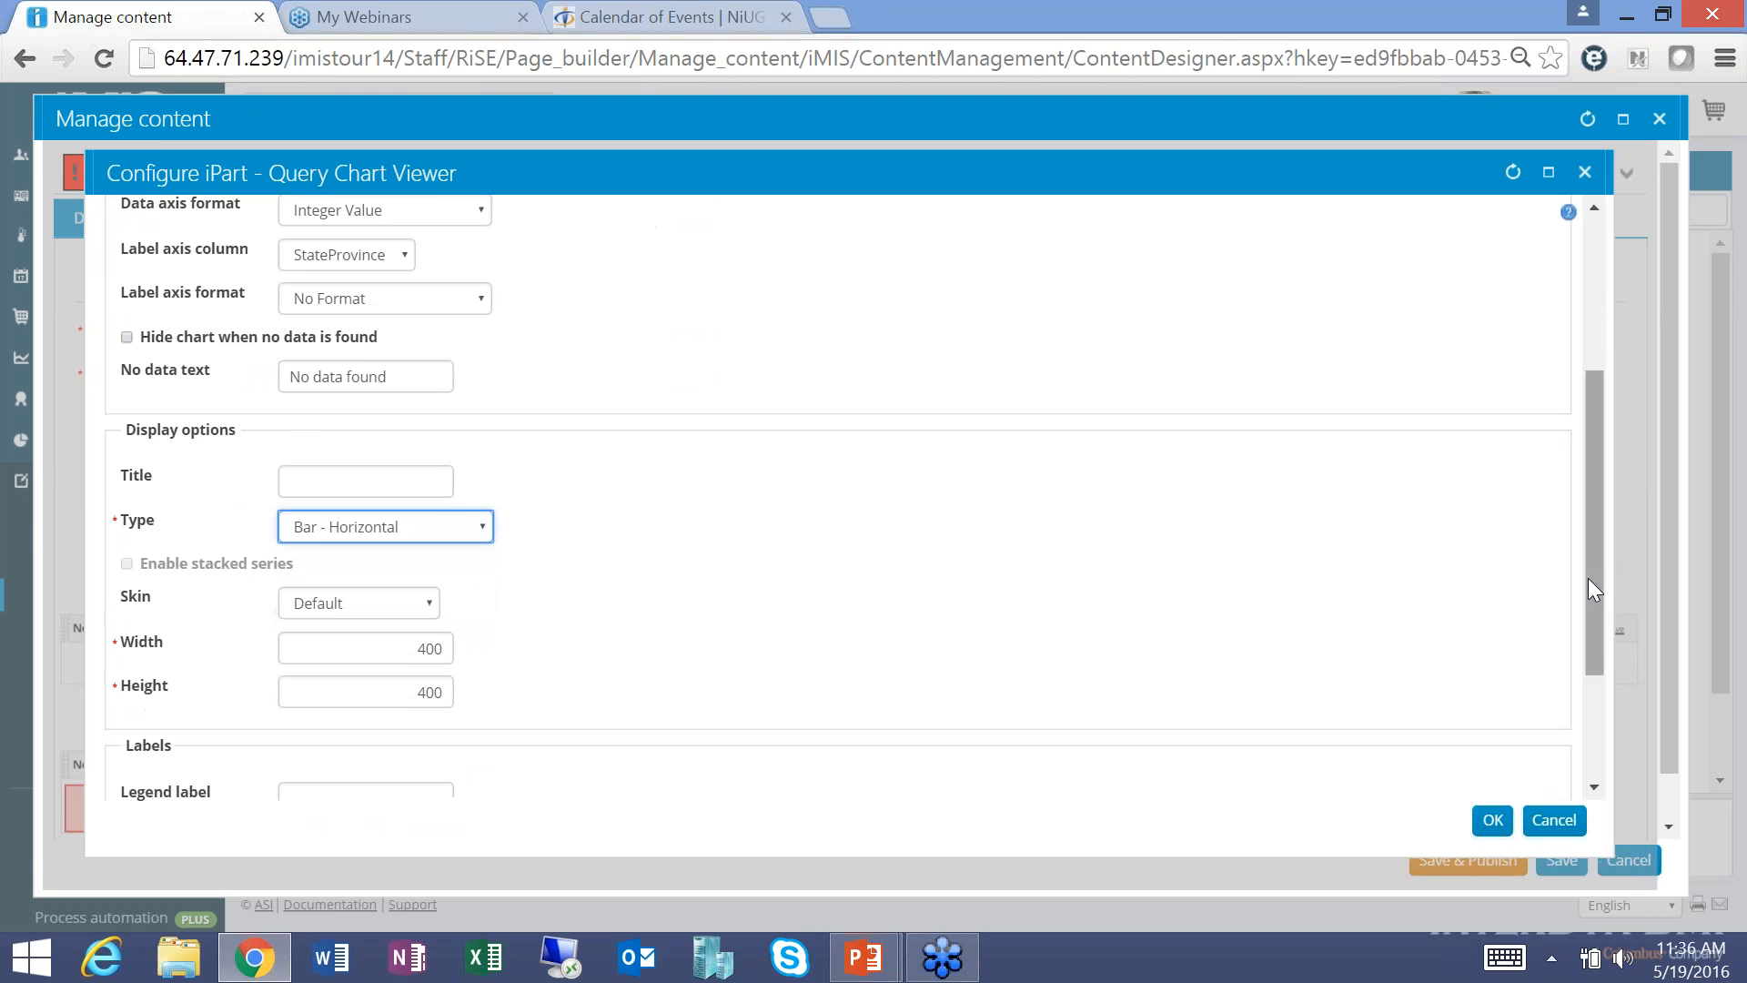
click(329, 613)
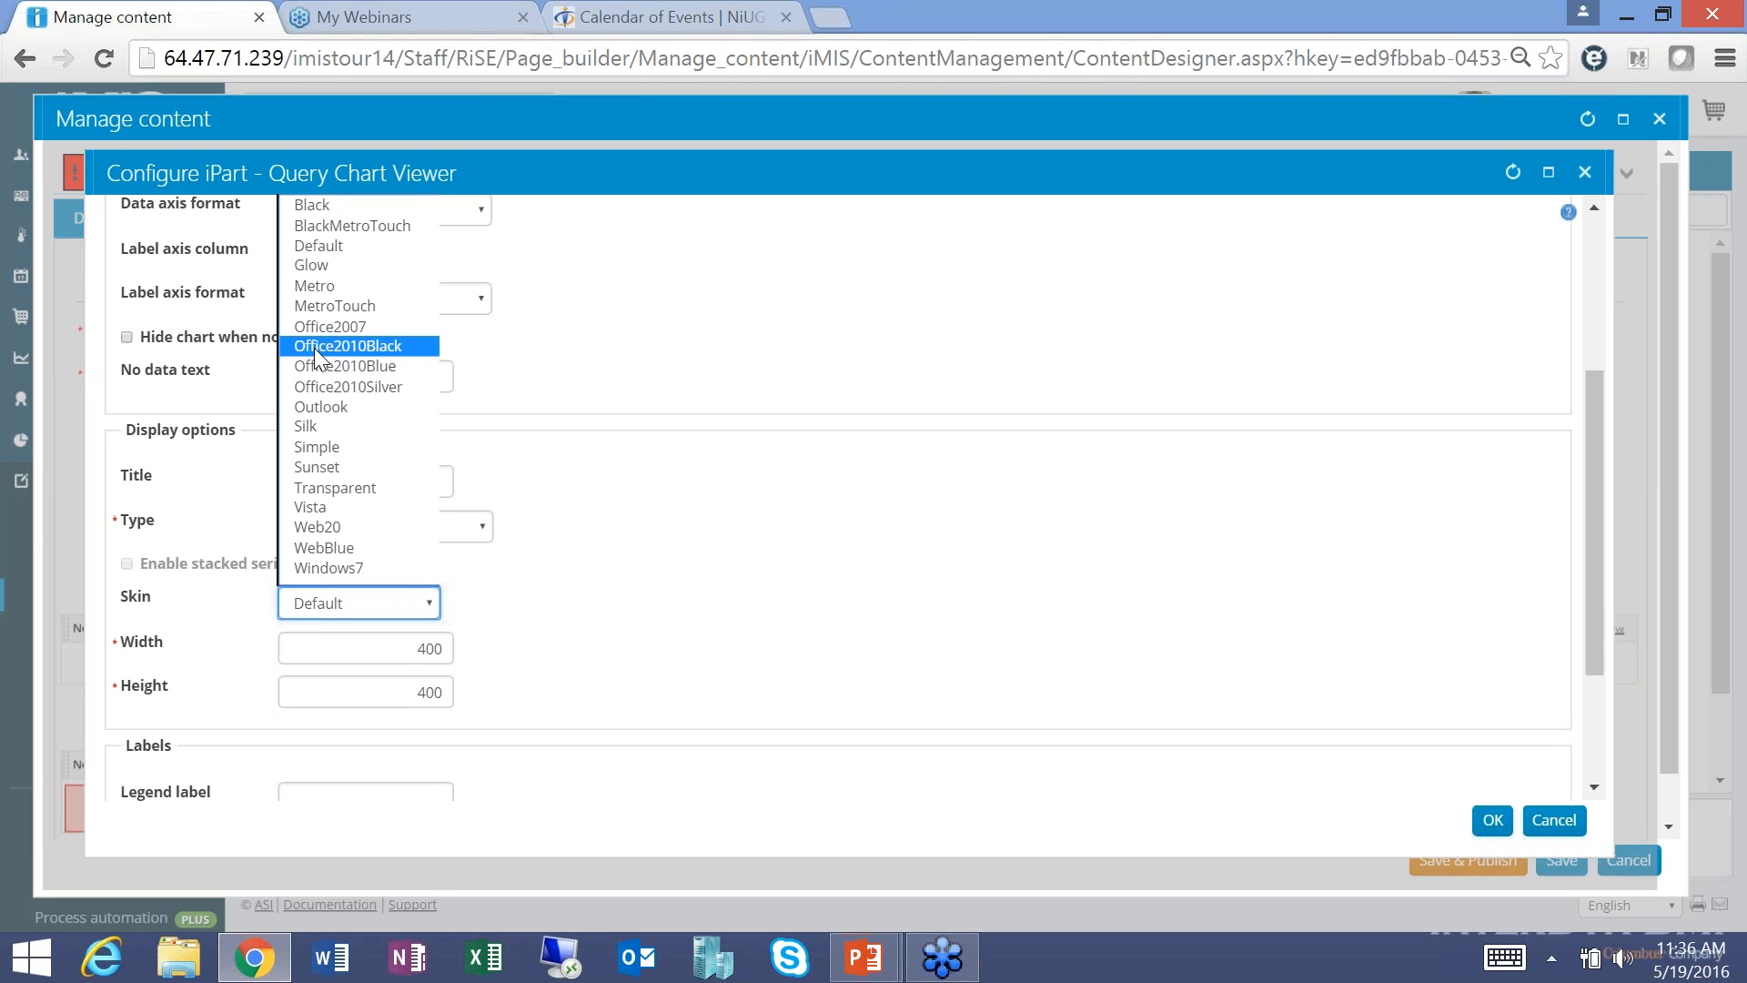
click(317, 287)
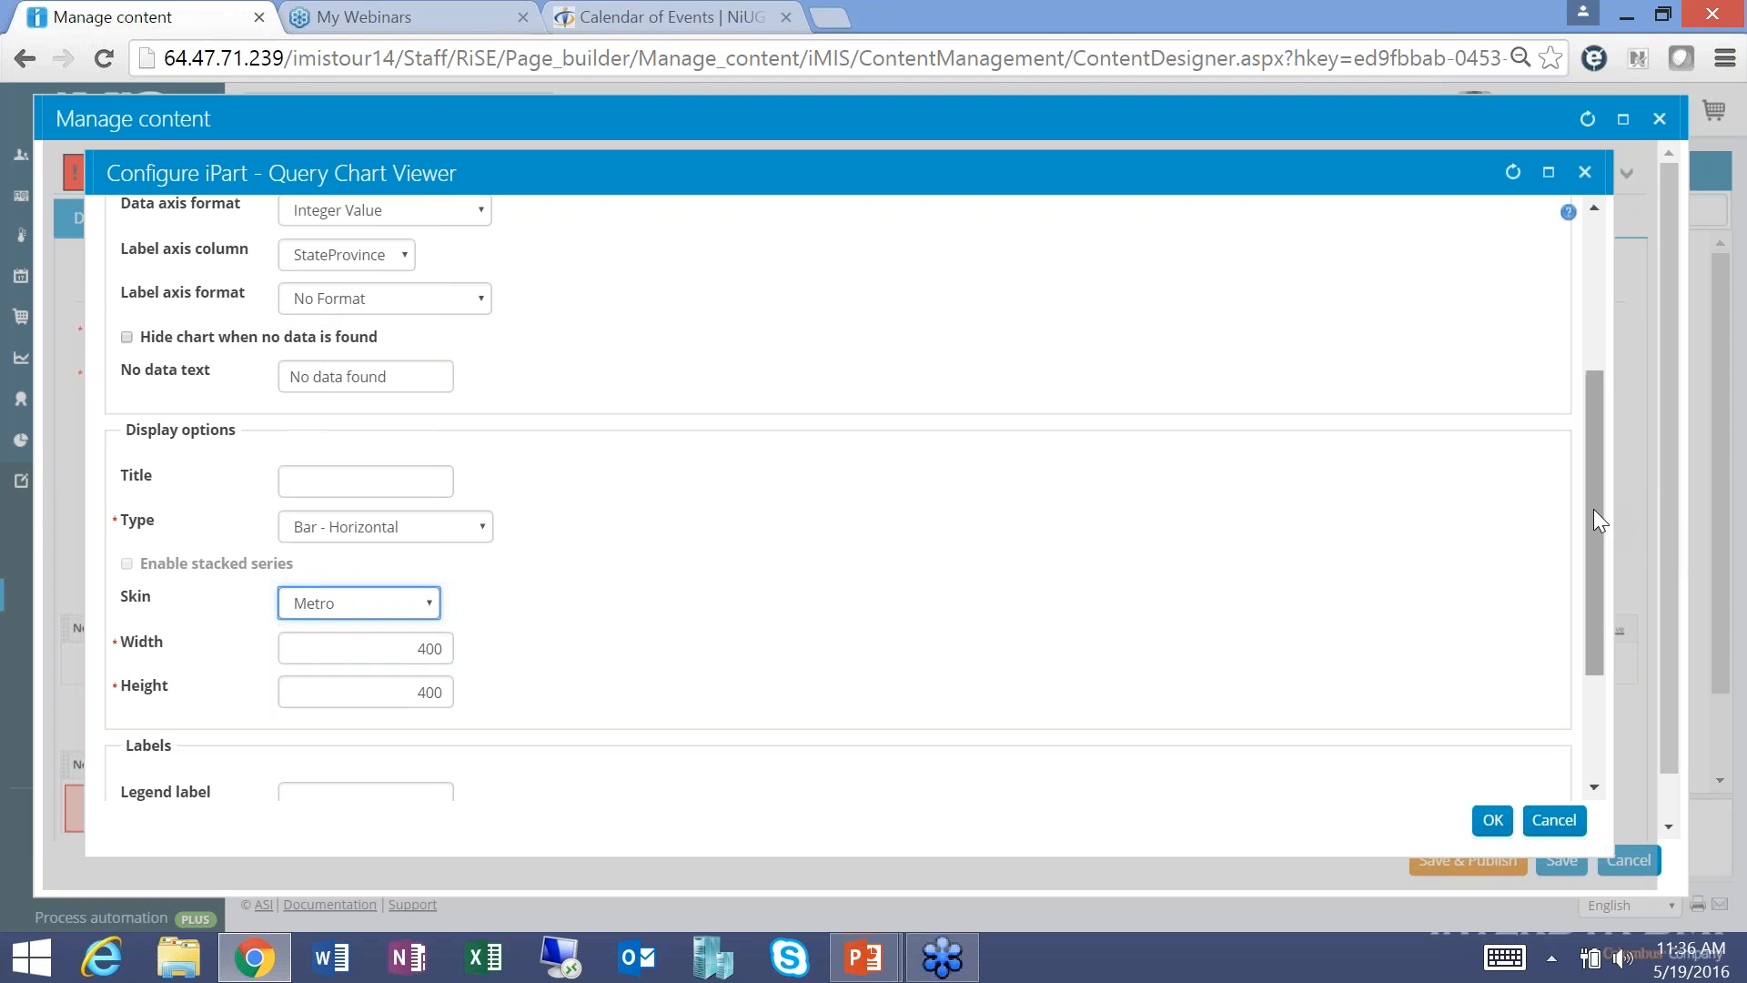
drag(1593, 509, 1591, 683)
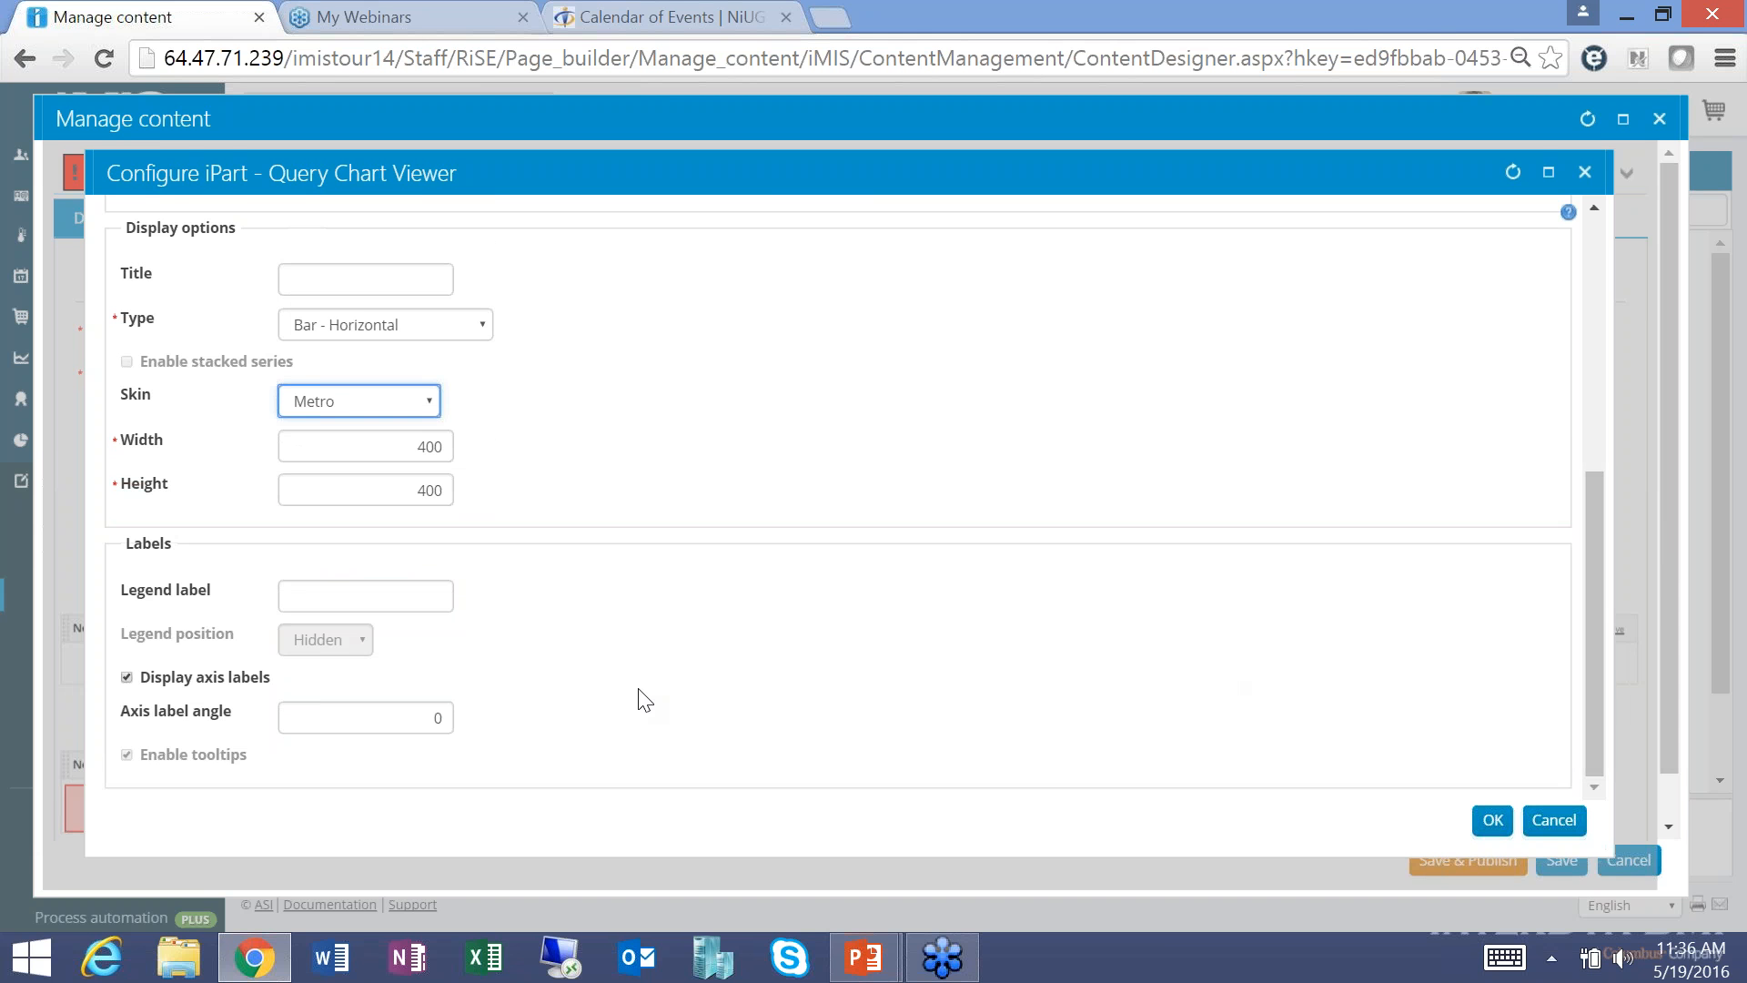
click(1491, 822)
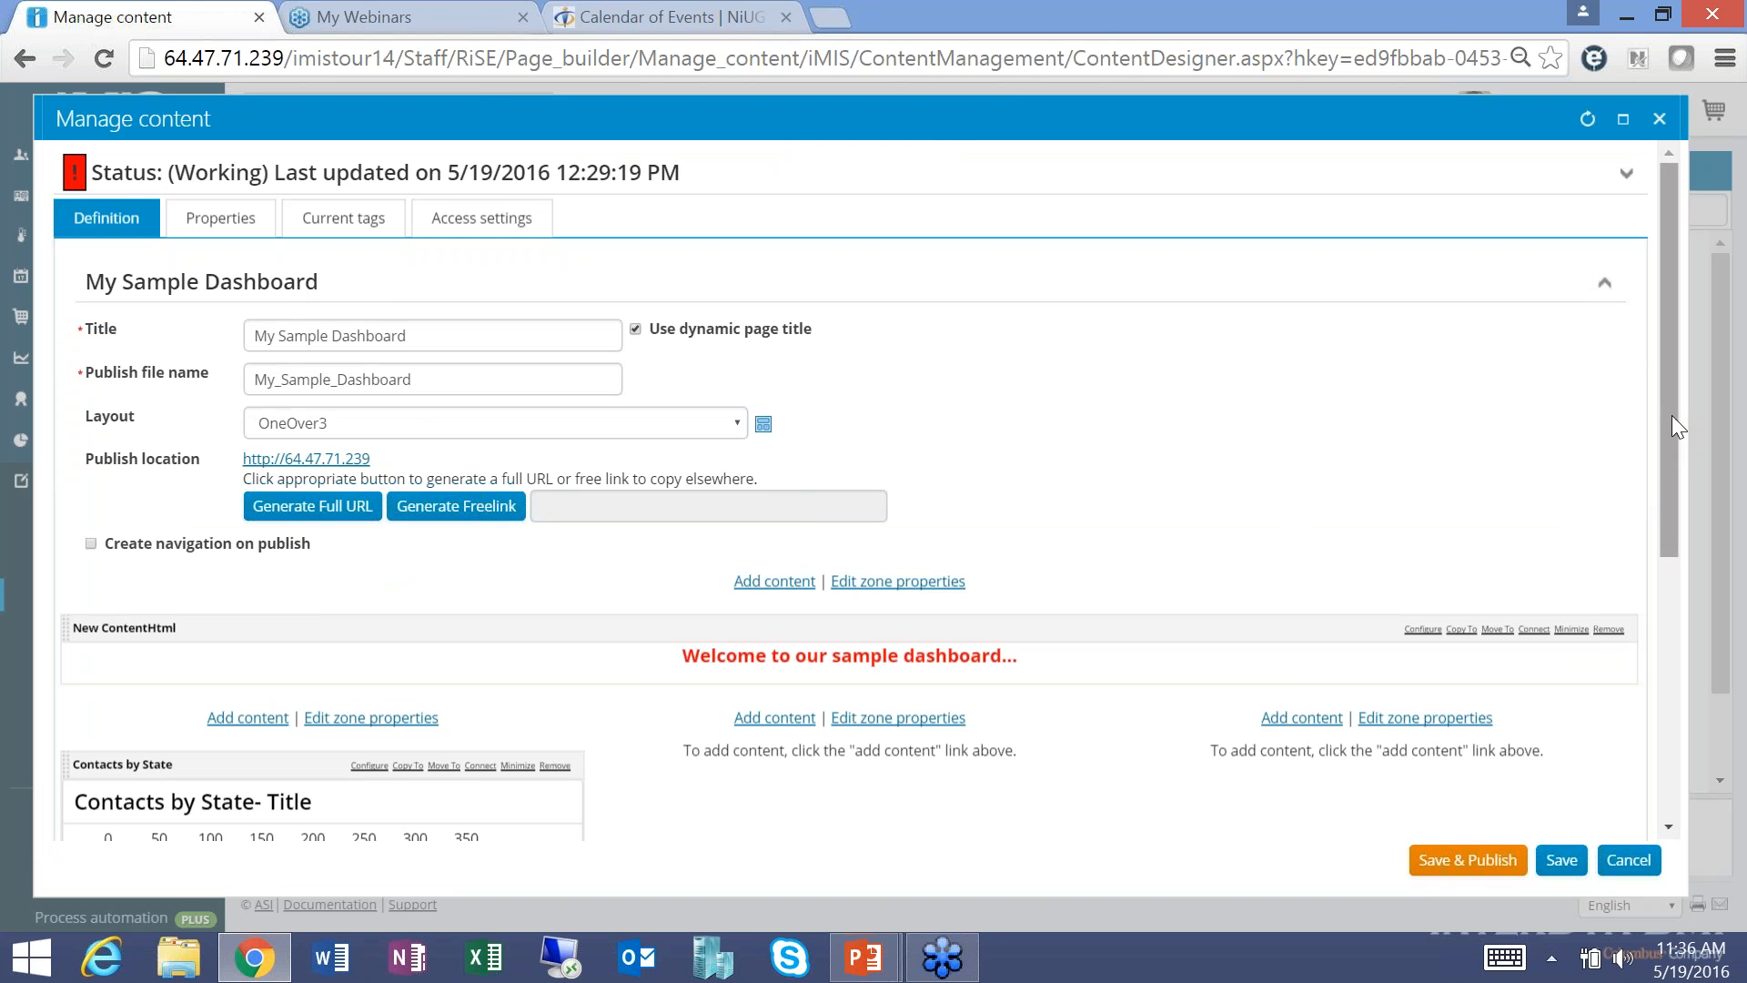
Review the Contacts by State bar chart, and save and publish the My Sample Dashboard page.
drag(1670, 422, 1655, 680)
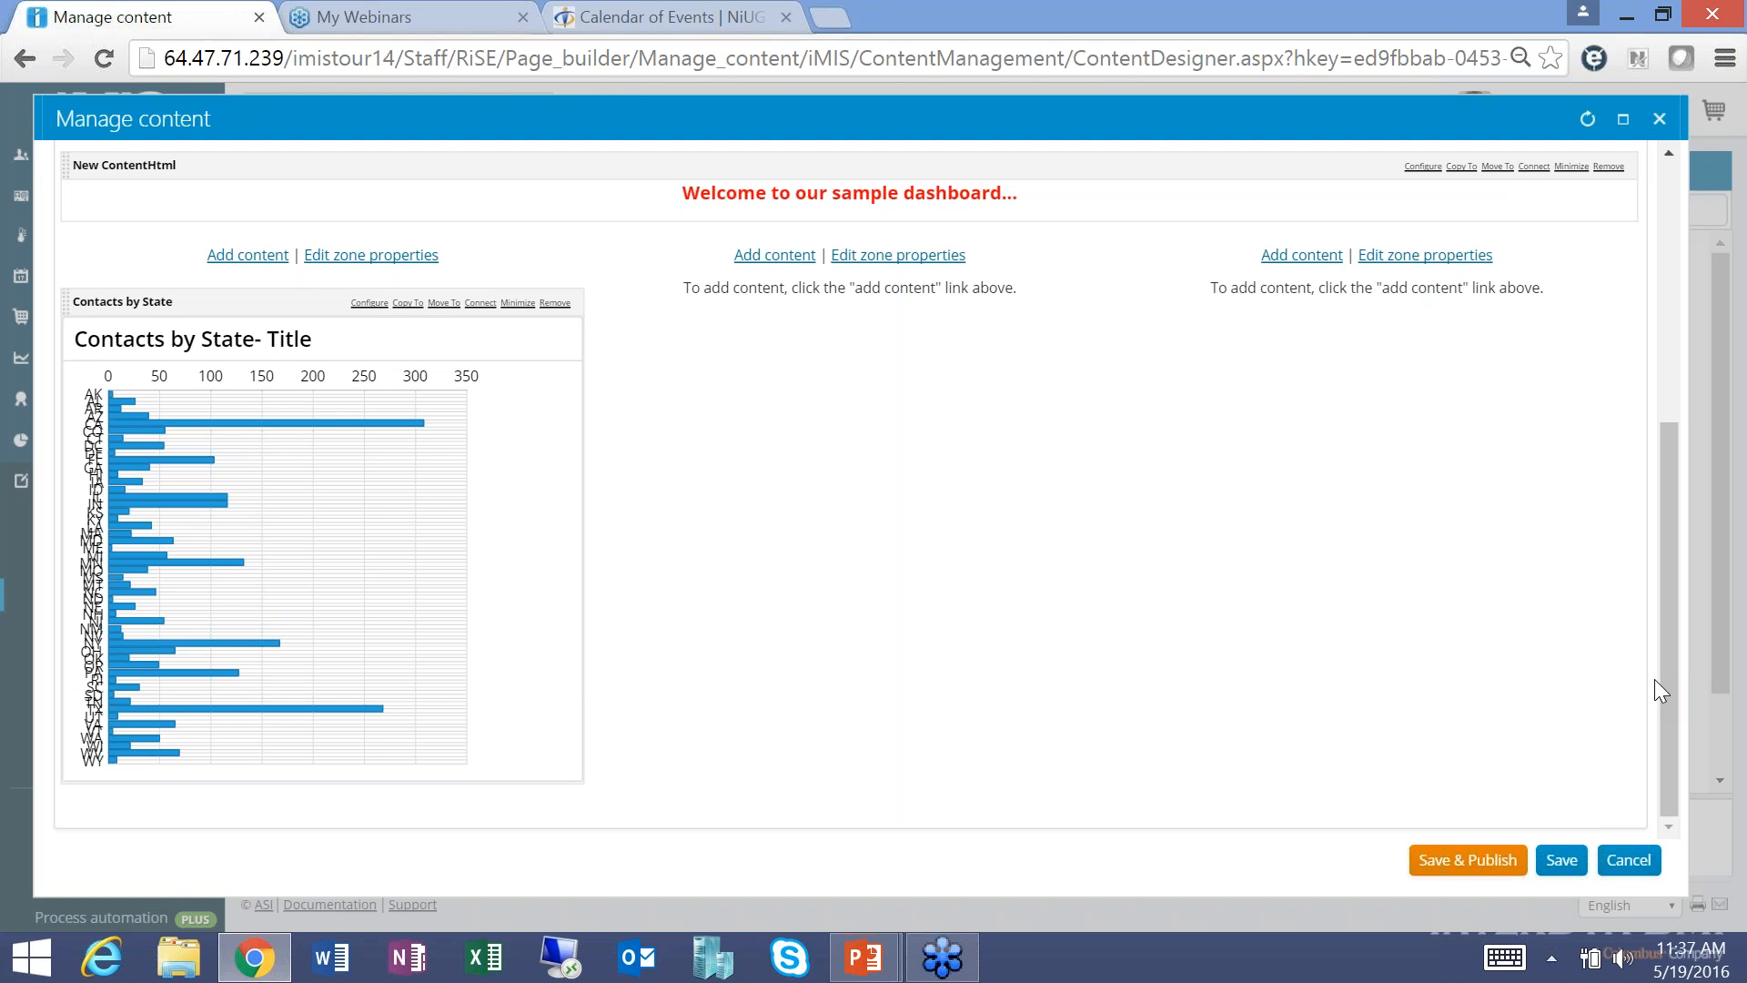
mouse_move(366, 426)
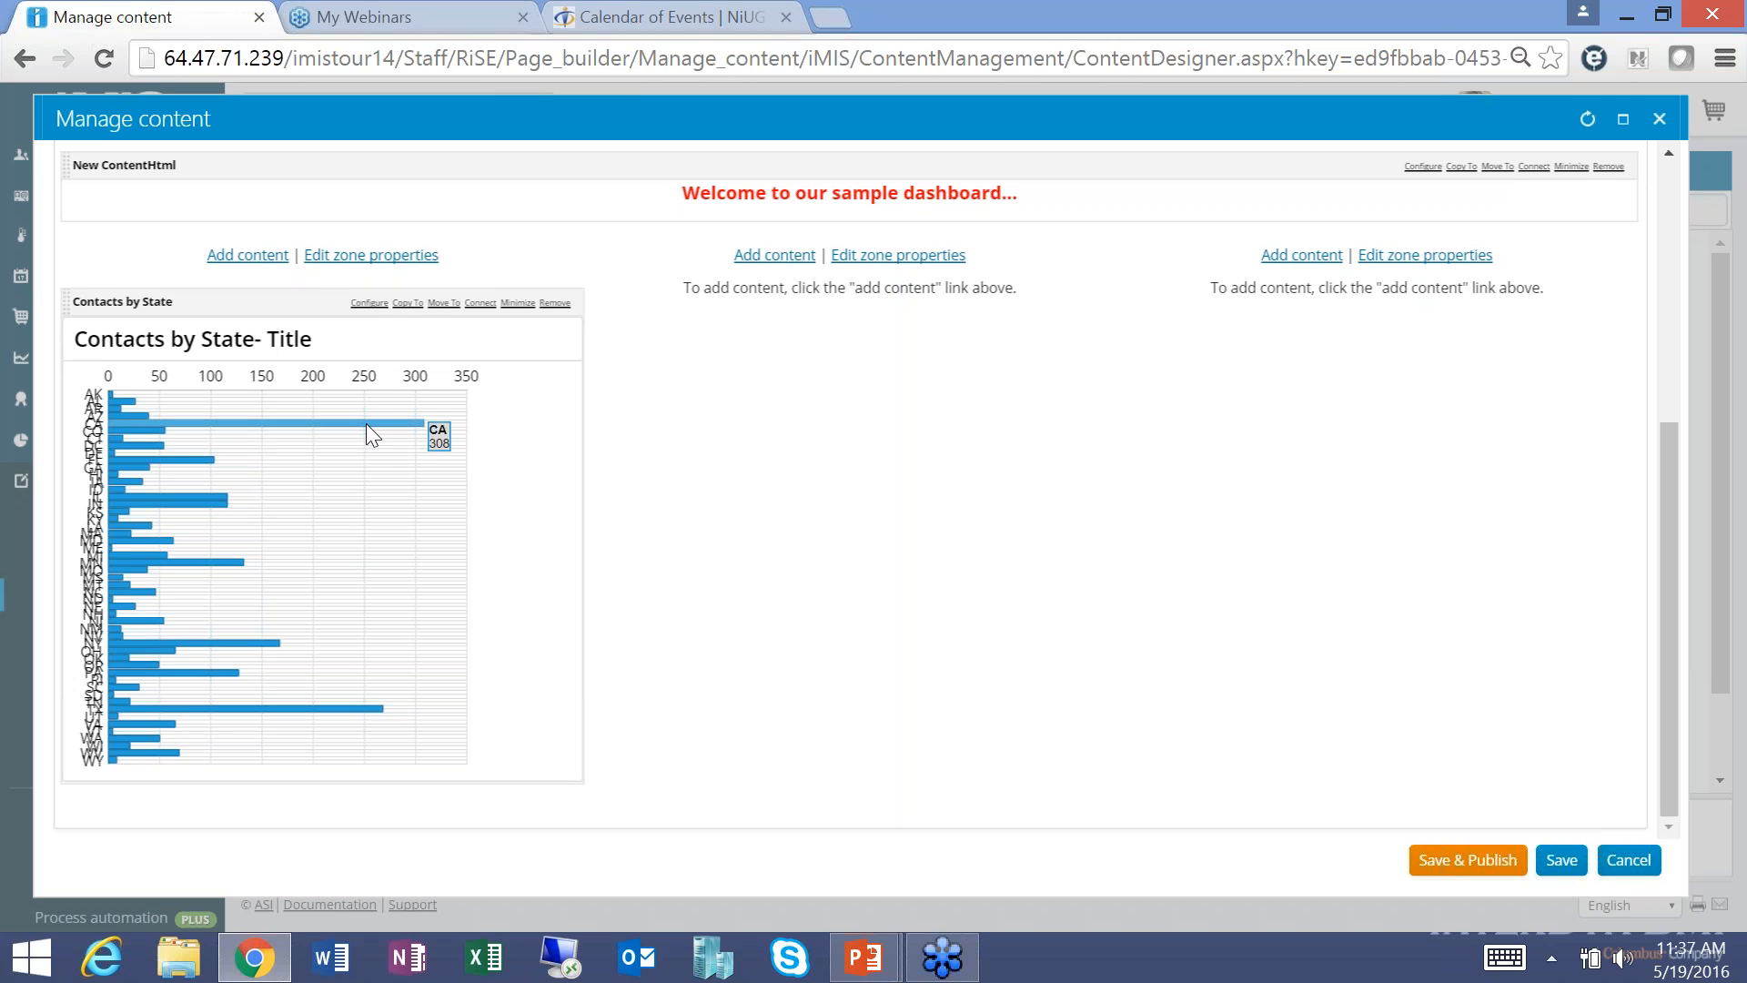
mouse_move(209, 707)
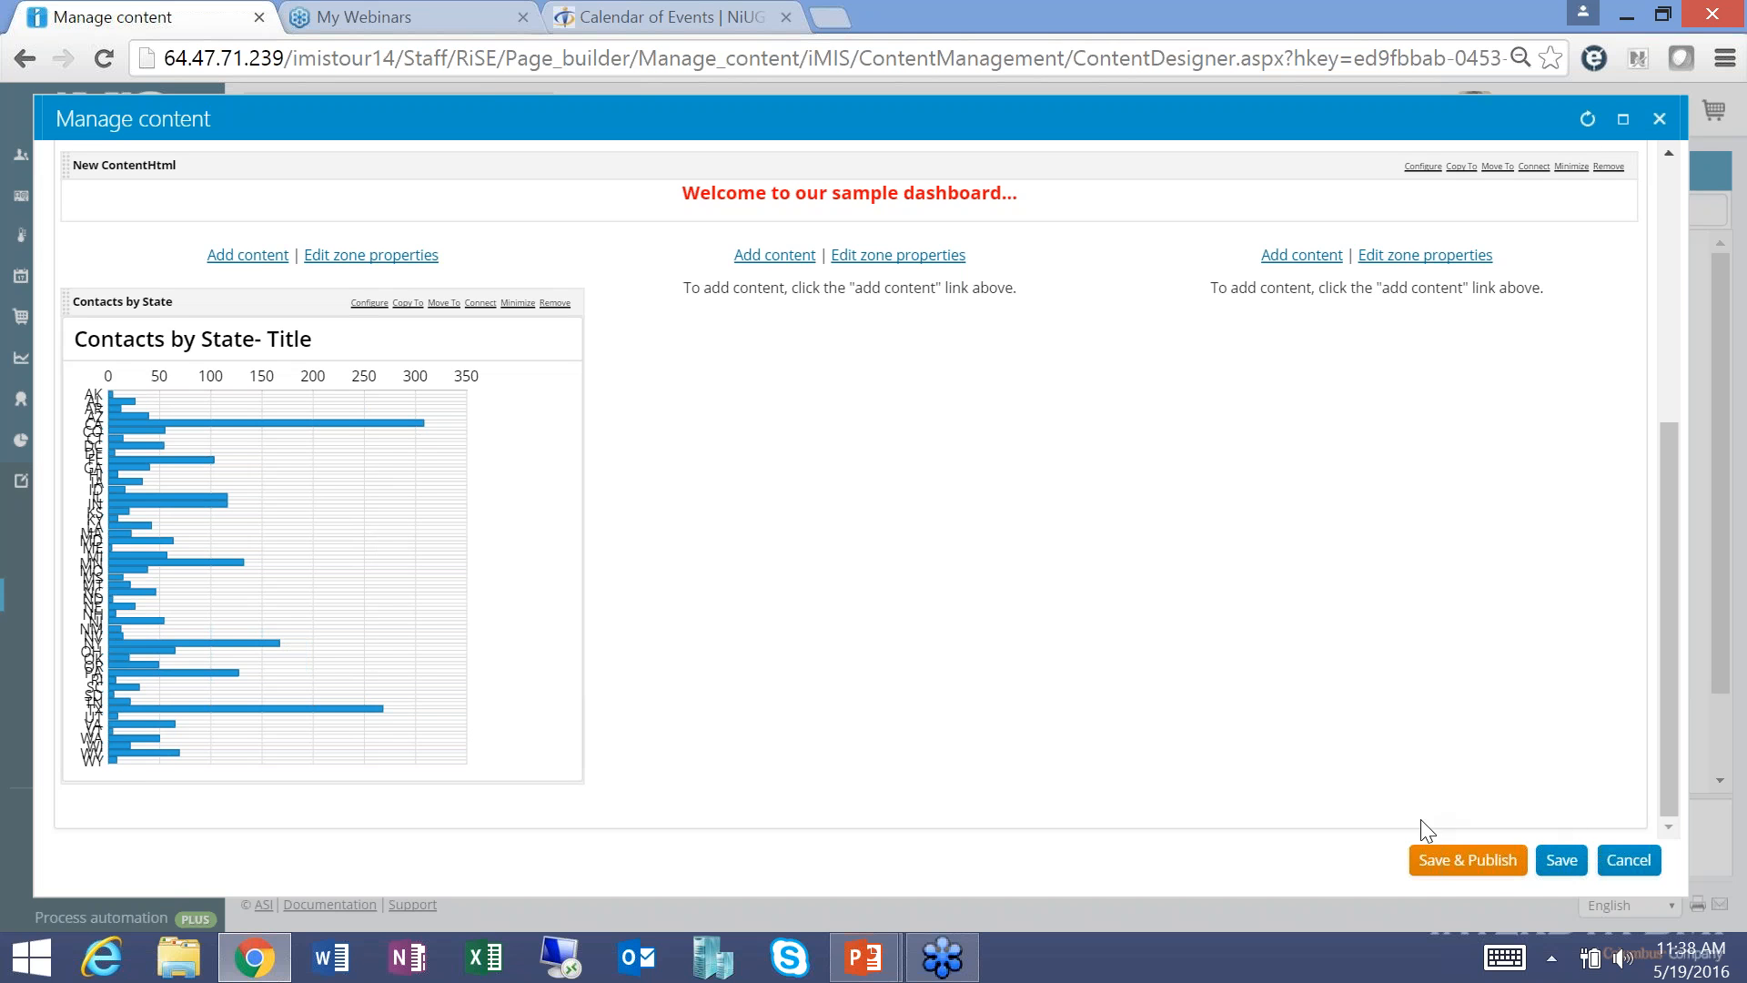
click(1433, 863)
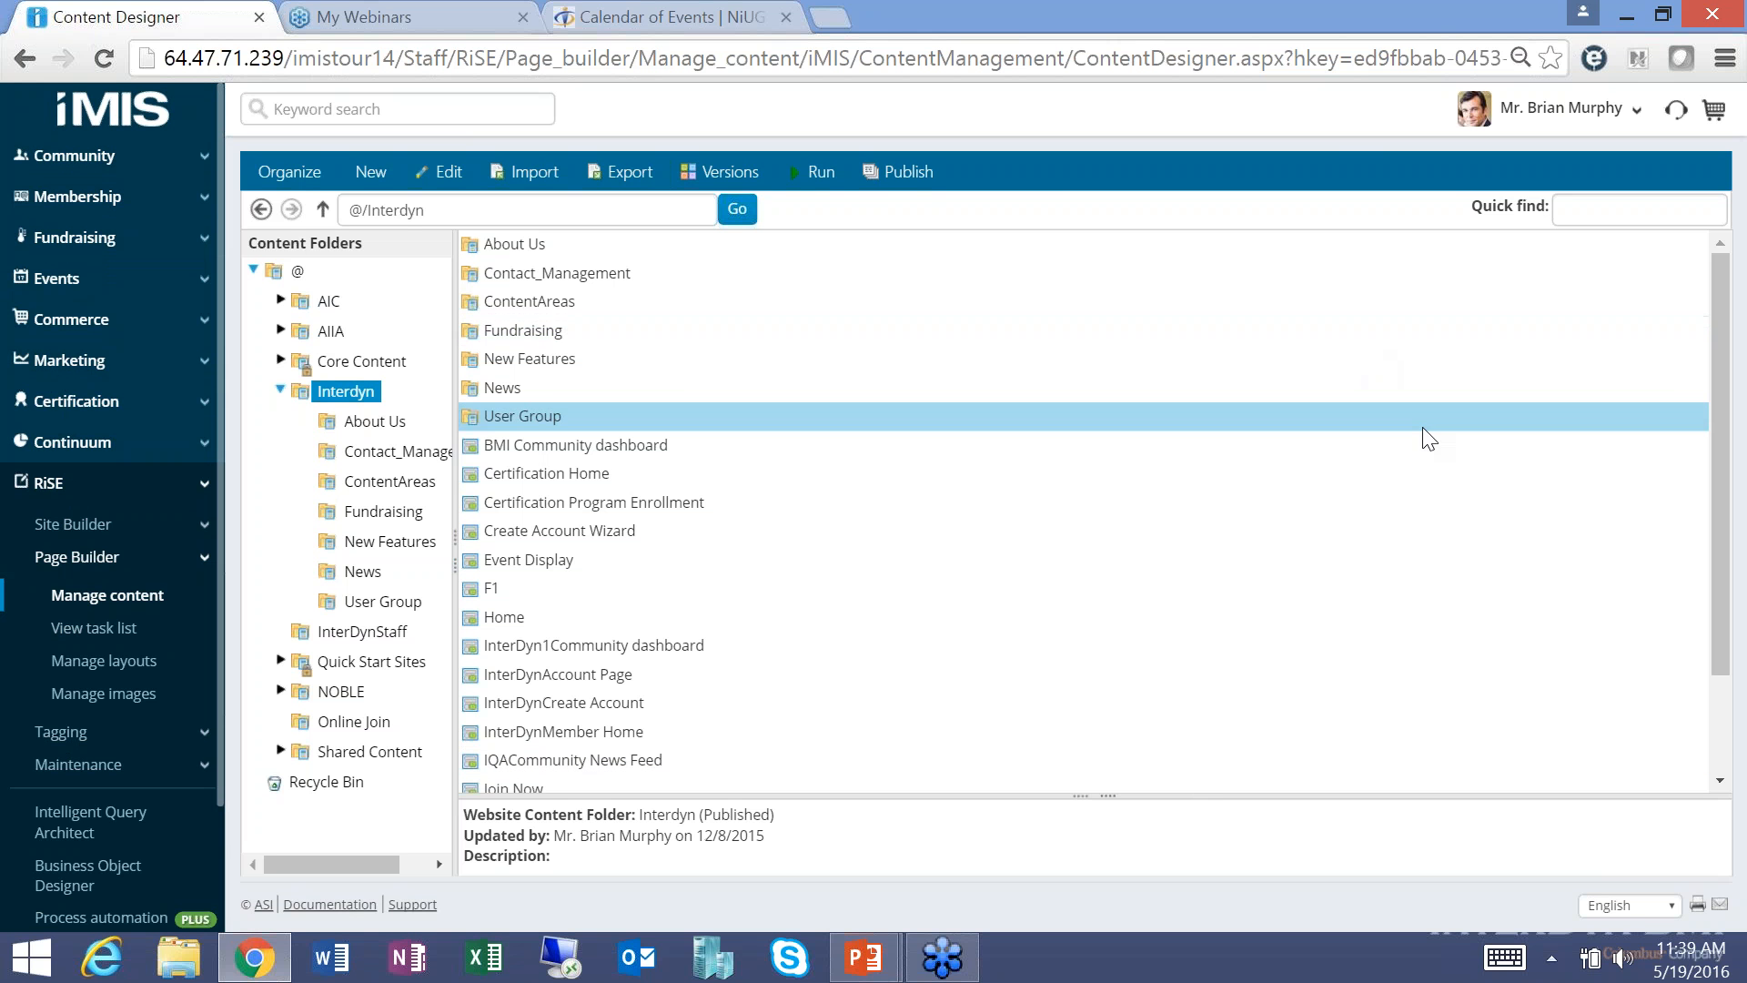
scroll(1723, 494, down, 3)
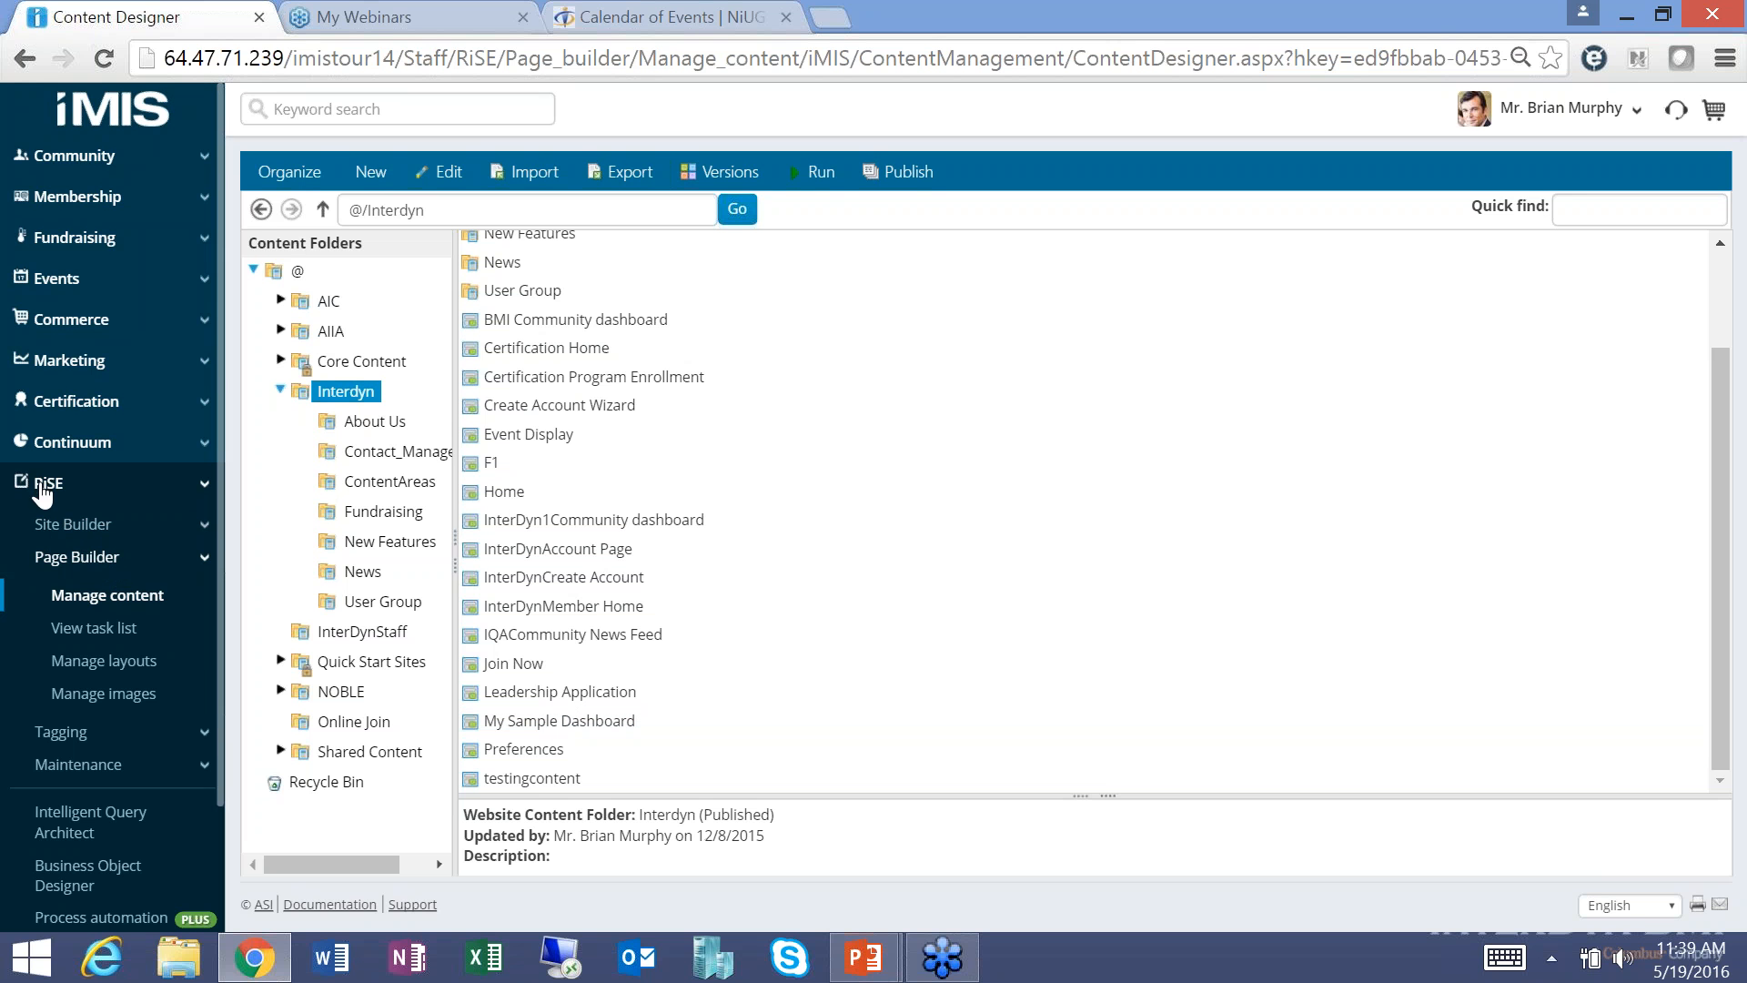
Open the sitemap manager in RiSE and select the Staff website's sitemap.
click(41, 526)
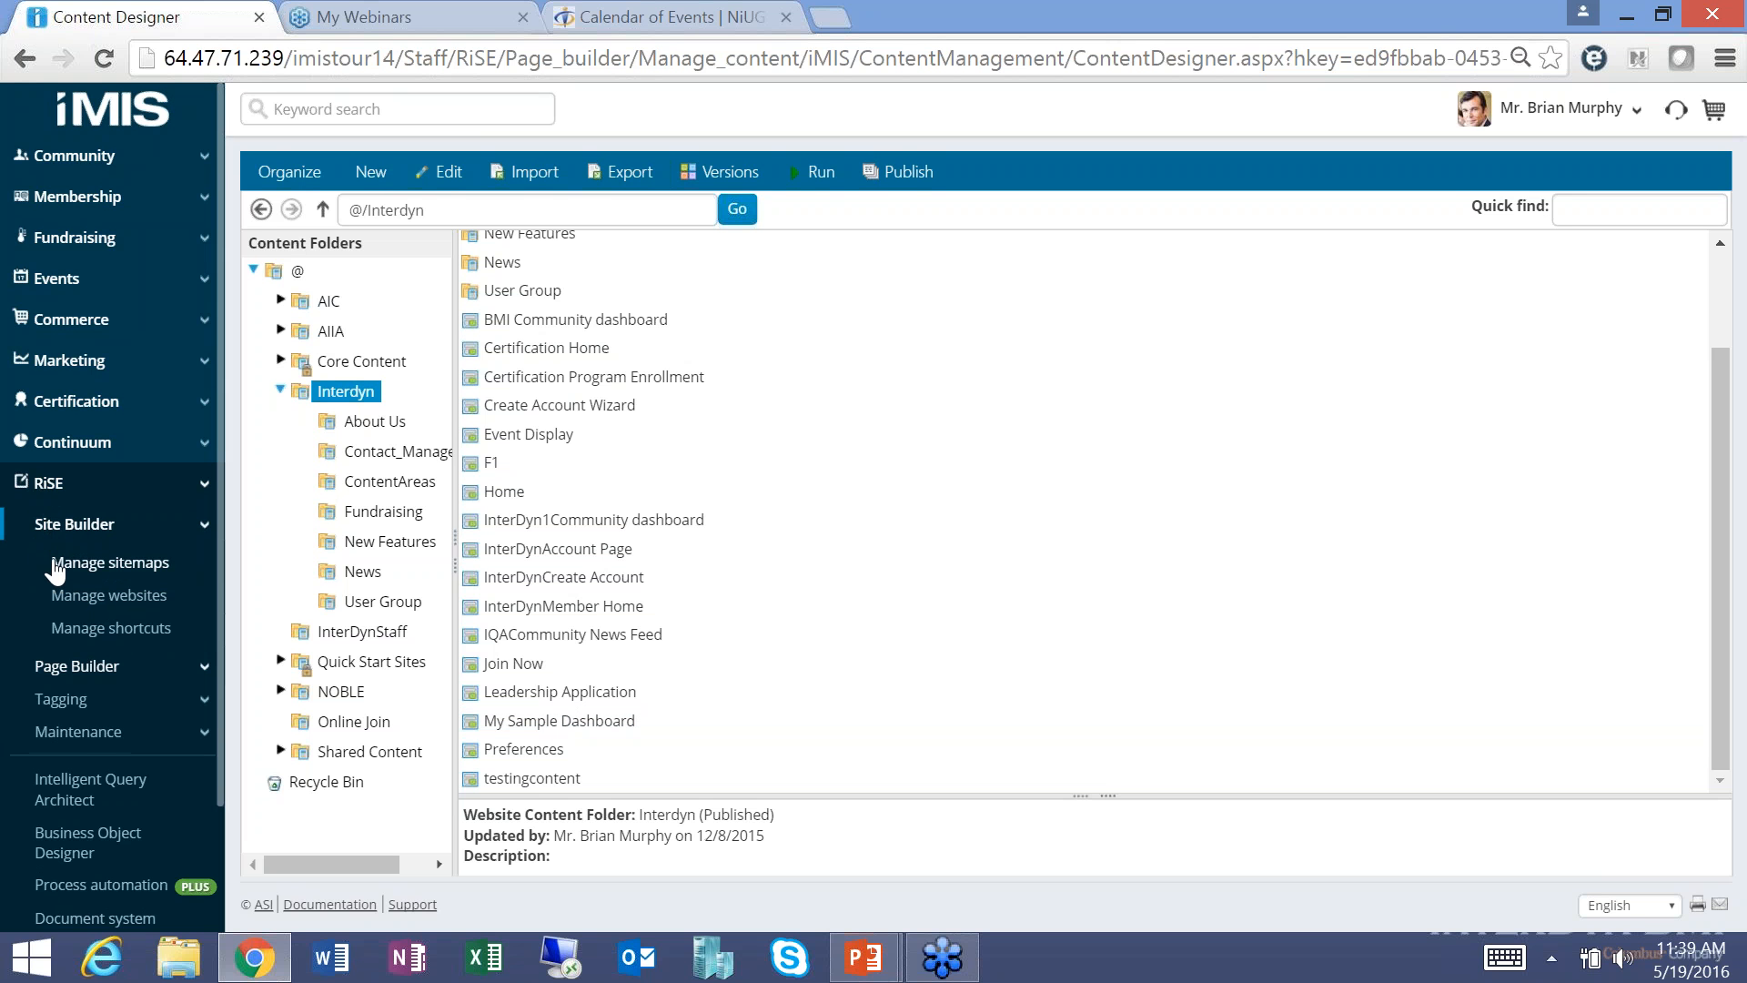
click(56, 564)
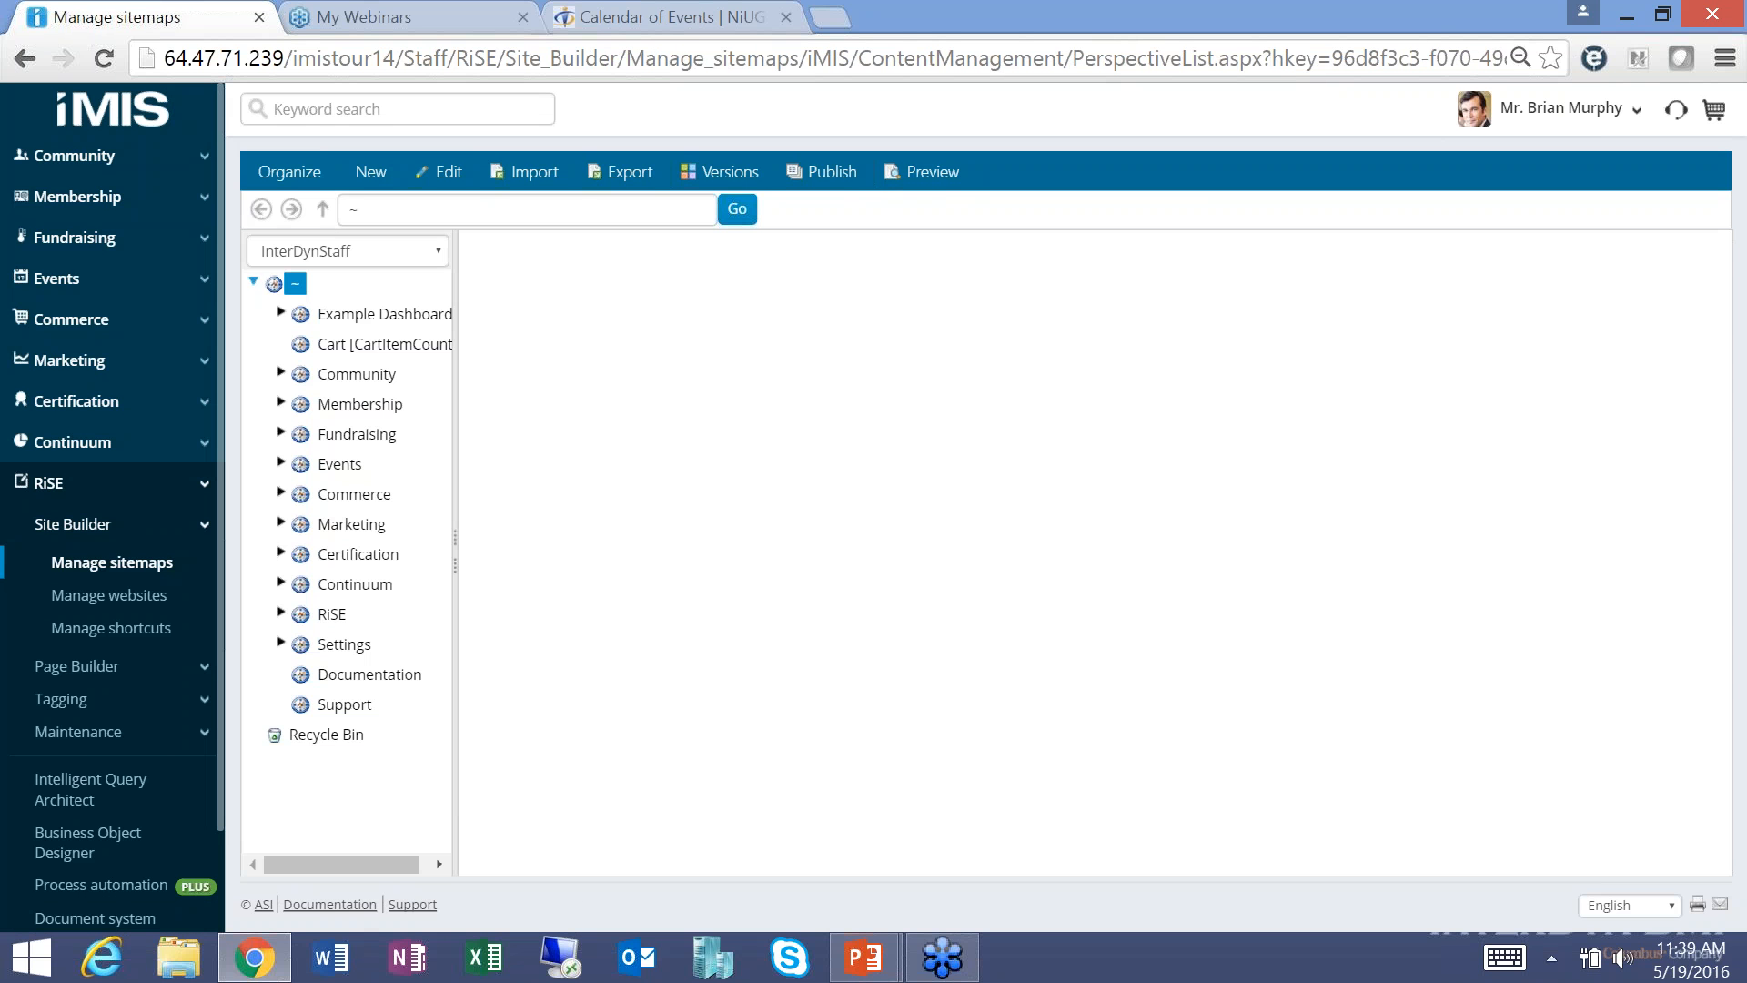
click(351, 254)
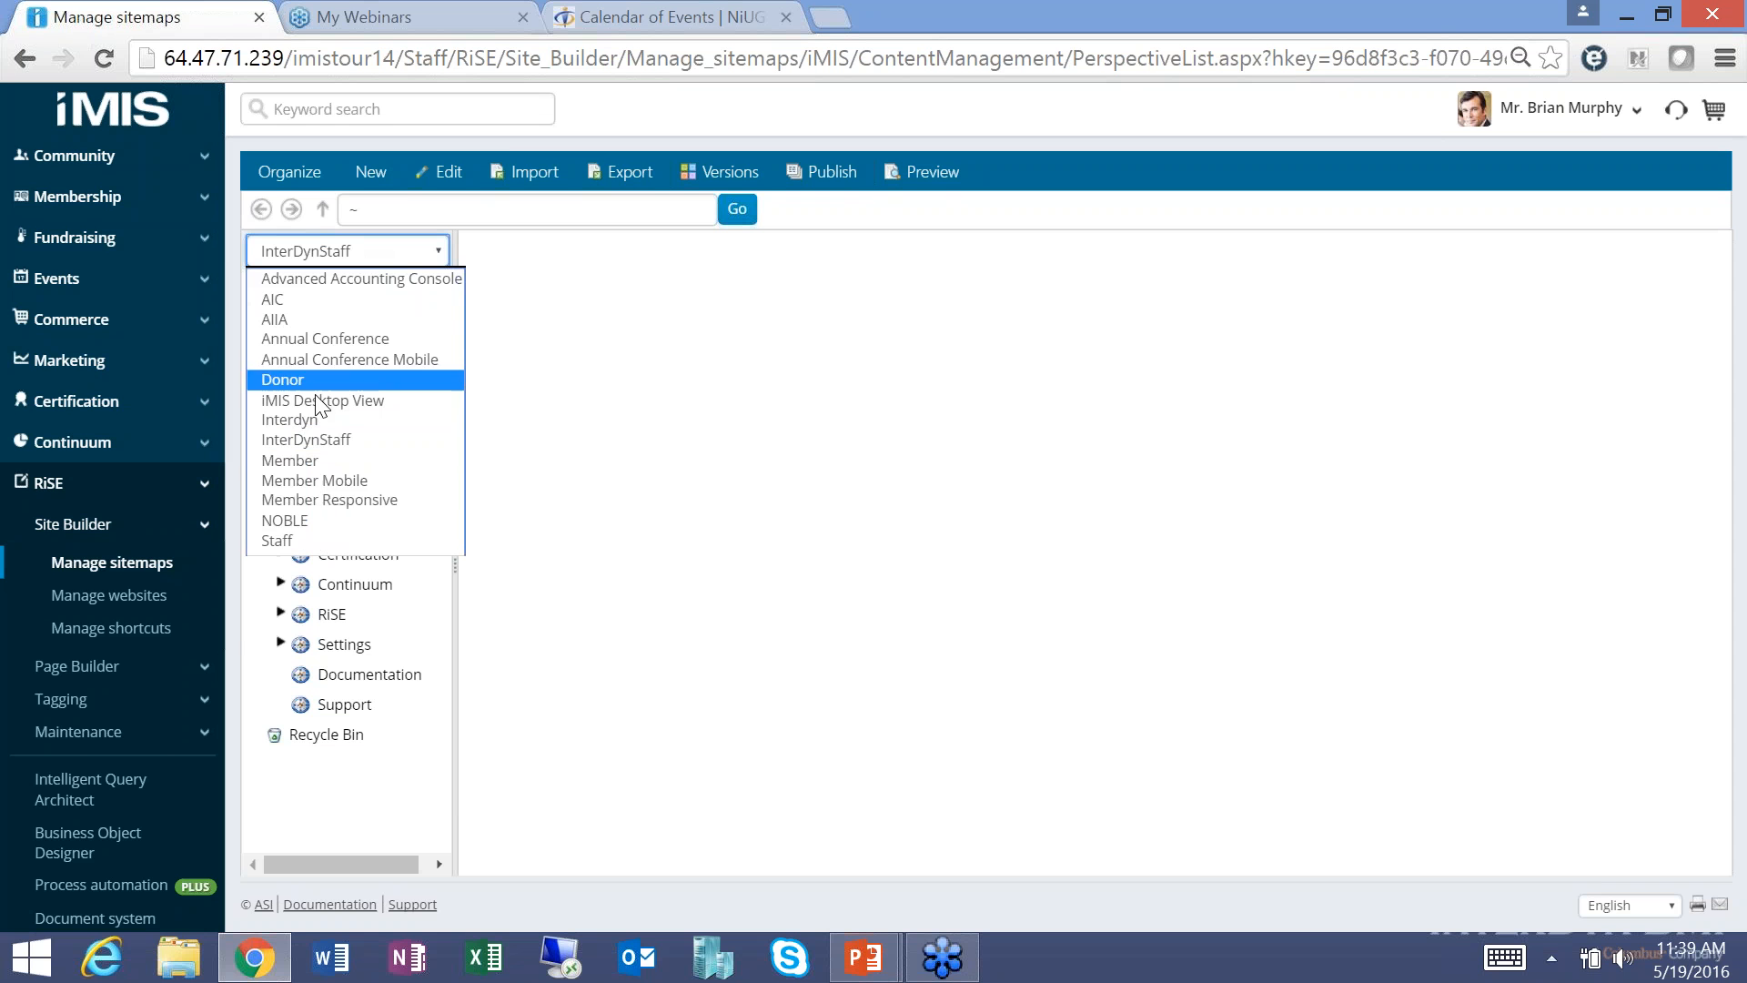
click(286, 541)
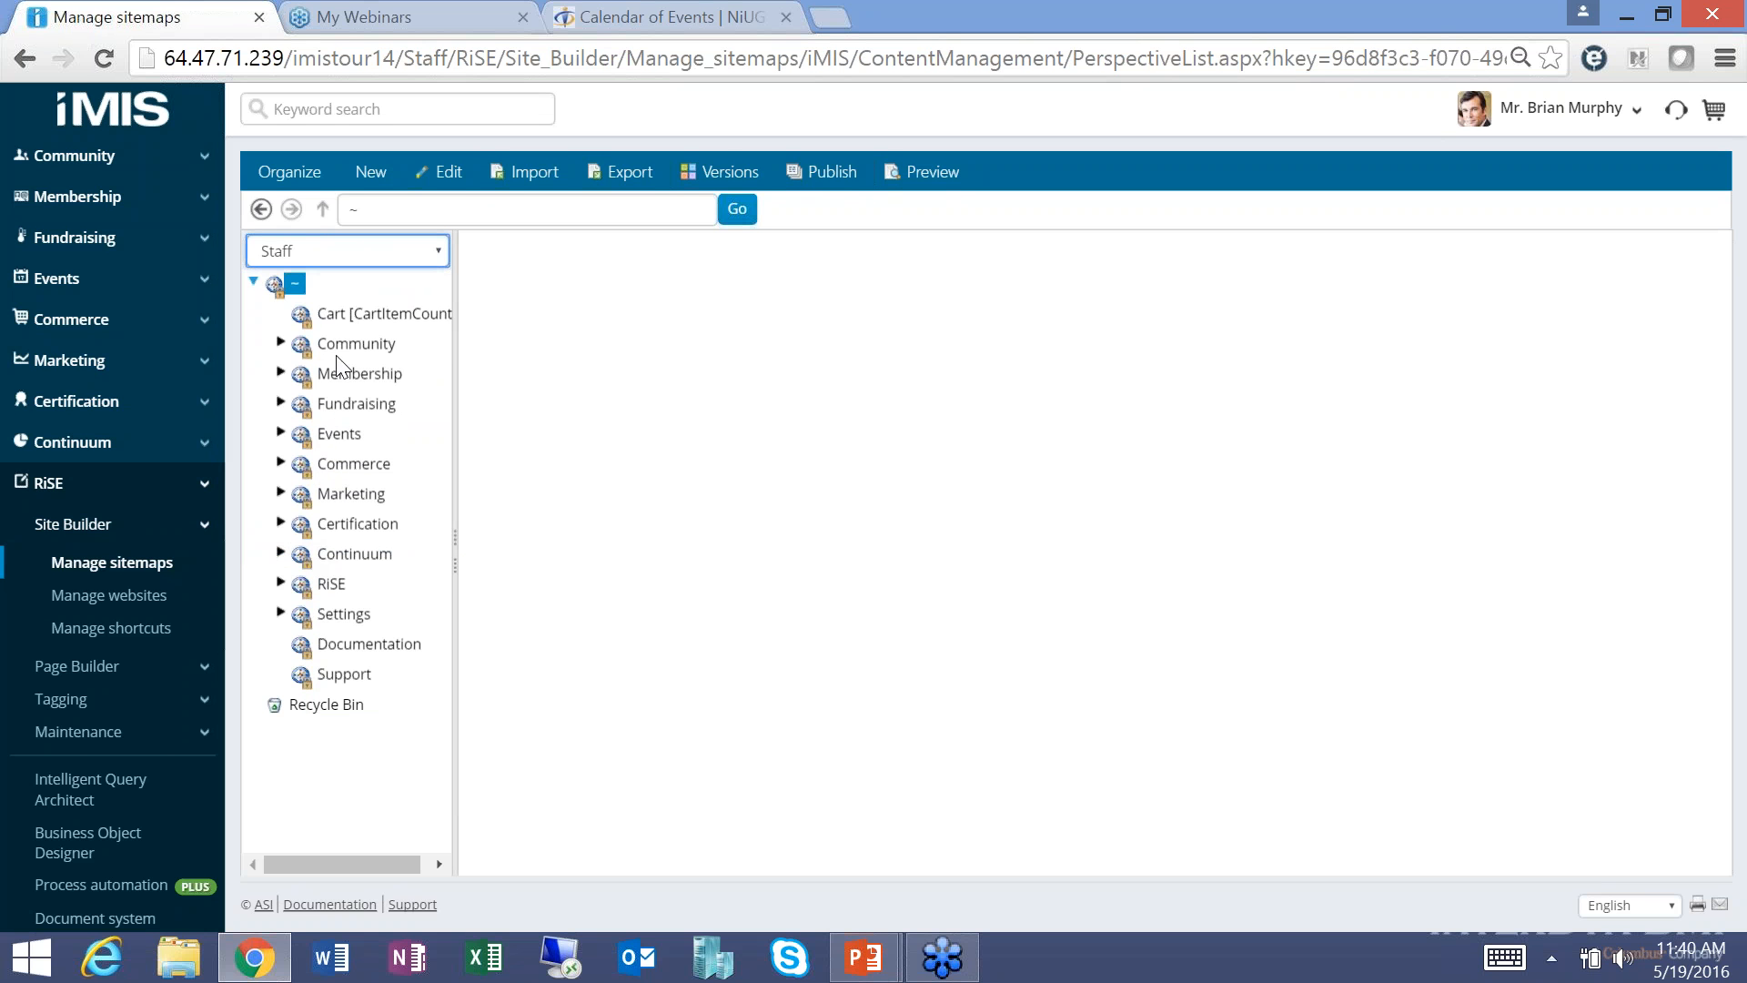
click(270, 247)
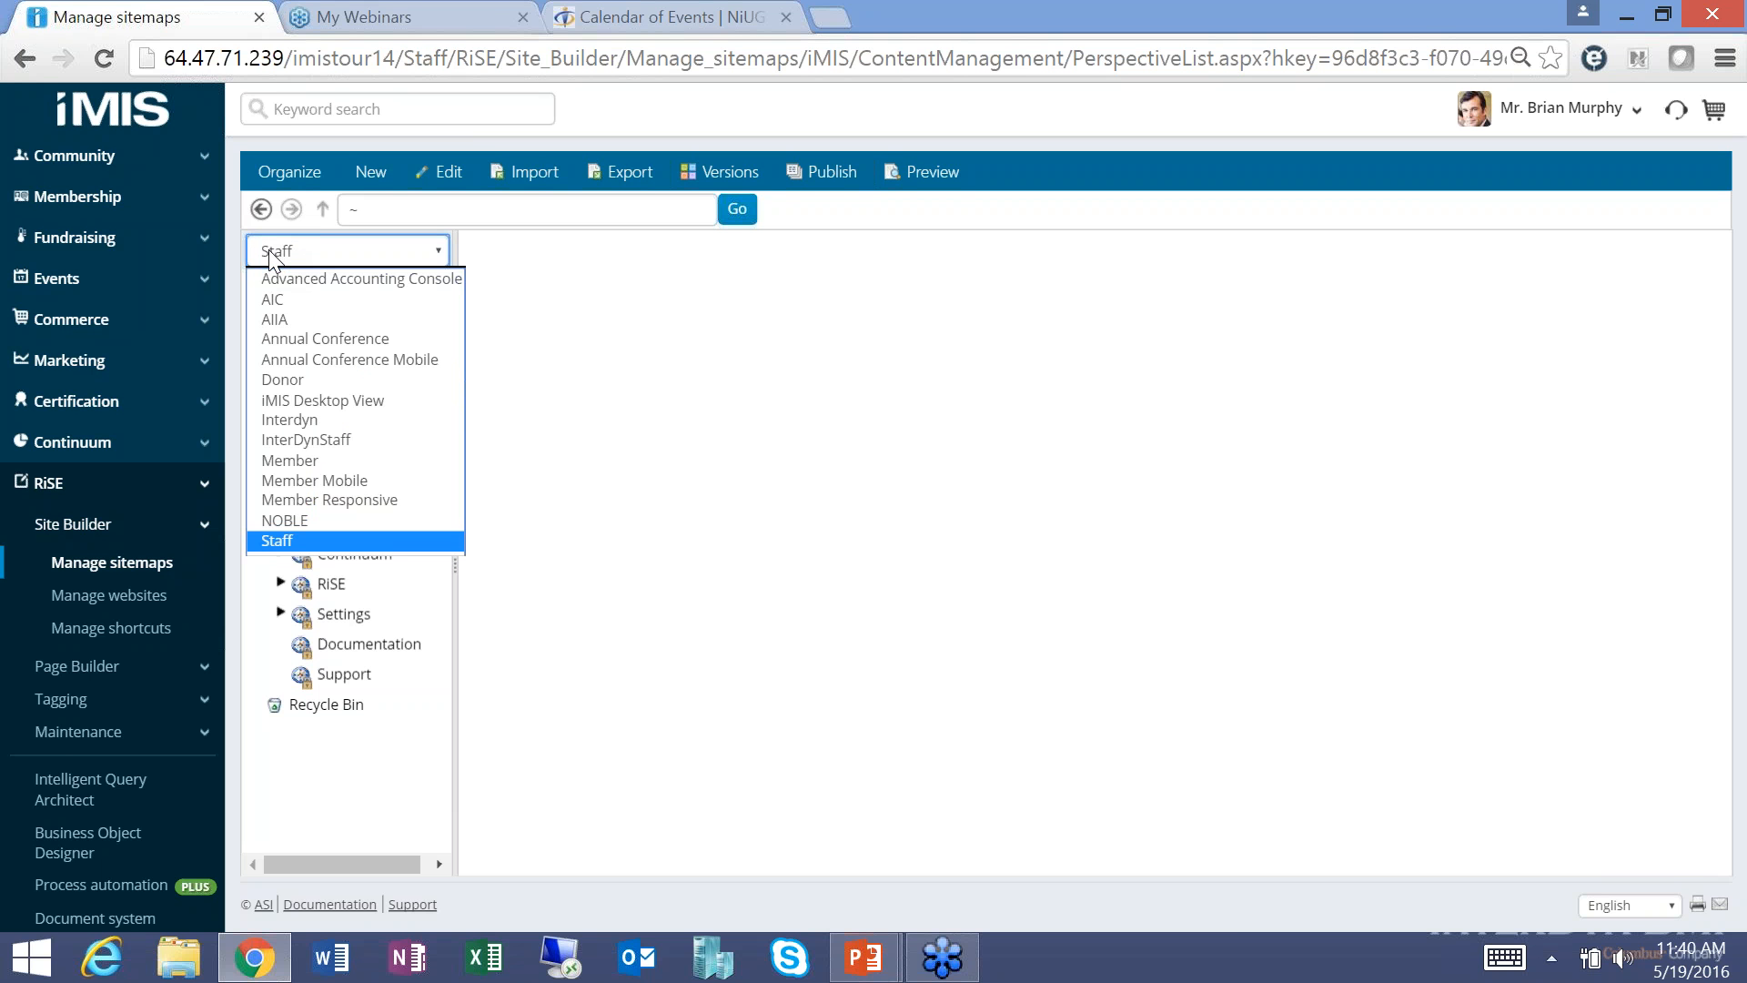
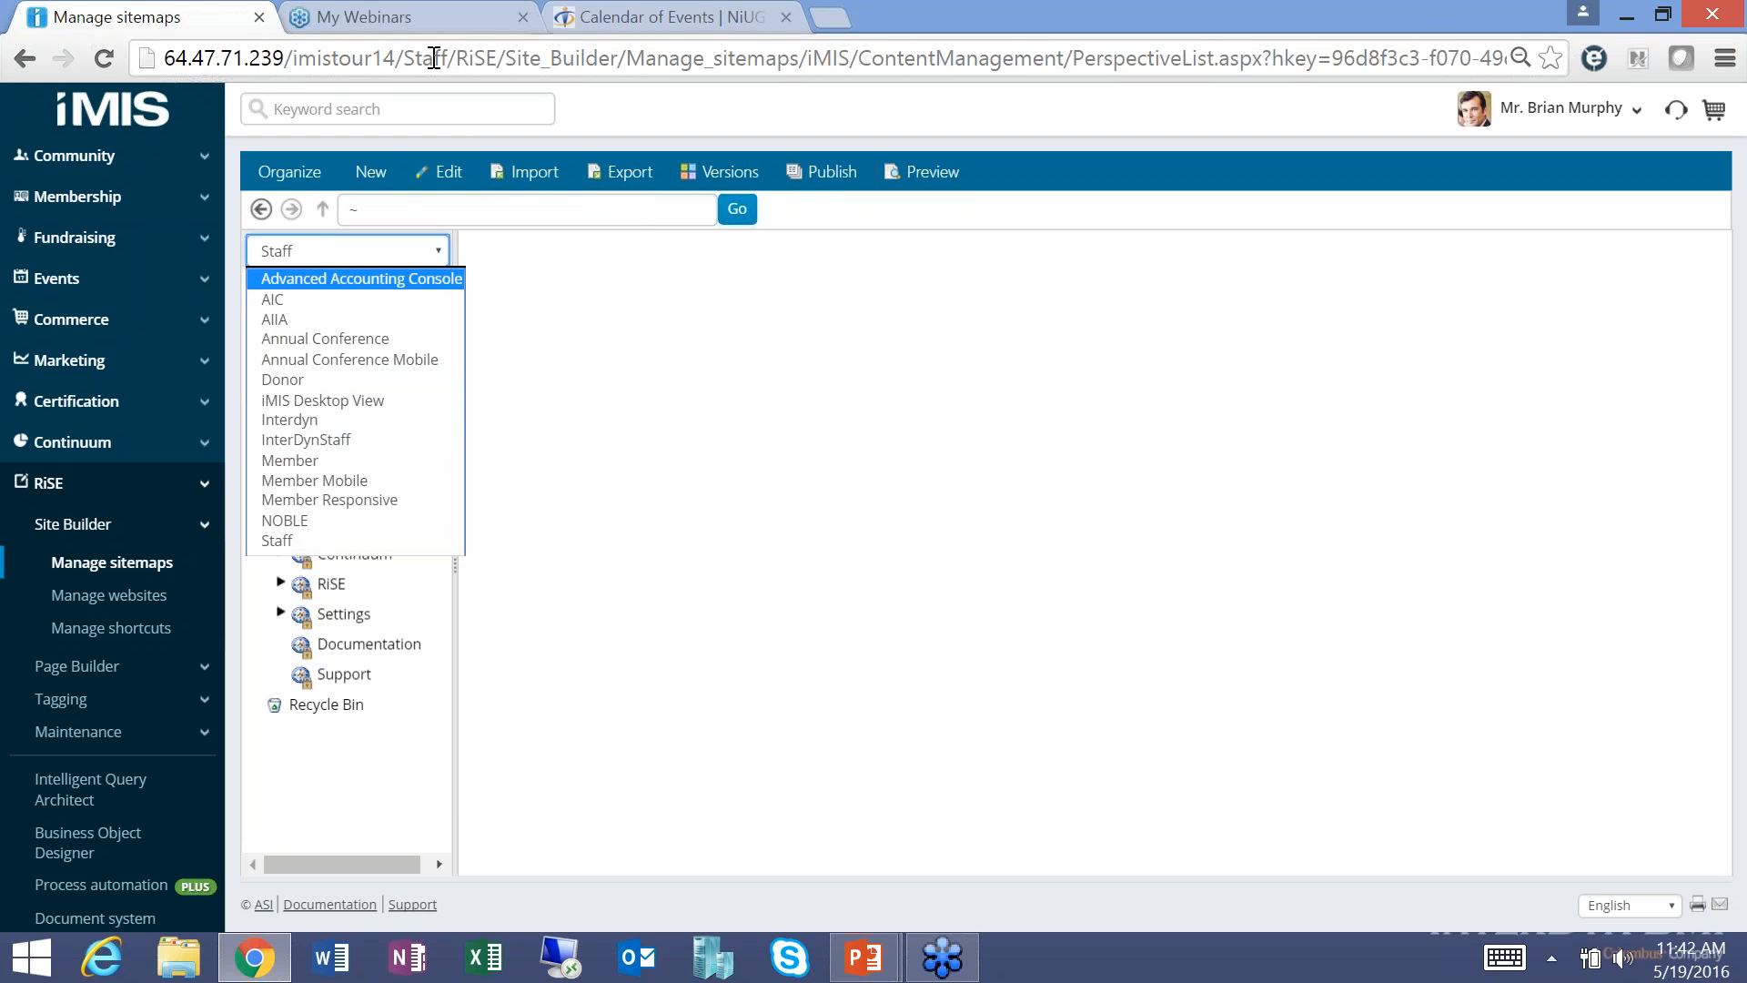
click(284, 543)
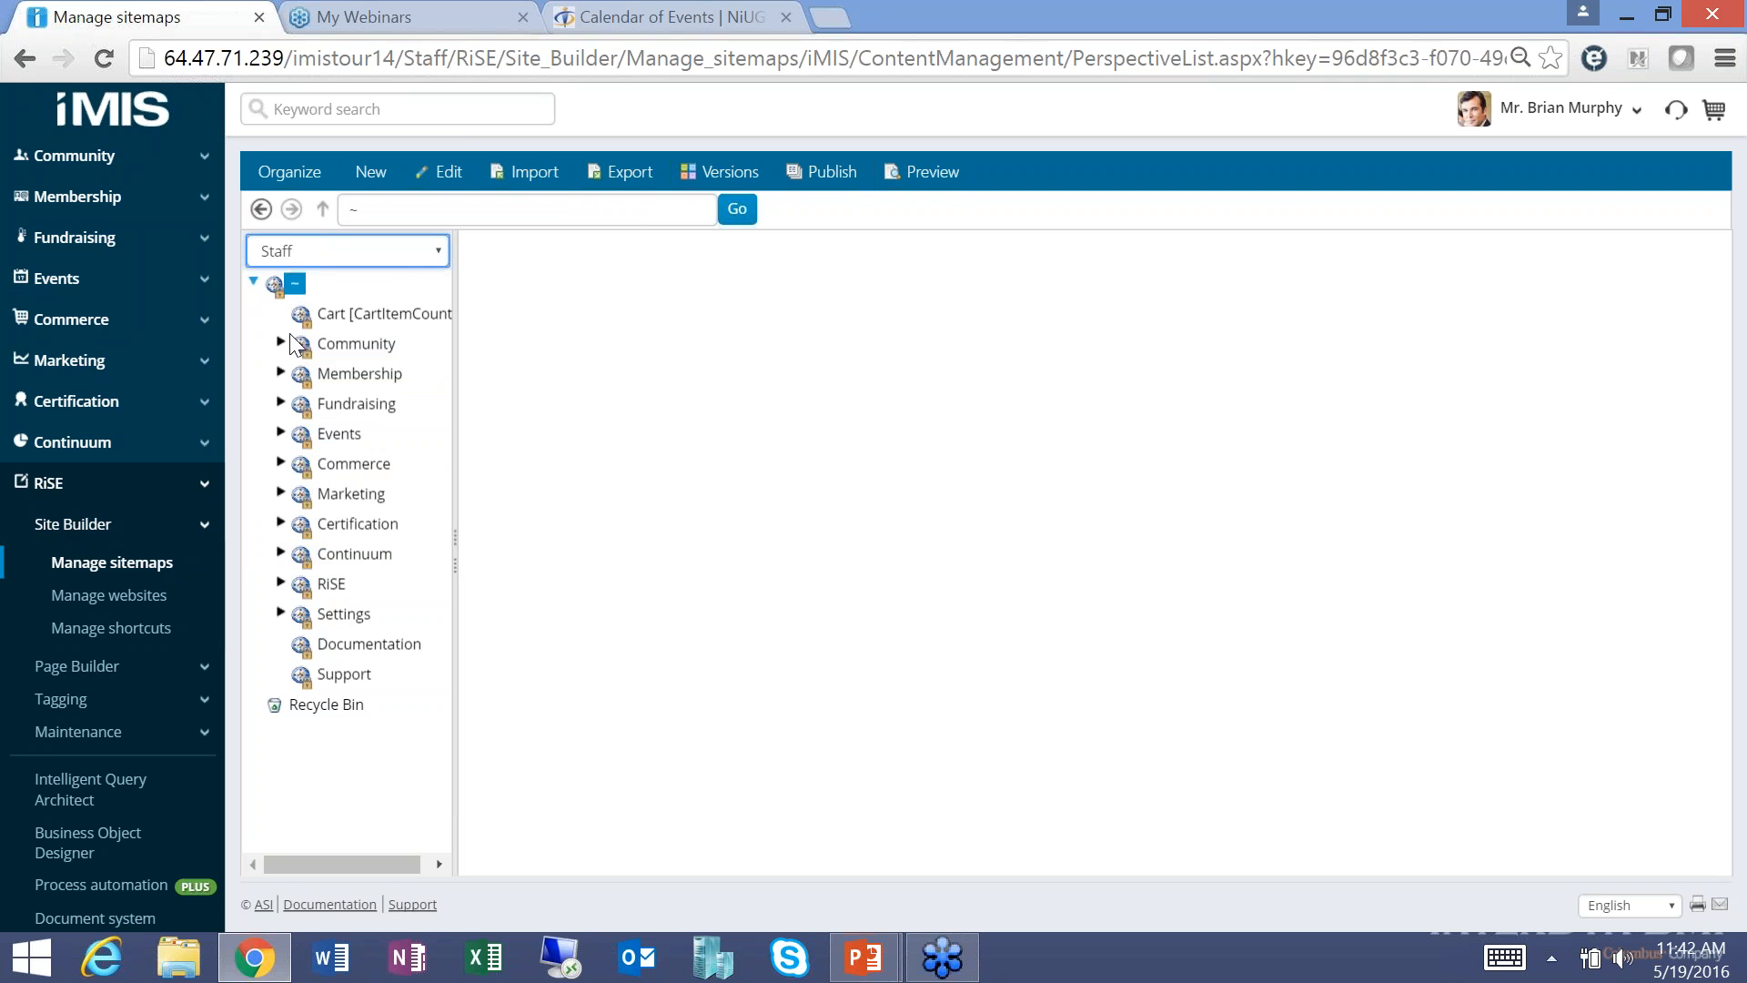
Create a new website navigation item under Community with the link text "My Sample Dashboard".
click(345, 344)
click(281, 344)
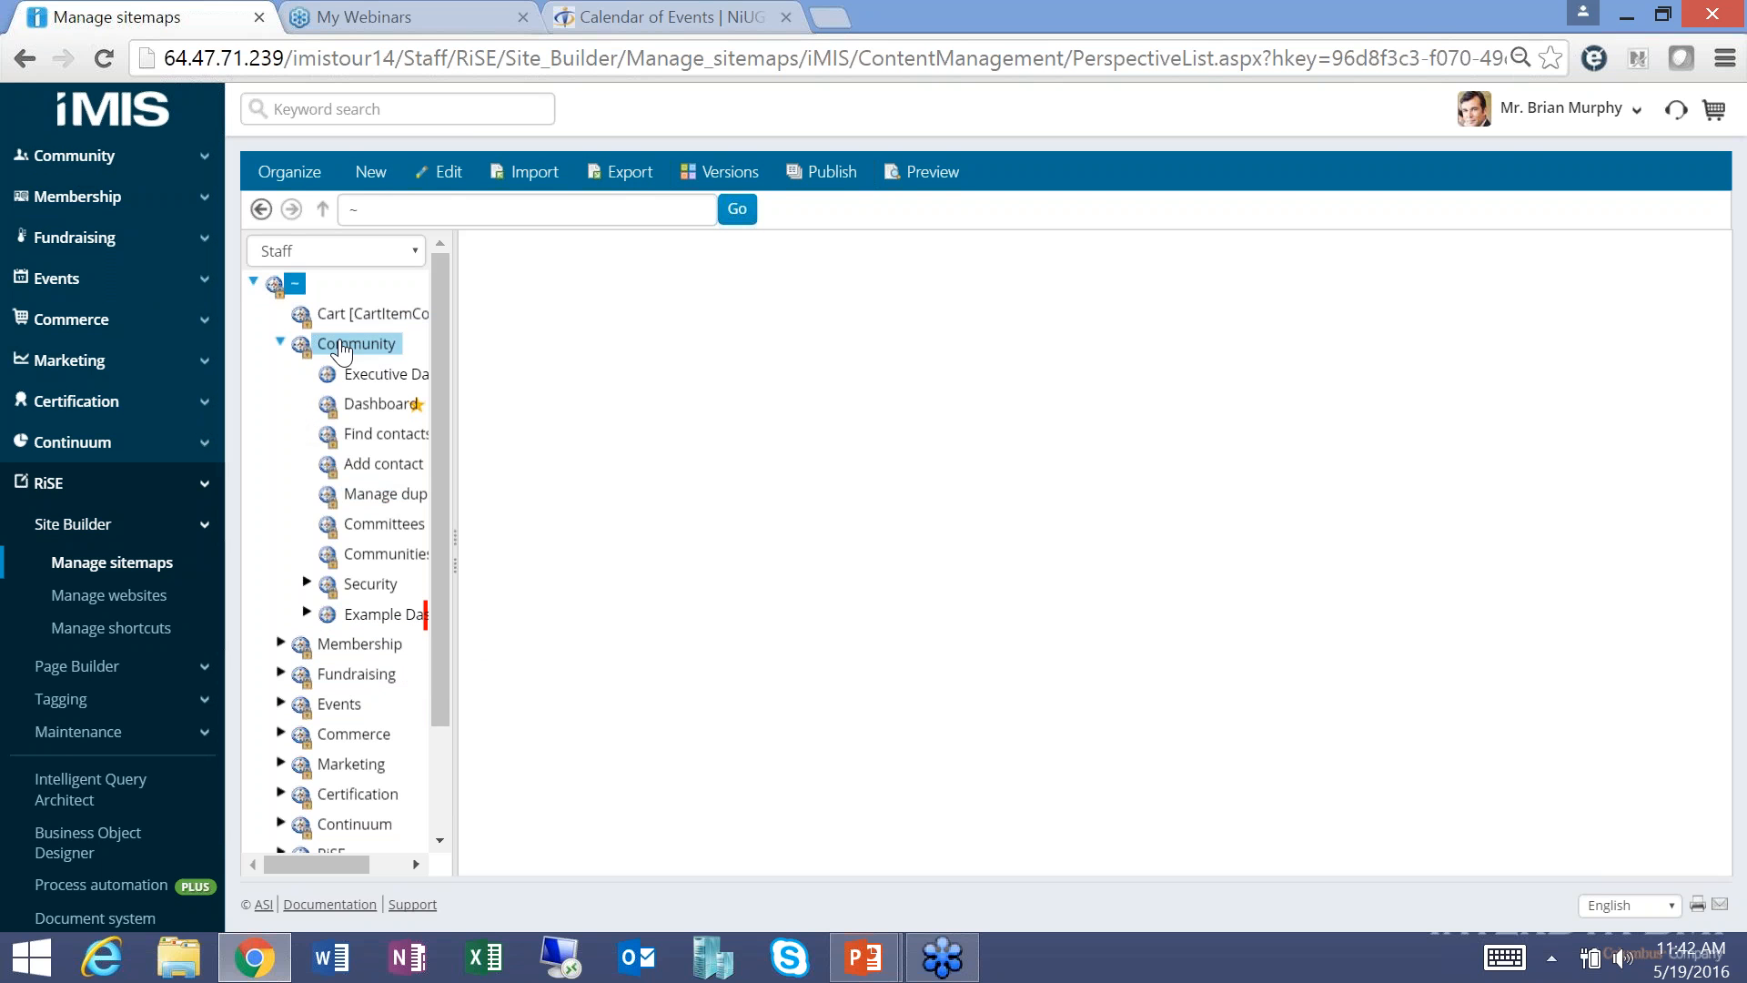
click(356, 344)
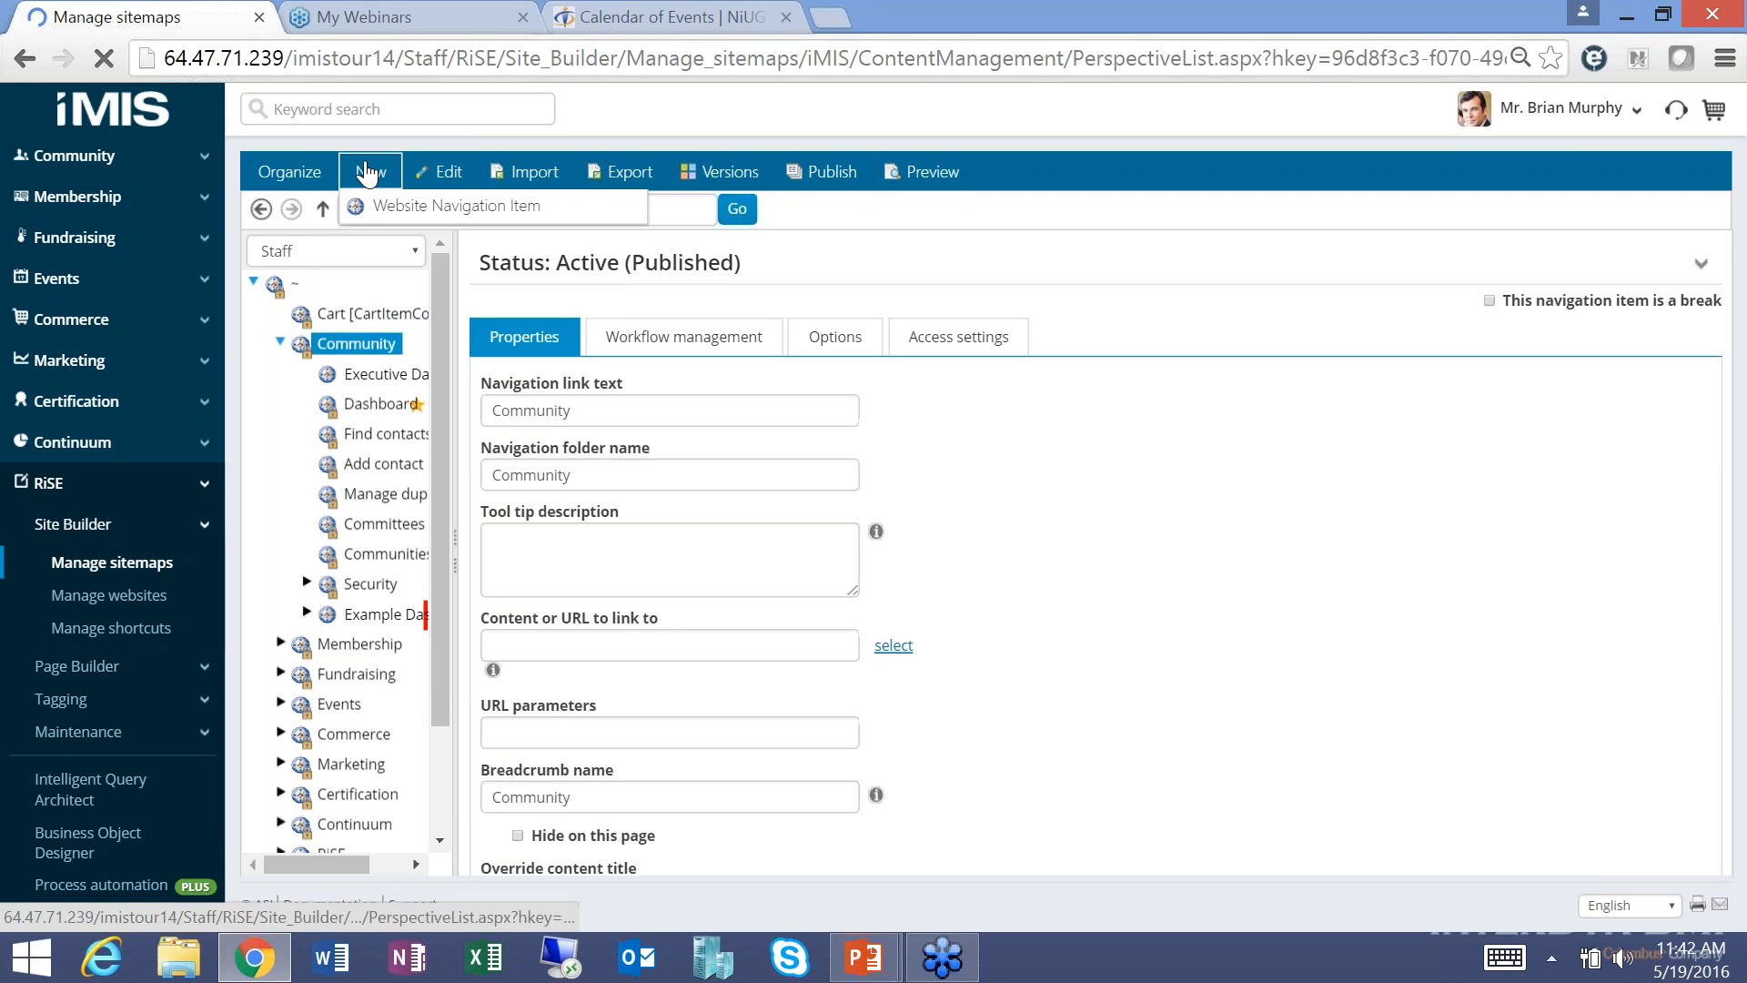
click(381, 210)
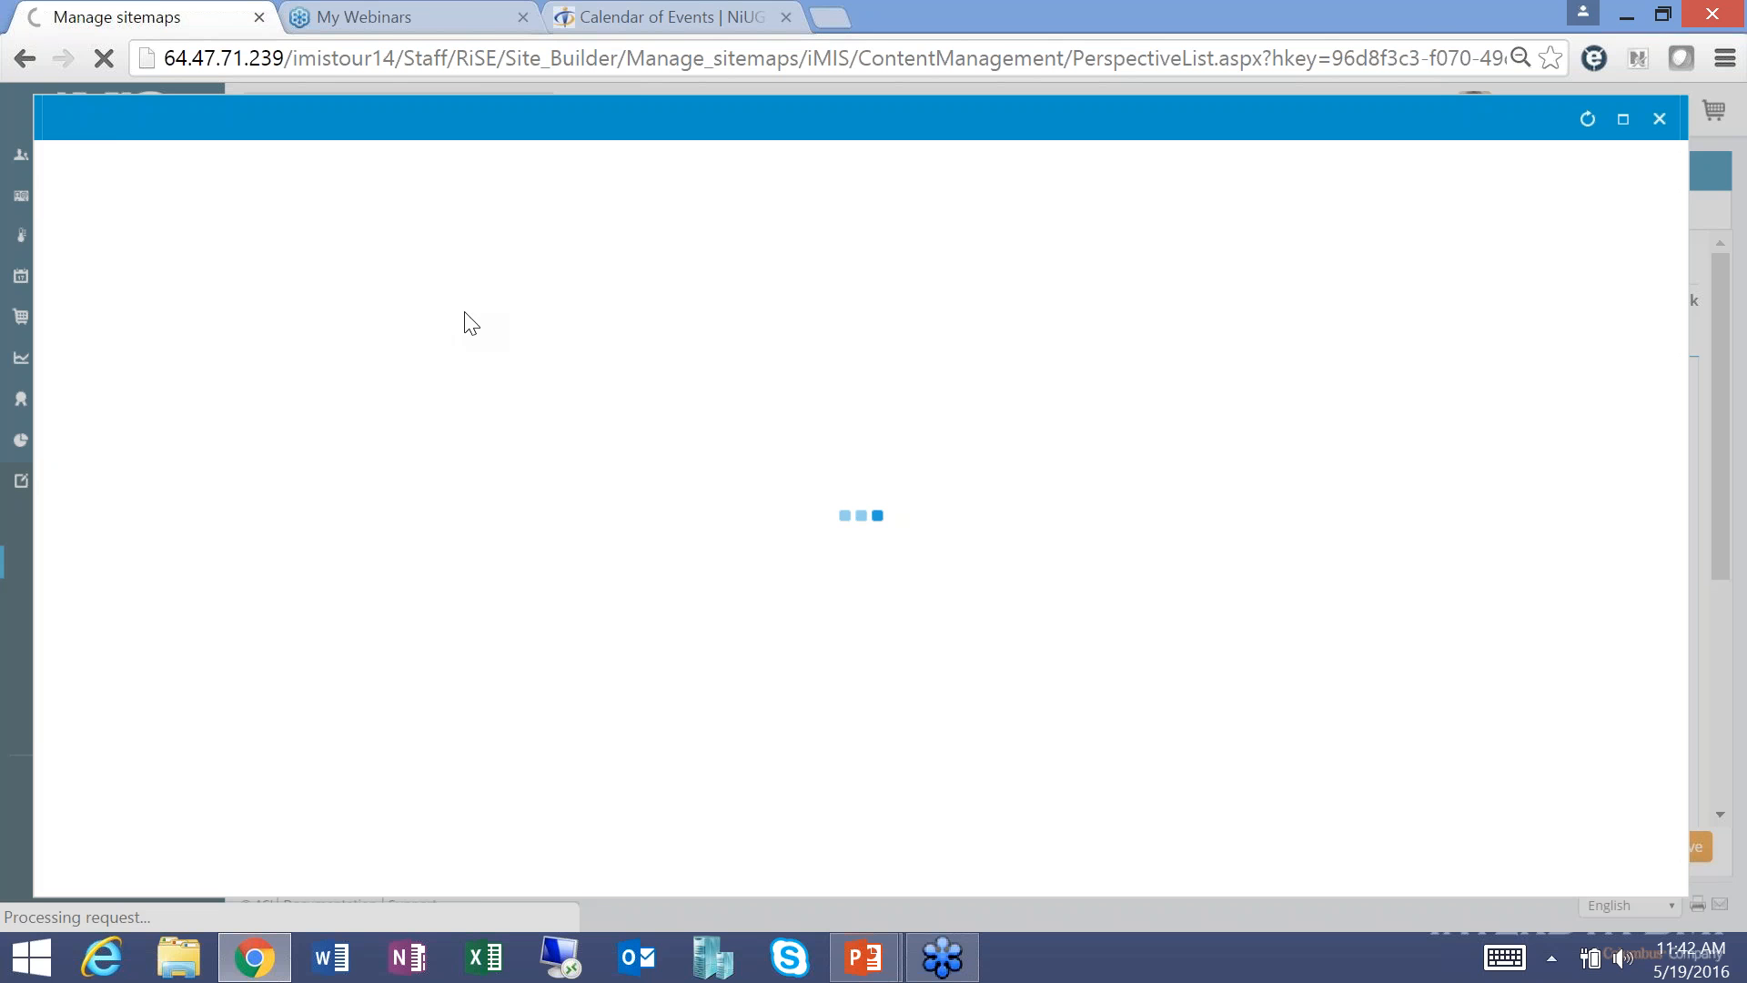
click(370, 325)
text(M)
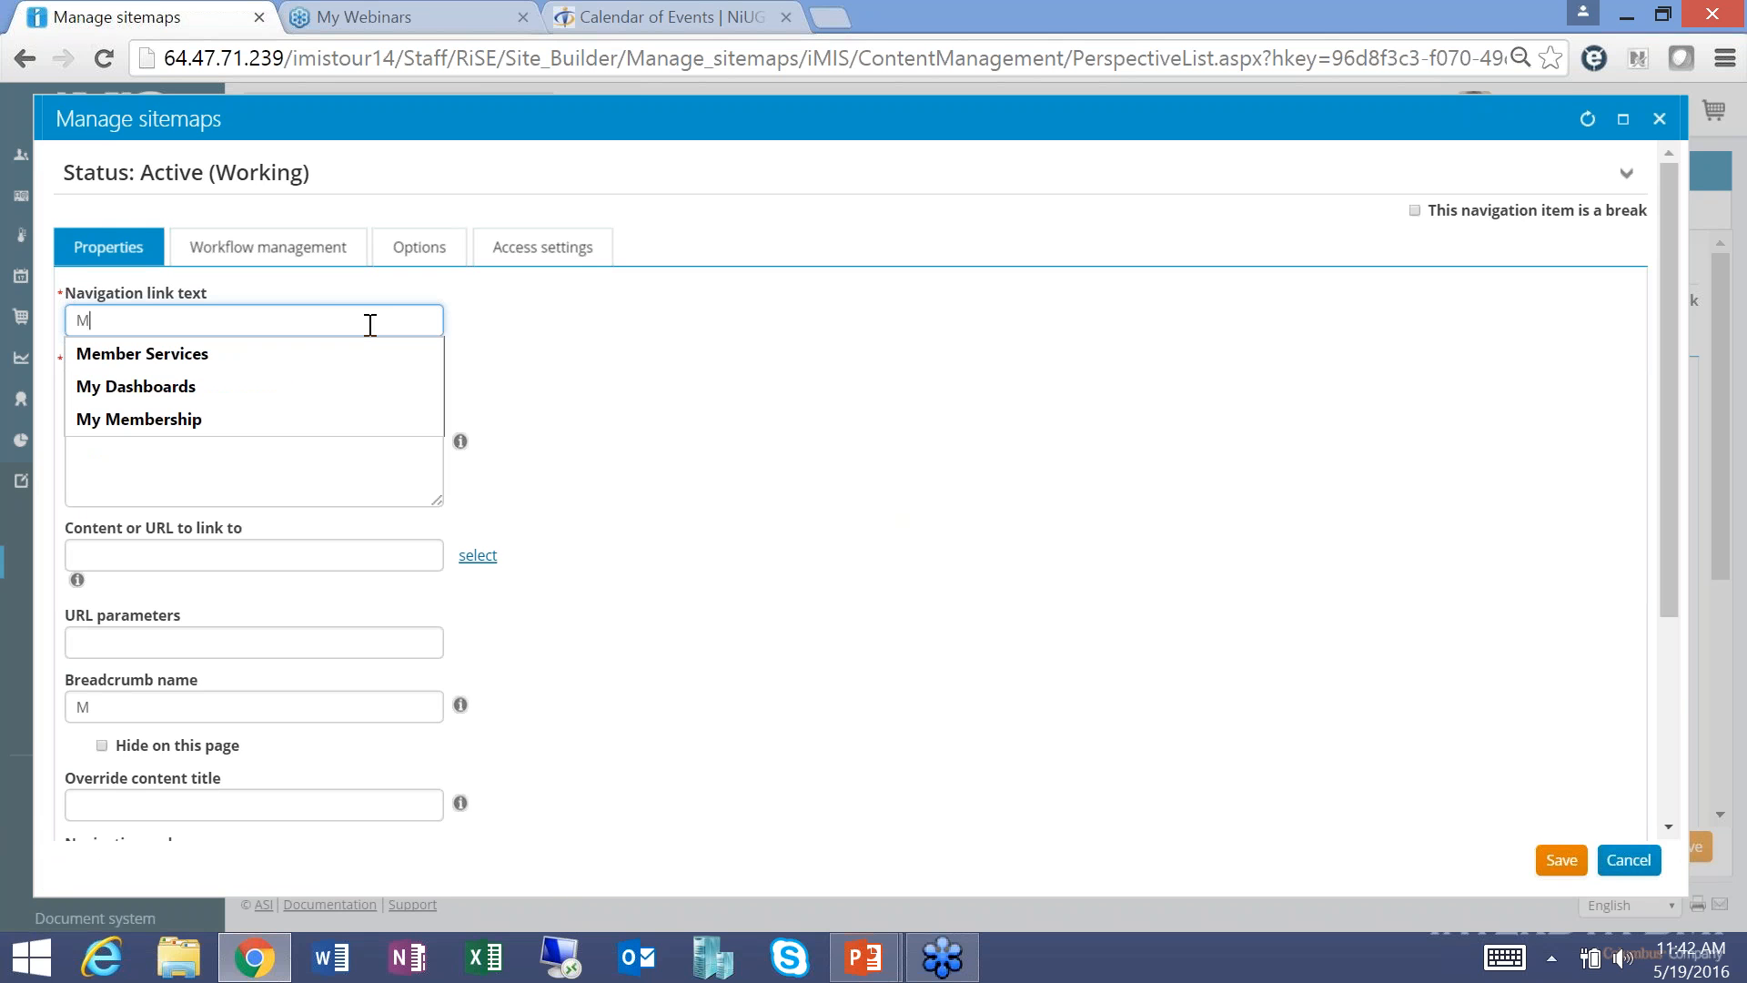
text(y Sample Dashboard)
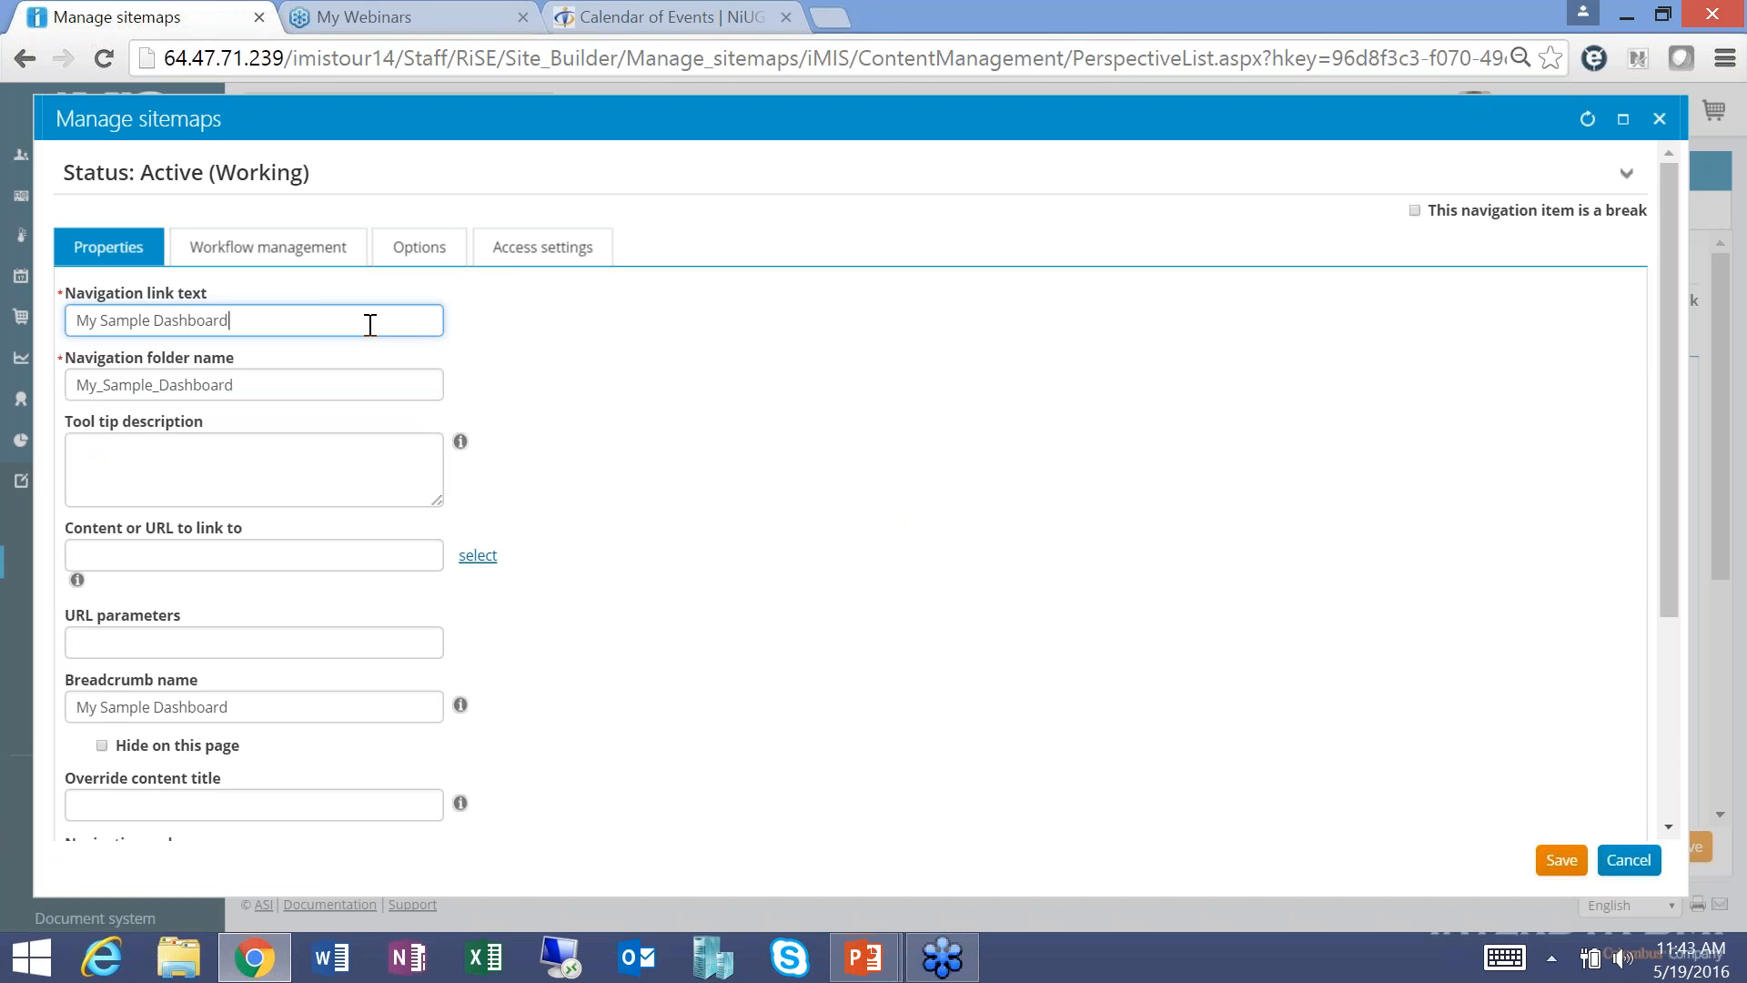
Link the navigation item to the My Sample Dashboard content in the Interdyn folder and save it.
click(477, 557)
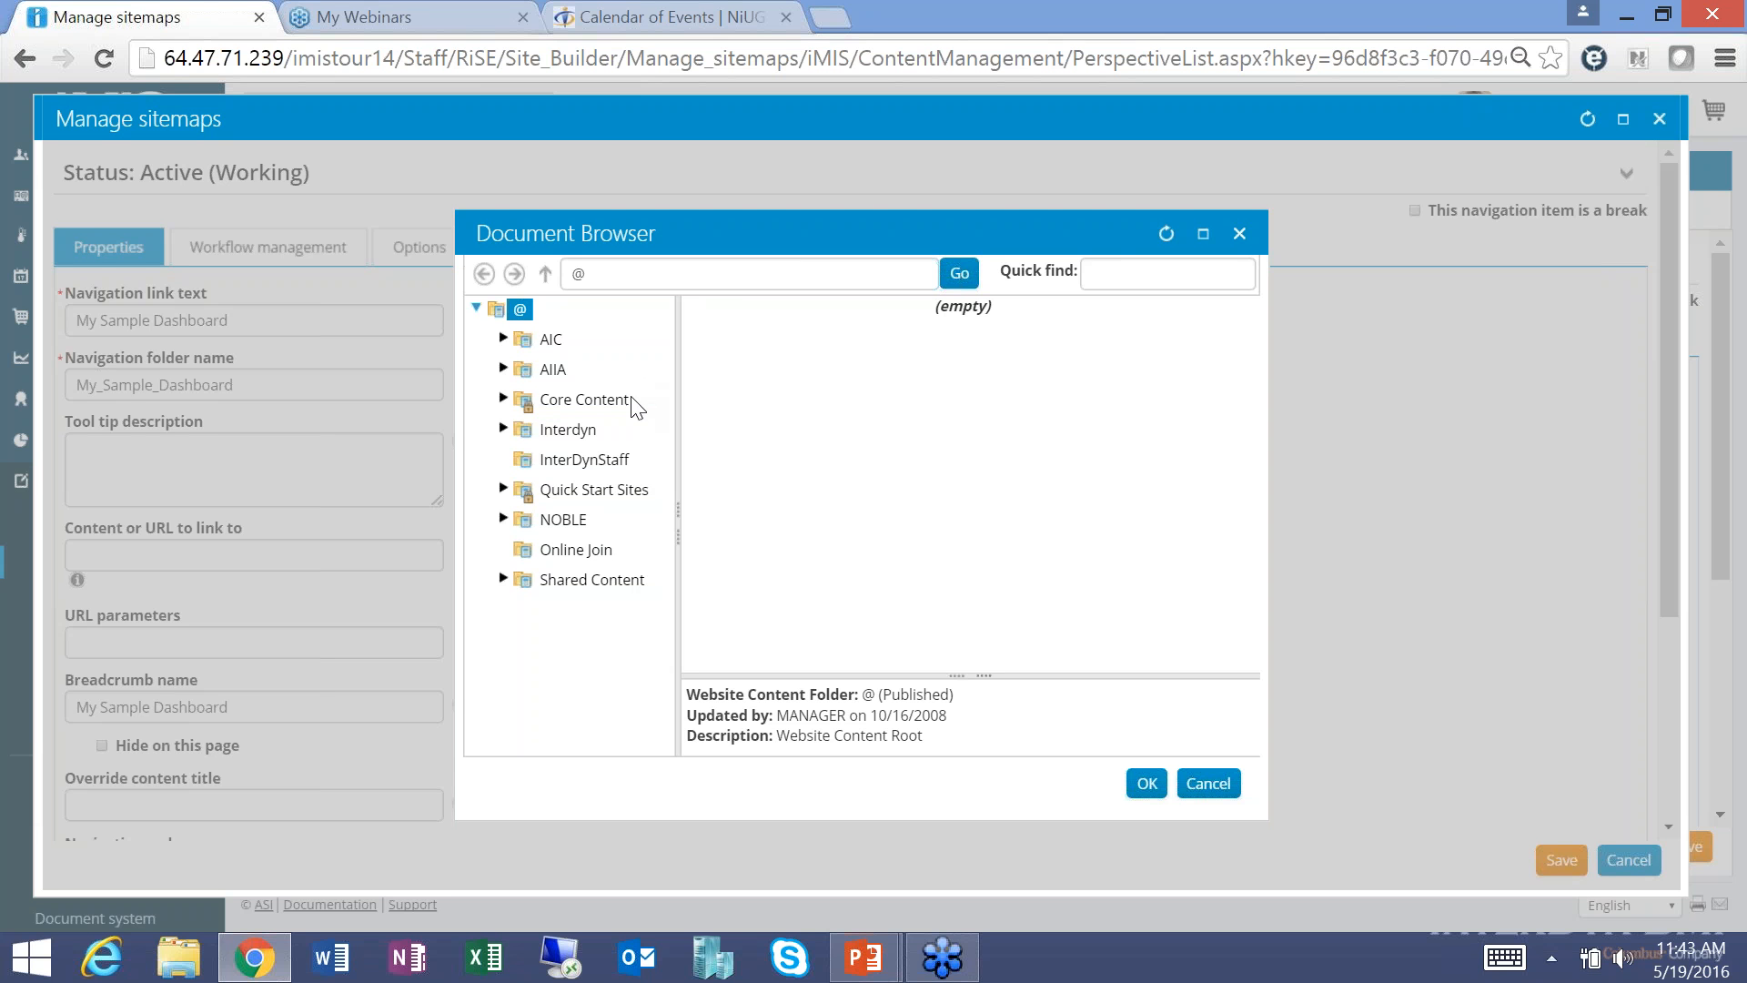
click(601, 458)
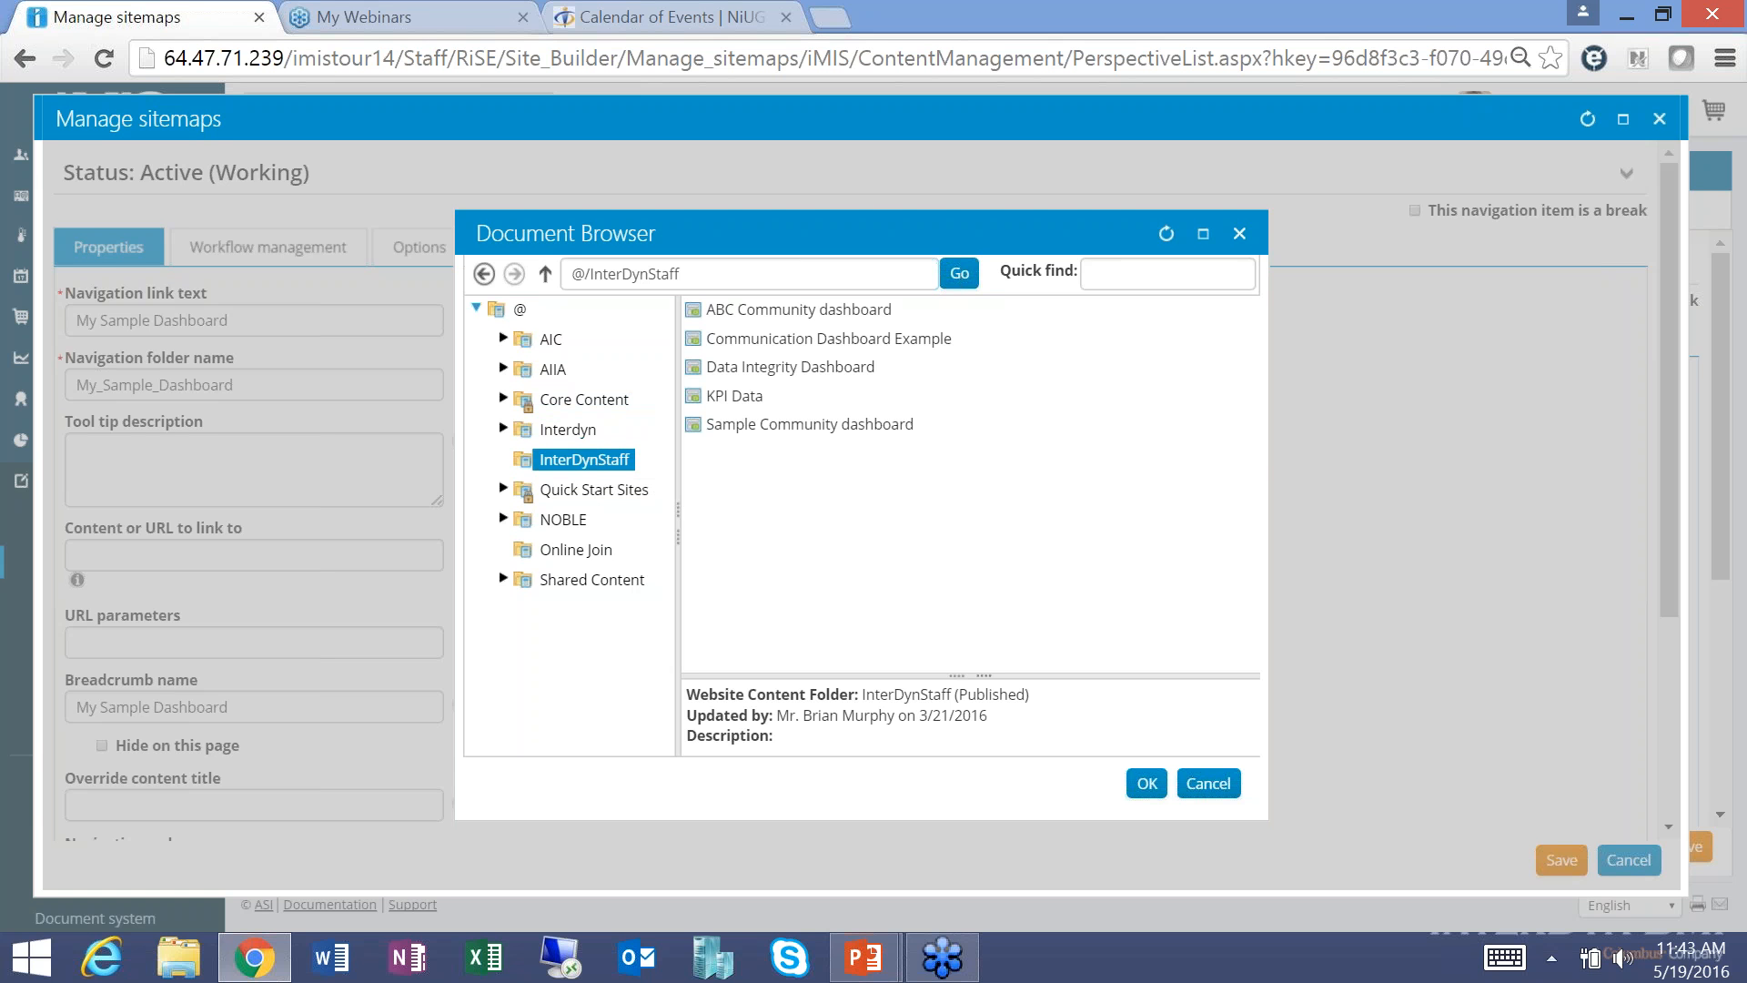
click(570, 435)
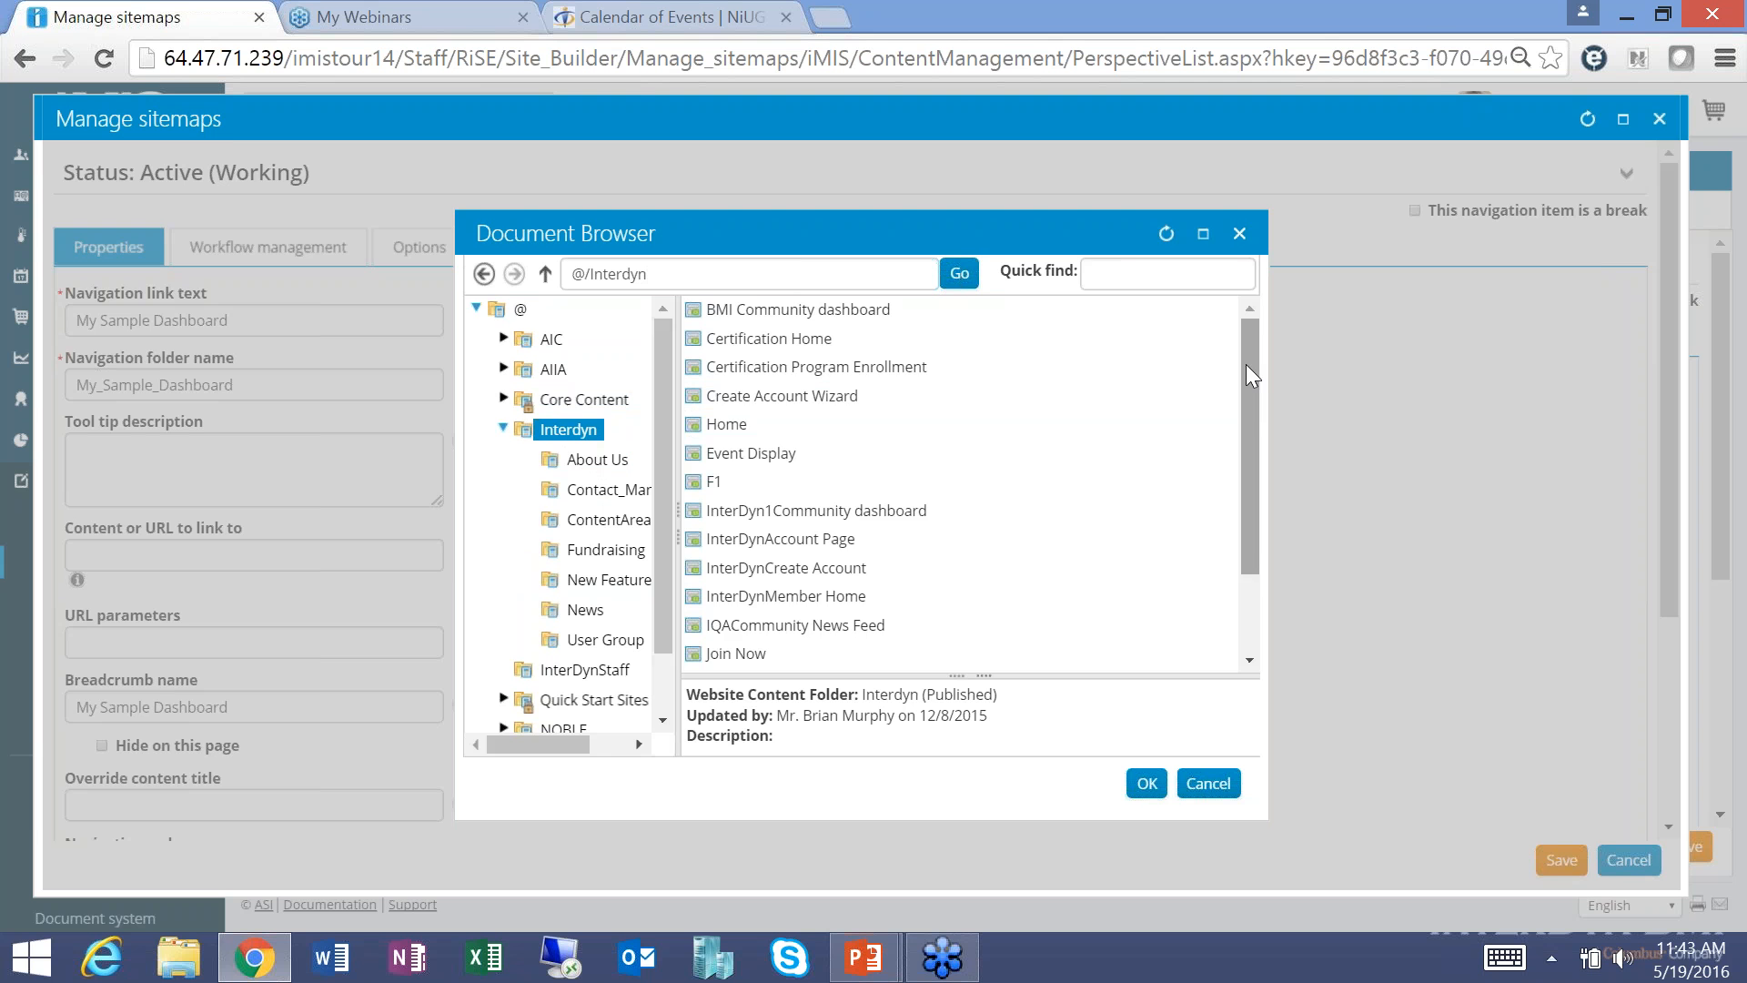
drag(1247, 359, 1252, 435)
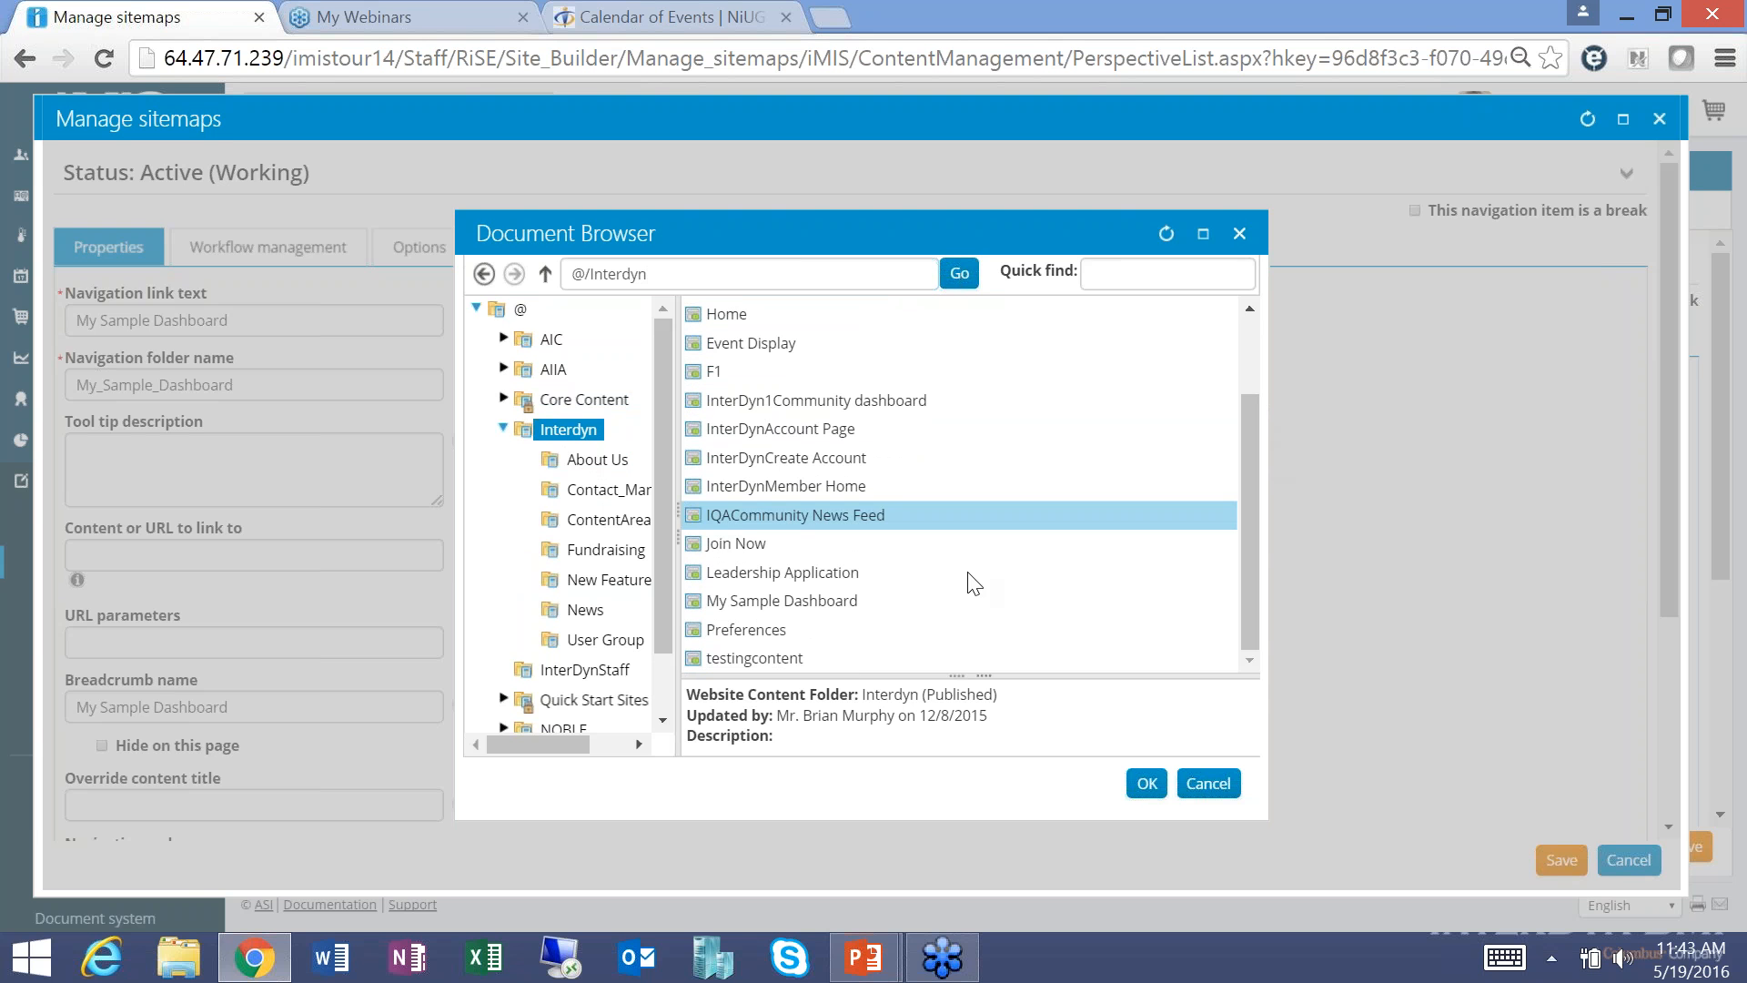
double_click(857, 611)
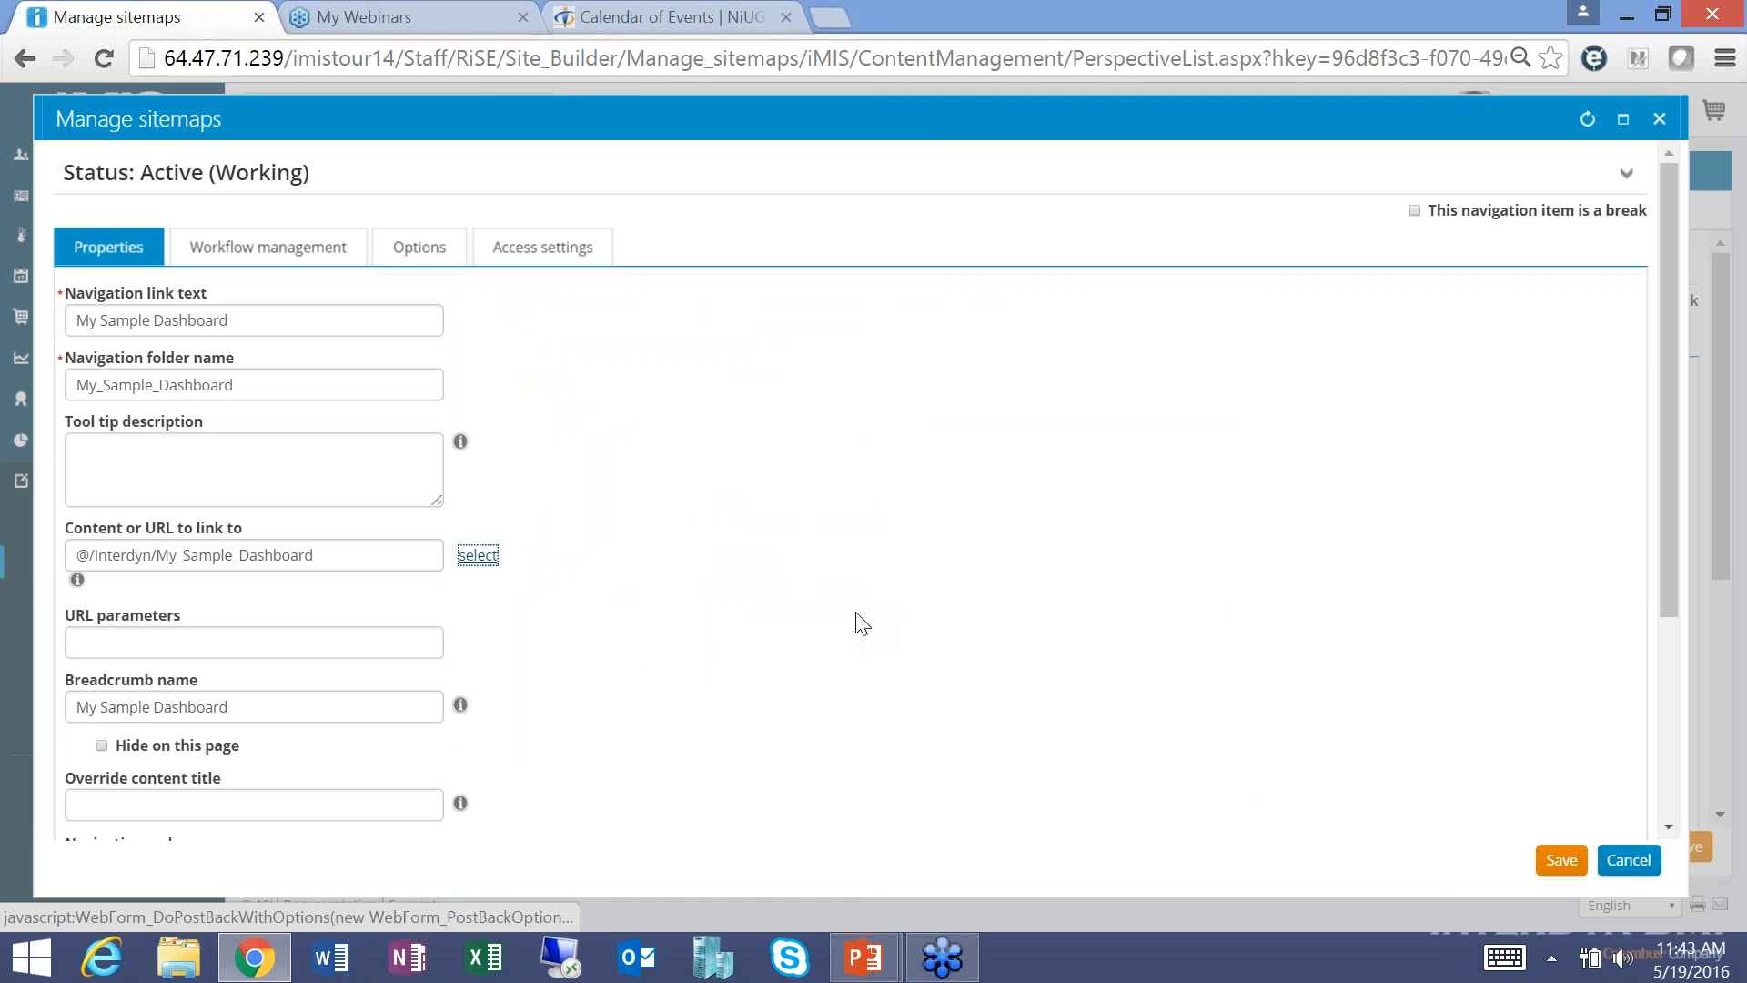
click(1562, 860)
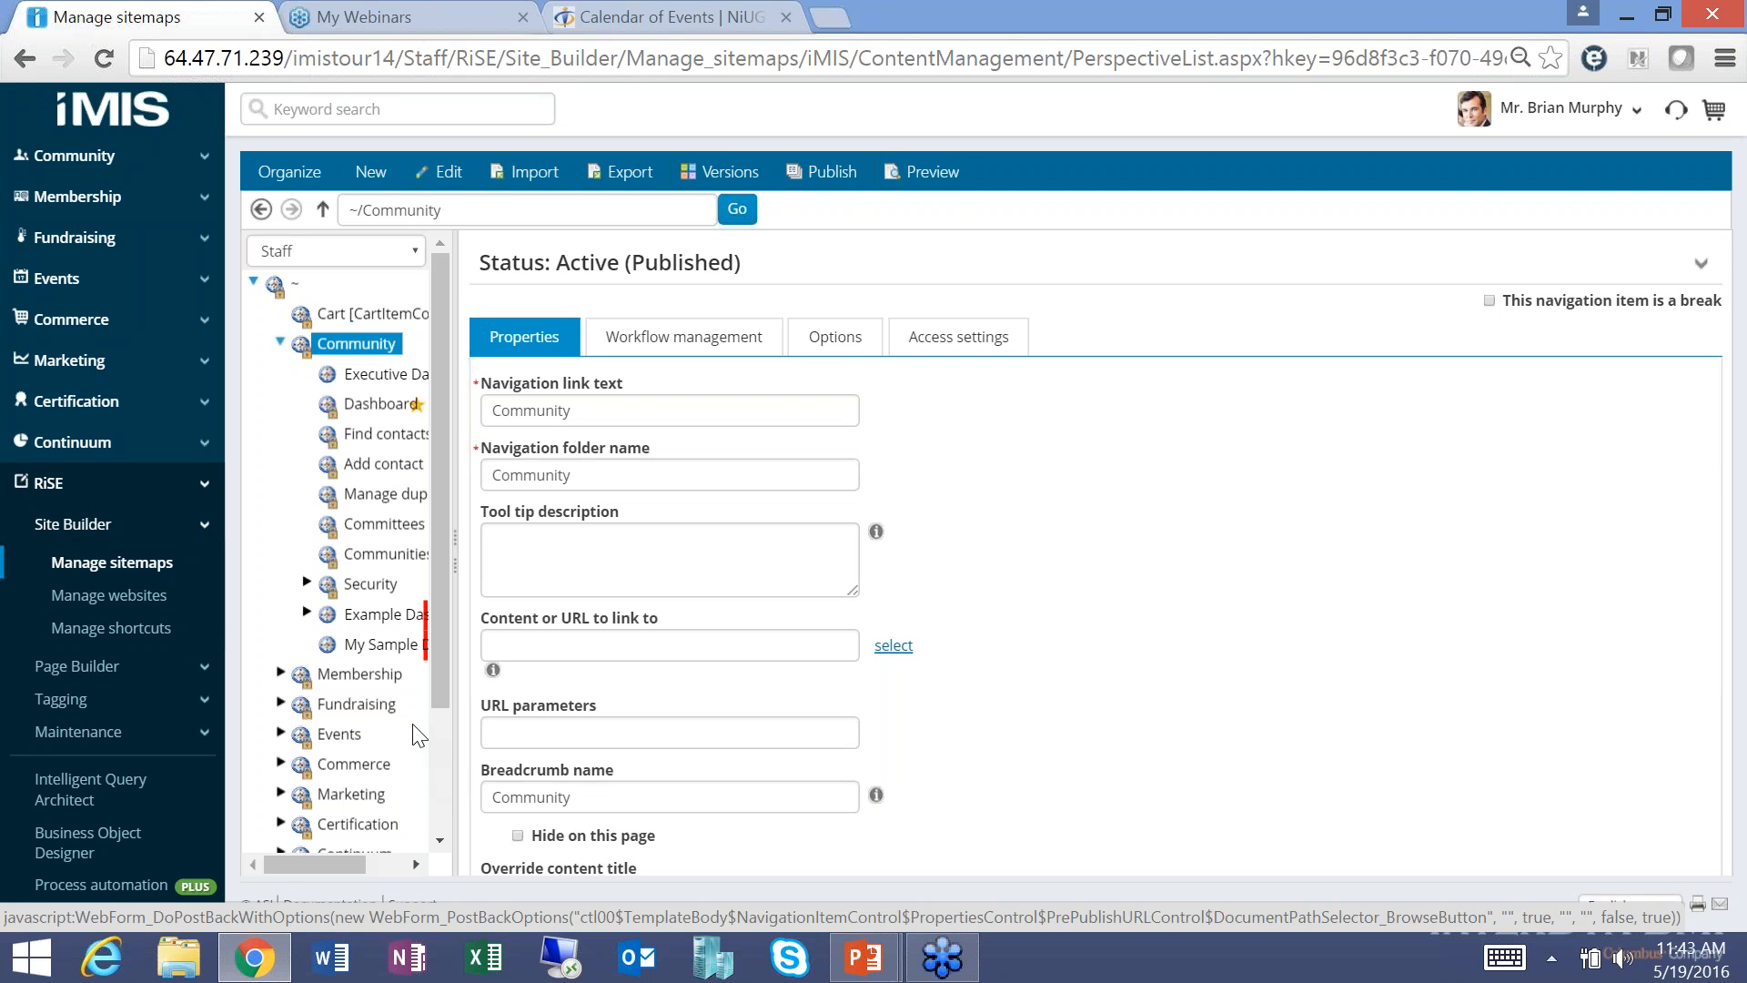
Publish the My Sample Dashboard navigation item together with its children.
click(381, 644)
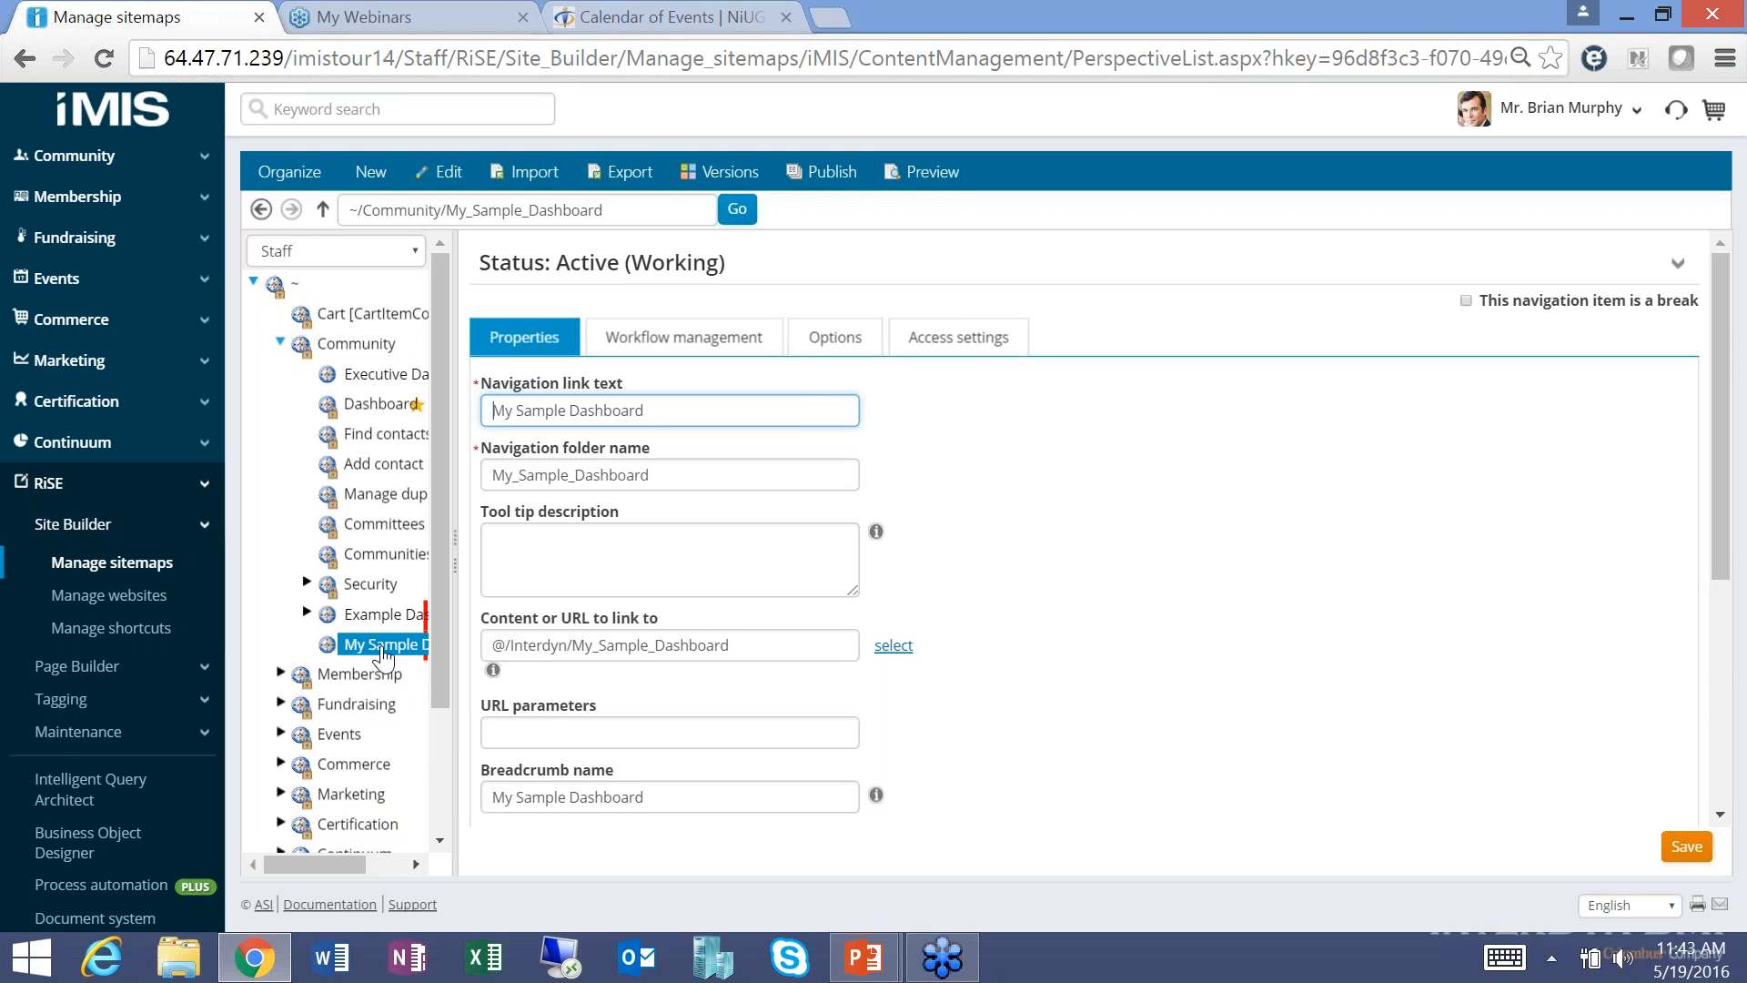
click(824, 173)
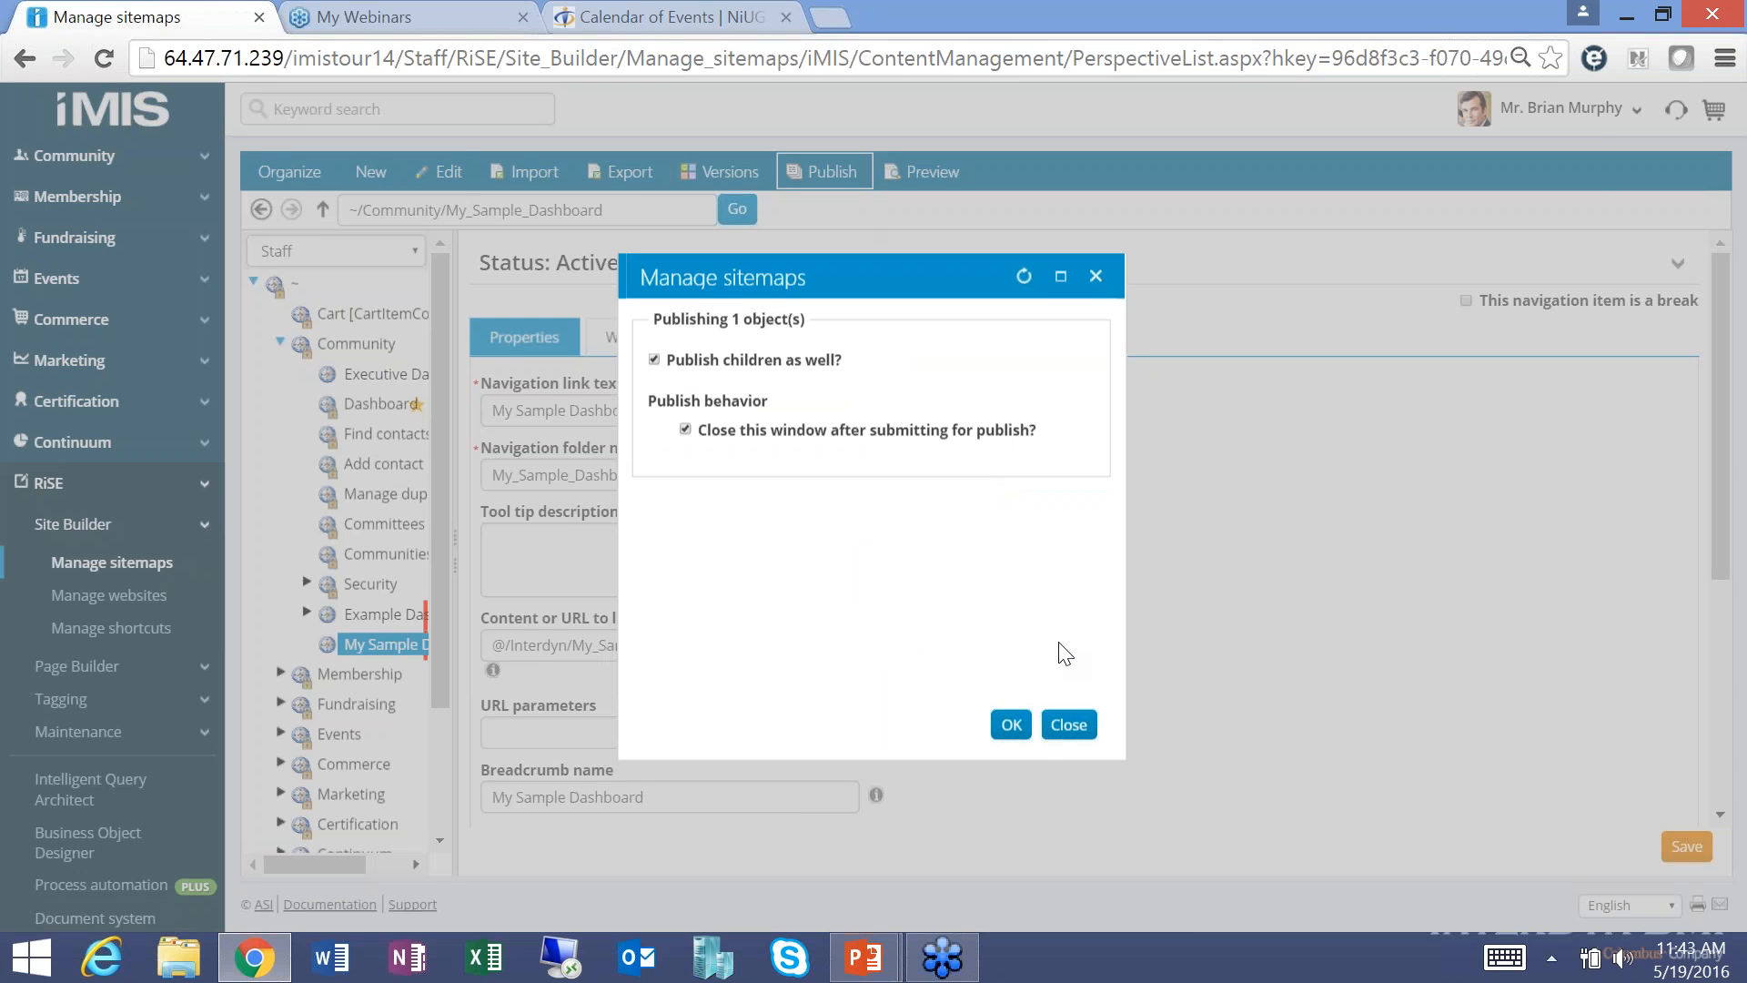
click(1012, 728)
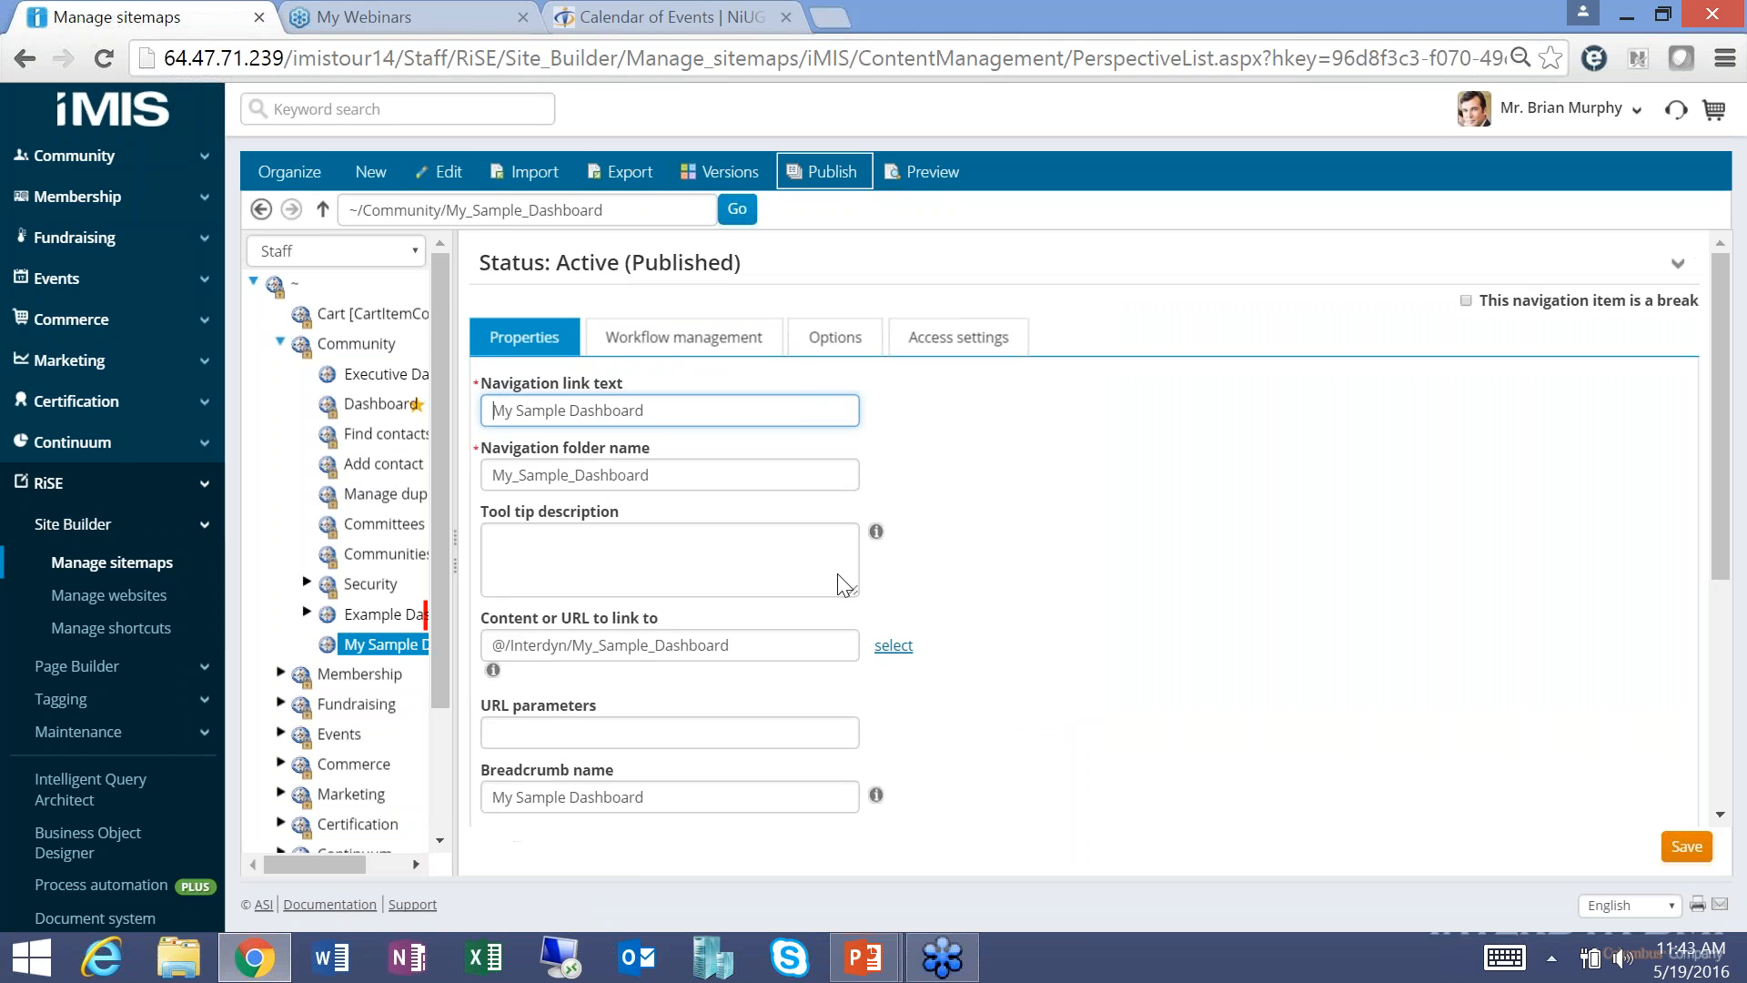
Reload the site and view My Sample Dashboard from the Community navigation.
click(102, 60)
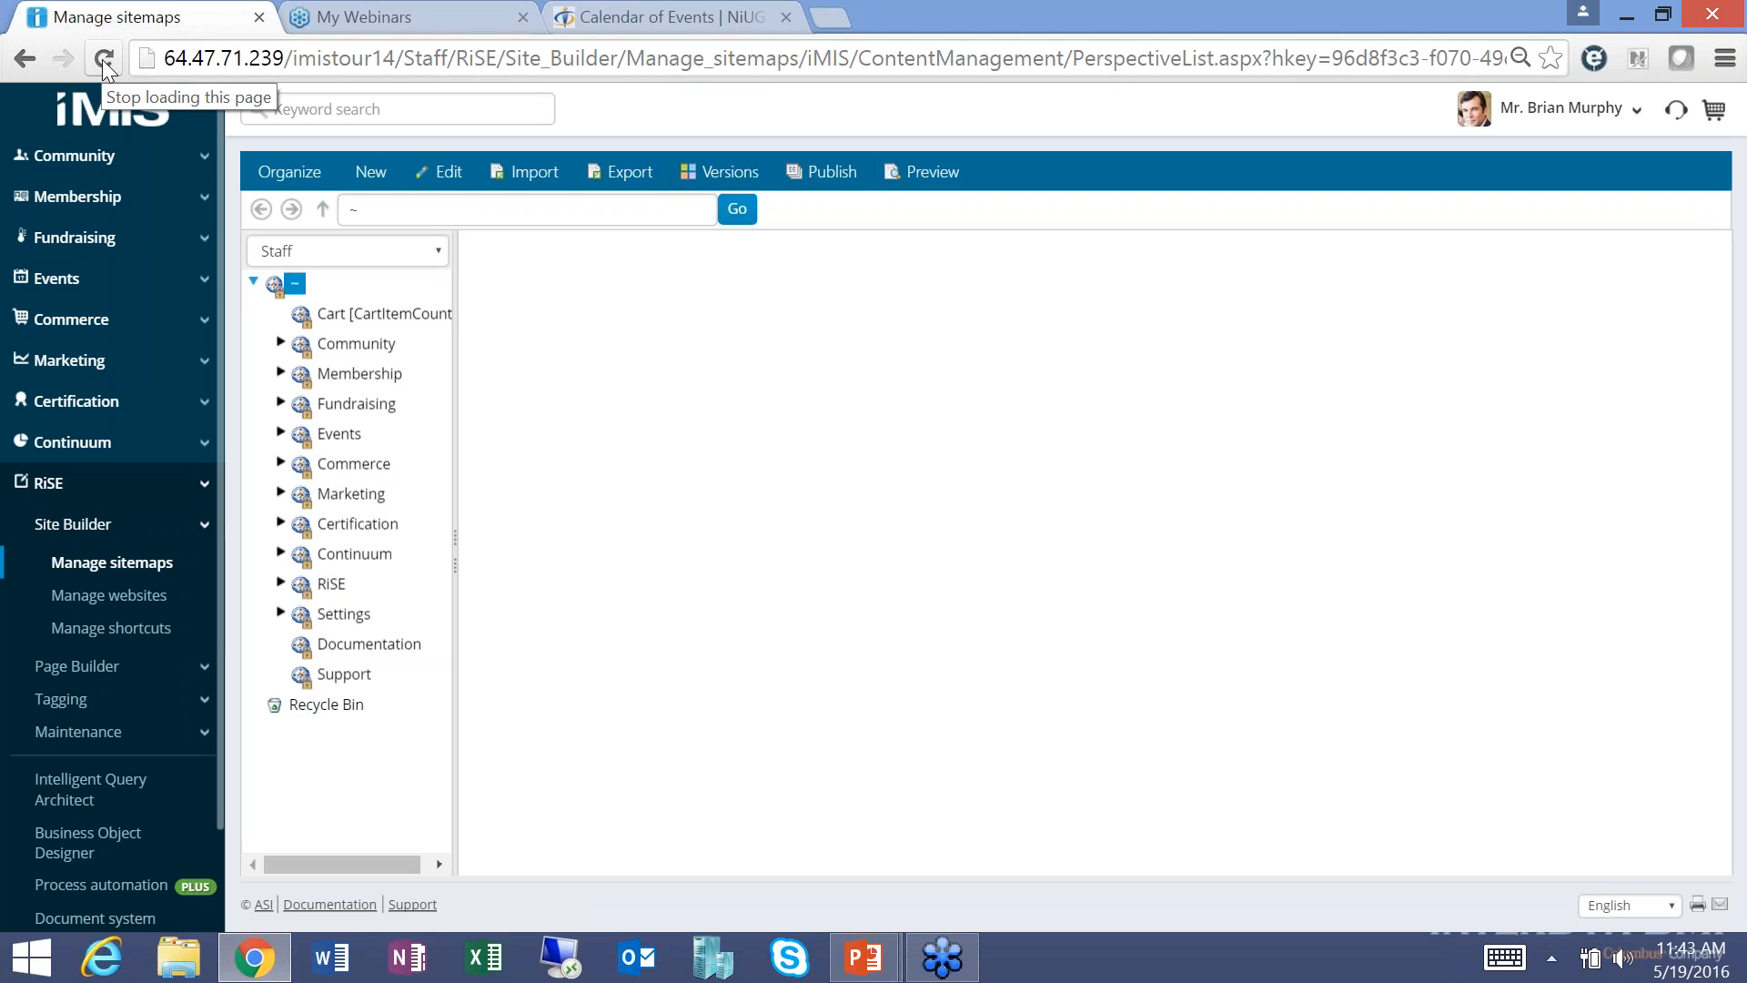
click(206, 162)
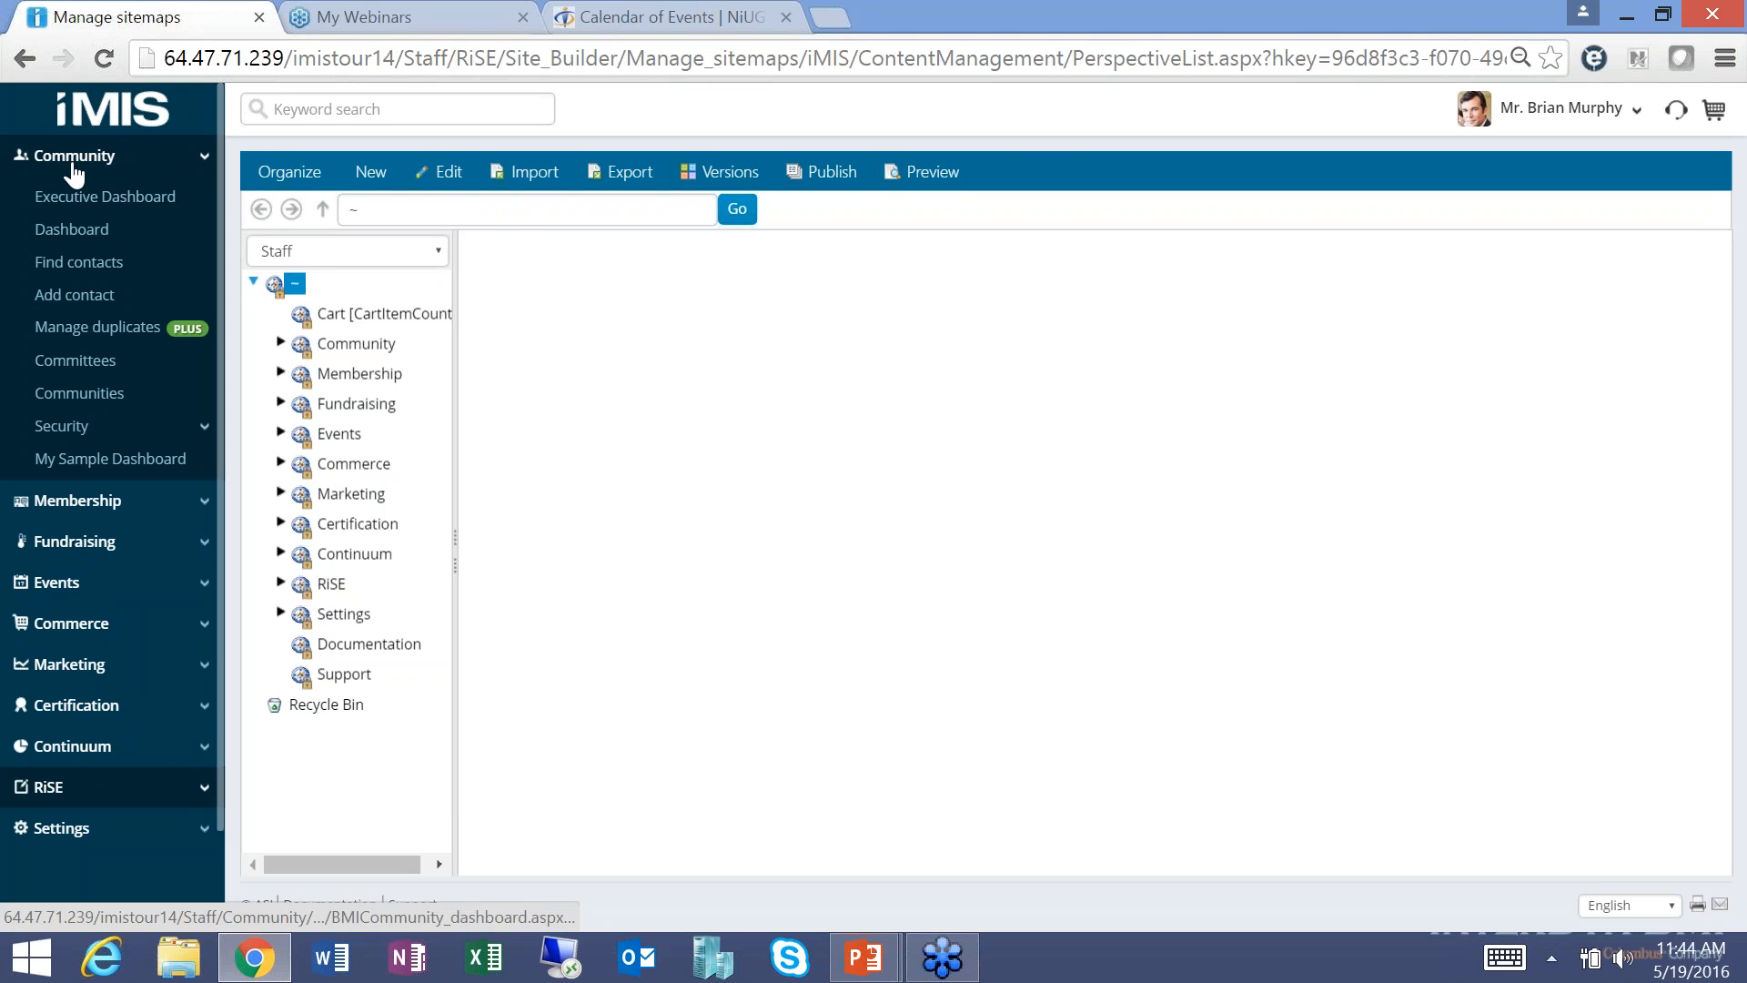
click(37, 459)
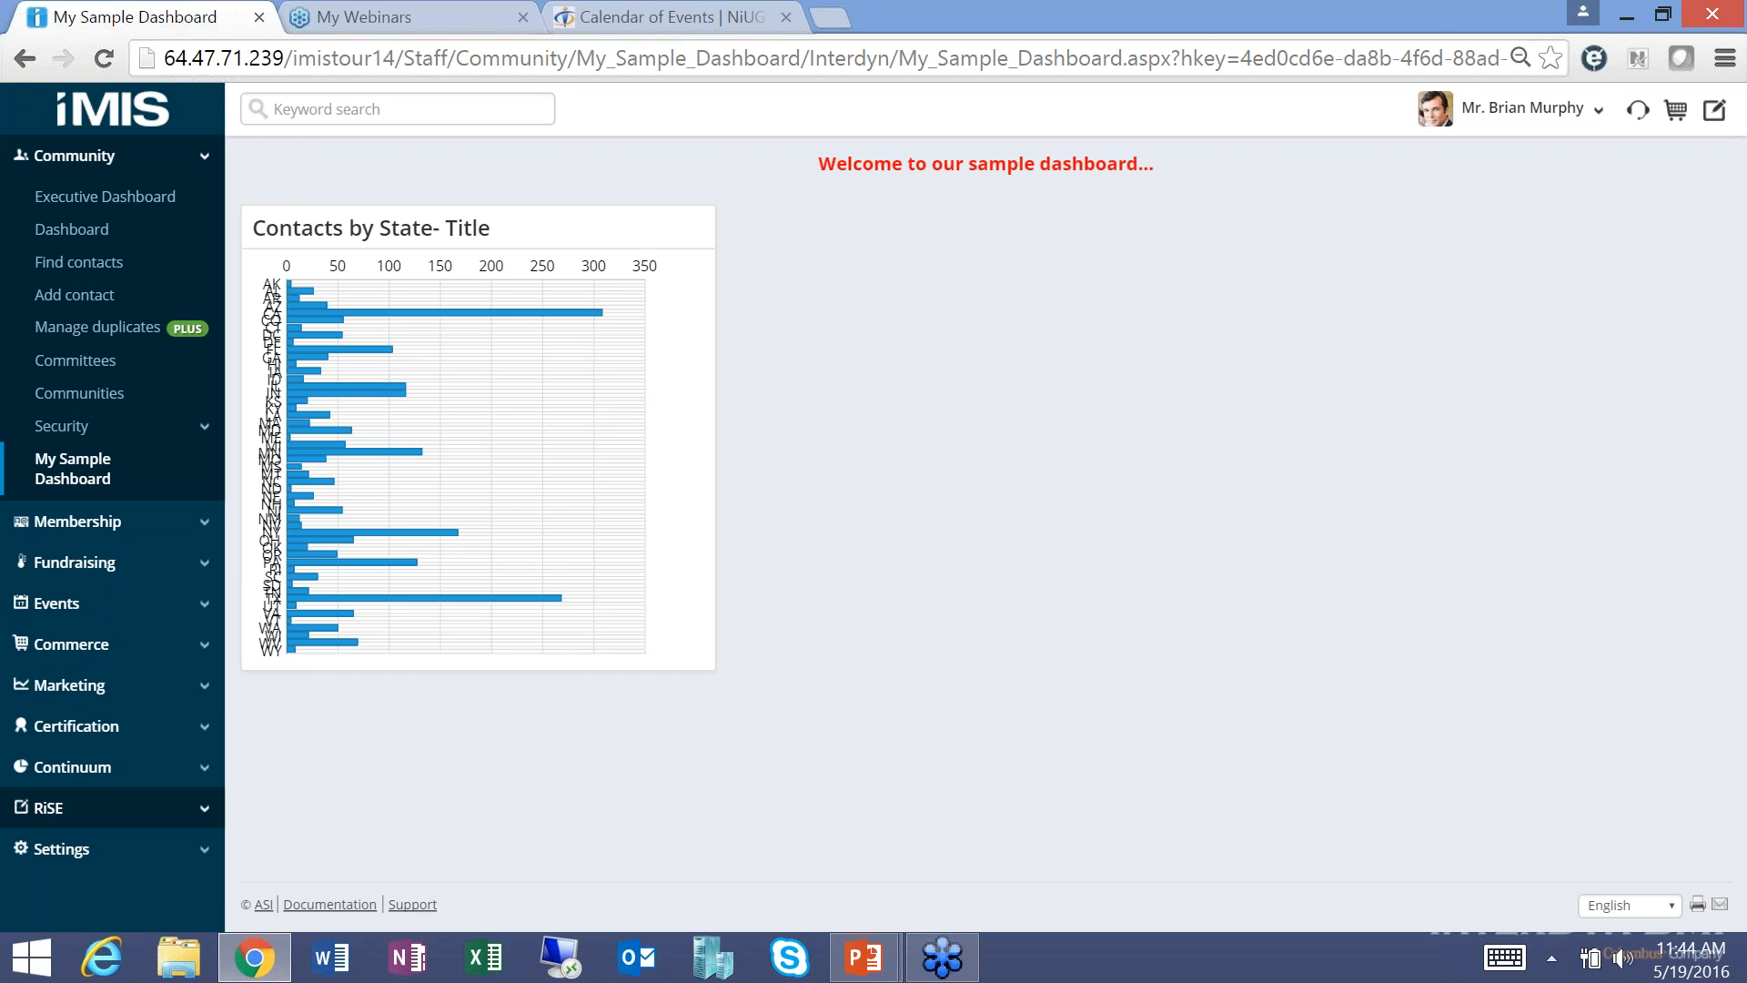
Open the Expiring Members query from the InterDyn folder of Intelligent Query Architect for editing.
click(48, 807)
click(70, 684)
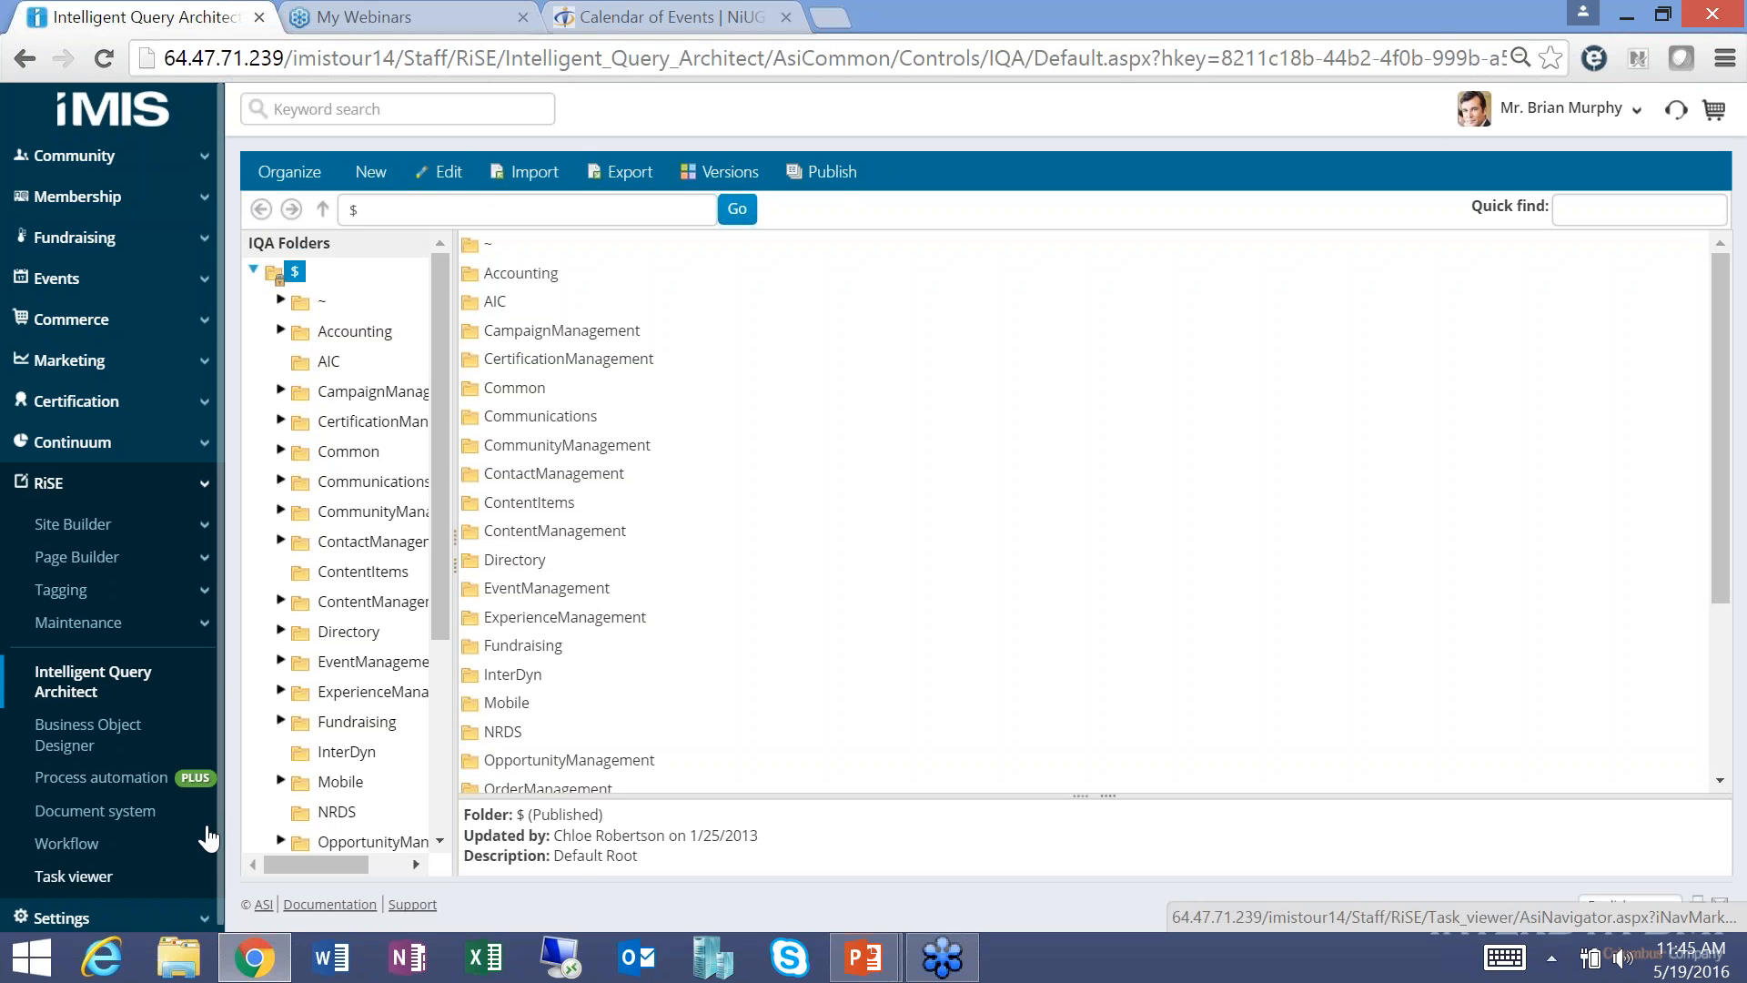
click(342, 755)
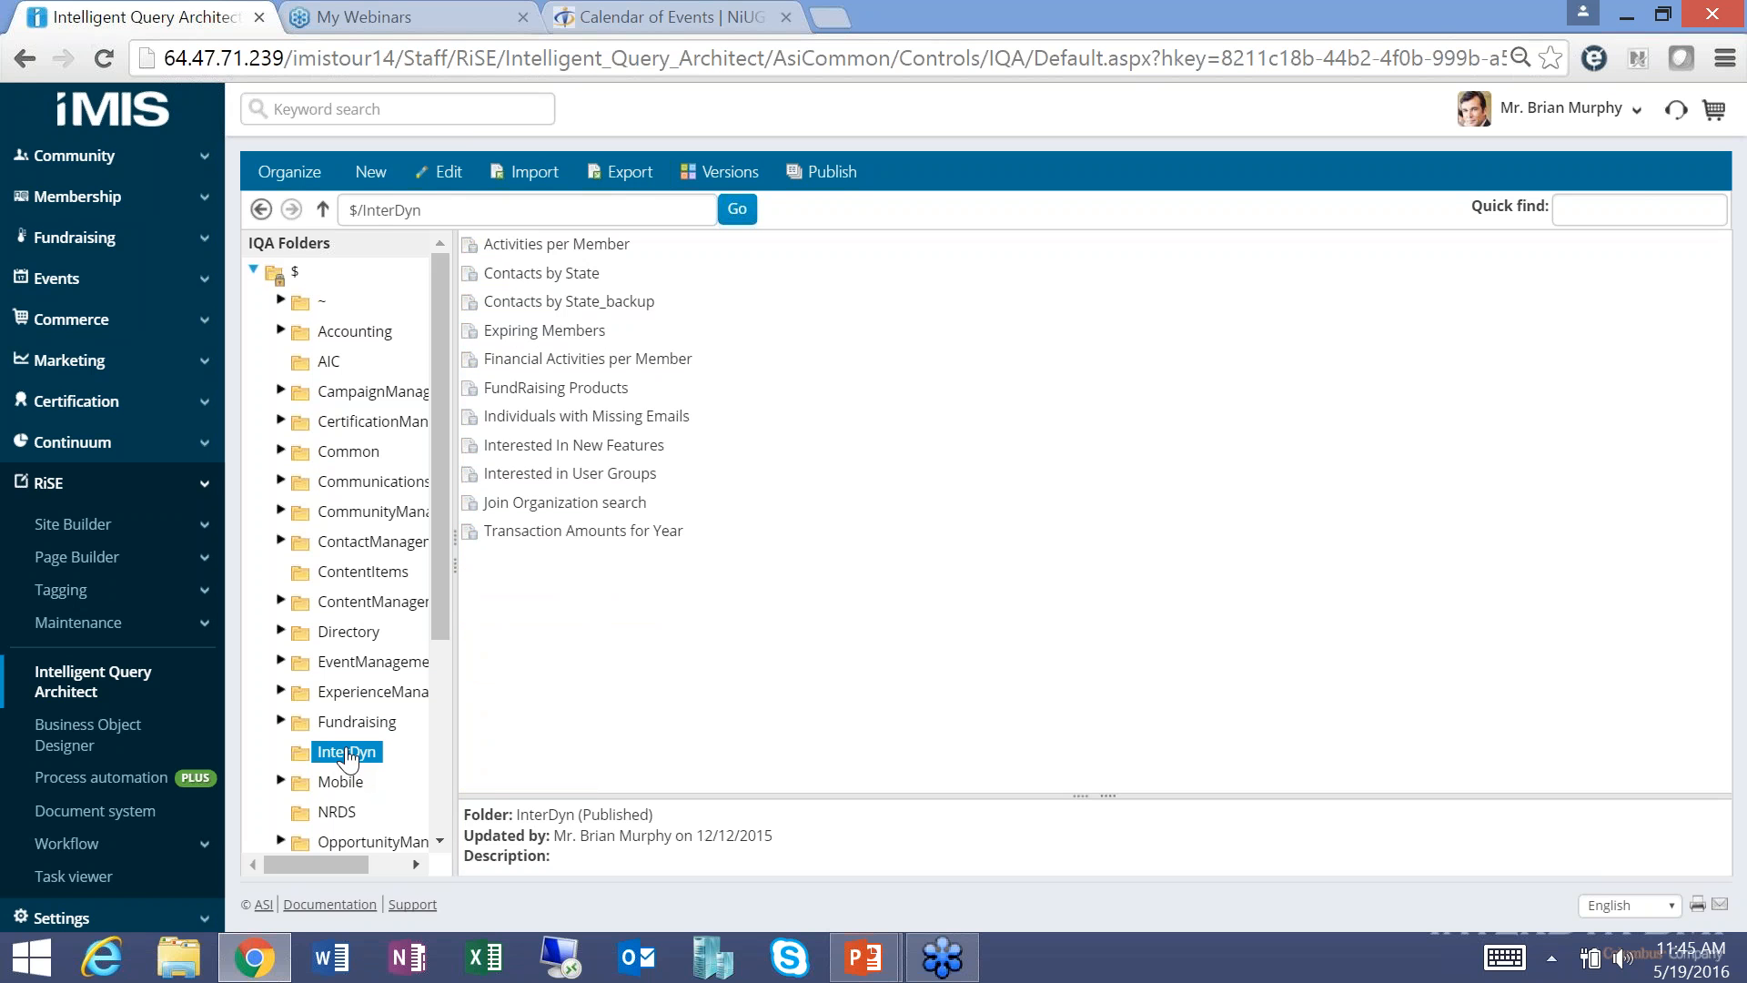
click(546, 331)
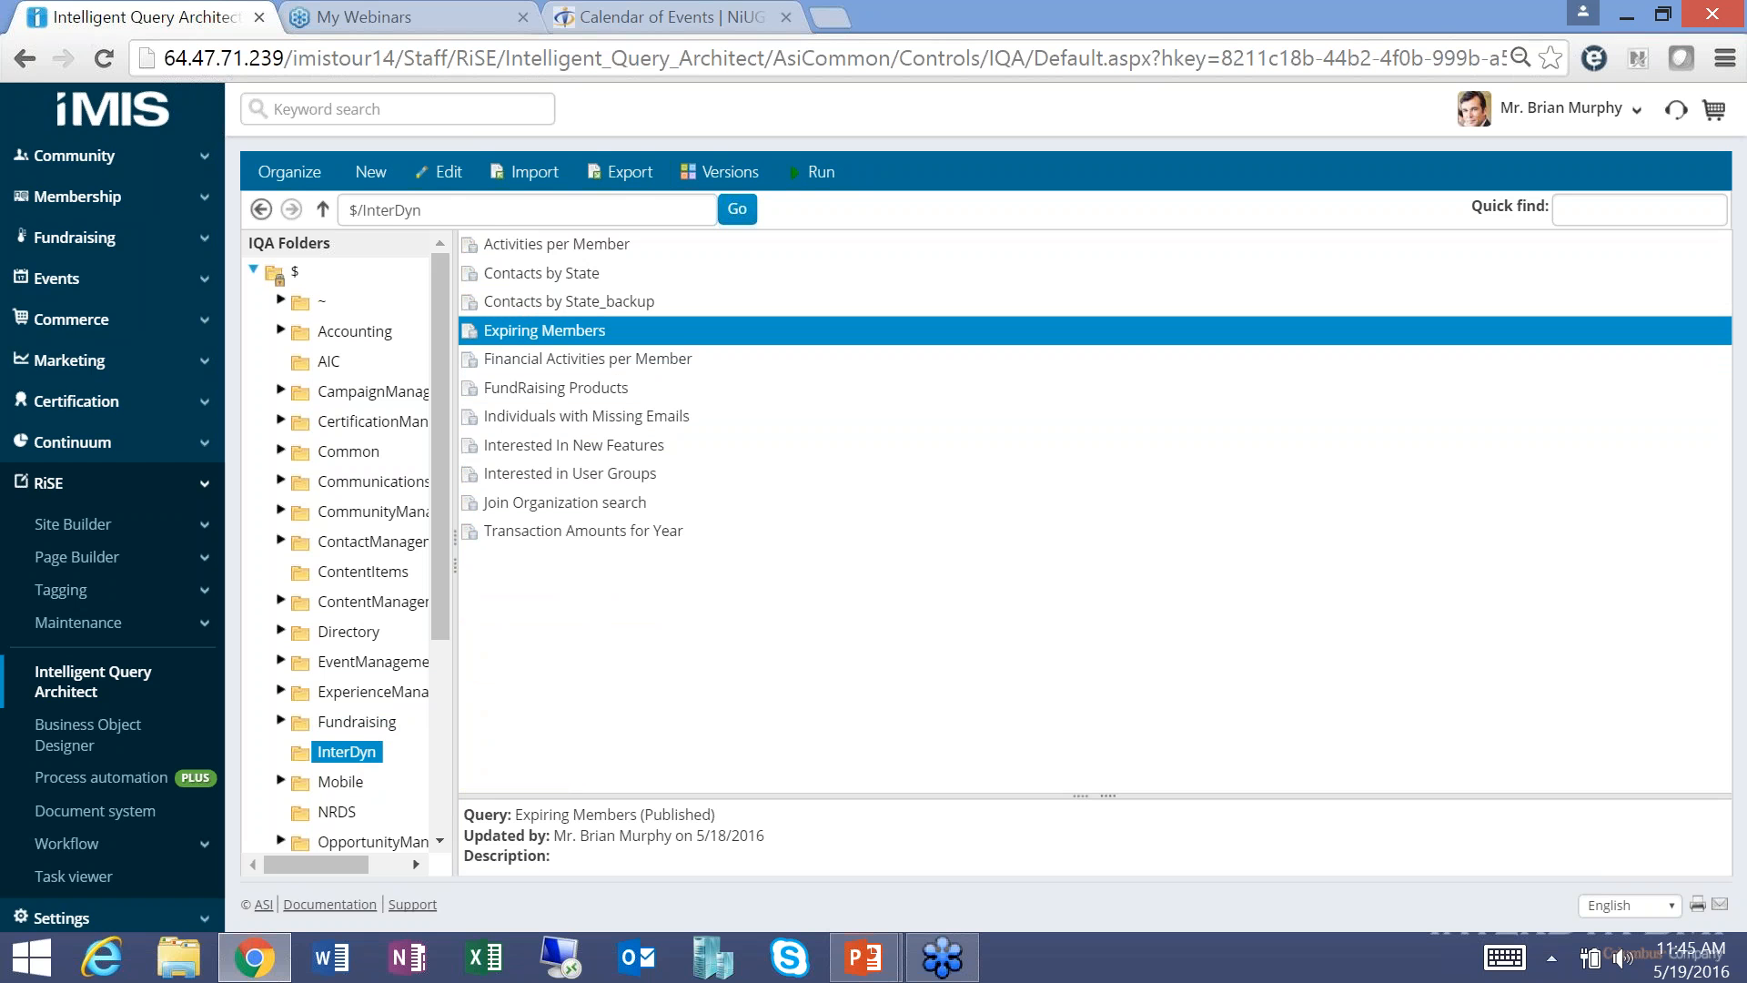
click(446, 173)
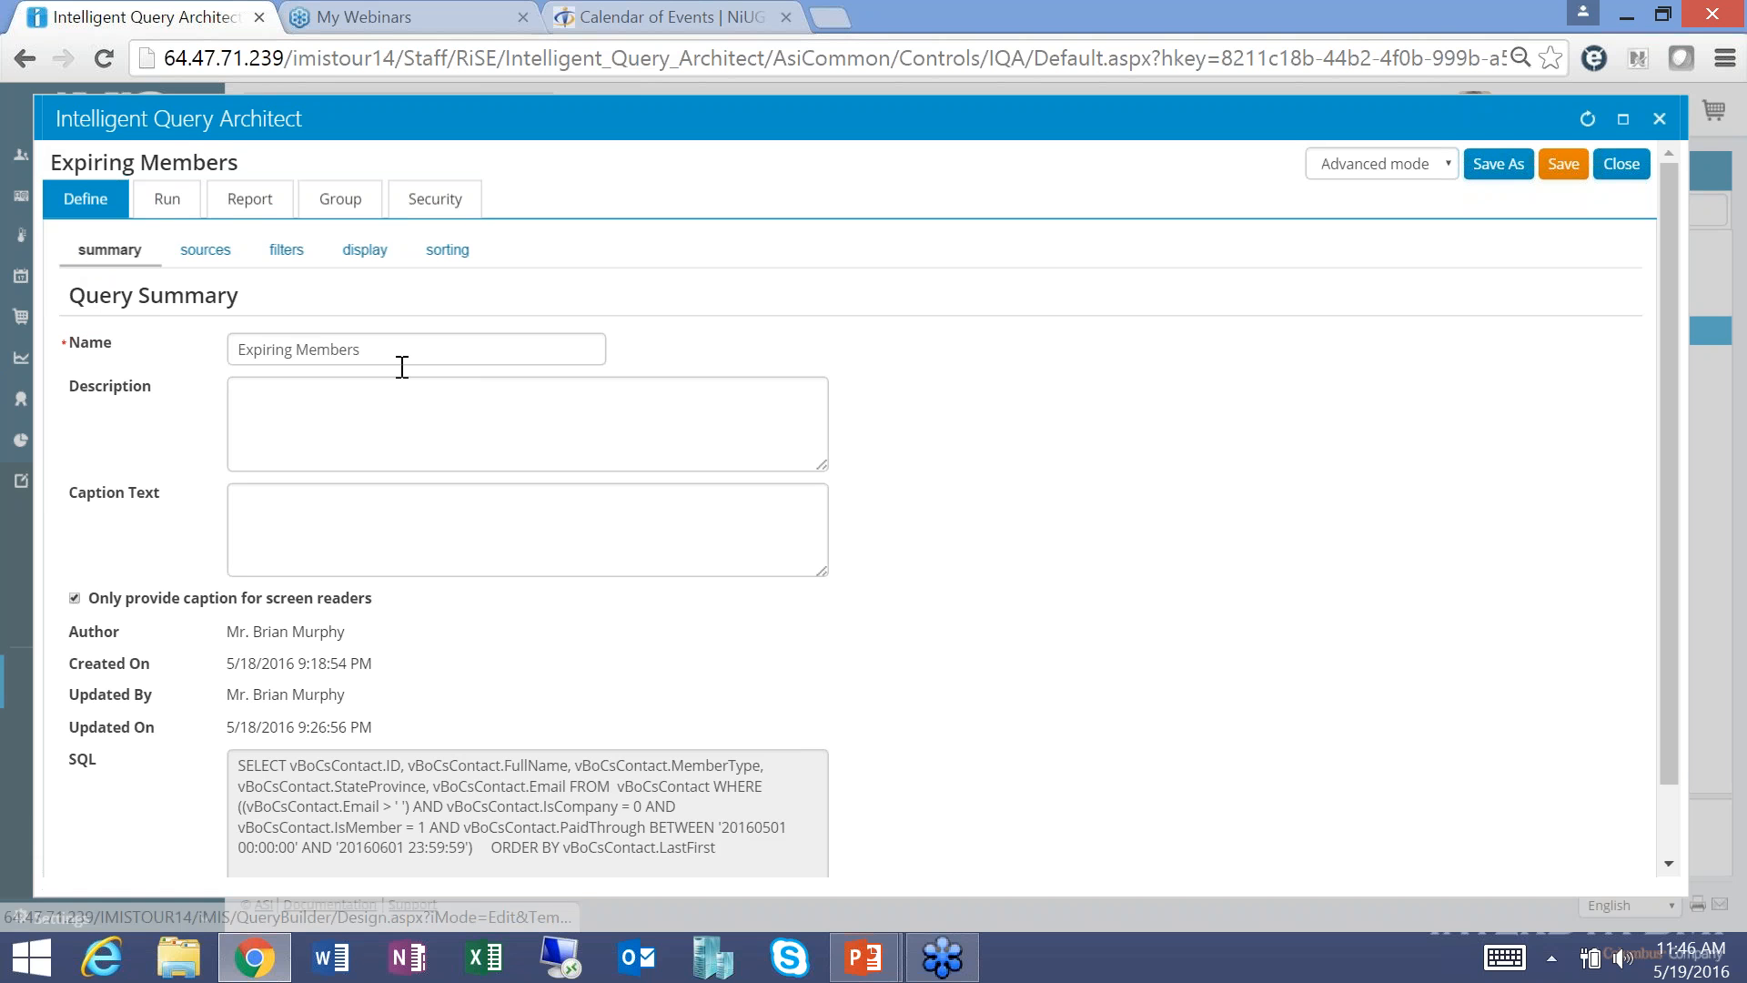
Review the query's sources and filters, including the Is a Member value choices and the Email comparison options.
click(204, 250)
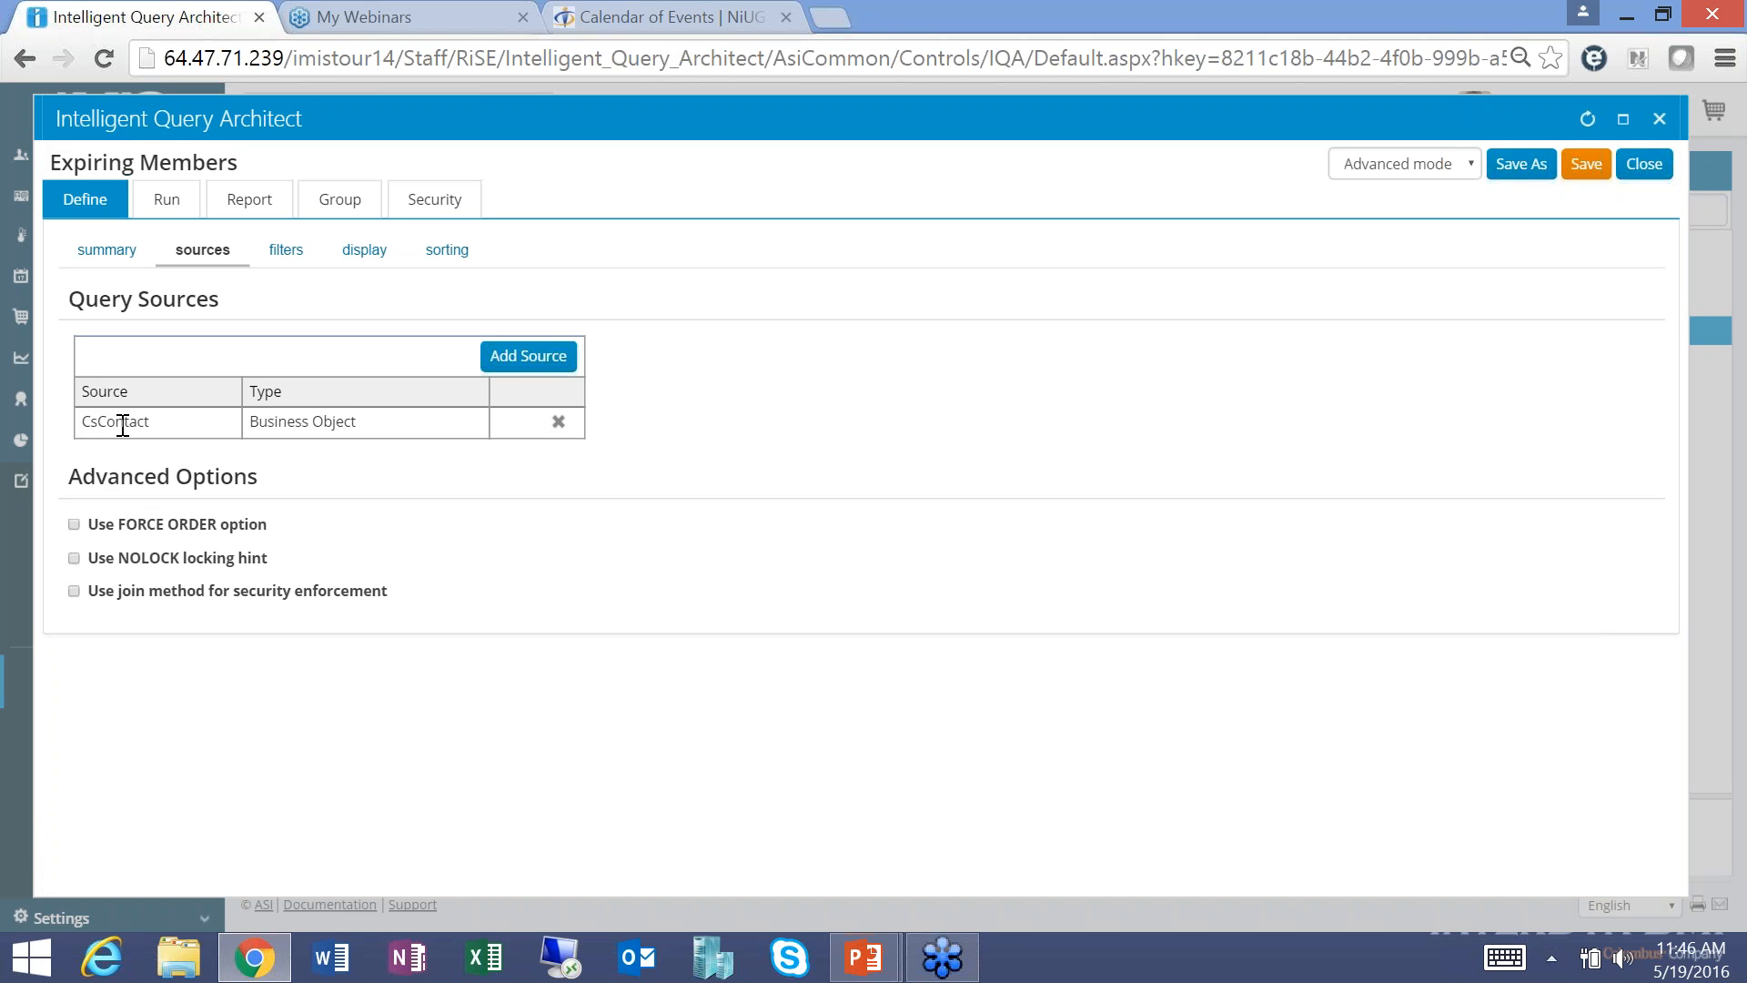
click(284, 252)
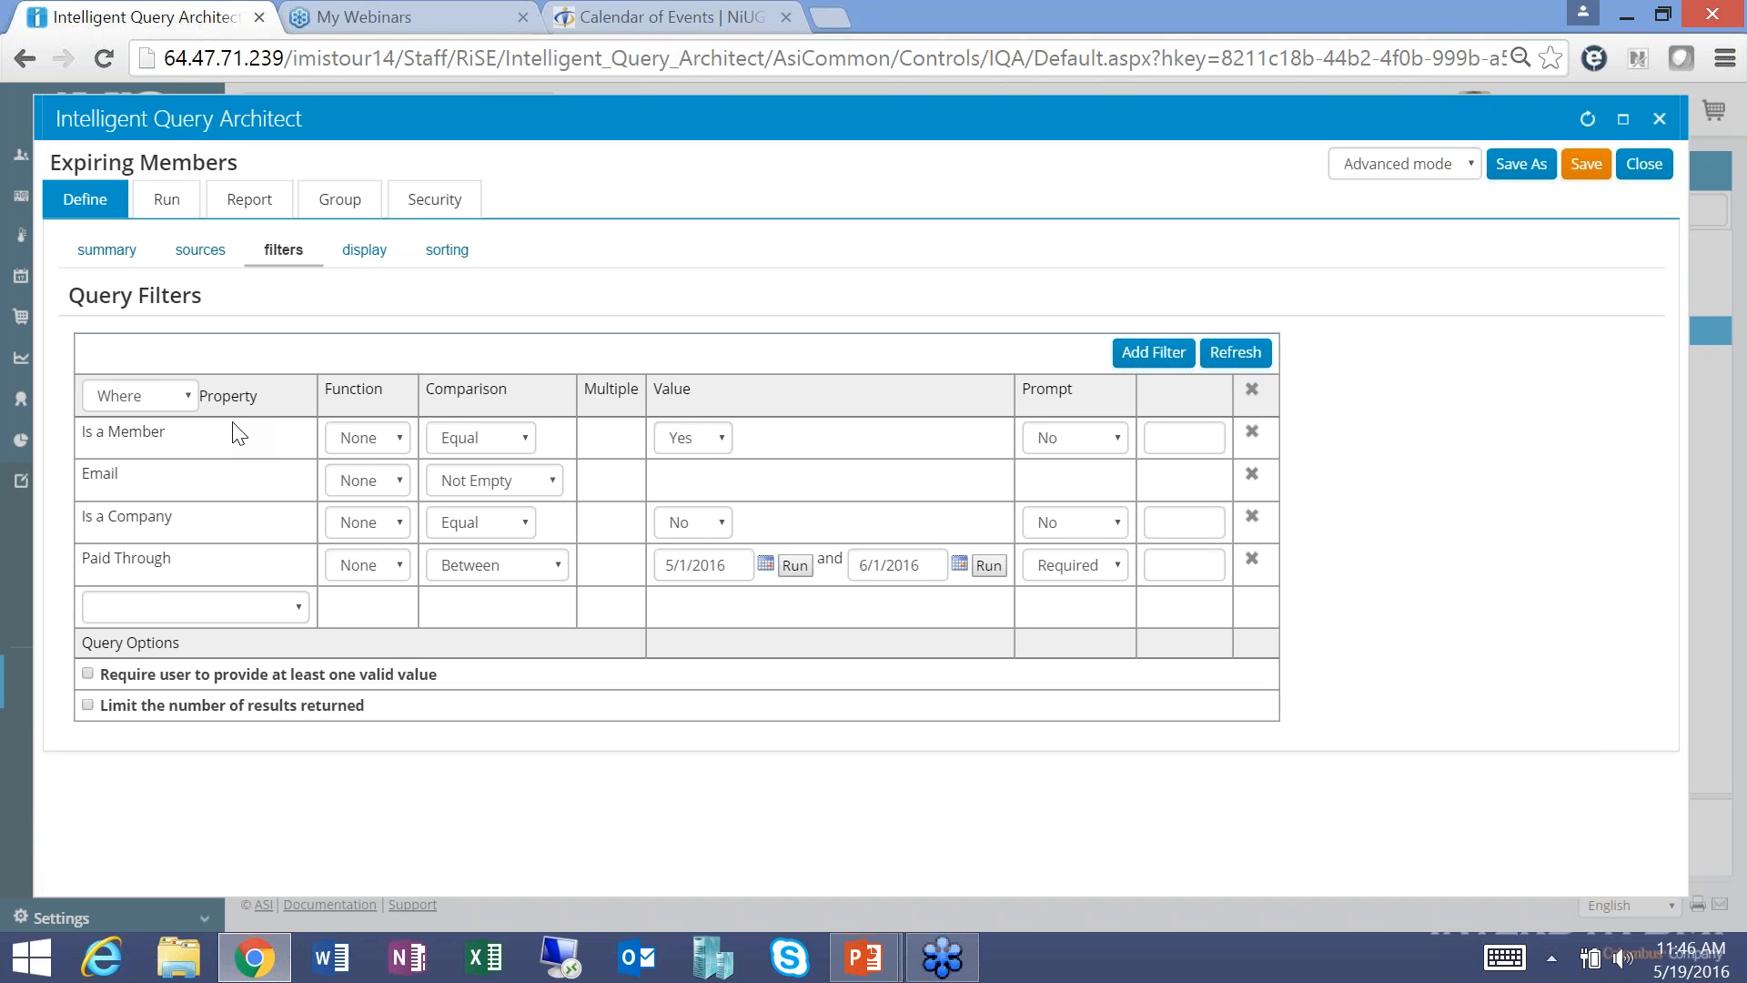
click(710, 440)
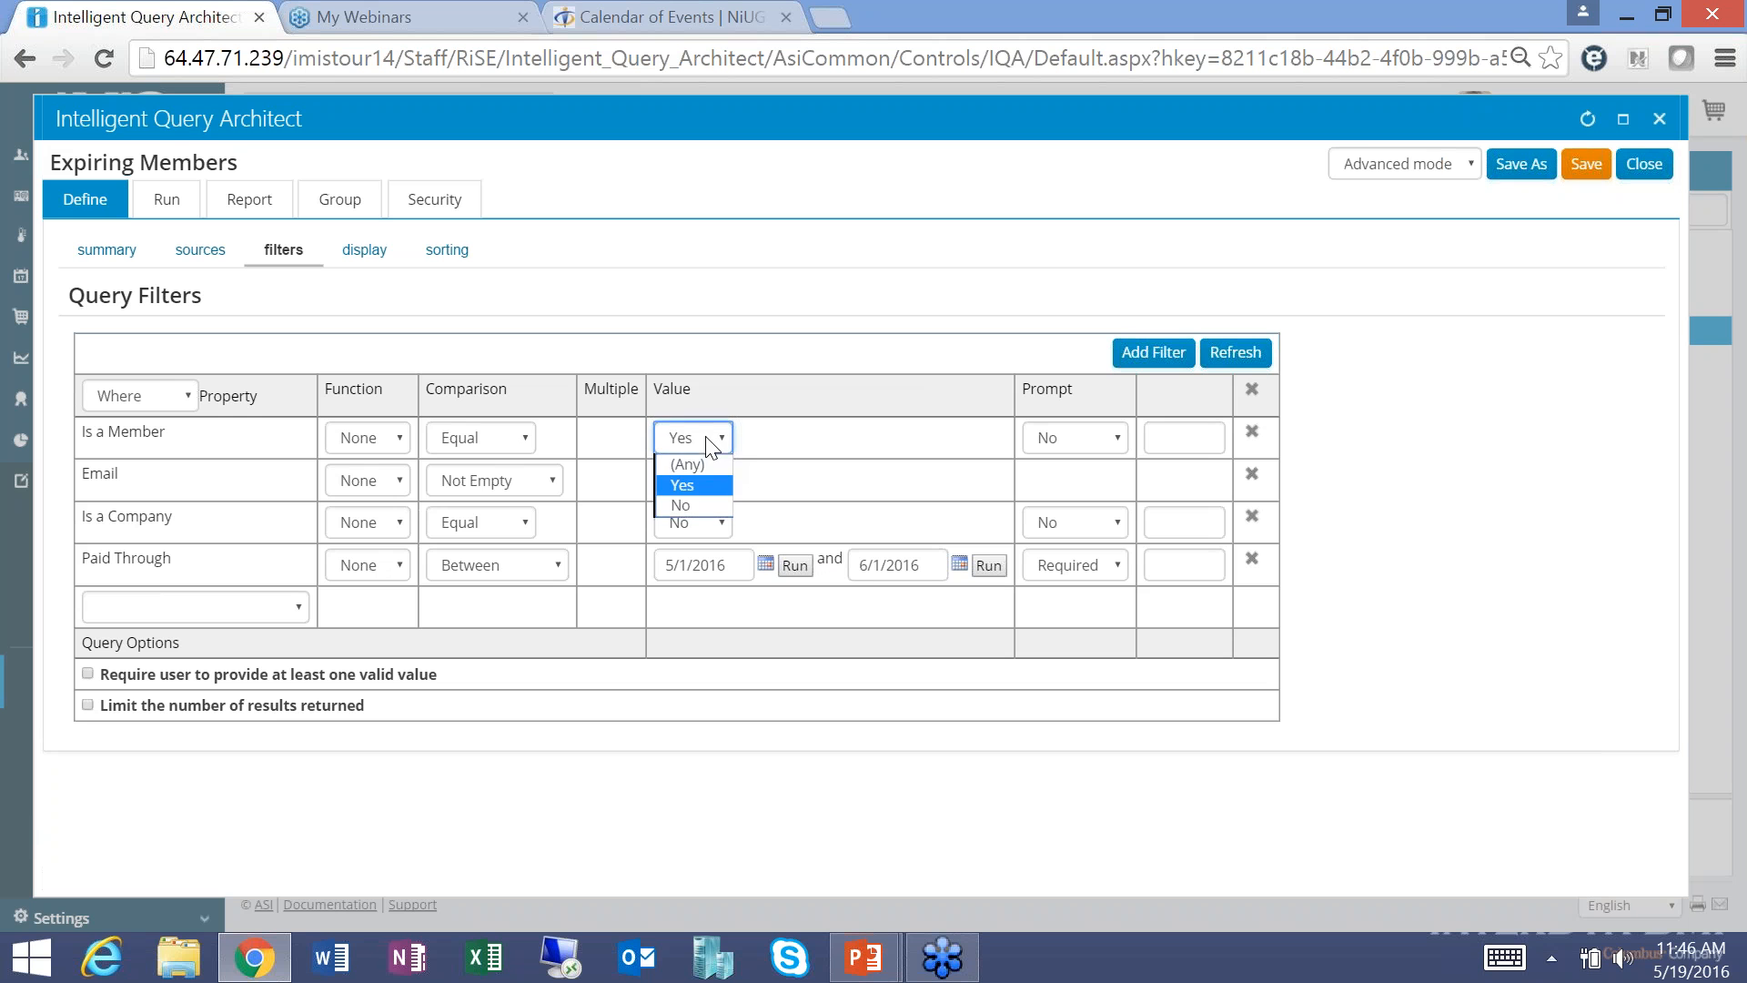
click(679, 485)
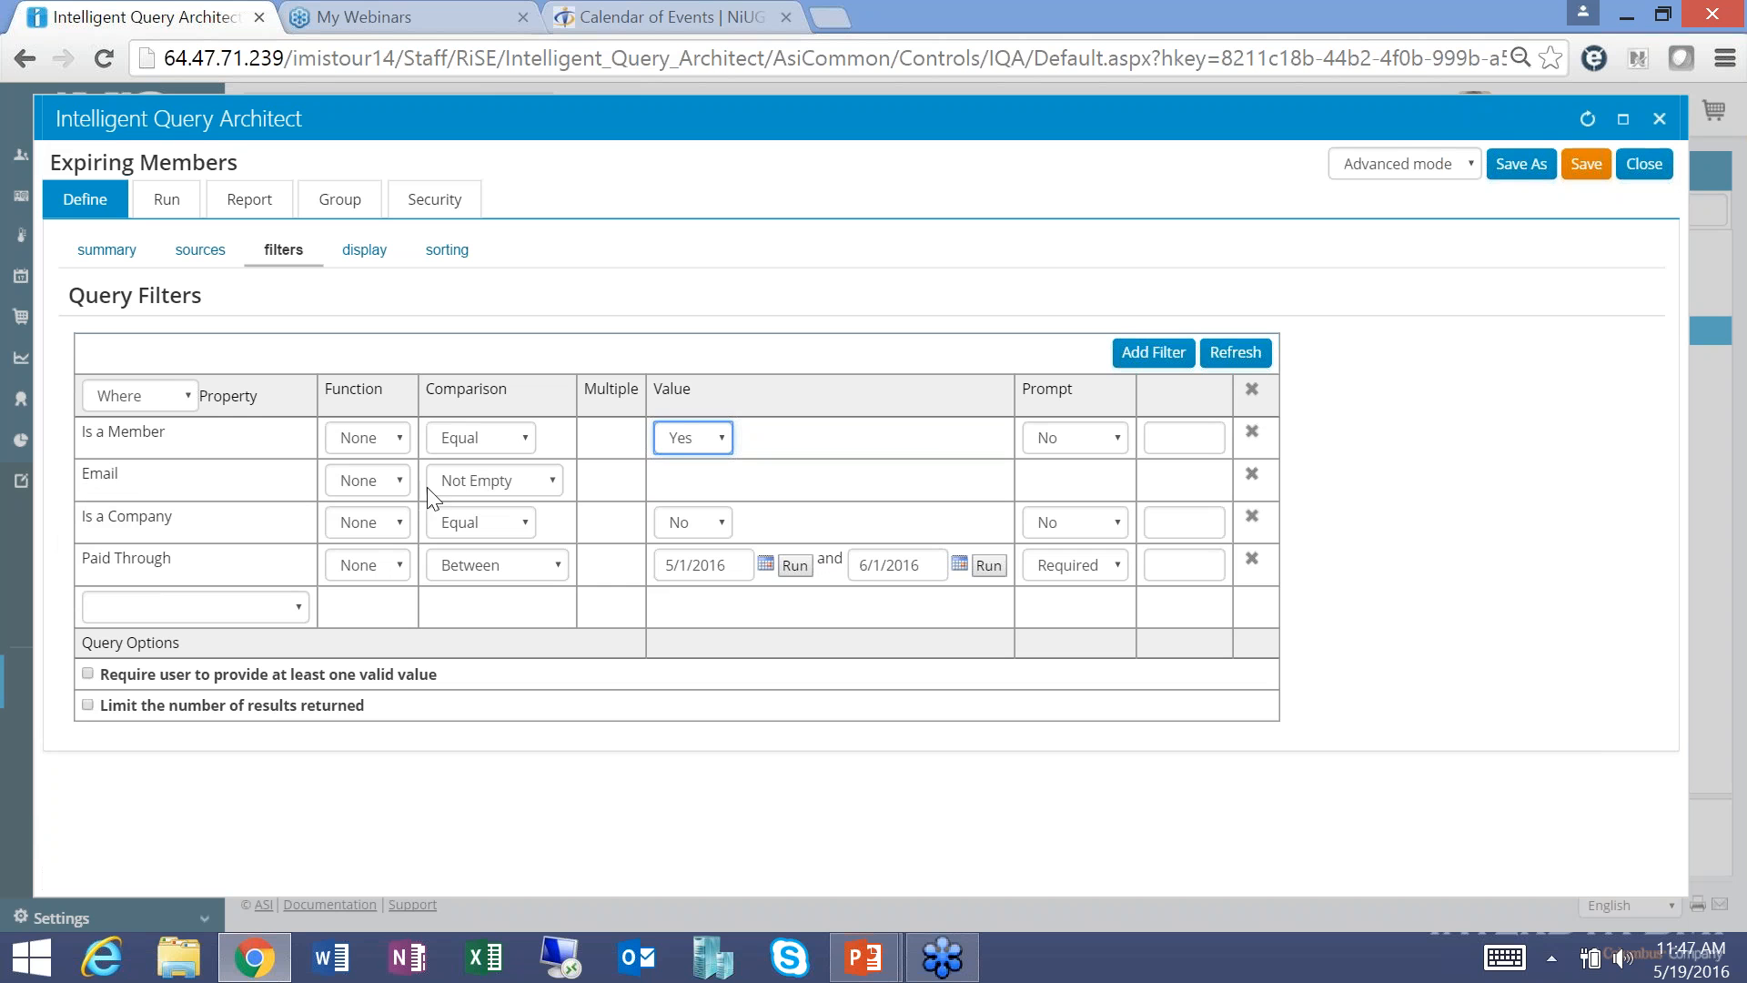
click(532, 490)
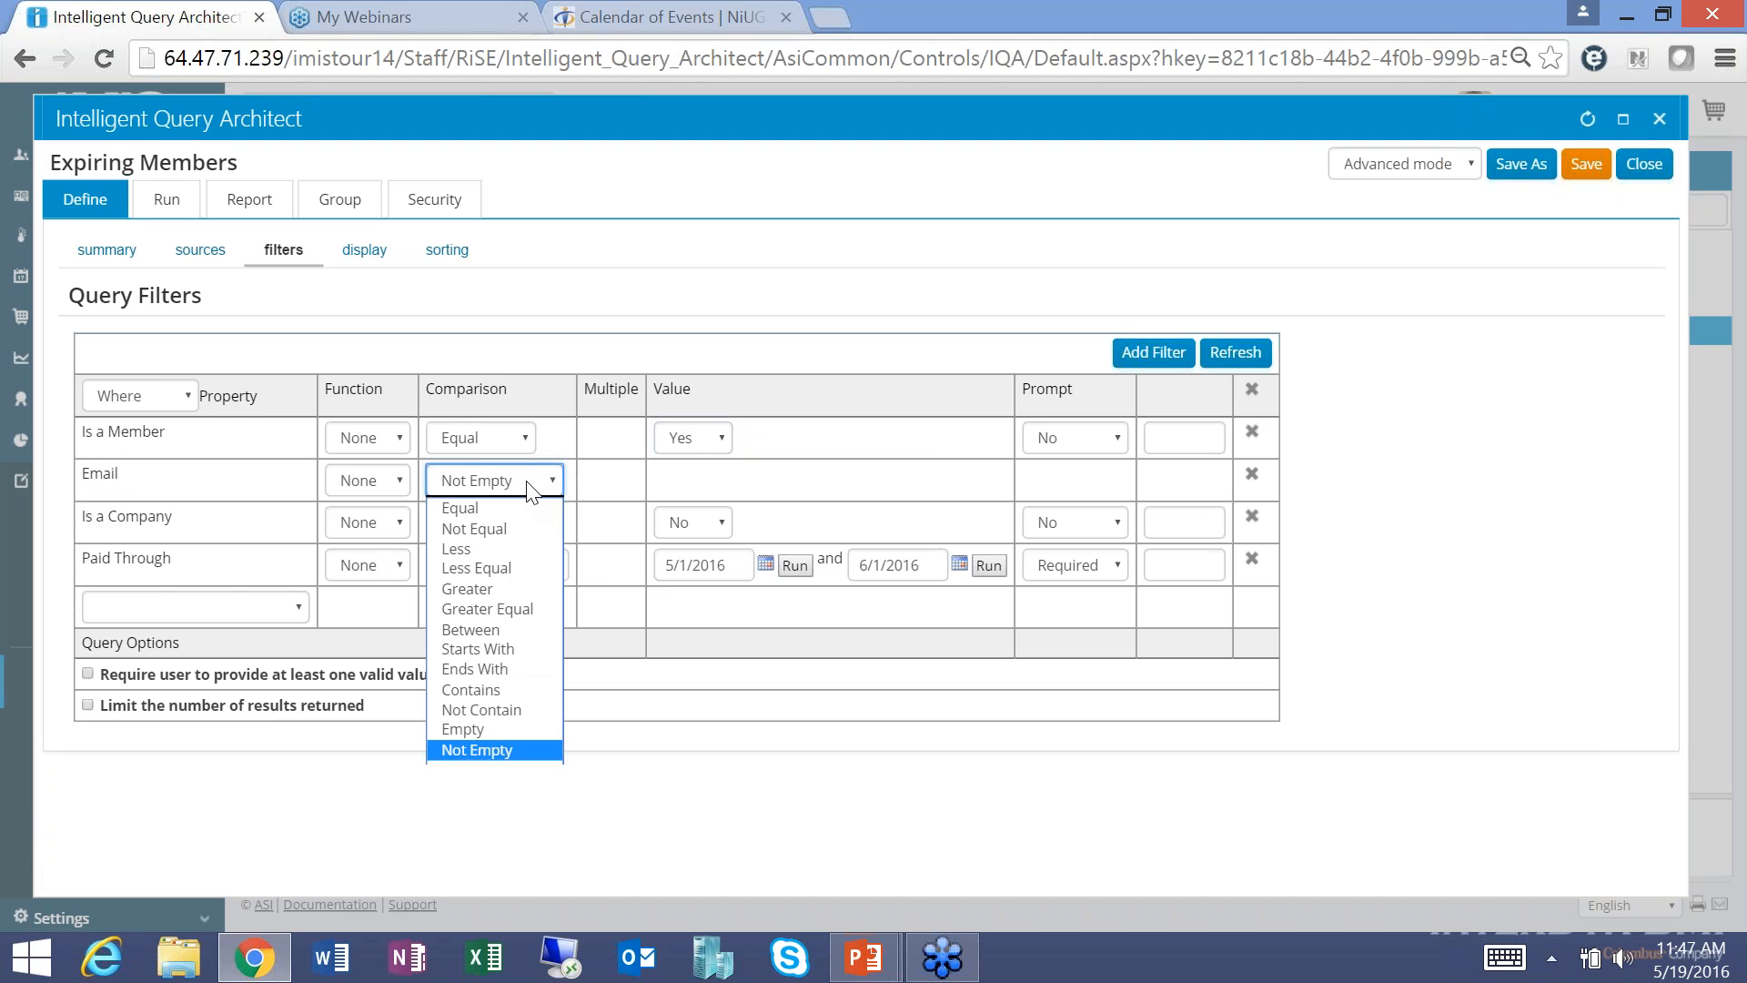
click(493, 754)
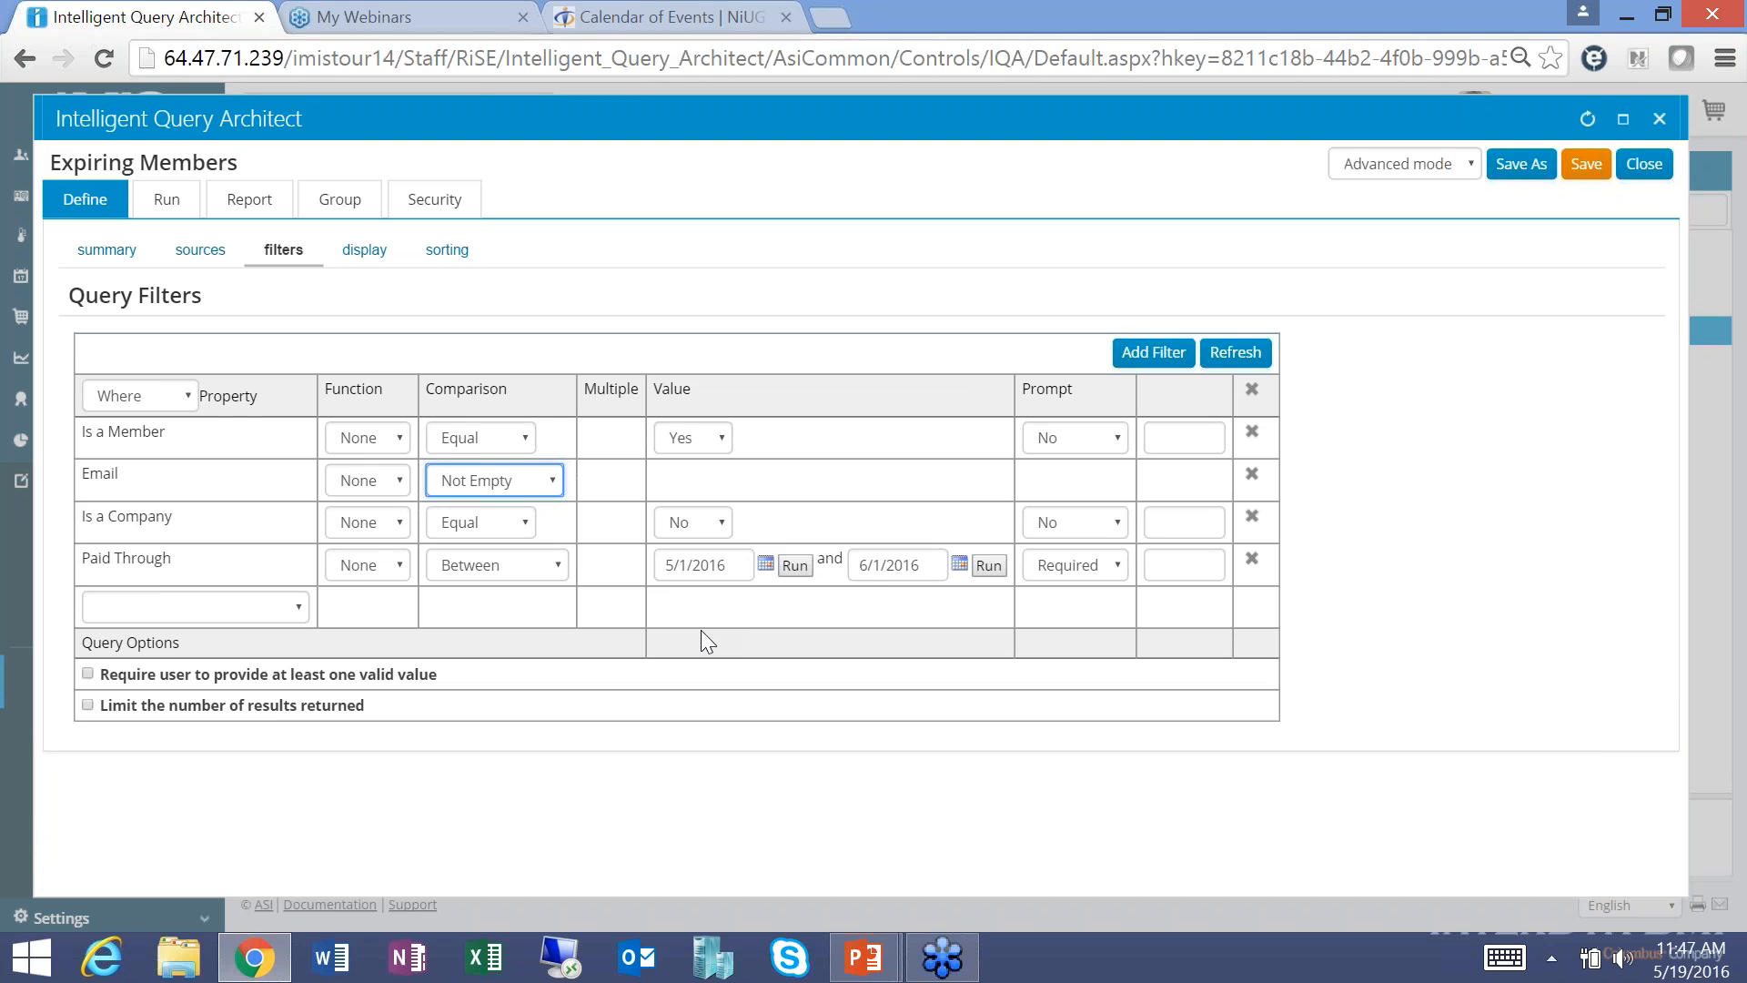
Add the Company and Category columns to the query's display columns and set Category's order to 3.
click(372, 256)
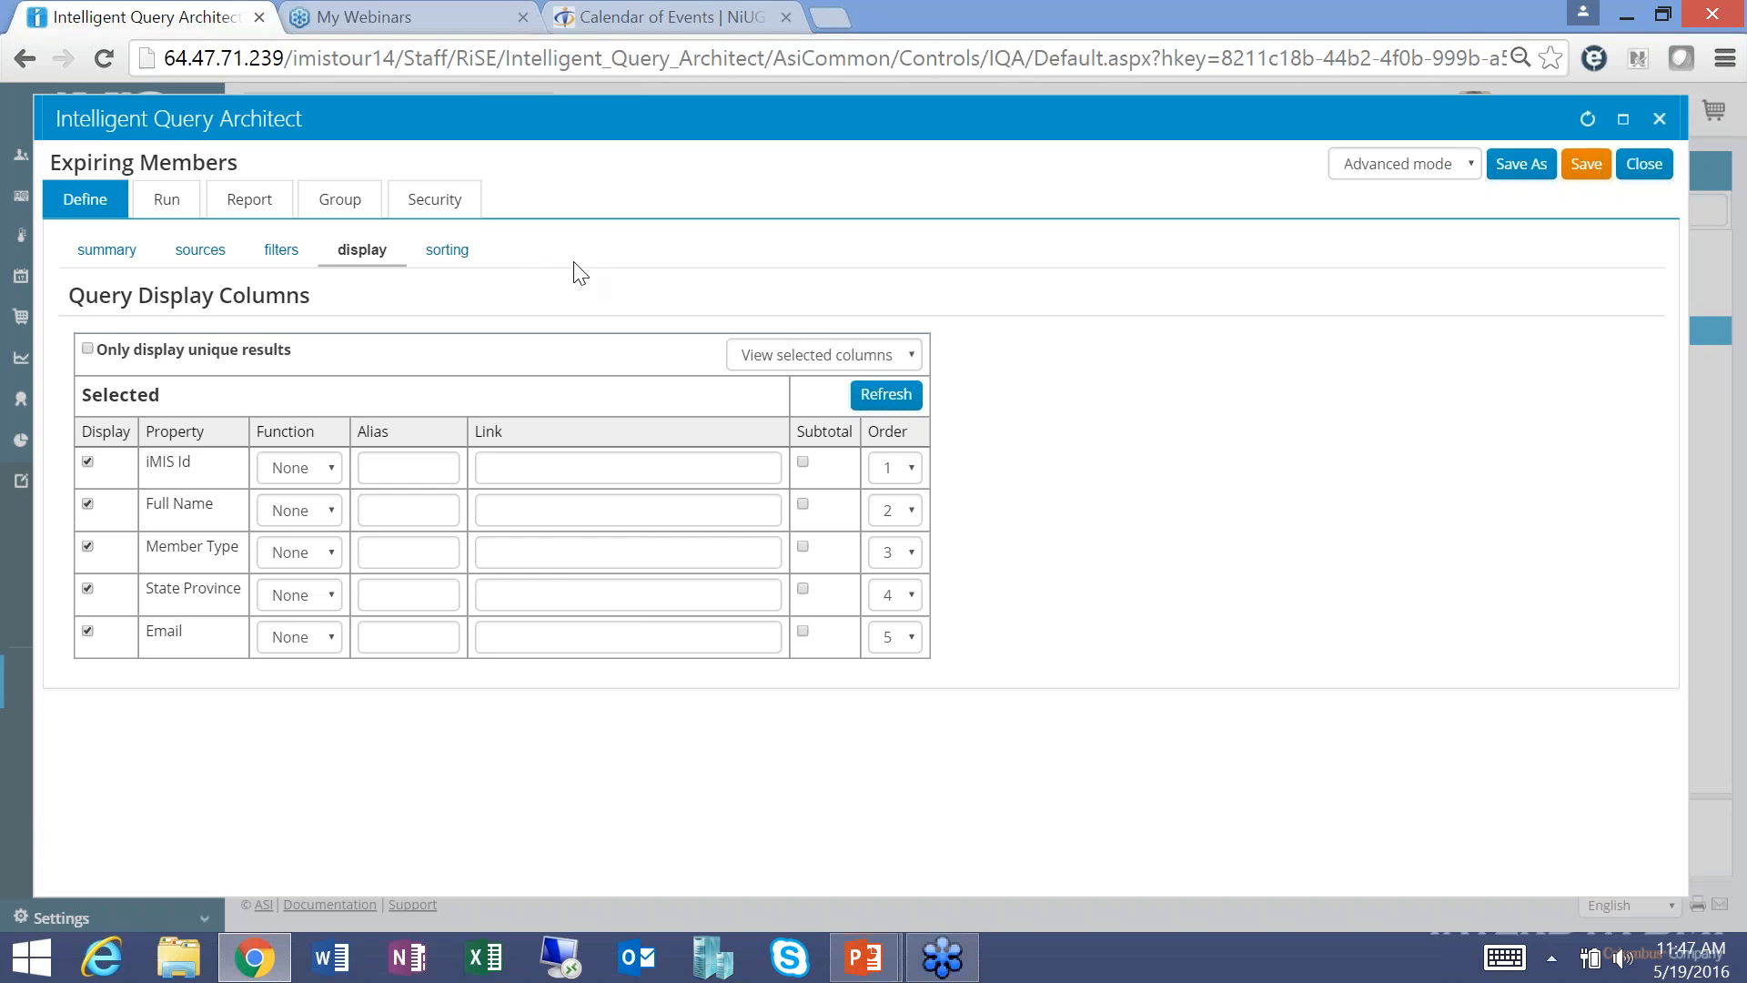
click(835, 353)
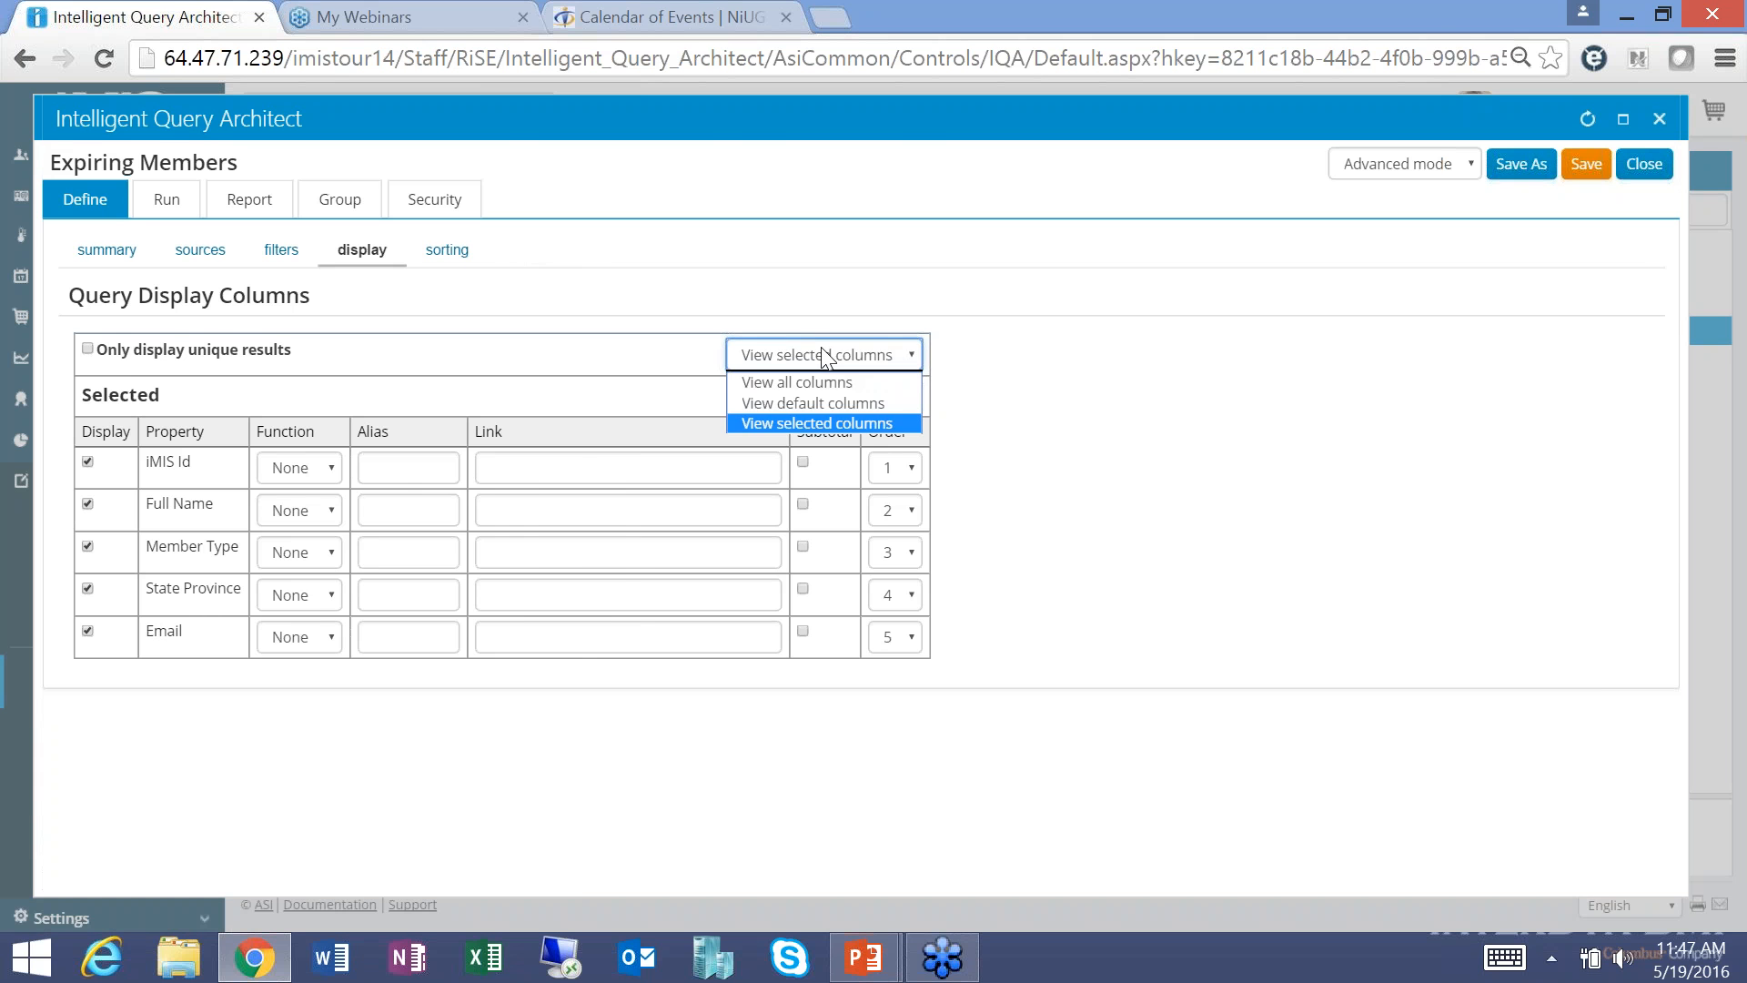
click(755, 378)
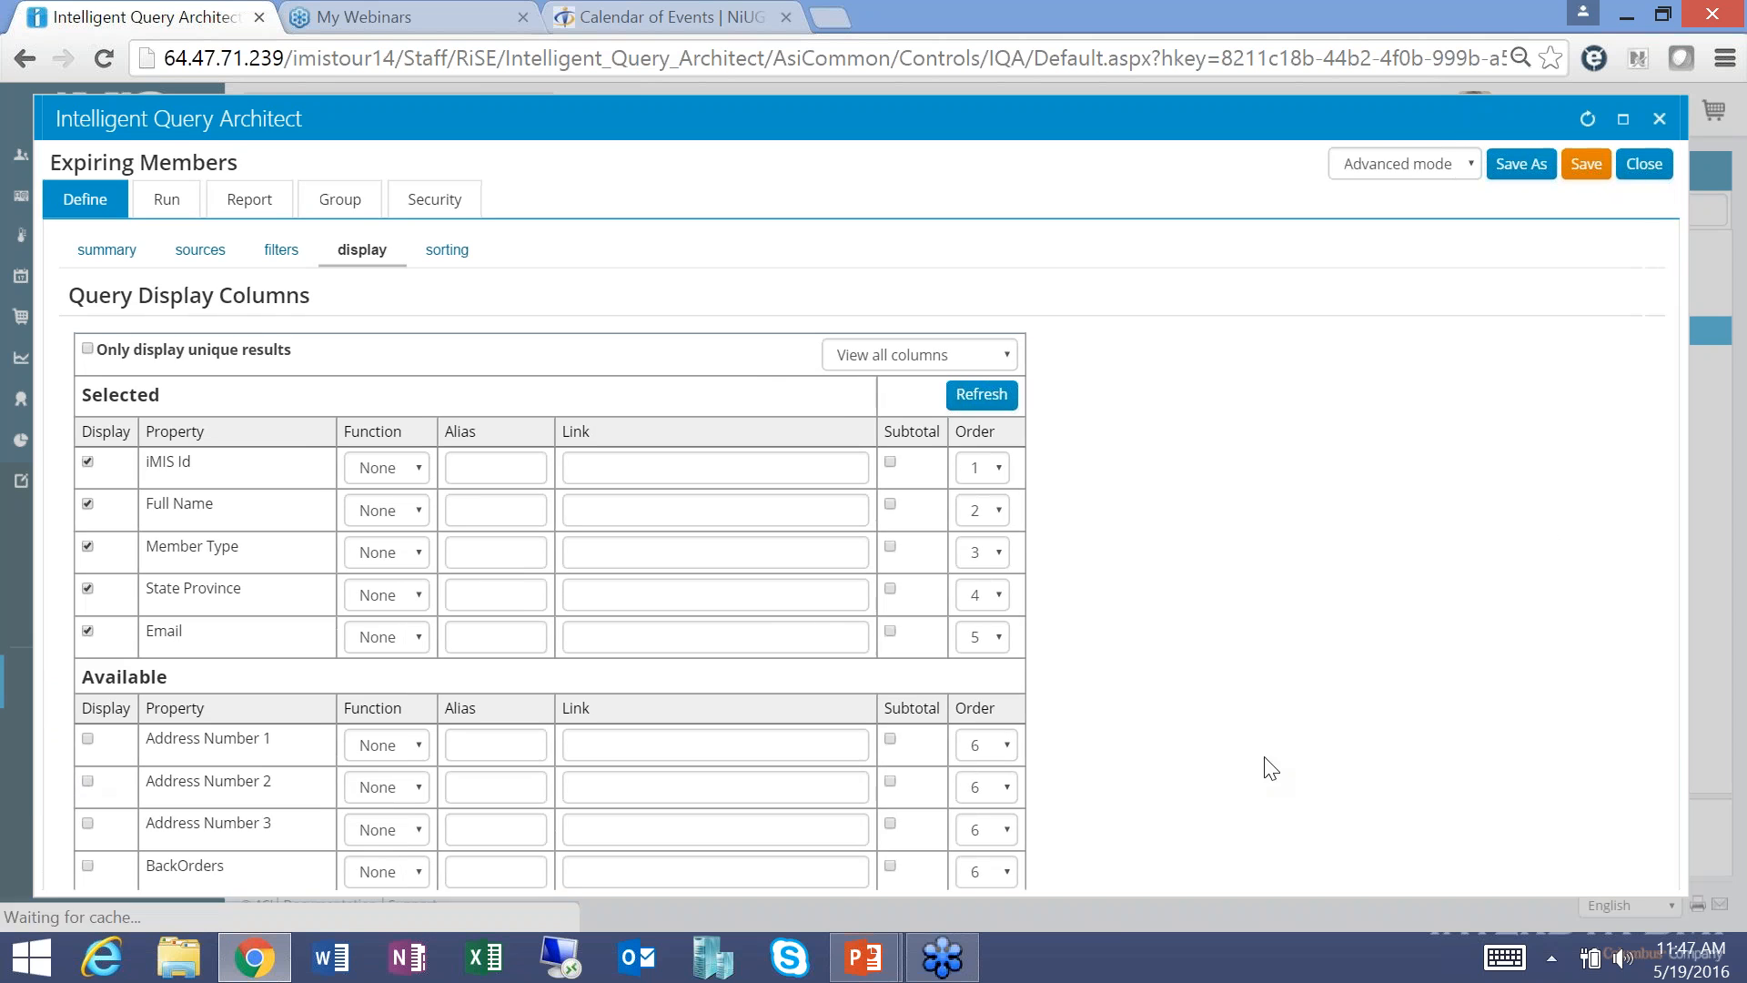
drag(1673, 218, 1671, 298)
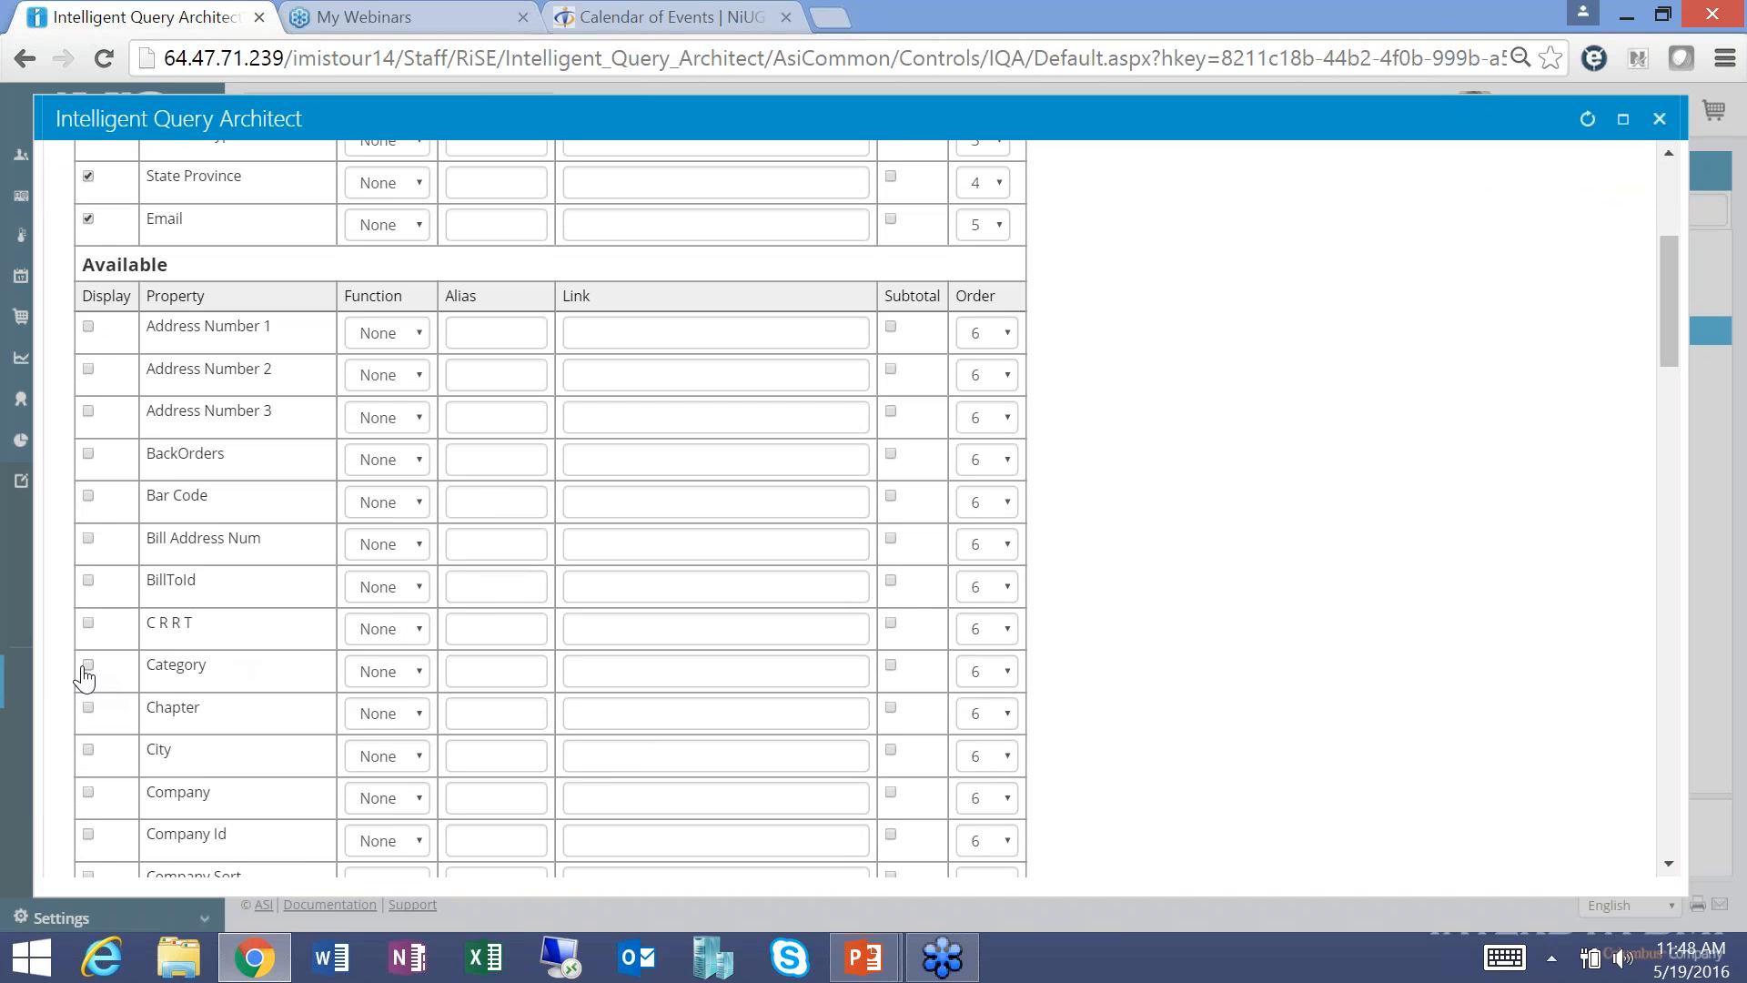
click(88, 791)
click(88, 667)
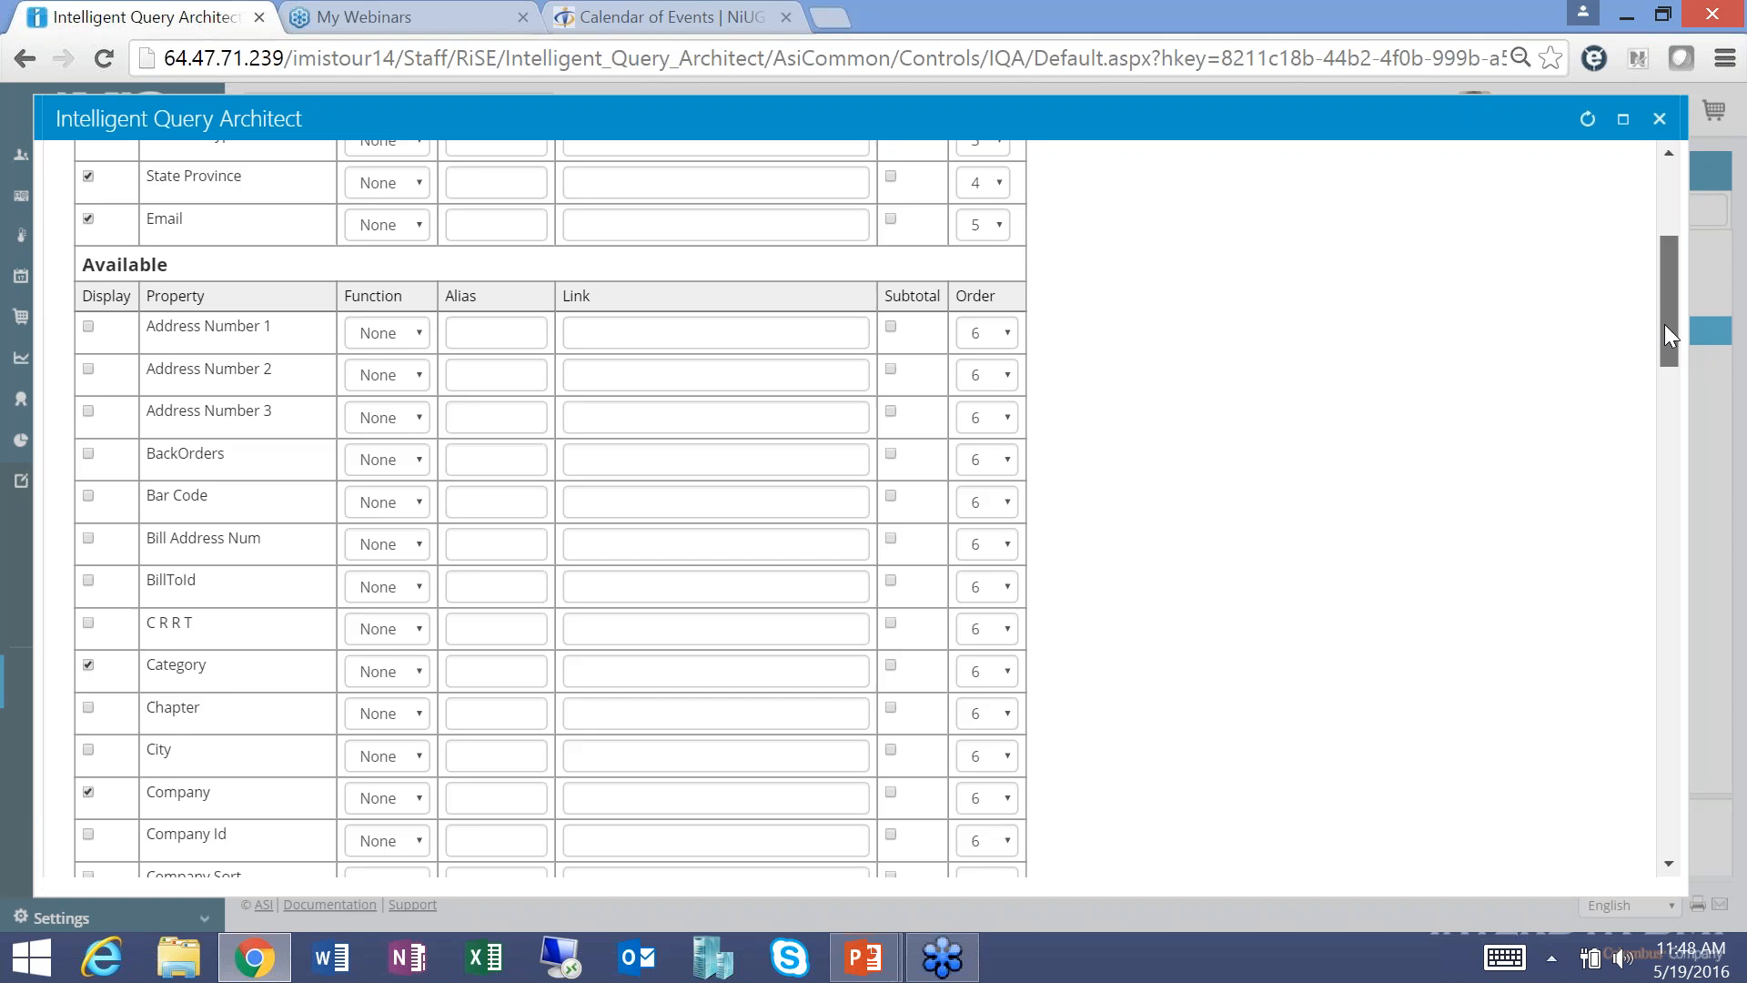
scroll(1667, 335, up, 5)
click(983, 394)
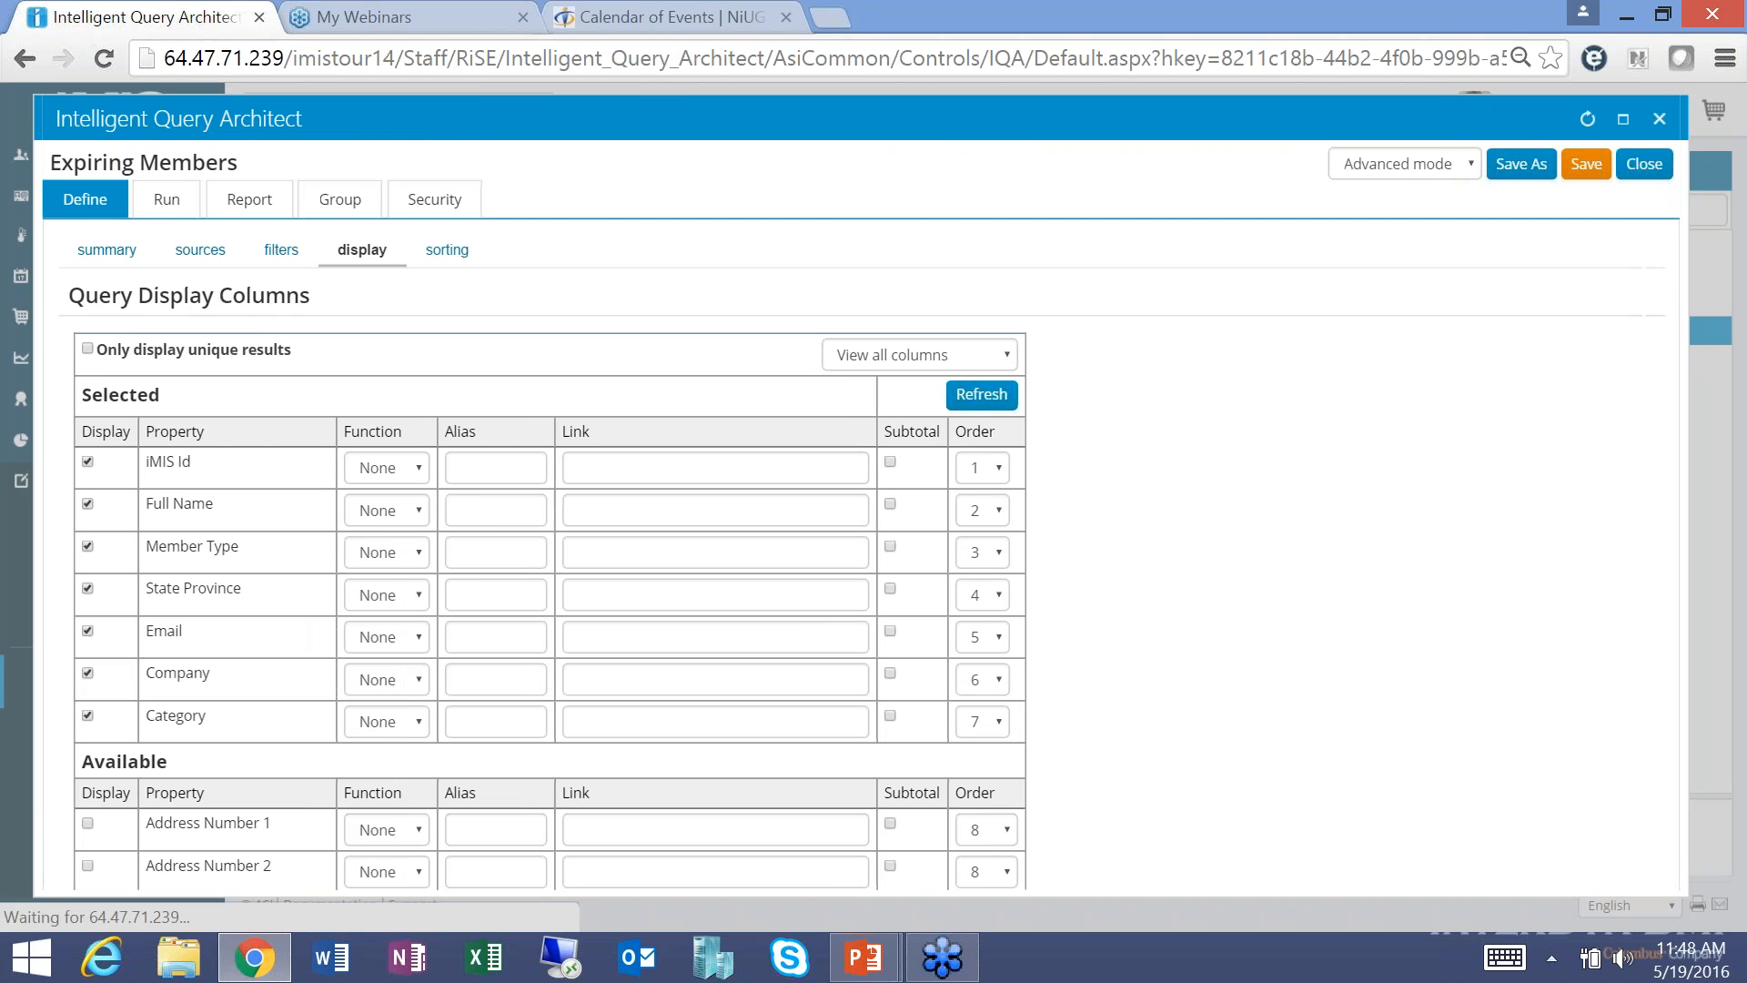
click(1000, 723)
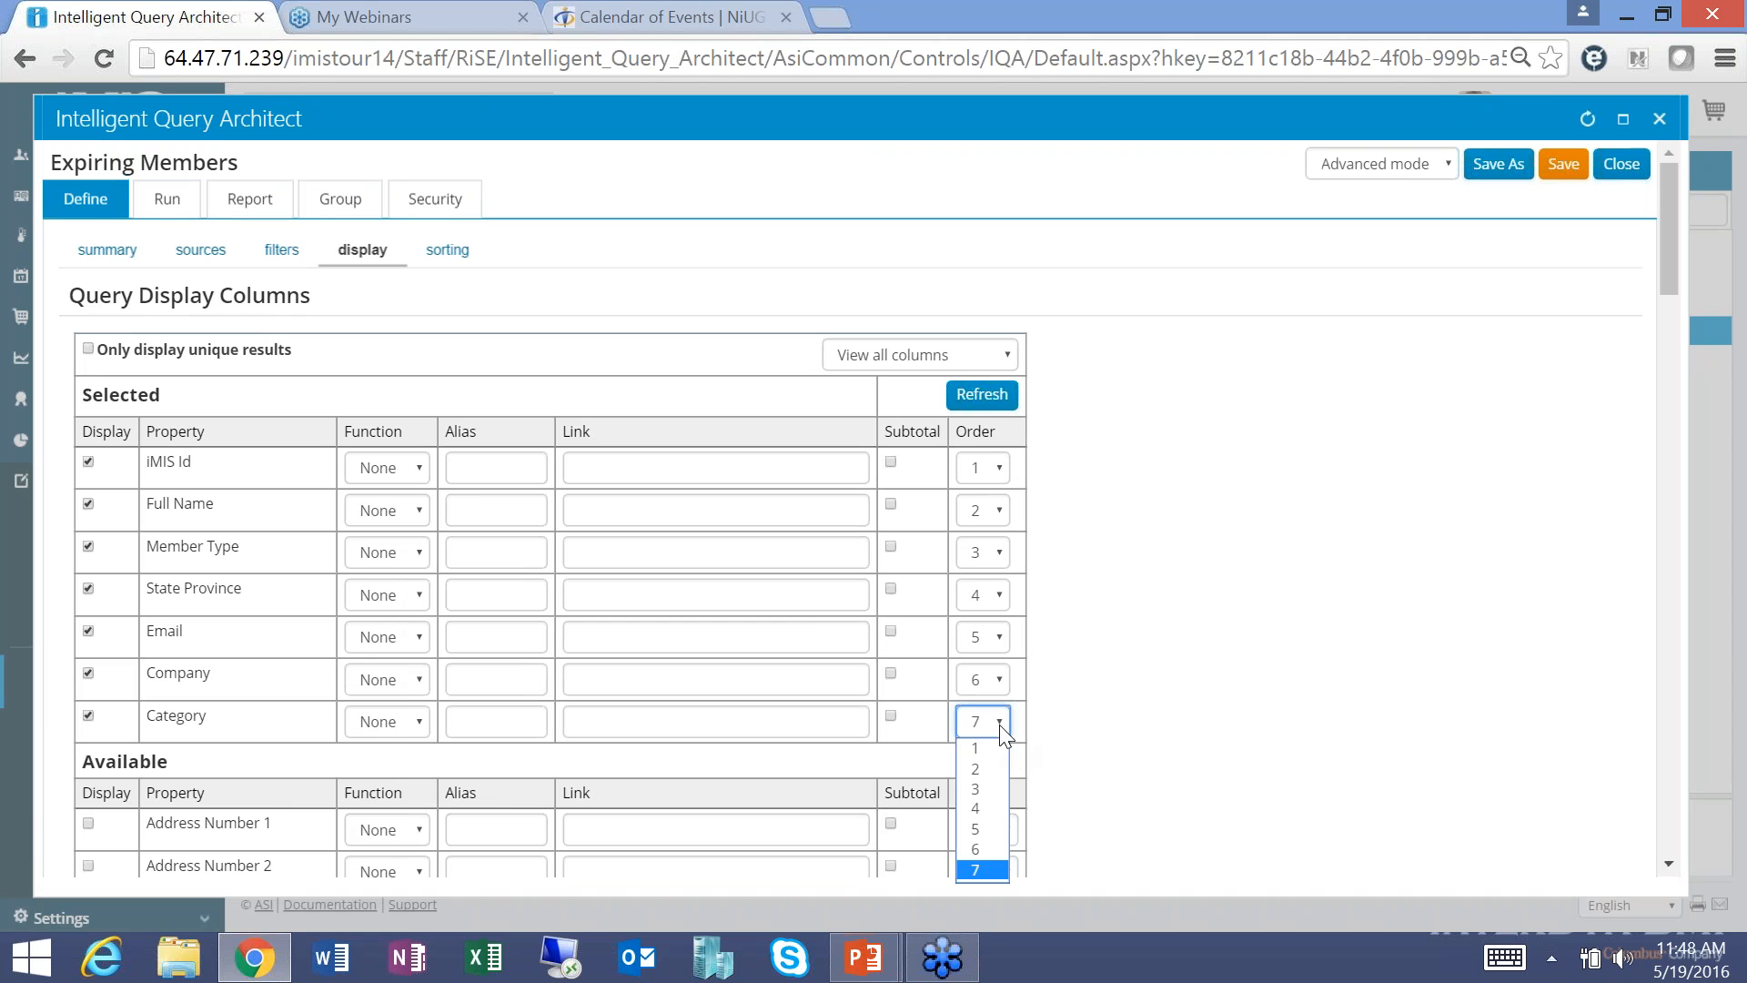
click(980, 786)
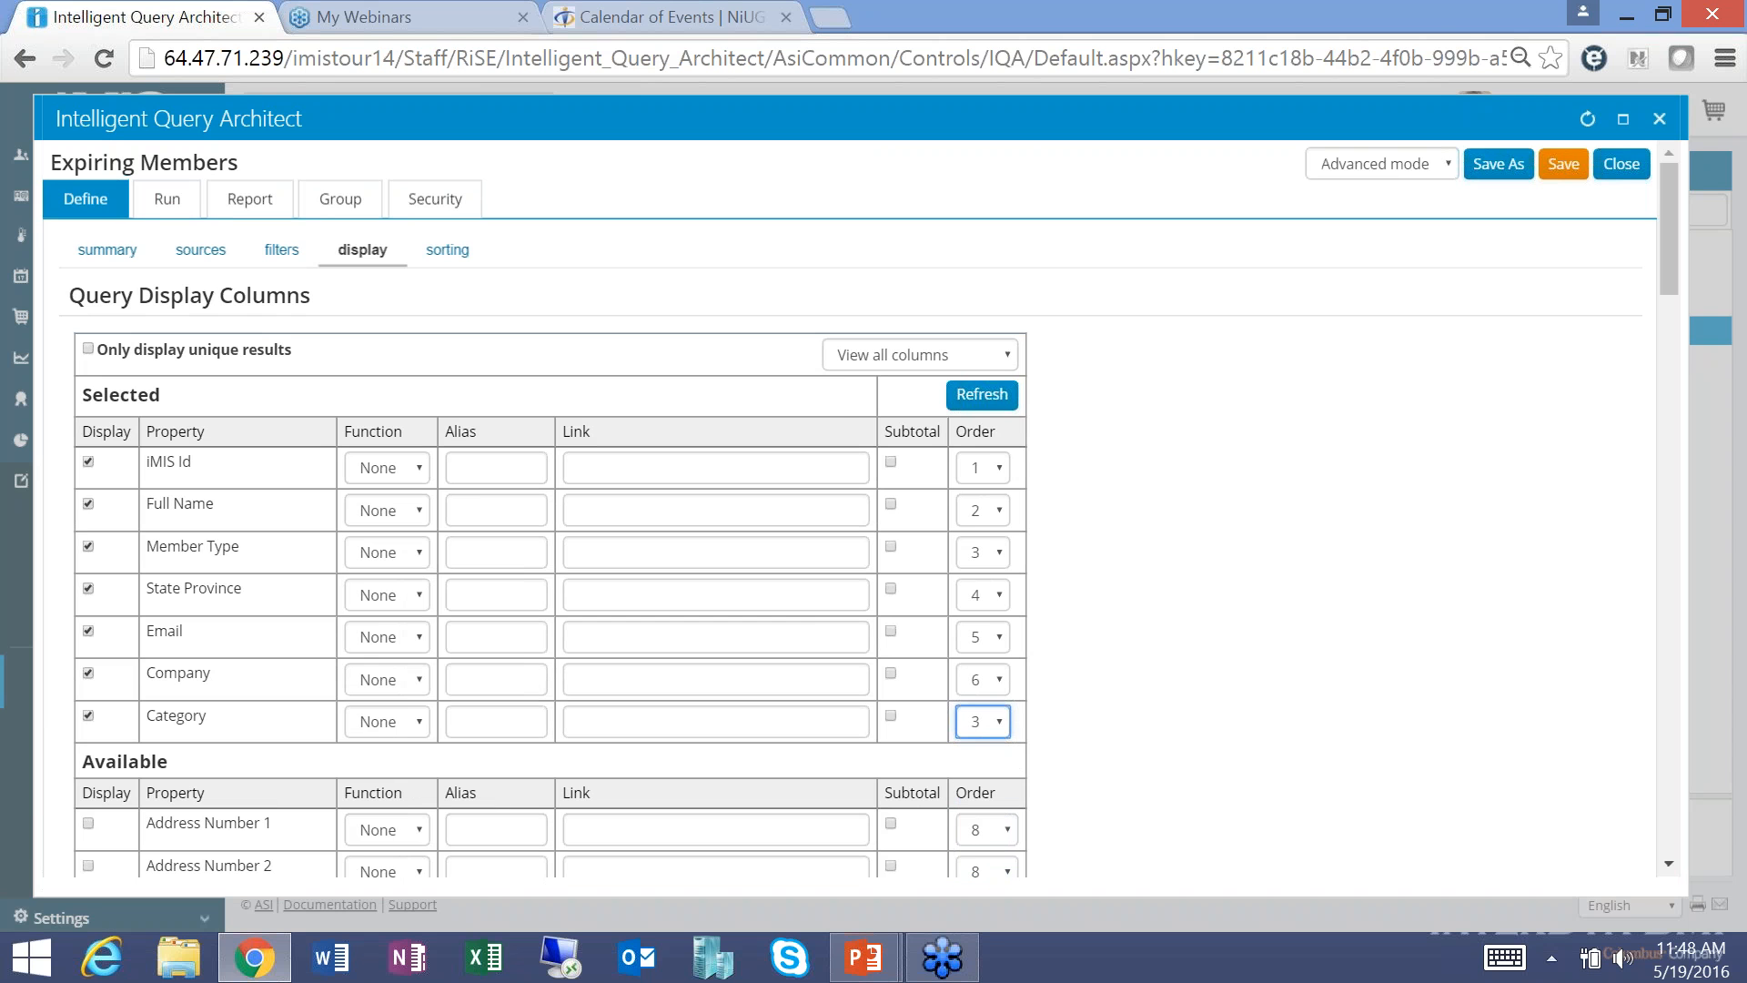
Refresh the display columns to apply the new order and add Member Type as the second sort property in ascending direction.
click(967, 401)
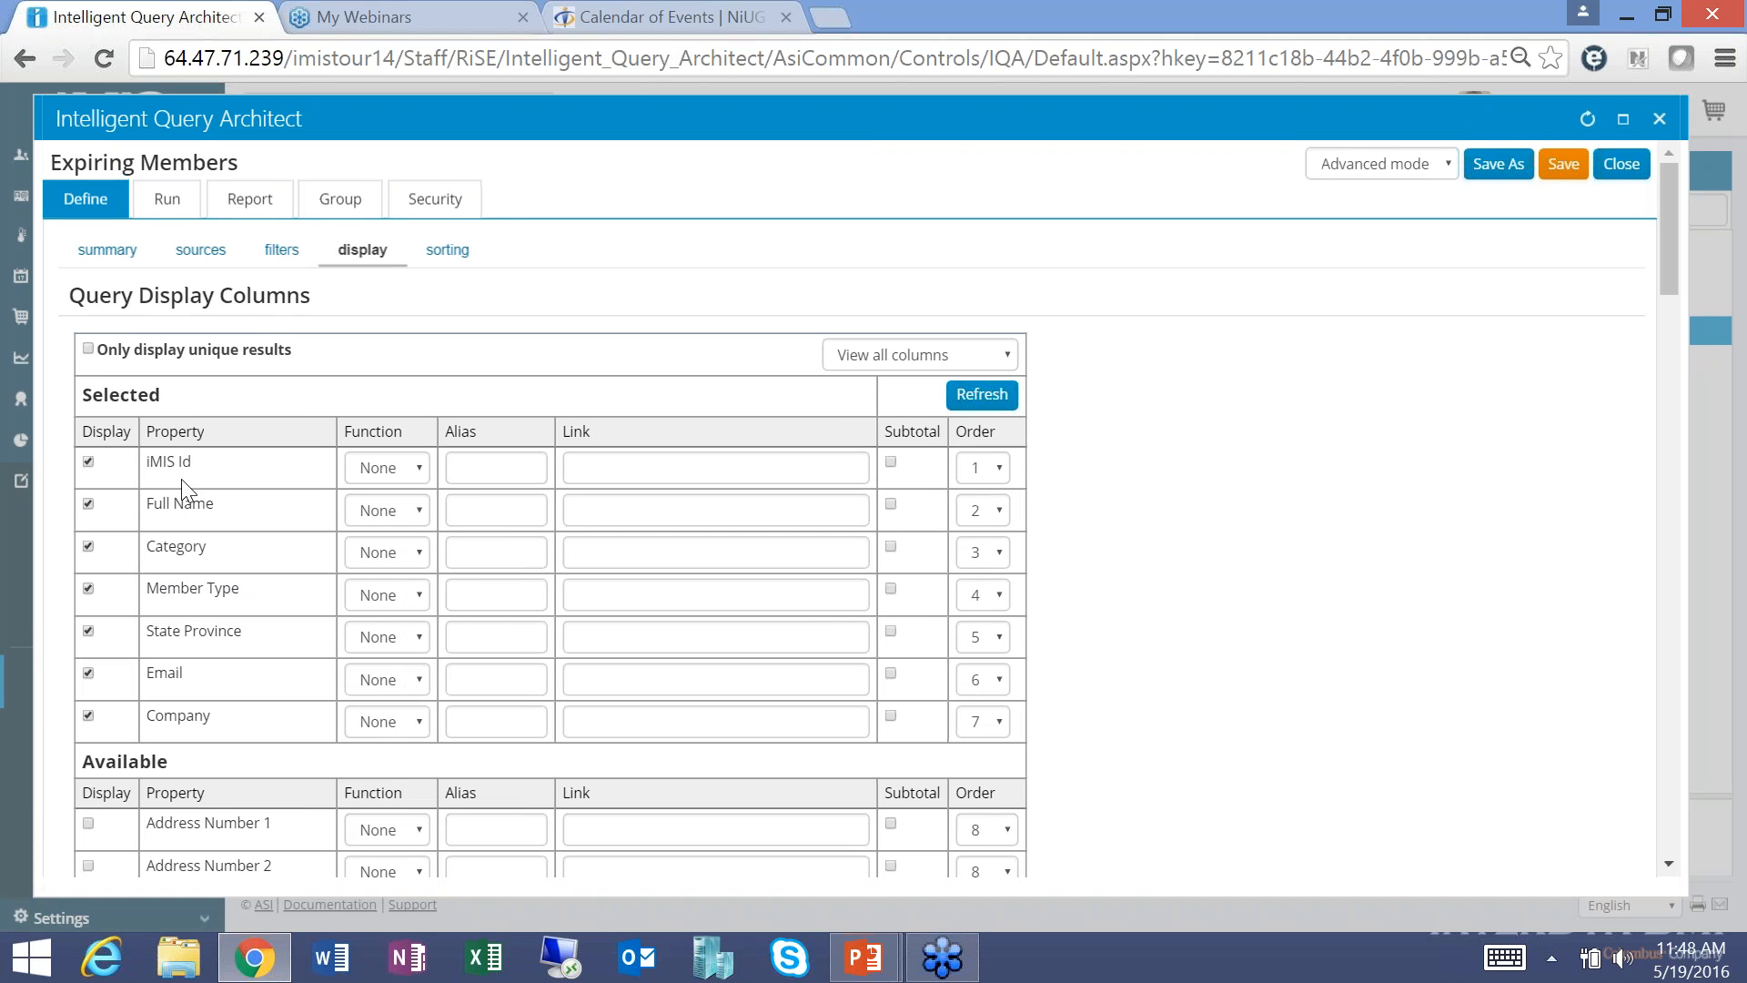
click(447, 251)
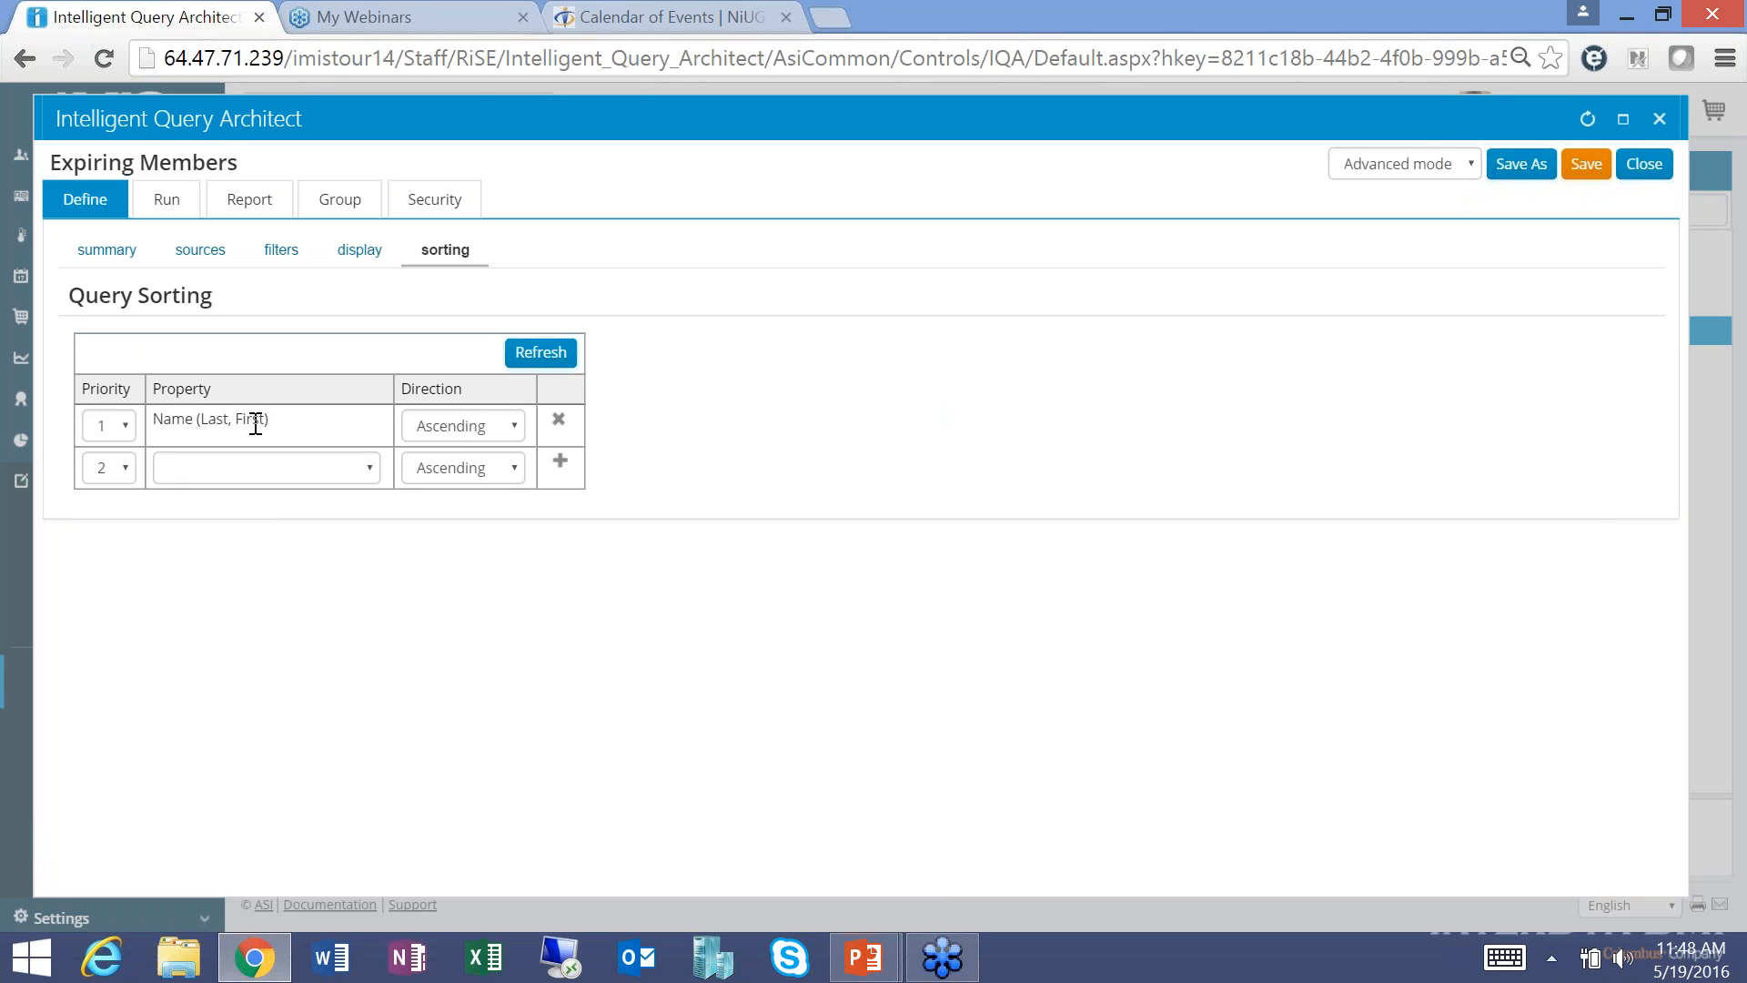
click(255, 464)
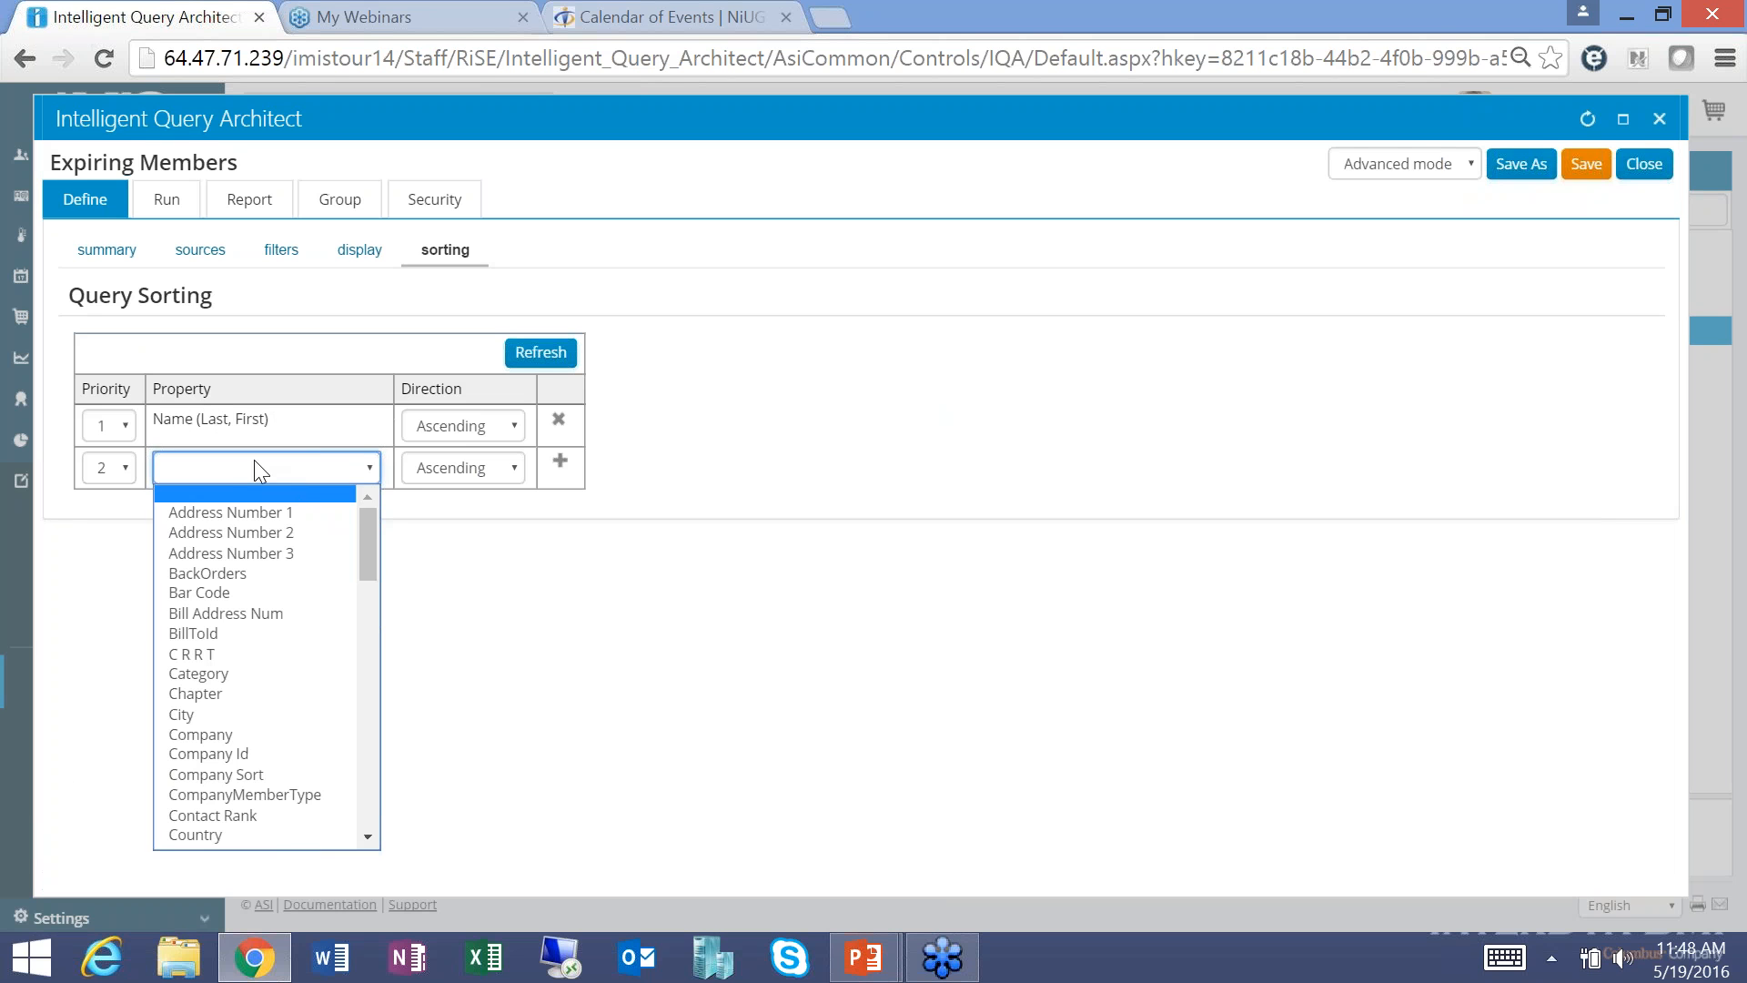
drag(364, 532, 349, 685)
click(293, 719)
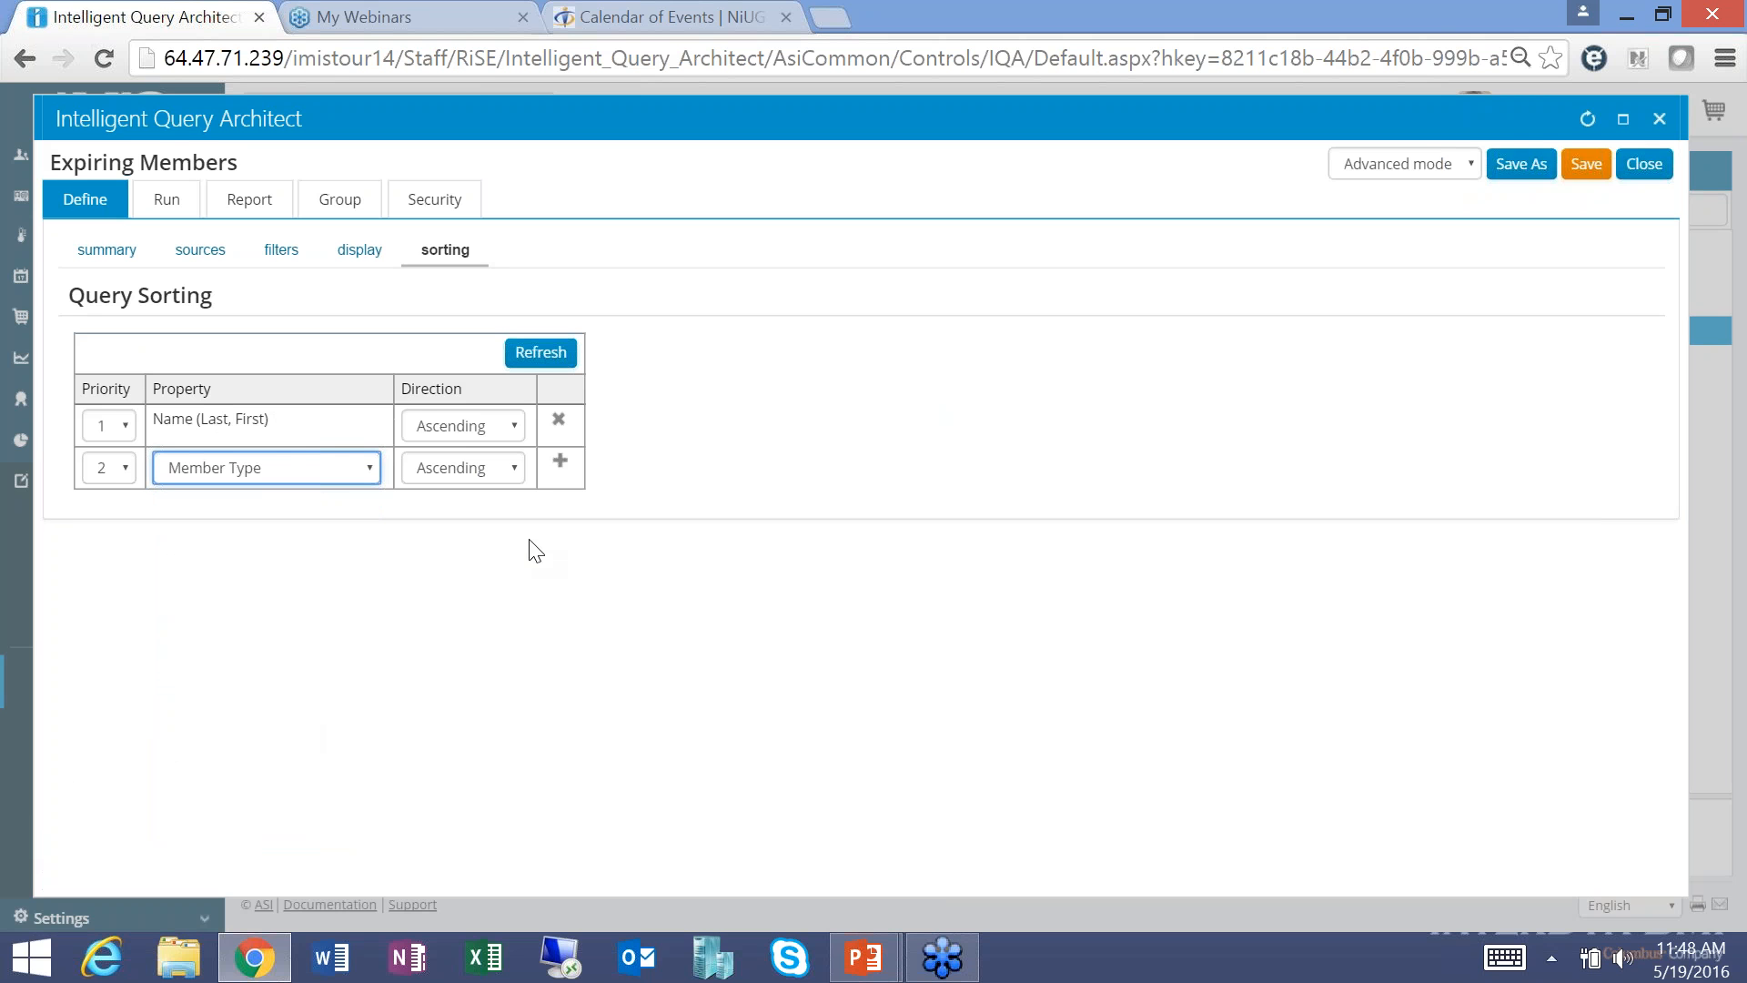
click(562, 463)
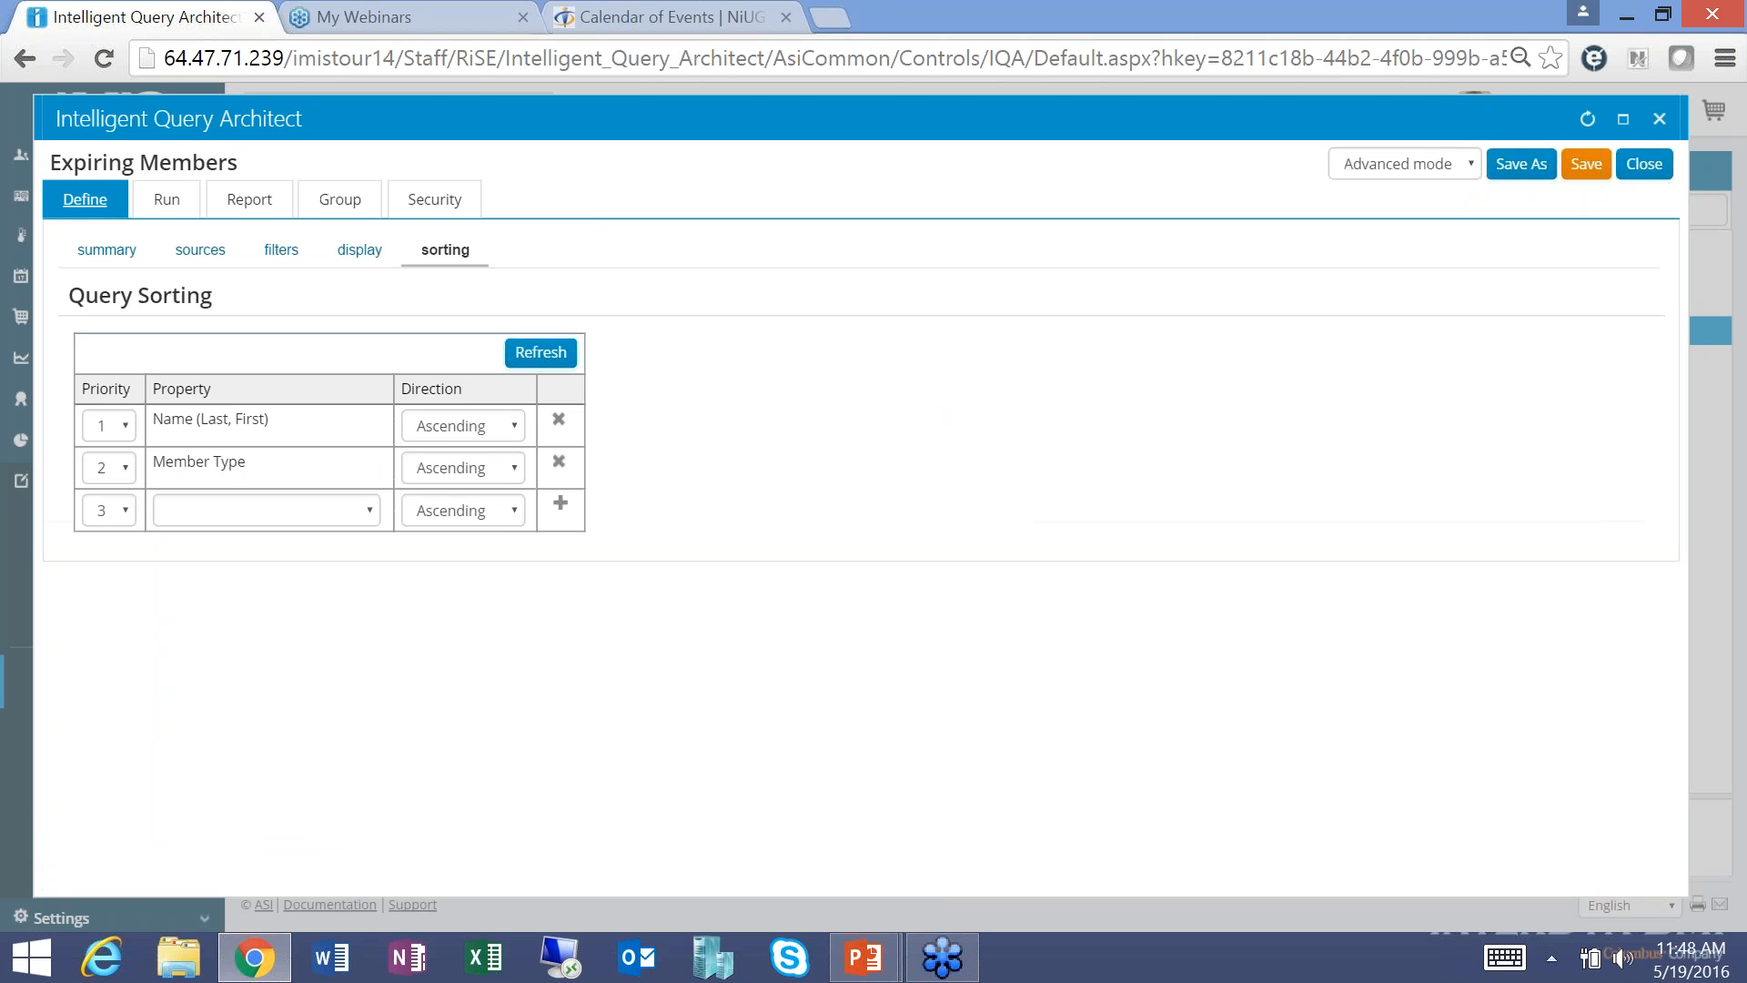
Run the Expiring Members query with its preset Paid Through dates, save it and close the query window.
click(166, 200)
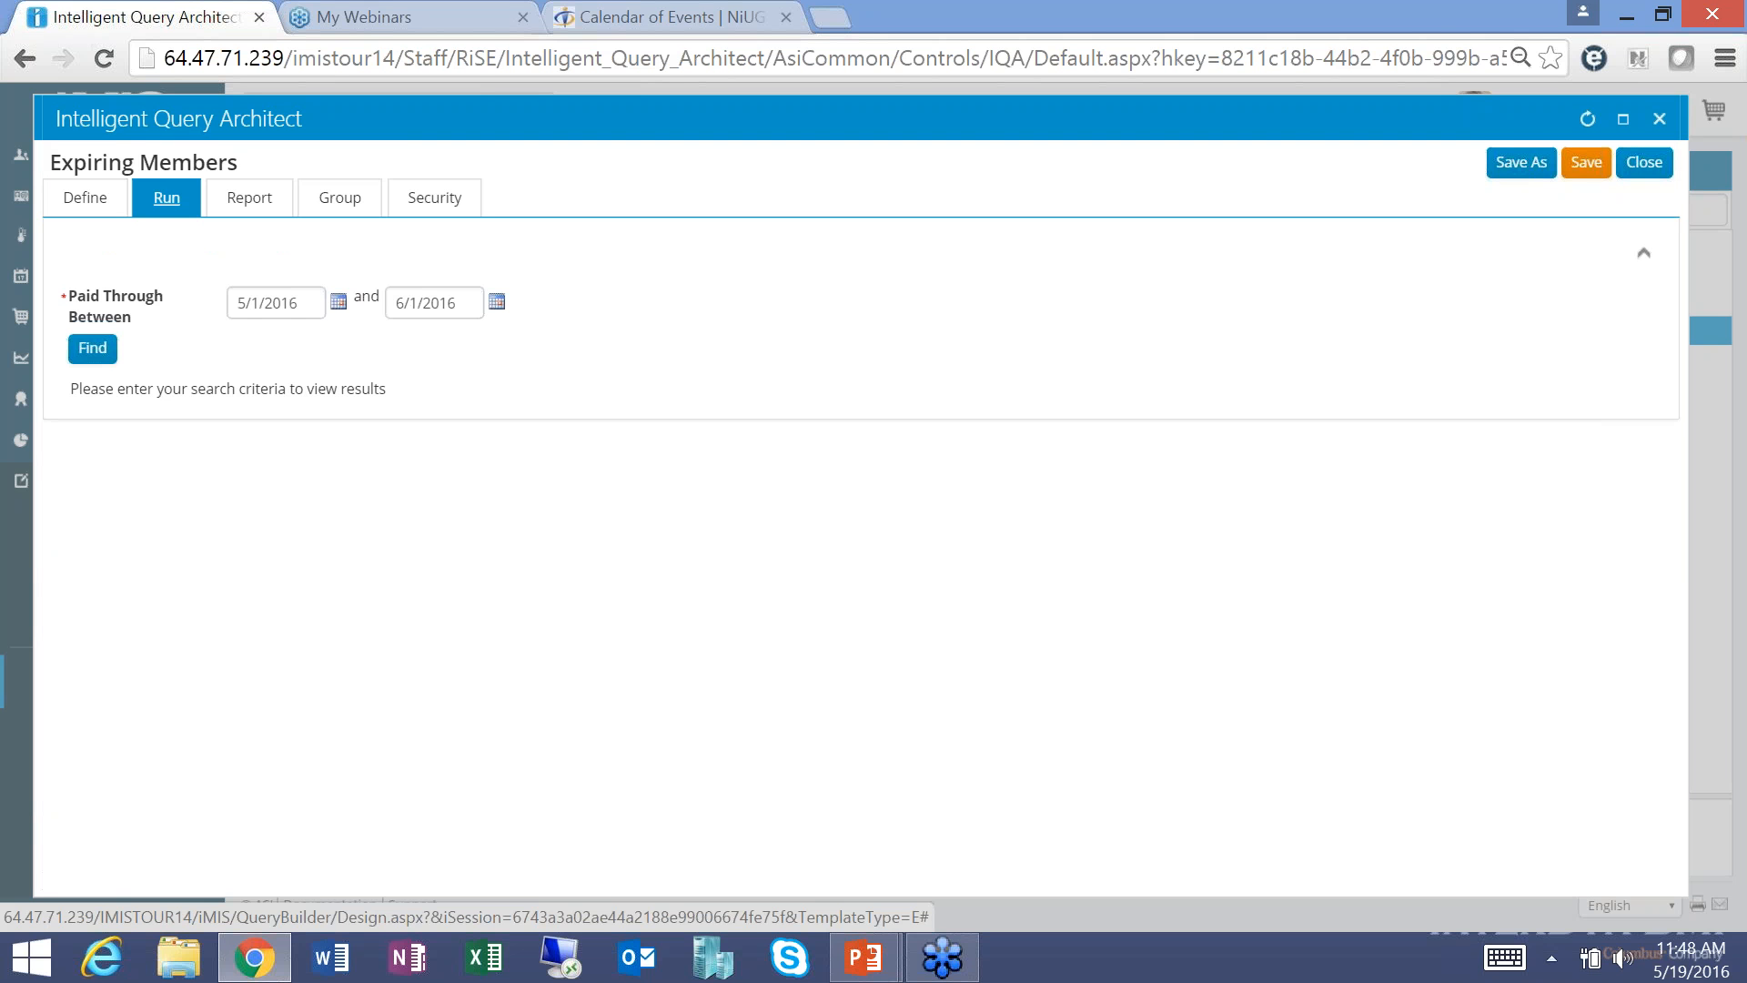
click(93, 350)
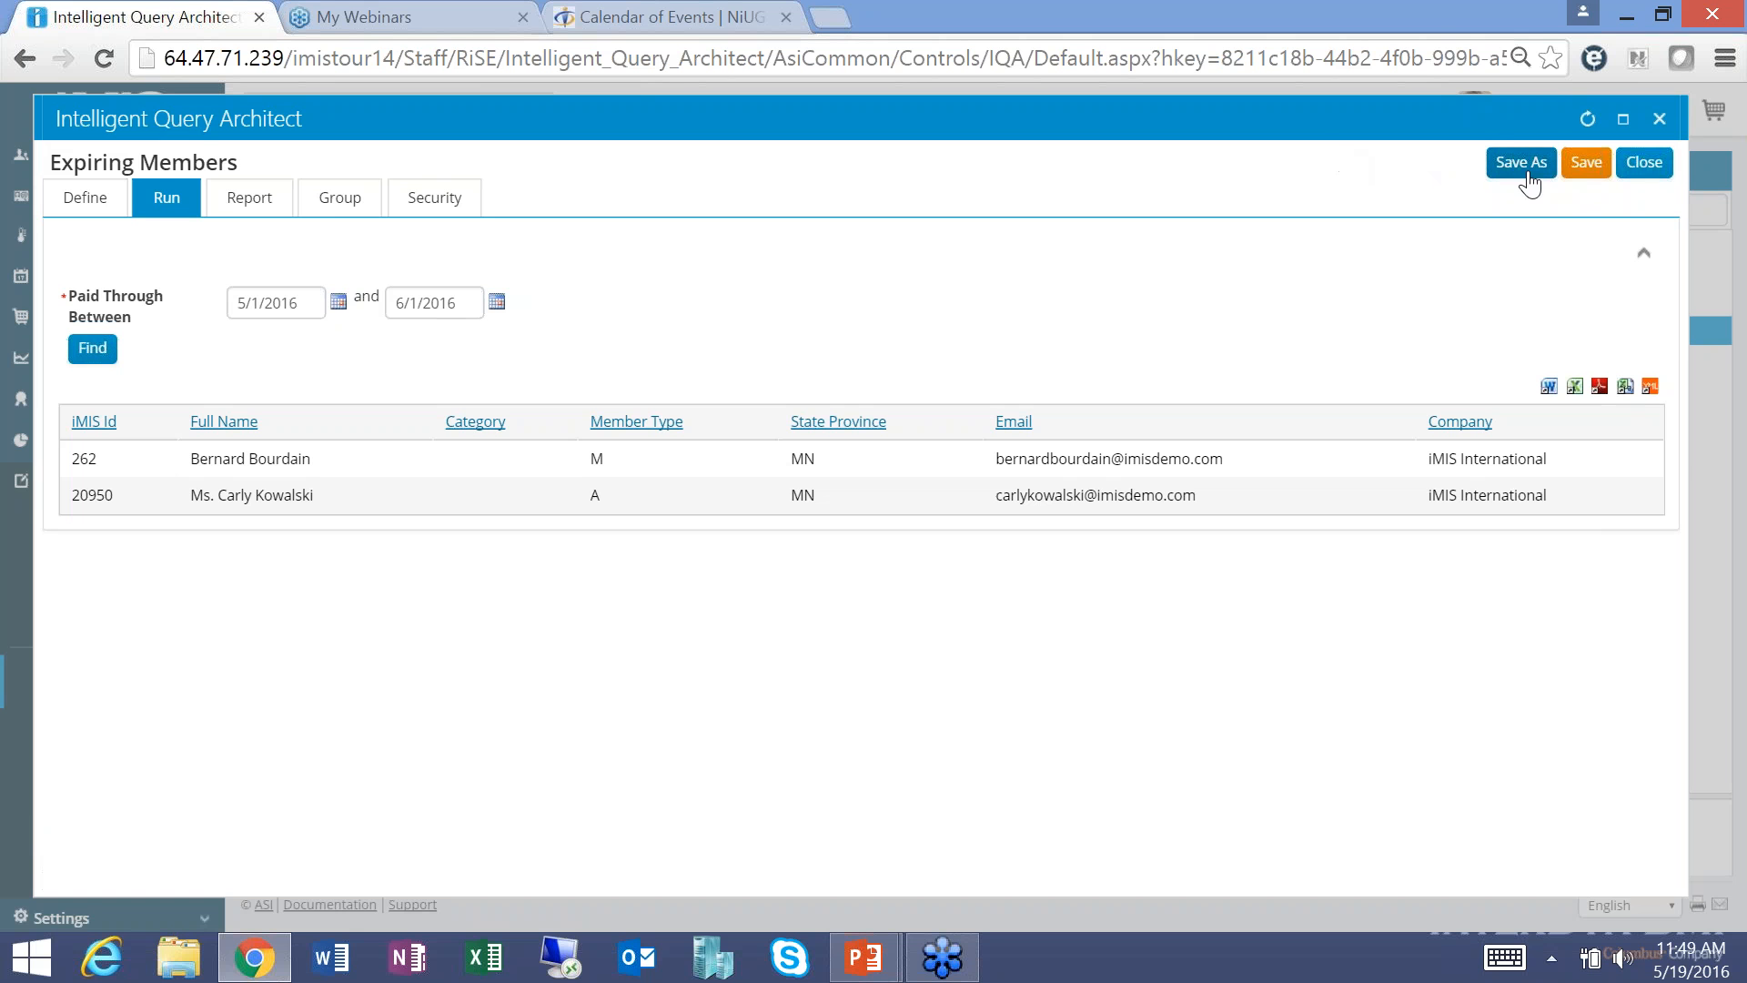
click(1588, 173)
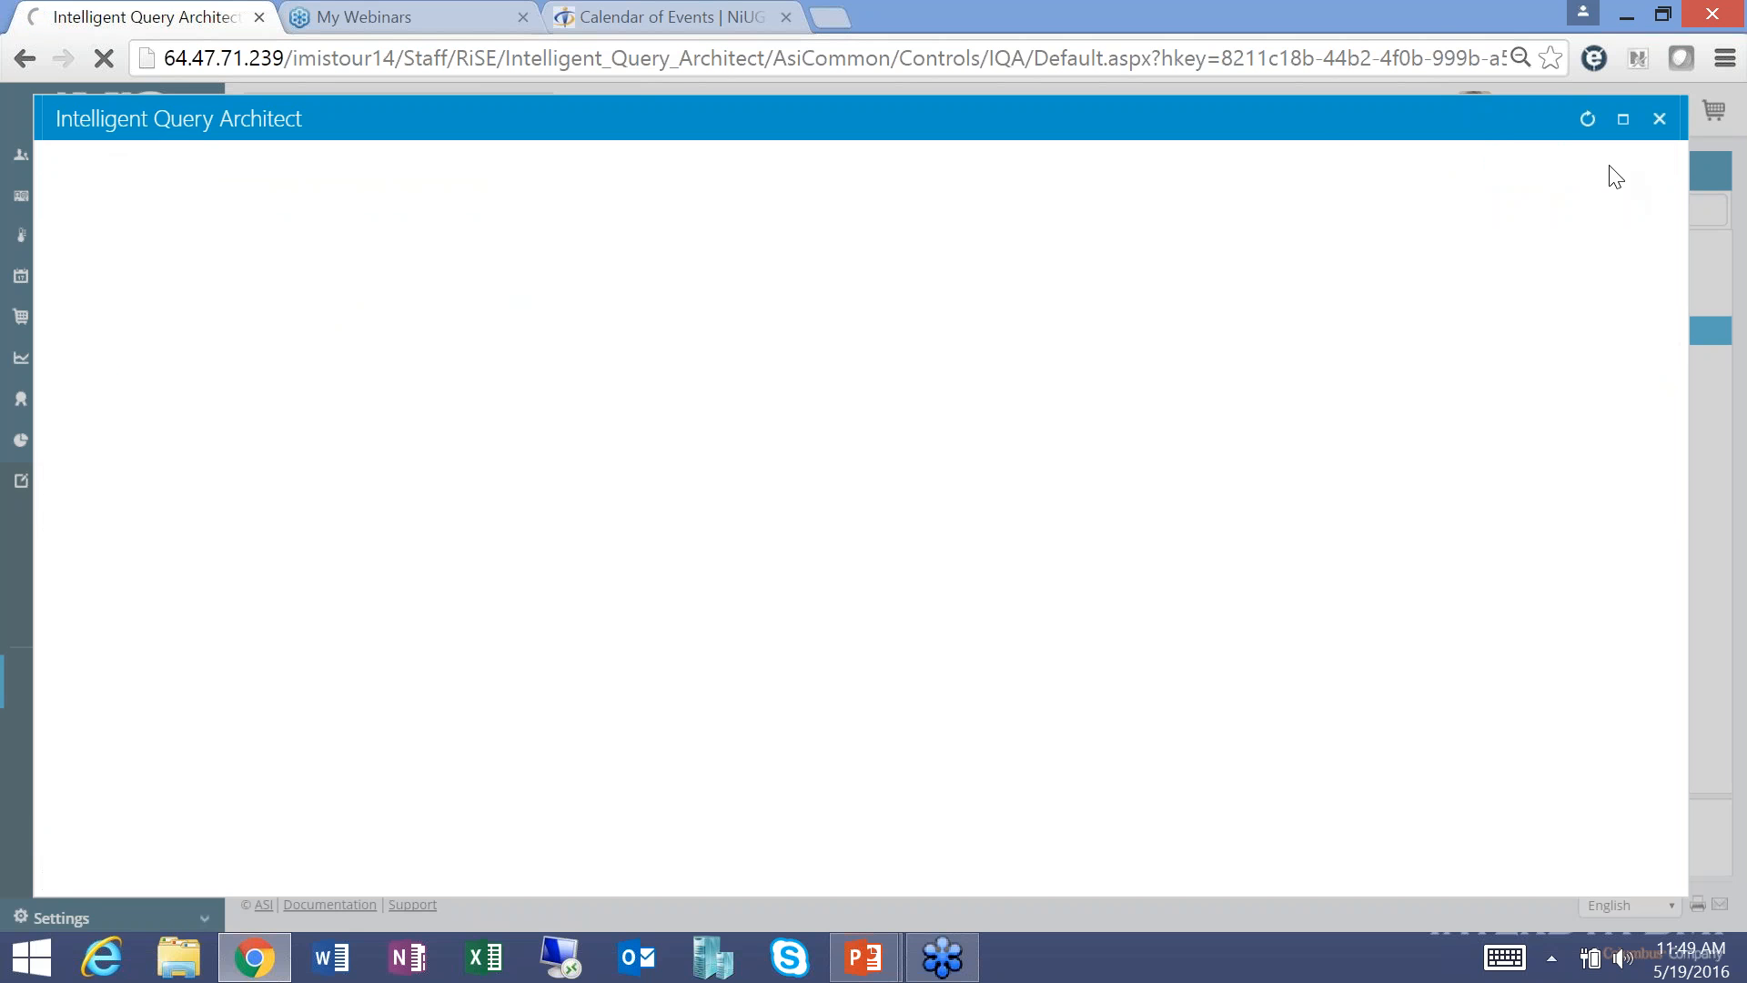
click(1663, 114)
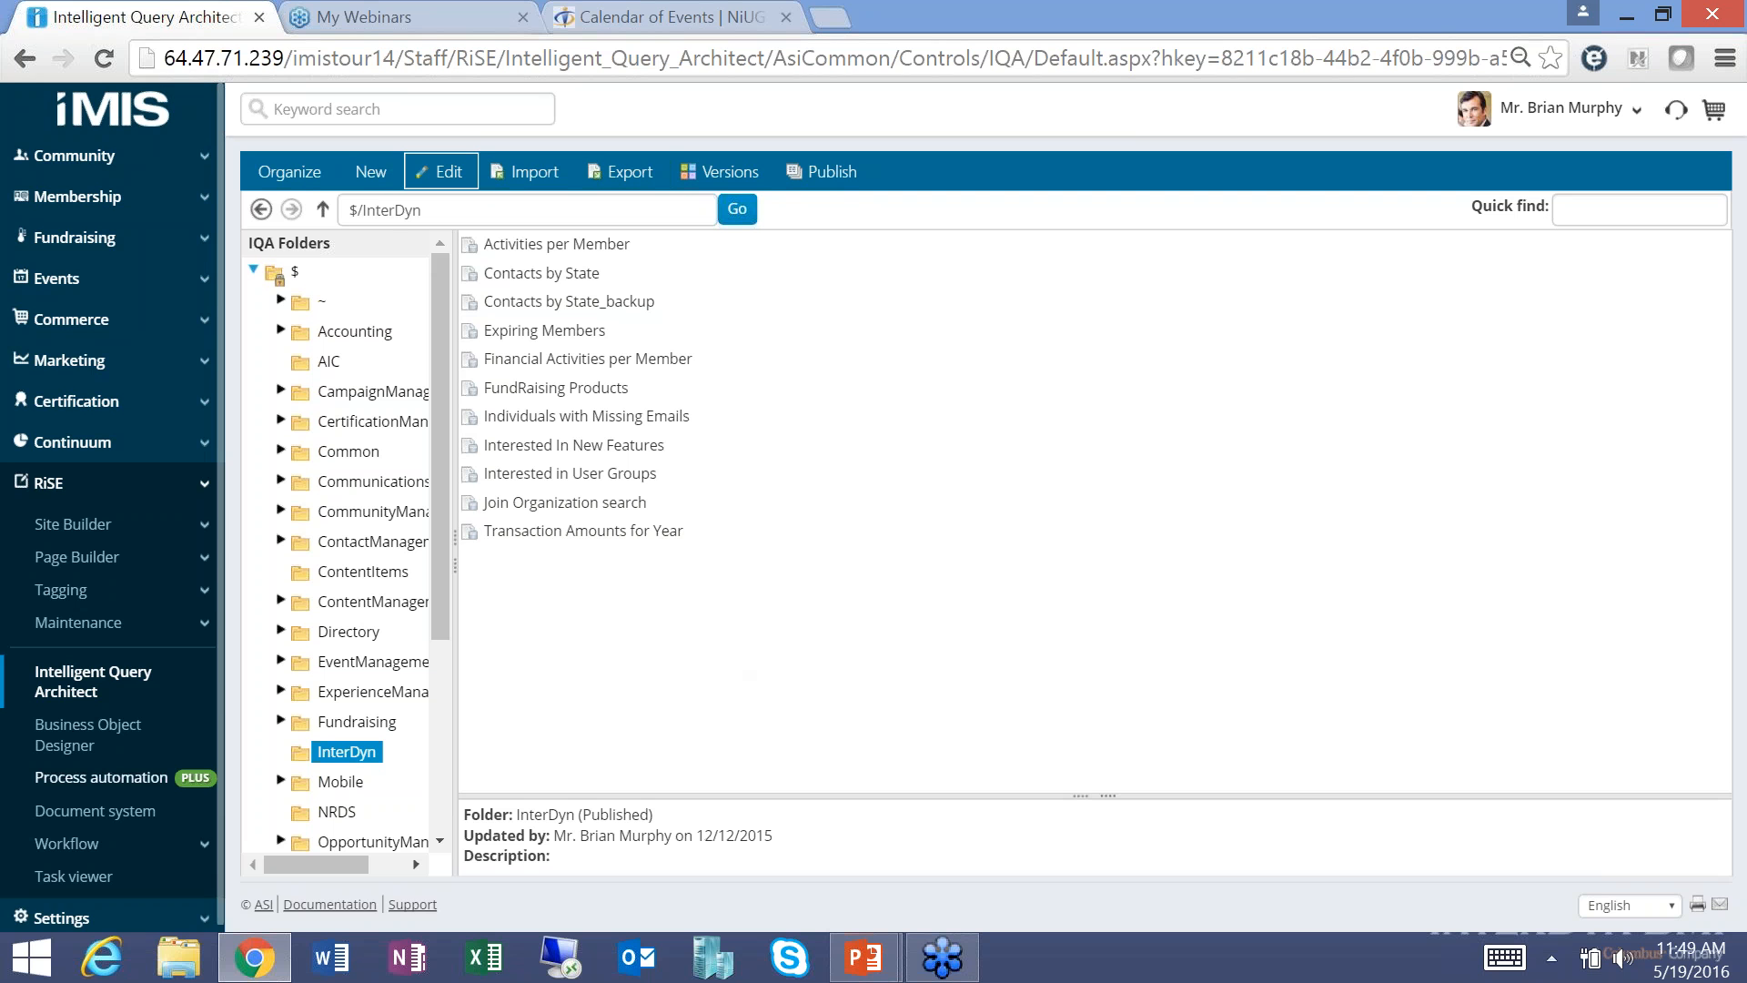
Create a new website content page in the Interdyn content folder with the title Communication Dashboard Example.
click(171, 557)
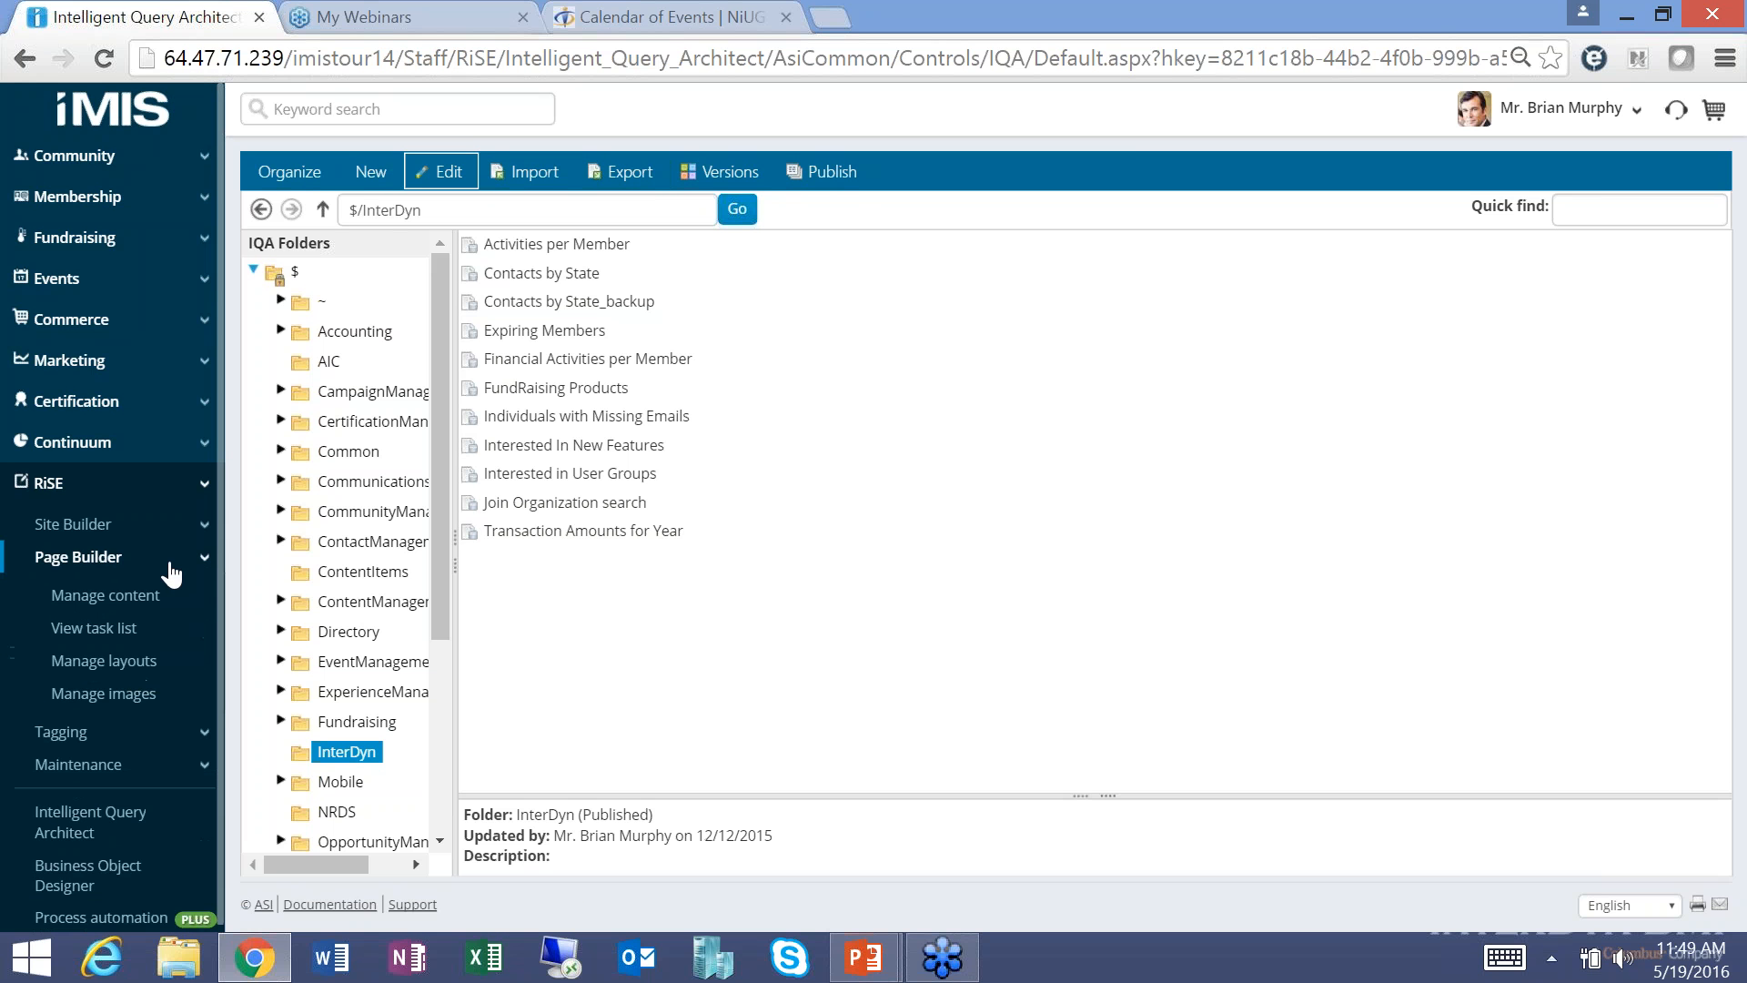
click(127, 596)
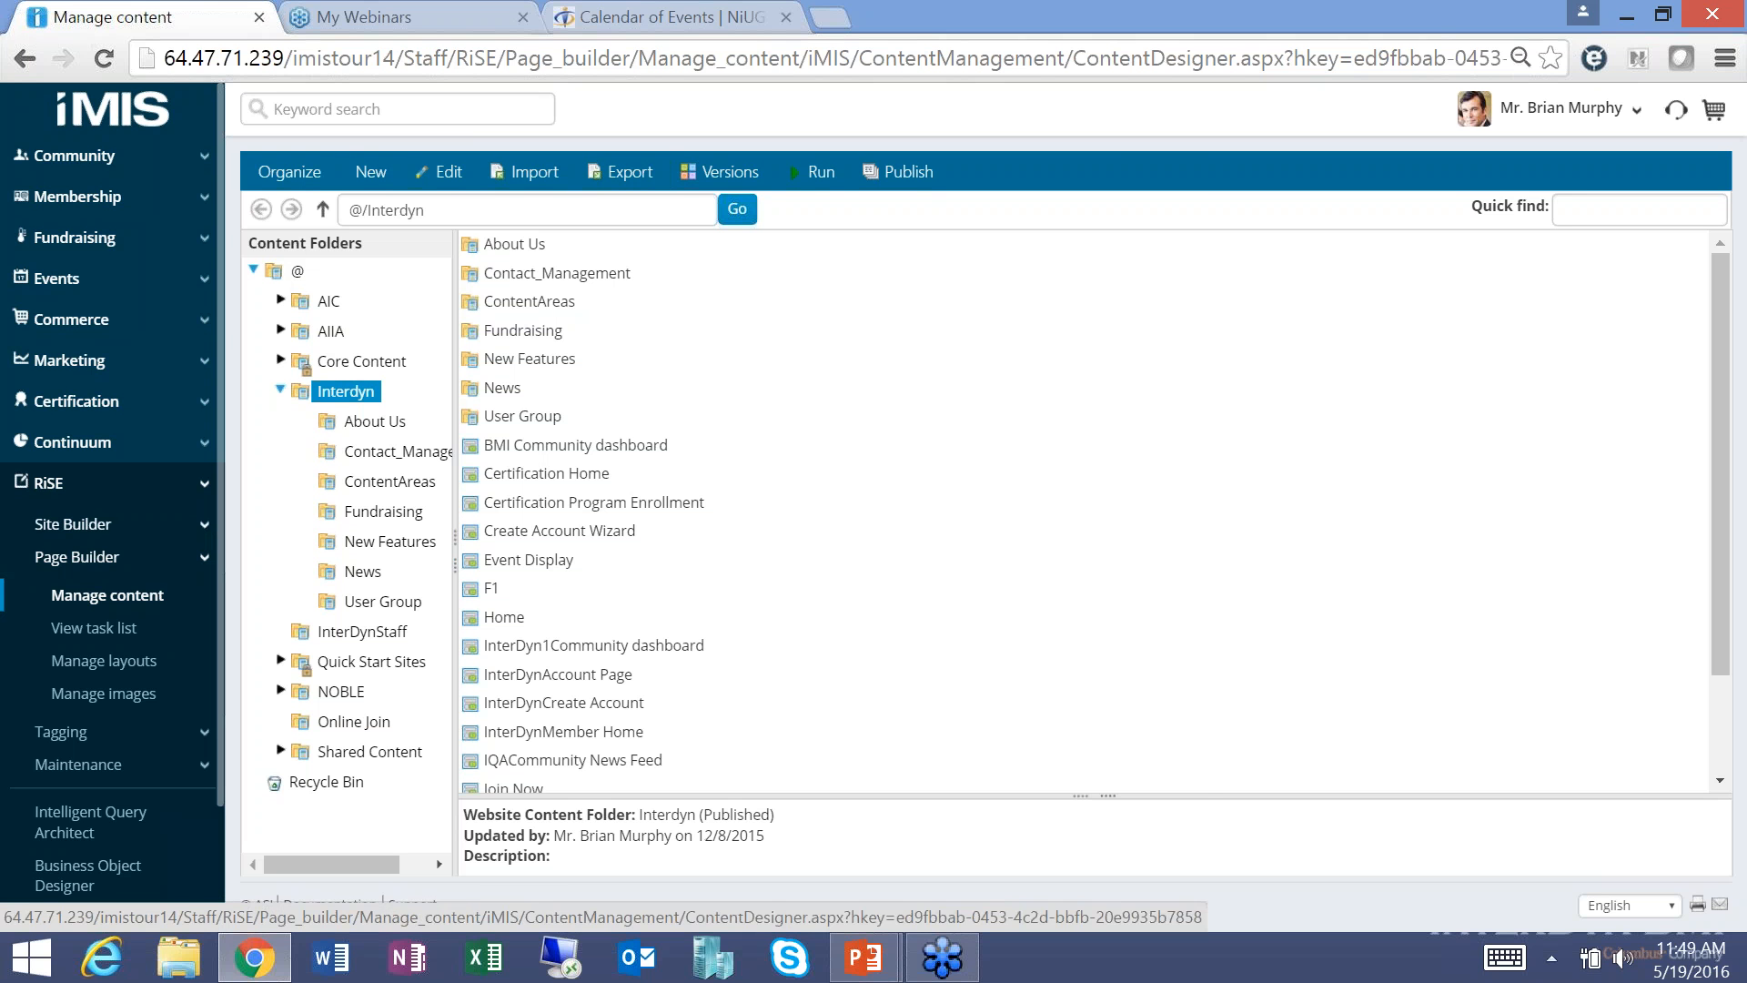
click(372, 173)
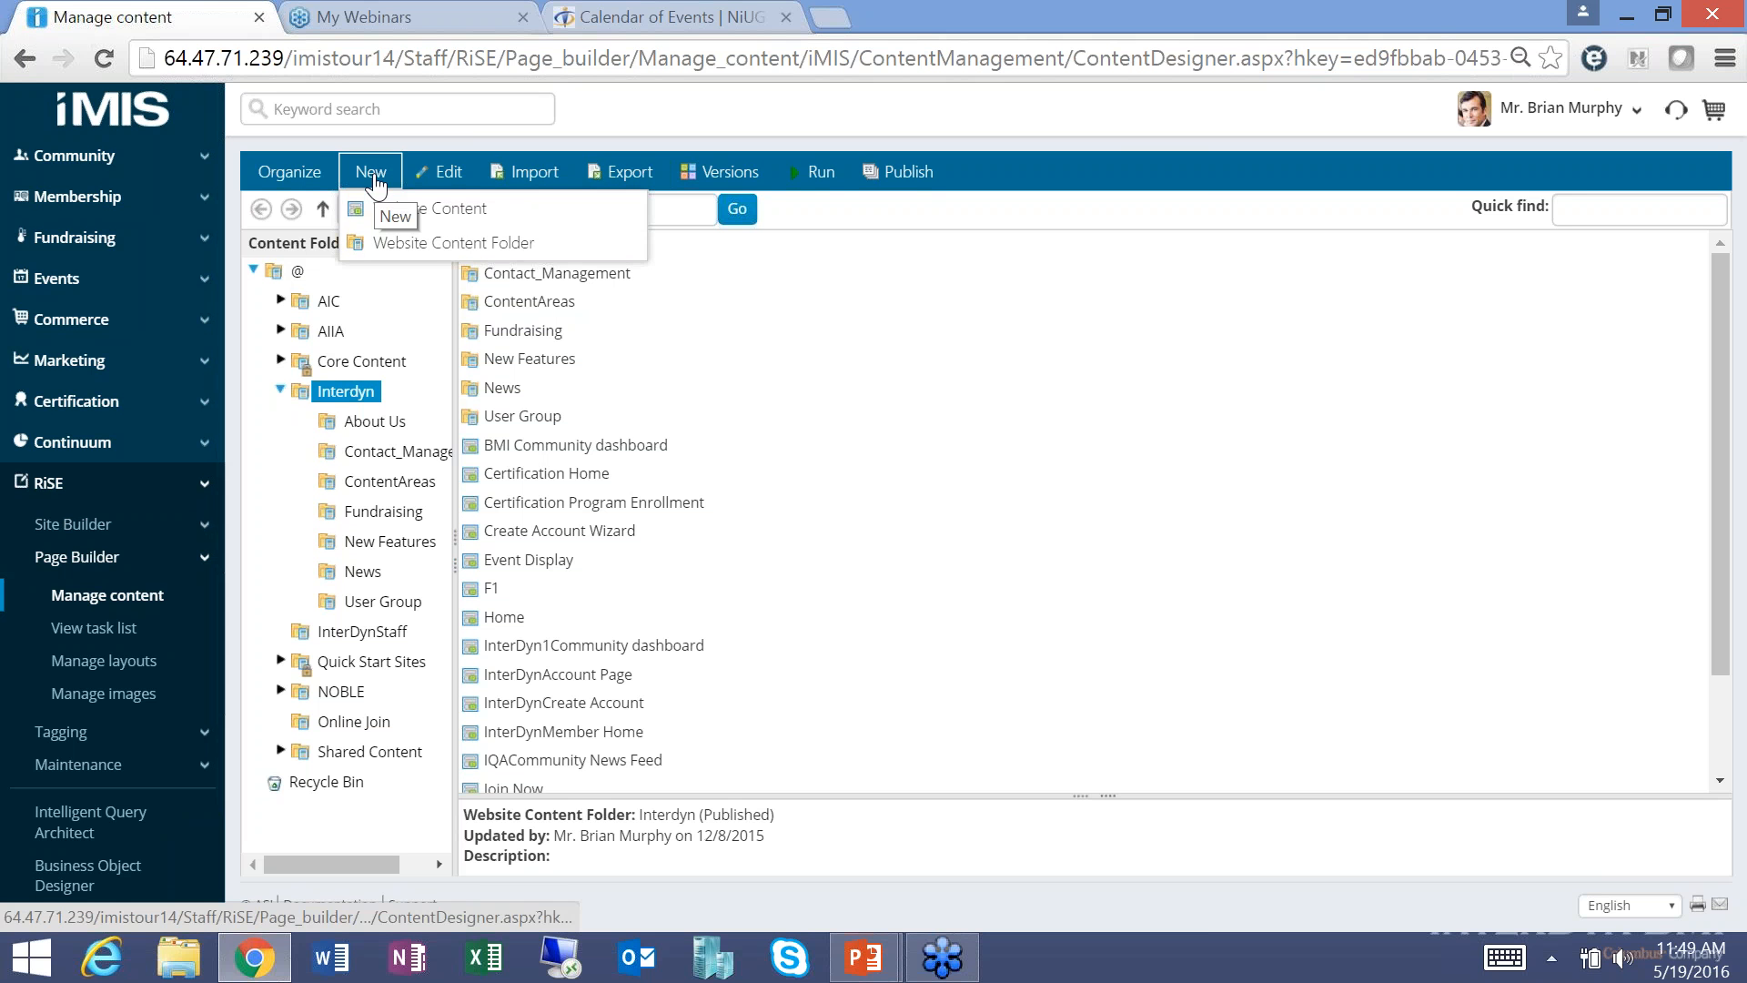
click(378, 215)
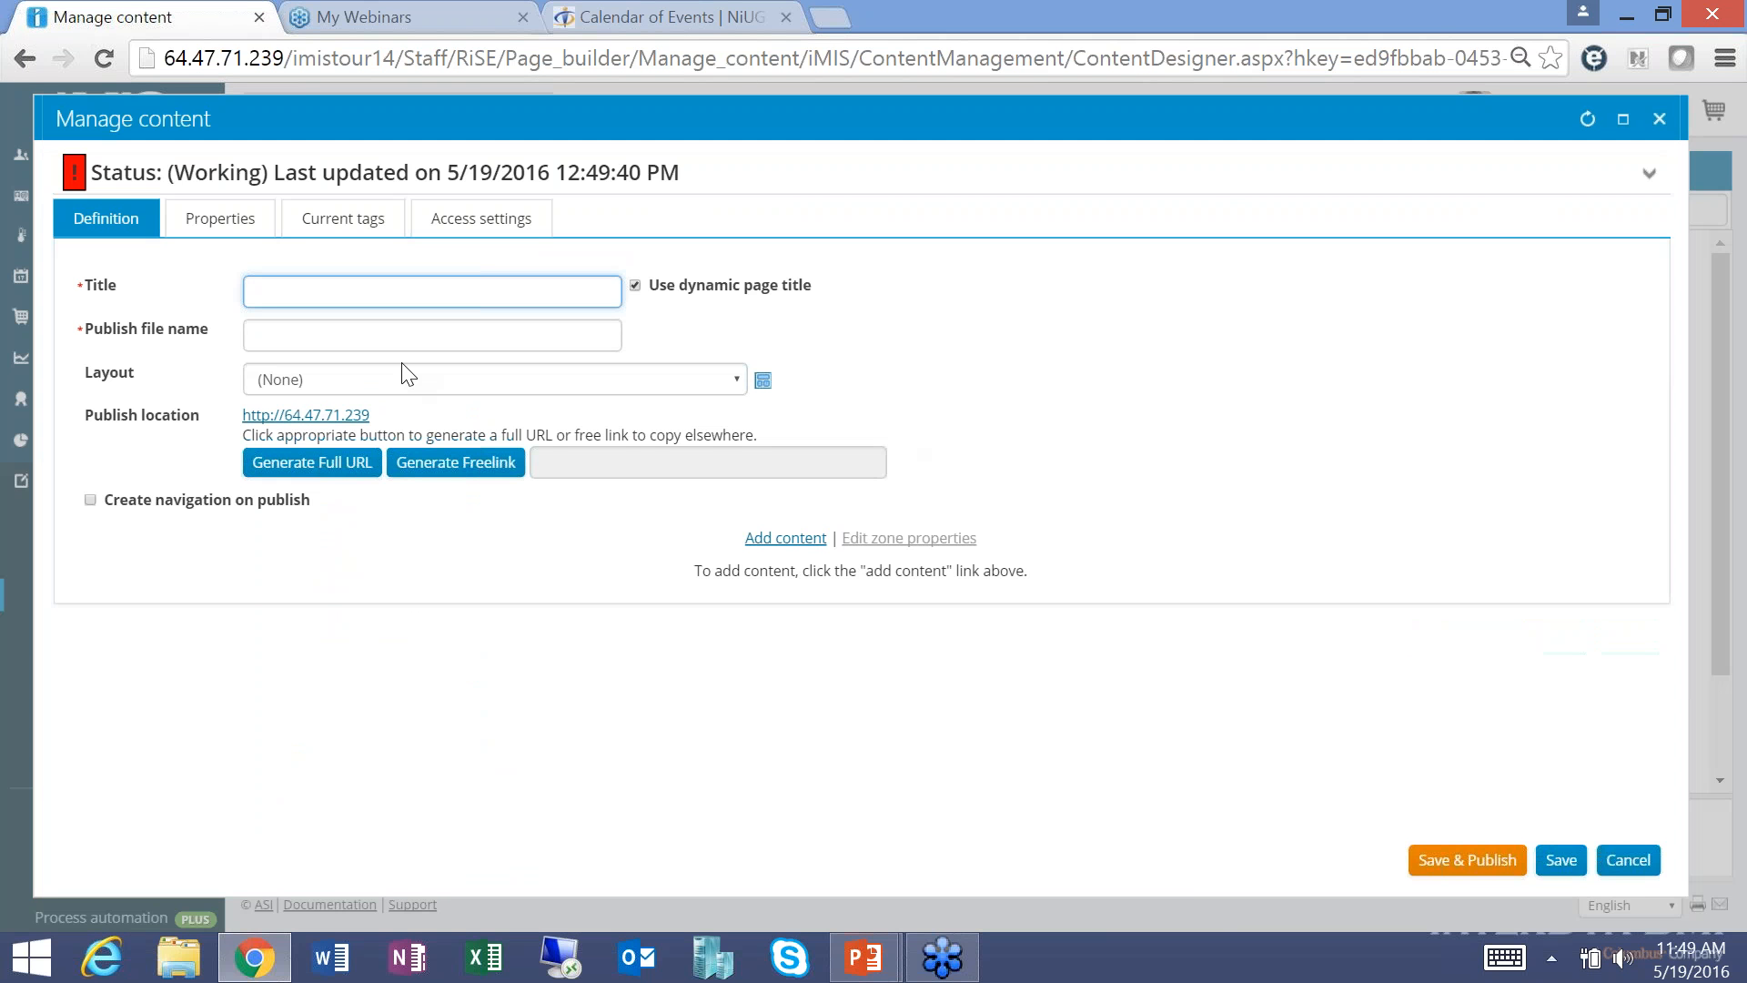
text(Communication Da)
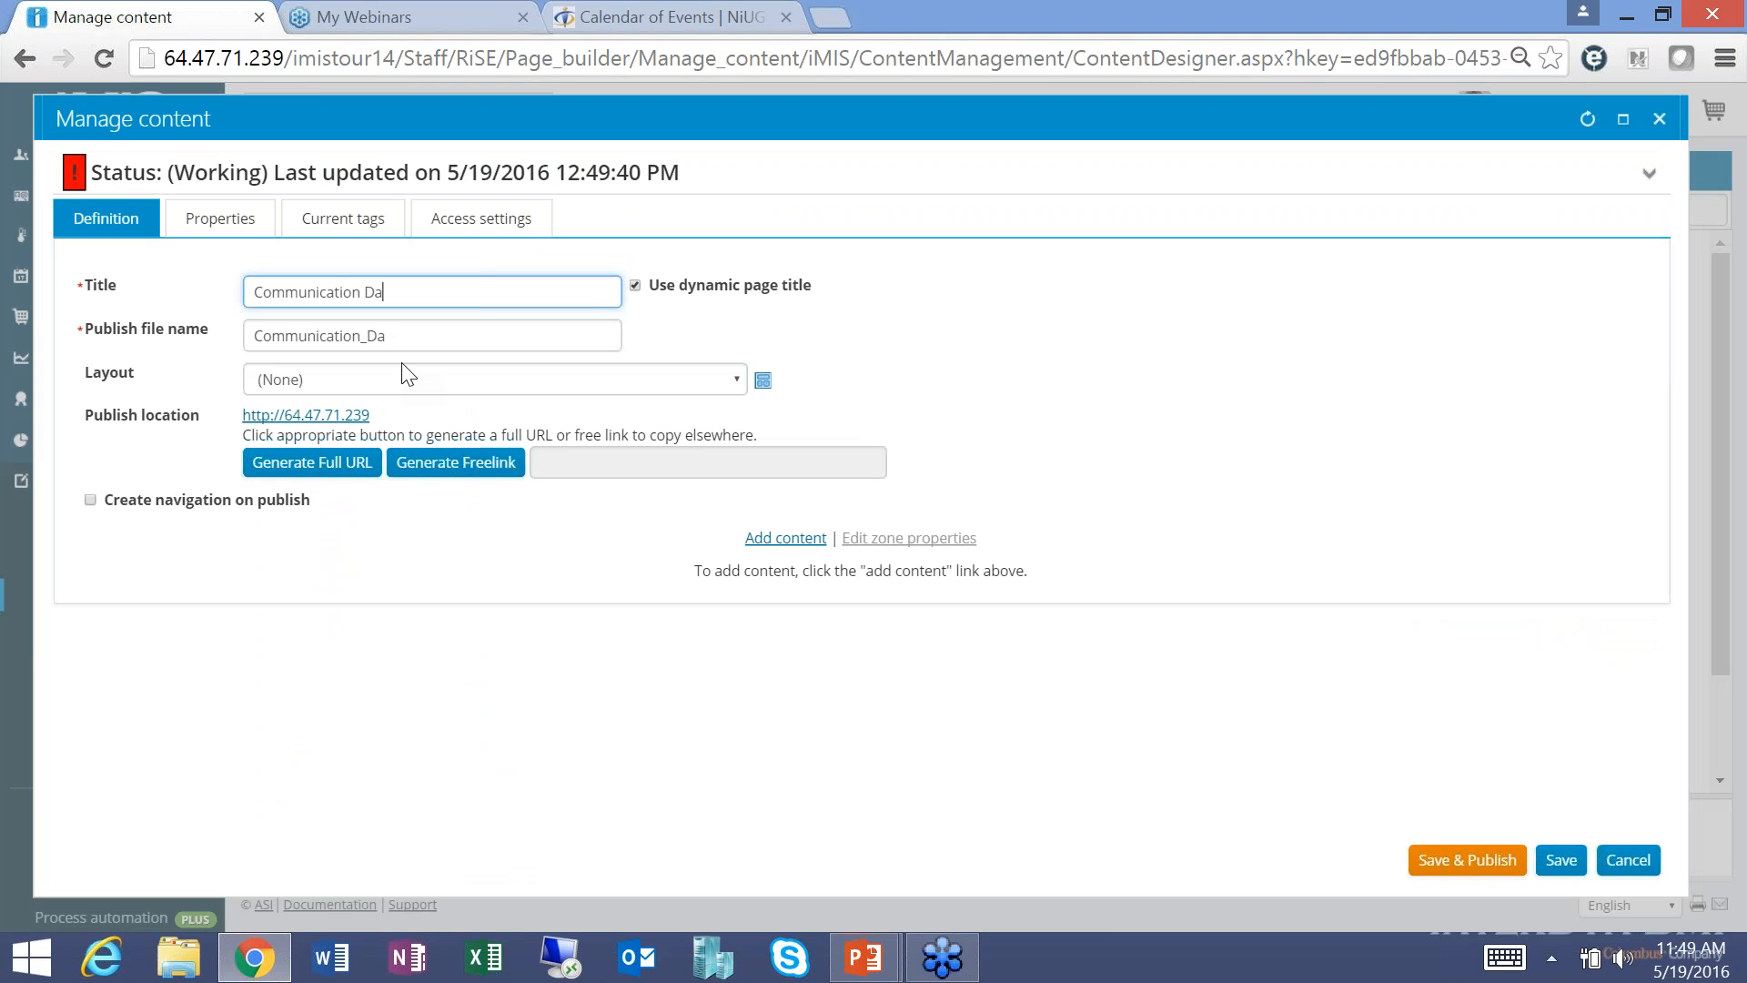
text(shboard Example)
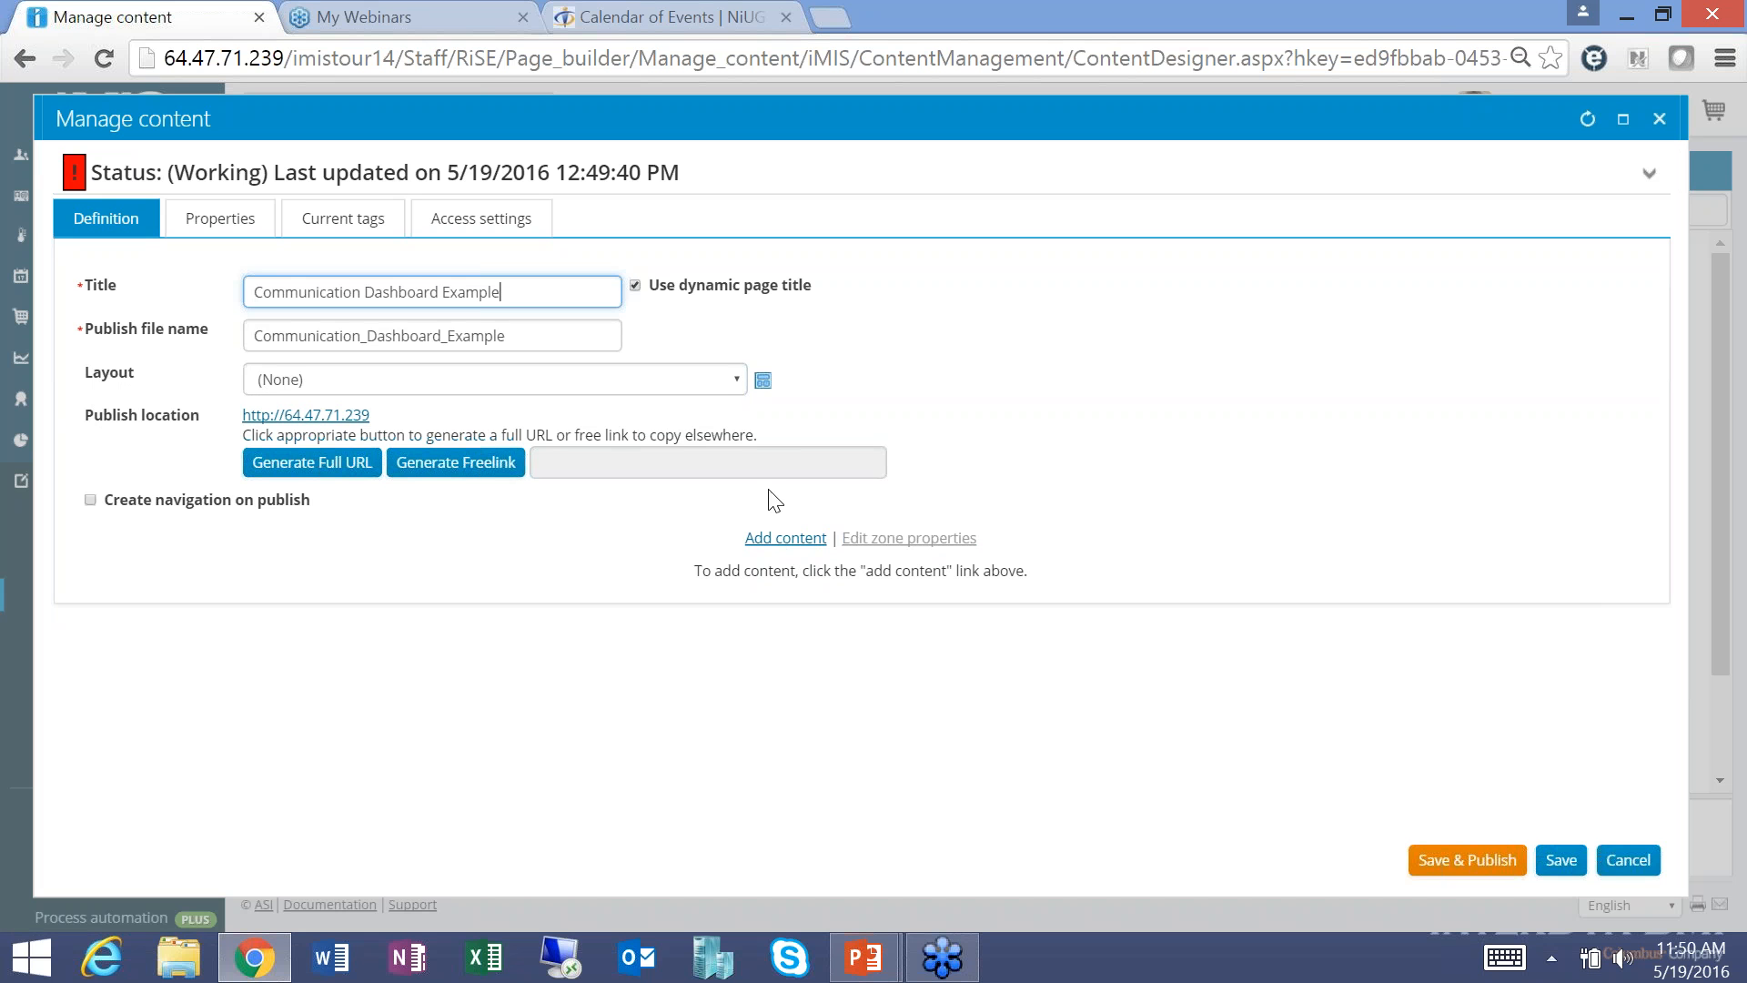
Add a Query Menu iPart from the Utility content types to the page.
click(782, 538)
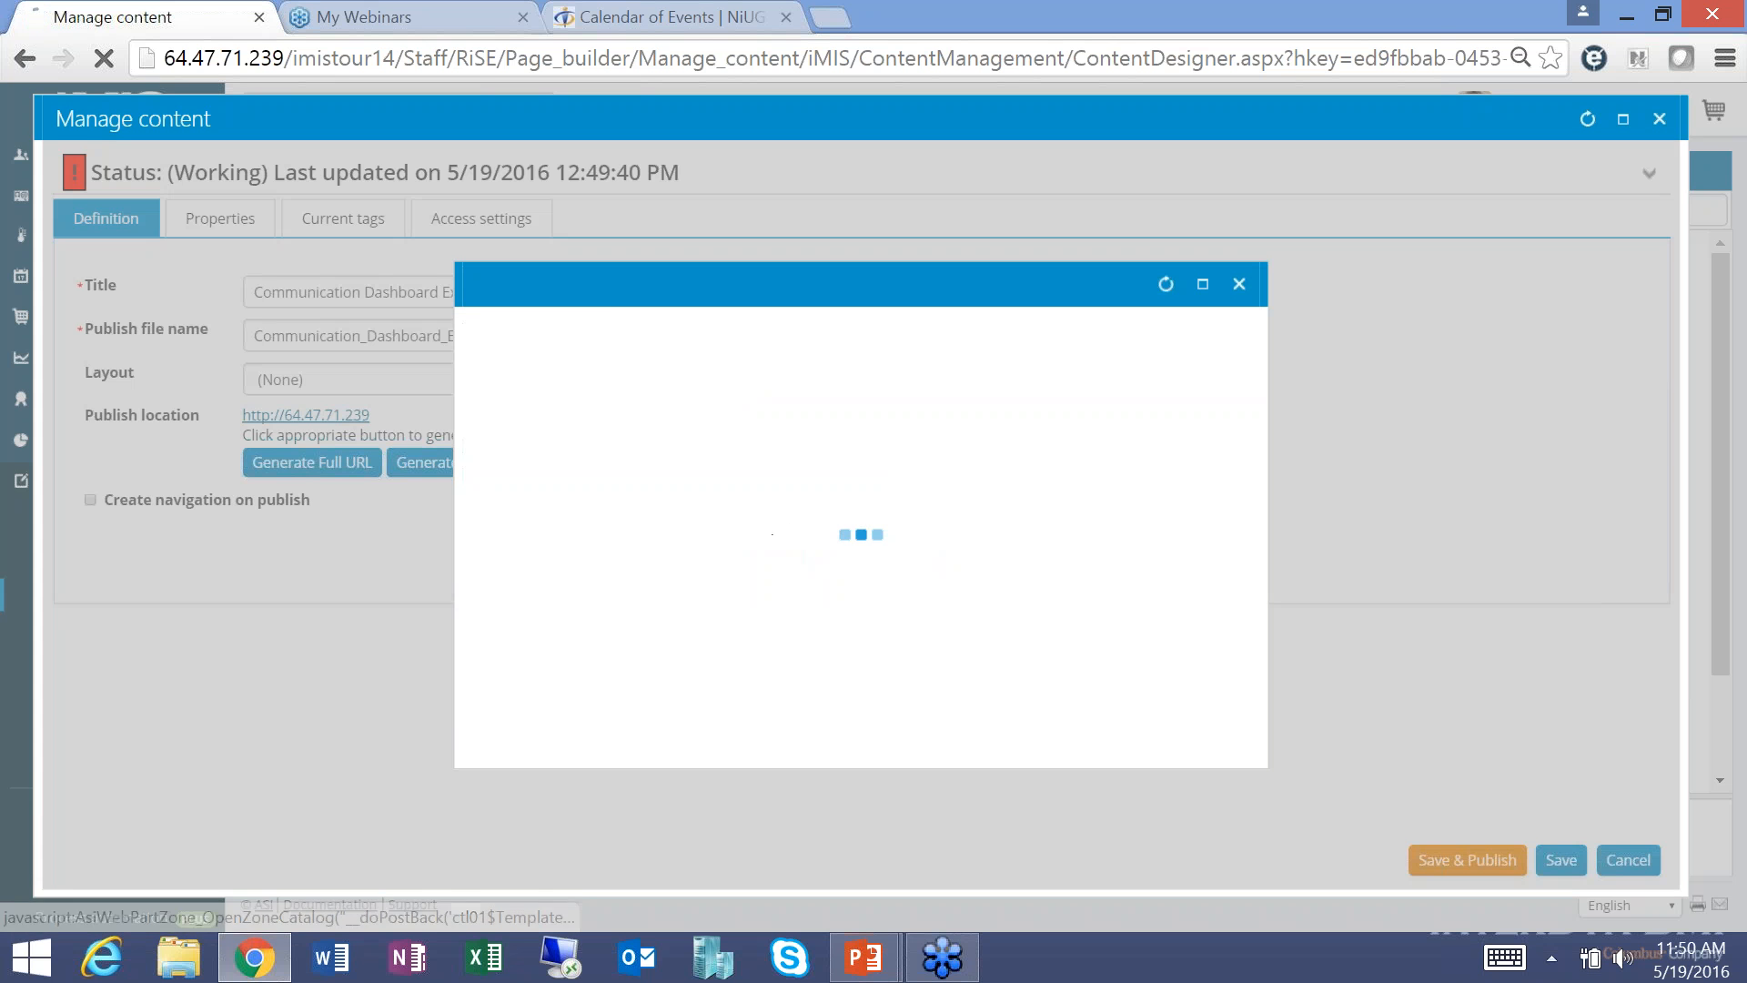
click(742, 579)
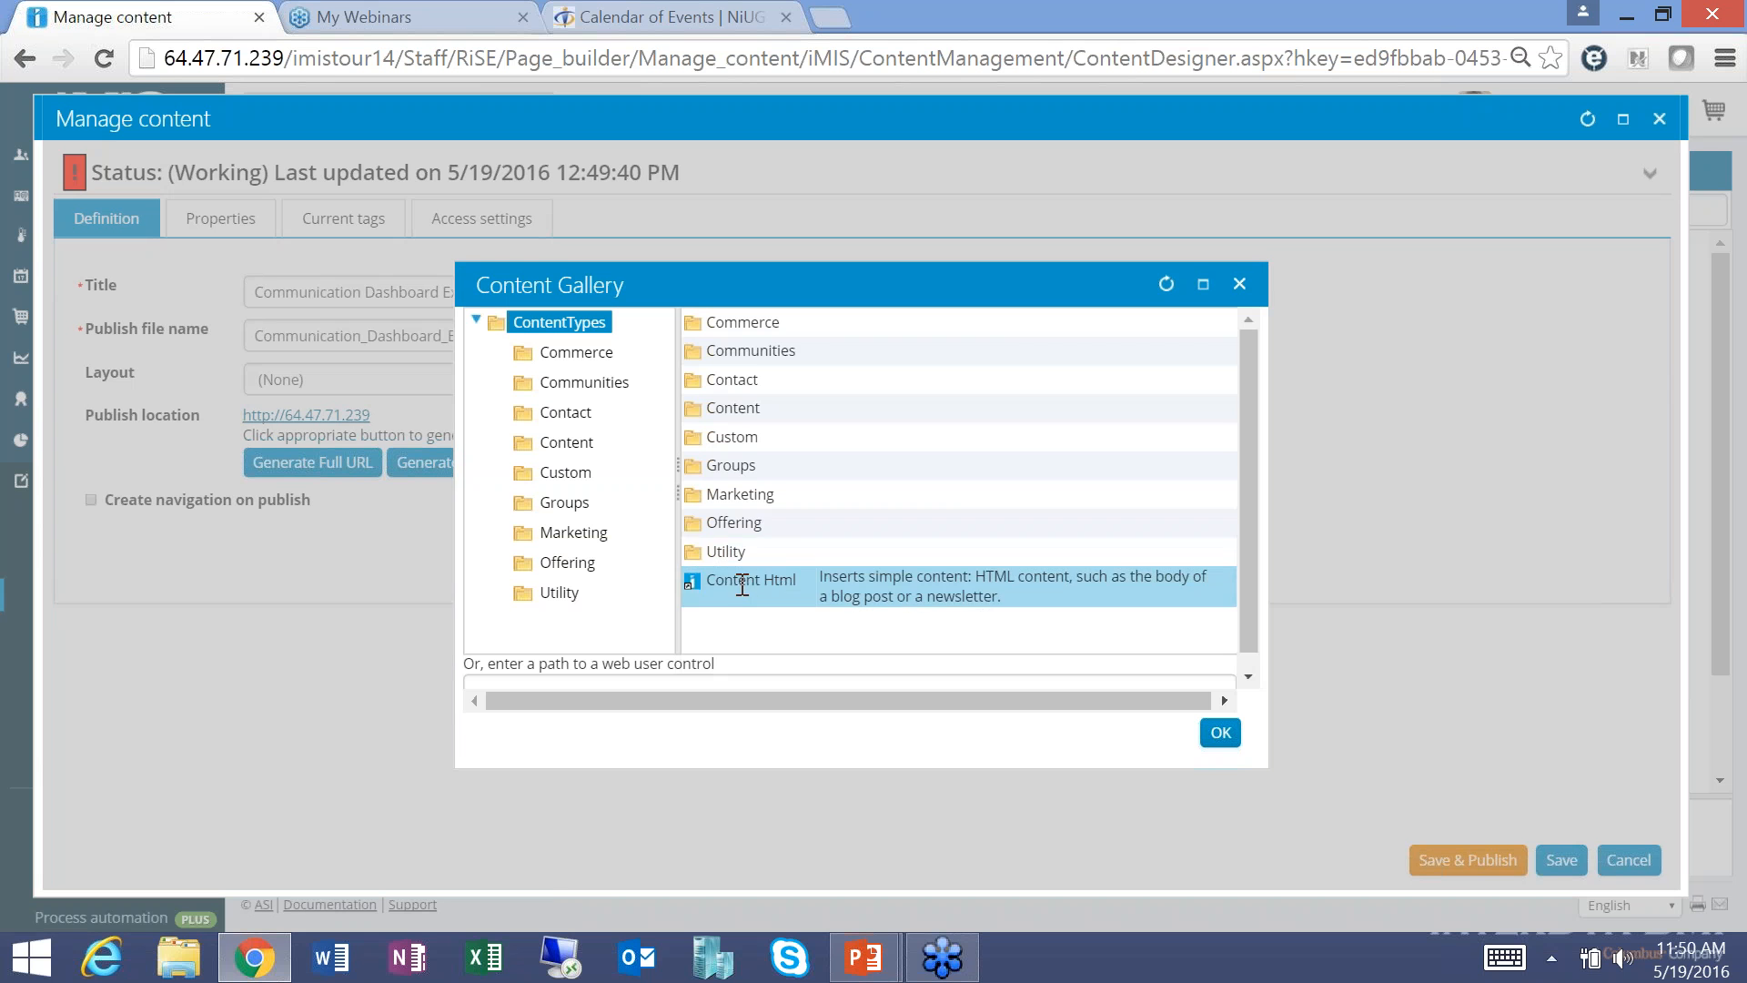
click(735, 549)
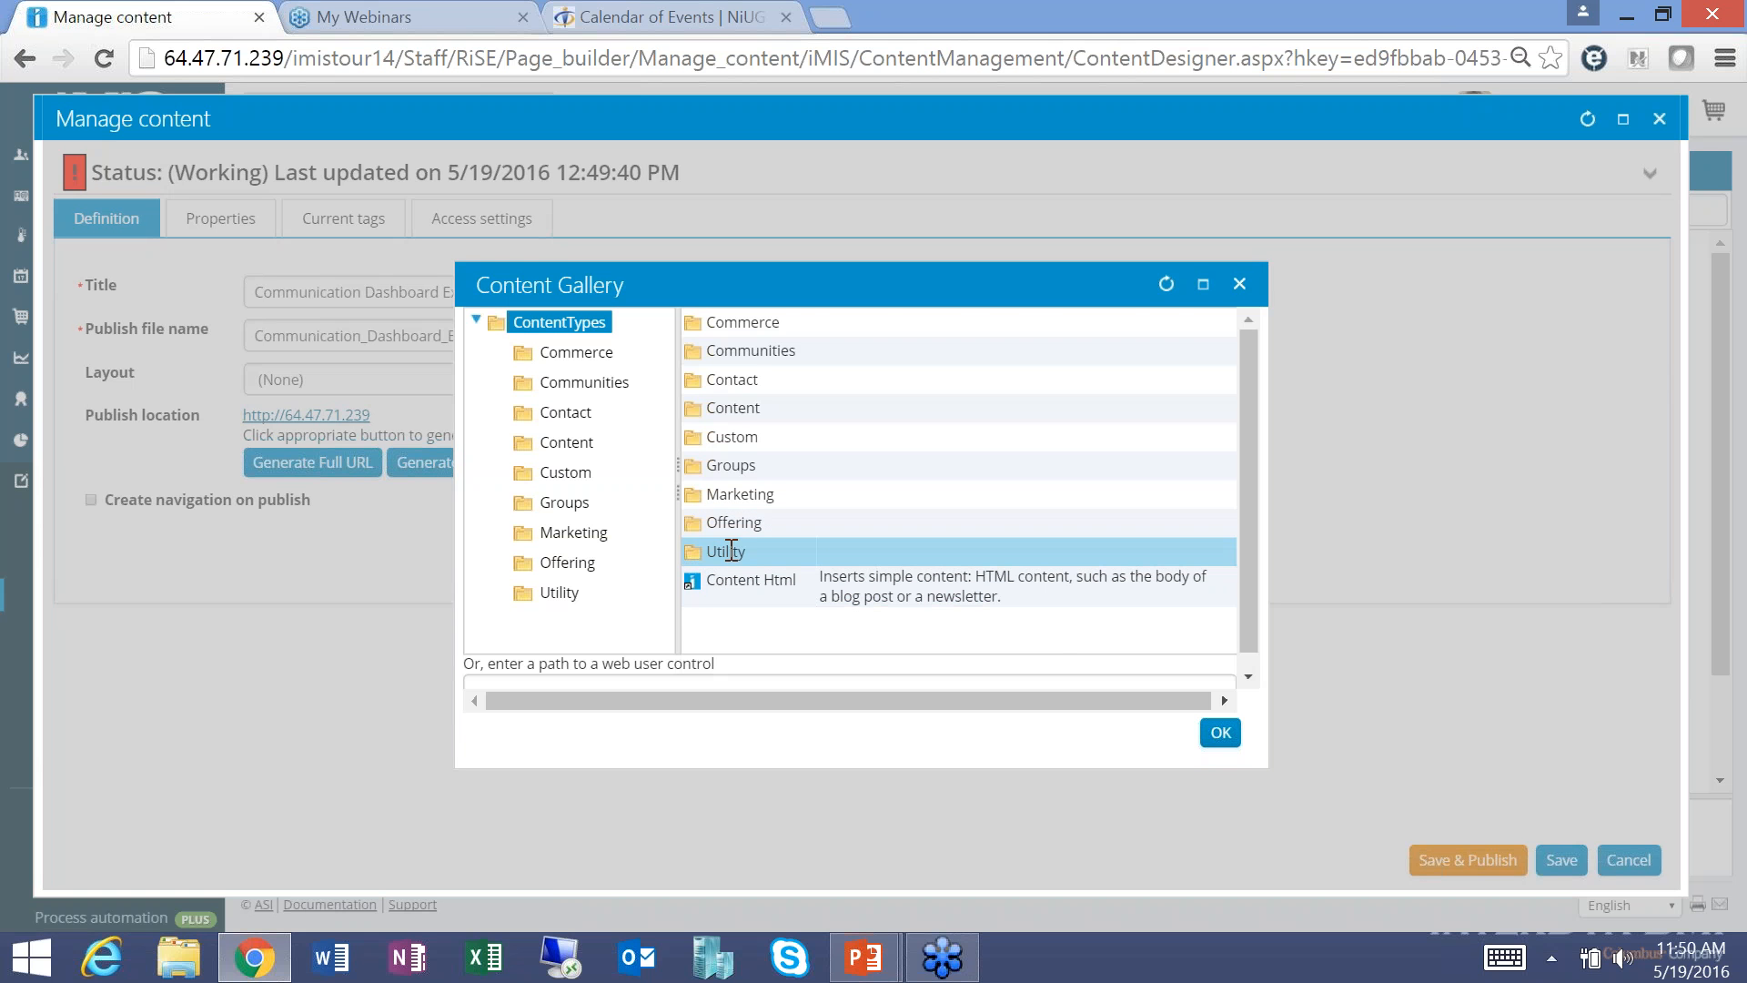
double_click(732, 551)
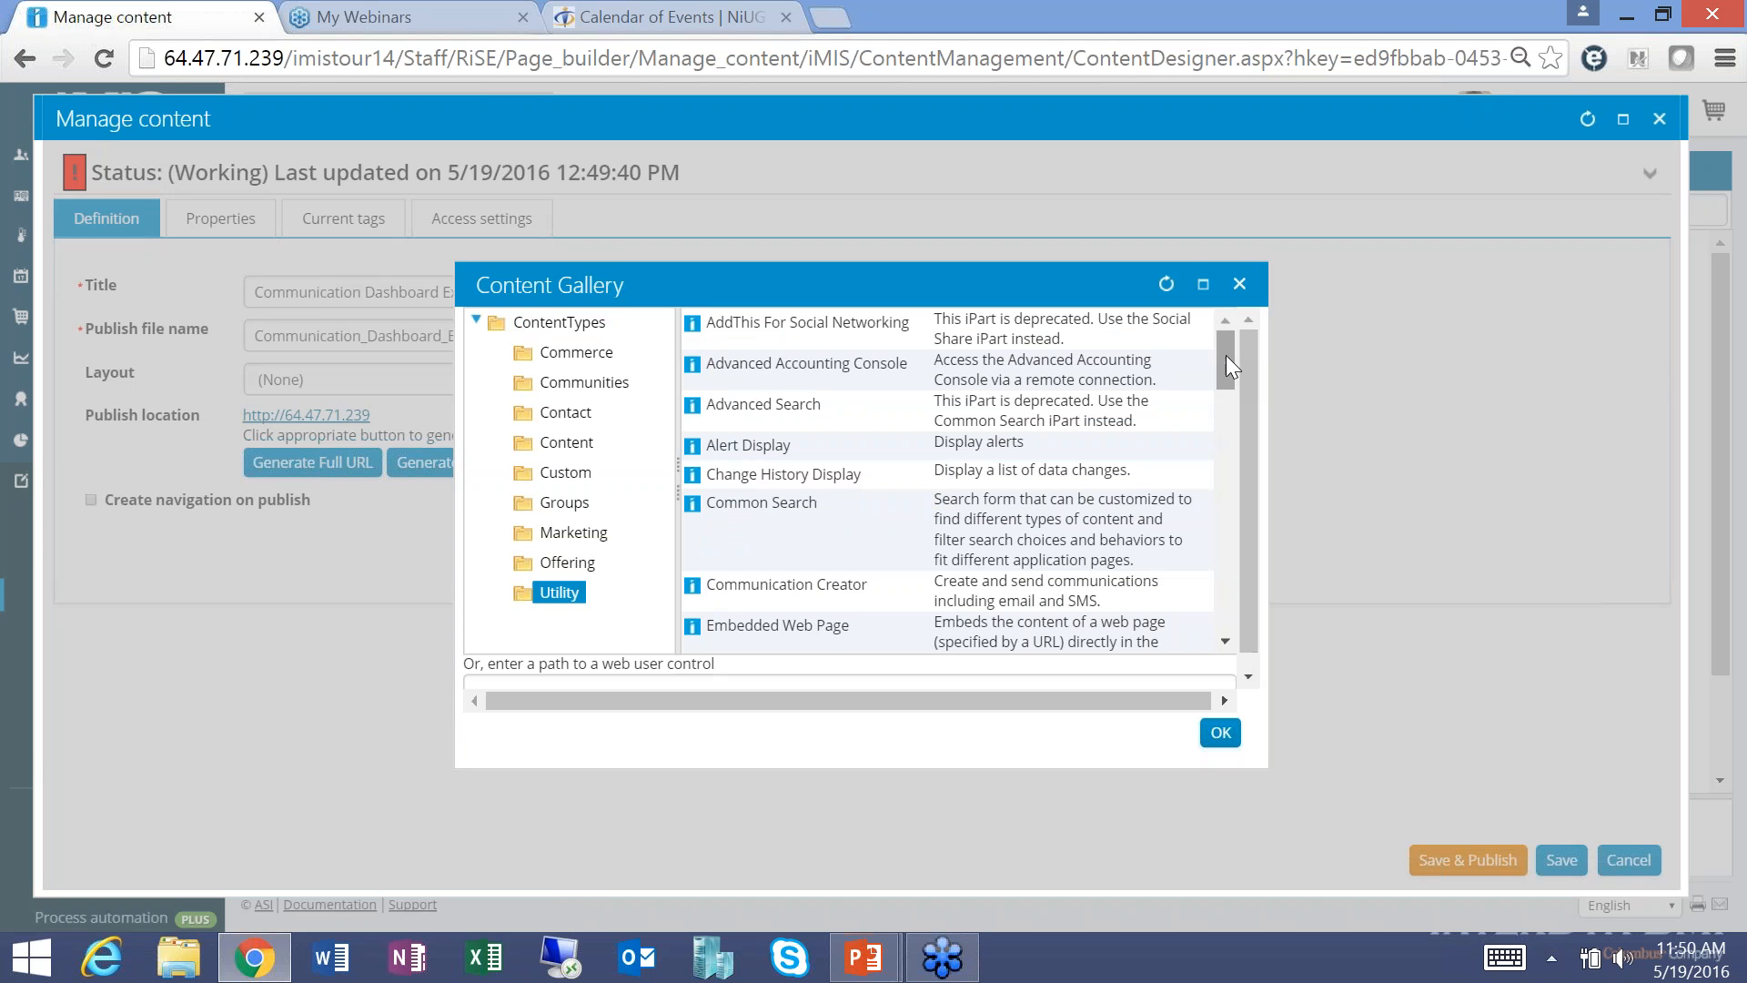
drag(1226, 357, 1216, 524)
click(796, 593)
click(711, 515)
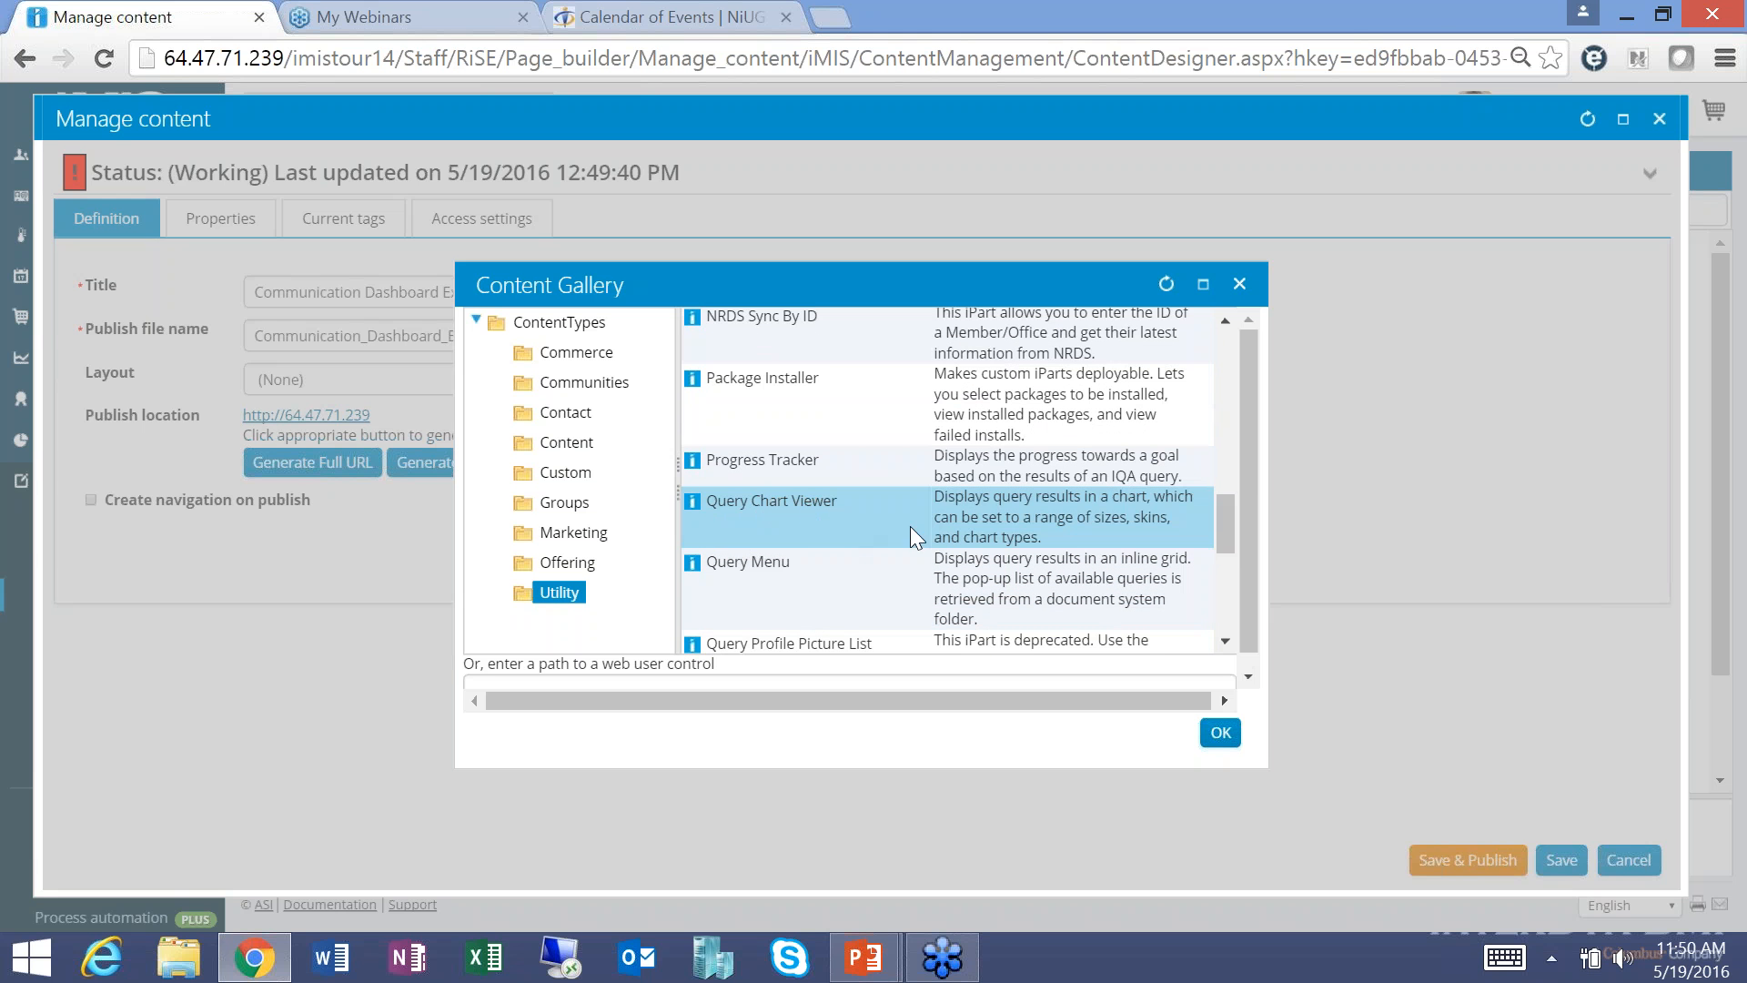
click(794, 570)
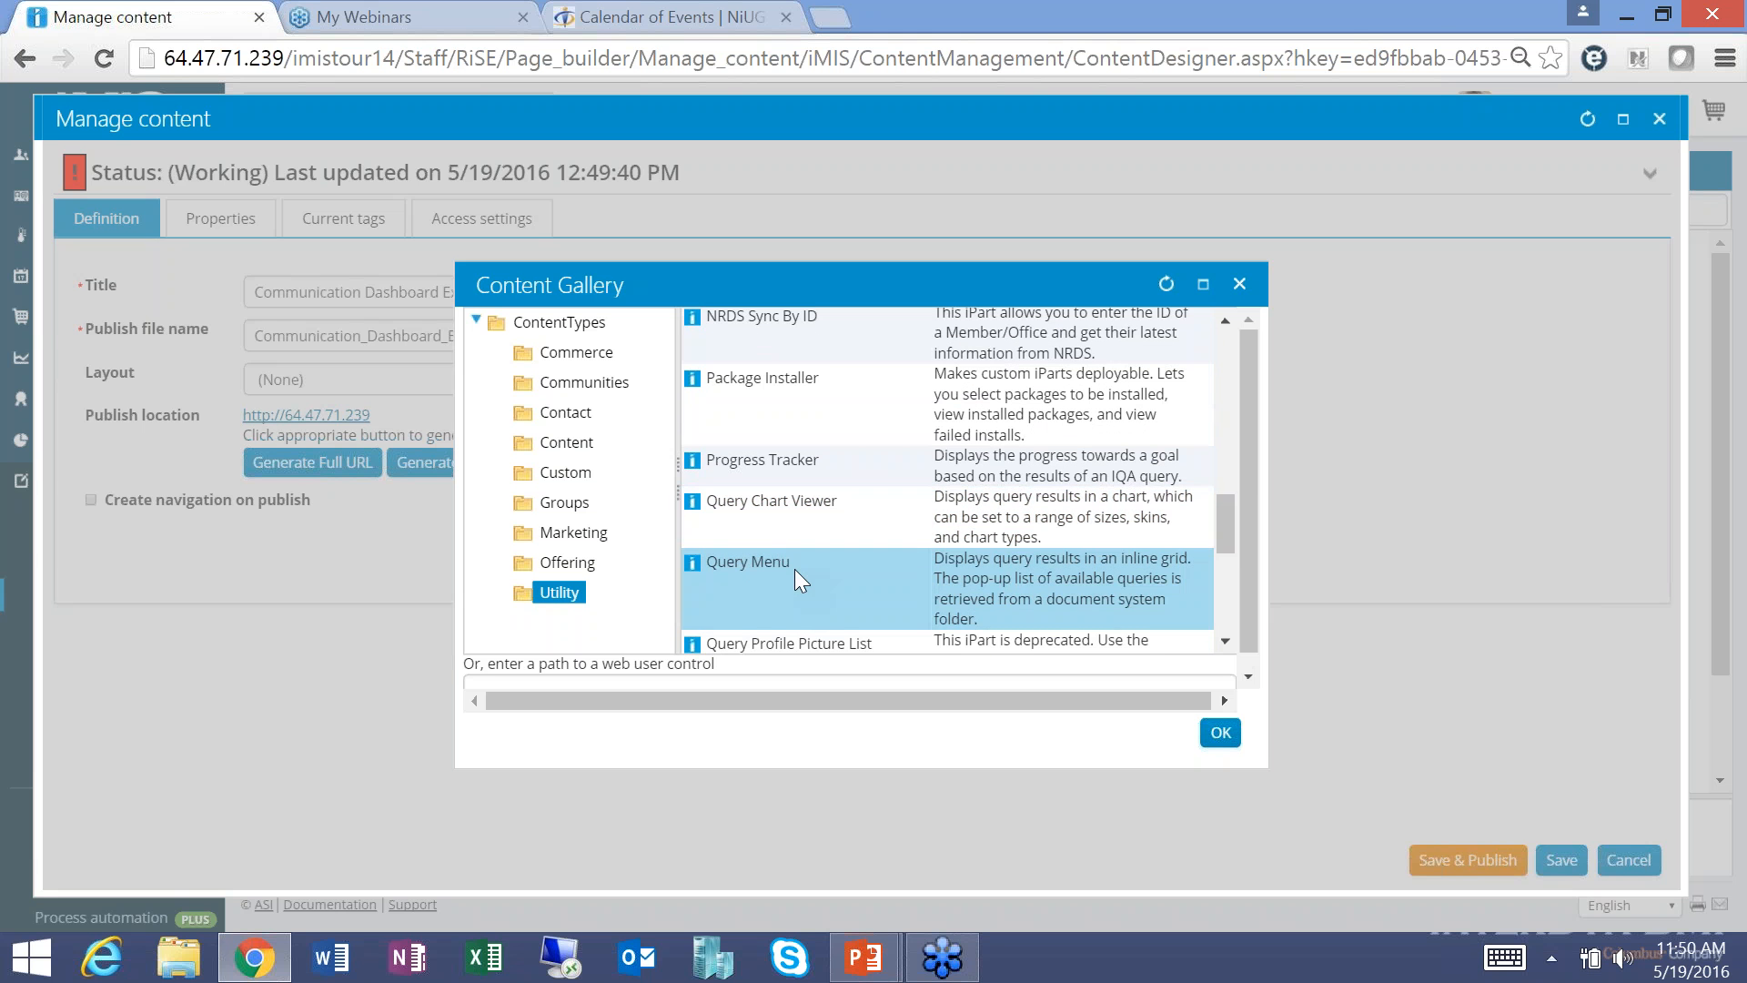
double_click(732, 577)
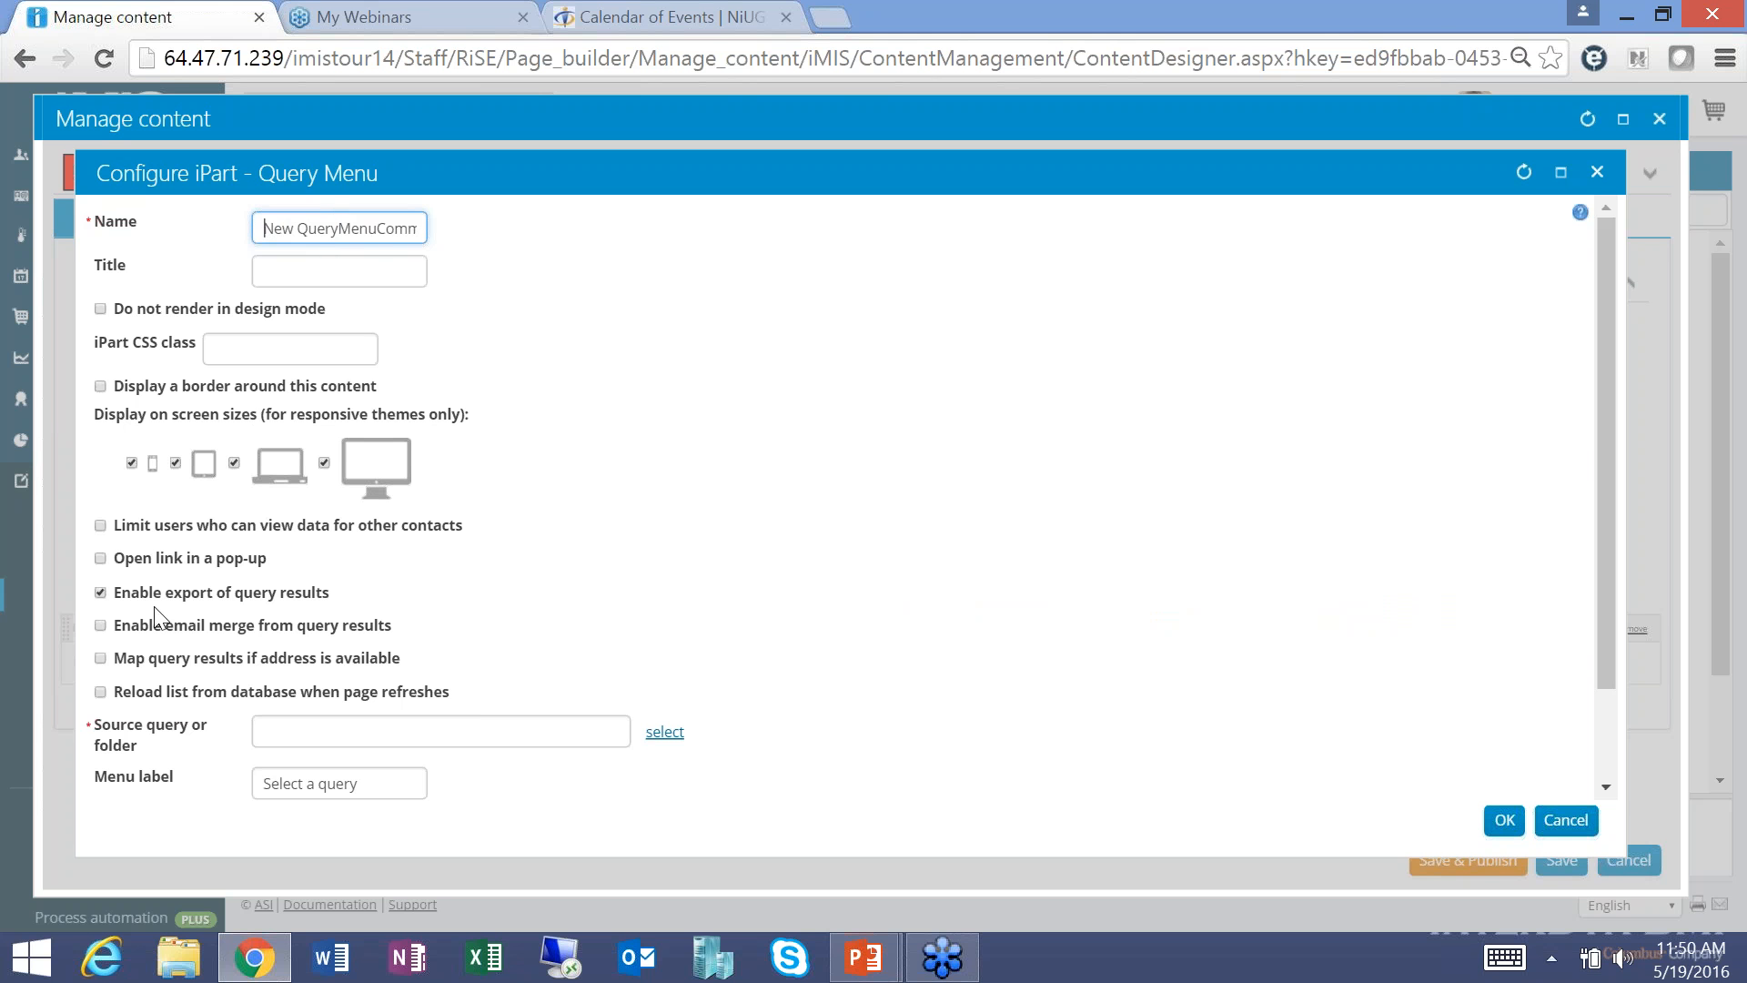
Enable email merge from query results and set the Query Menu's source to Expiring Members in the InterDyn folder.
click(101, 628)
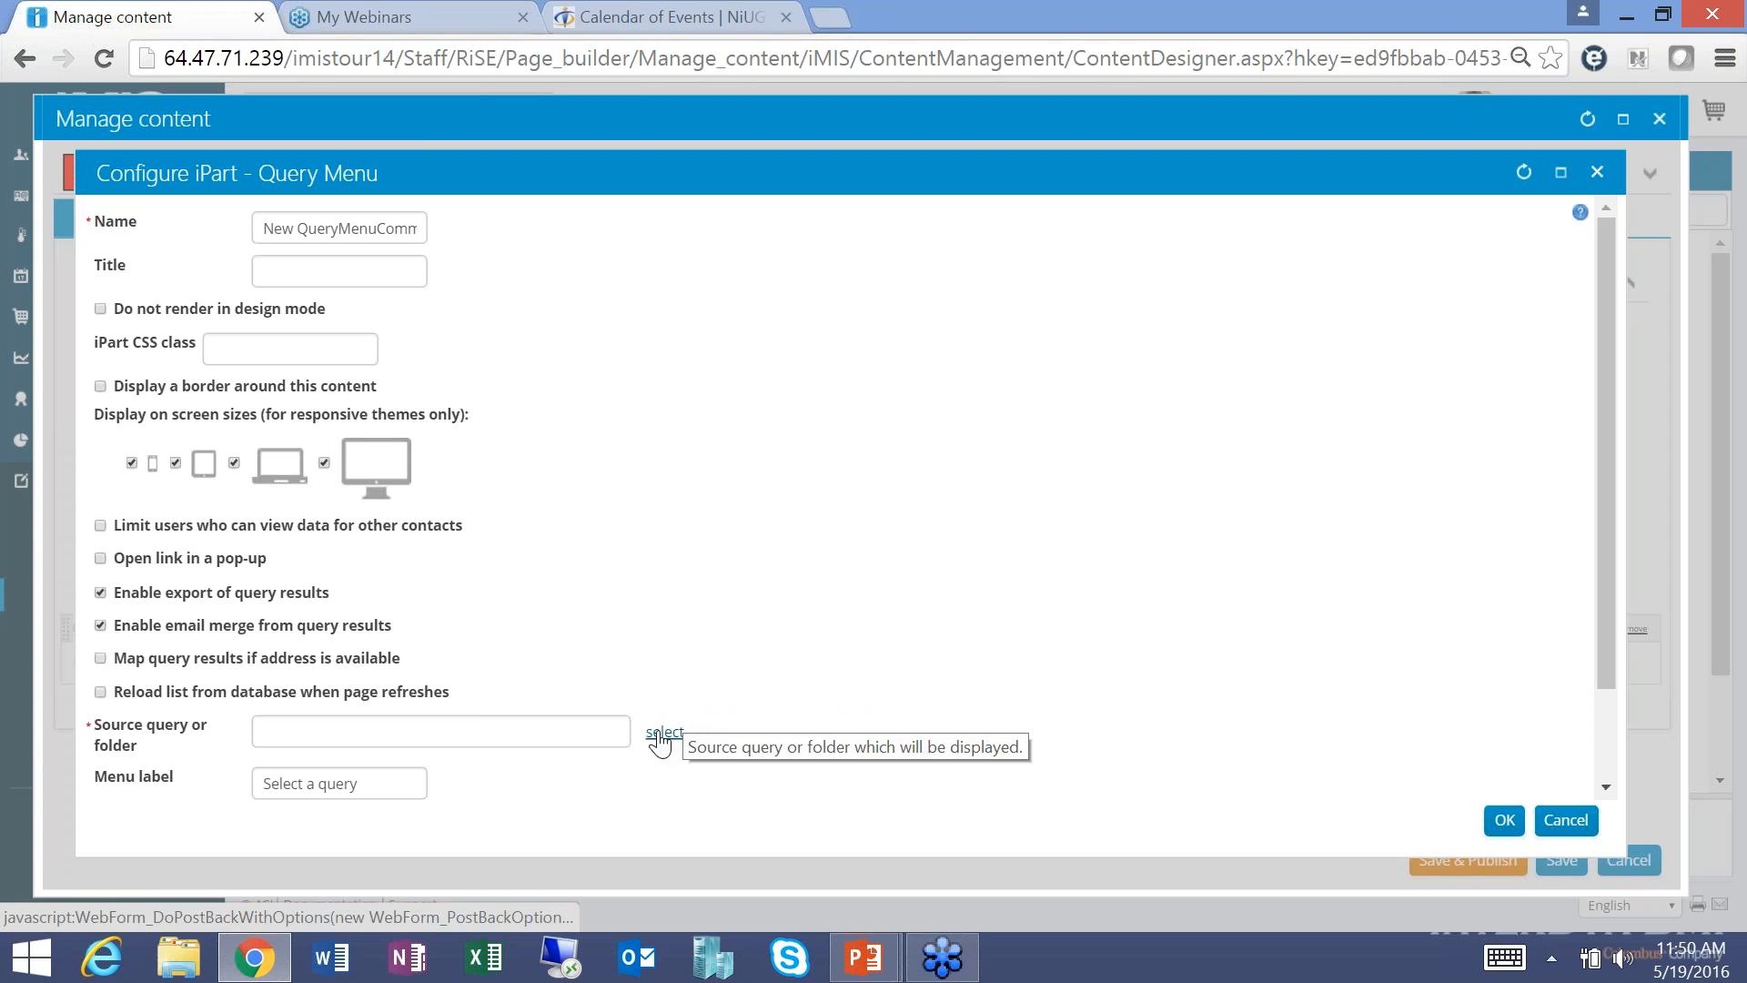
click(660, 737)
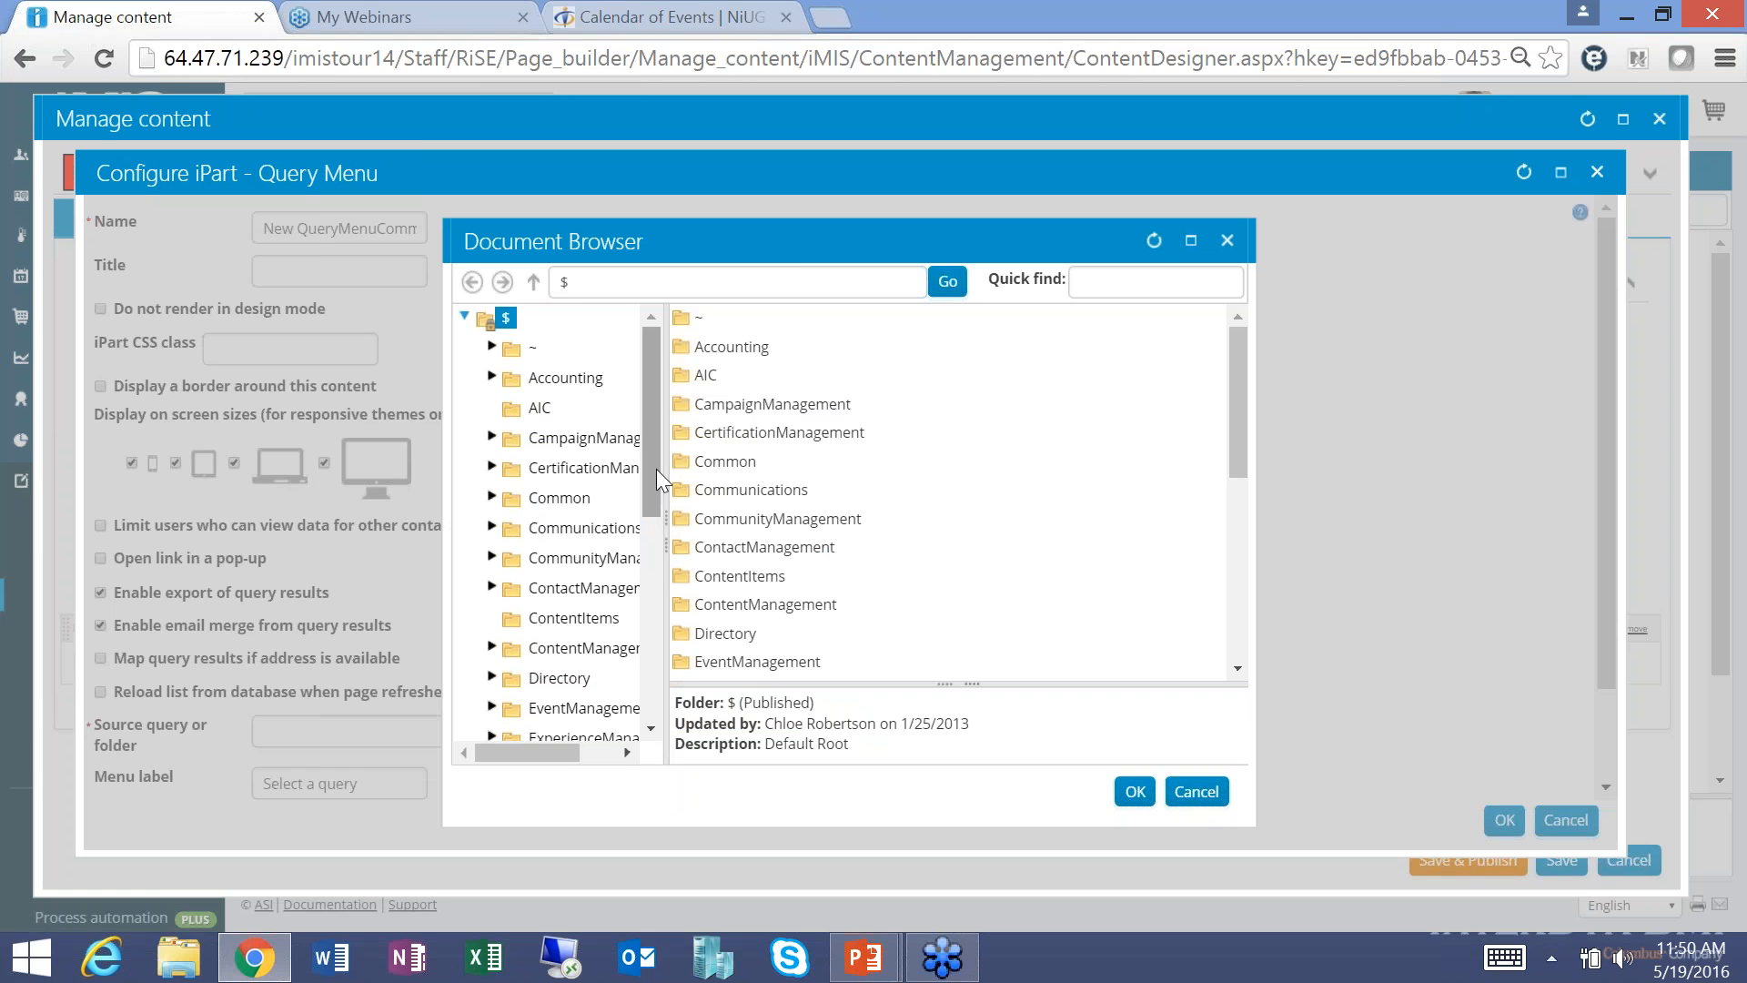
drag(654, 451, 654, 587)
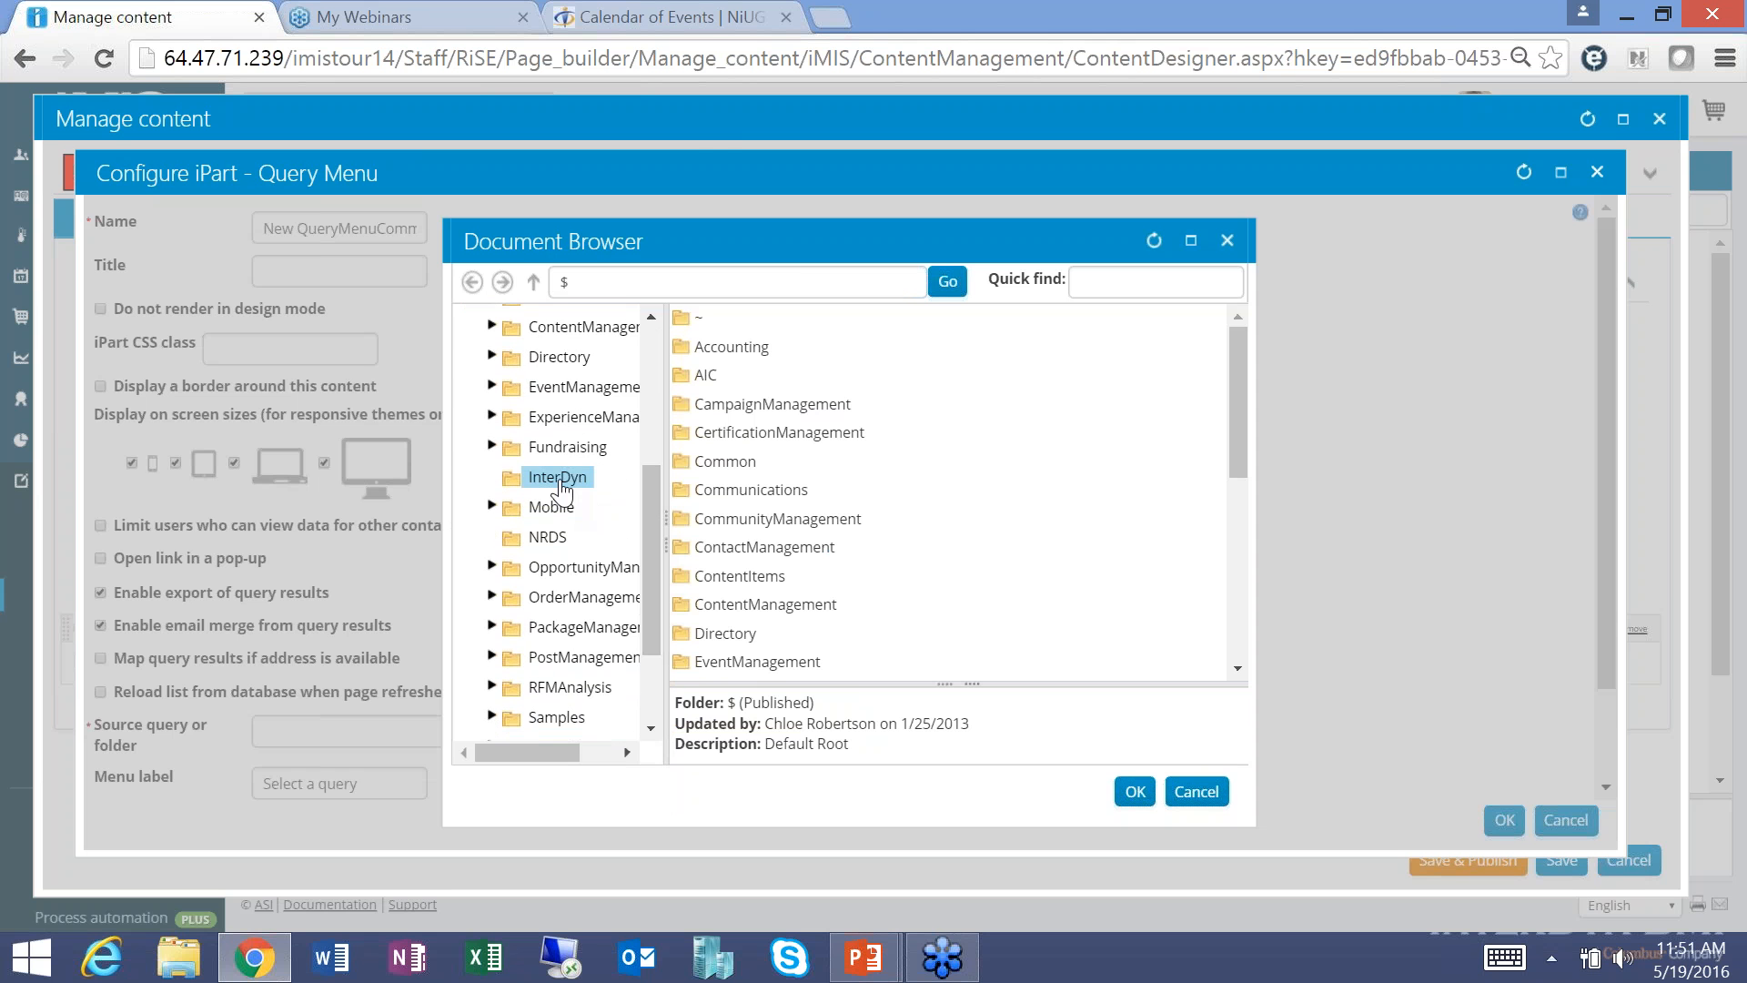
click(558, 477)
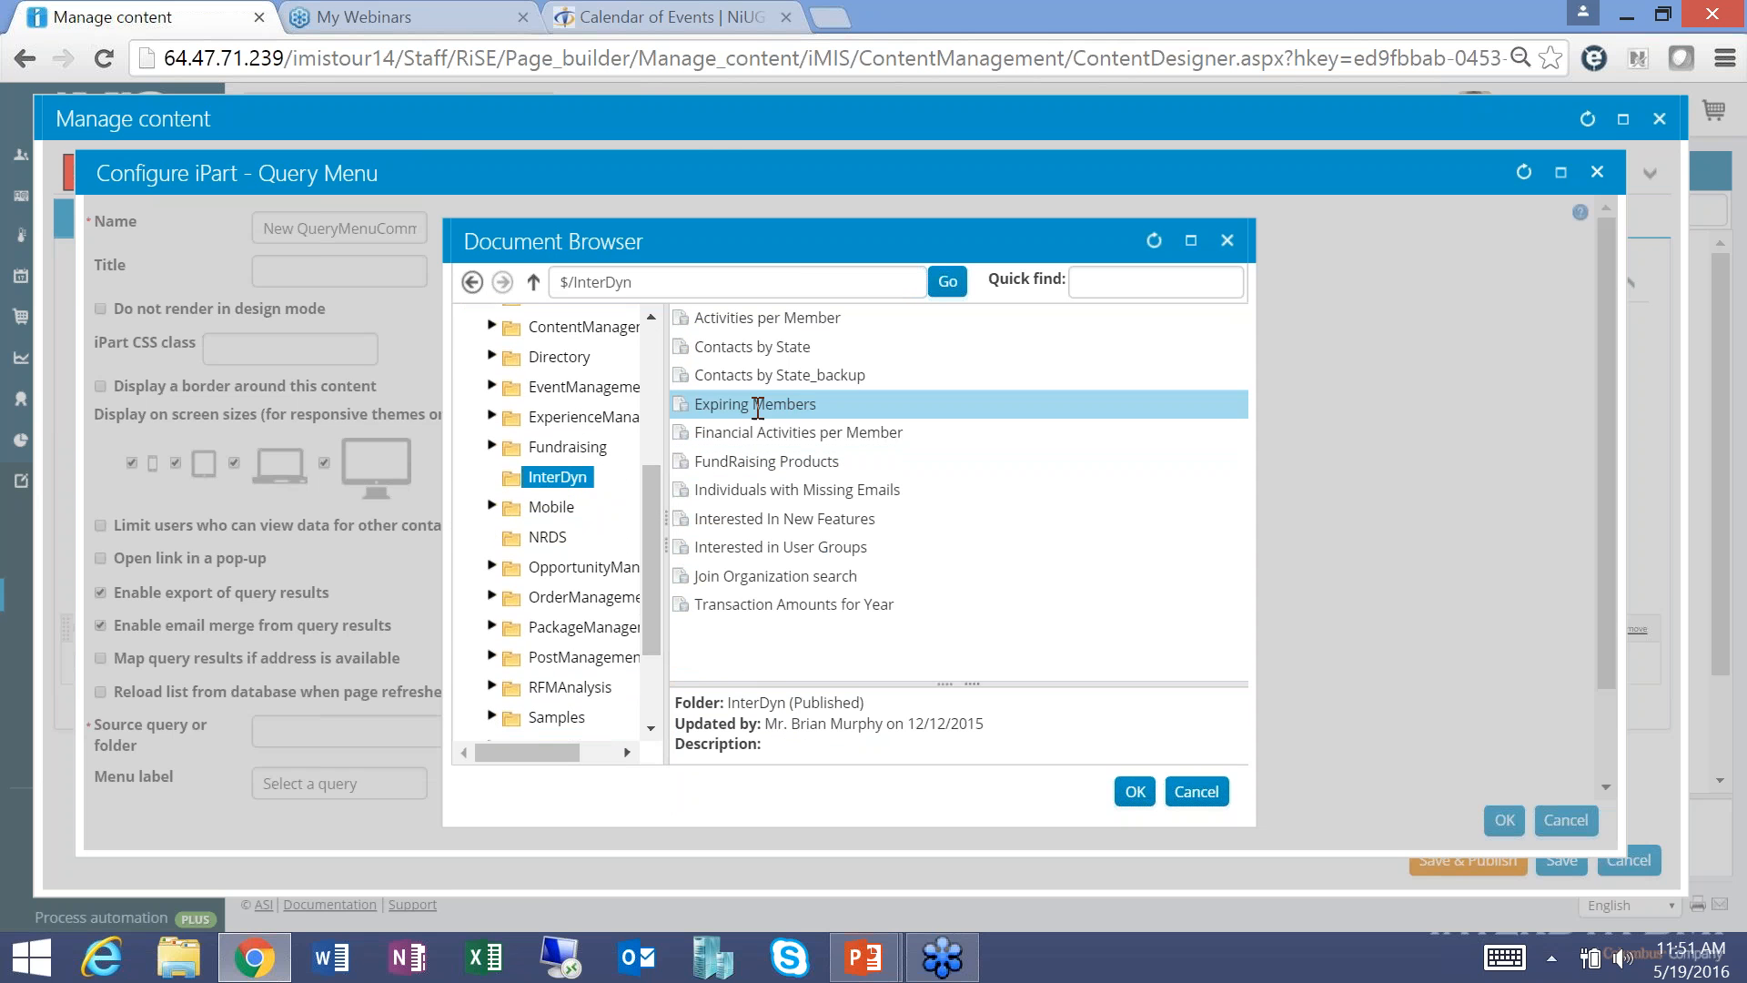
click(758, 406)
double_click(758, 406)
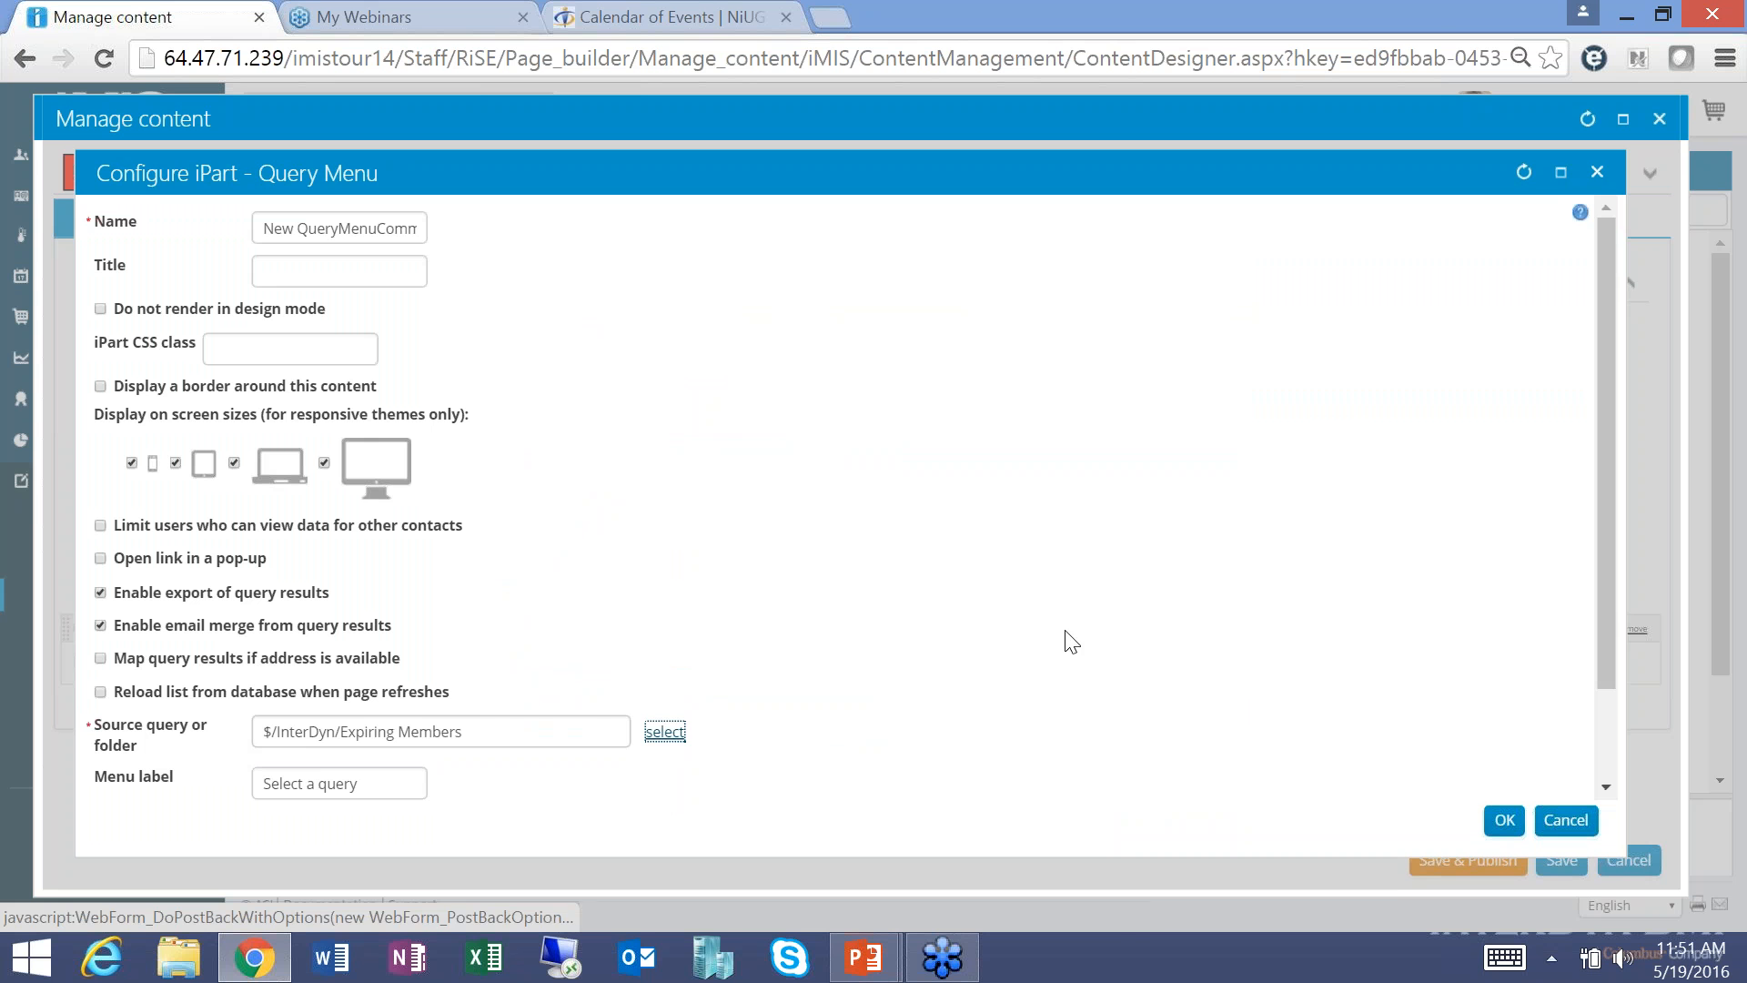
click(1505, 822)
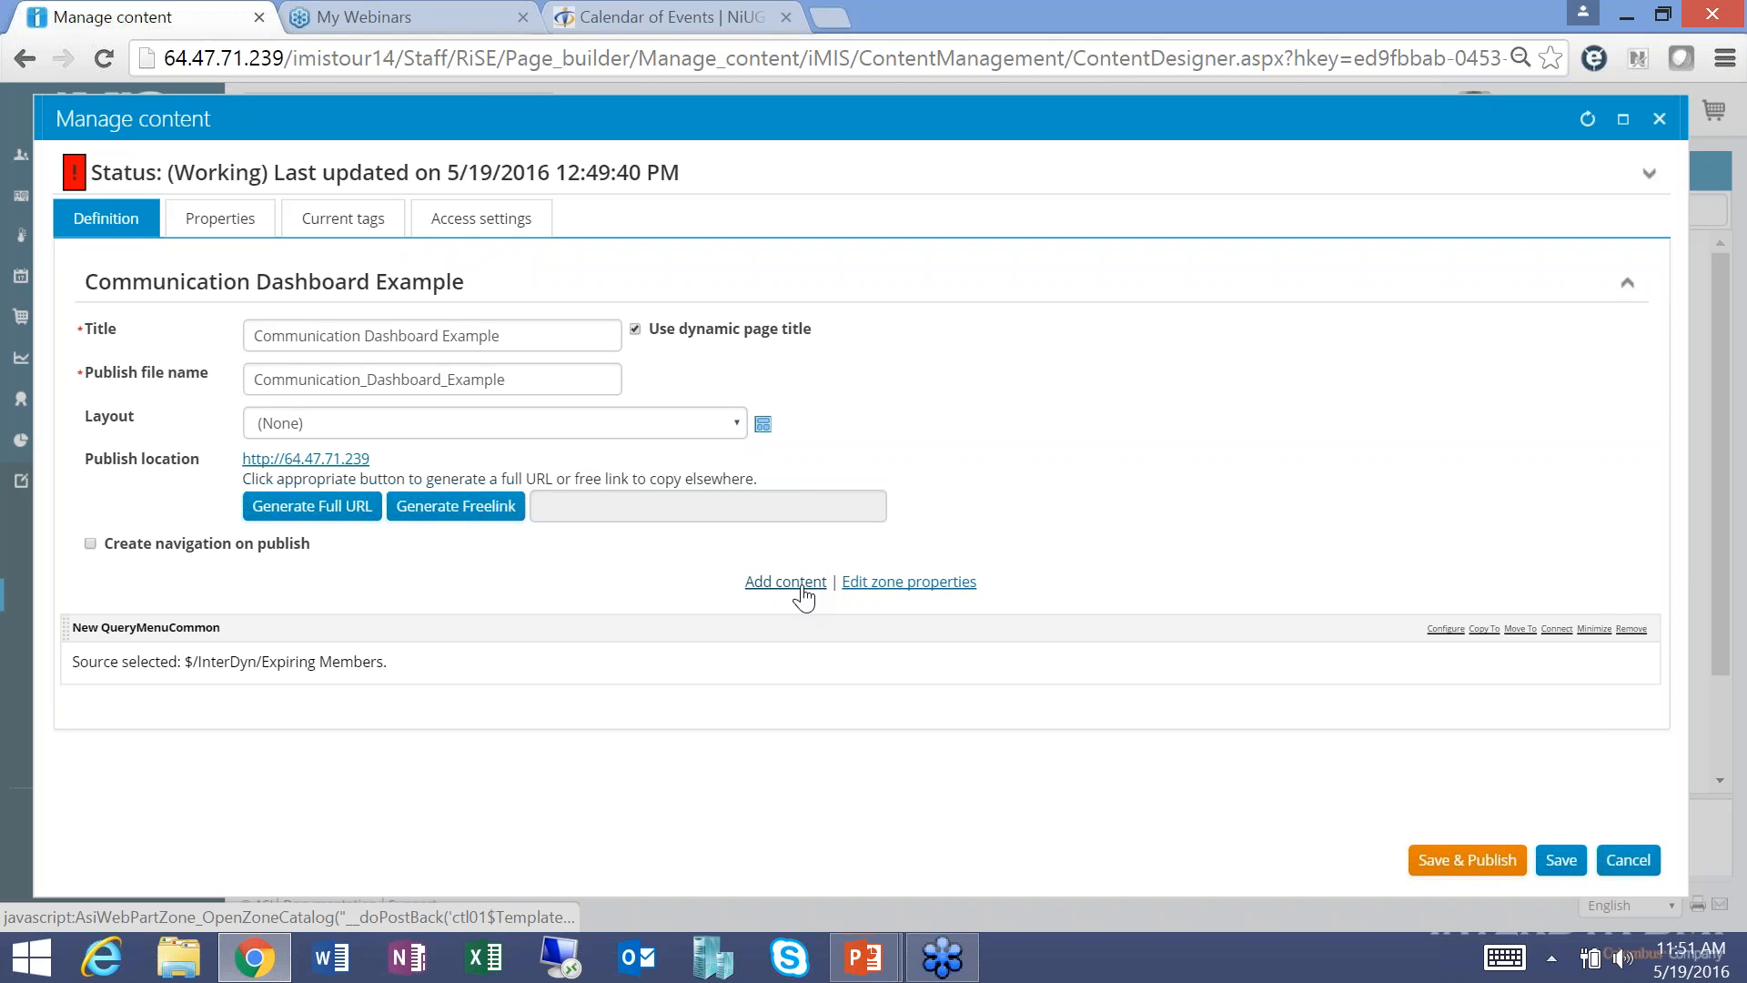
Add a Content Html iPart to the page and enter the text "Communication Dashboard".
click(786, 582)
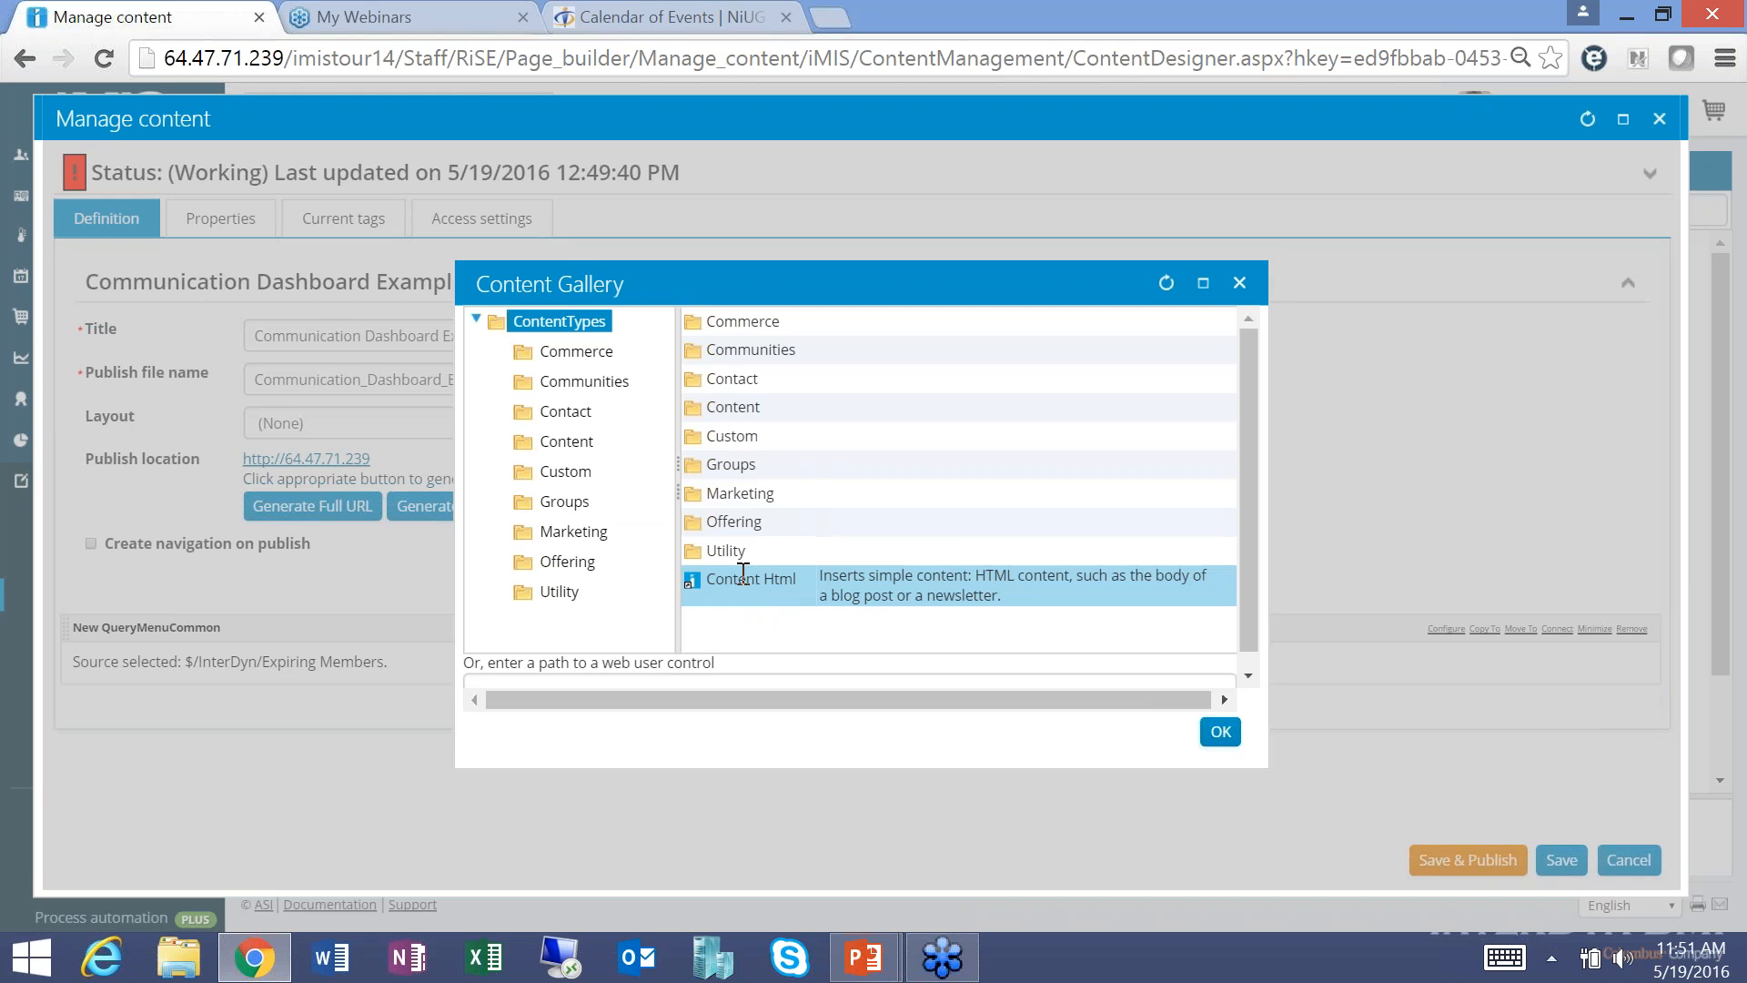
double_click(743, 578)
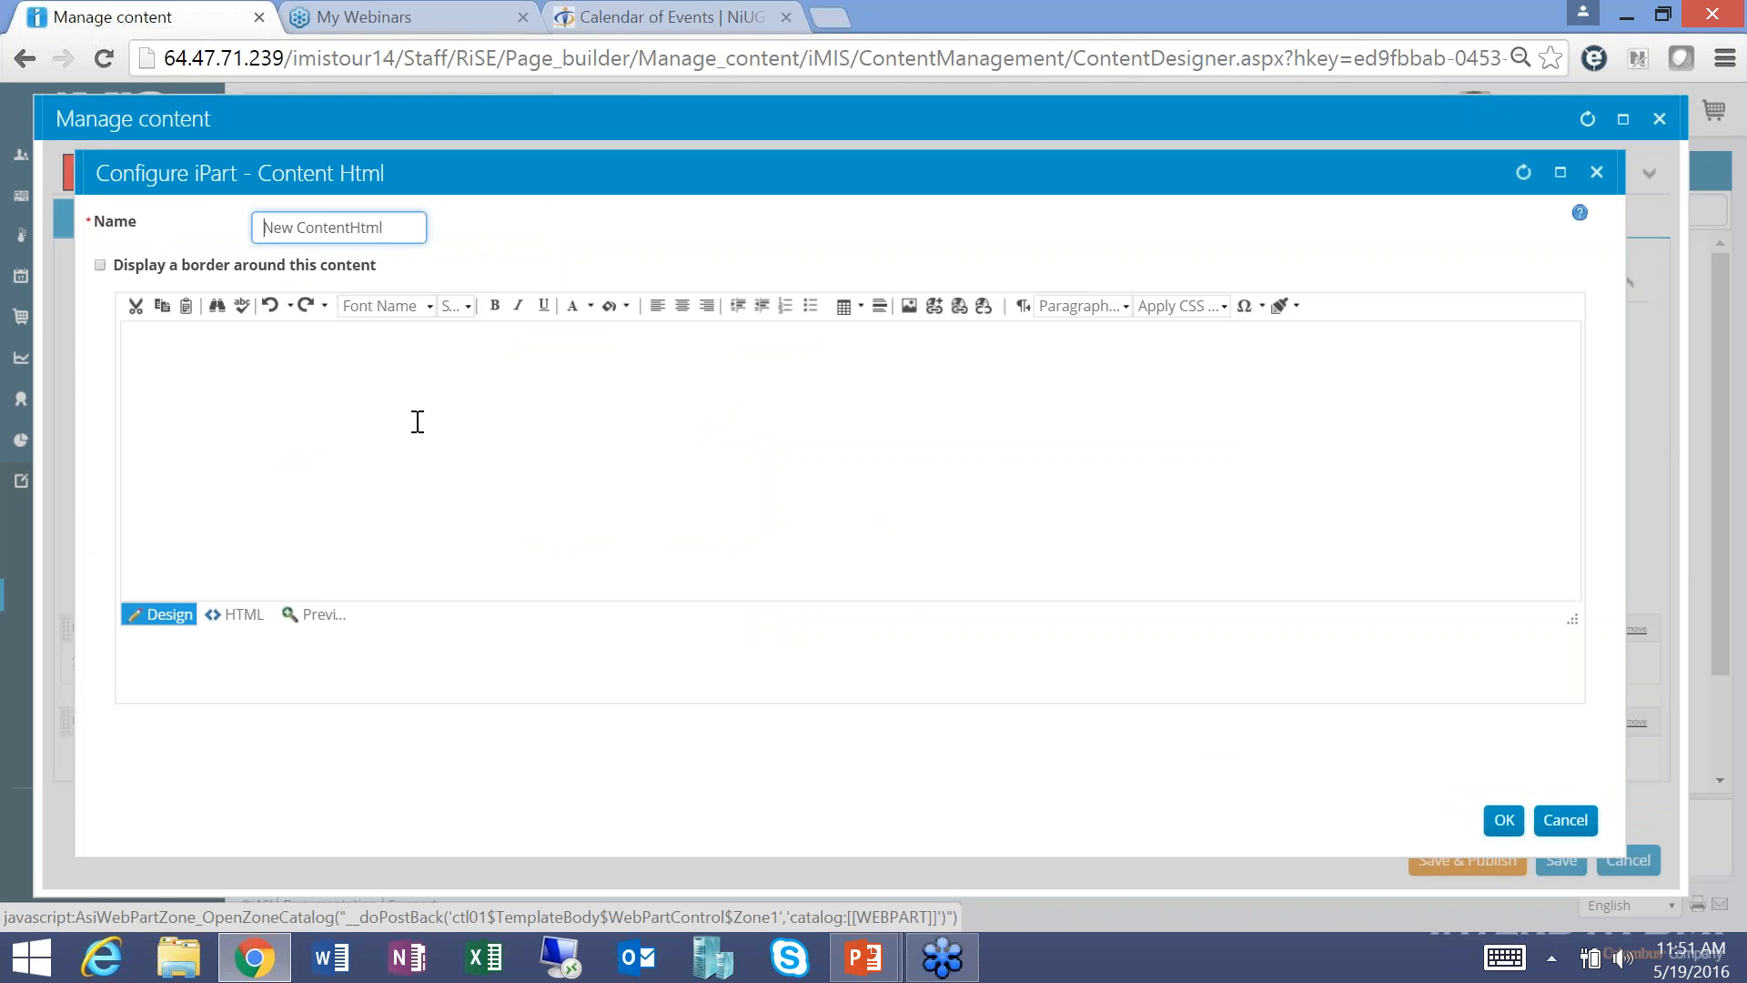
click(418, 421)
text(Communica)
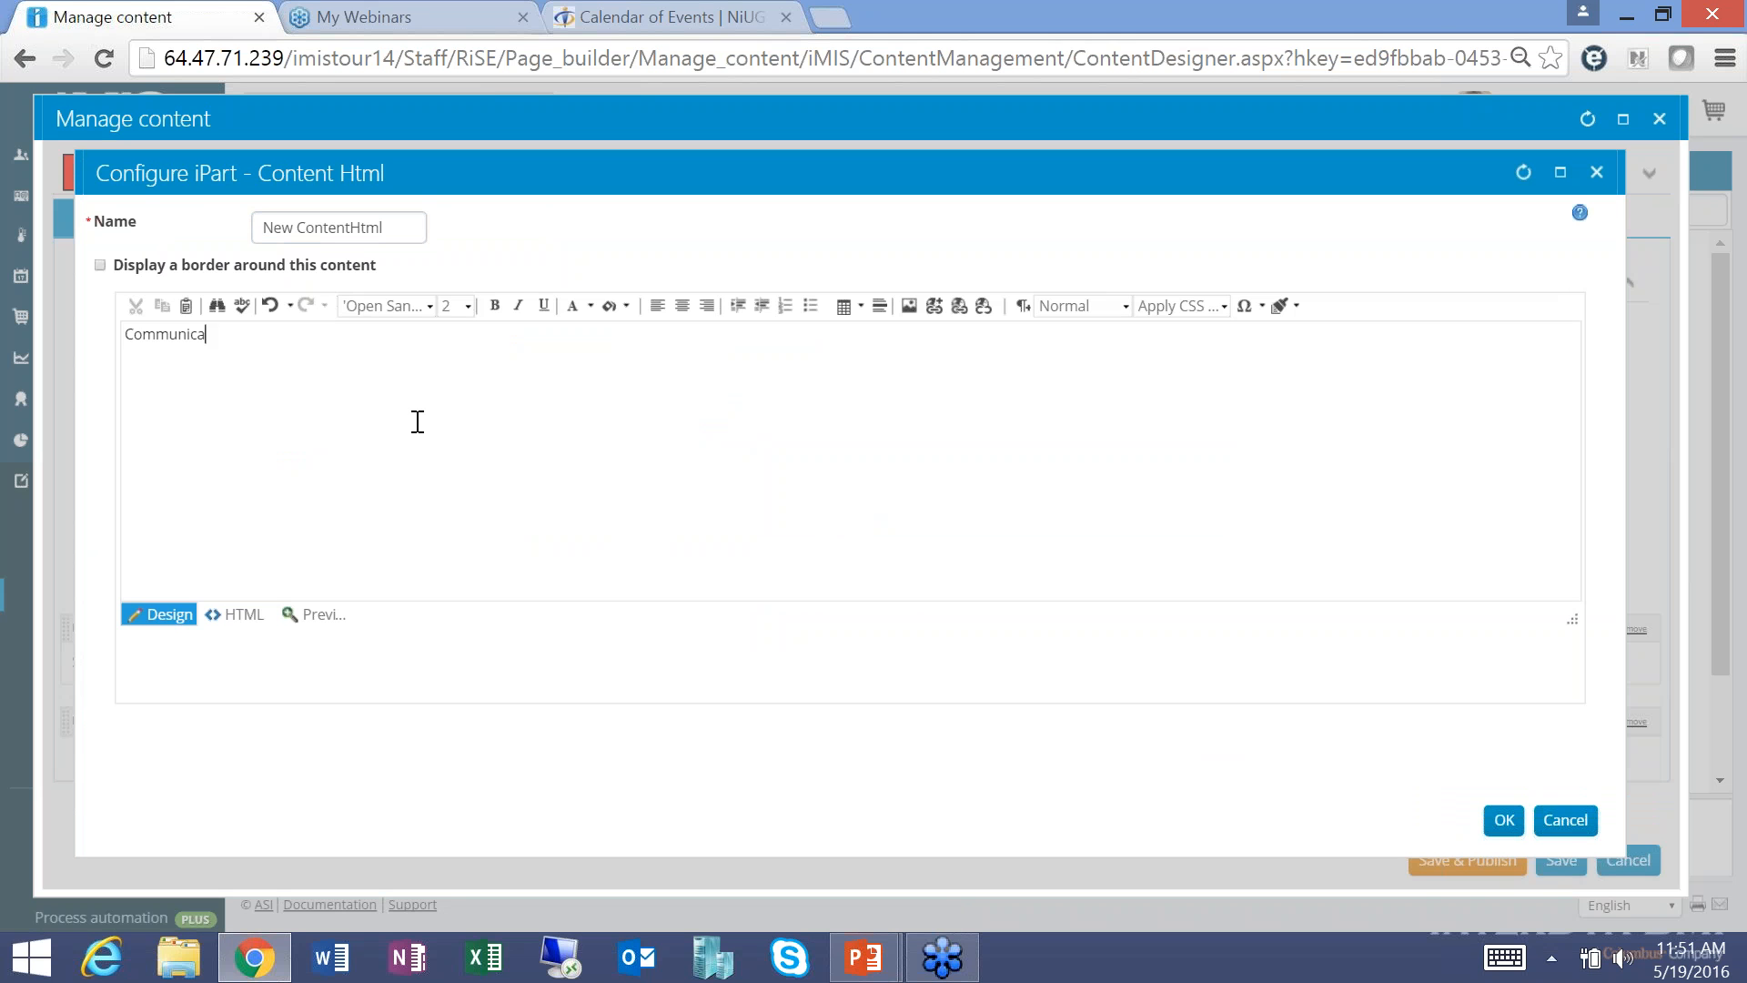
text(tion Dashboard)
key(Return)
drag(327, 340, 15, 348)
drag(327, 337, 131, 326)
key(BackSpace)
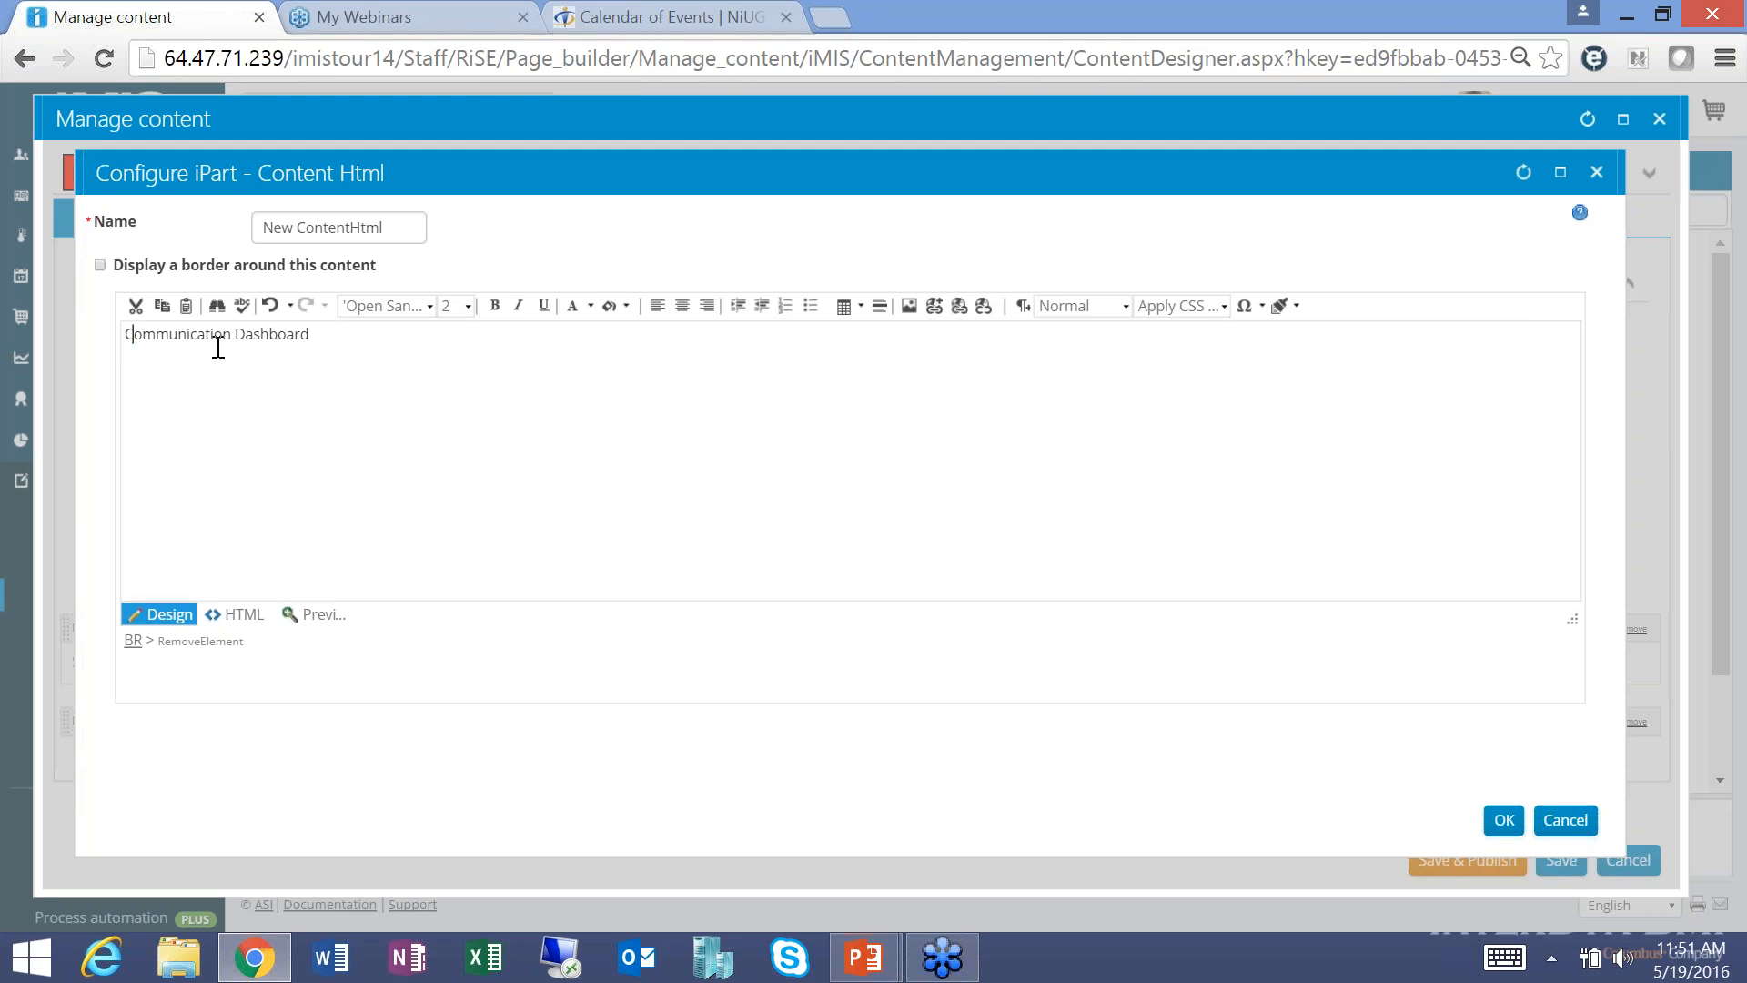
Format the Communication Dashboard text as a heading in size 5, bold and centered.
drag(355, 337, 132, 341)
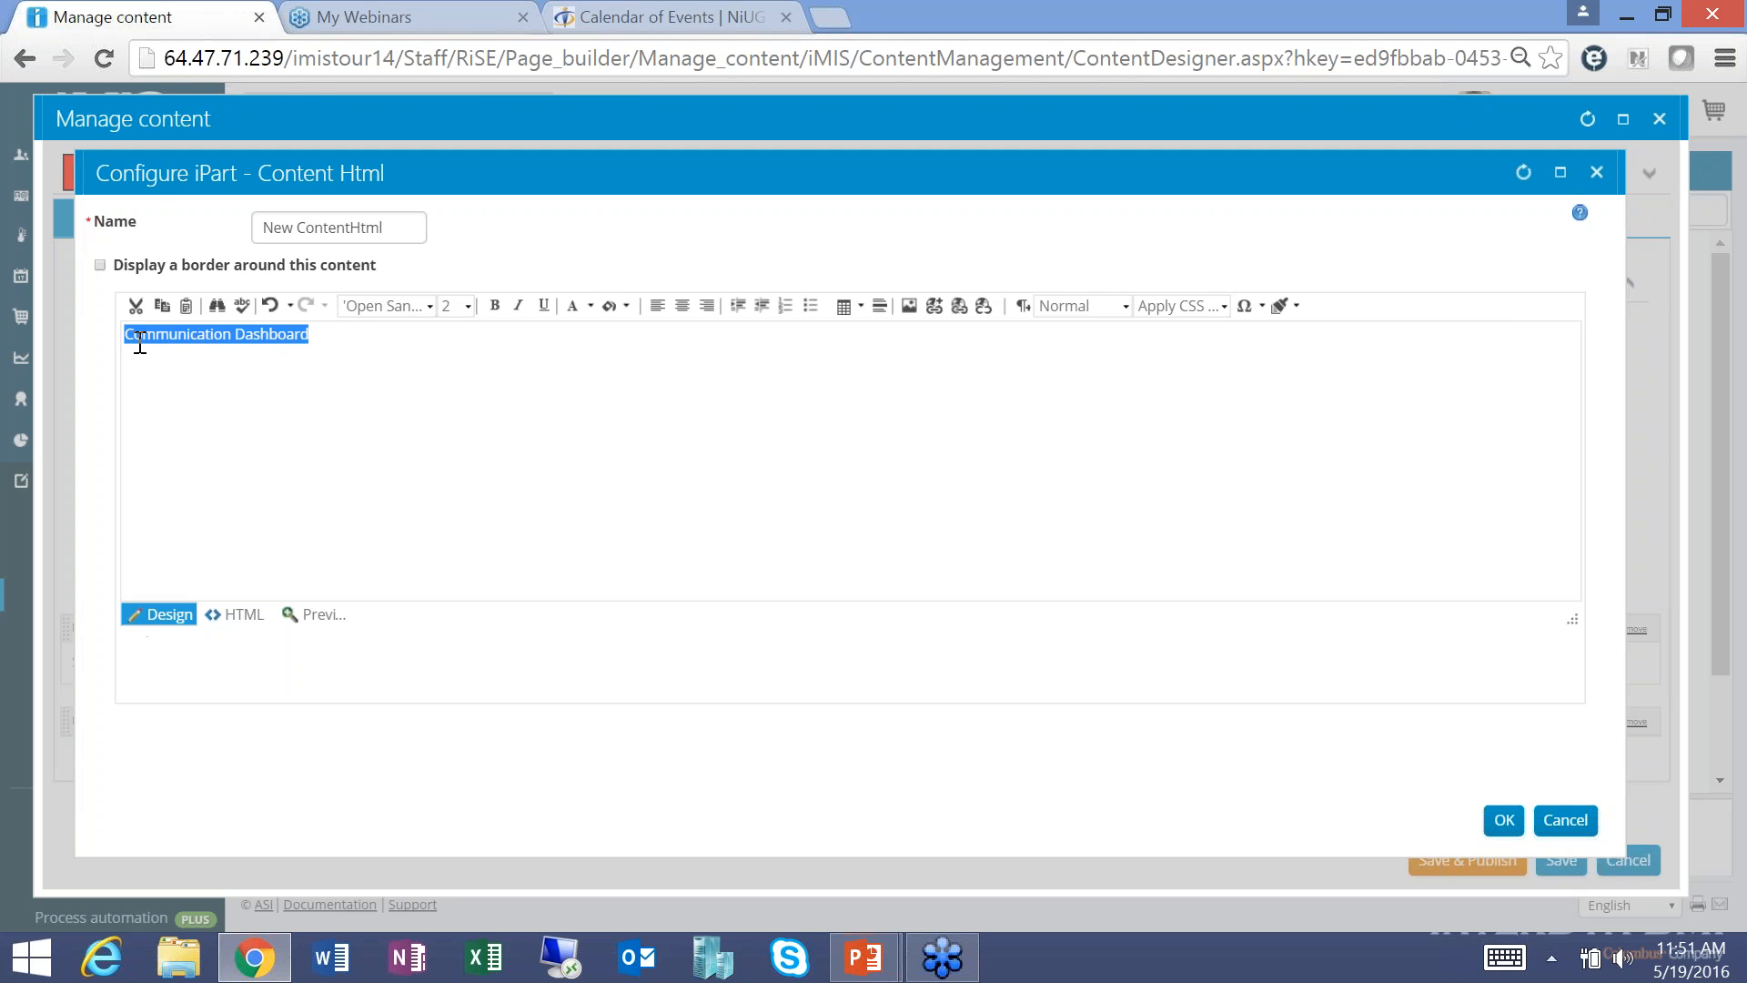
click(468, 306)
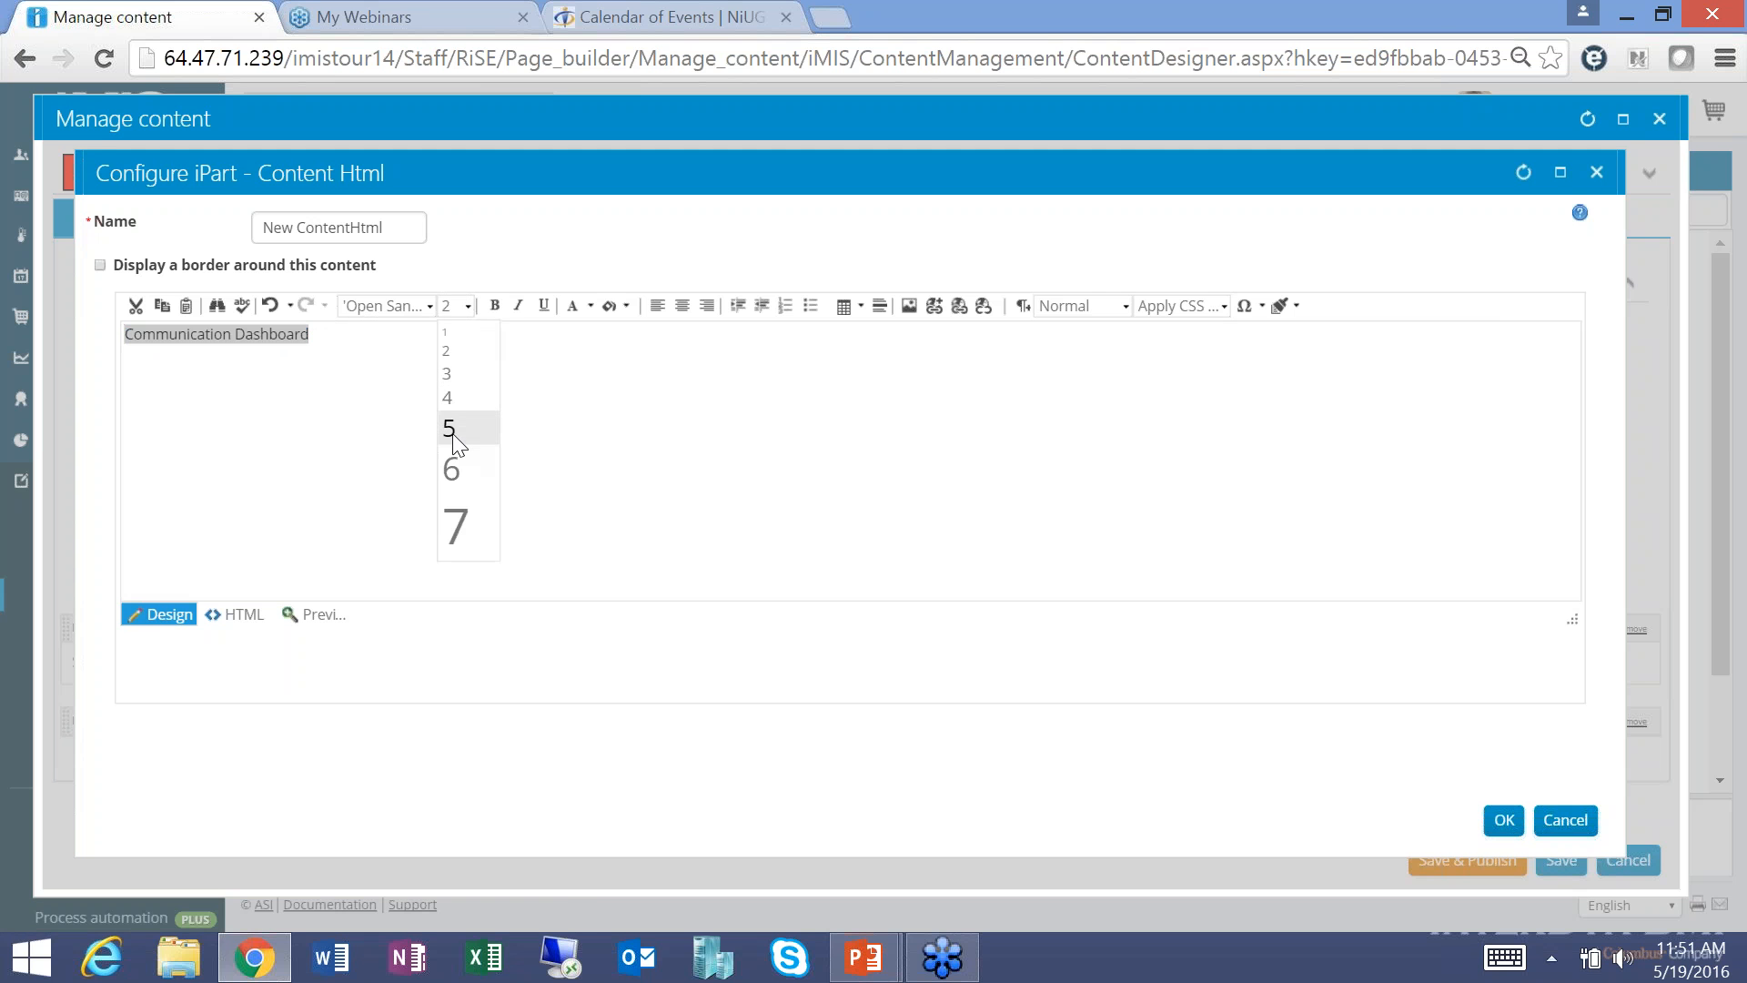
click(455, 424)
click(496, 308)
click(682, 305)
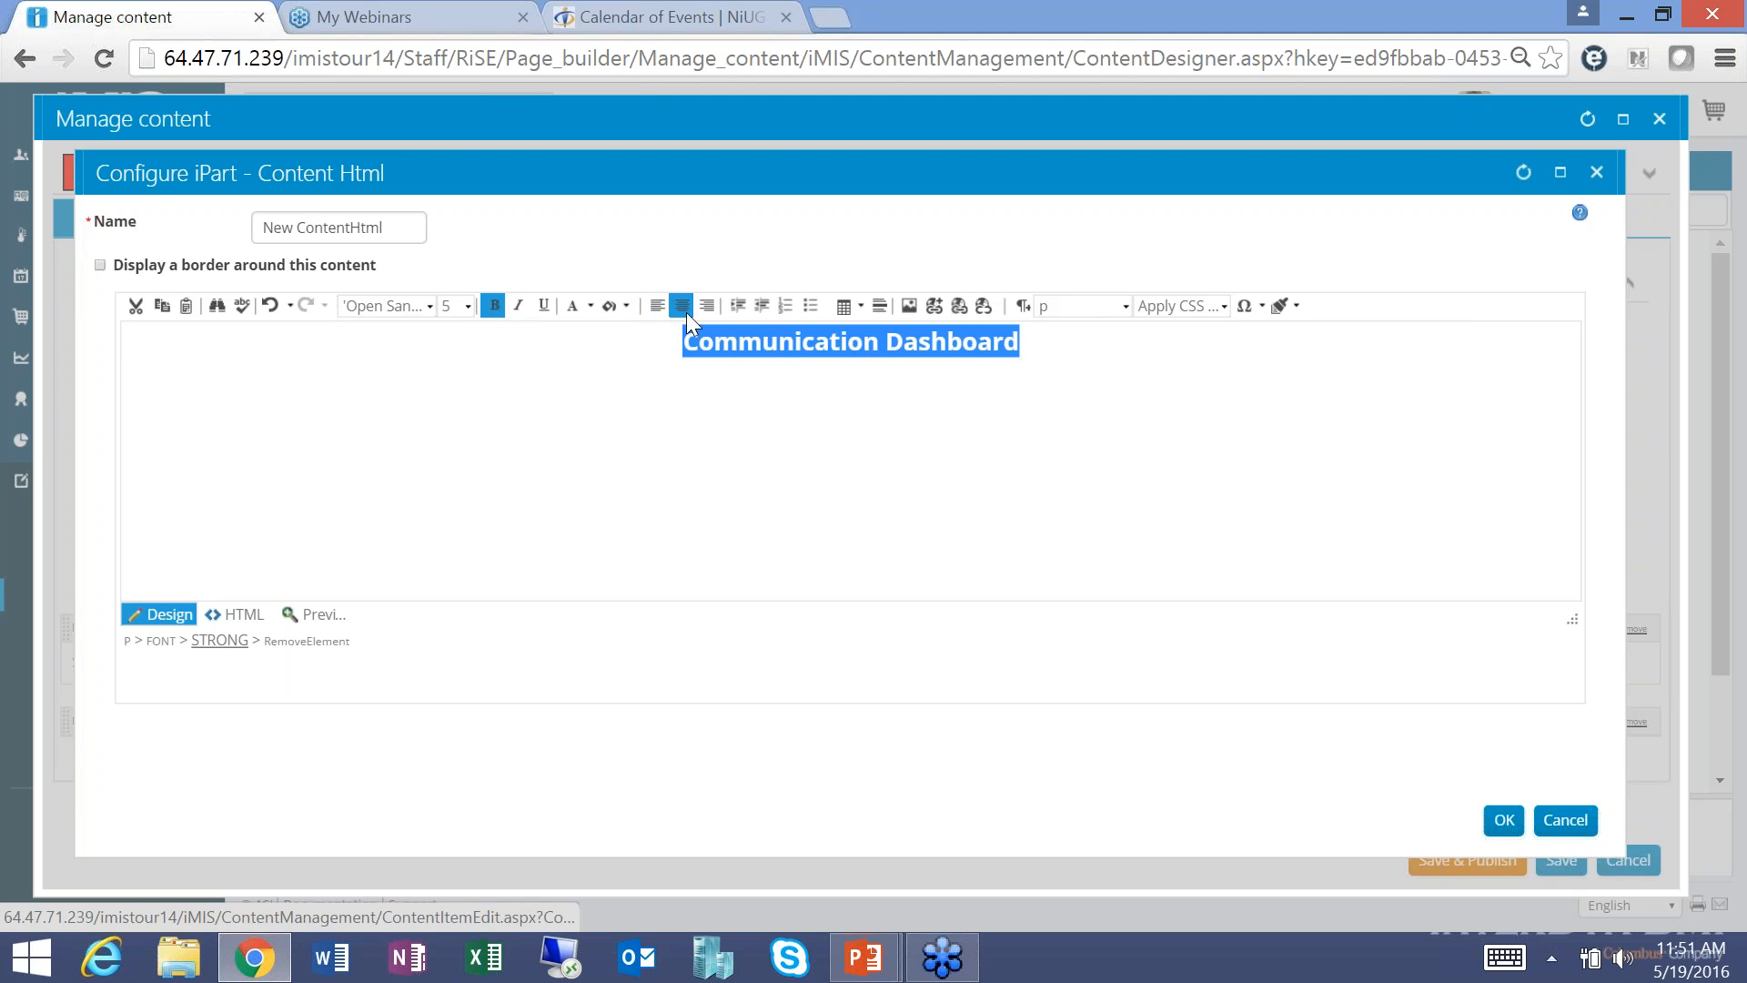
Place the Communication Dashboard heading above the Expiring Members query menu, and save and publish the page.
click(1520, 816)
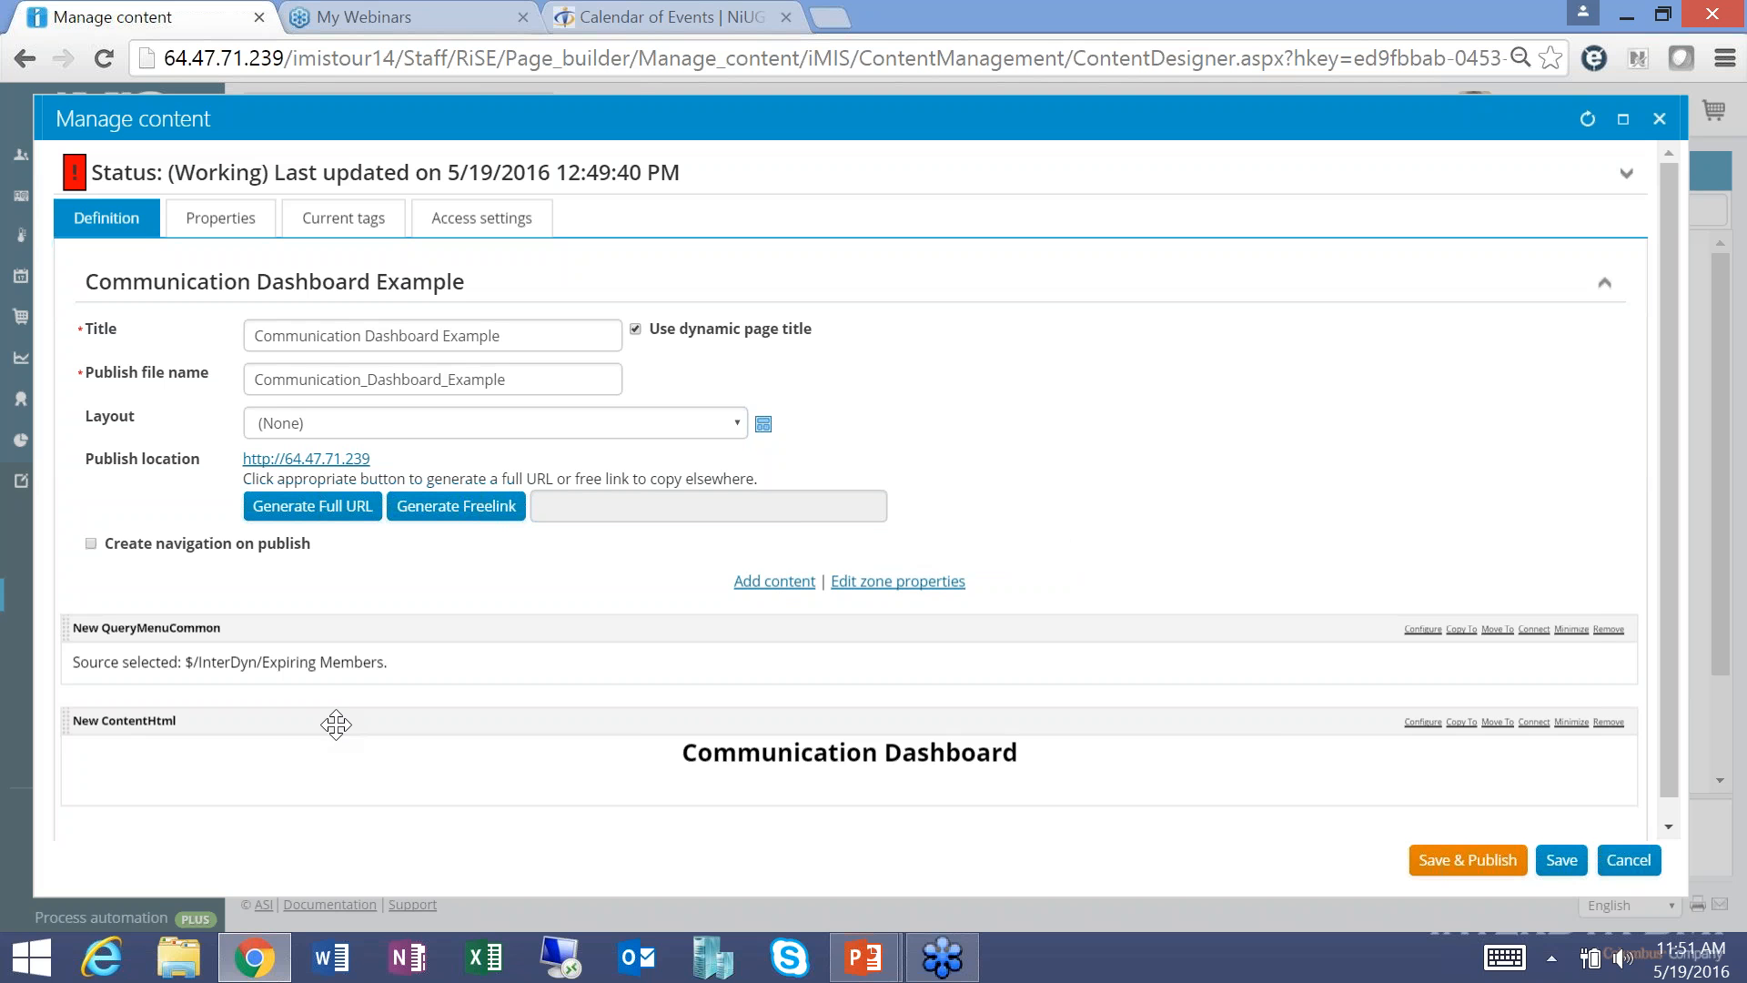
drag(336, 724, 336, 605)
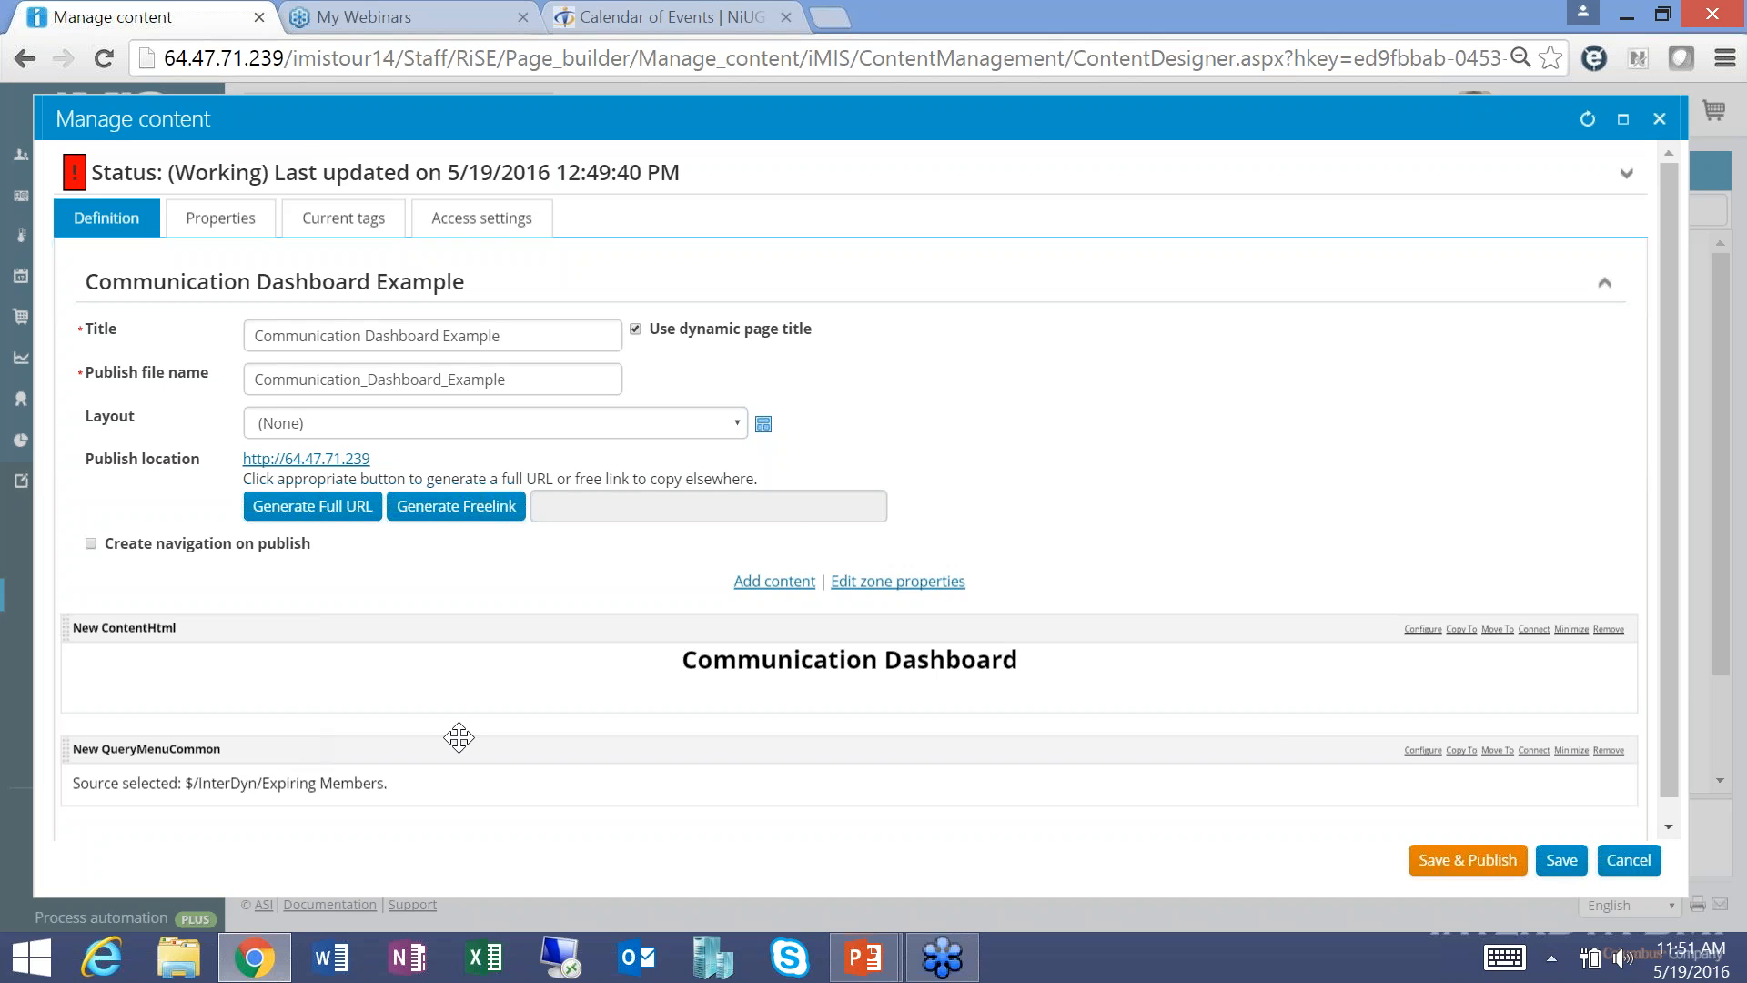
click(1456, 861)
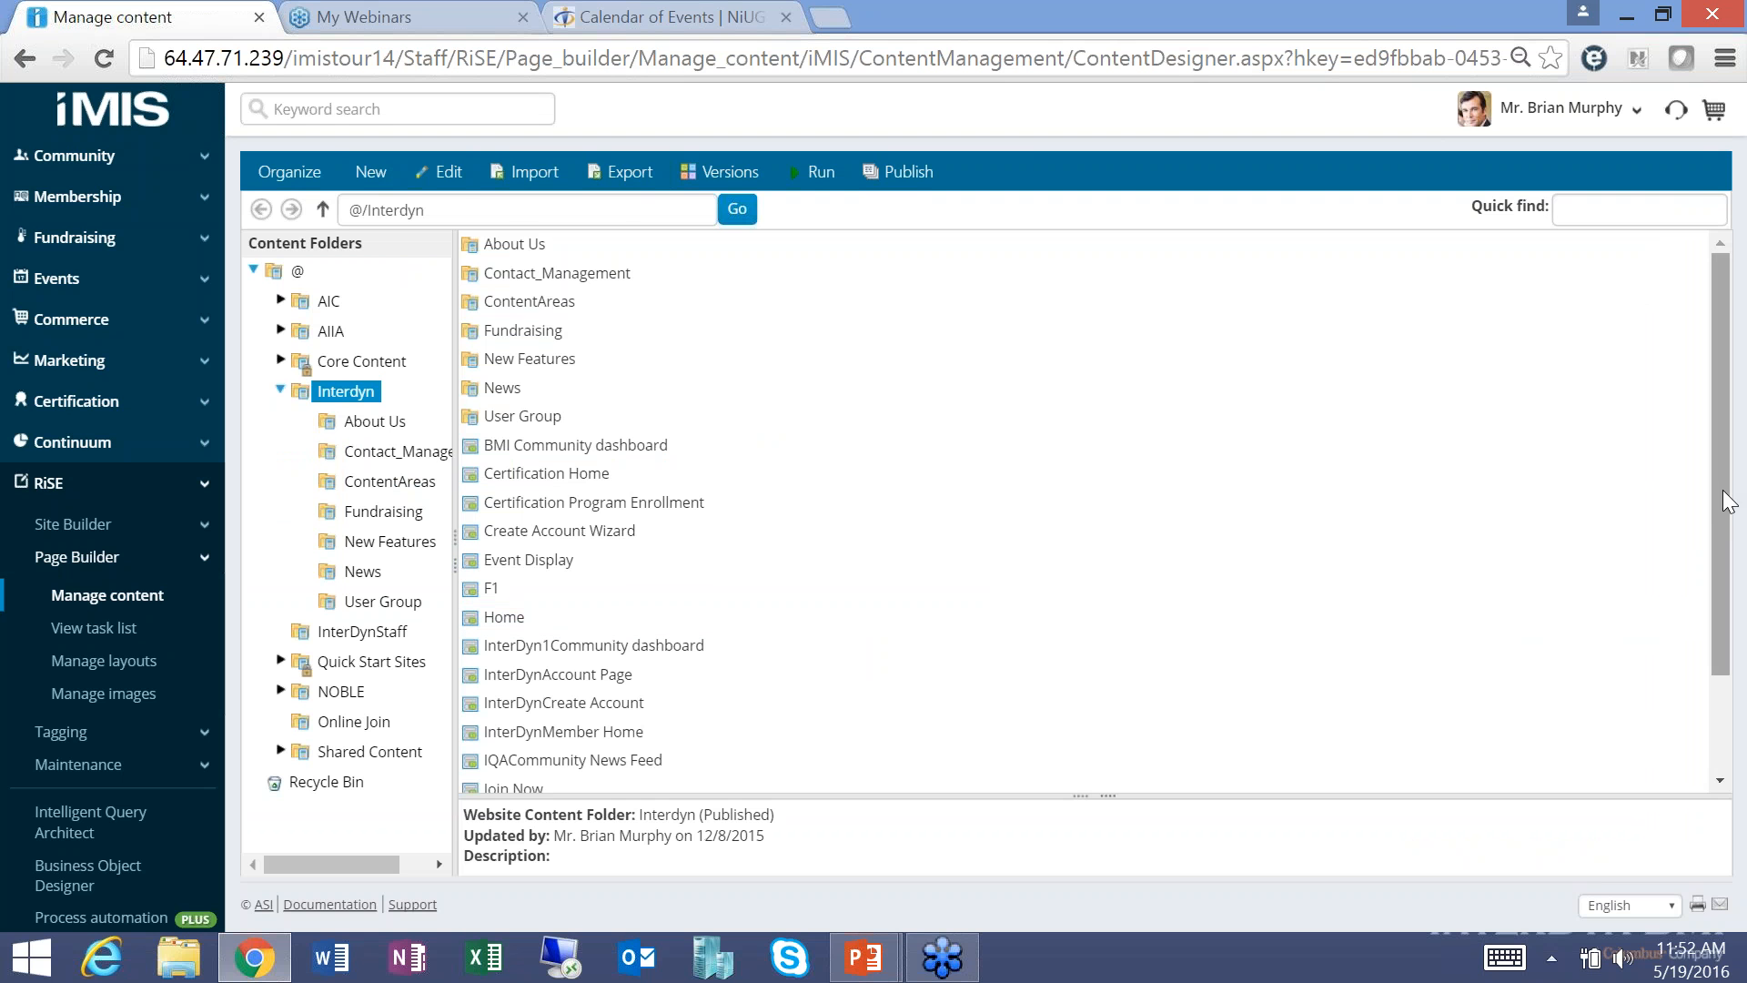
drag(1726, 524, 1713, 469)
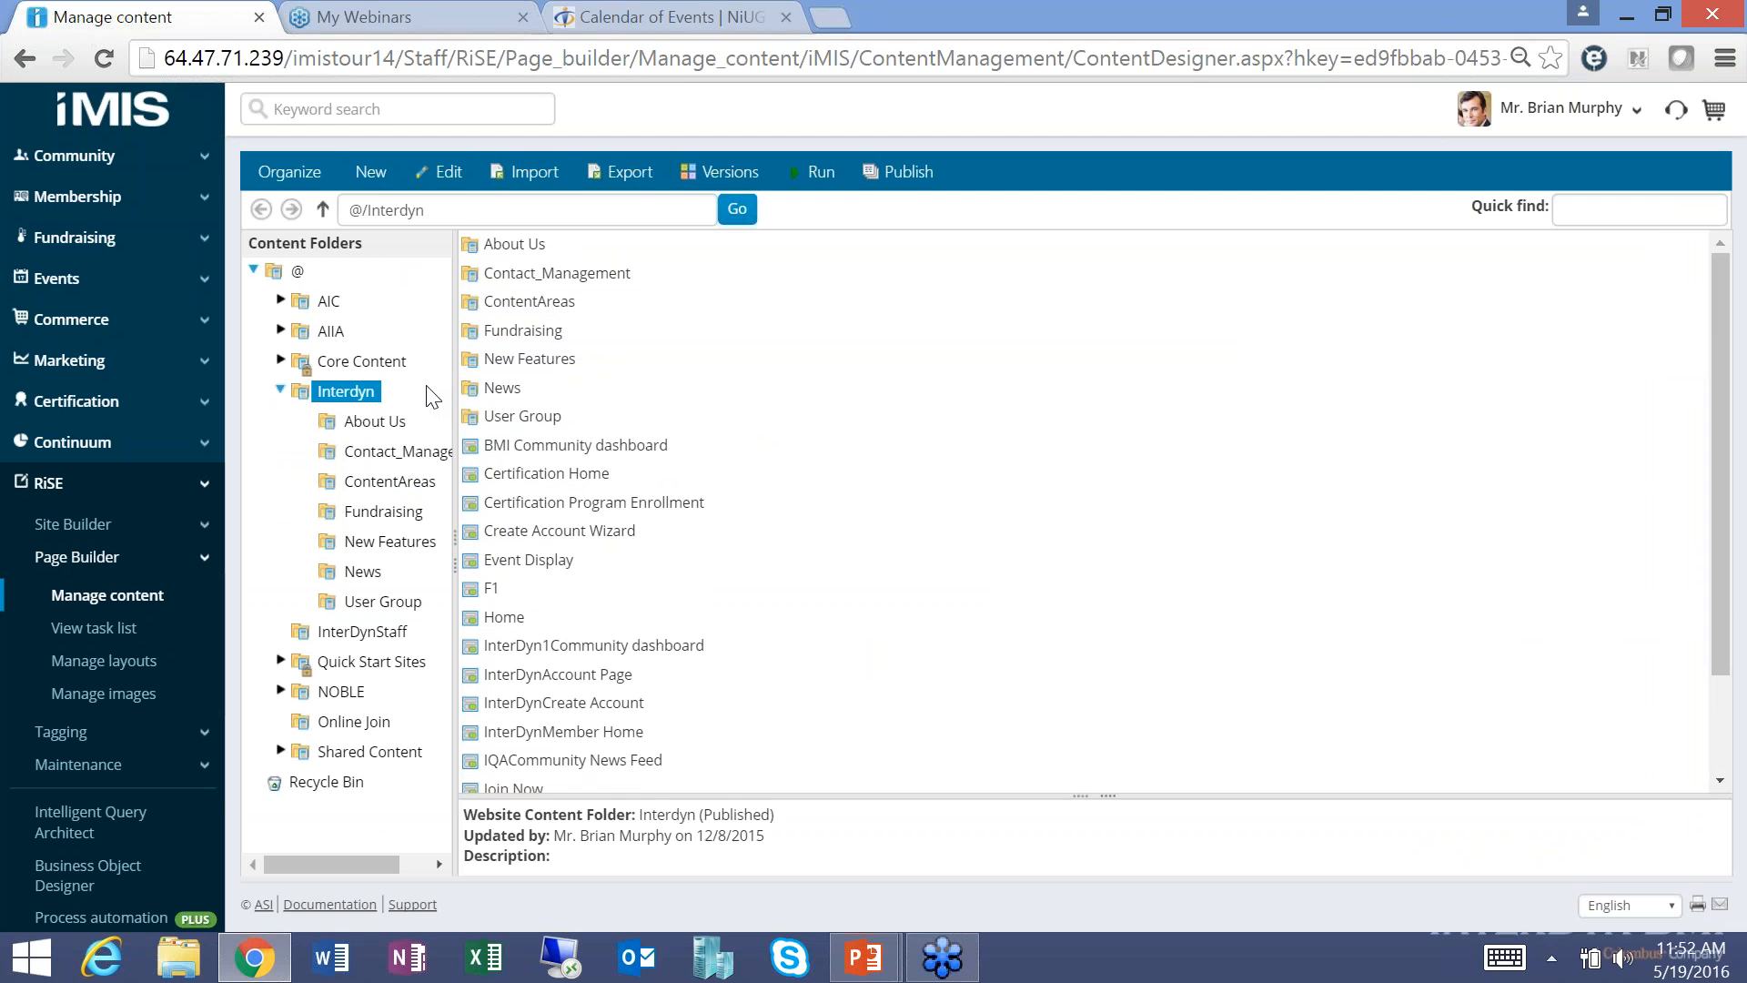
click(103, 58)
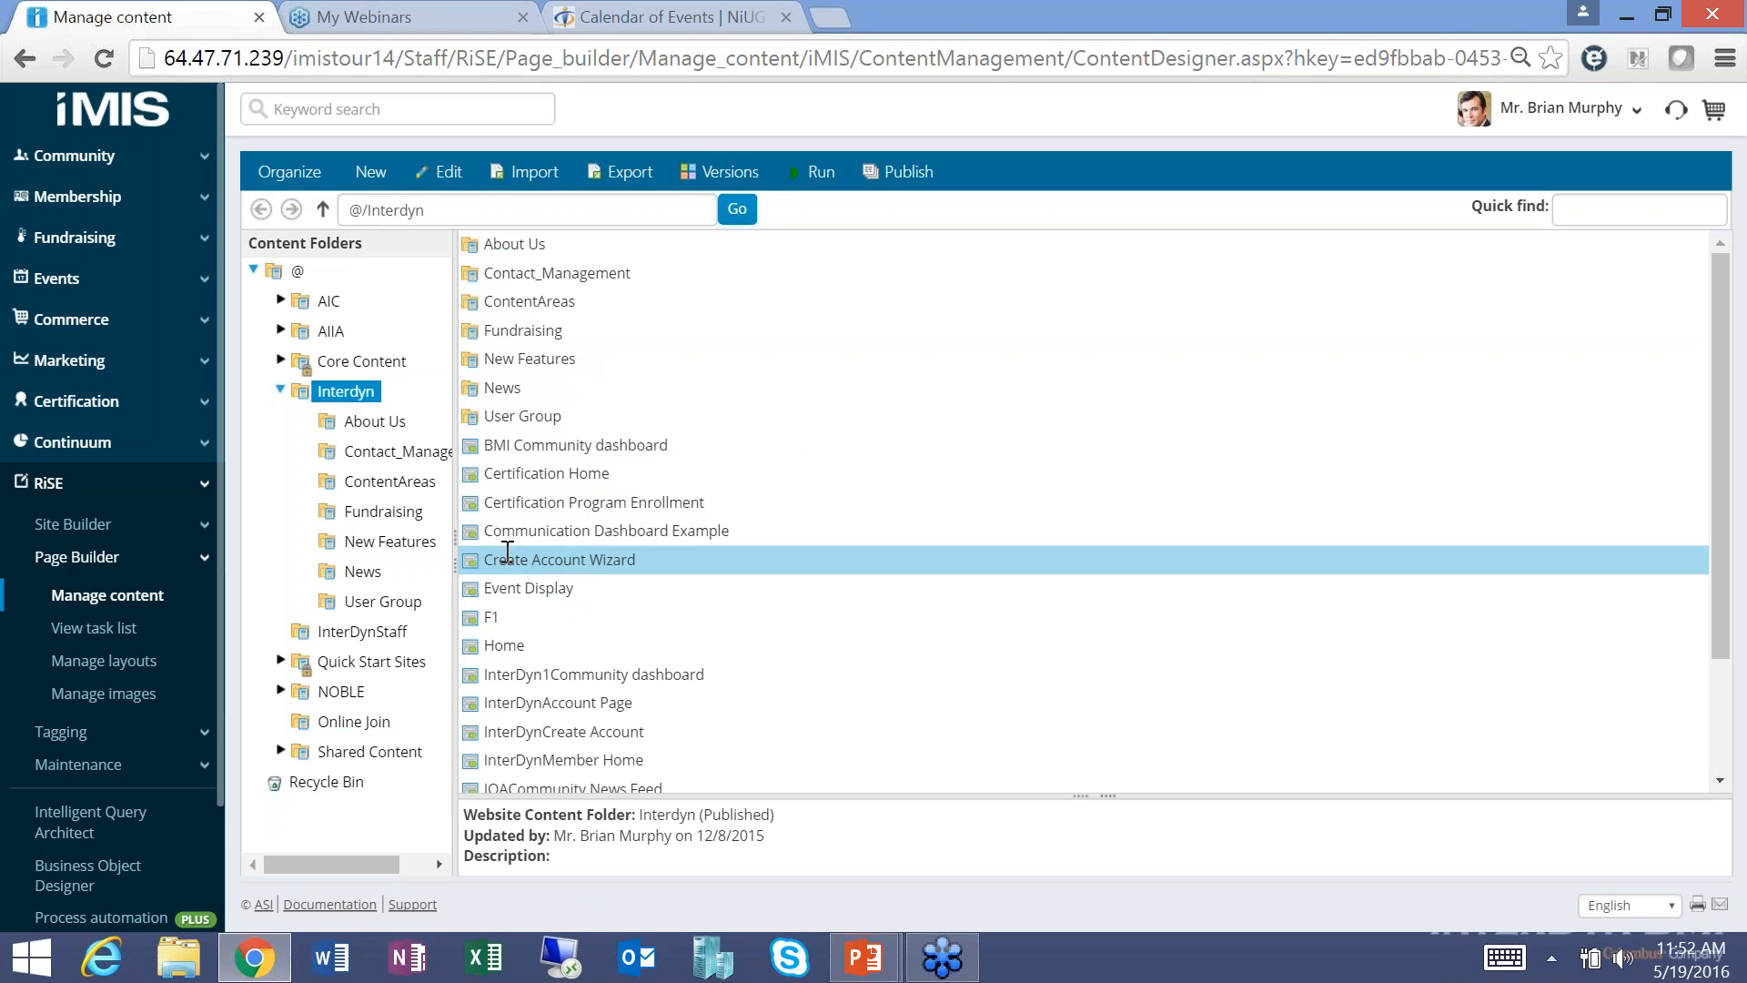
Create a navigation item under Community in the Staff sitemap with the link text "Communication Dashboard".
click(86, 523)
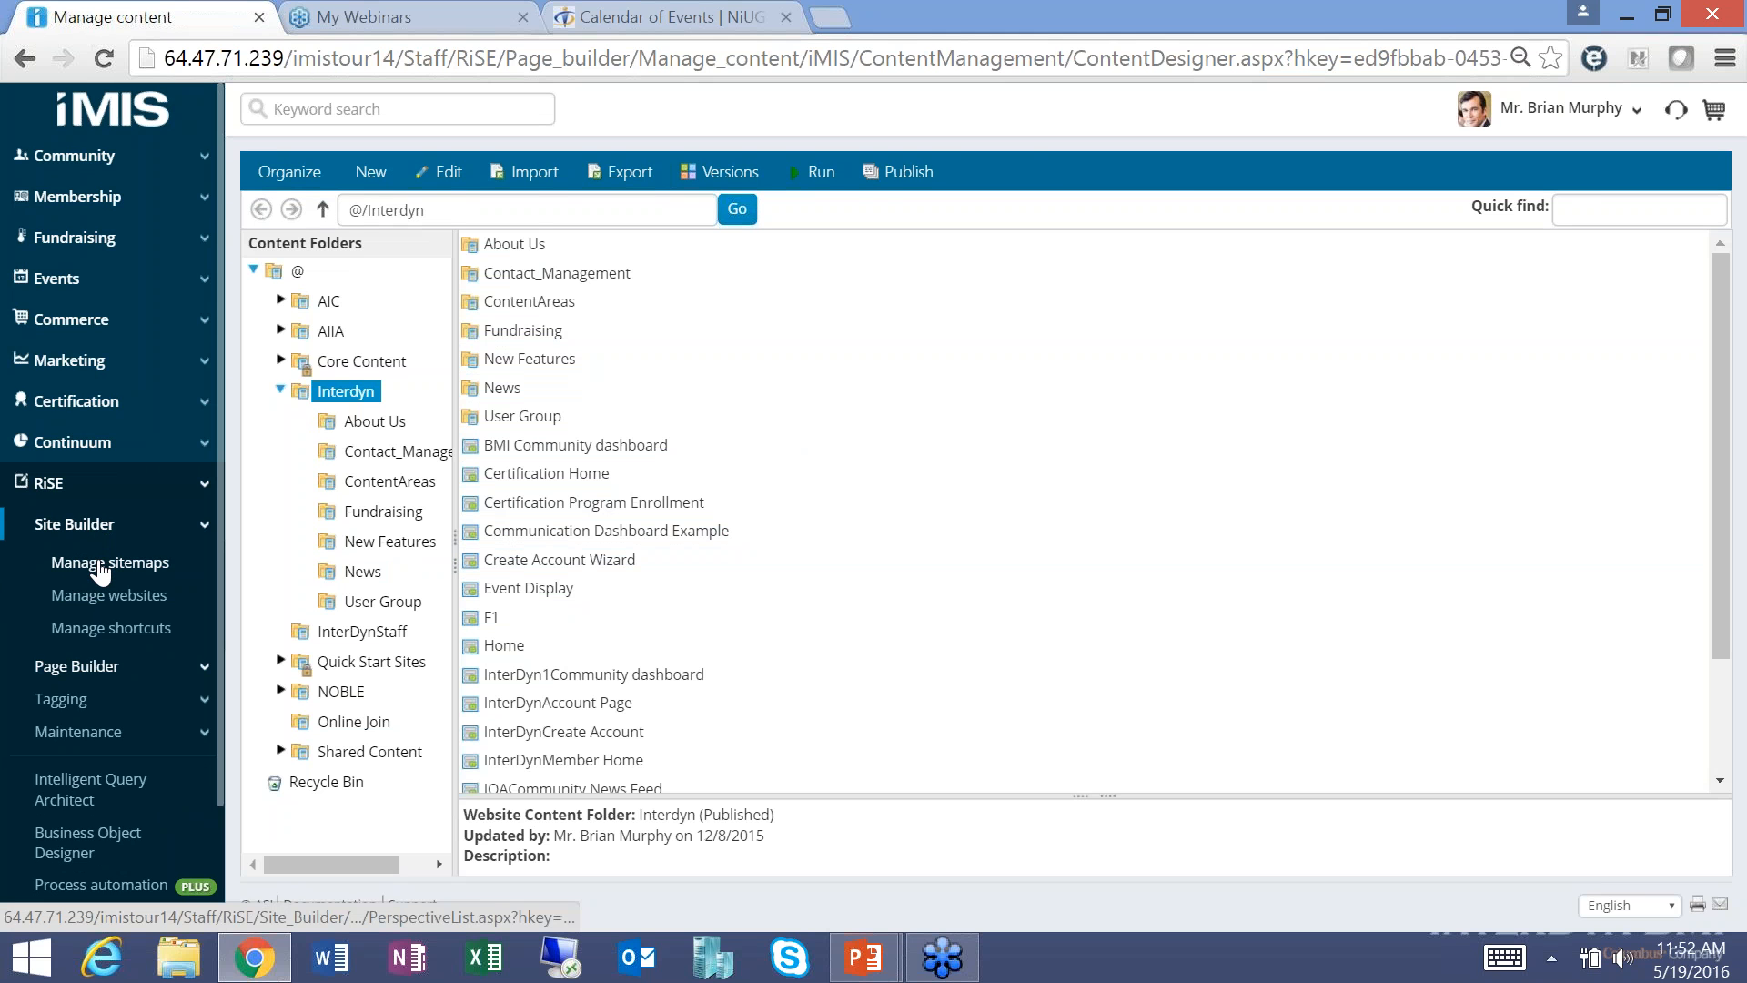
click(100, 564)
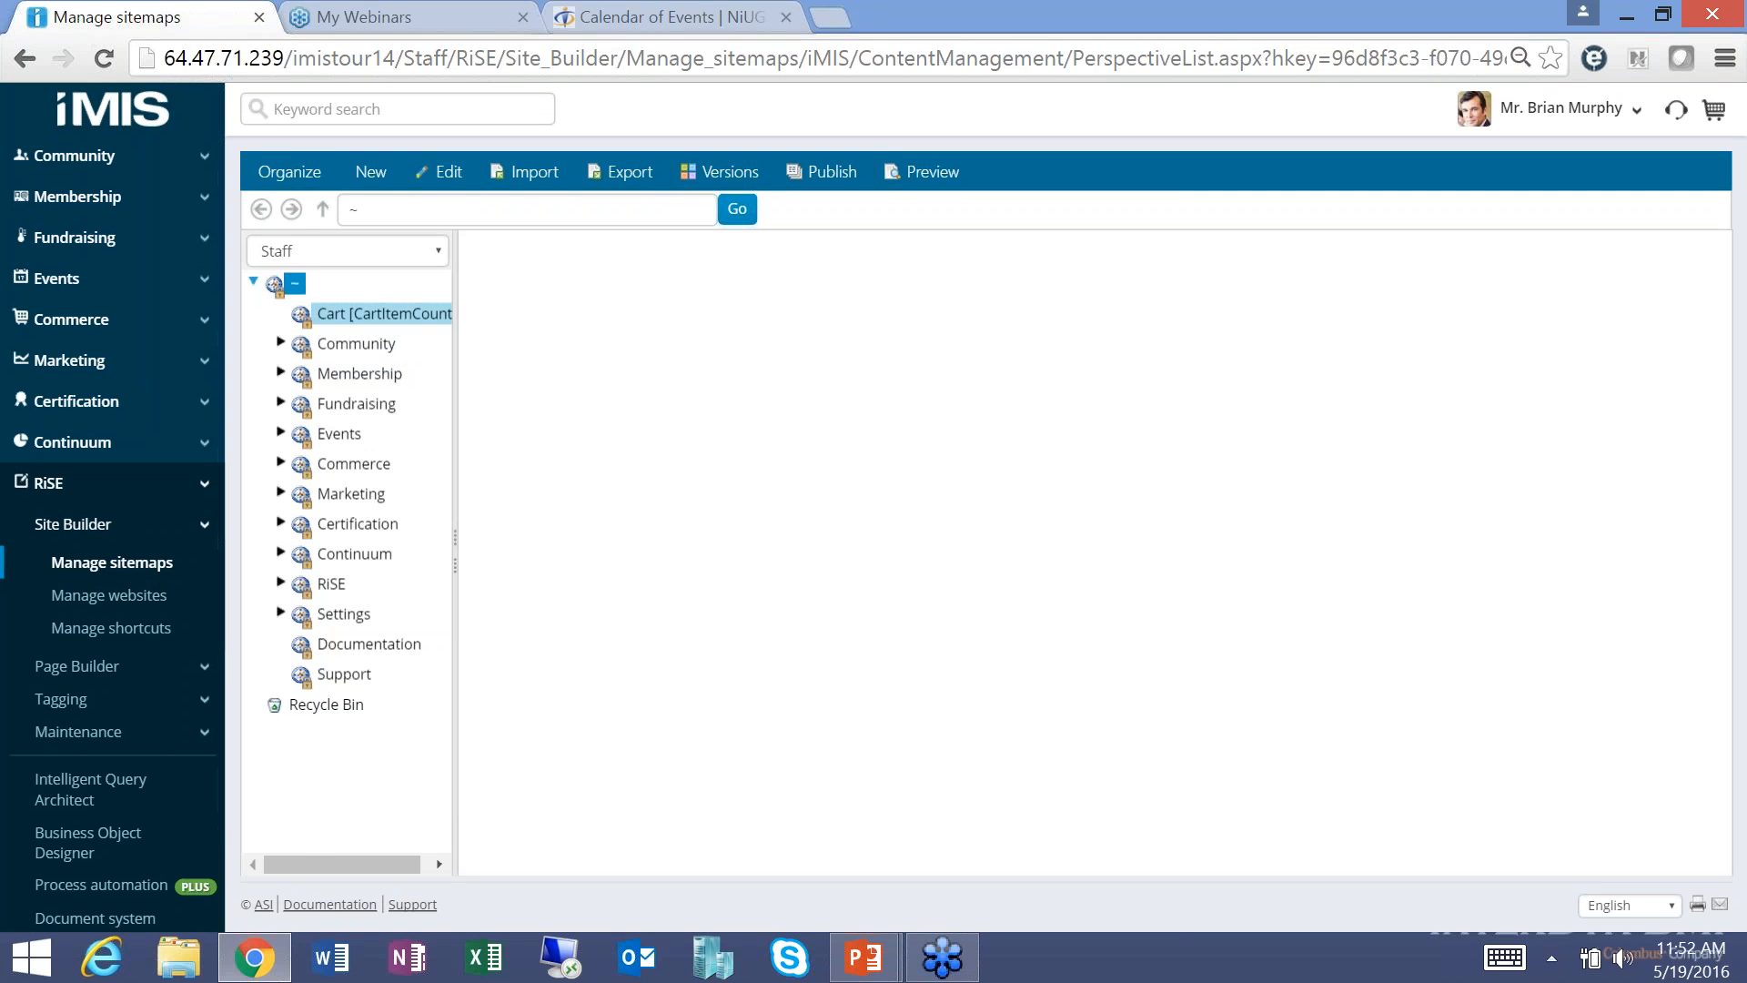
click(280, 348)
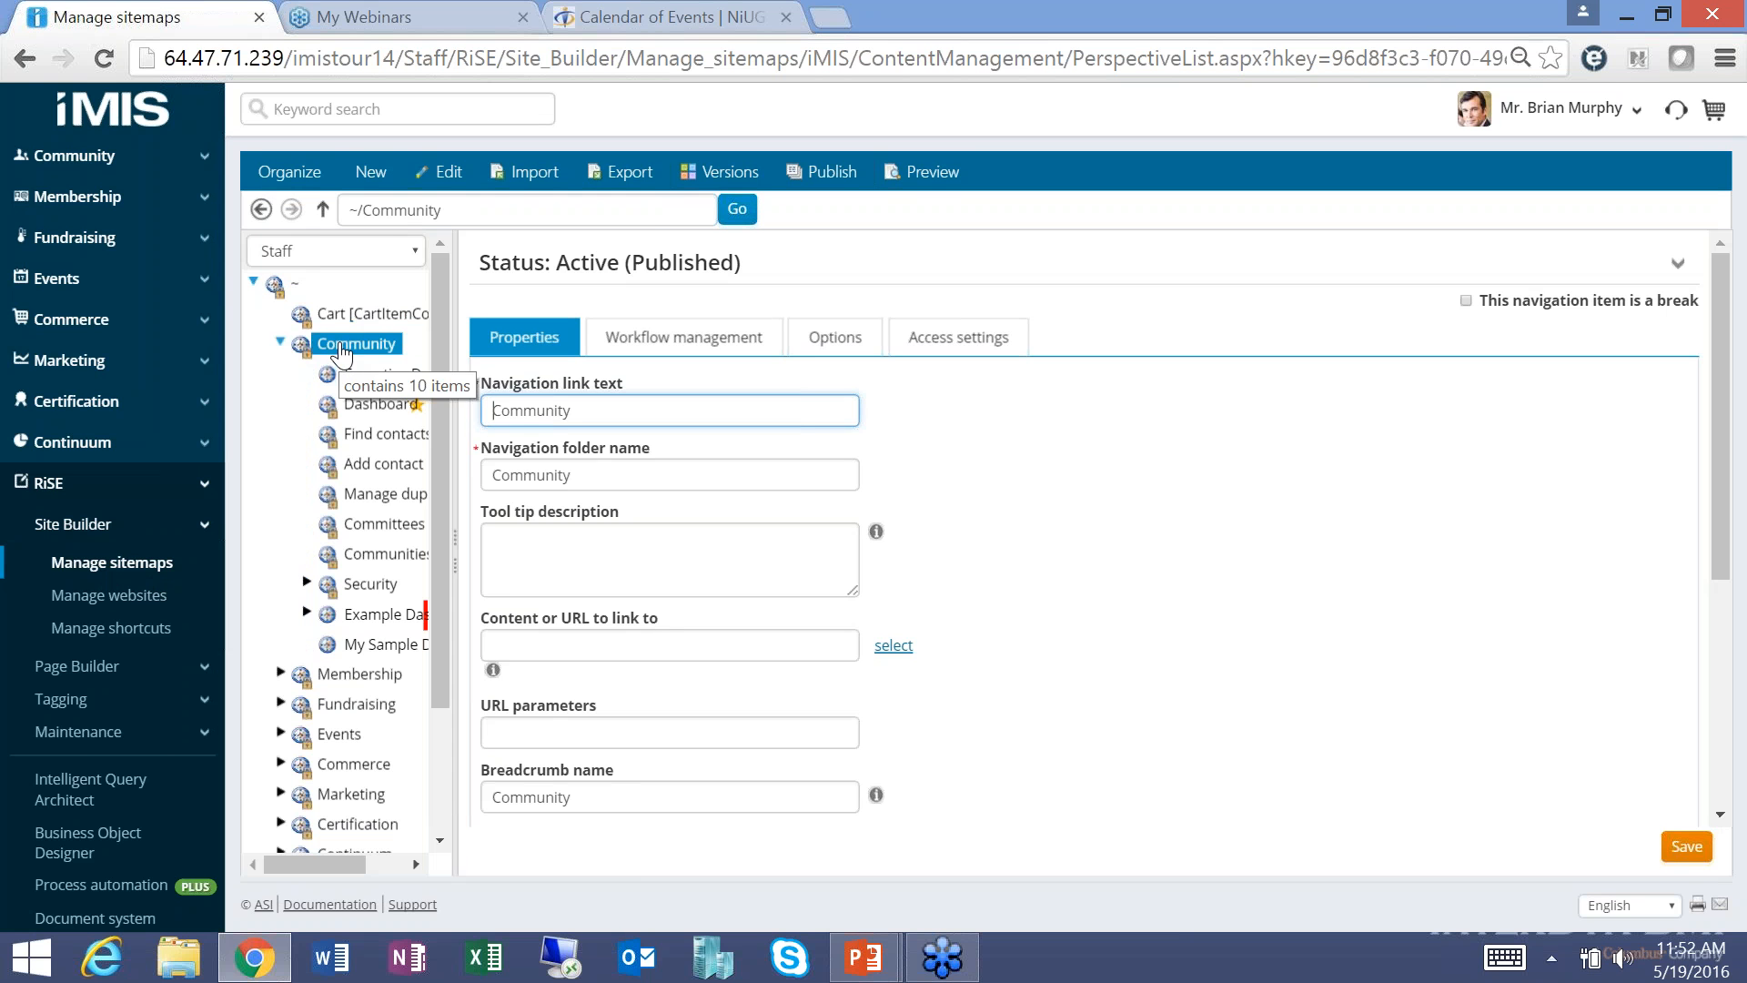
click(370, 171)
click(391, 212)
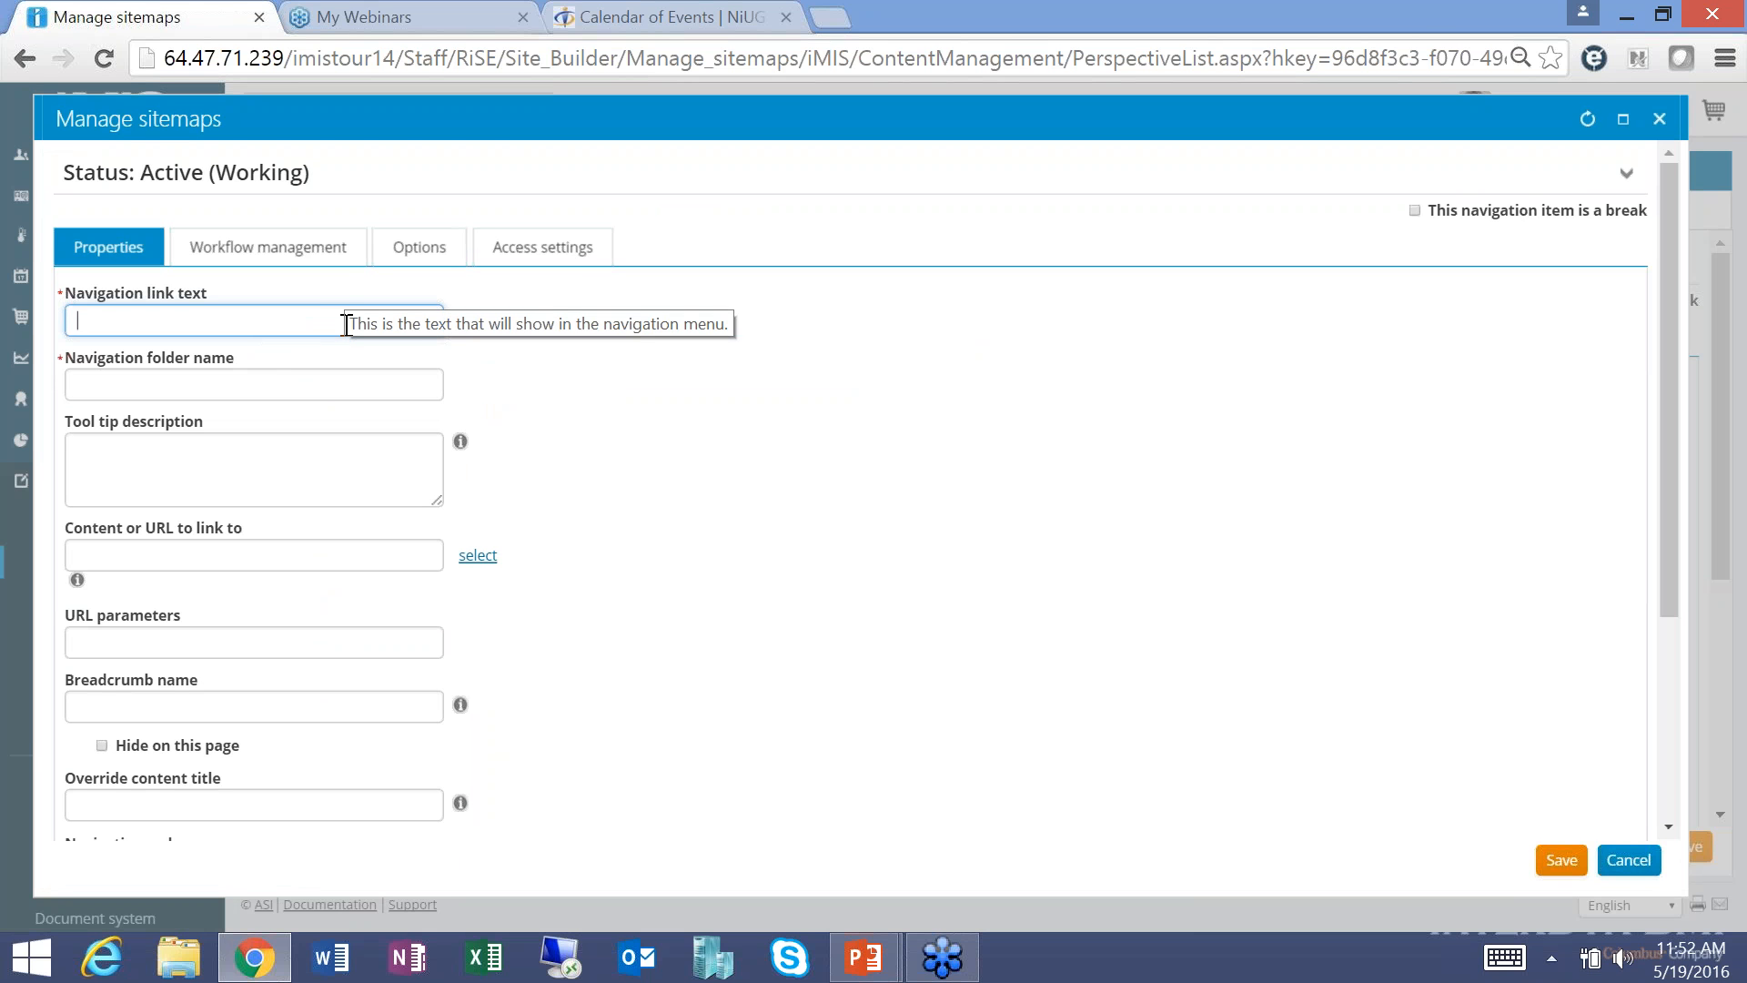
text(Communication )
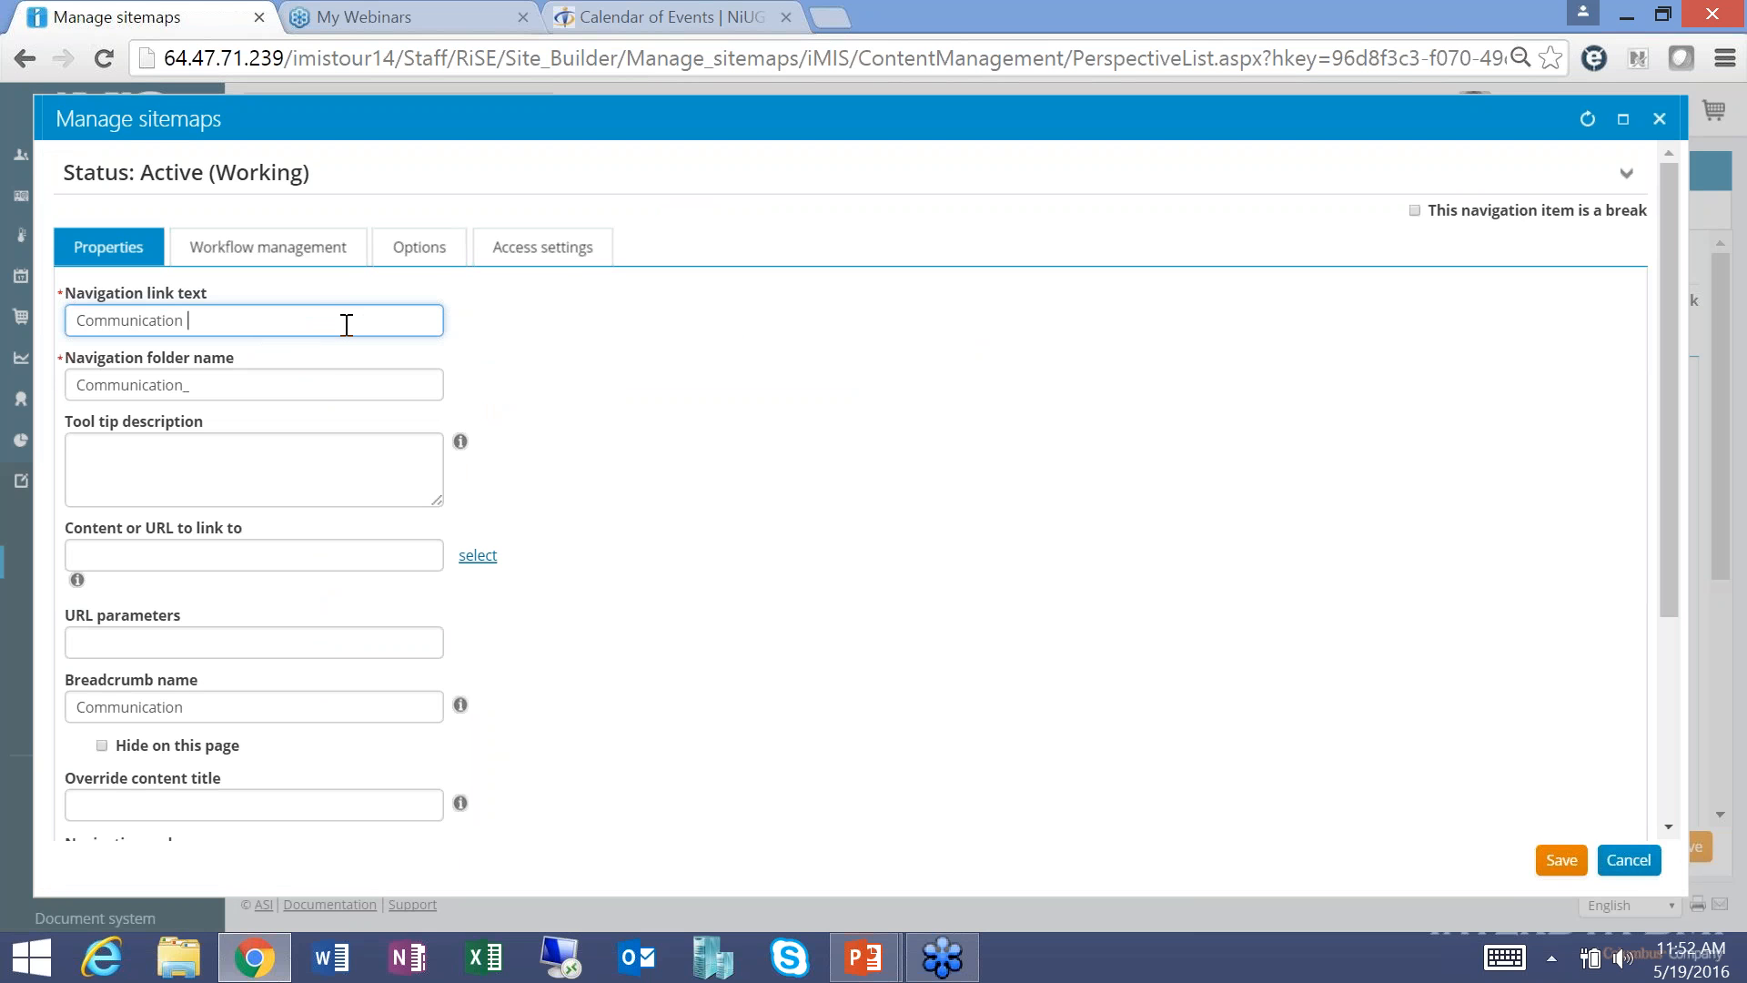
text(Dashboard)
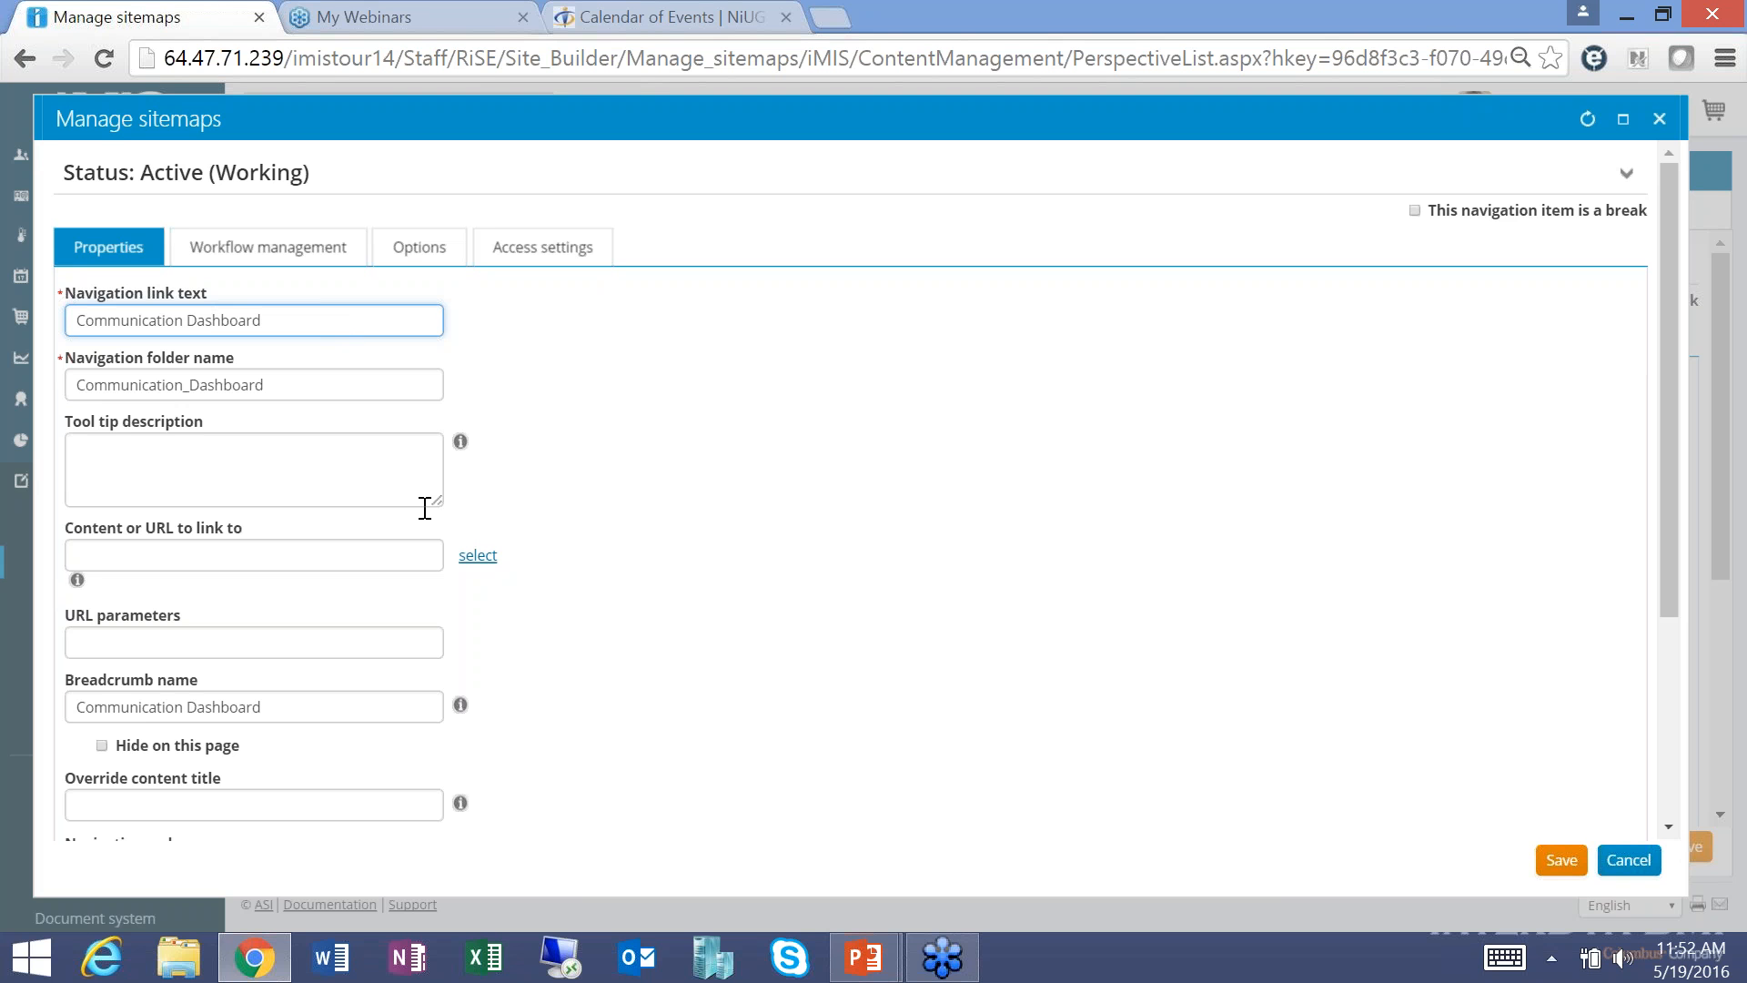
Link the navigation item to the Communication Dashboard Example page in the Interdyn content folder.
click(470, 557)
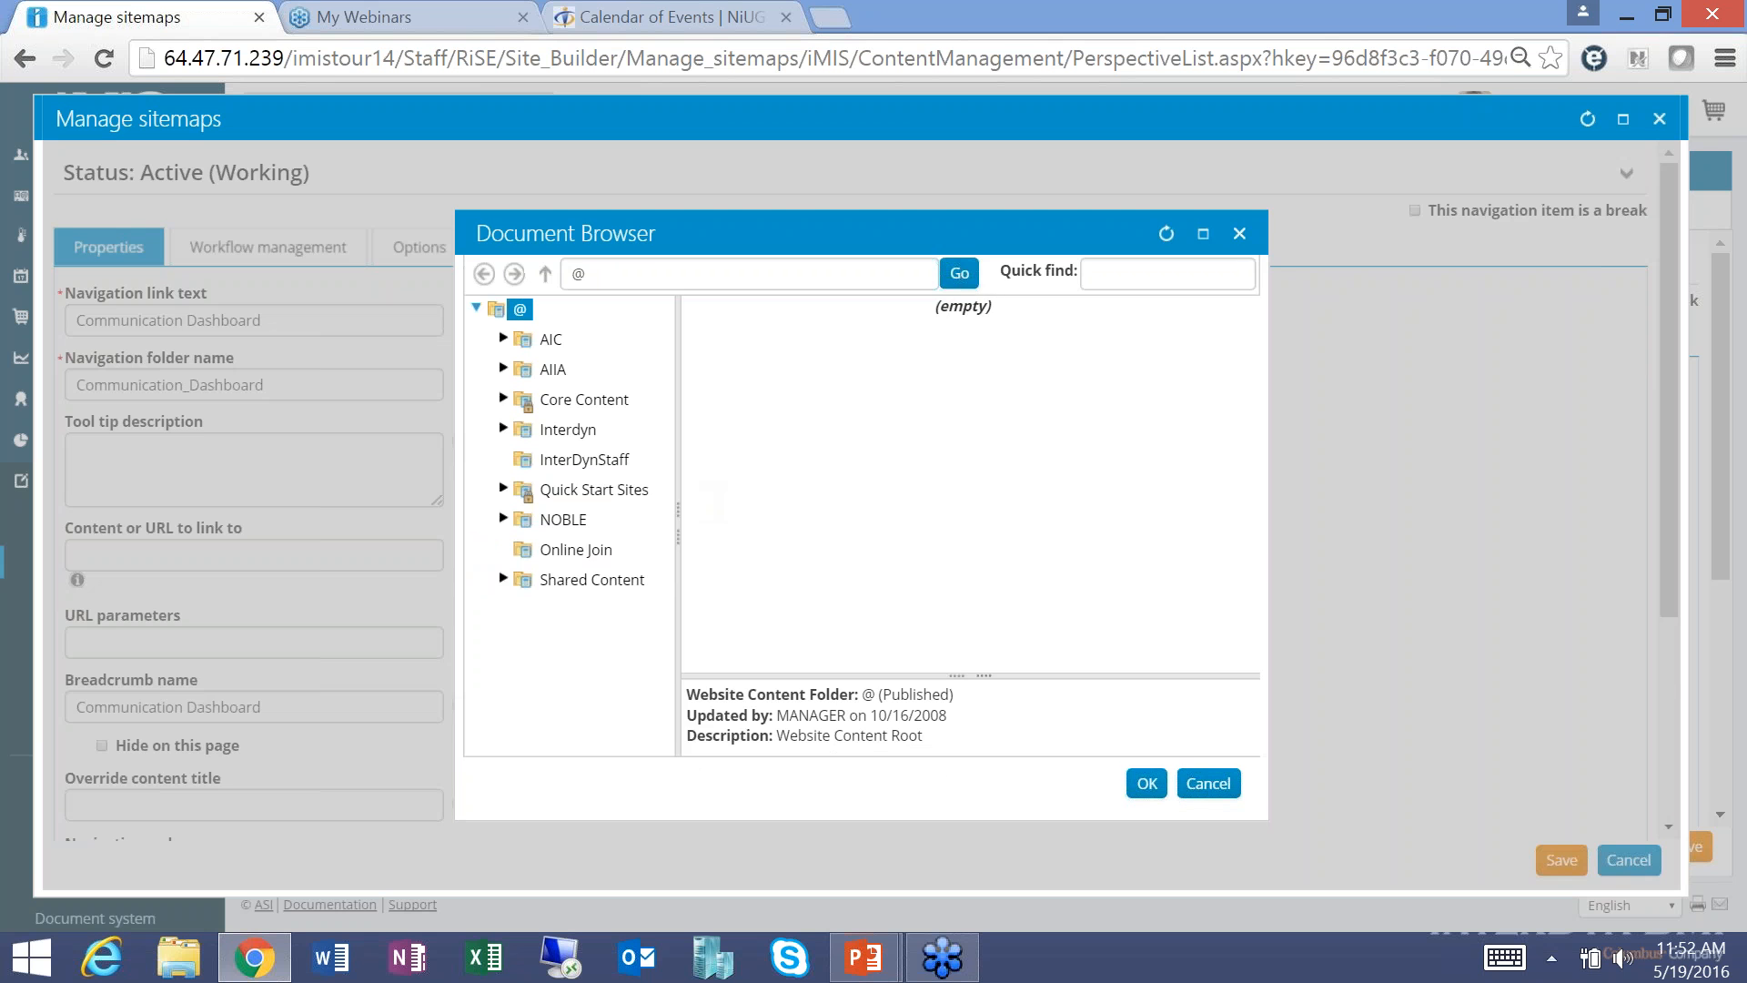
click(568, 430)
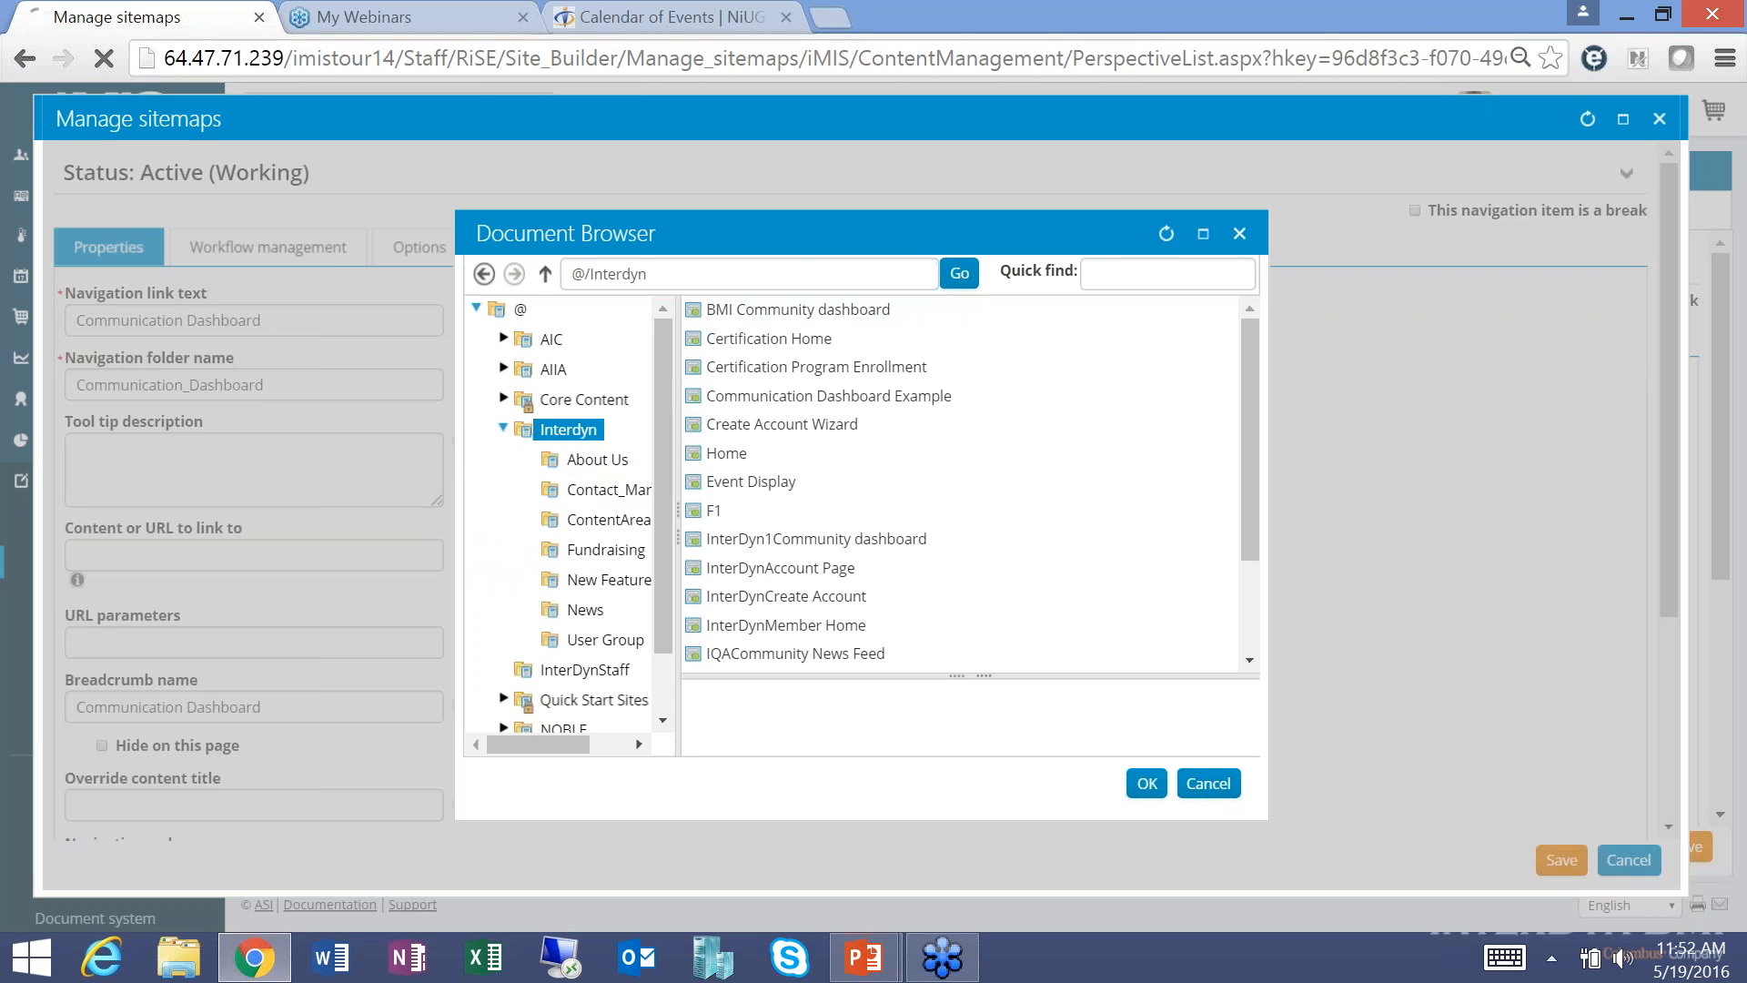
click(828, 395)
click(1147, 783)
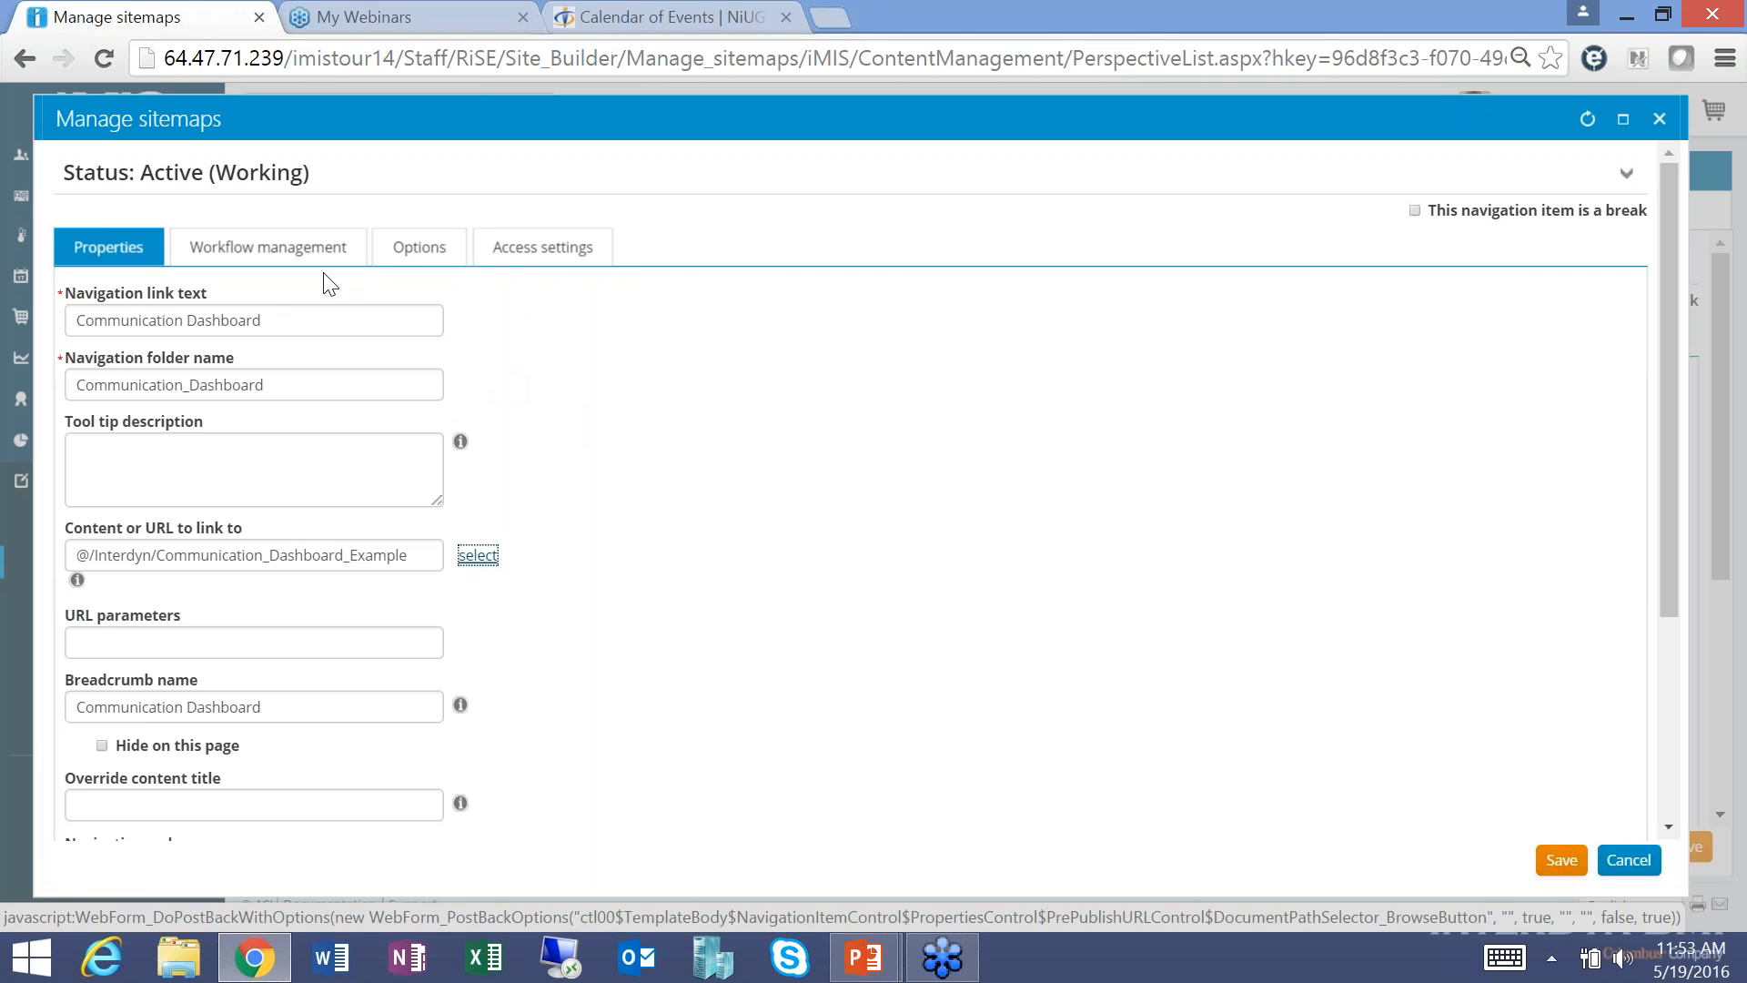
Examine the access options for specific roles, groups, users and member types, and return to the preconfigured Everyone Full Control security set.
click(516, 258)
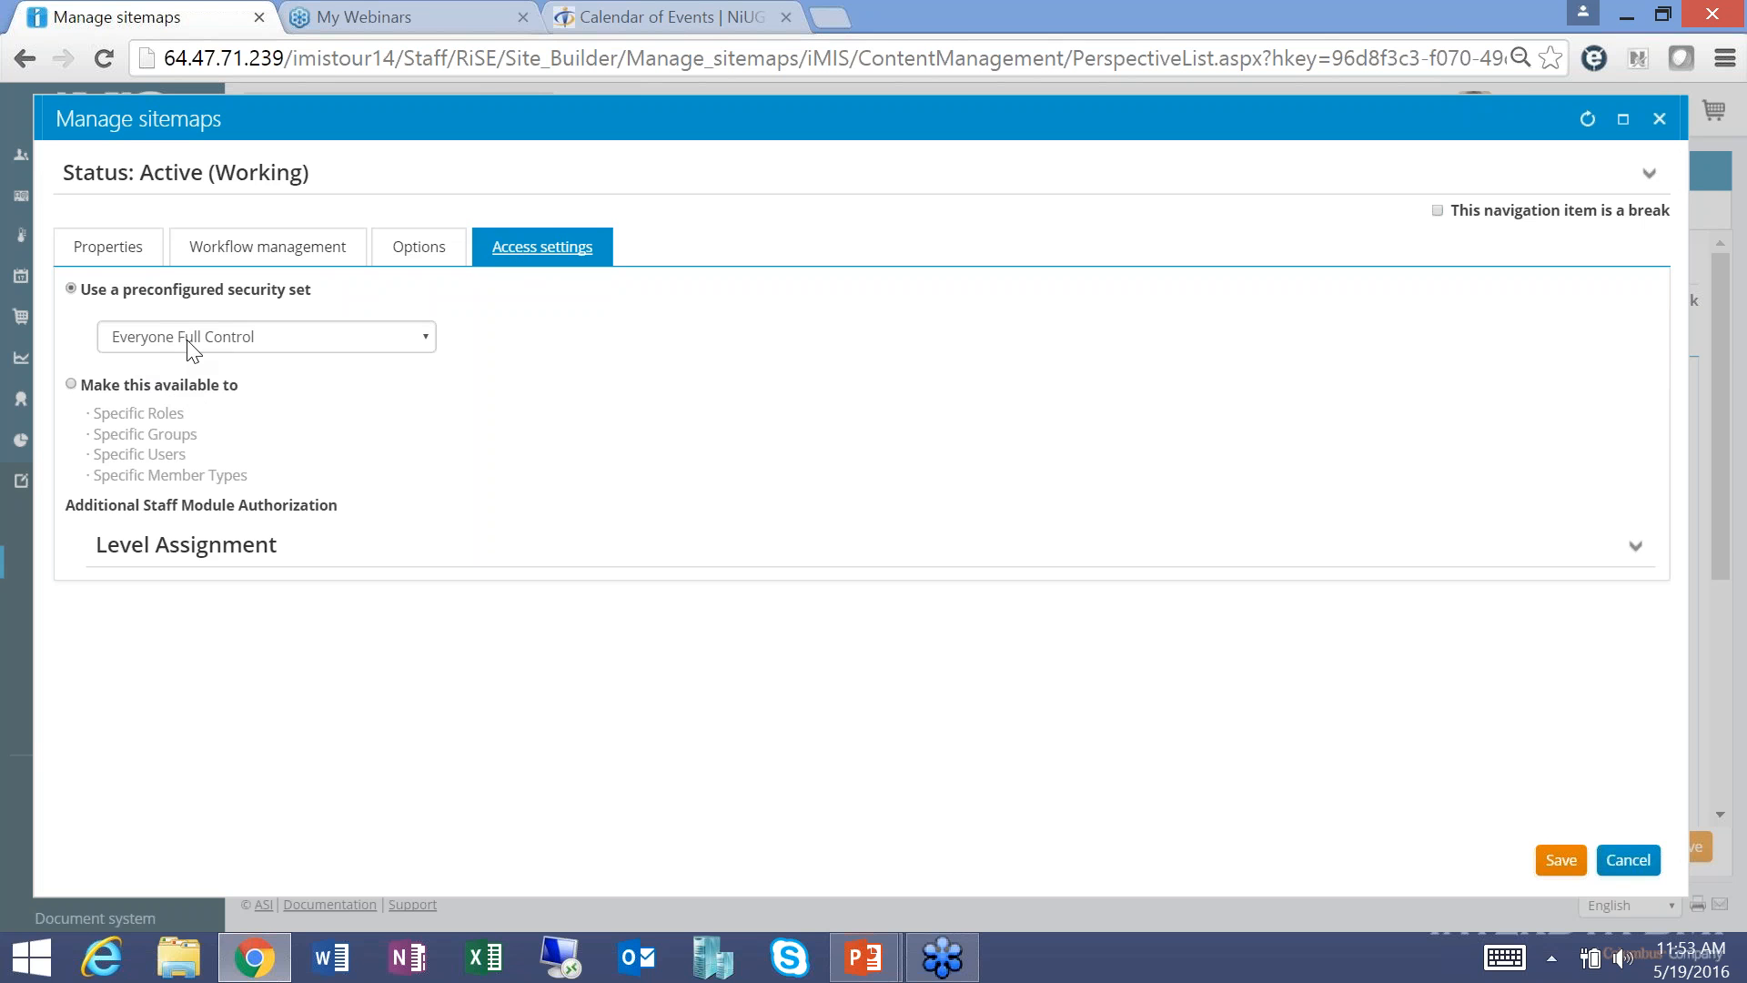
click(82, 384)
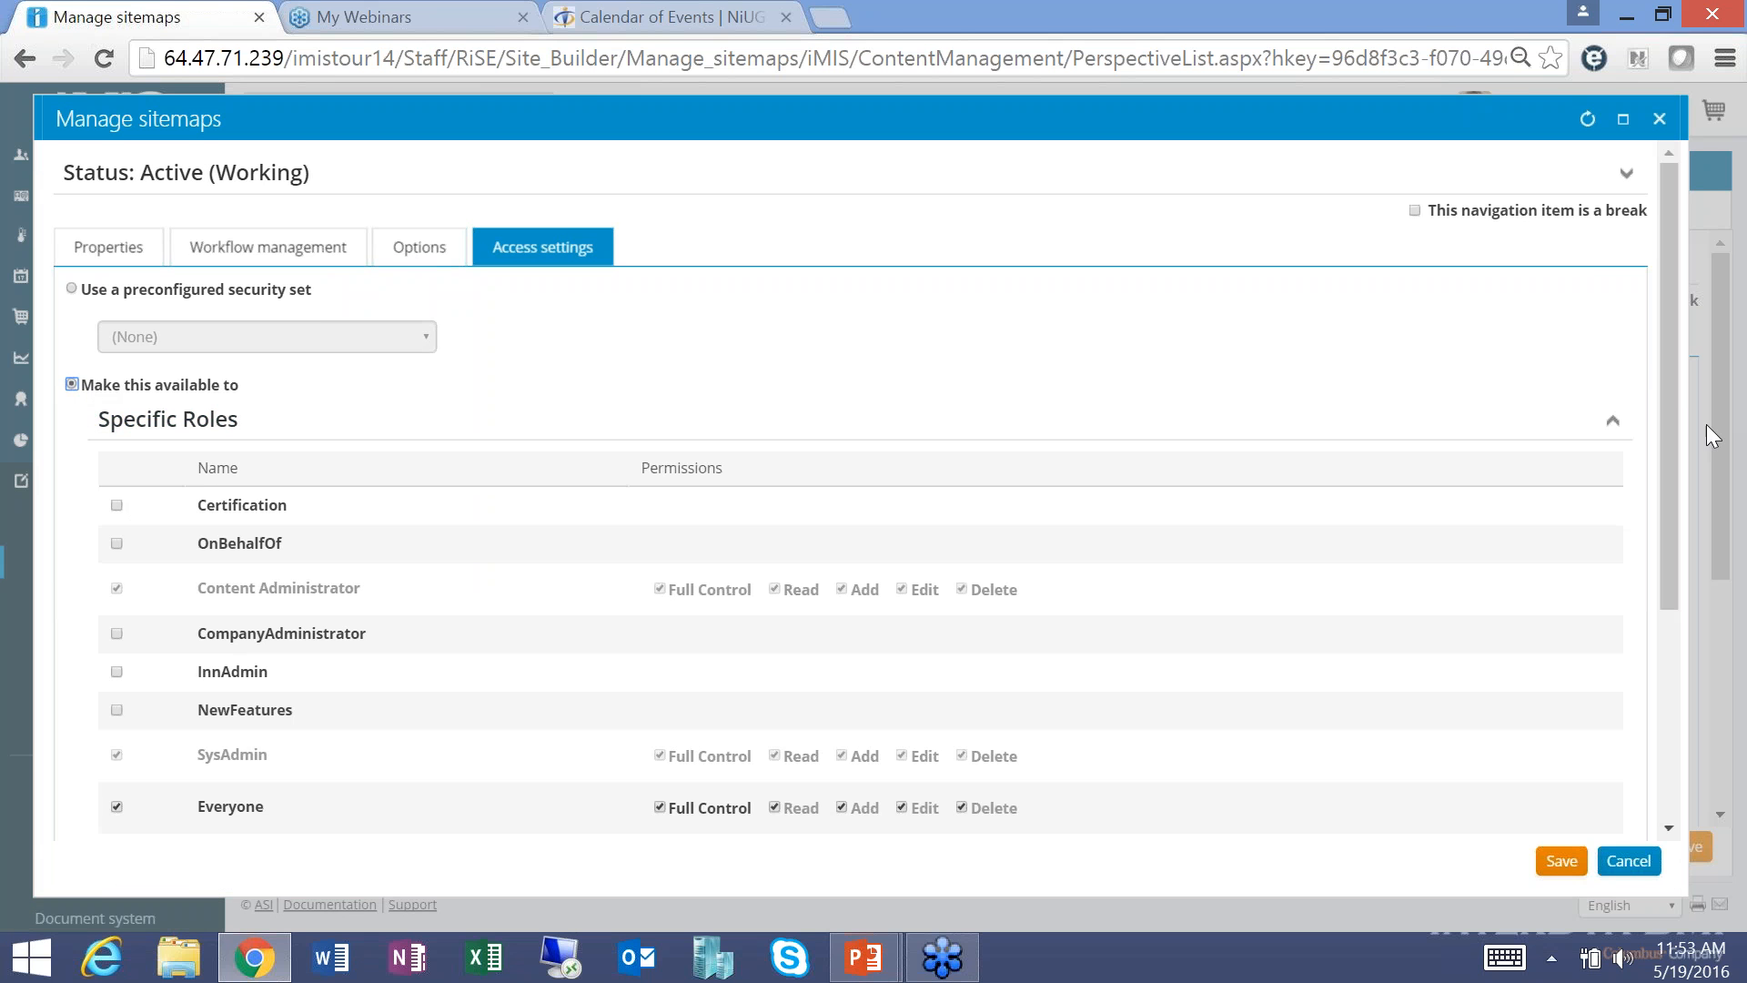
drag(1659, 391, 1658, 501)
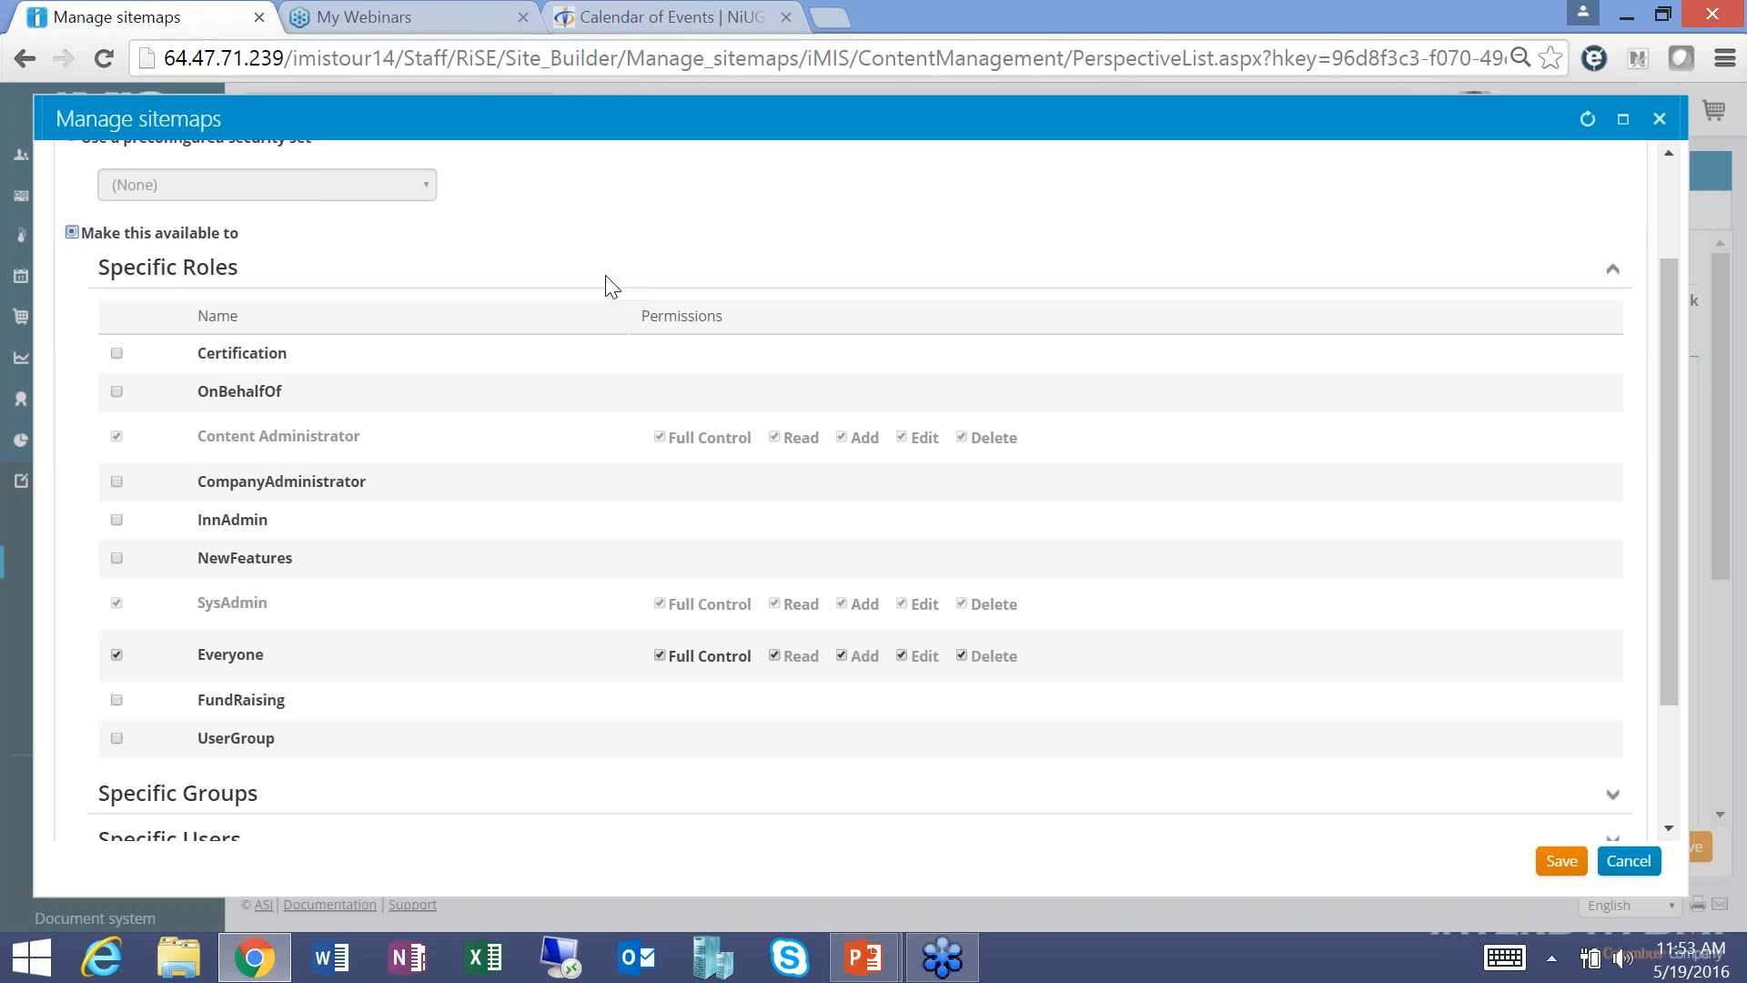
drag(1667, 346, 1668, 426)
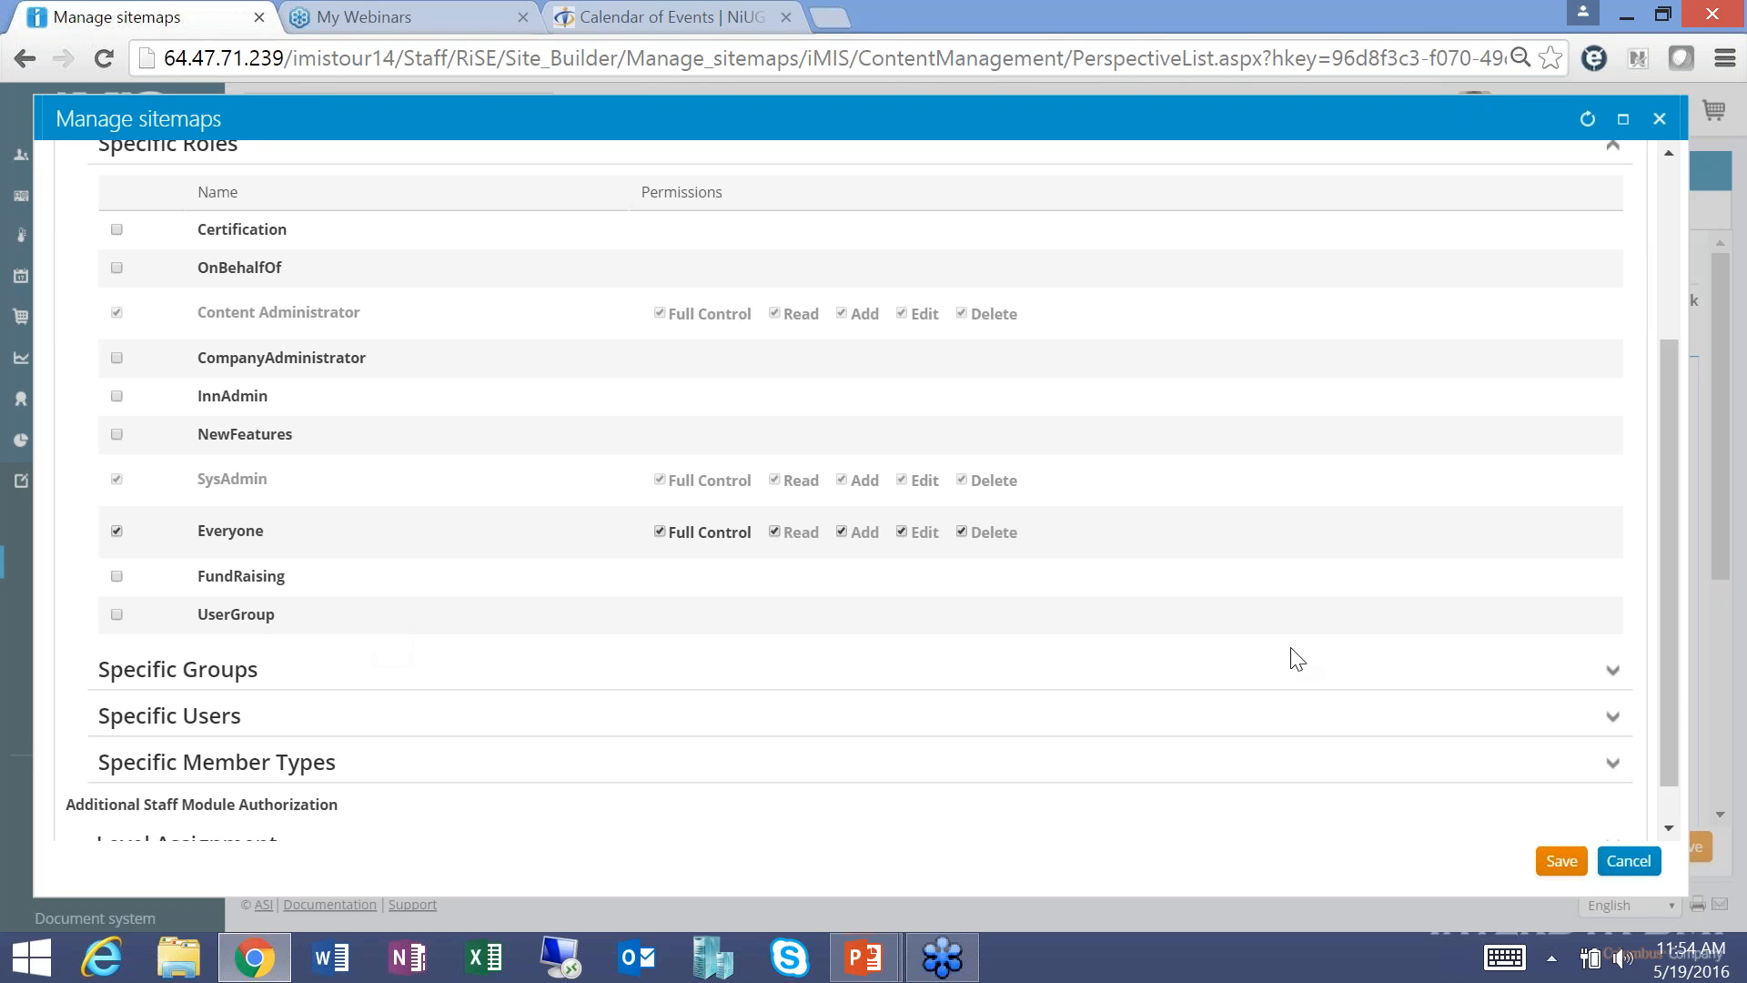
click(1614, 671)
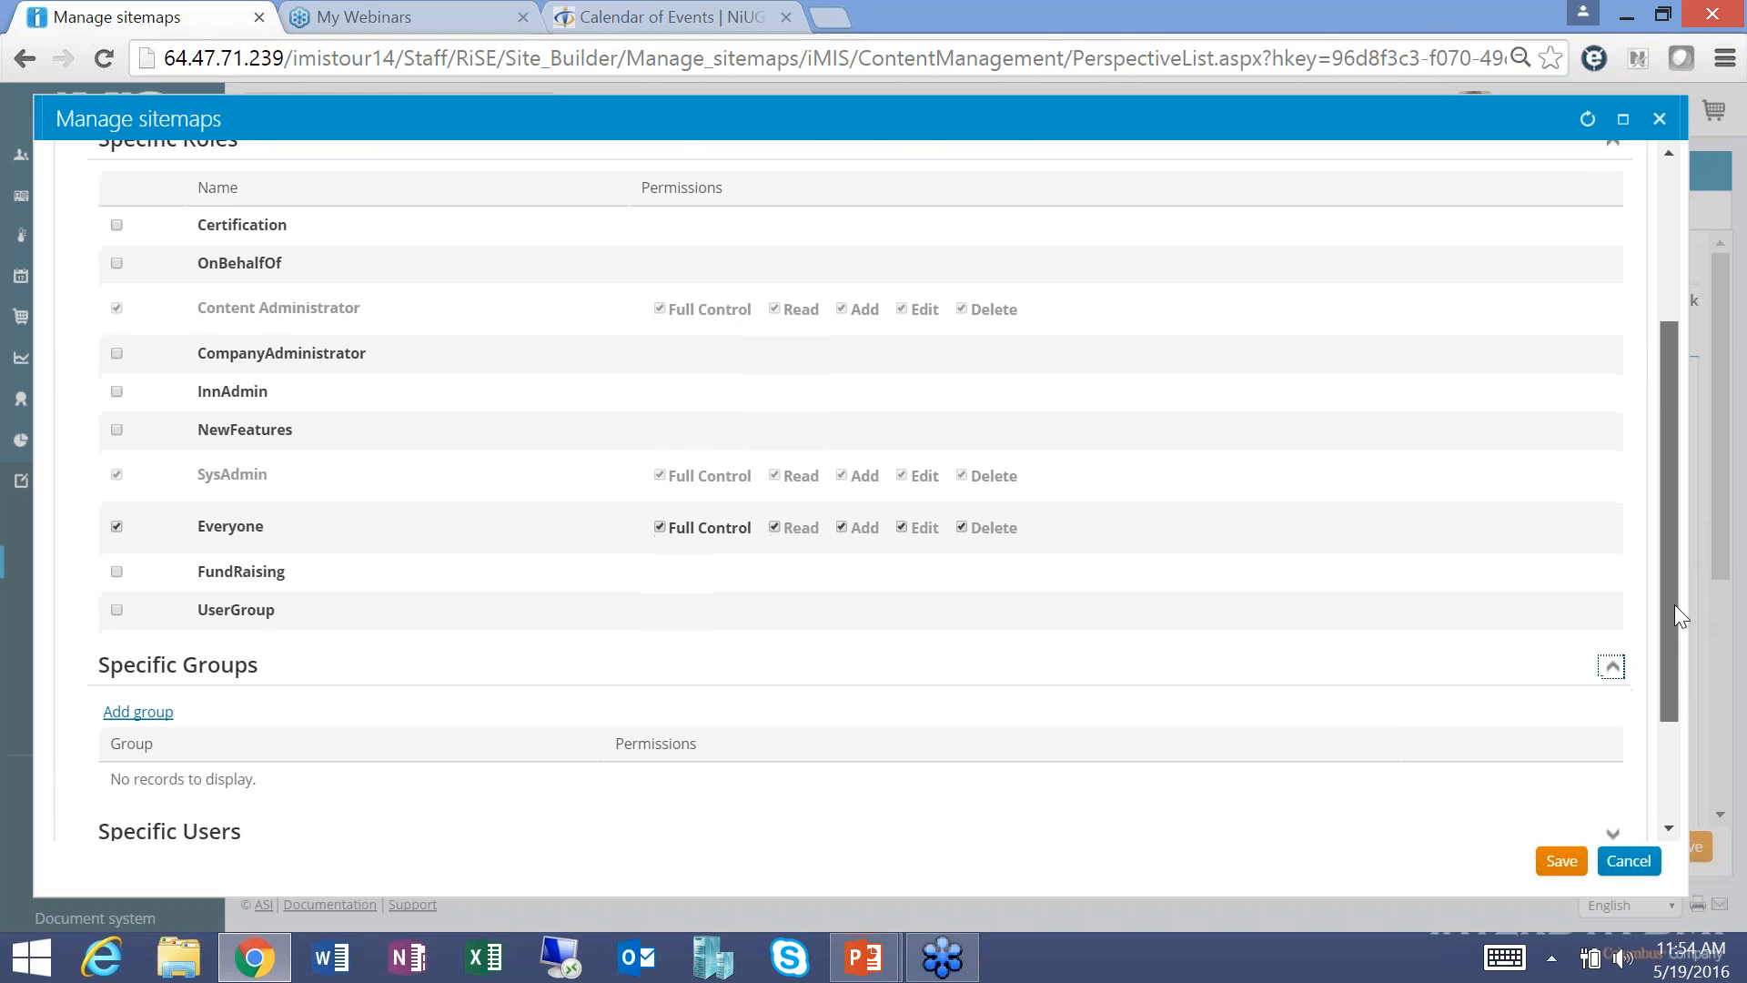
scroll(1678, 617, down, 2)
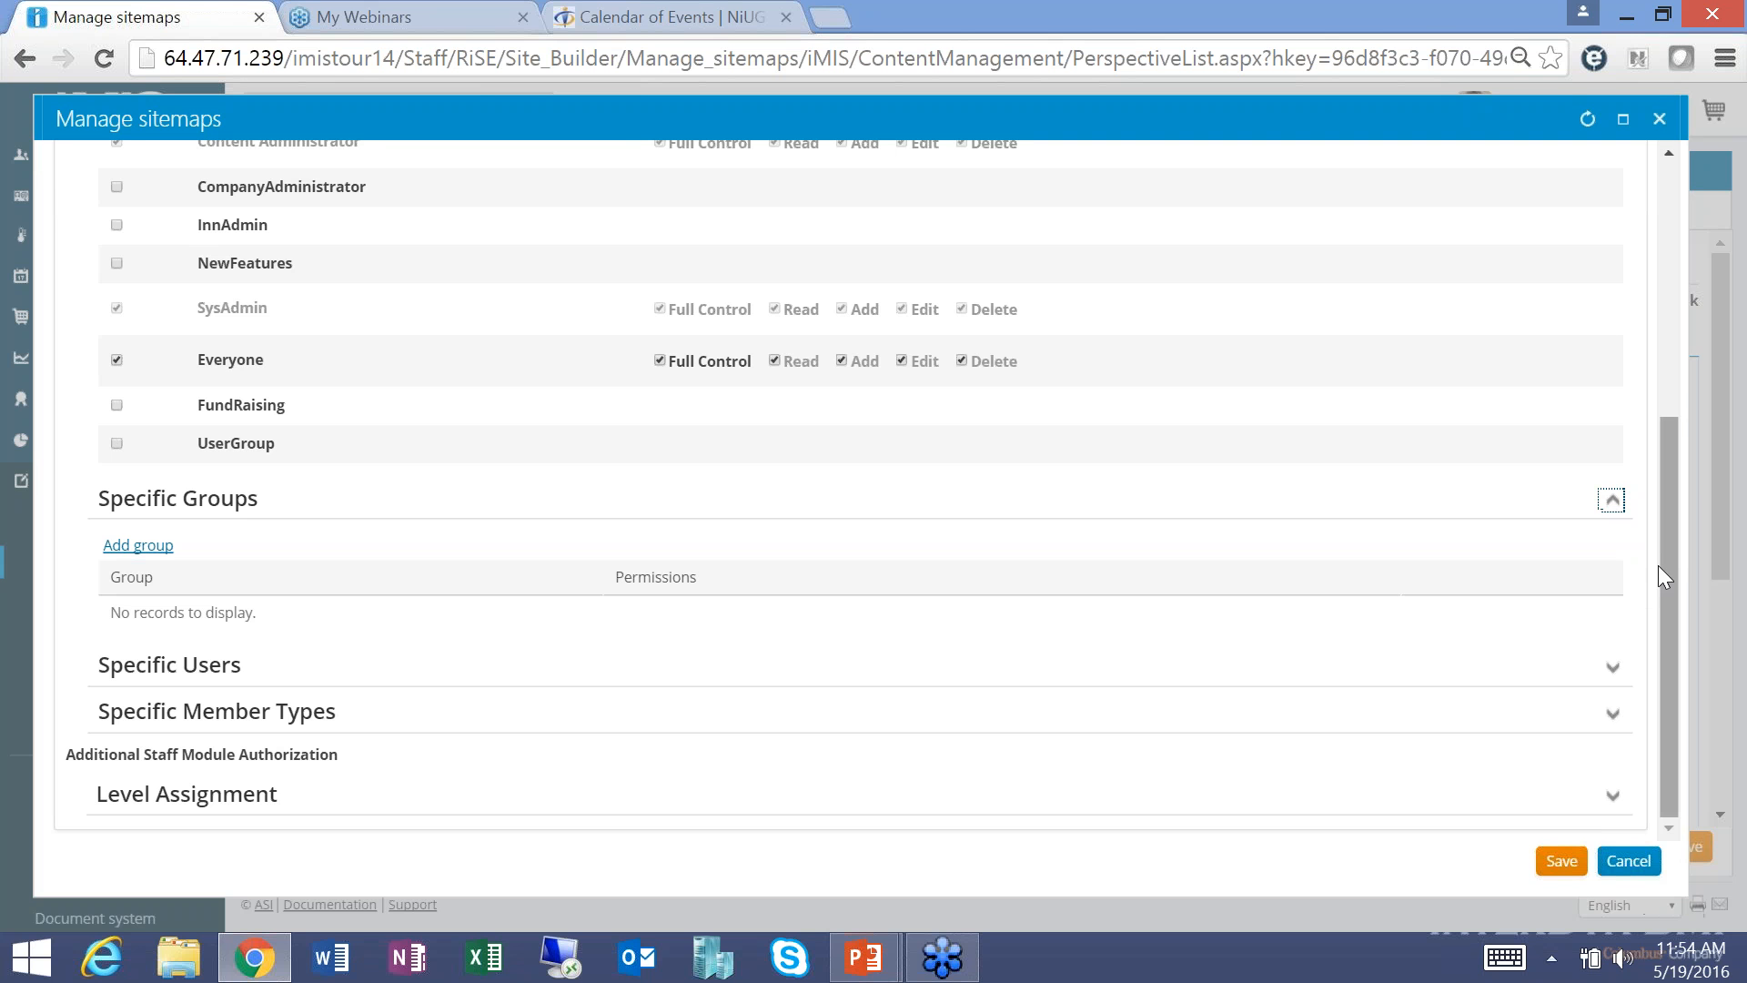
drag(1671, 563, 1622, 363)
scroll(1119, 534, down, 4)
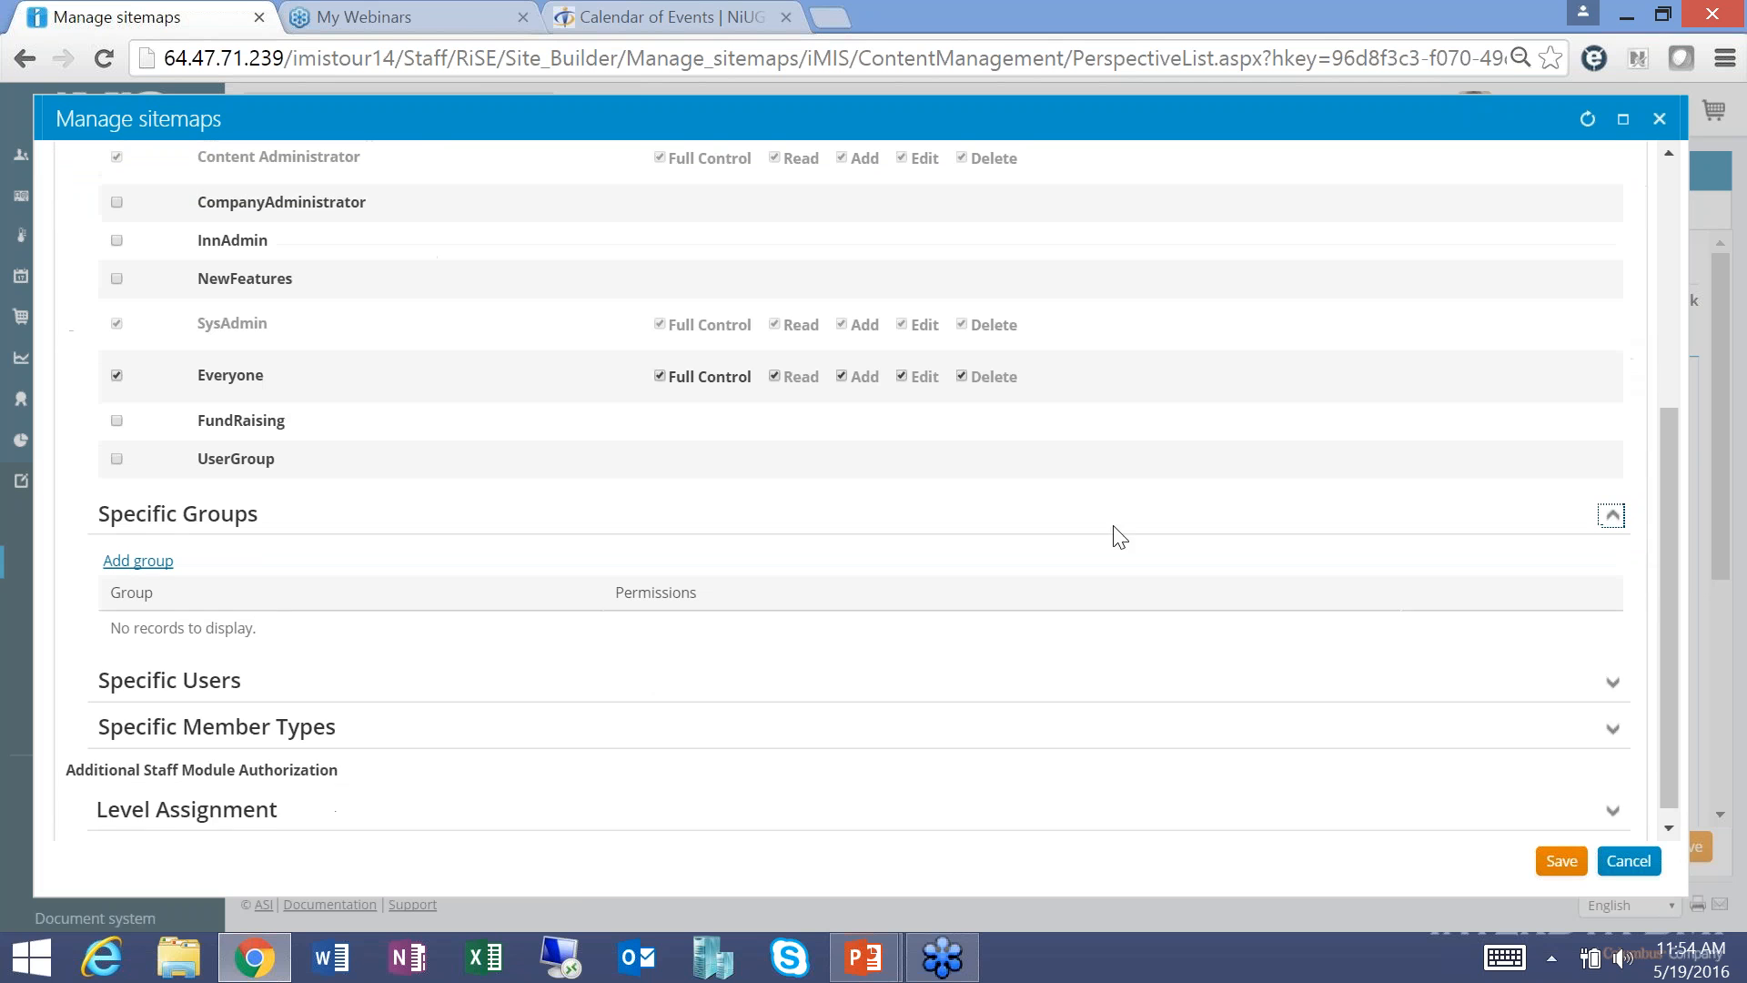
click(177, 733)
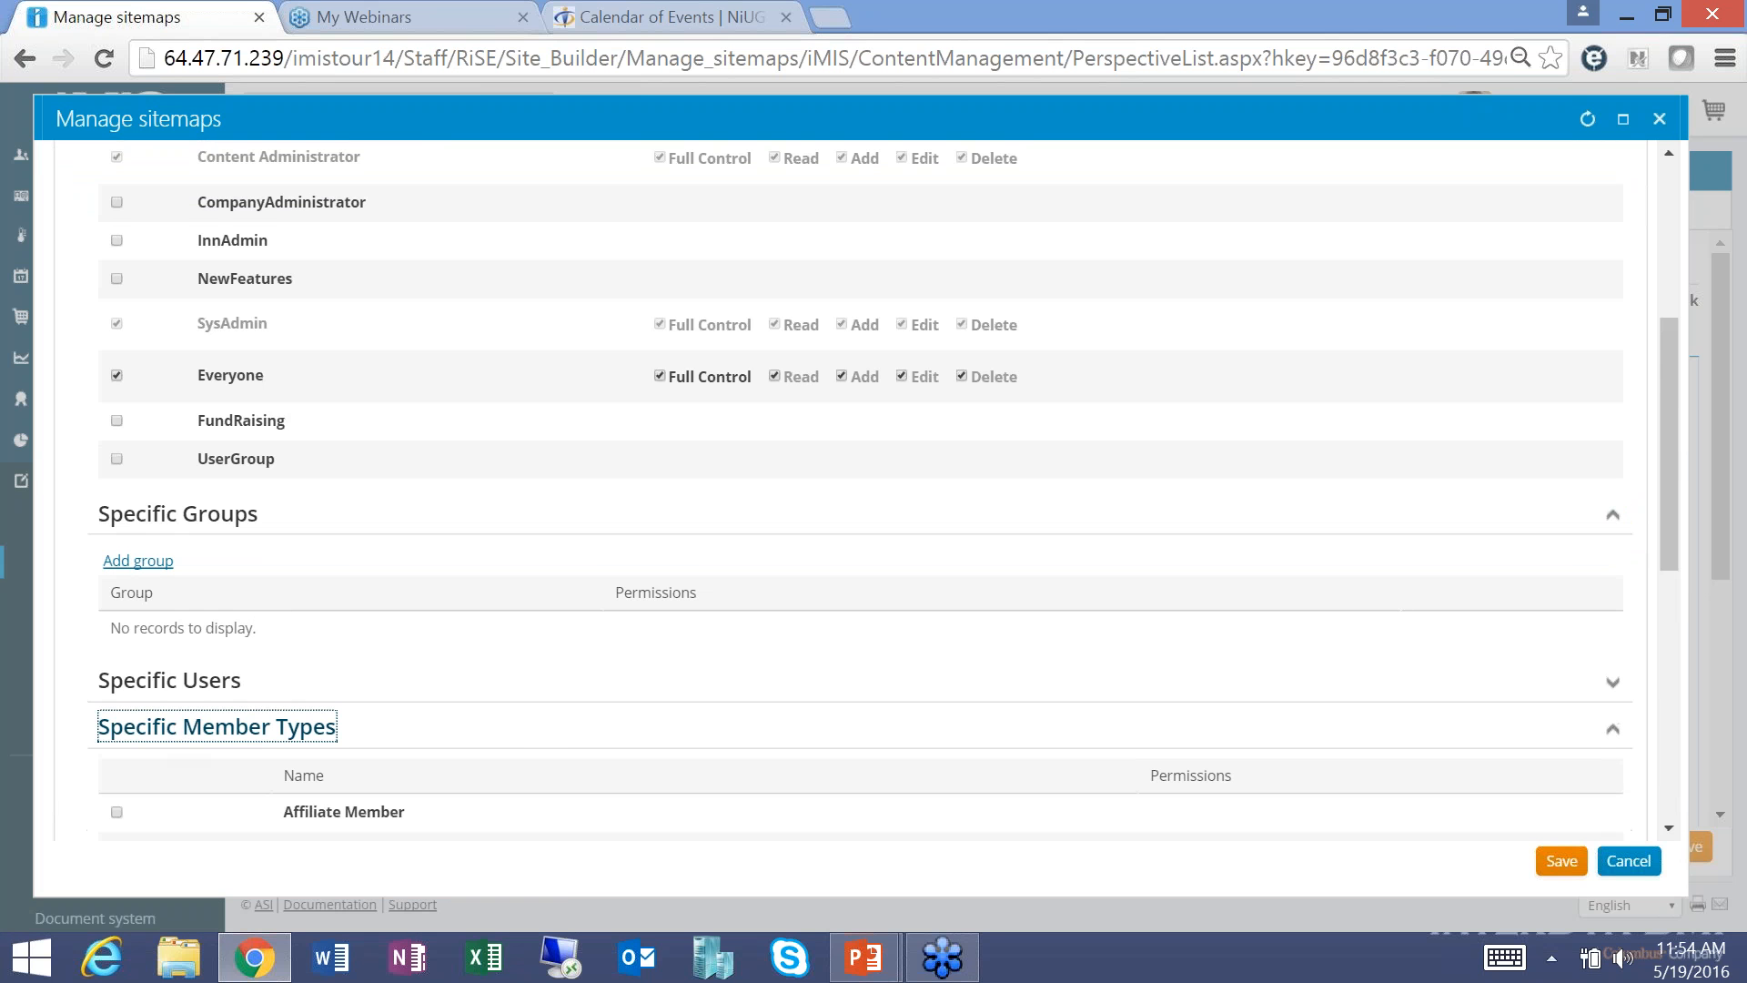
drag(1673, 440, 1658, 650)
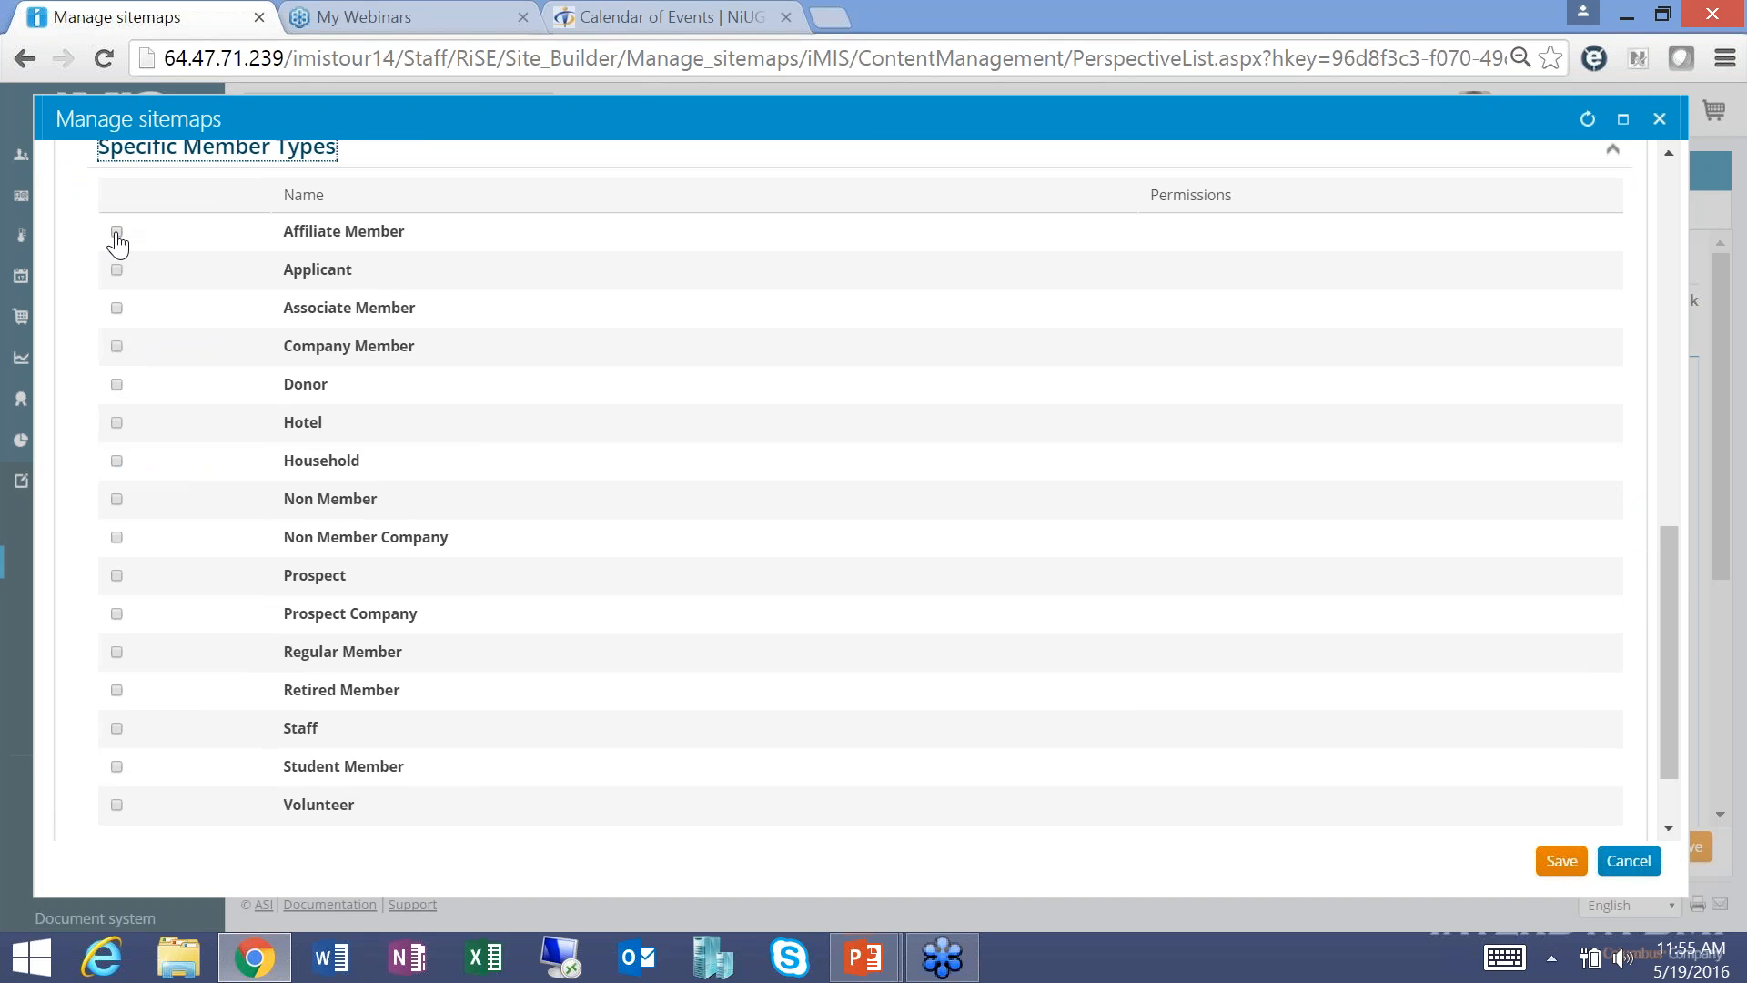
scroll(1667, 628, down, 1)
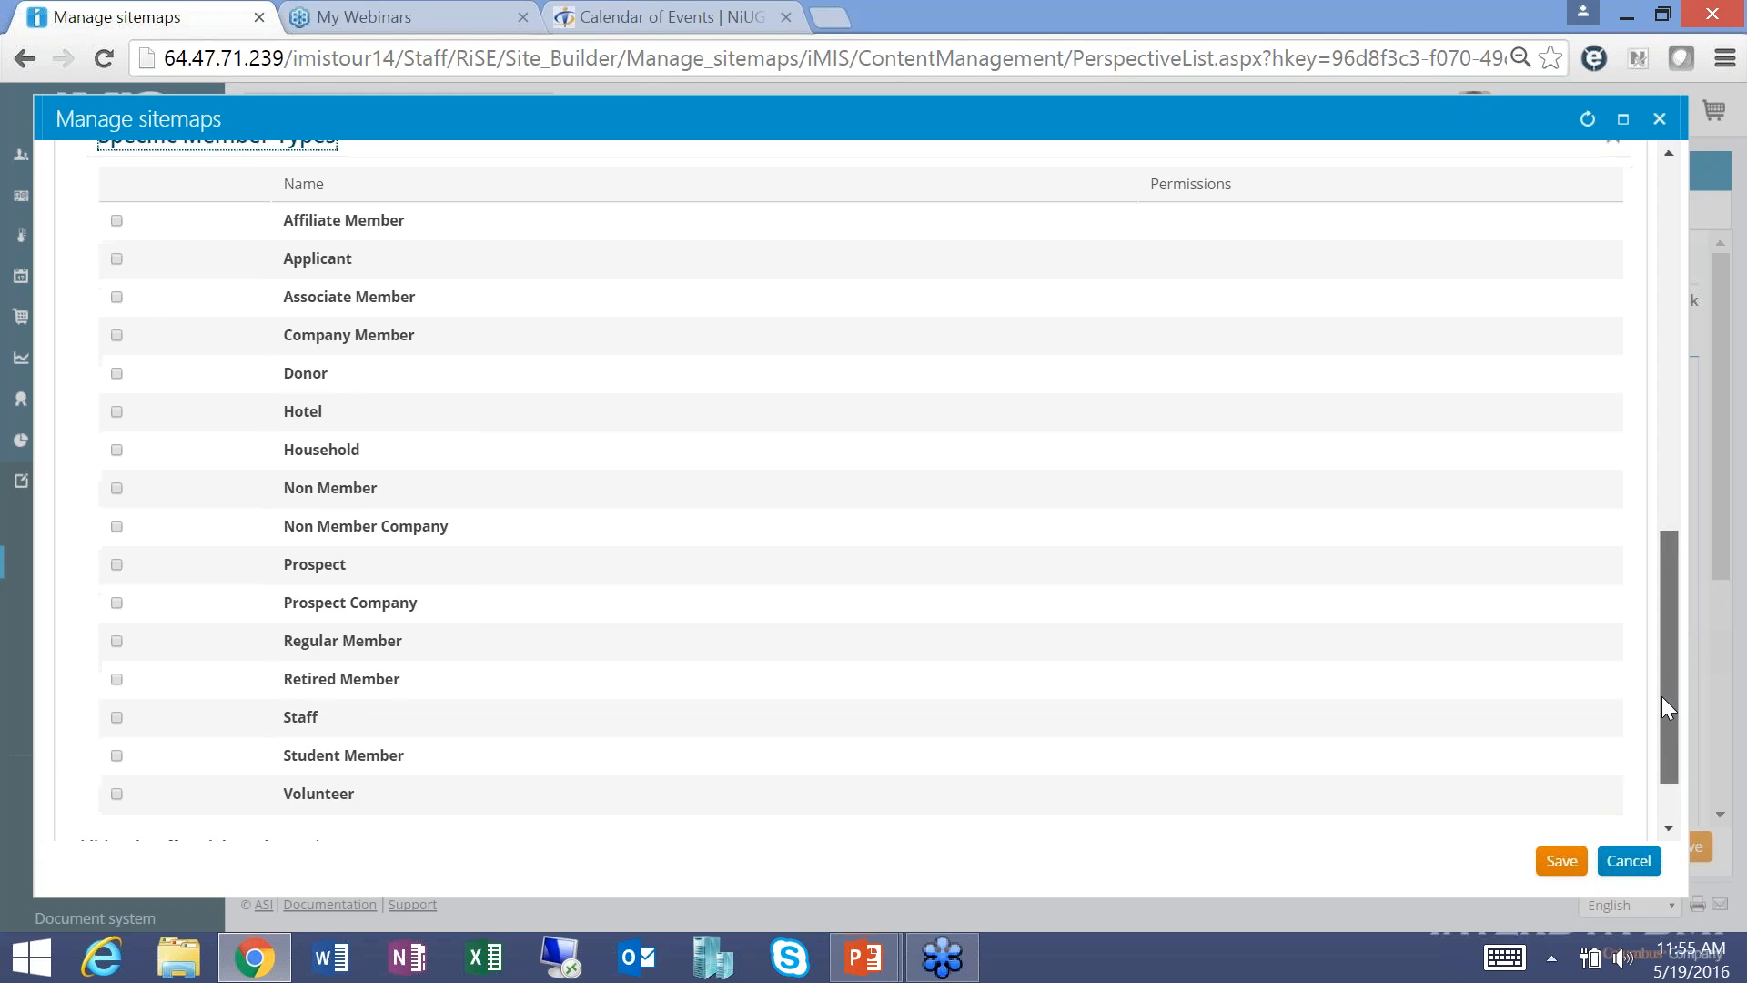
drag(1662, 718, 1653, 599)
click(1612, 312)
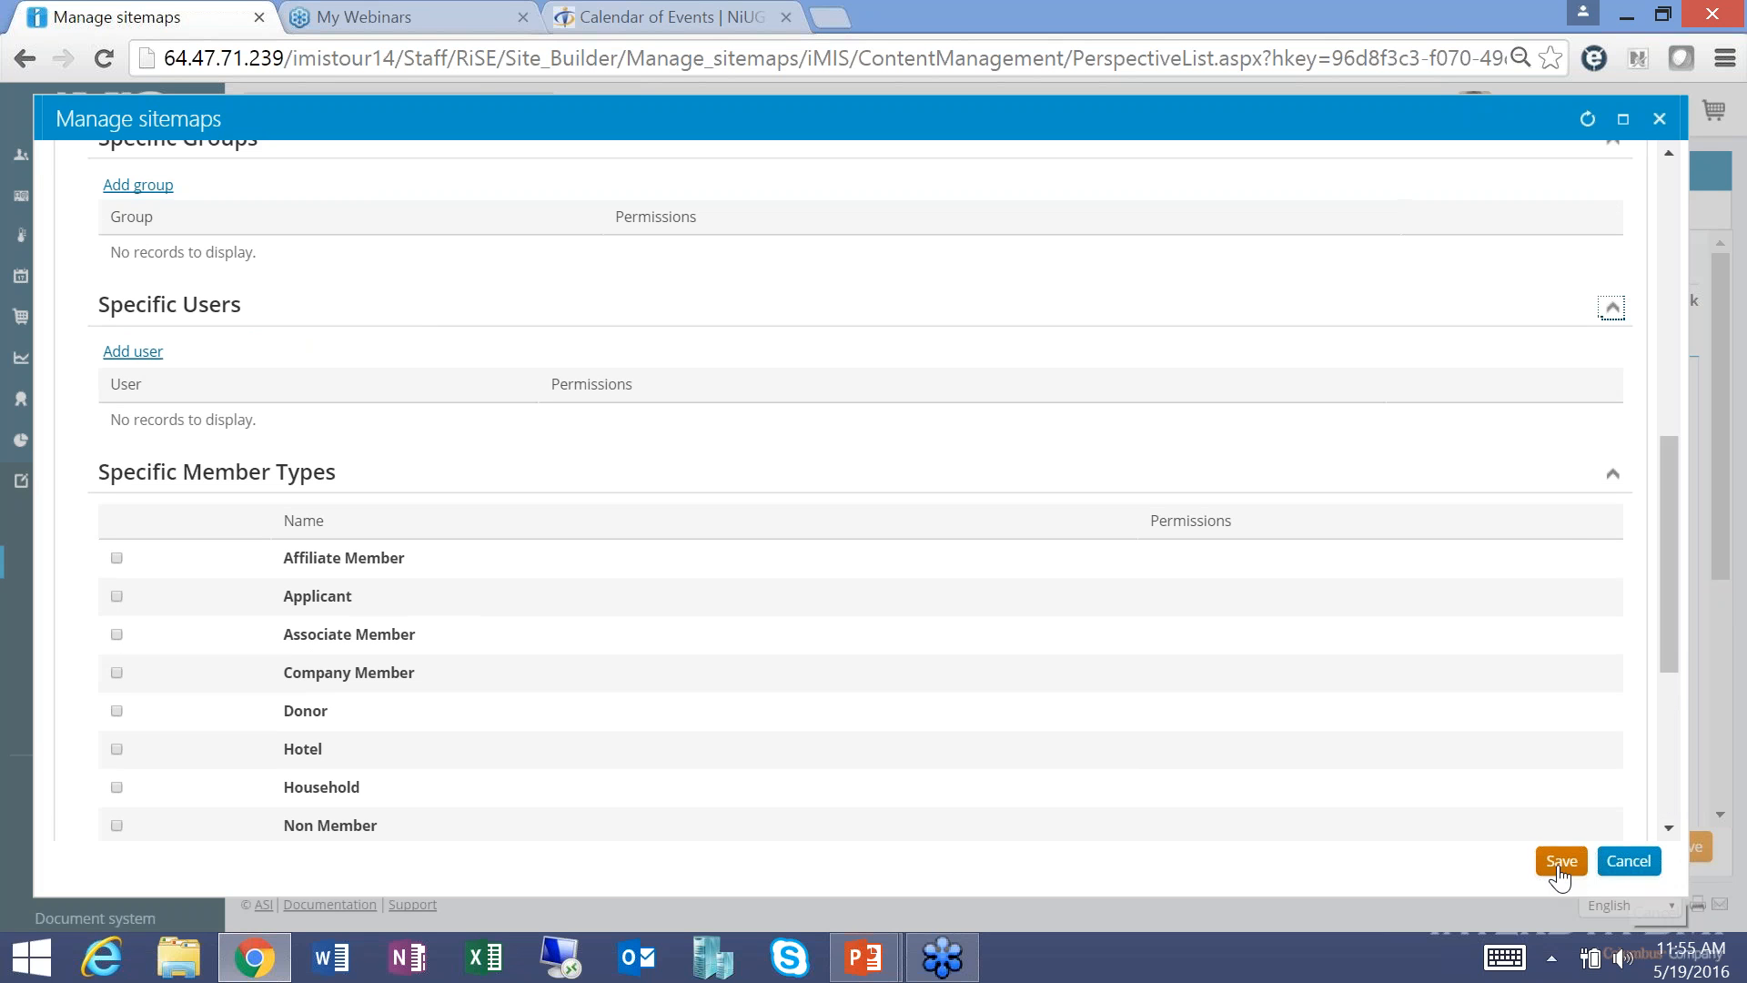
drag(1663, 592, 1647, 287)
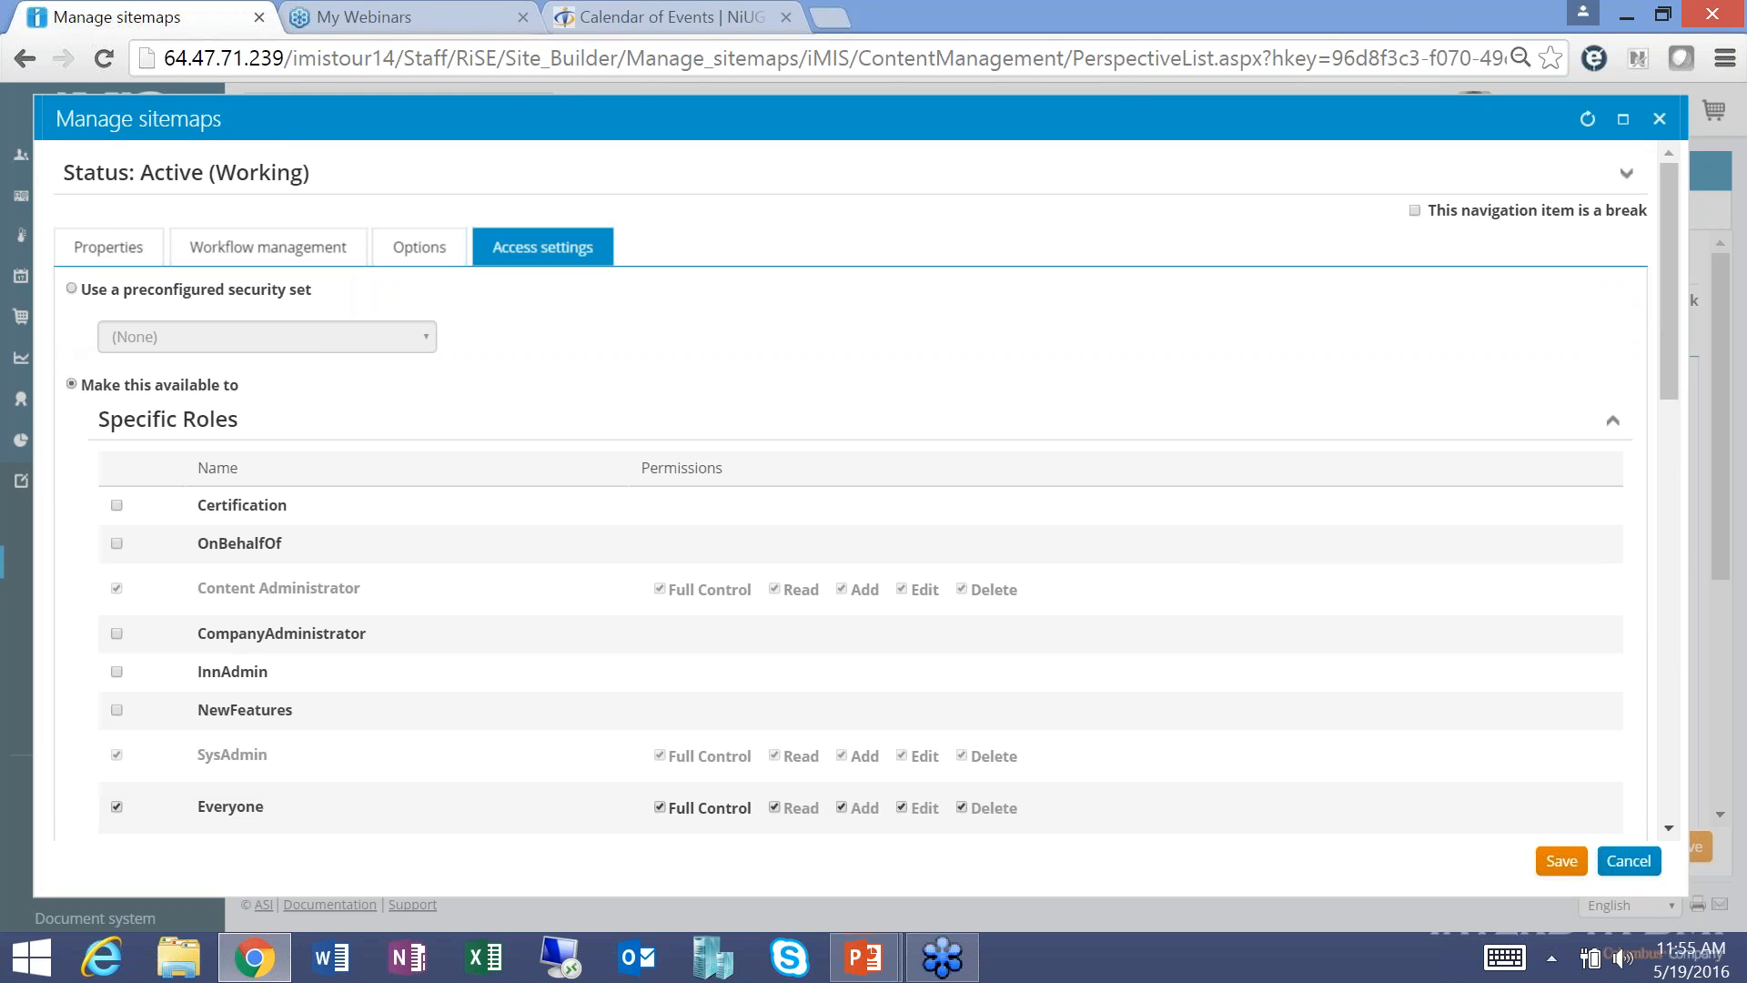
click(72, 289)
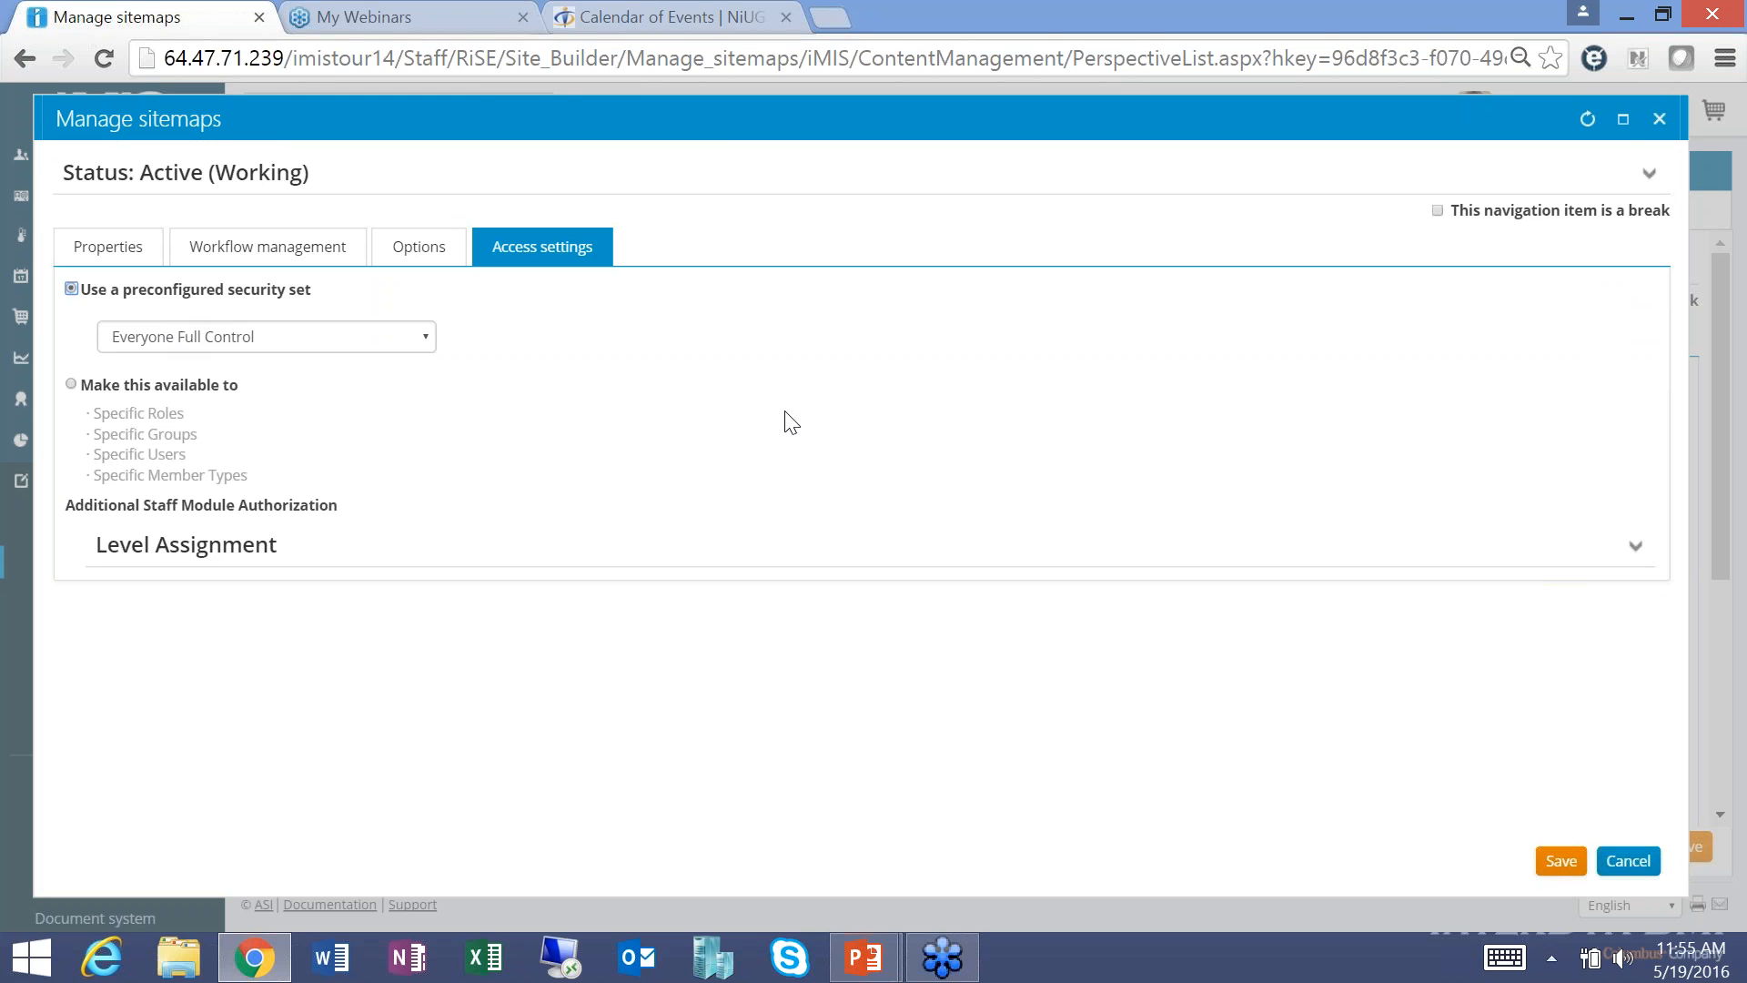
Save the Communication Dashboard navigation item and publish it including its children.
click(1558, 860)
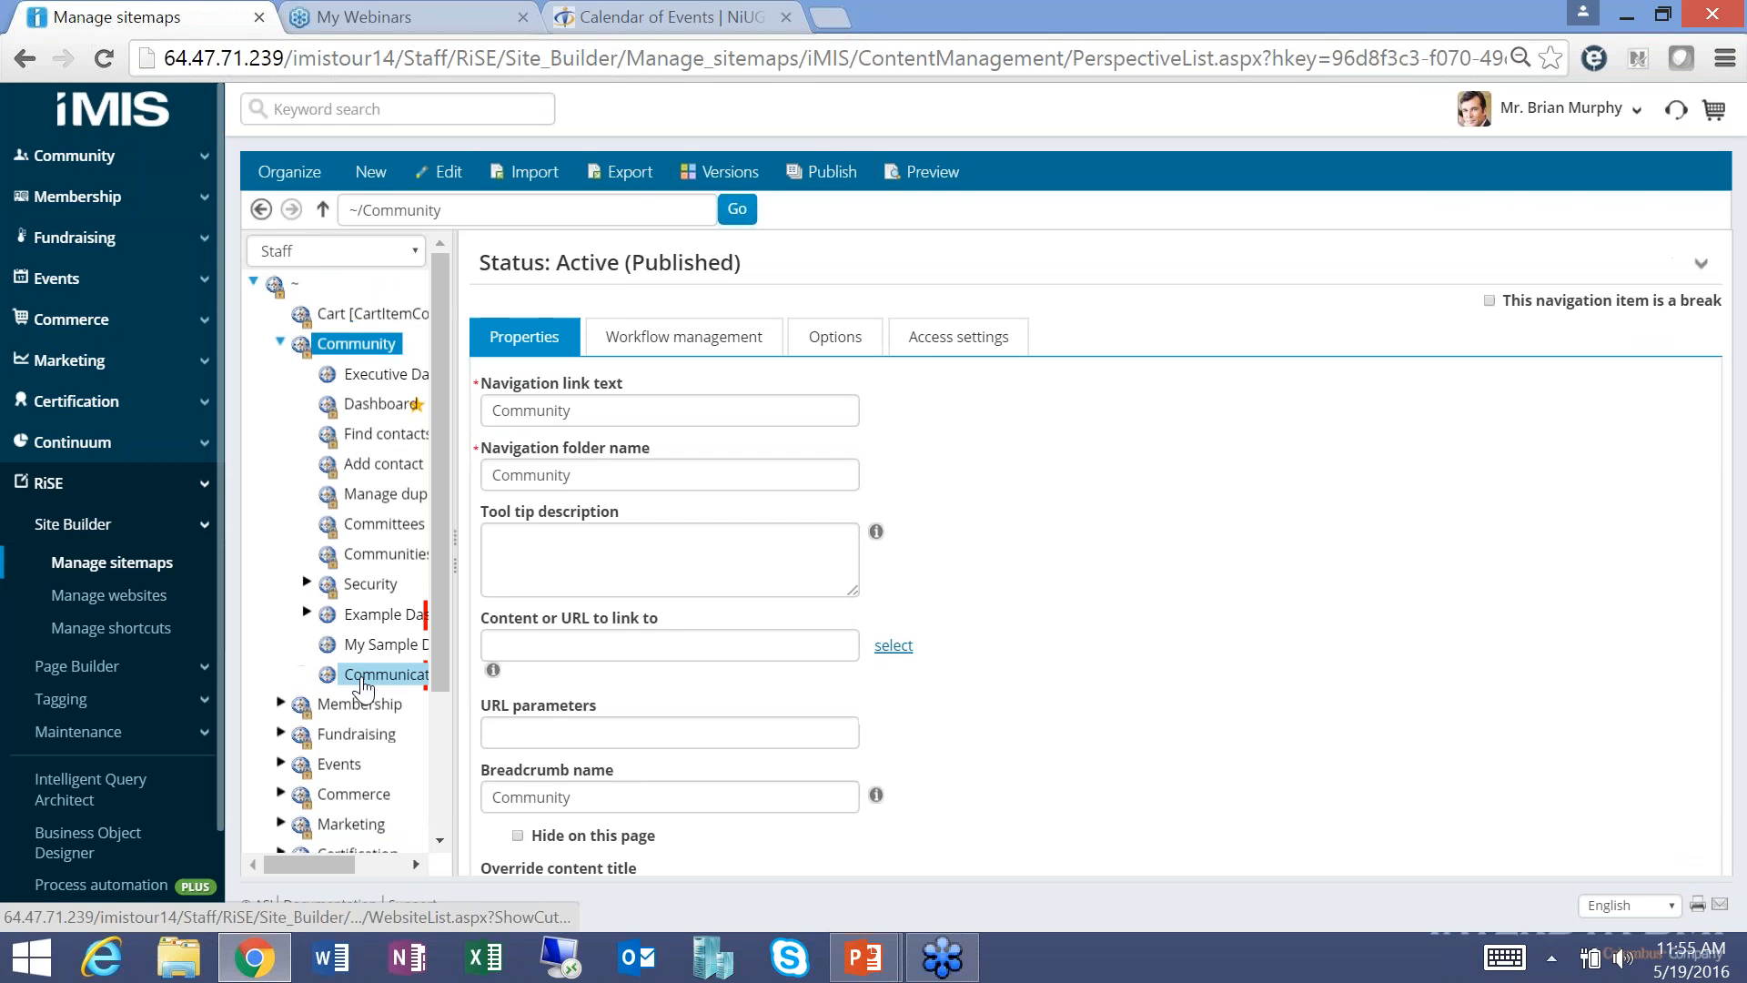
click(814, 175)
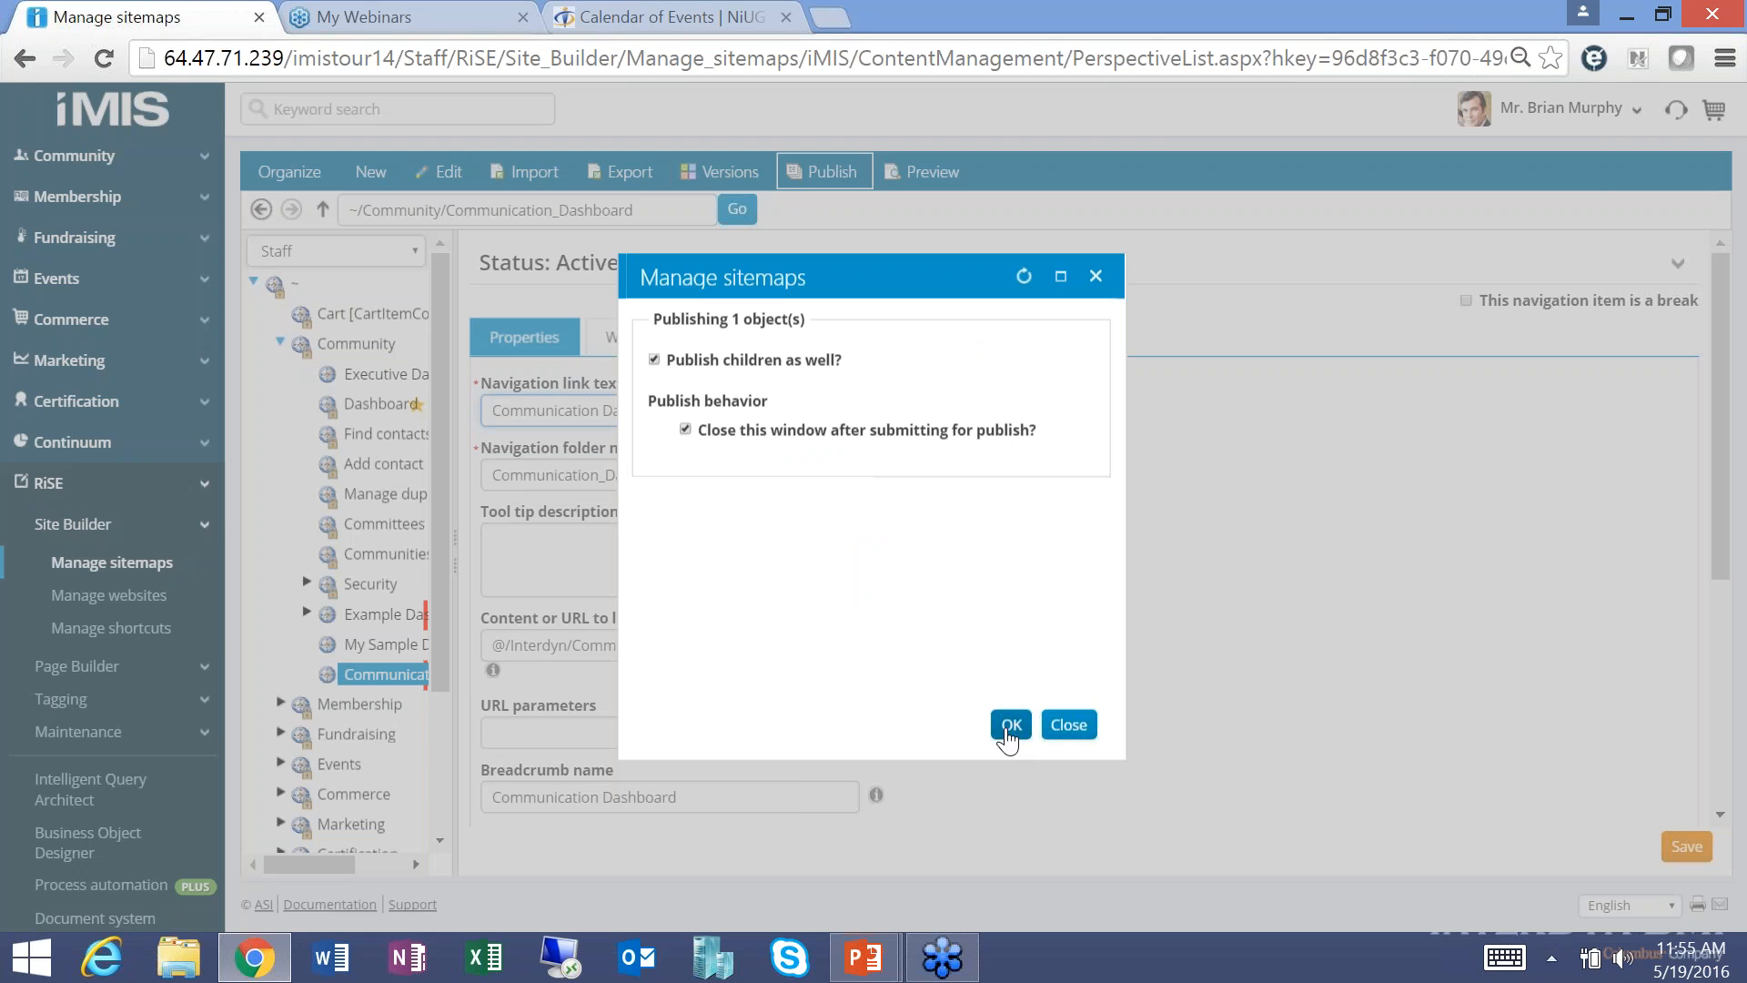
click(1008, 724)
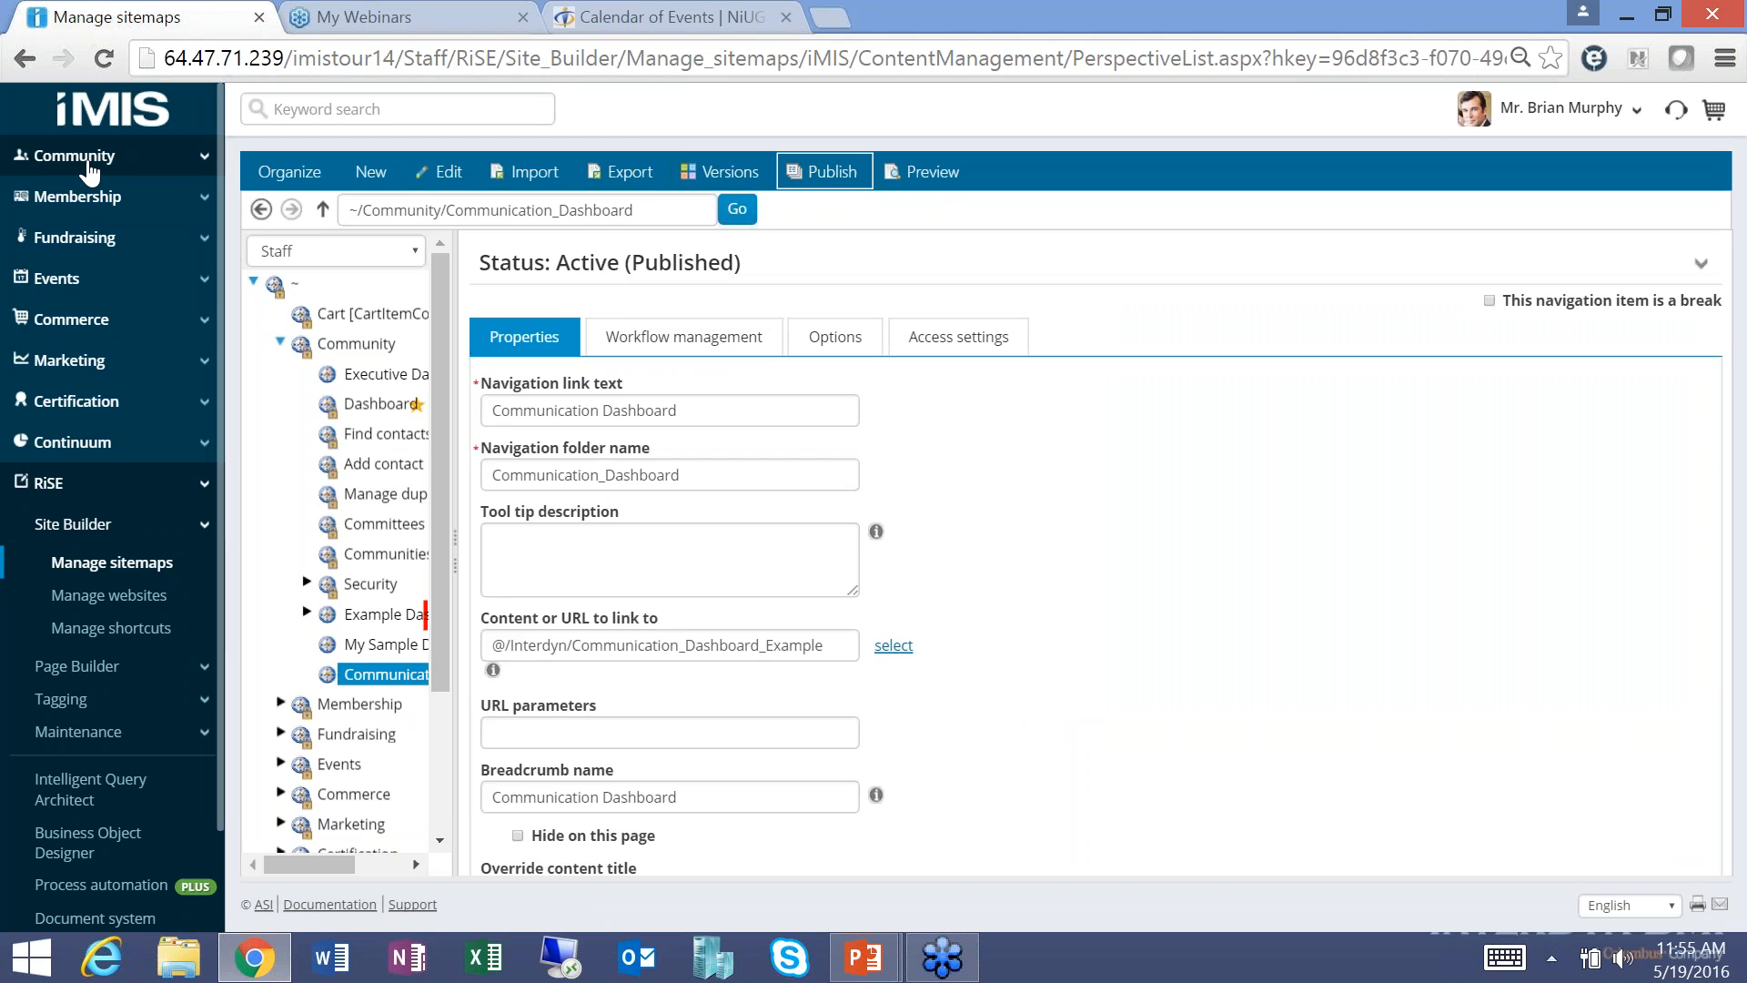
Reload the site, open the Communication Dashboard under Community, and find members paid through between 5/1/2016 and 6/1/2016.
click(107, 59)
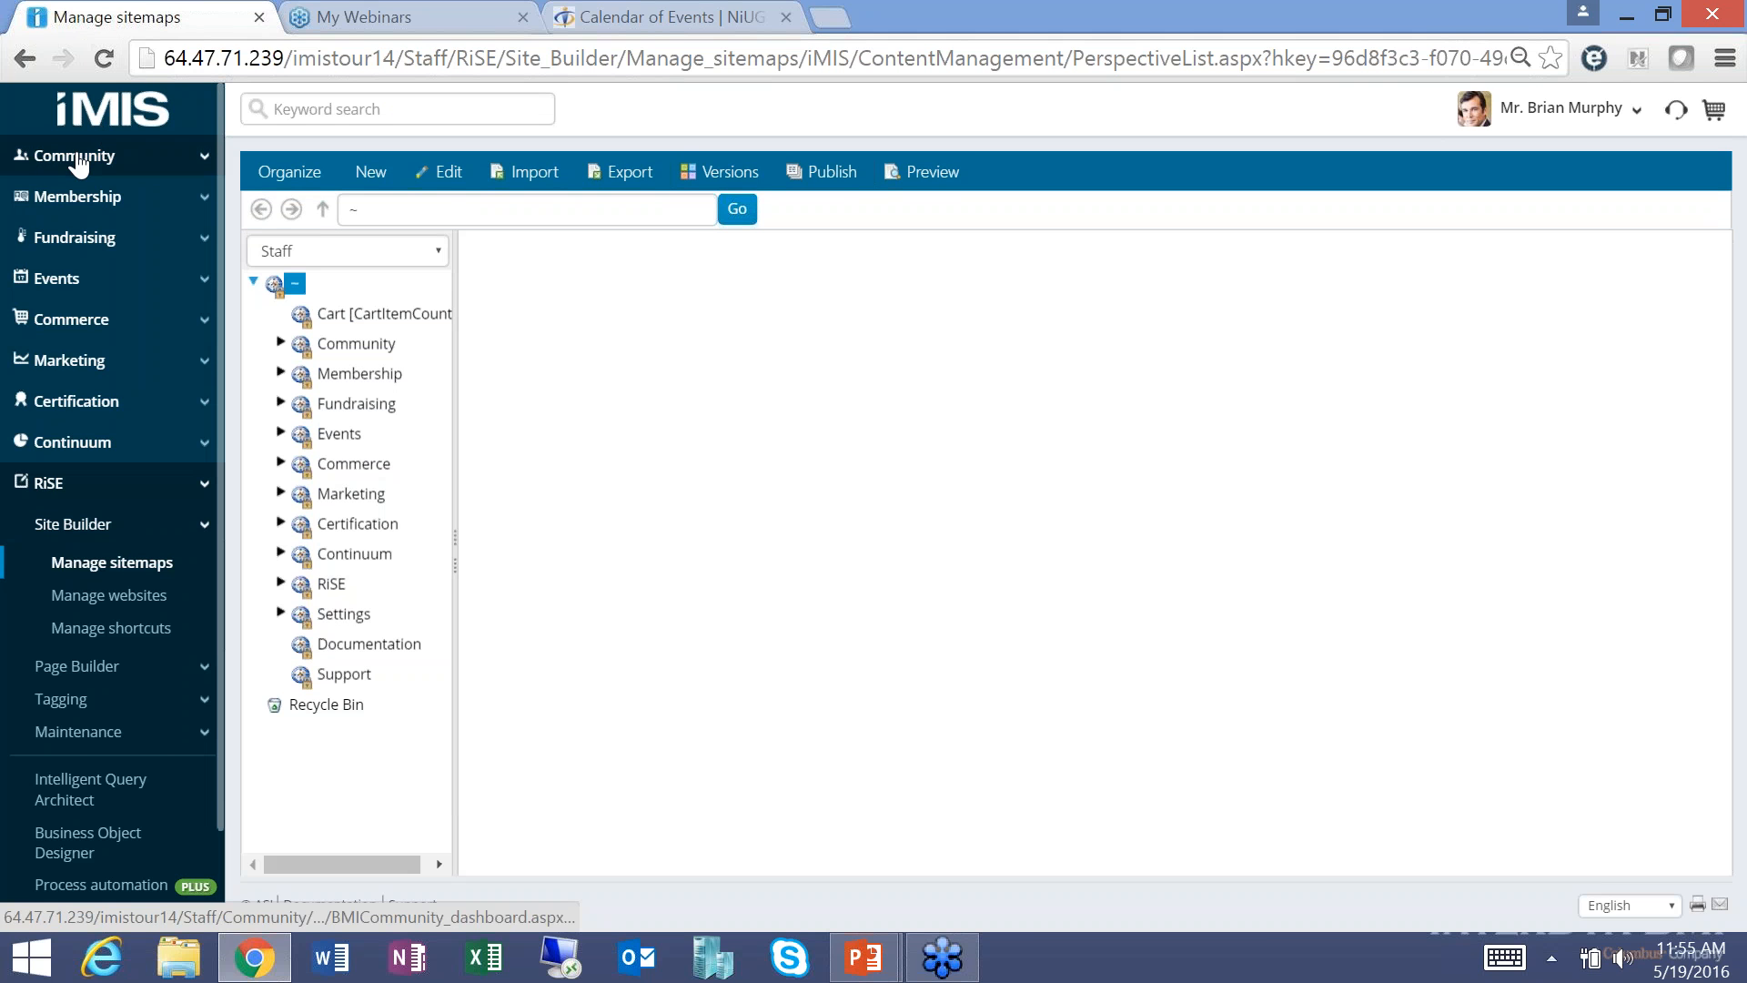
click(77, 157)
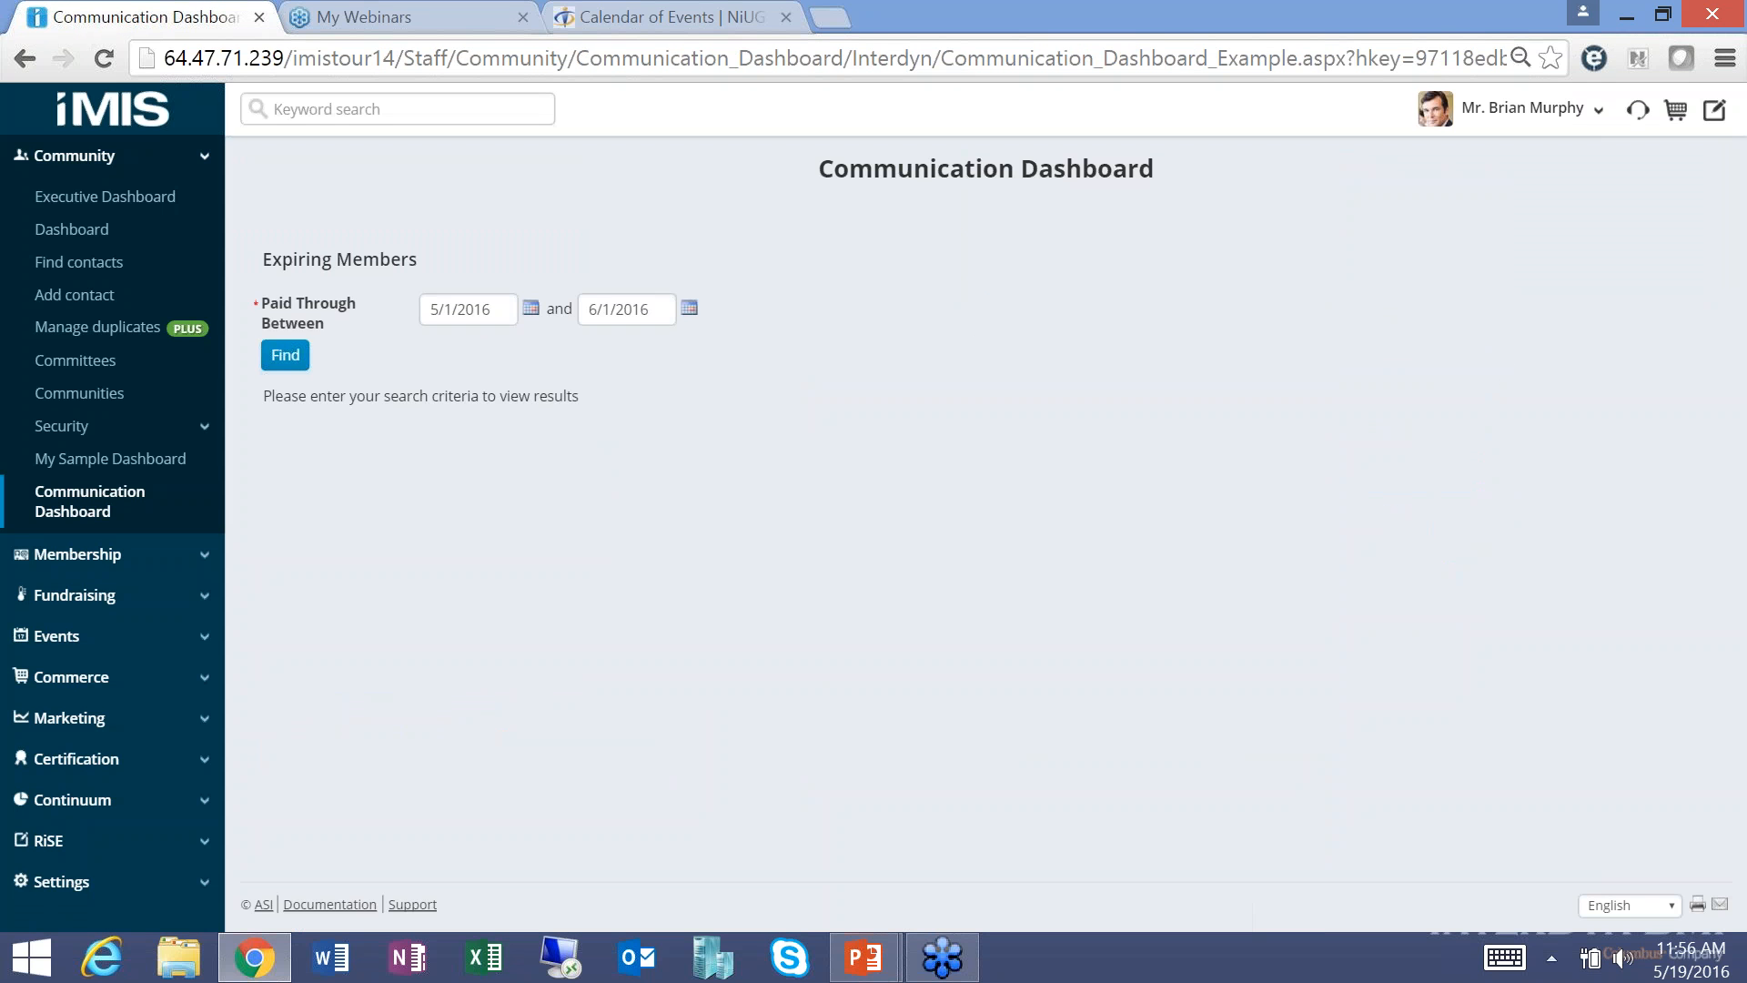
click(285, 355)
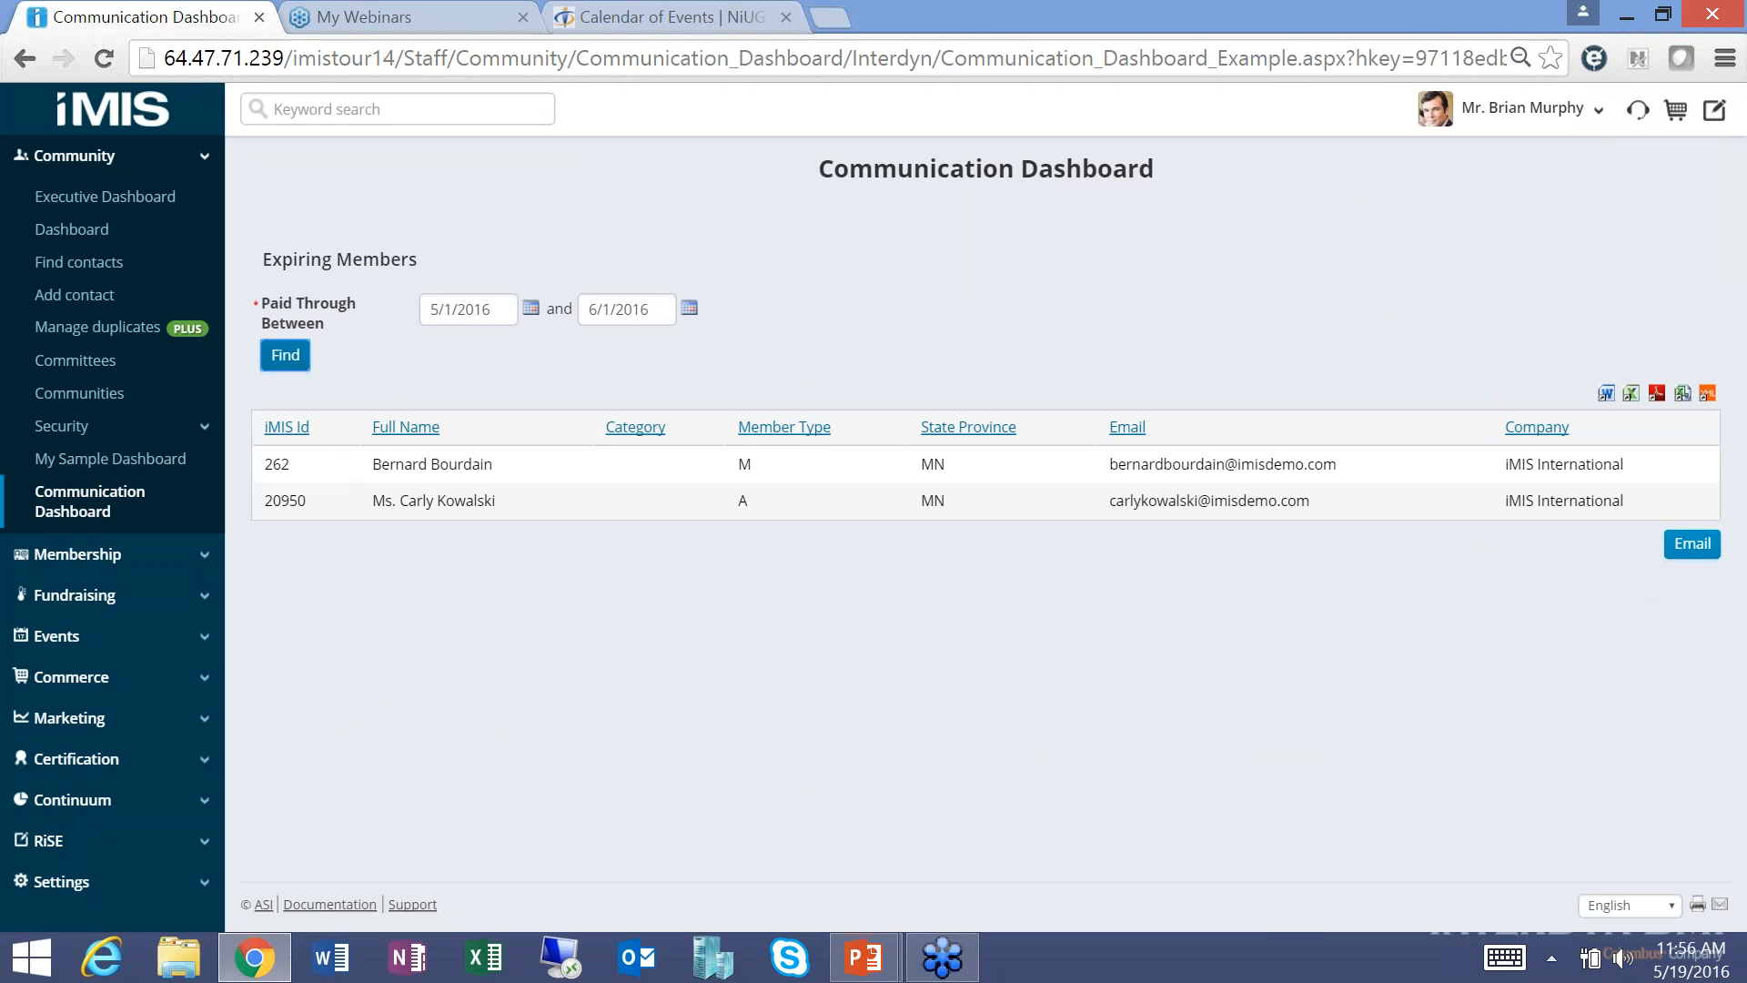
Load the Expiration Template from the Templates folder into an email to the found members, and close the message without sending it.
click(1693, 546)
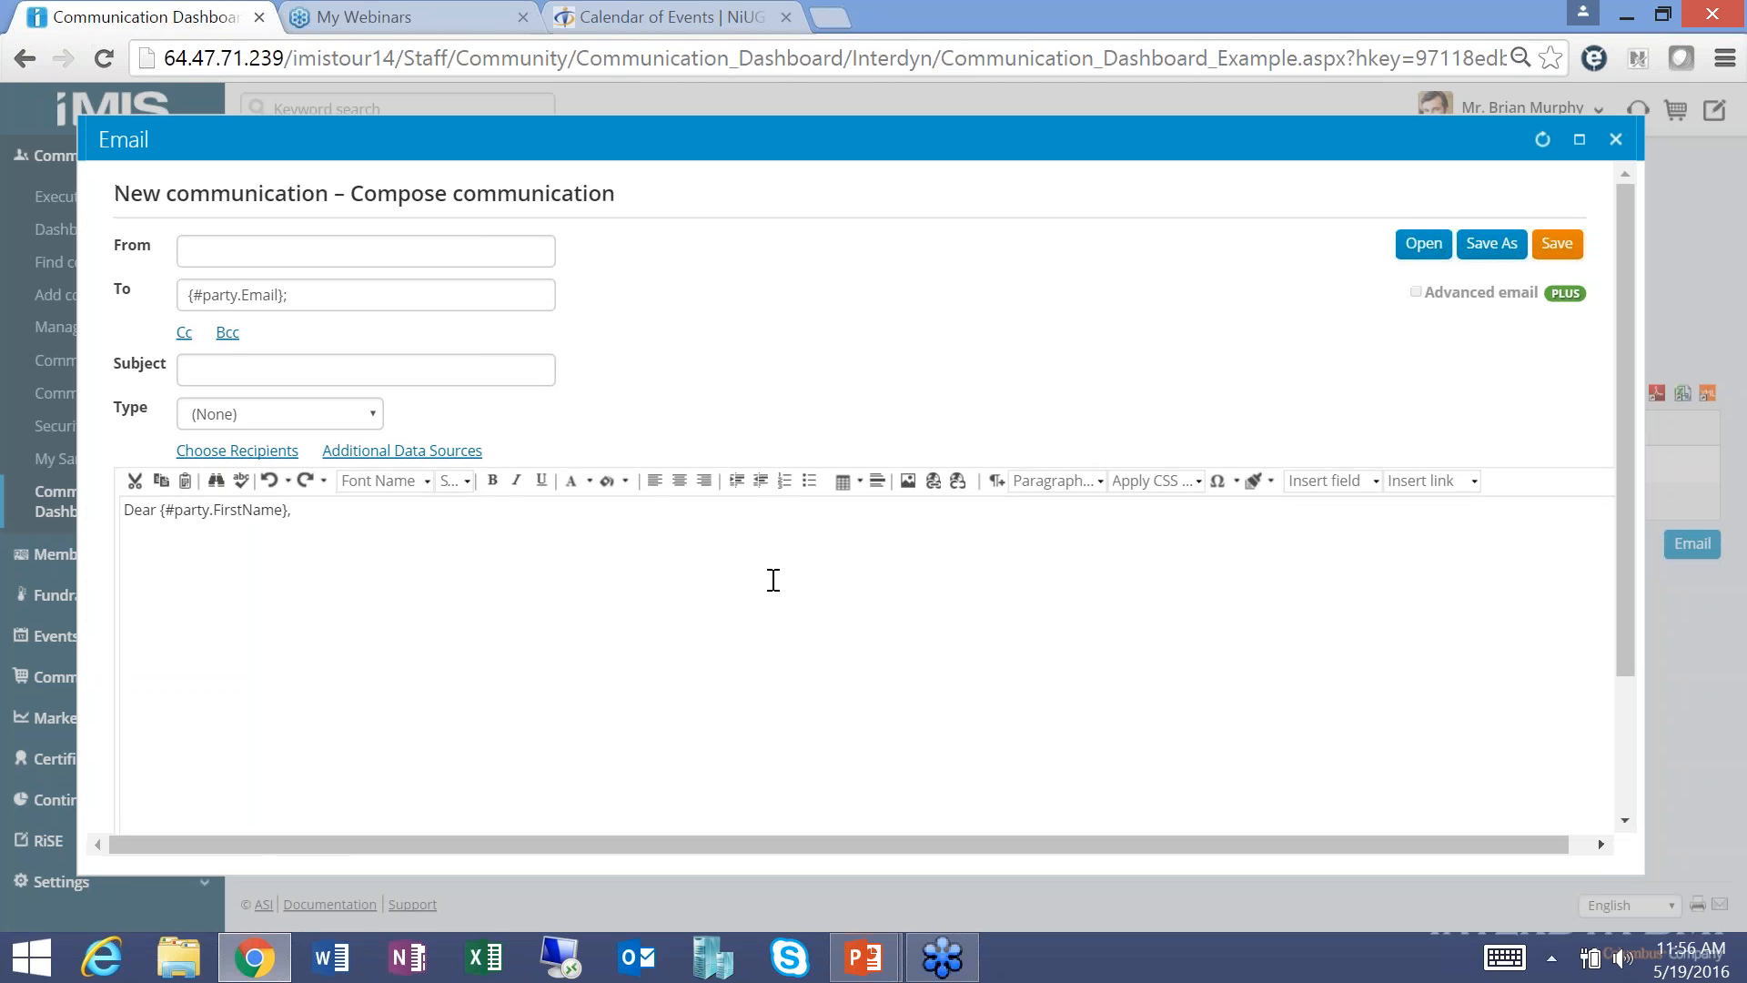
click(1416, 249)
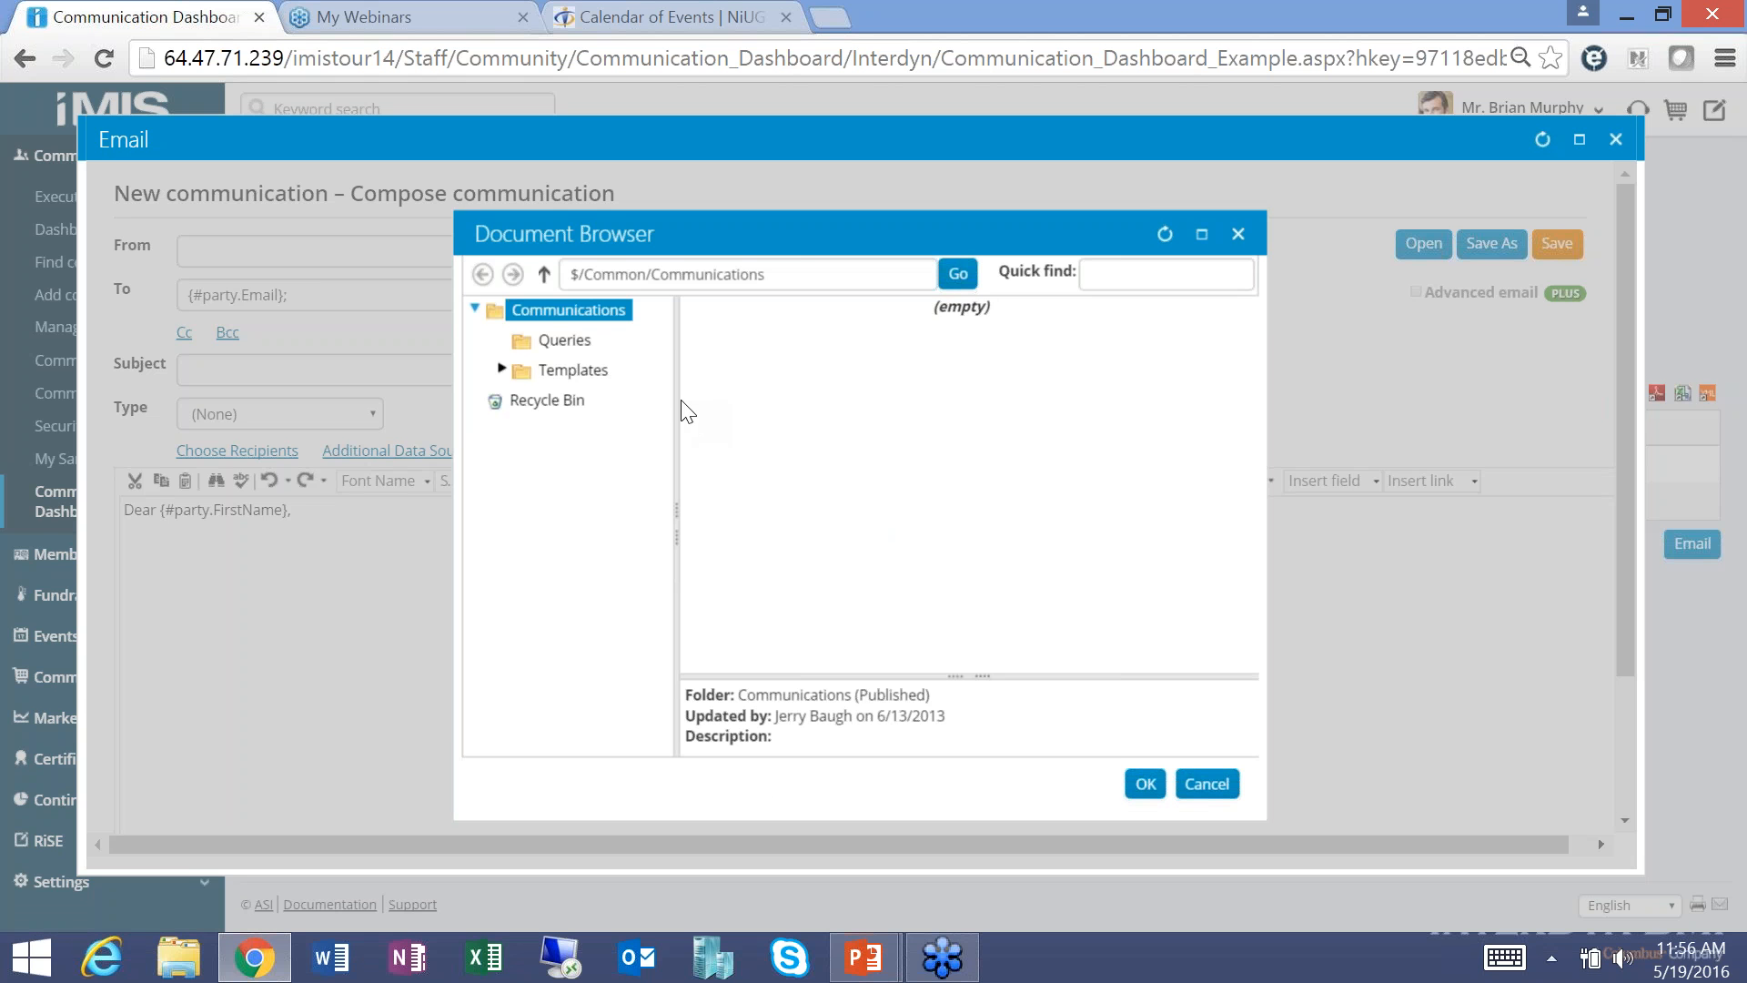
click(566, 372)
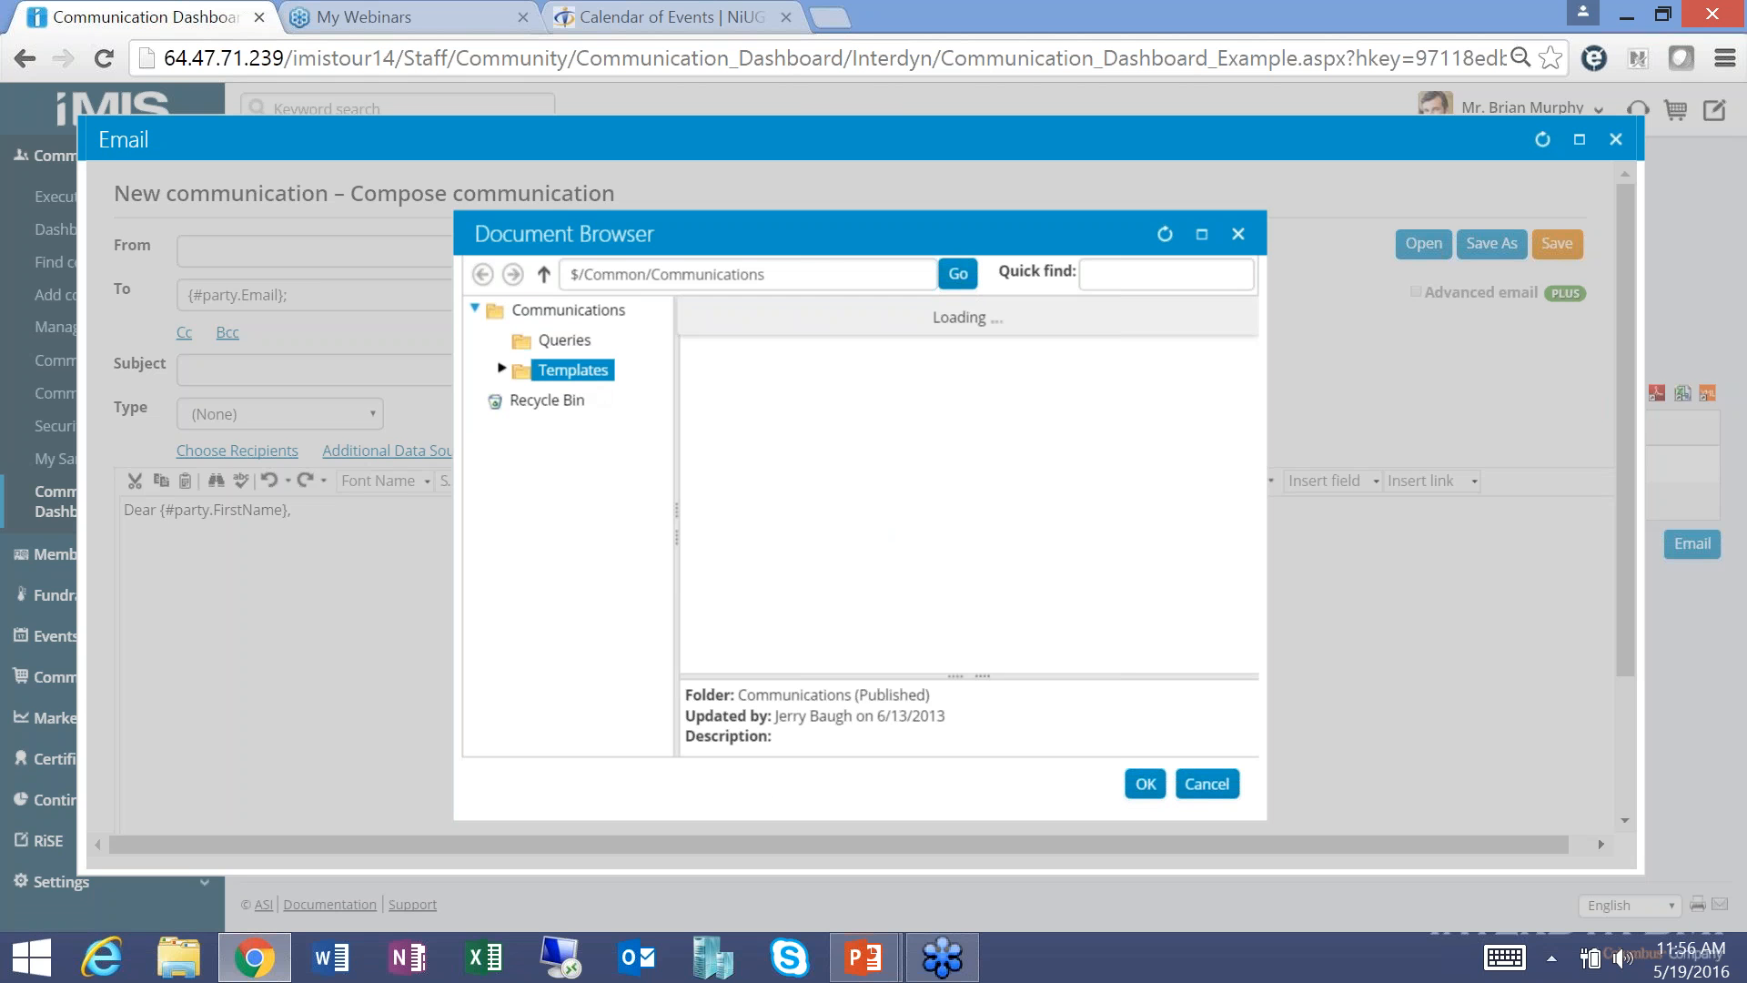
click(736, 309)
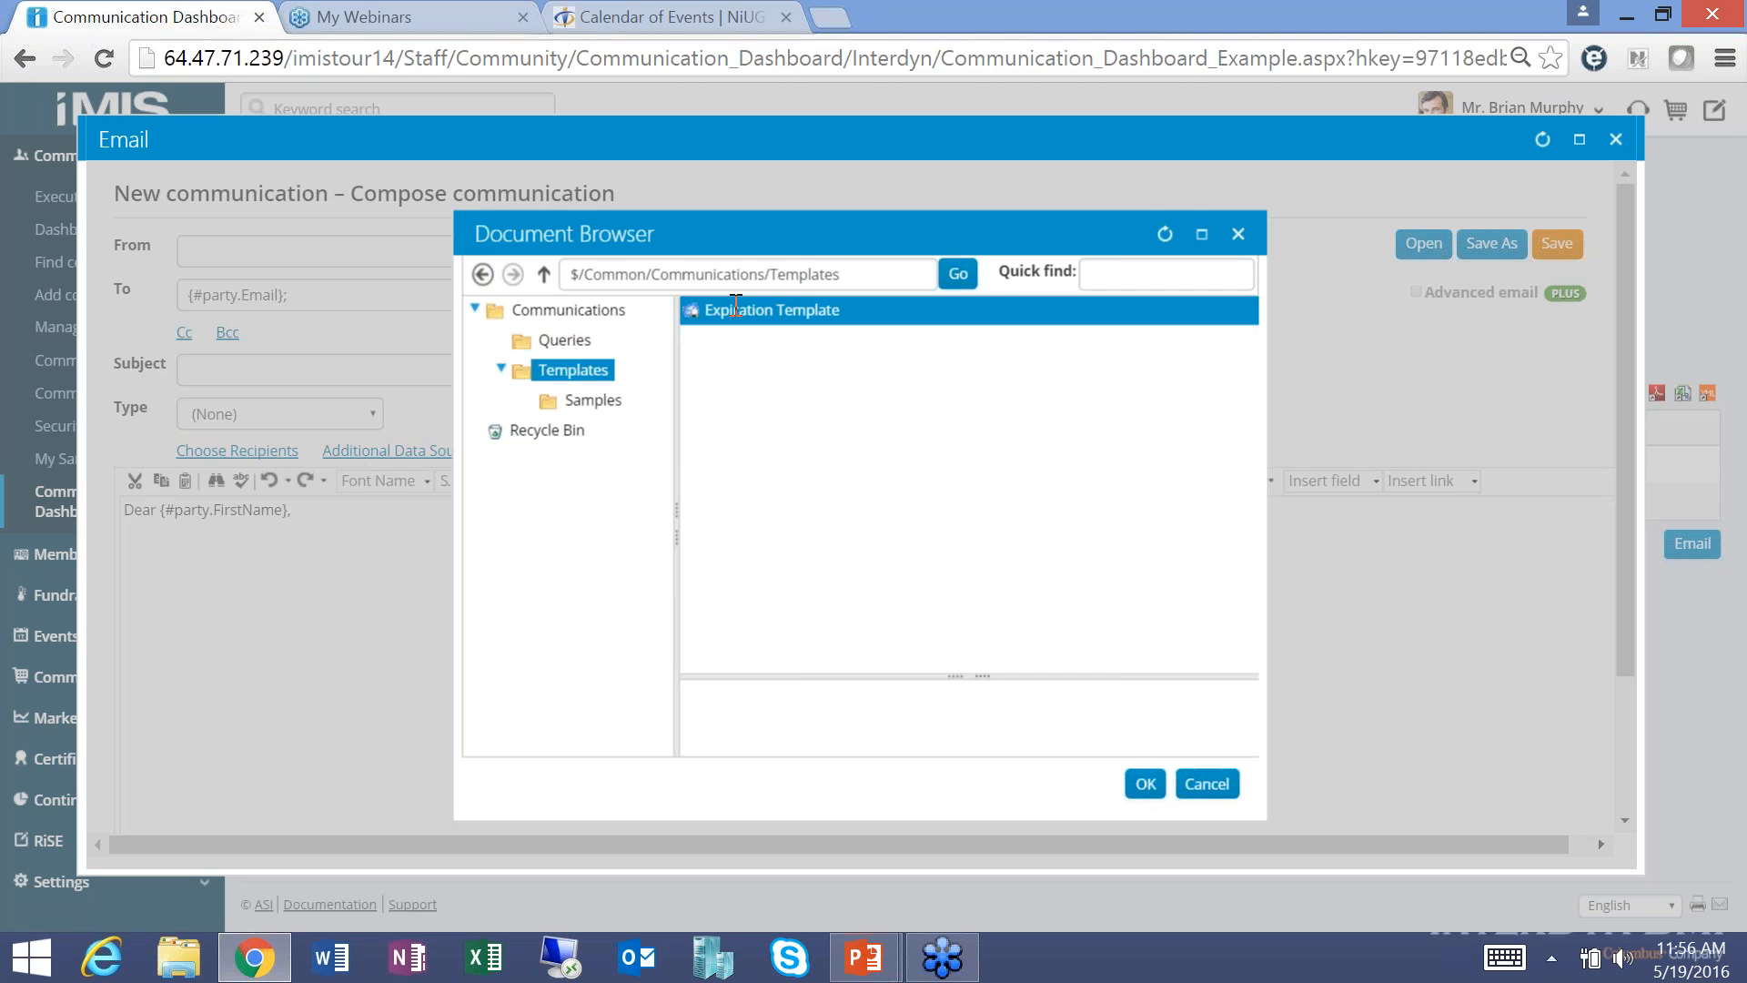
double_click(735, 309)
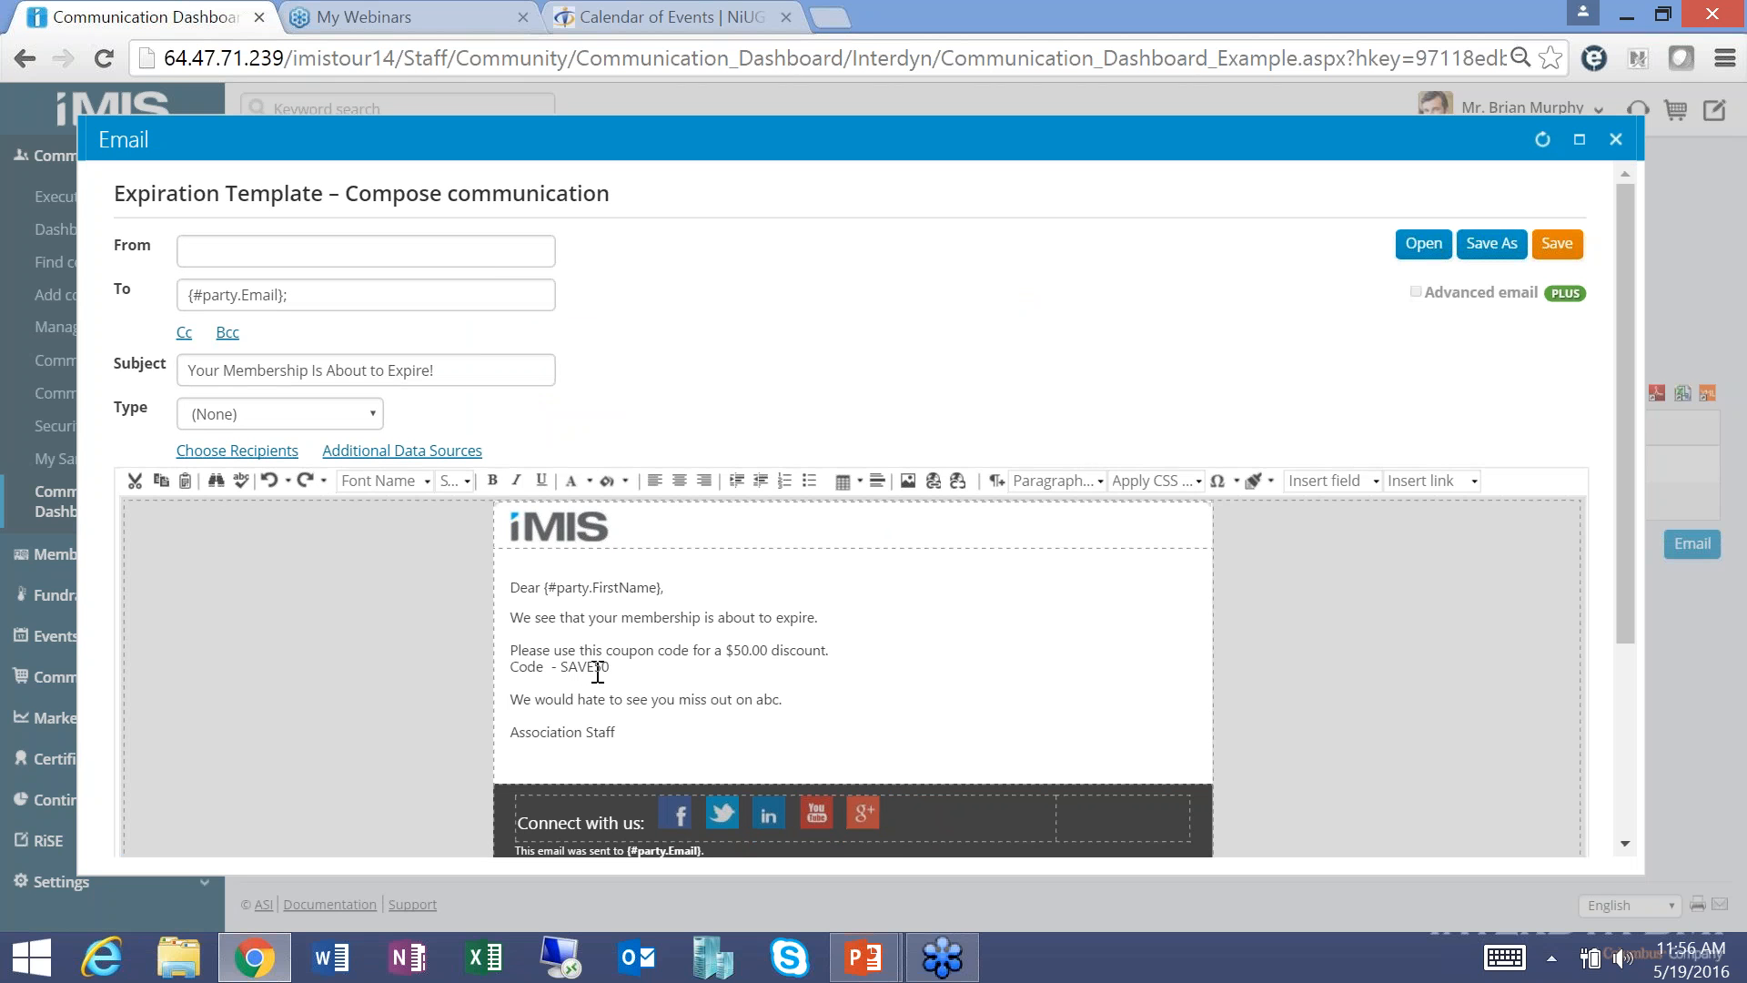
click(1618, 142)
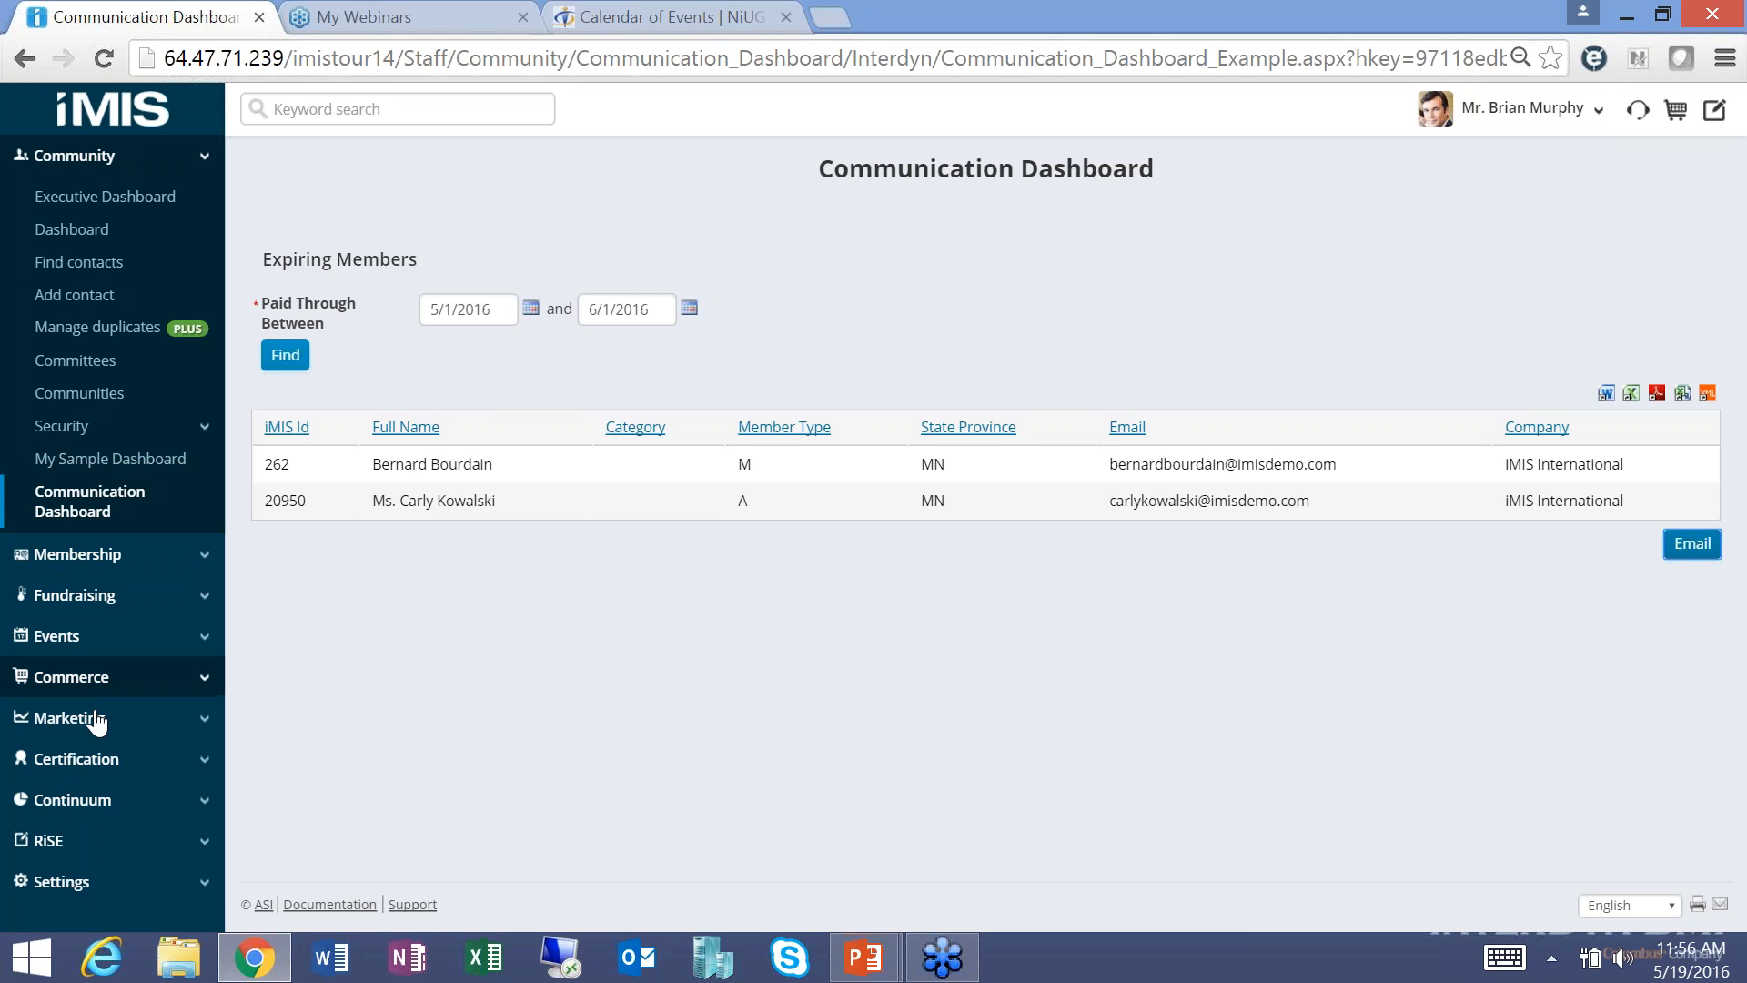
Open the content types under RiSE maintenance and examine the items in the Commerce folder with the folder tree widened.
click(70, 839)
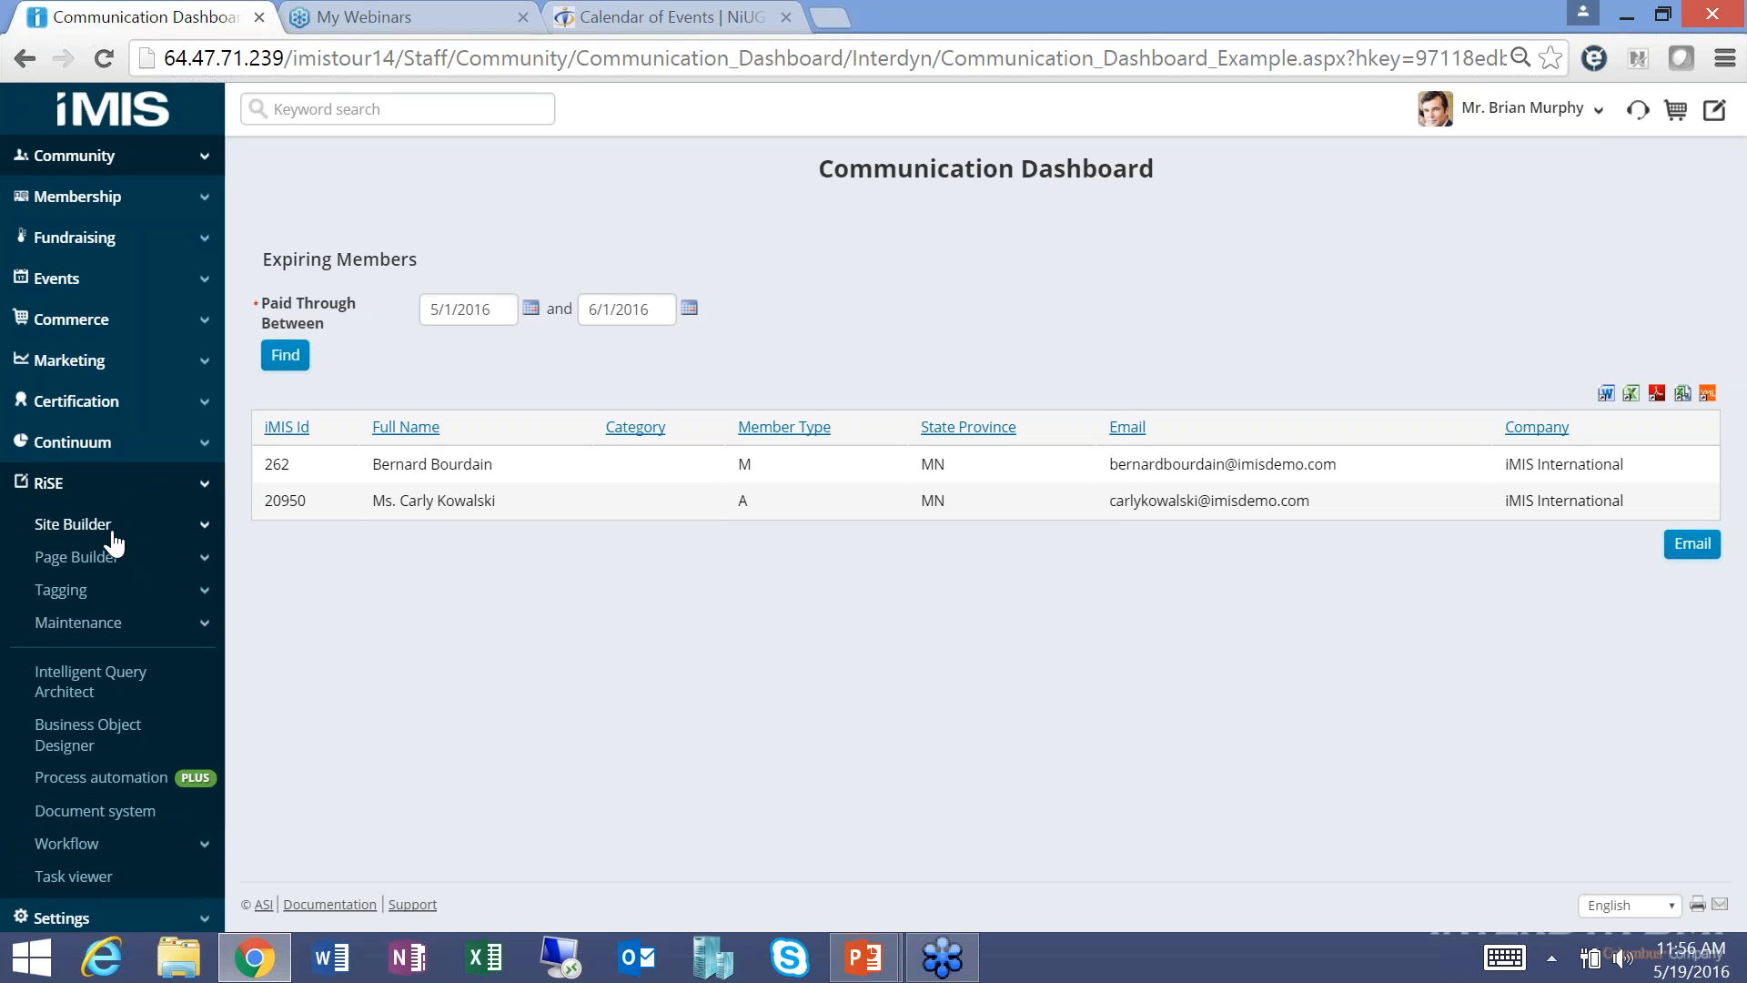
click(100, 558)
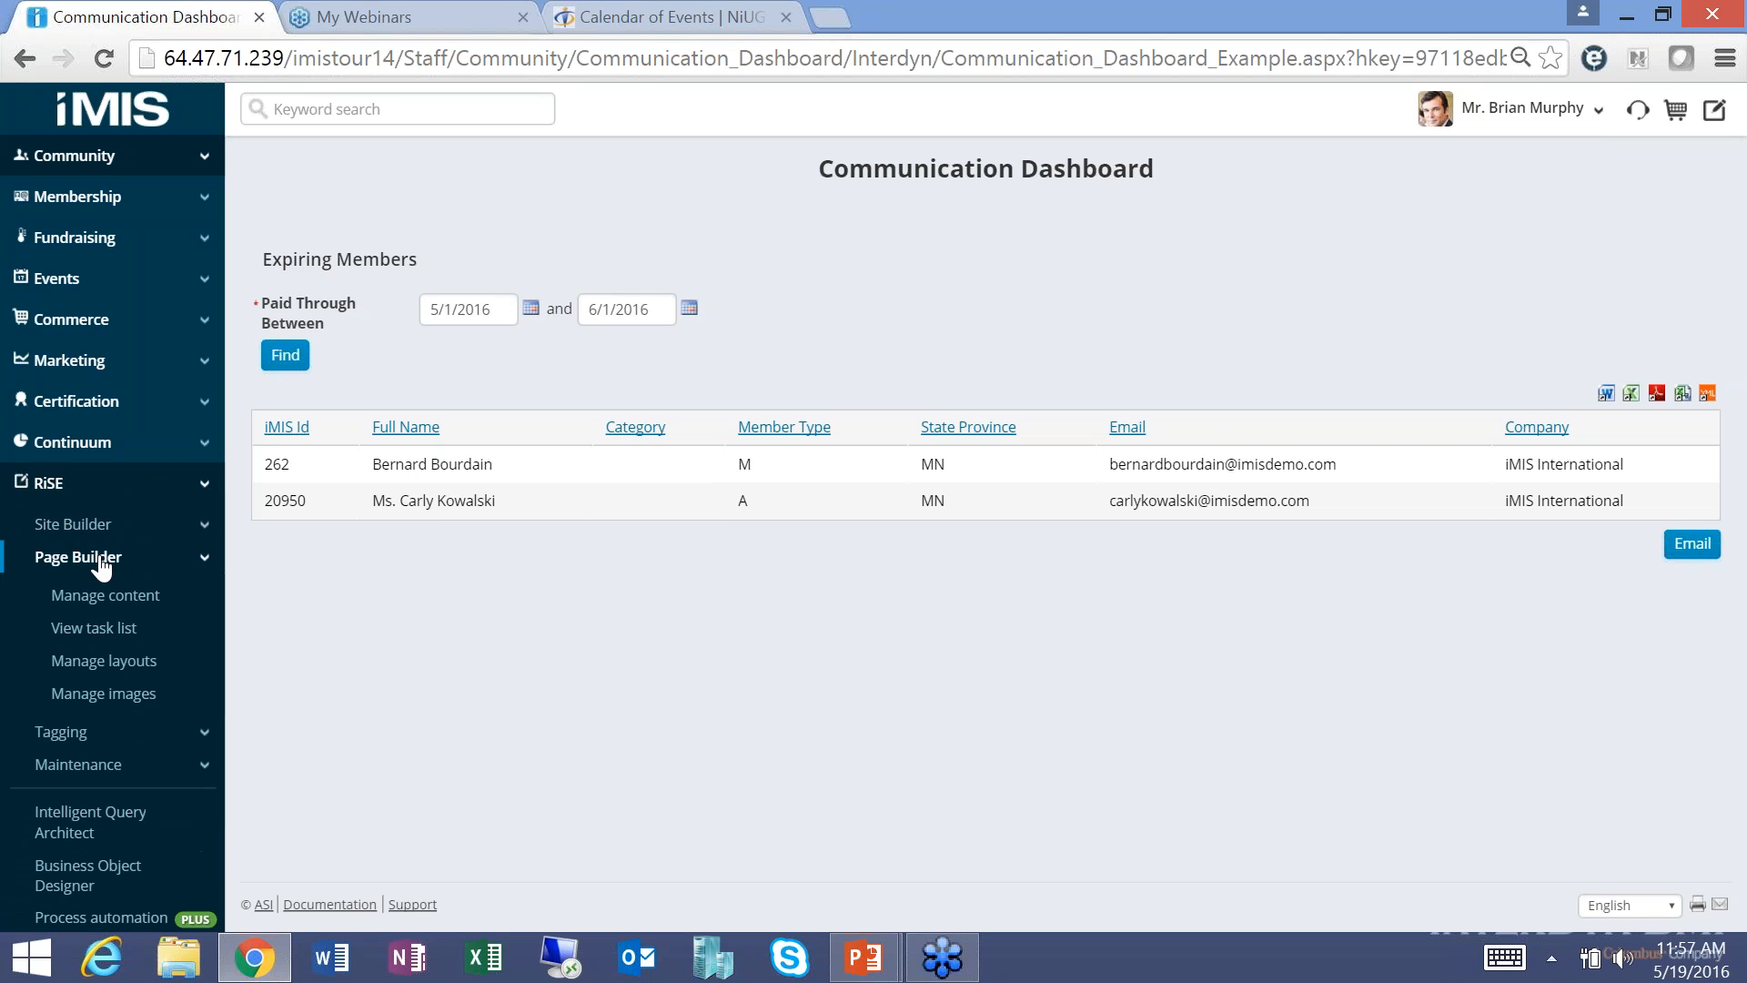
click(84, 765)
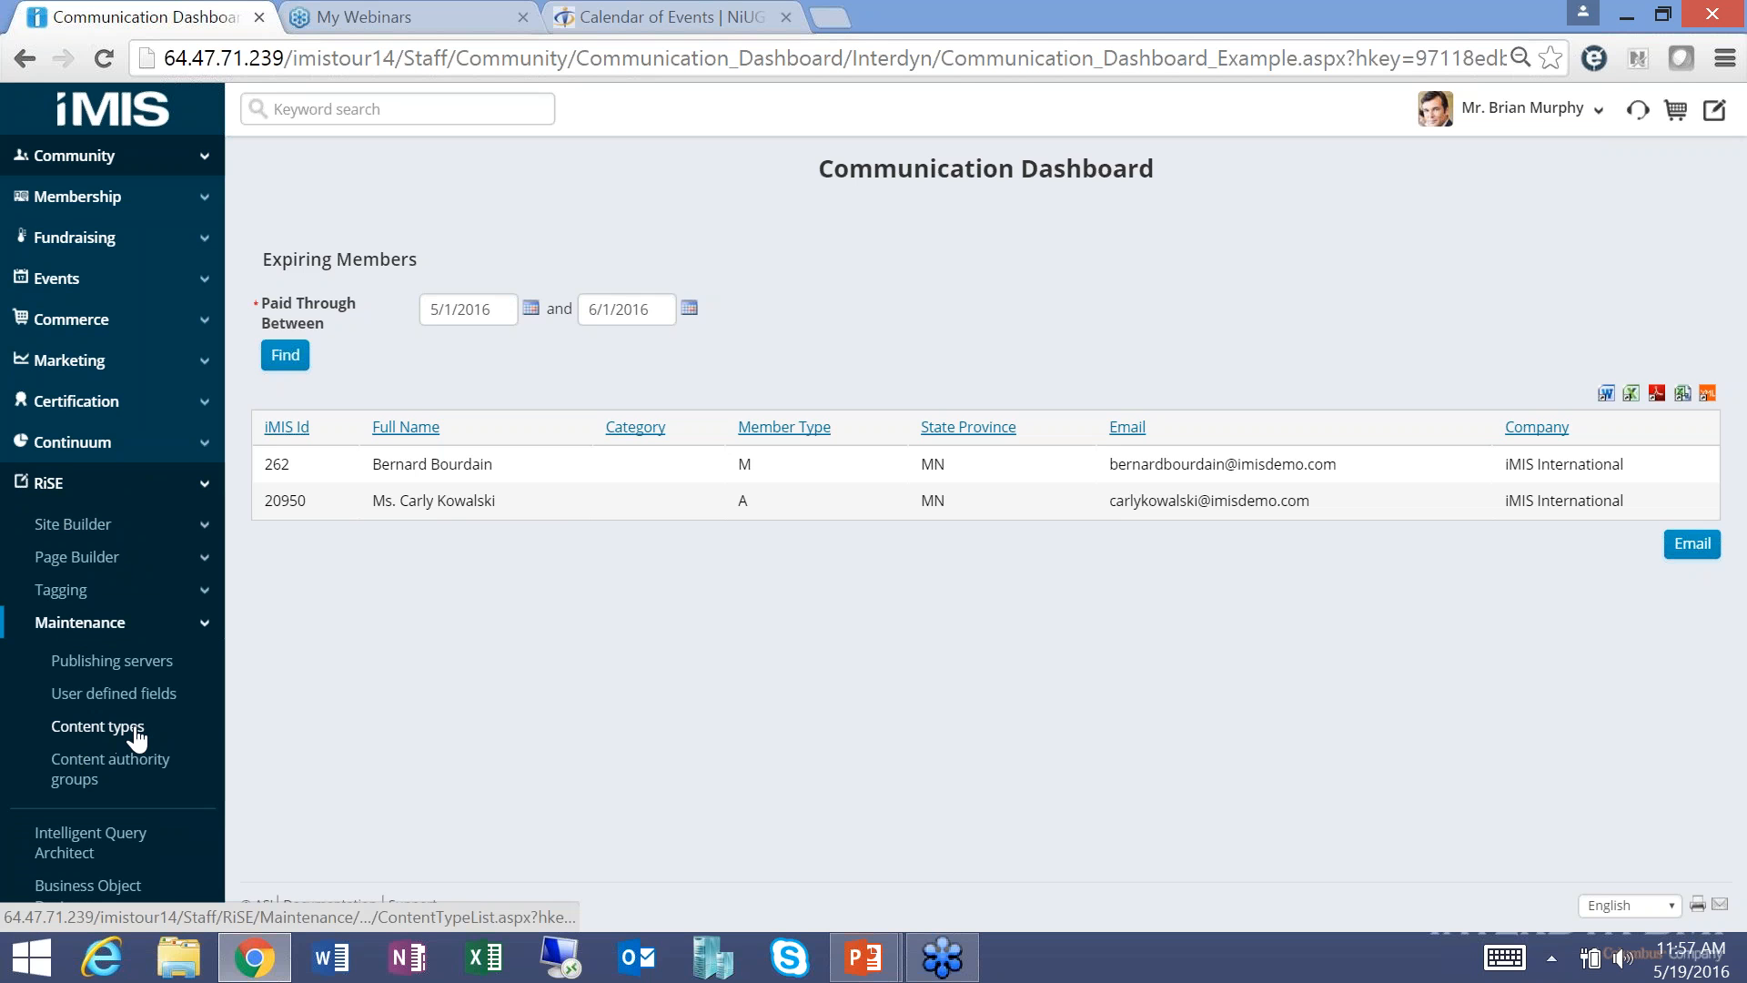
click(98, 727)
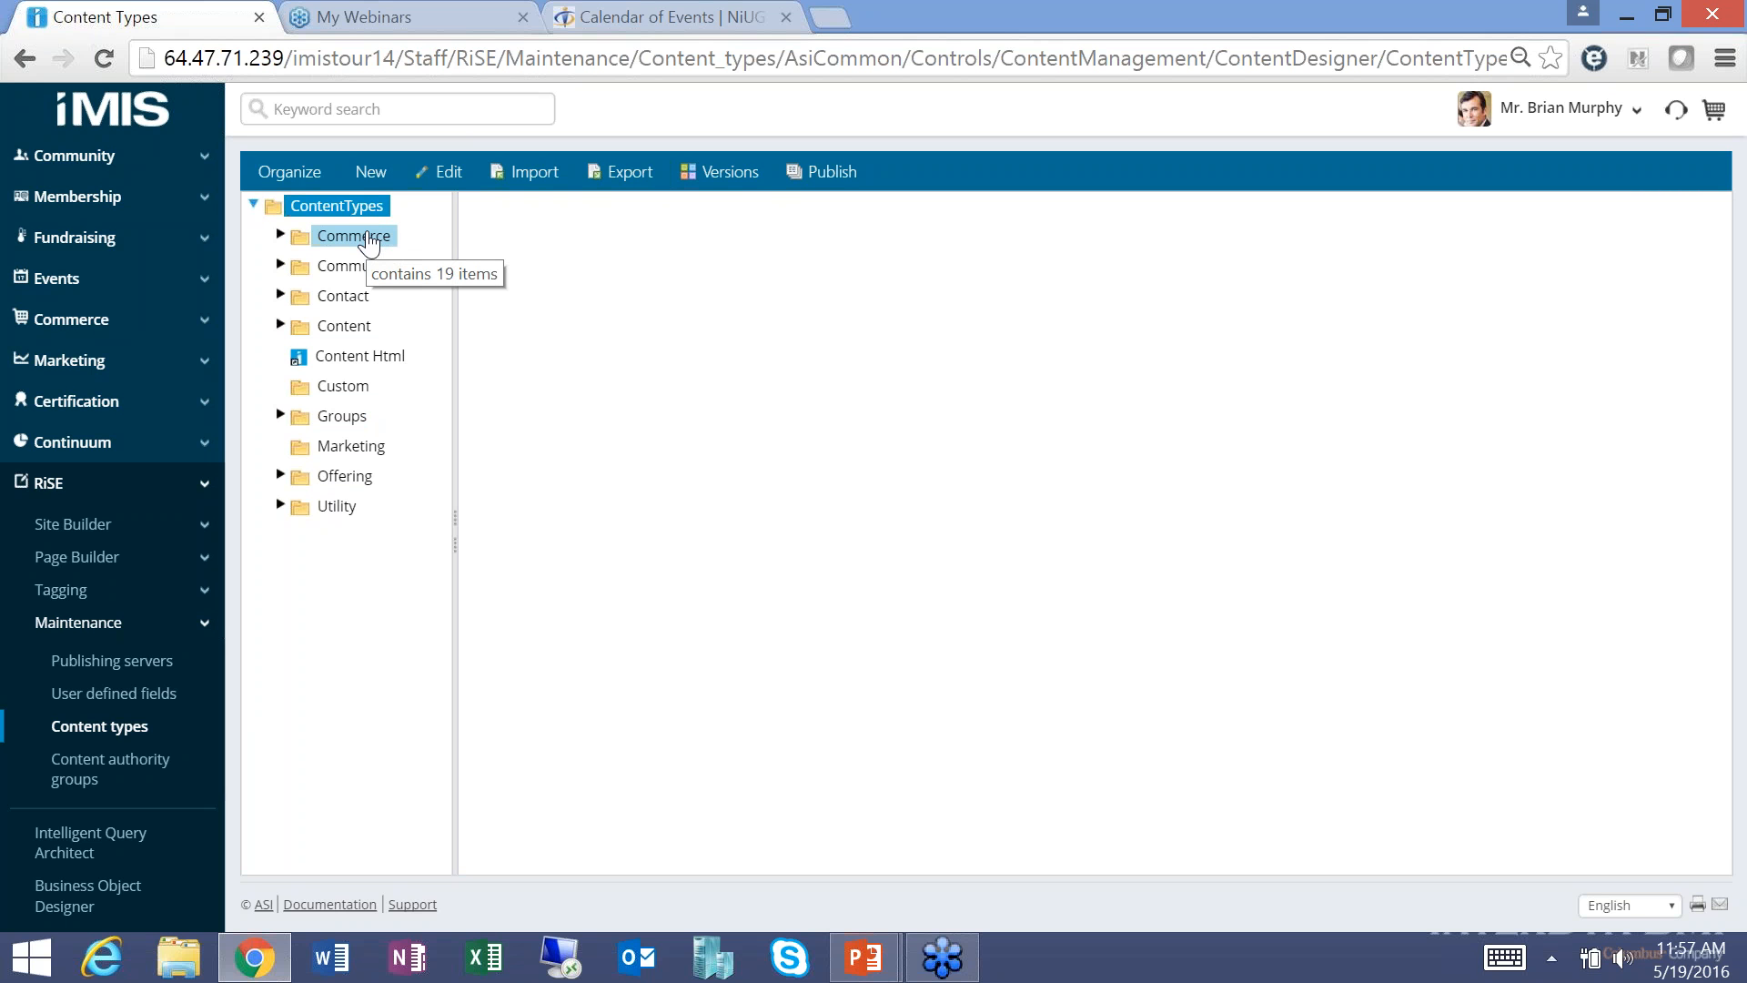
double_click(368, 239)
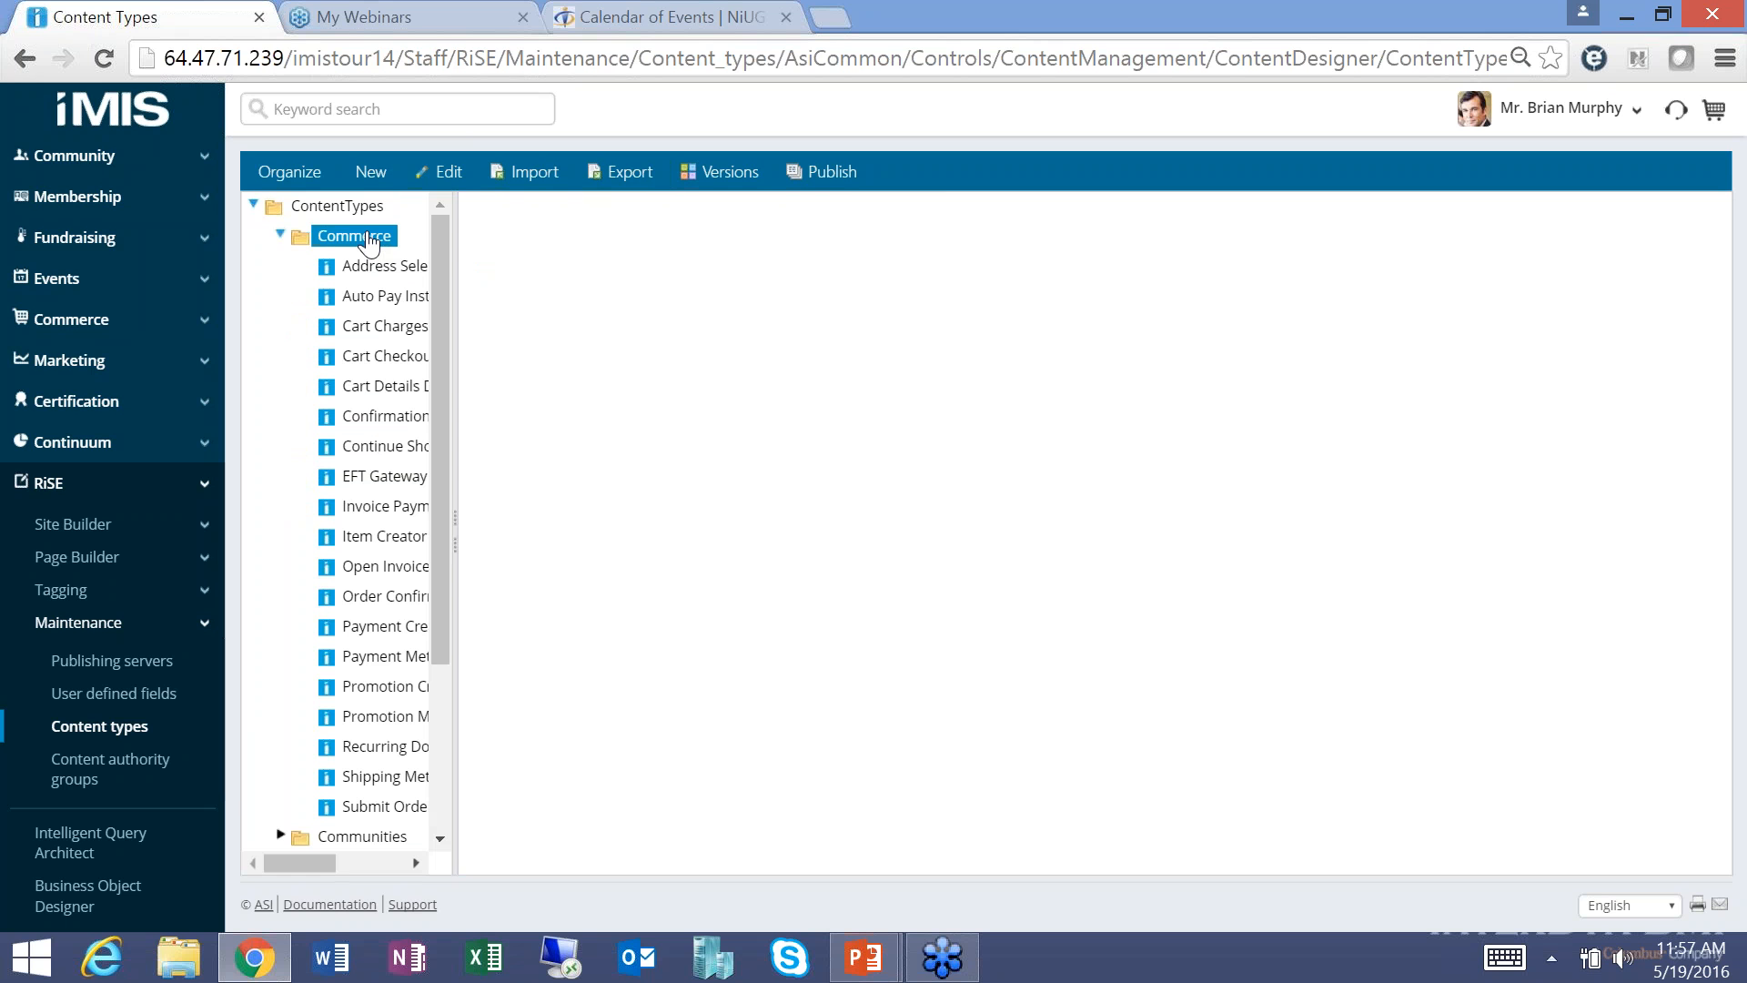
drag(455, 246, 947, 258)
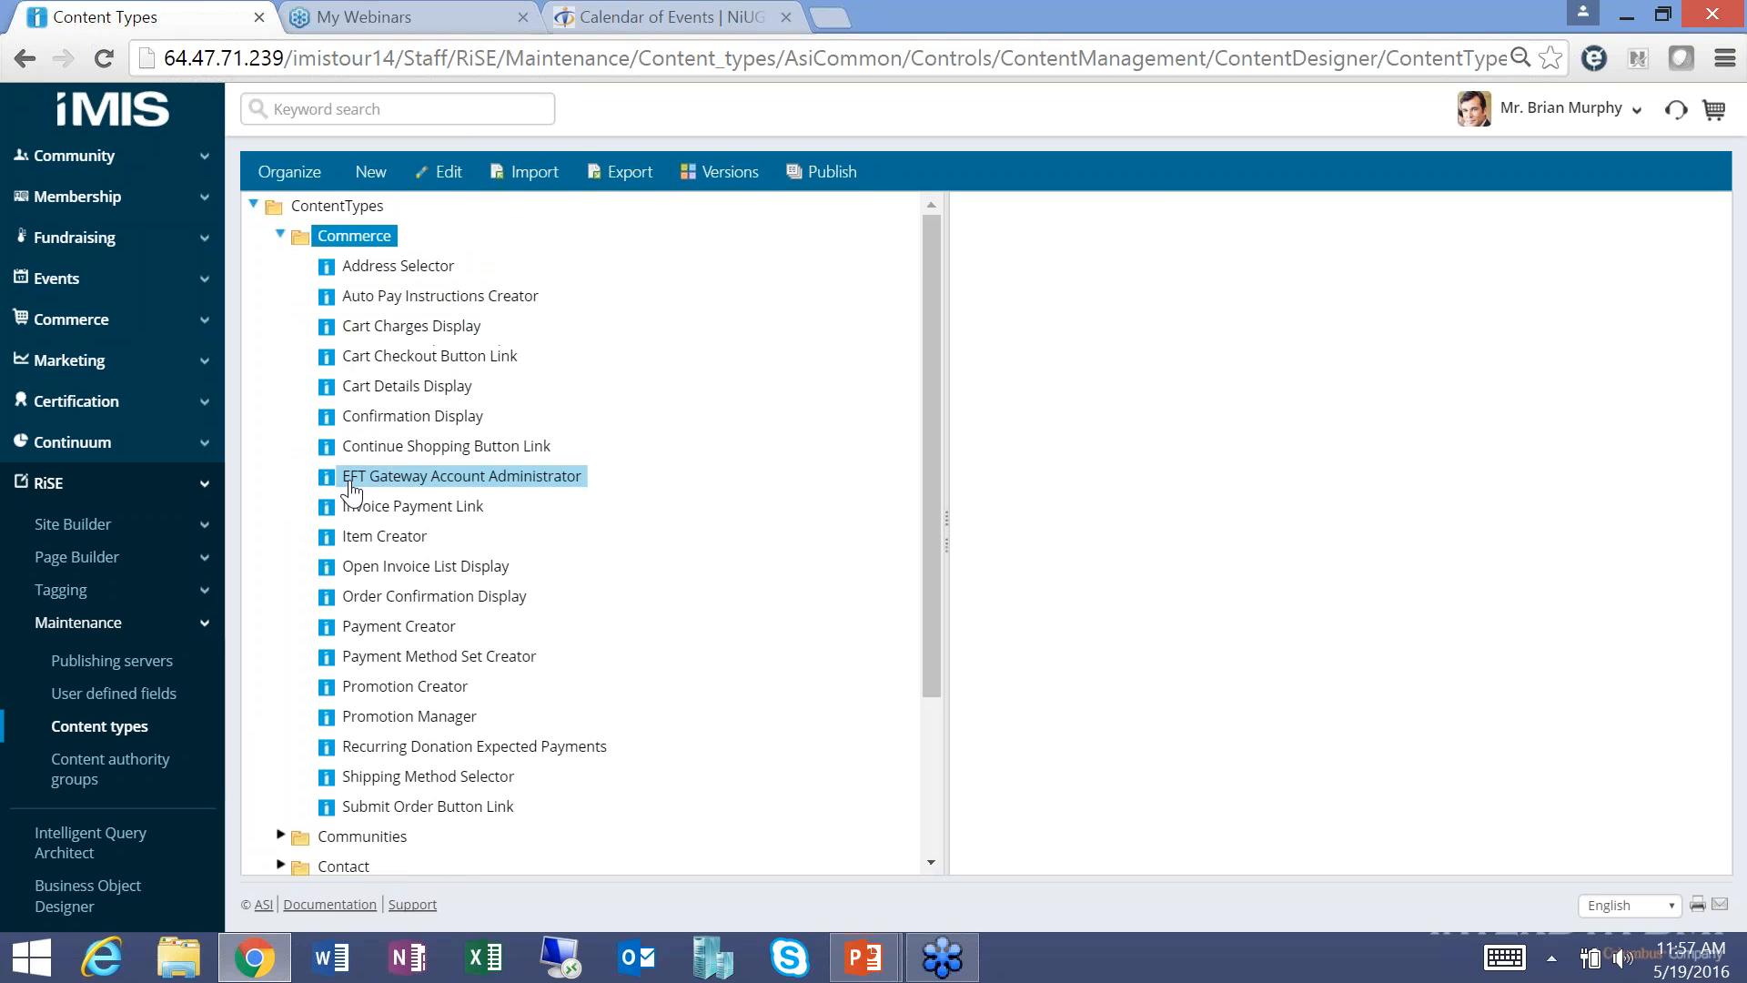
click(281, 236)
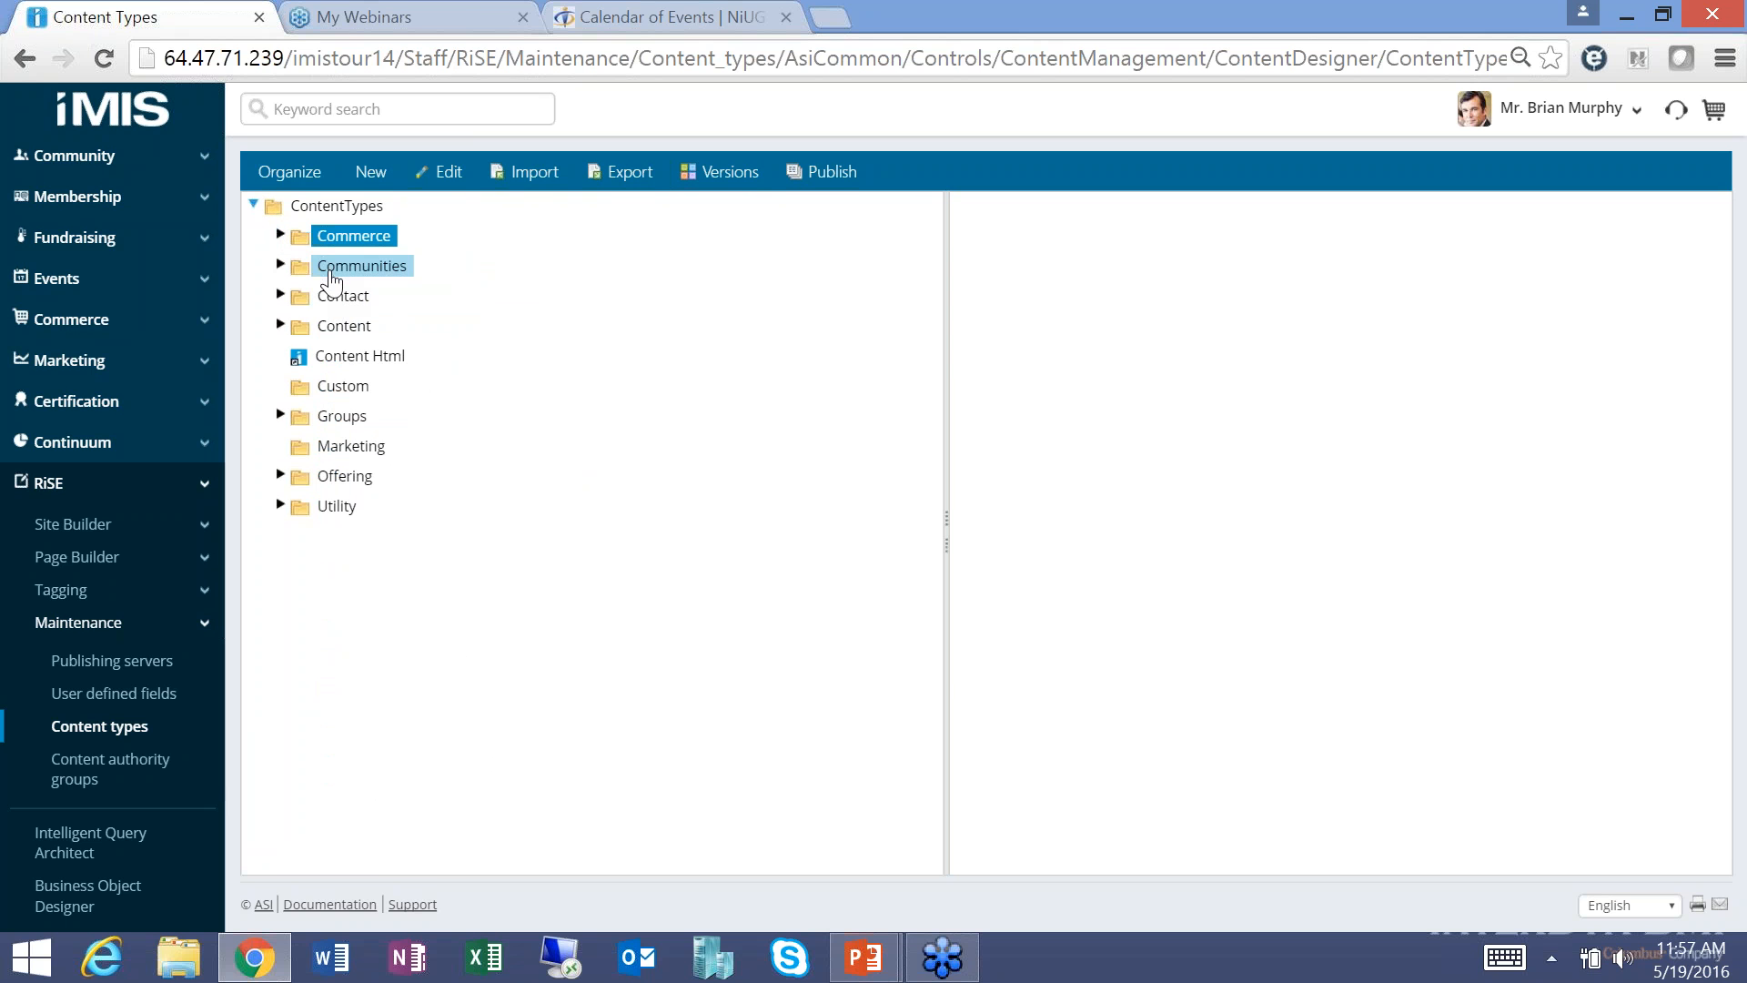
Examine the items in the Contact content types folder, and select the Custom folder.
click(330, 296)
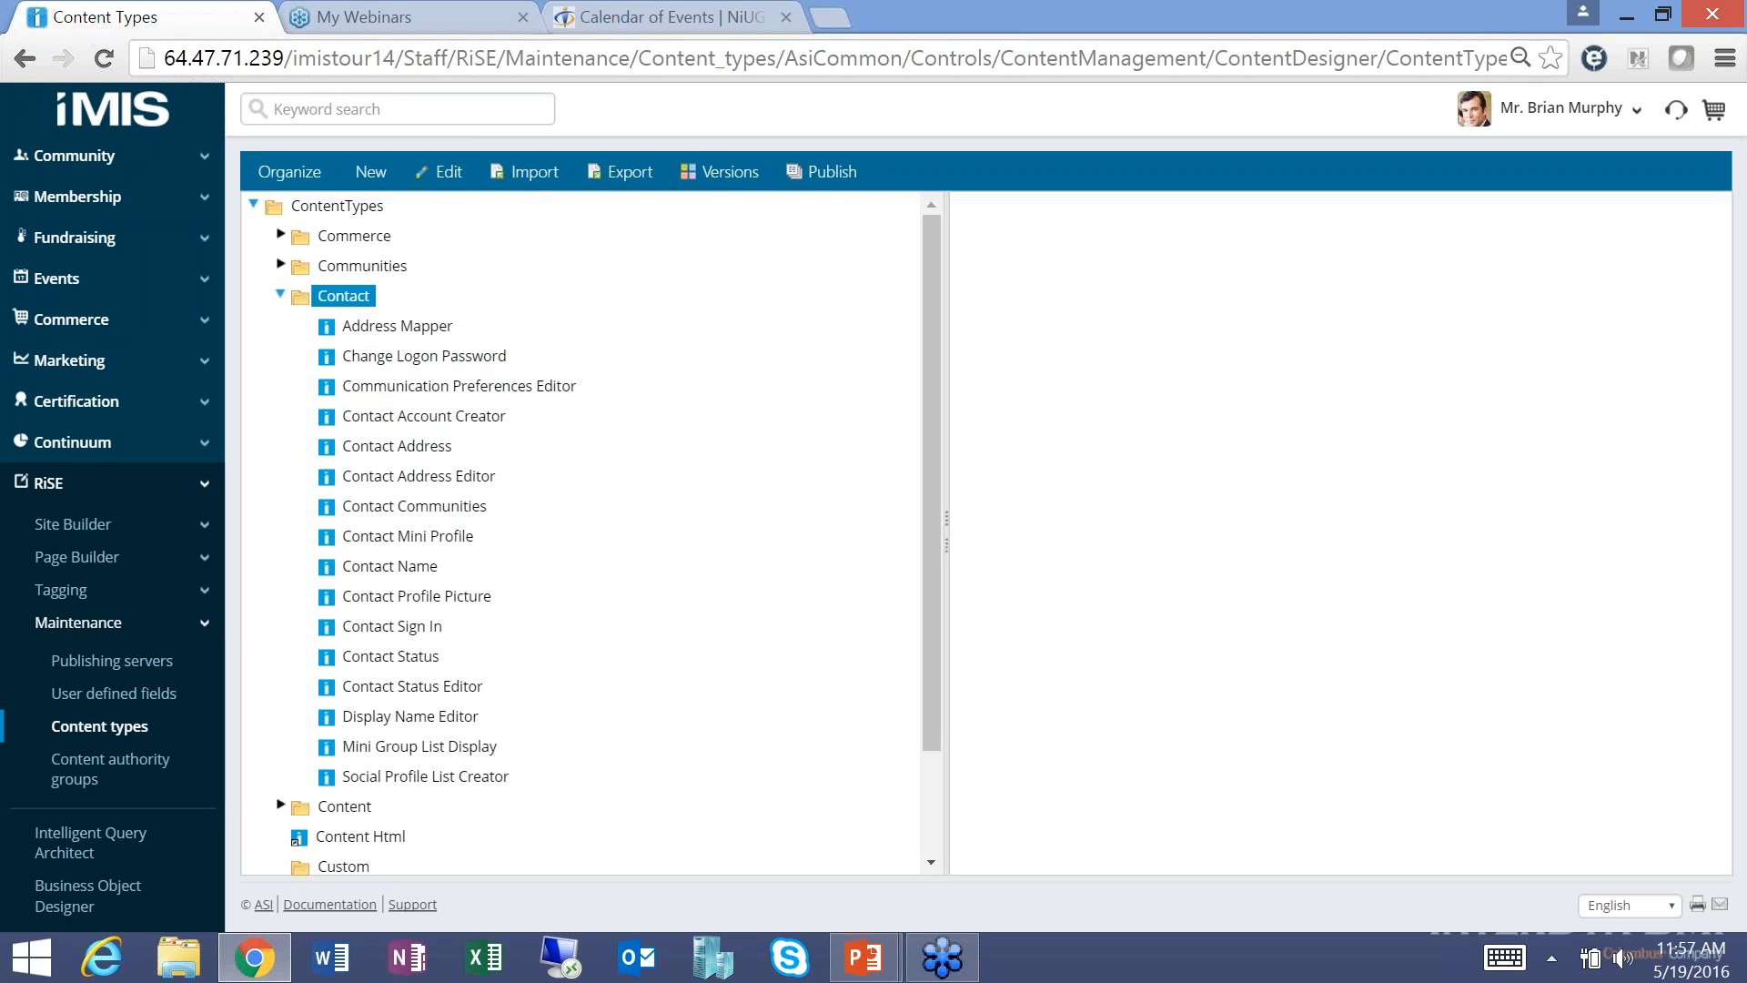
click(280, 296)
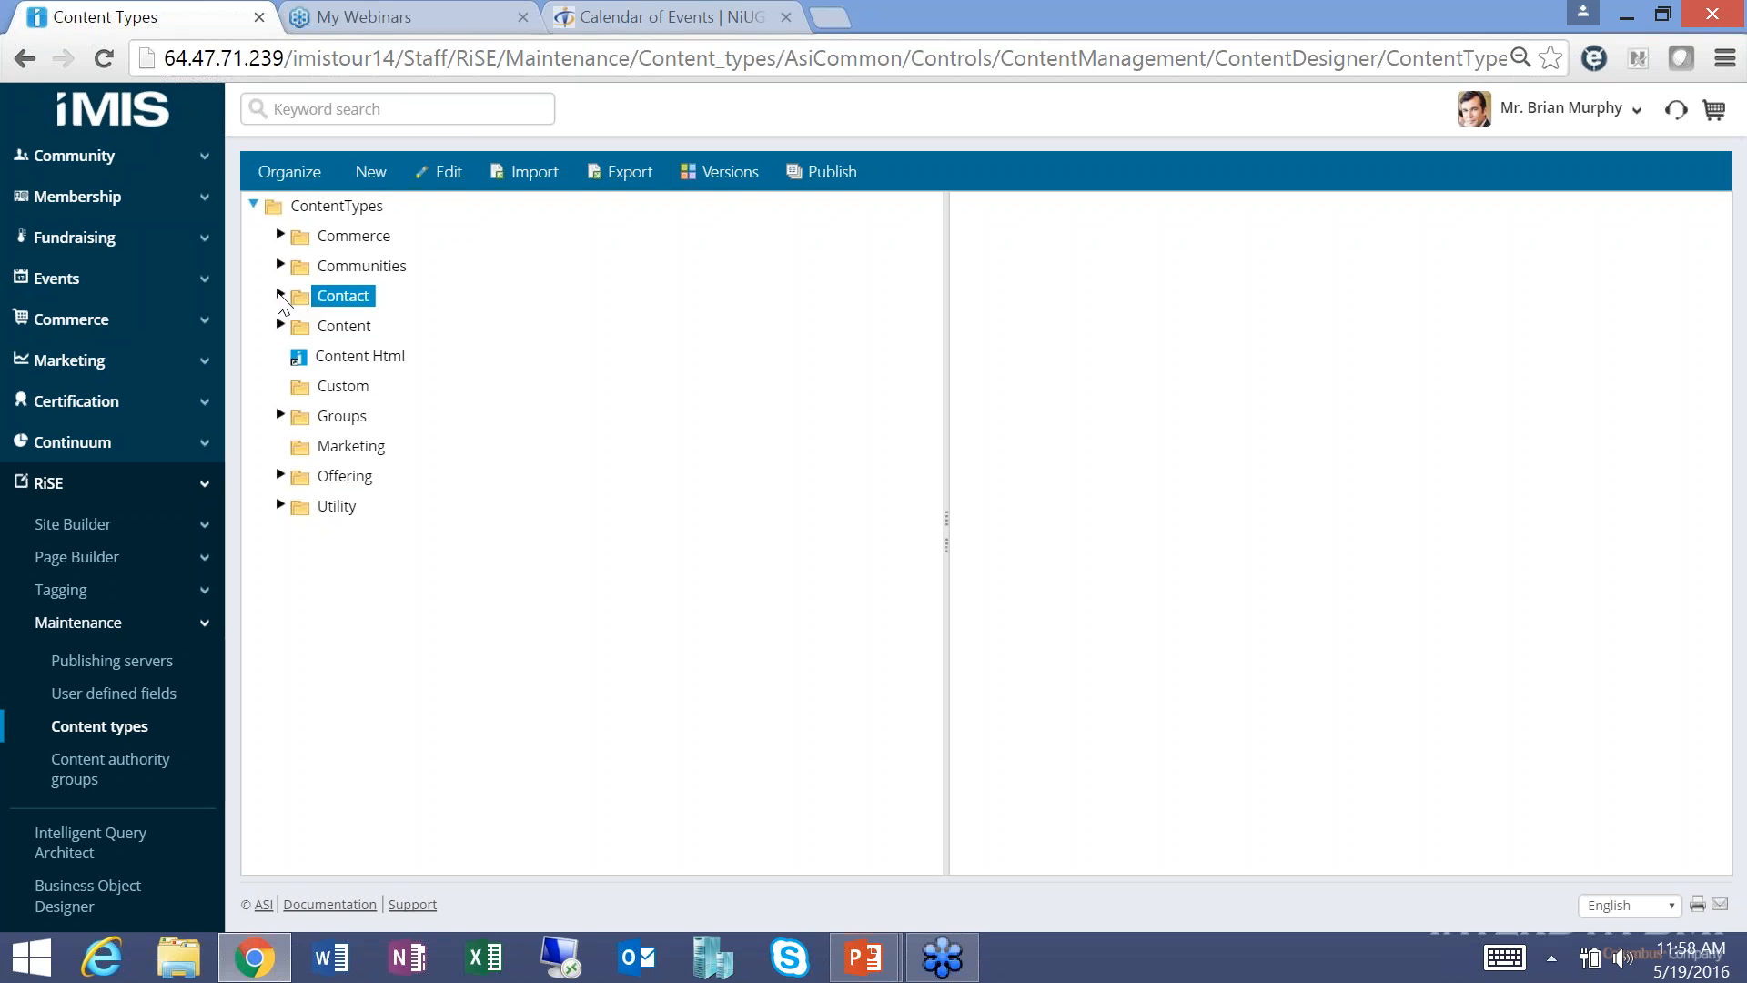
click(365, 397)
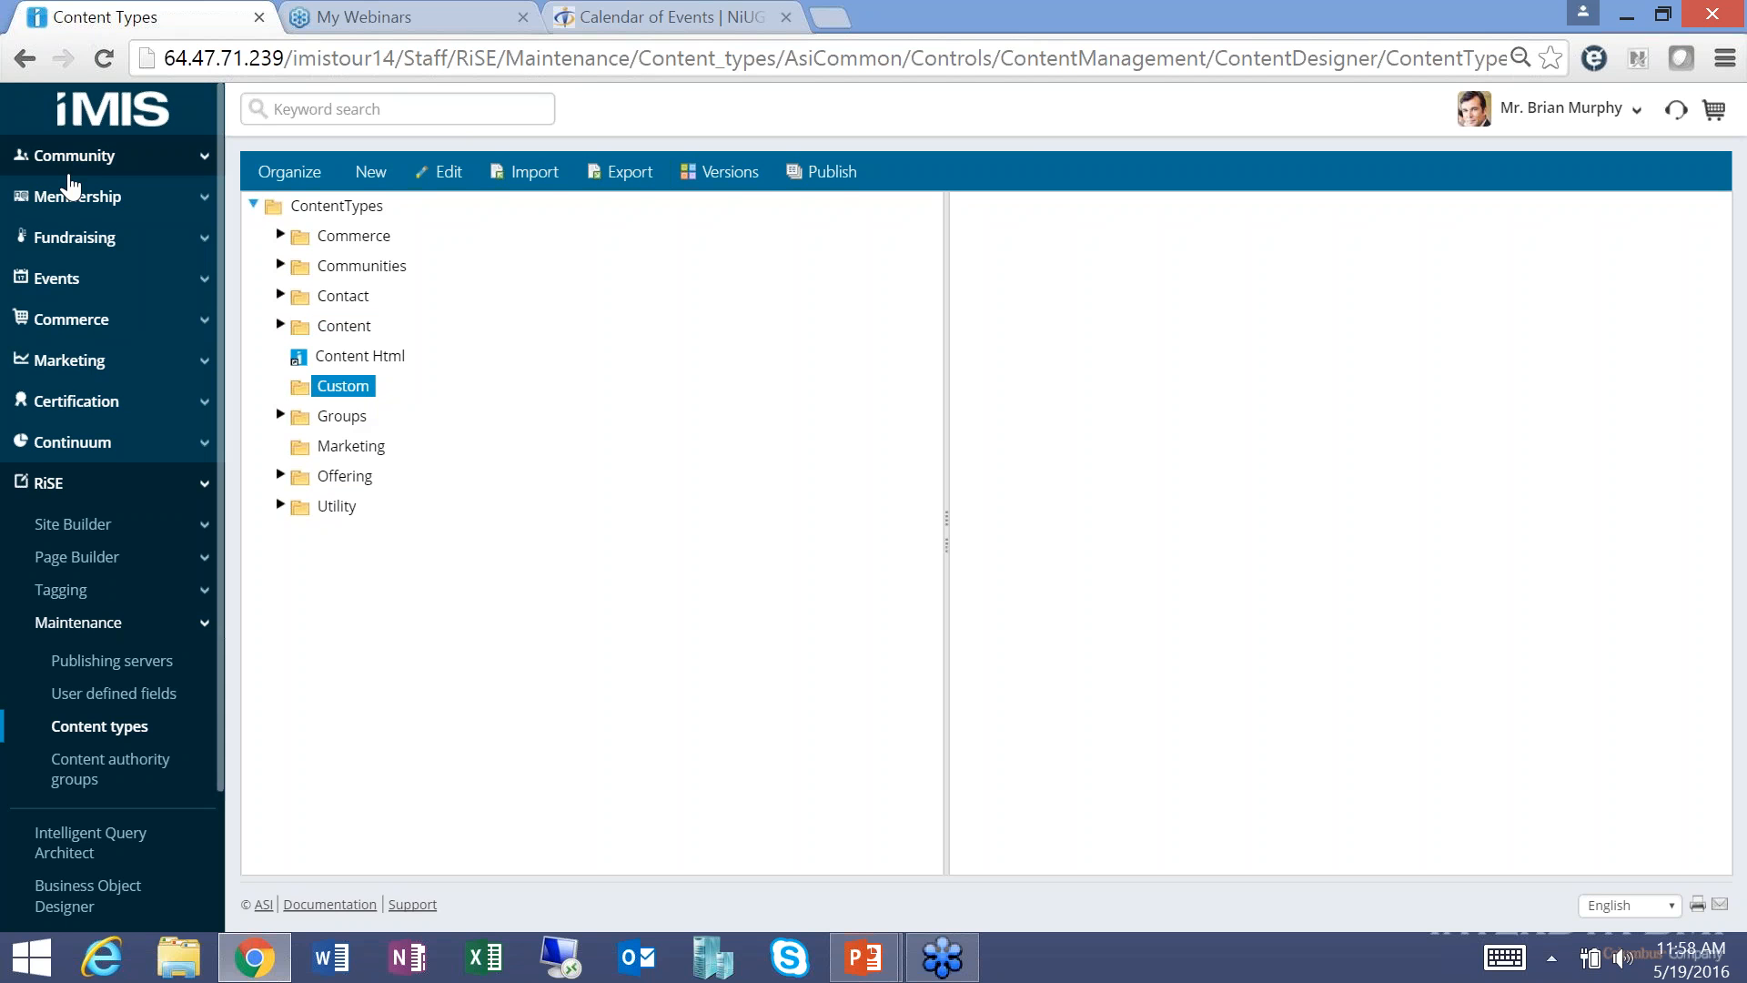
View the Executive Dashboard under Community, and rerun the Communication Dashboard search for members paid through between 5/1/2016 and 6/1/2016.
click(68, 162)
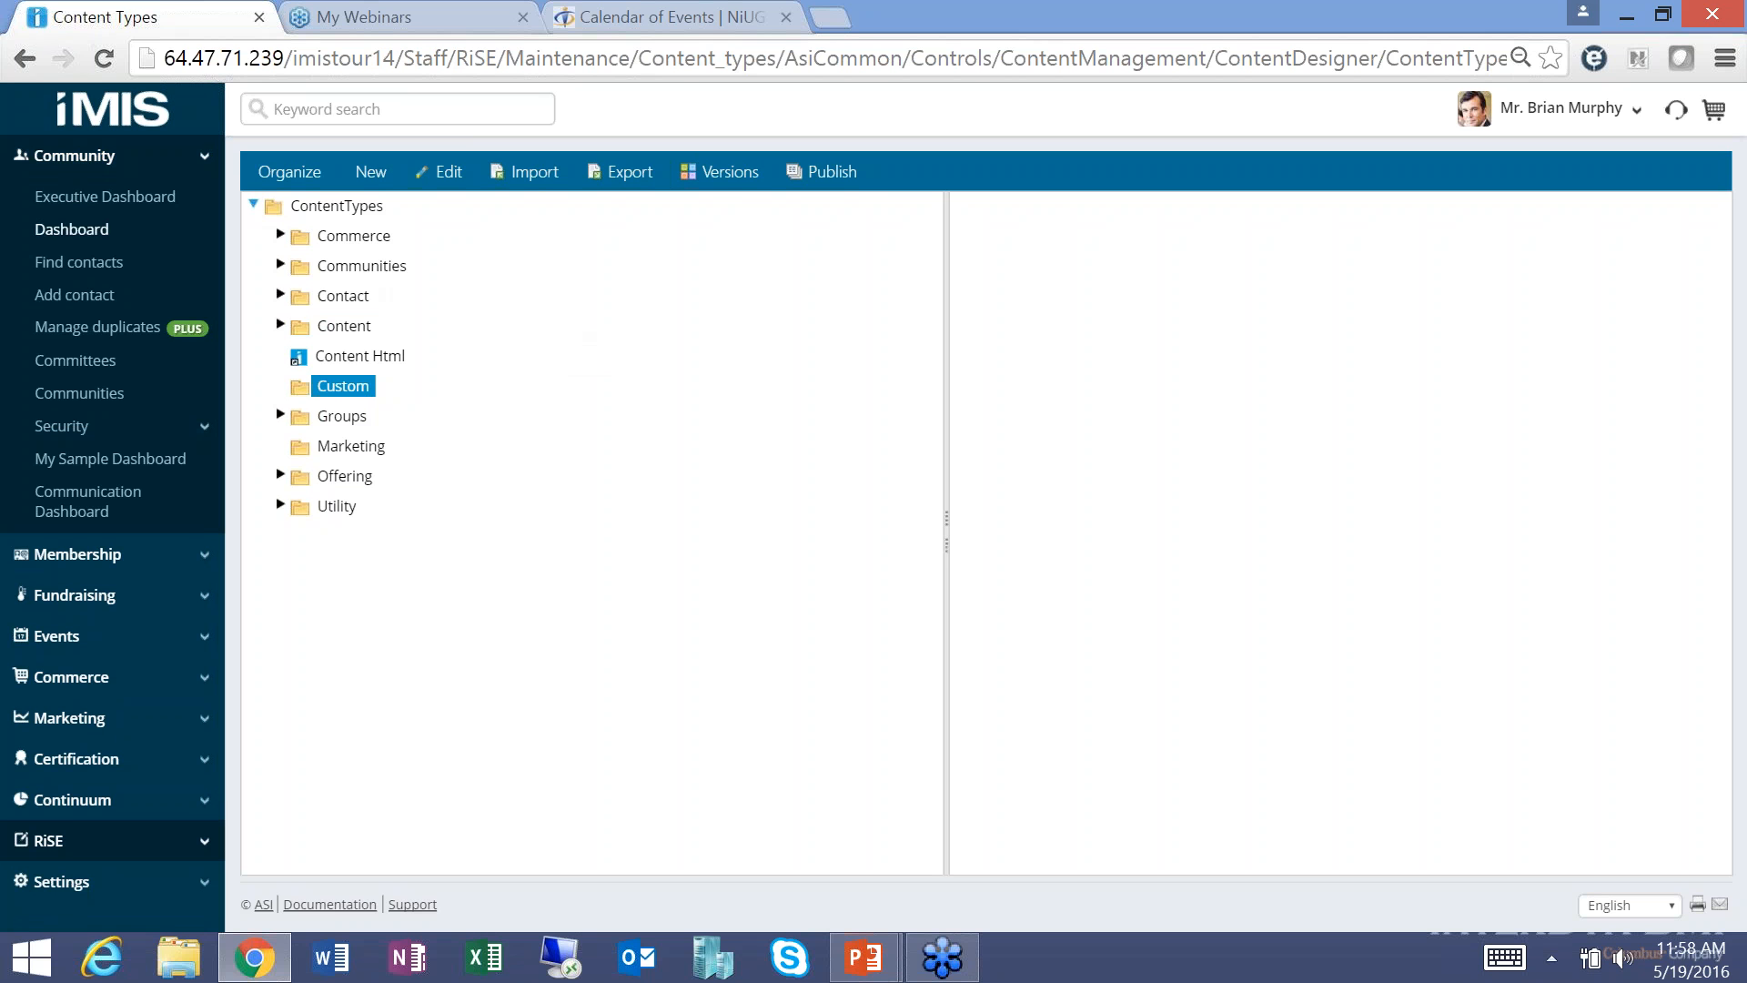
click(101, 198)
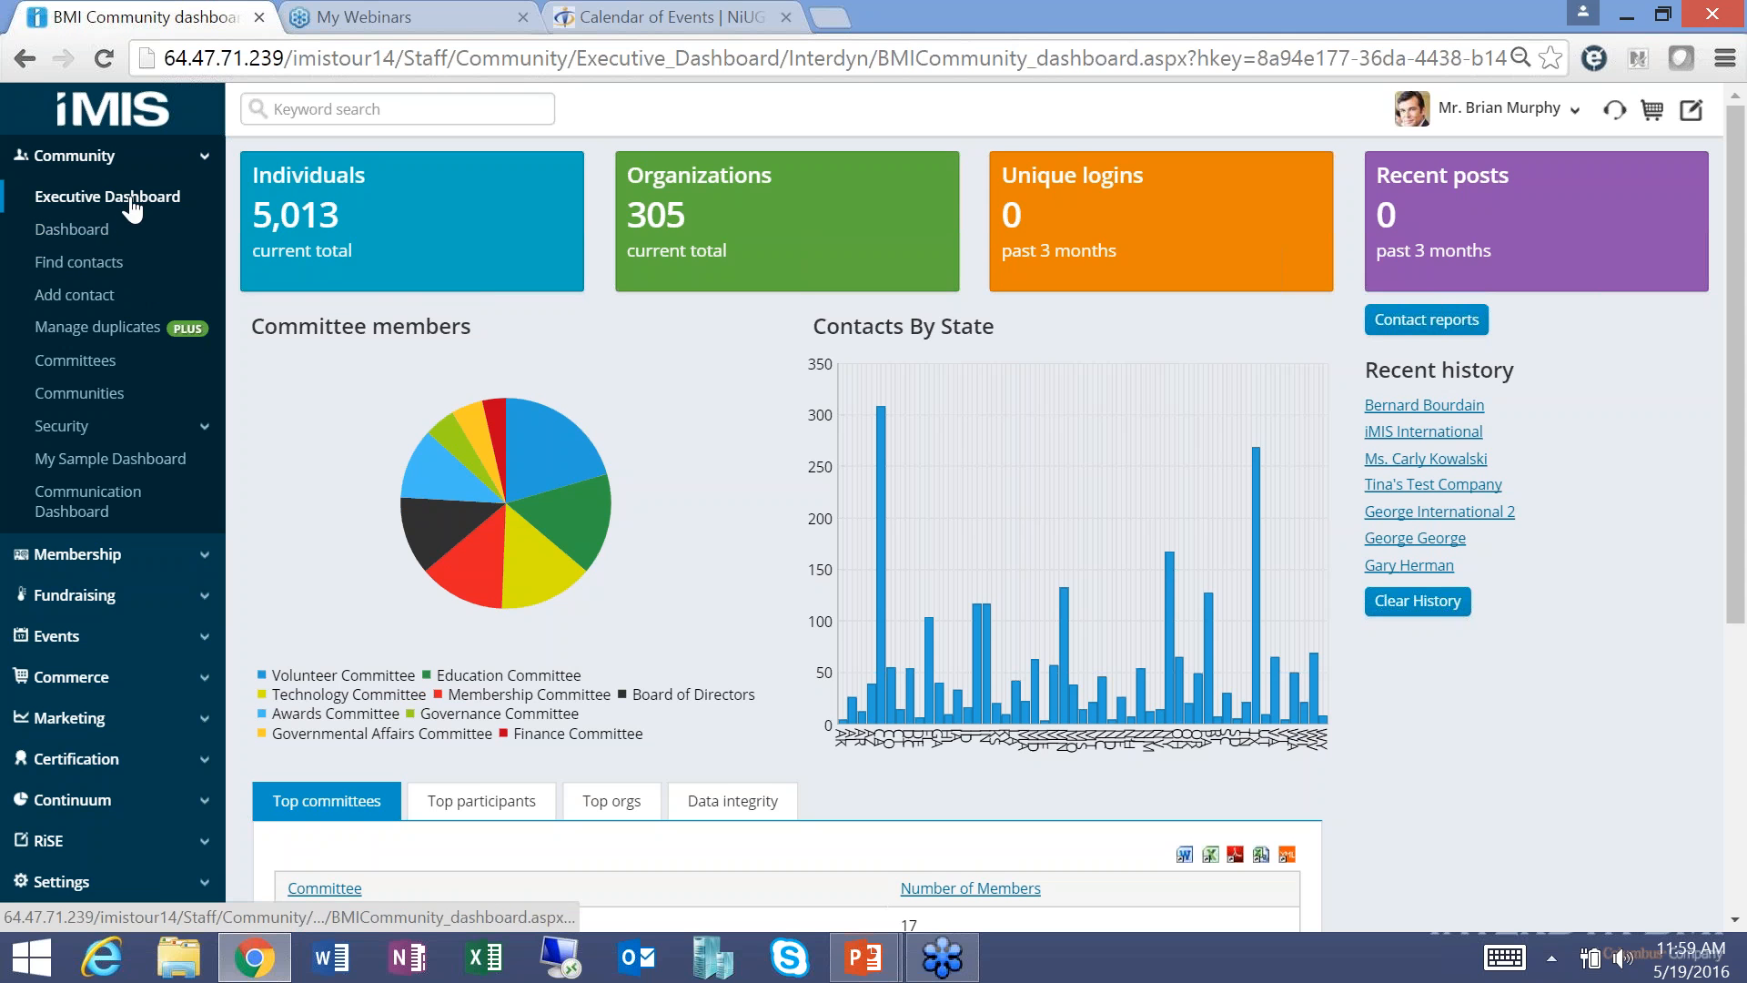
click(99, 513)
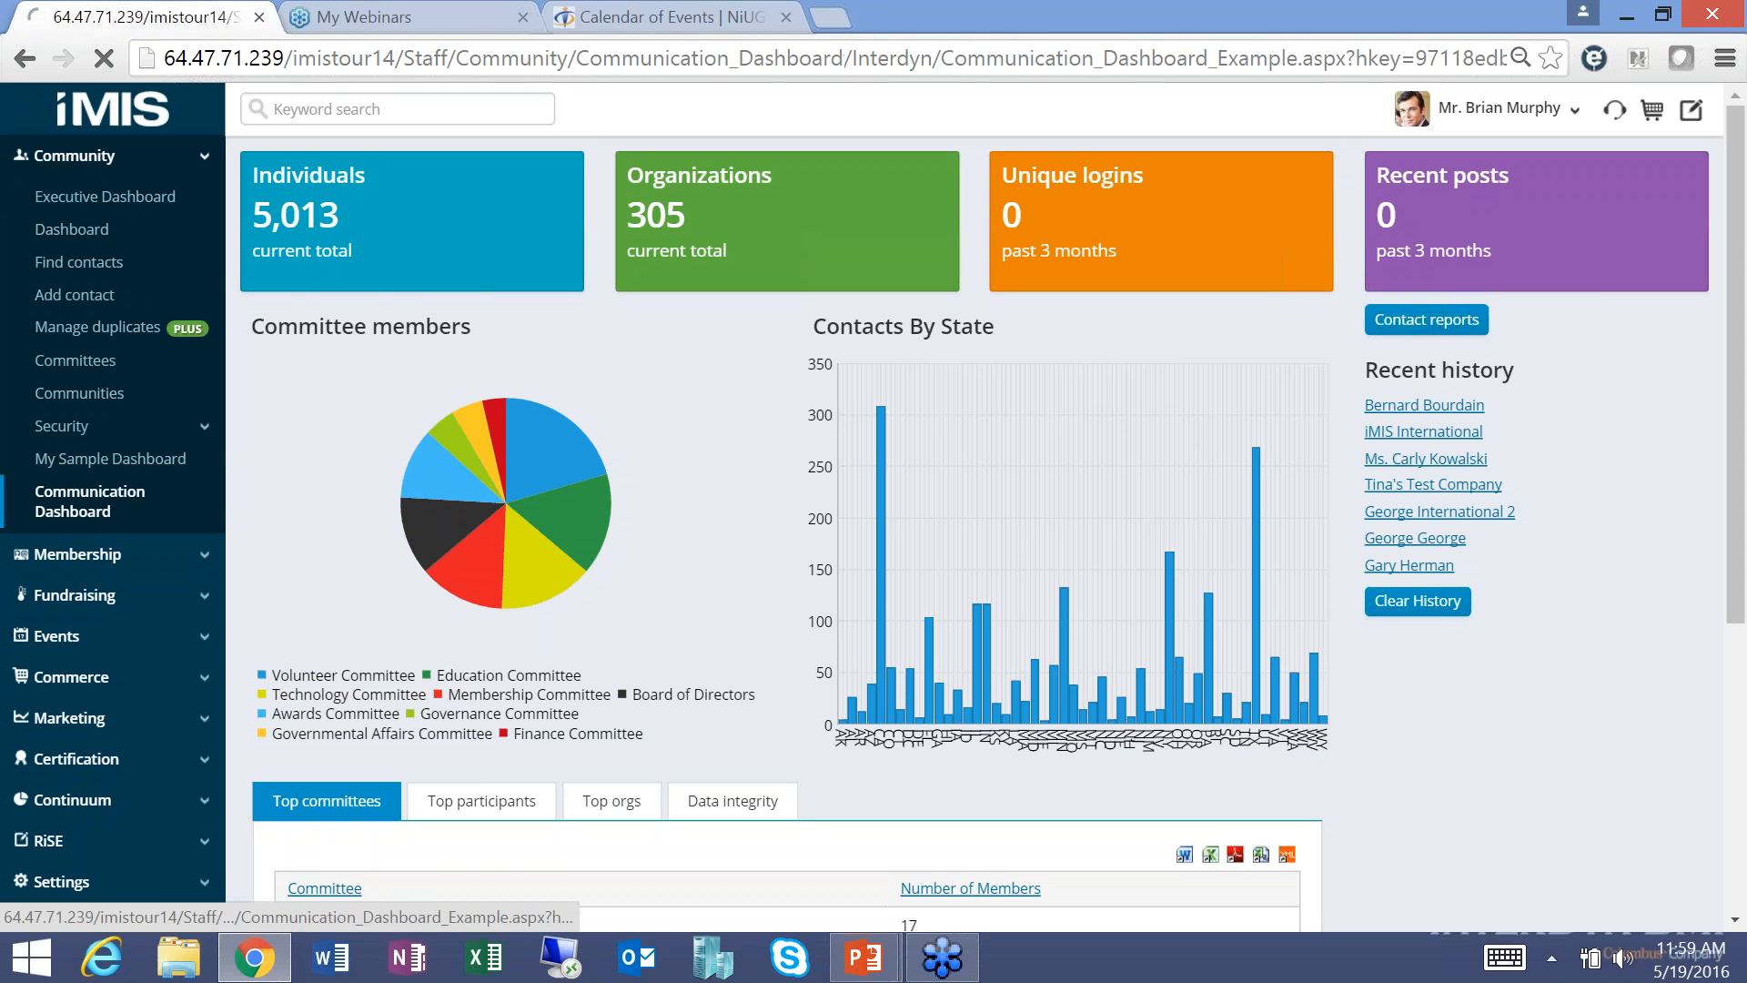
click(281, 360)
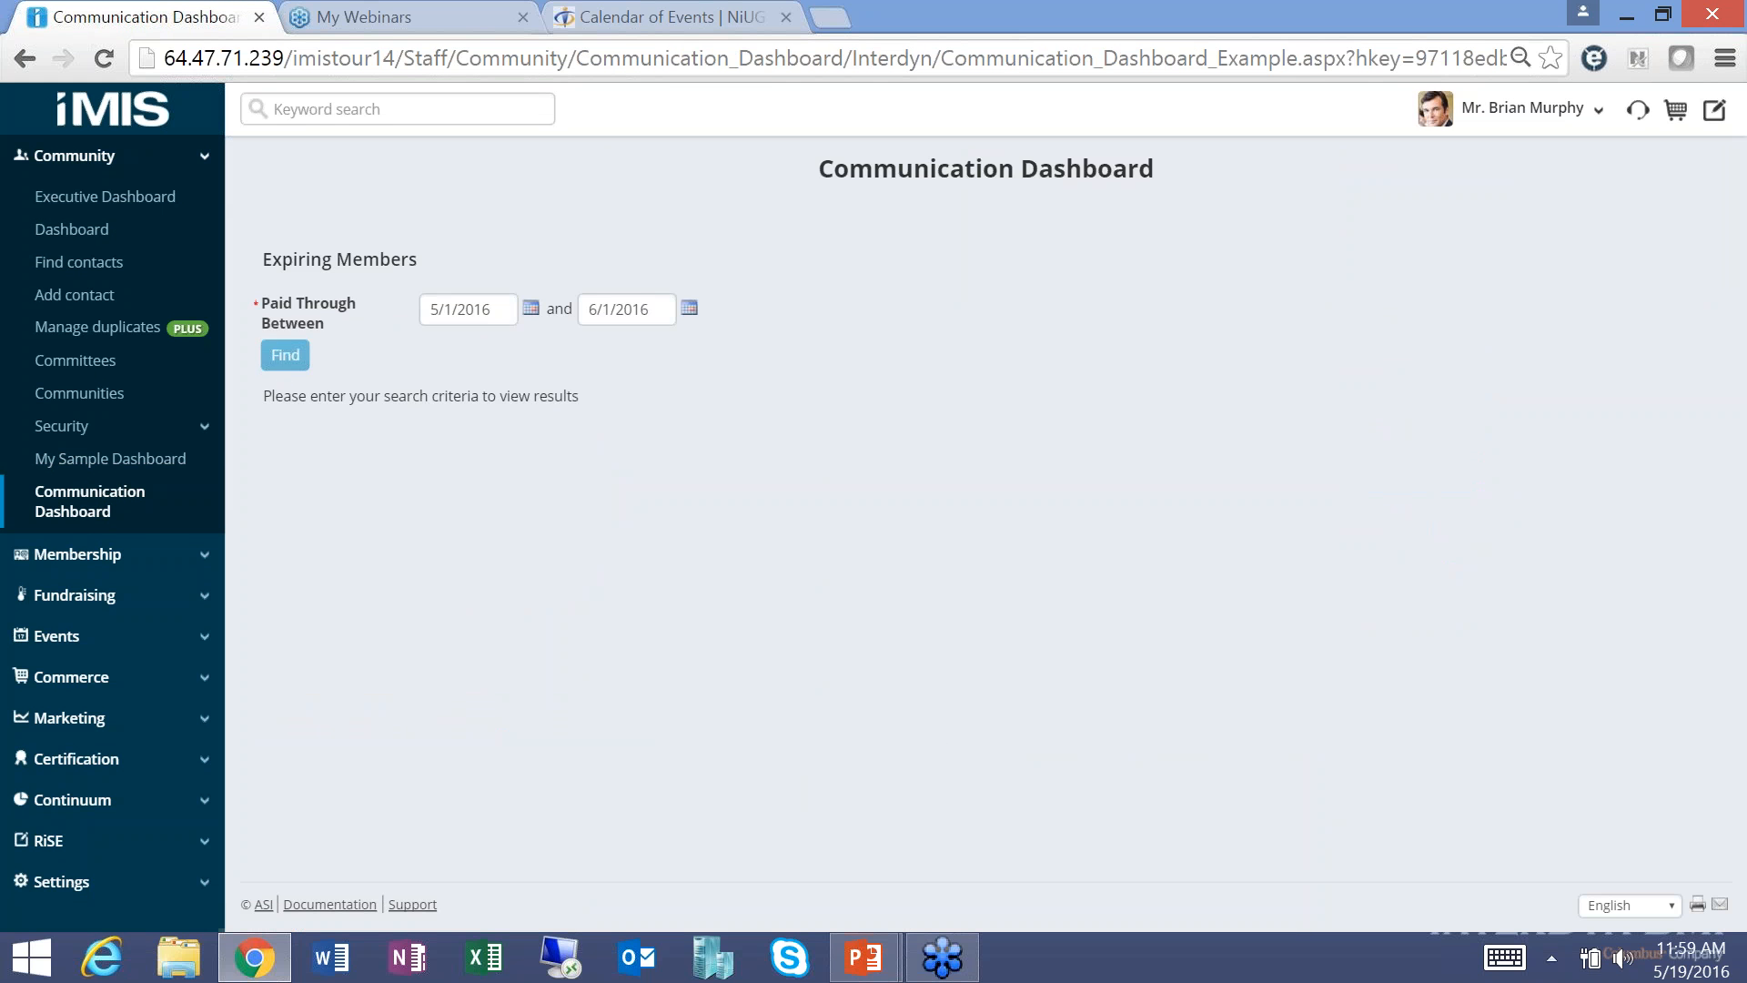